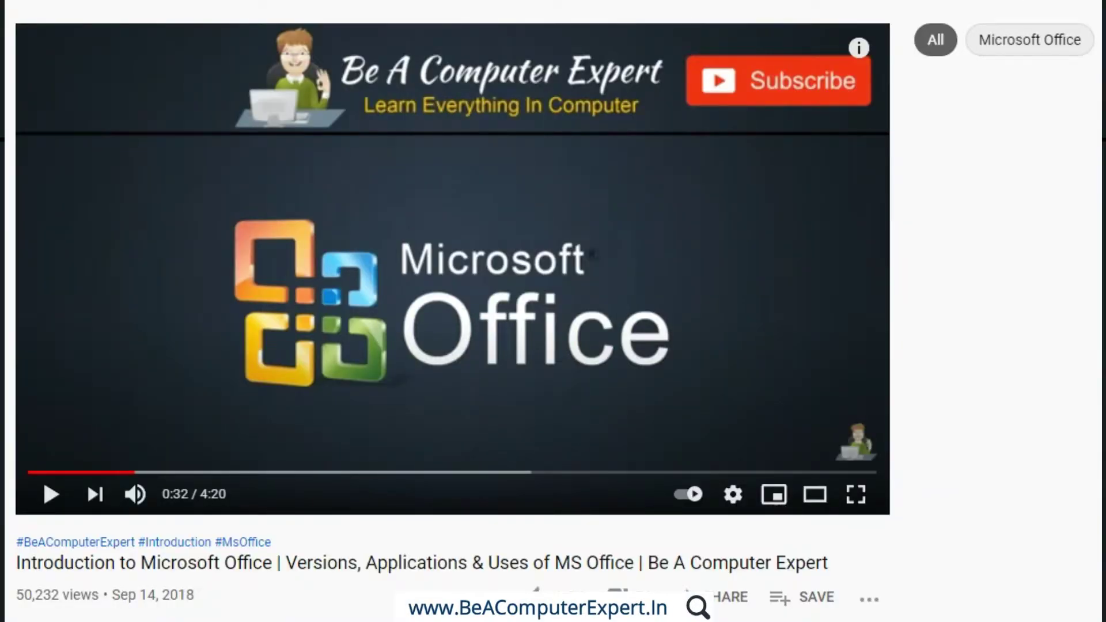
# Subscribe to Be A Computer Expert below the video and set the bell notifications to All
pyautogui.scroll(-1, 553, 311)
pyautogui.scroll(-1, 554, 311)
pyautogui.scroll(-2, 553, 311)
pyautogui.scroll(-2, 553, 311)
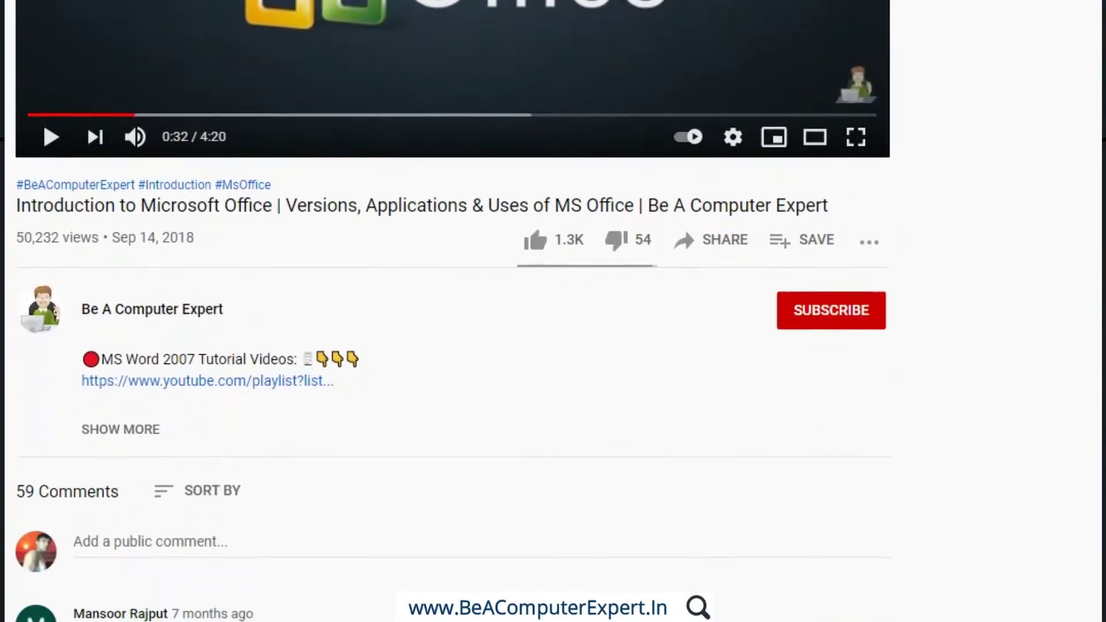
pyautogui.click(856, 308)
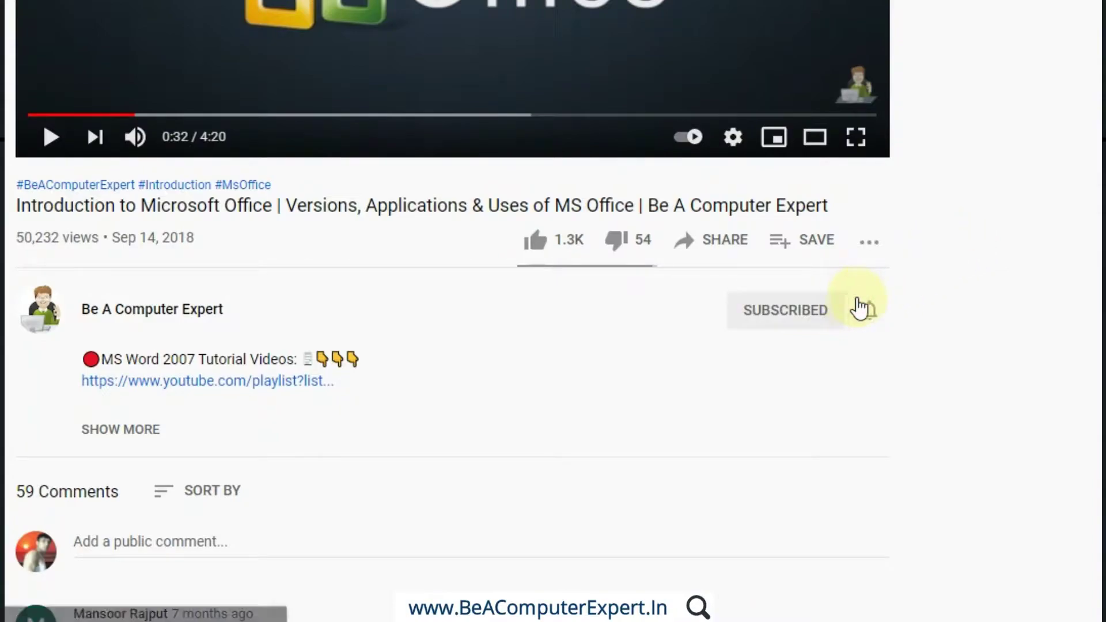
pyautogui.click(867, 309)
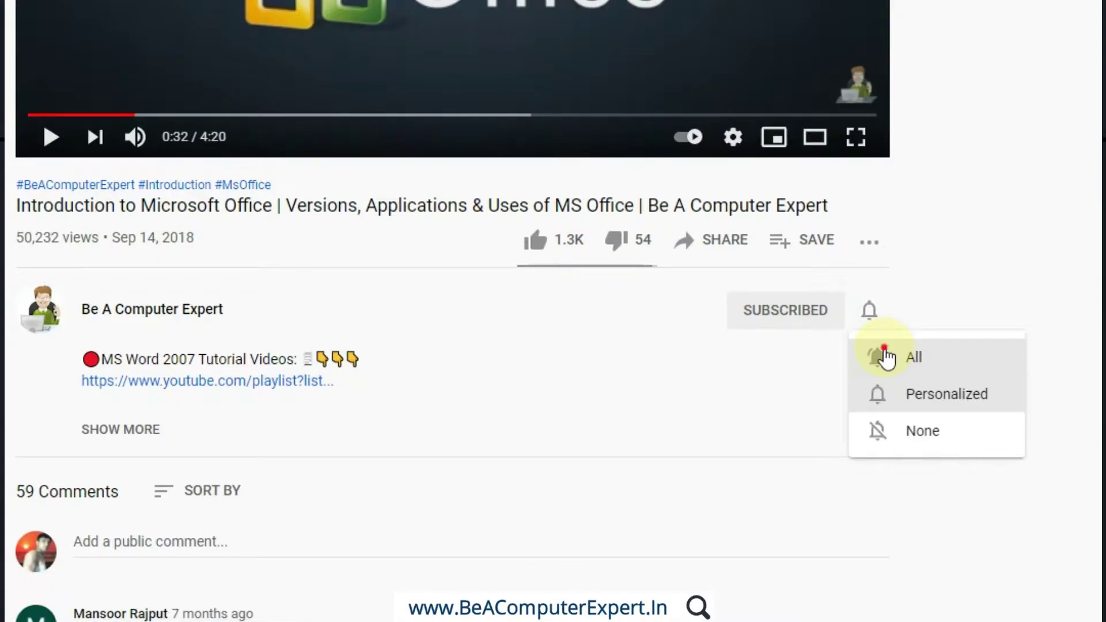
pyautogui.click(886, 358)
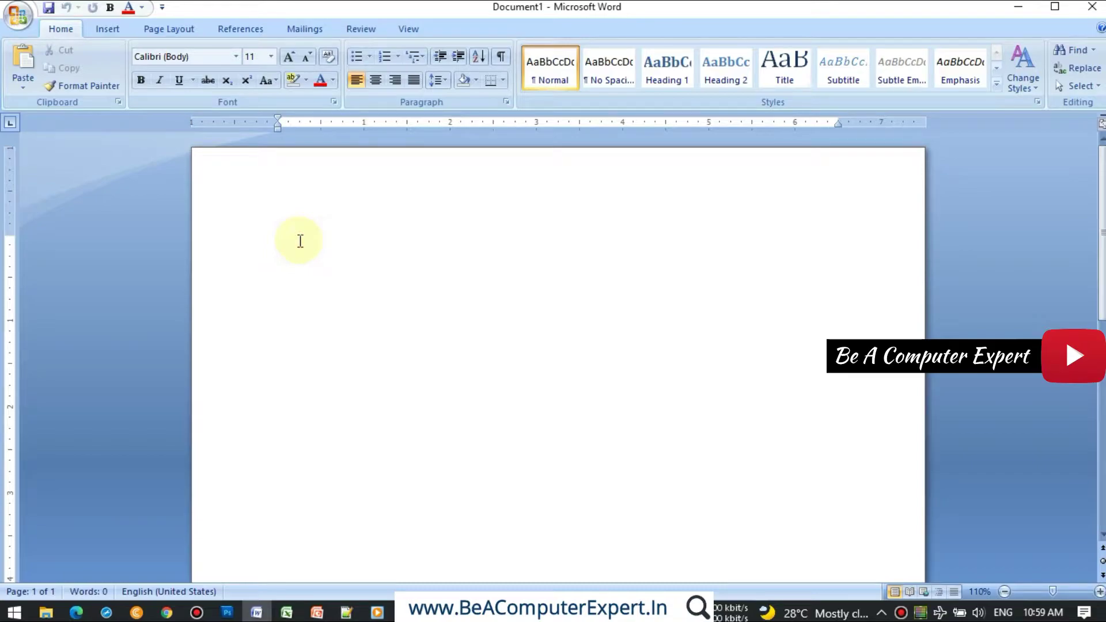
# Type Basic Course, MsPaint, Notepad and MsOffice on separate lines
pyautogui.write('Basic C')
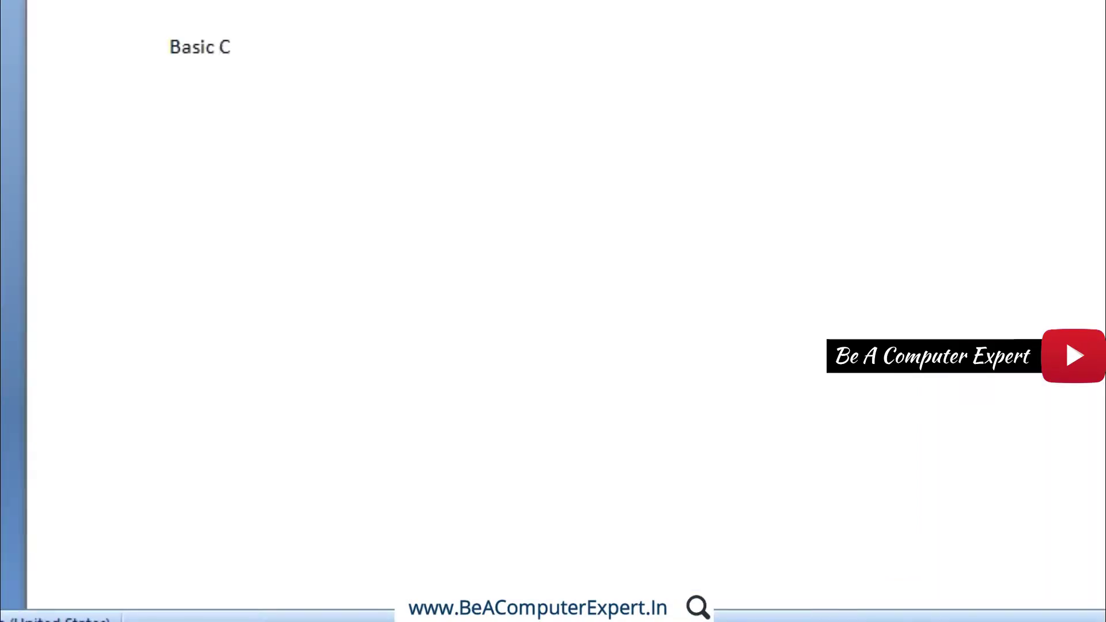
pyautogui.write('ourse')
pyautogui.press('Return')
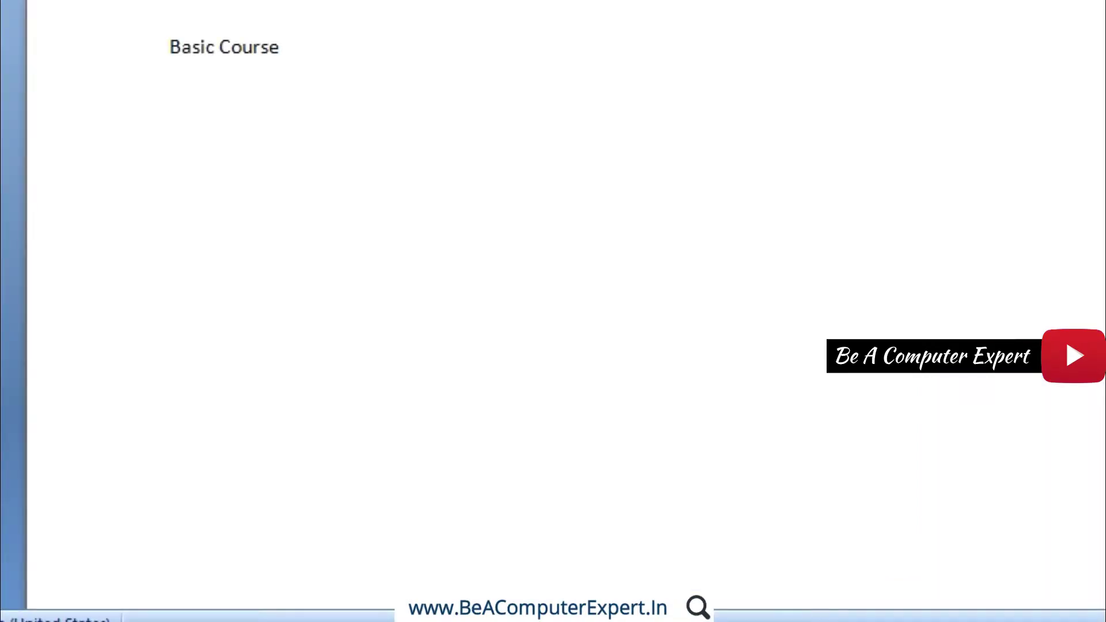
pyautogui.write('Ms')
pyautogui.write('Paint')
pyautogui.press('Return')
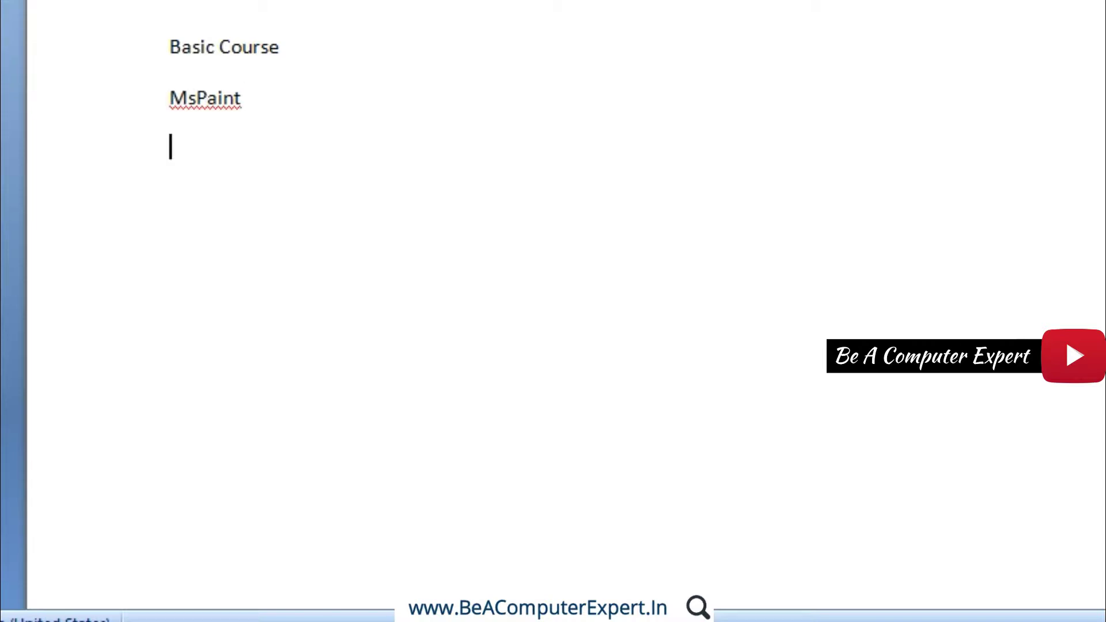
pyautogui.write('Notepad')
pyautogui.press('Return')
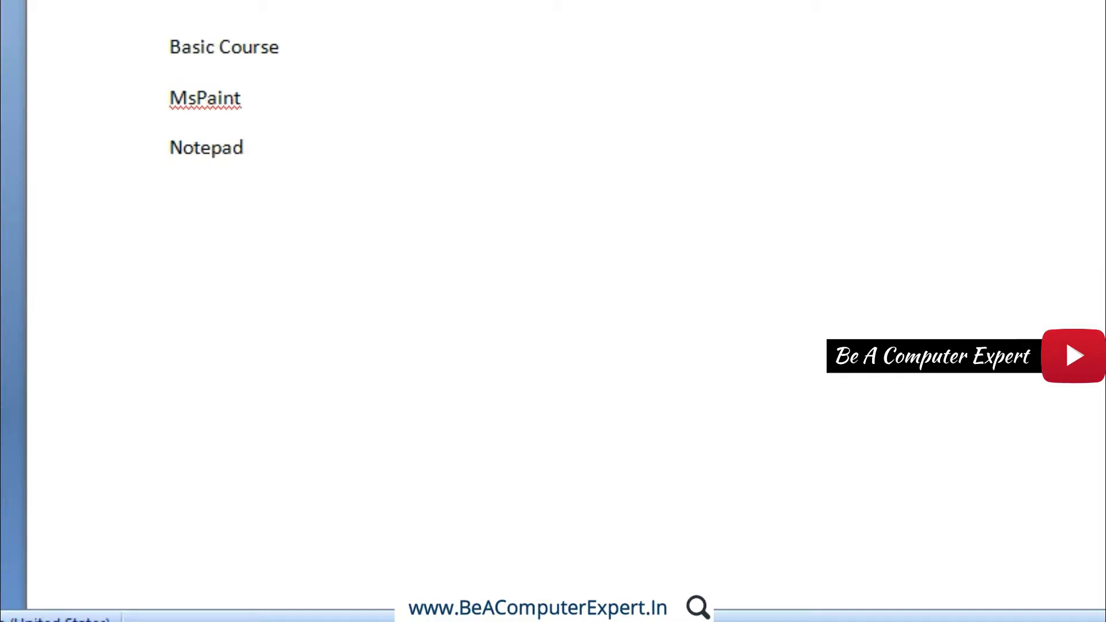
pyautogui.write('MsOffice')
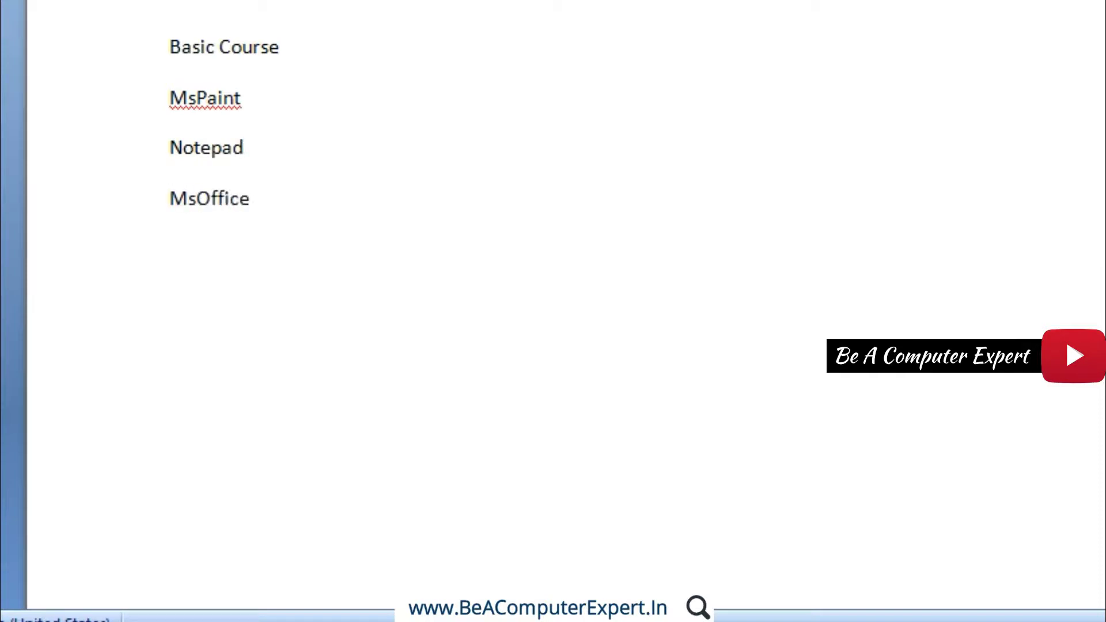
pyautogui.press('Return')
# Add Ms Word, Ms Excel and Ms Powerpoint on their own lines
pyautogui.write('Ms')
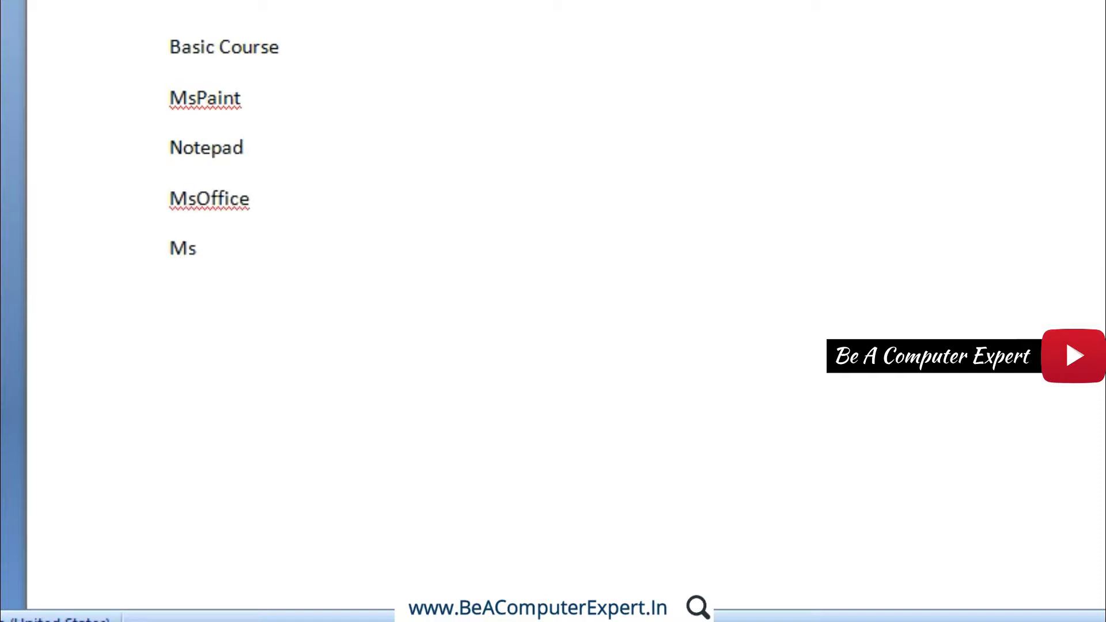
pyautogui.write(' Word')
pyautogui.press('Return')
pyautogui.write('Ms')
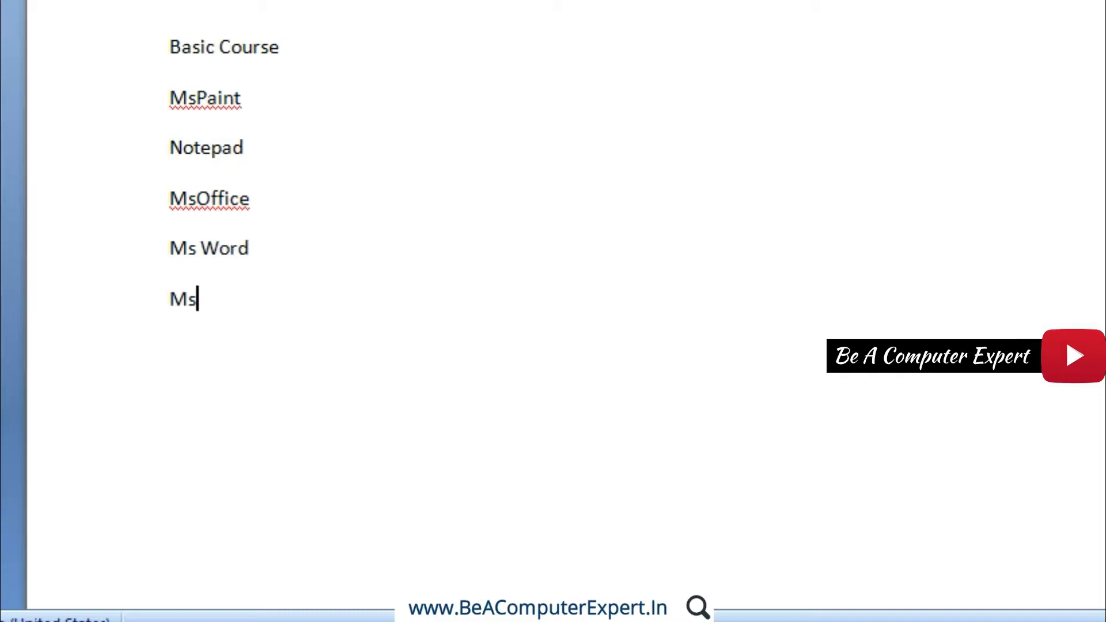
pyautogui.write(' Excel')
pyautogui.press('Return')
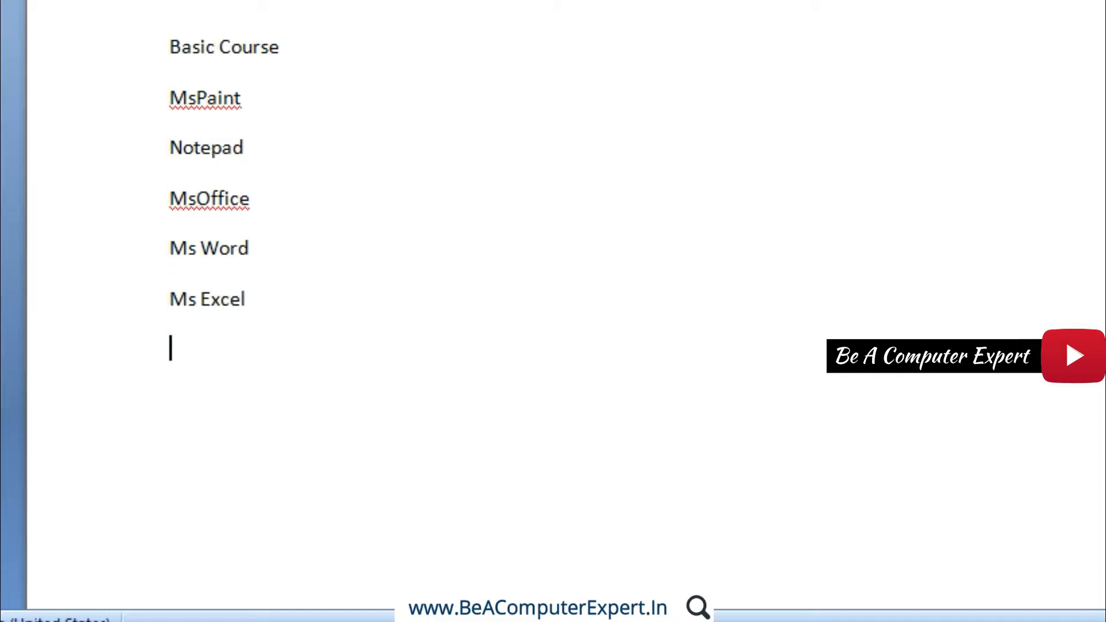
pyautogui.write('Ms')
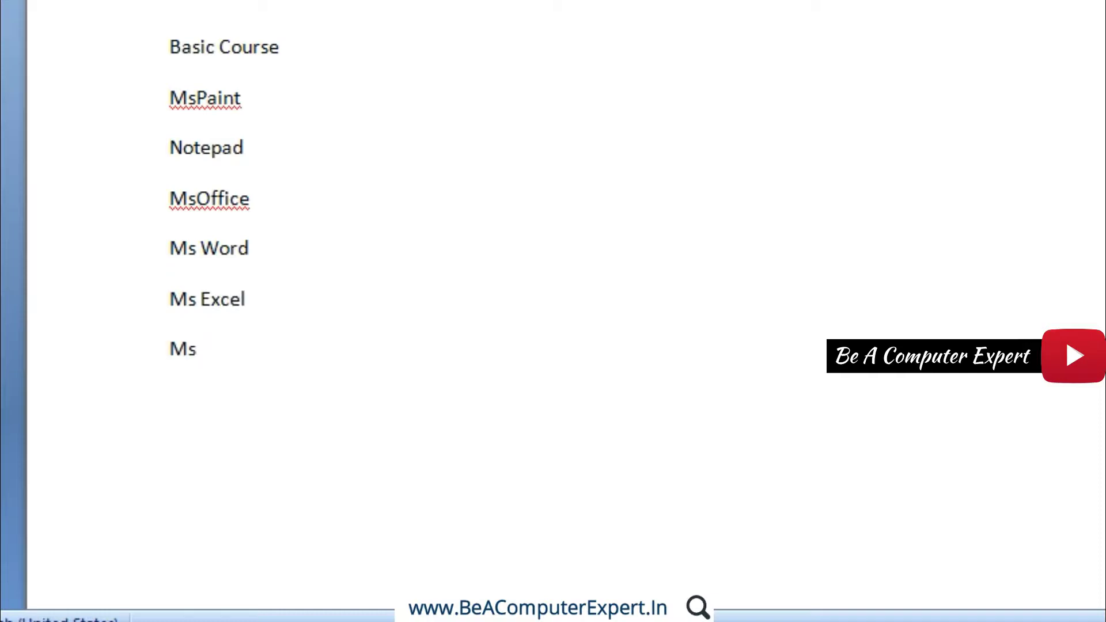
pyautogui.write(' Powerpoint')
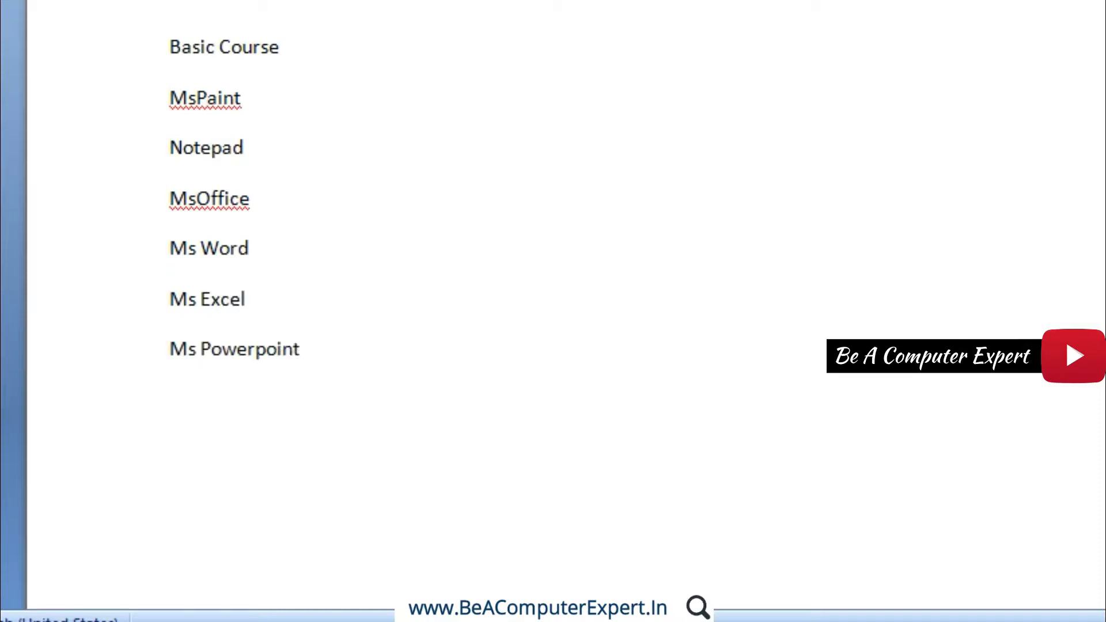
pyautogui.press('Return')
# Add DTP Course, Photoshop, Corel Draw and Pagemaker on separate lines
pyautogui.write('DTP ')
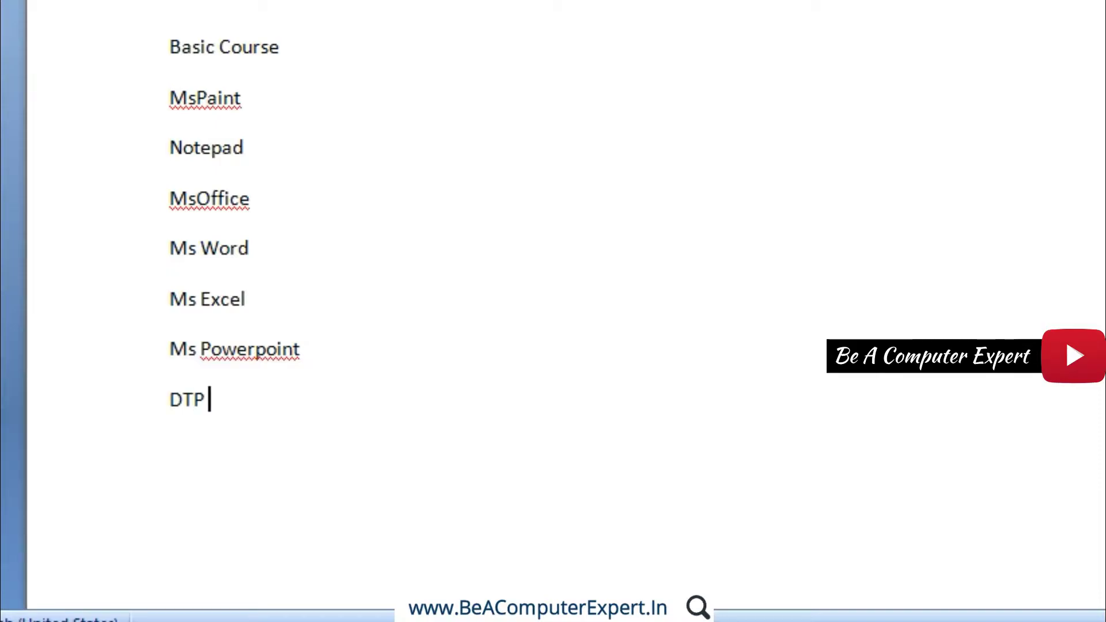
pyautogui.write('Course')
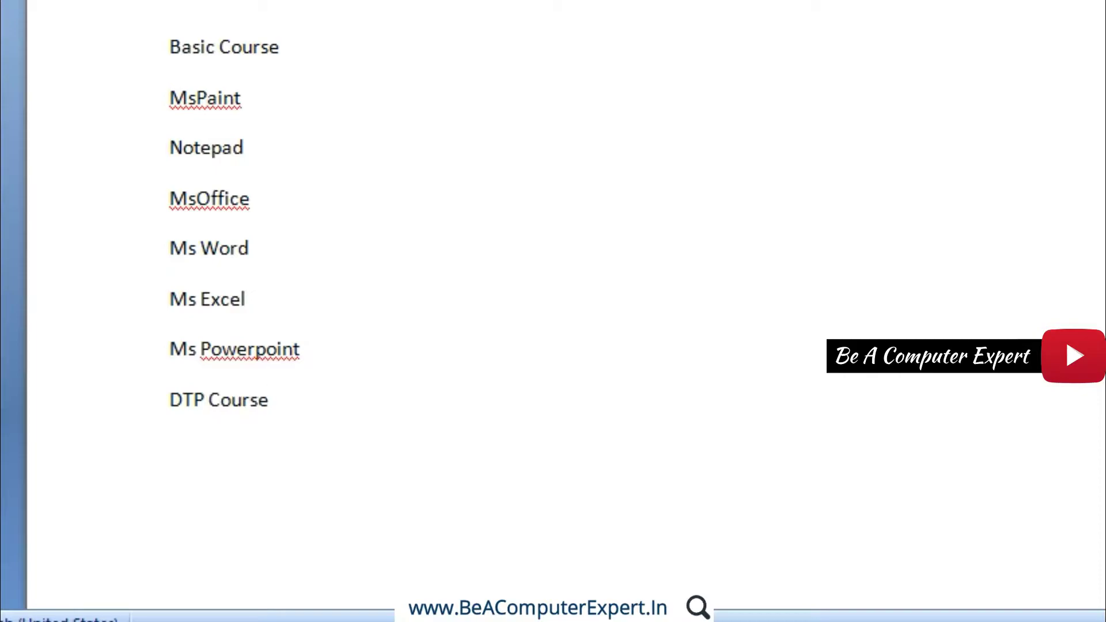
pyautogui.press('Return')
pyautogui.write('Photoshop')
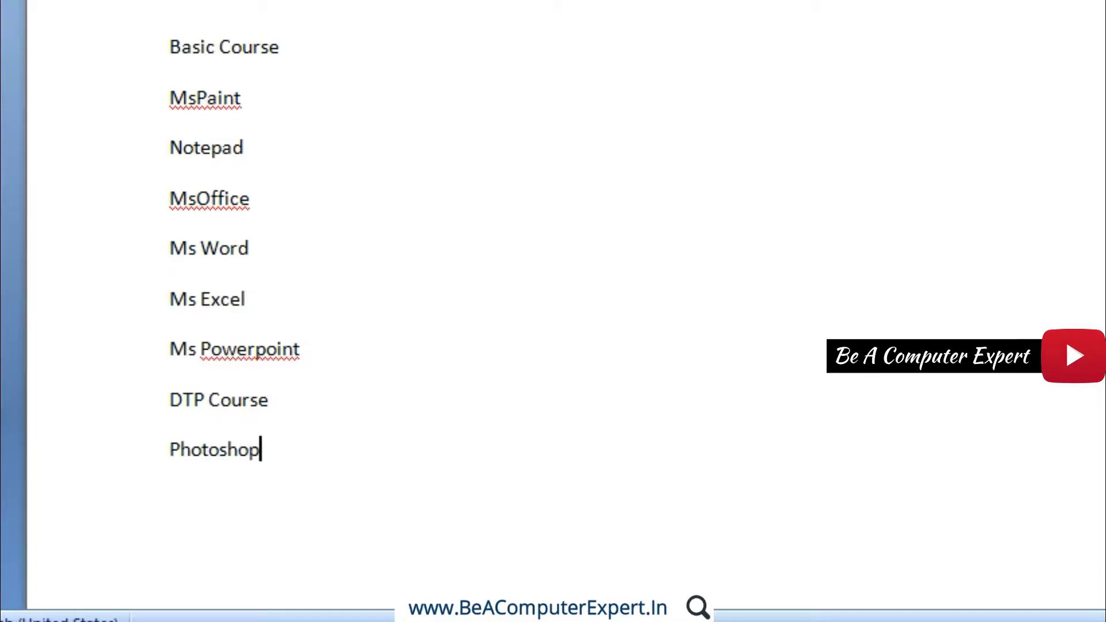
pyautogui.press('Return')
pyautogui.write('Corel')
pyautogui.write(' Draw')
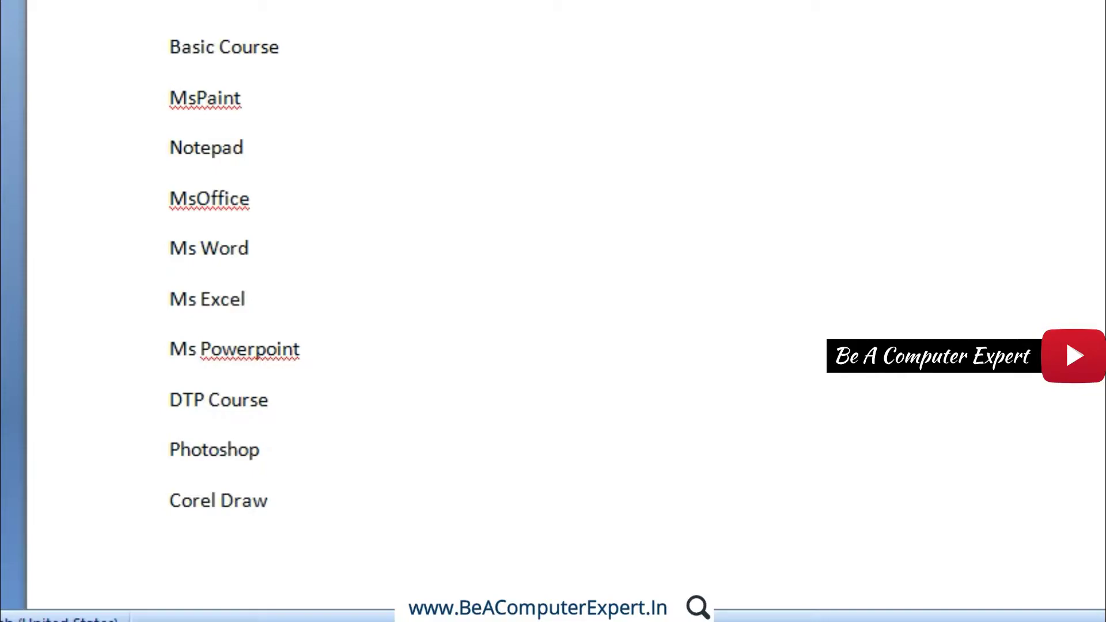
pyautogui.press('Return')
pyautogui.write('Pagm')
pyautogui.press('BackSpace')
pyautogui.write('e')
pyautogui.write('maker')
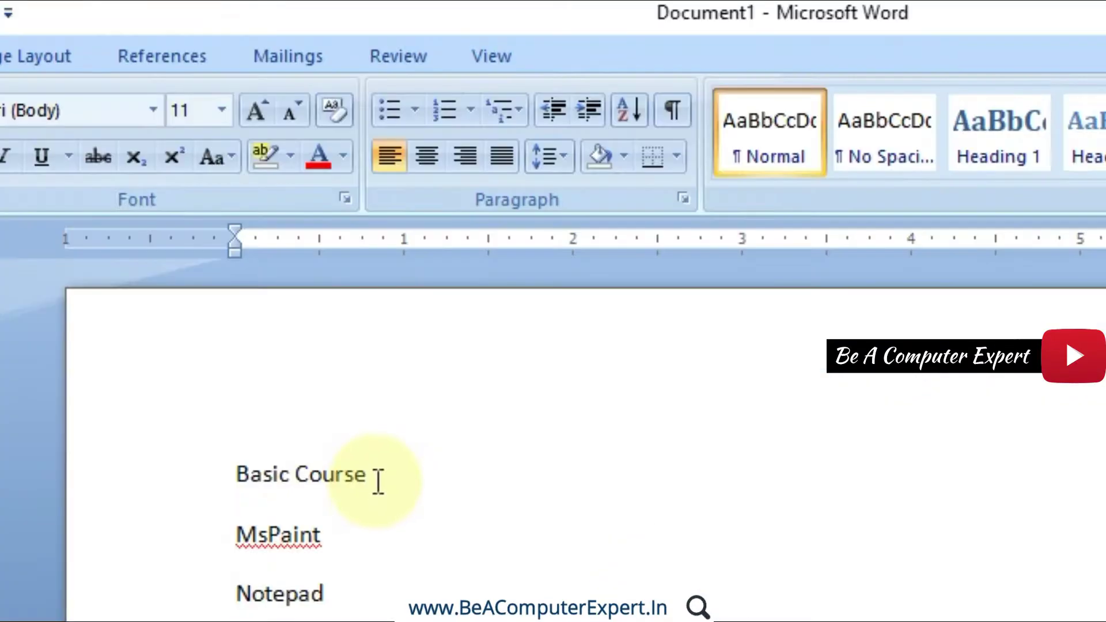
# Set the Basic Course and DTP Course lines to 18 pt
pyautogui.moveTo(375, 475); pyautogui.dragTo(247, 490)
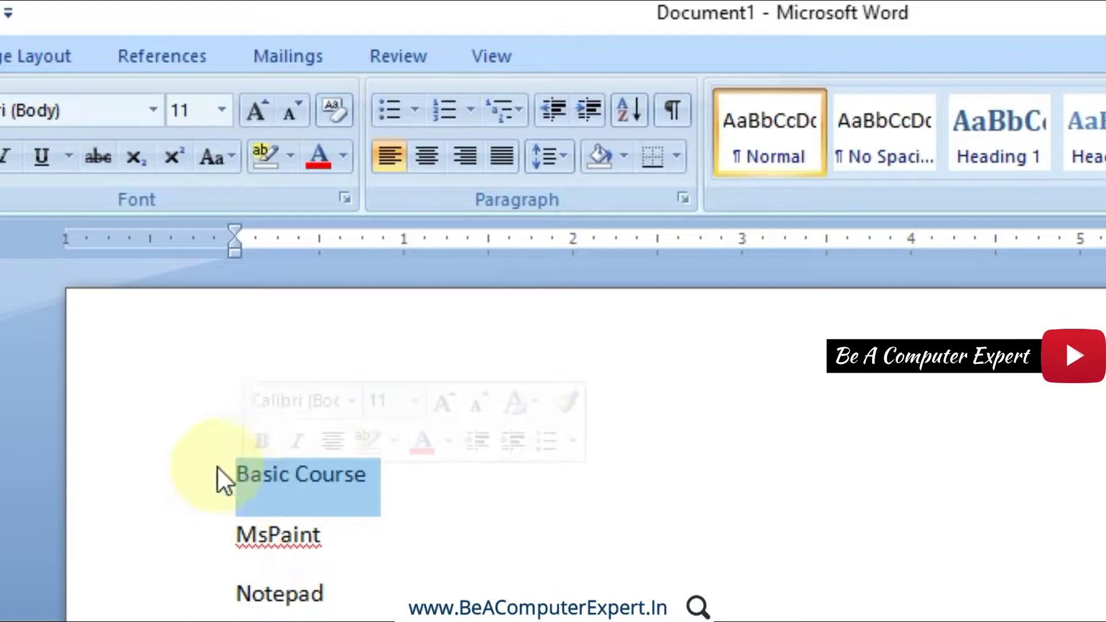
pyautogui.click(222, 109)
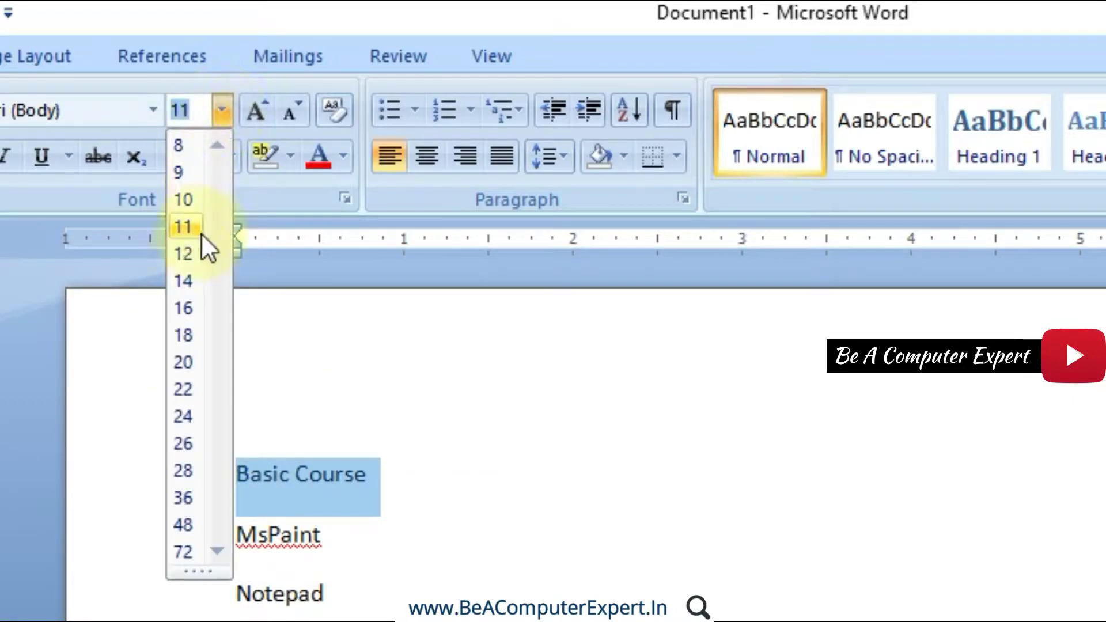
pyautogui.click(188, 335)
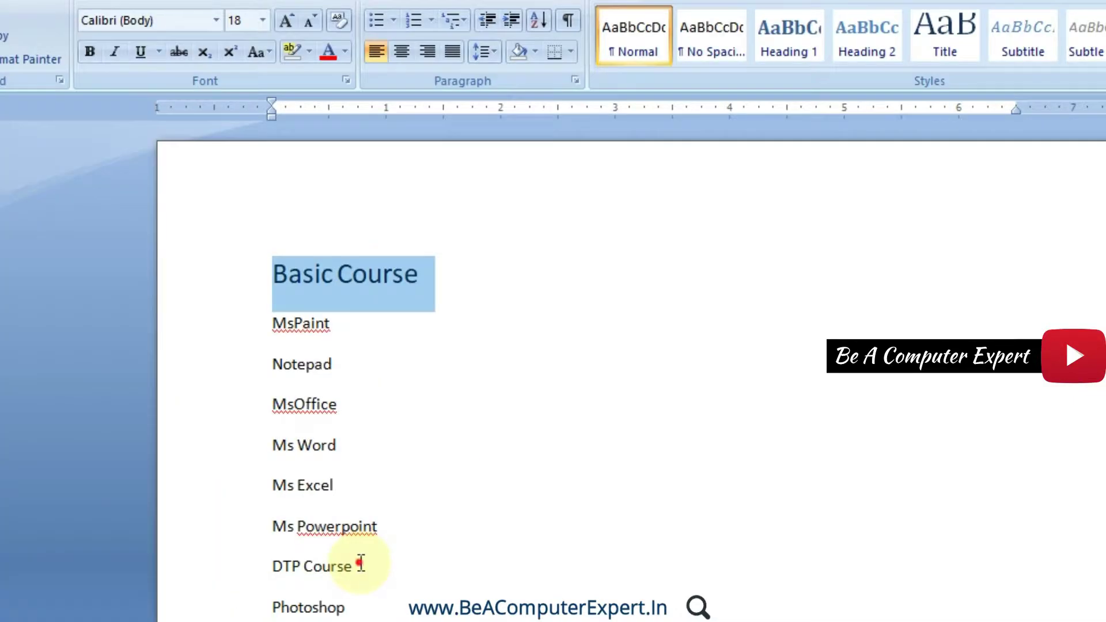
pyautogui.moveTo(358, 568); pyautogui.dragTo(269, 567)
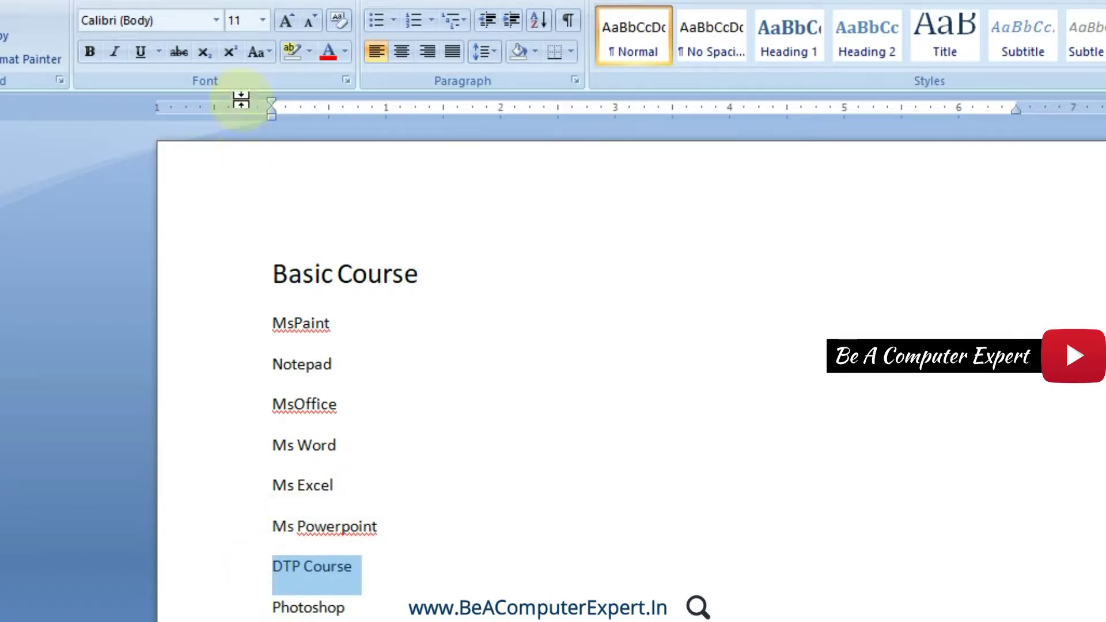
pyautogui.click(262, 20)
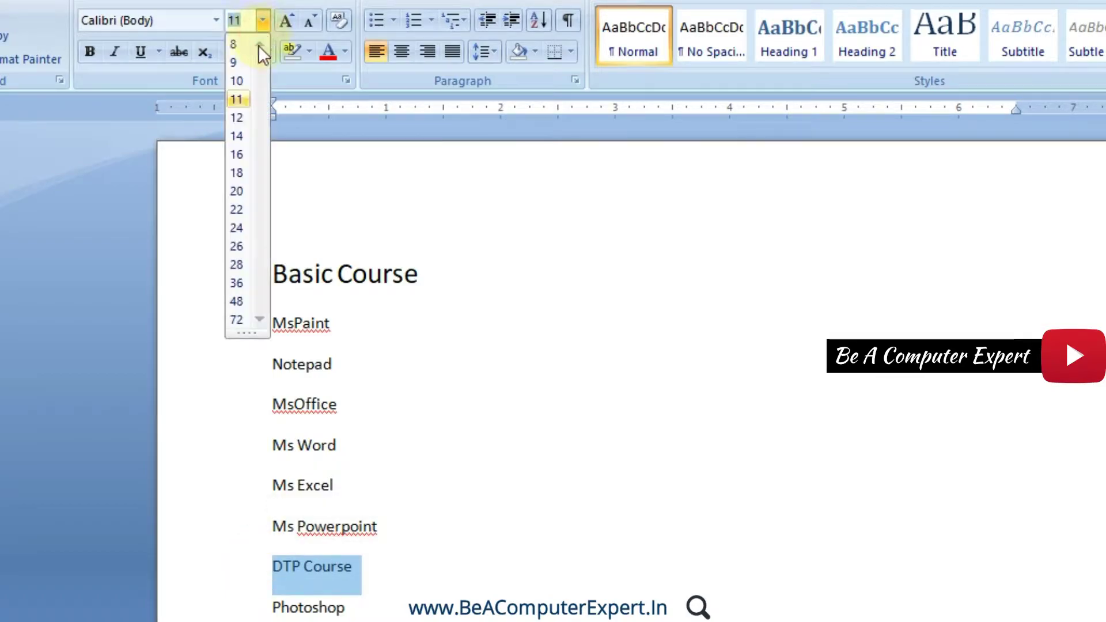
pyautogui.click(237, 173)
# Set MsPaint, Notepad, MsOffice and Photoshop, Corel Draw, Pagemaker to 16 pt
pyautogui.click(461, 506)
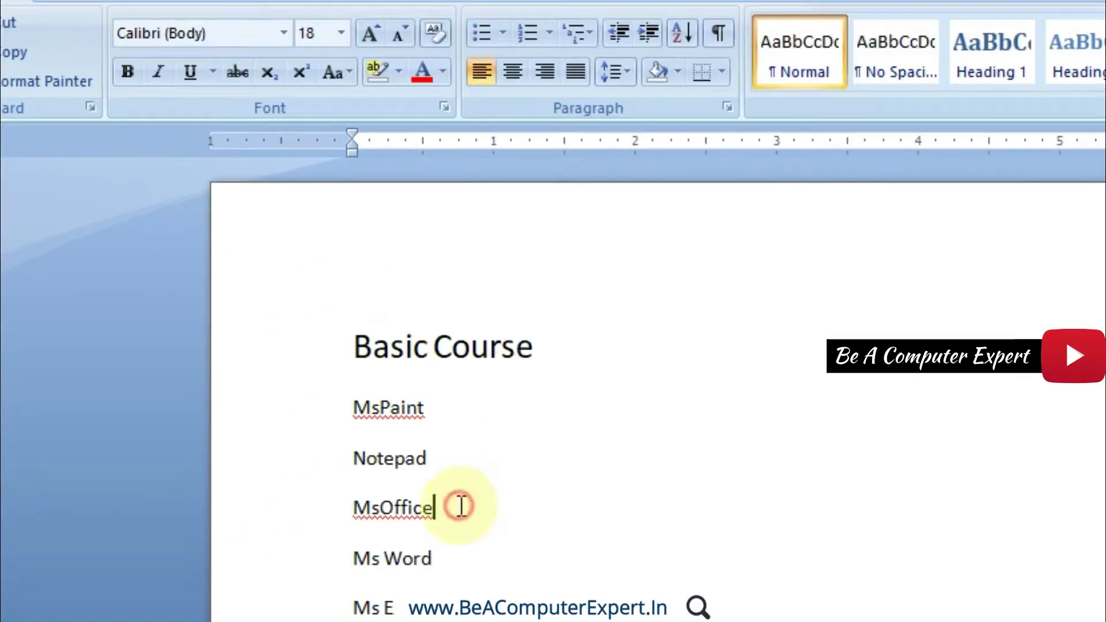
pyautogui.moveTo(461, 505); pyautogui.dragTo(356, 410)
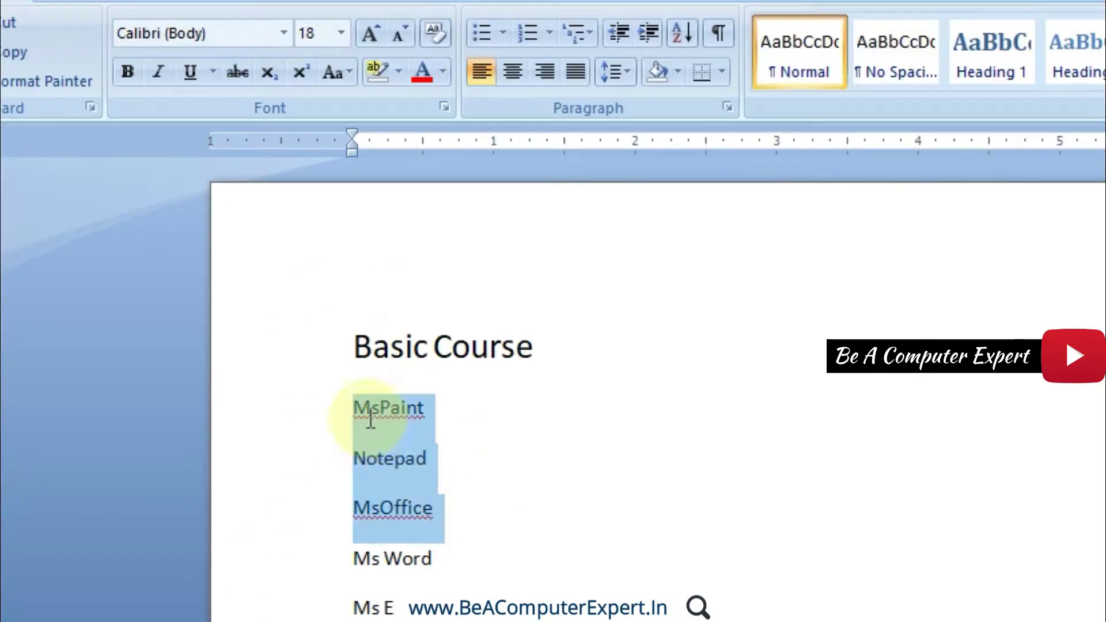
pyautogui.click(348, 36)
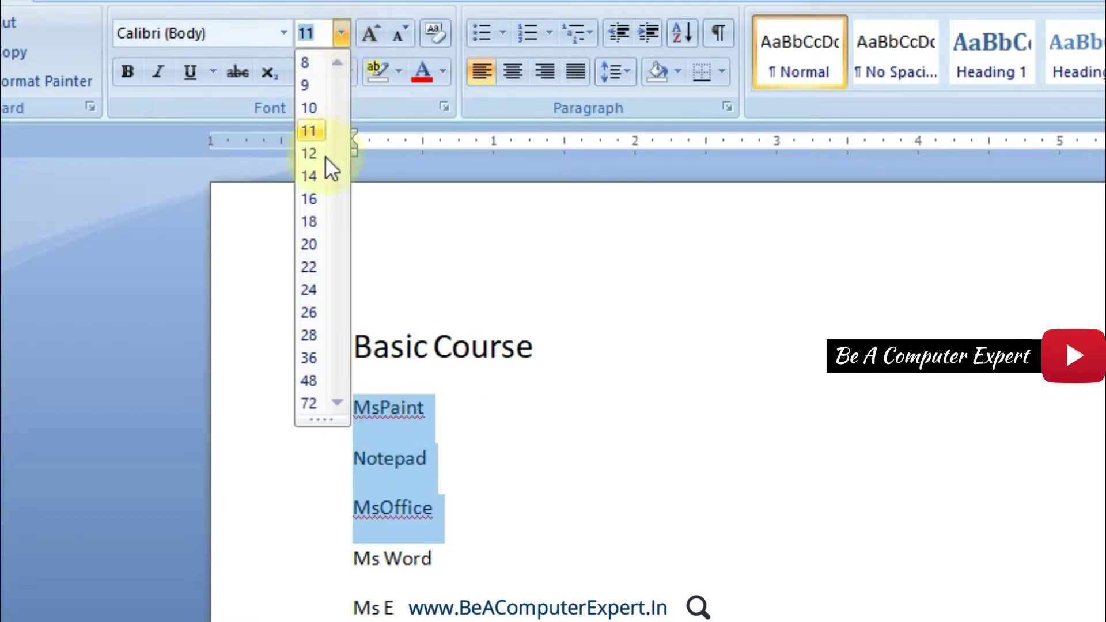
pyautogui.click(313, 202)
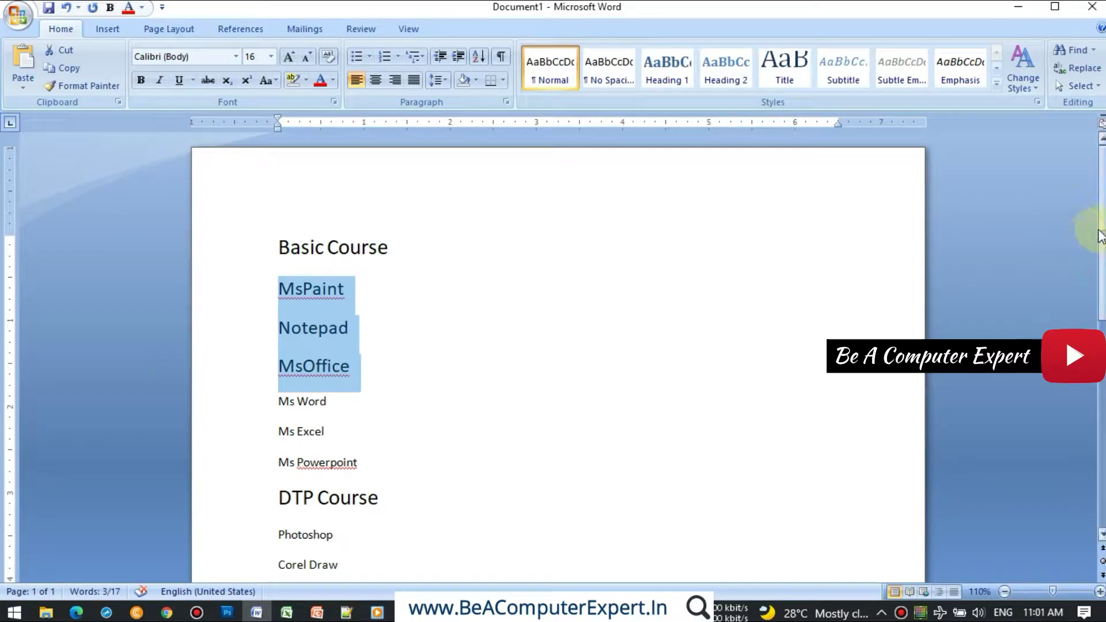
pyautogui.scroll(-2, 1094, 247)
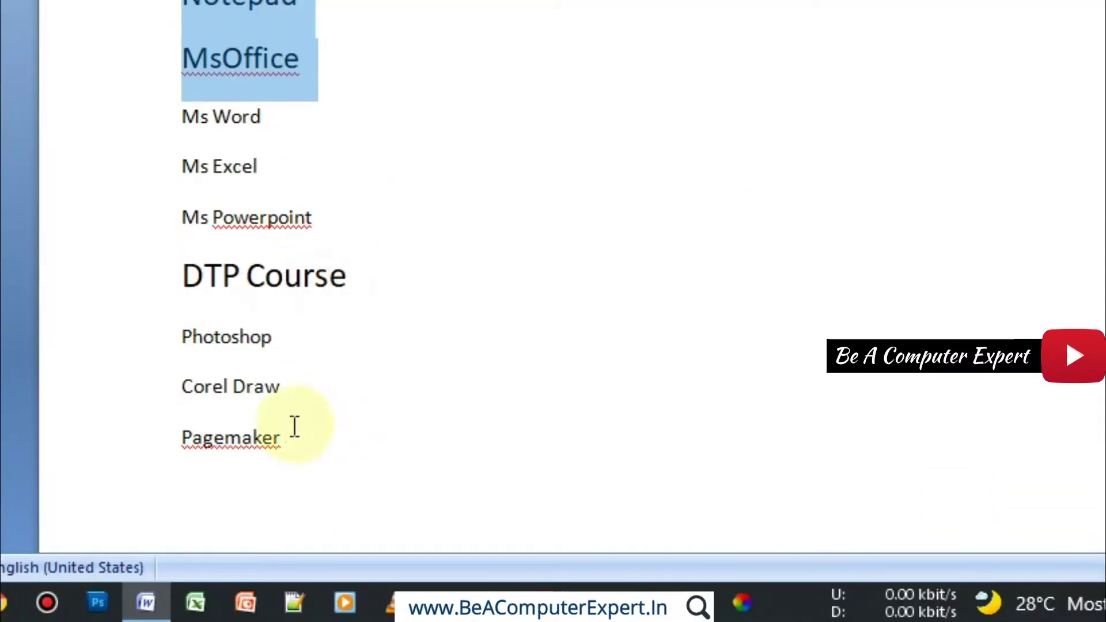
pyautogui.moveTo(292, 439); pyautogui.dragTo(183, 340)
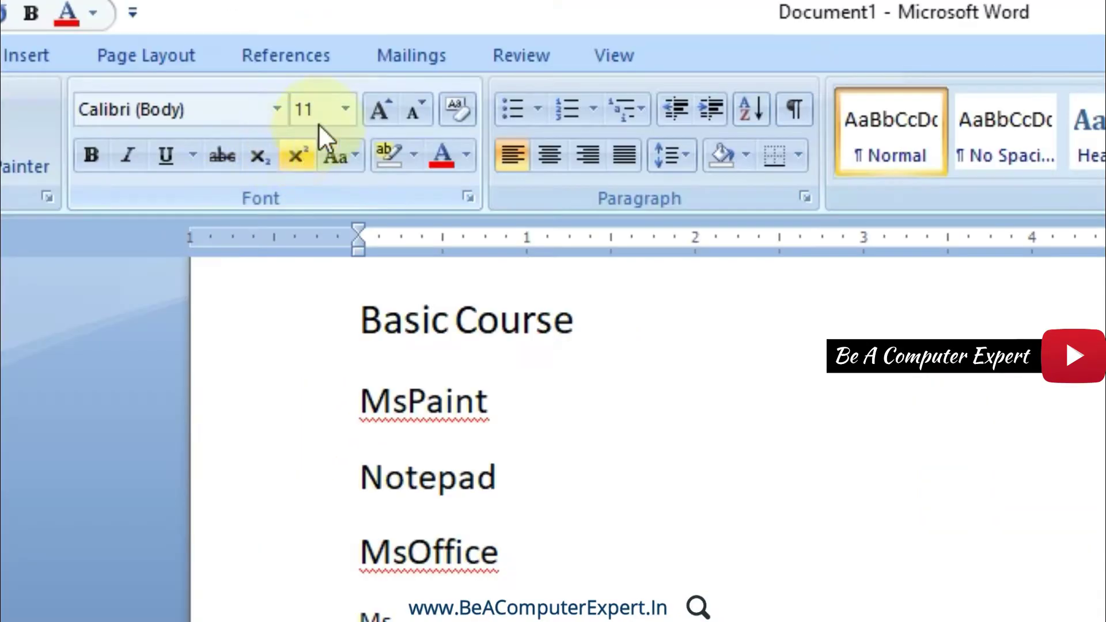
pyautogui.click(341, 109)
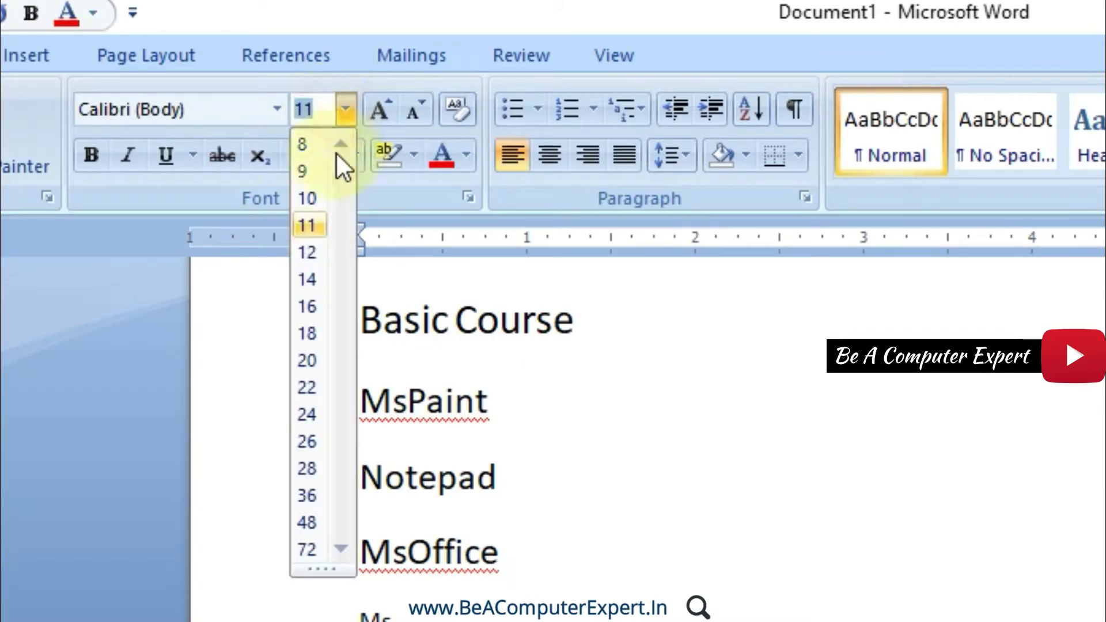
pyautogui.click(318, 308)
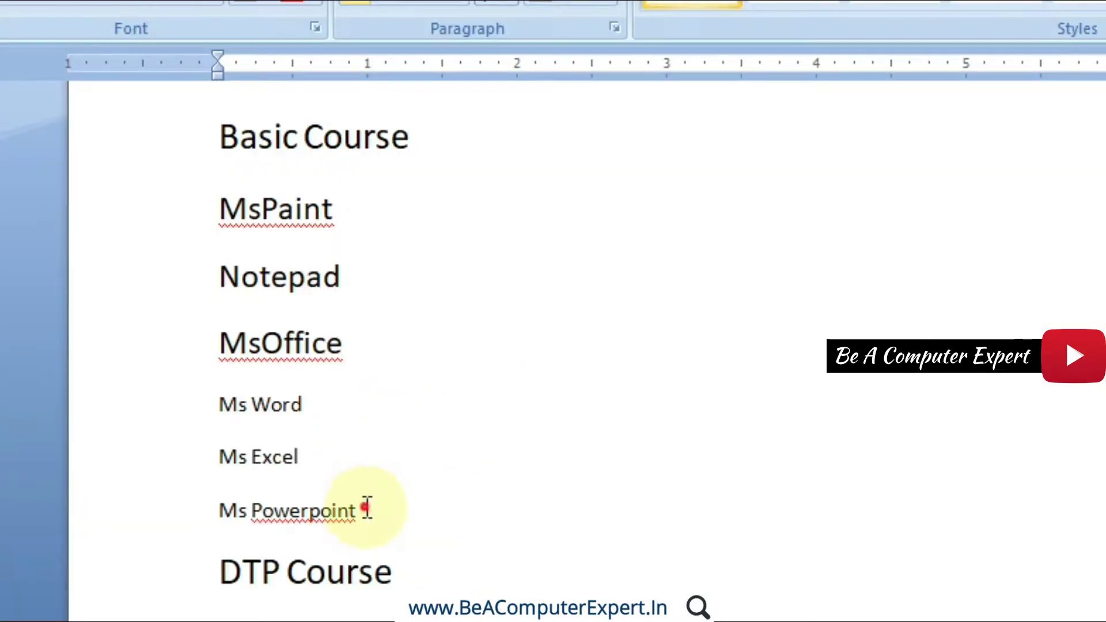
# Set the Ms Word, Ms Excel and Ms Powerpoint lines to 14 pt
pyautogui.moveTo(366, 510); pyautogui.dragTo(224, 398)
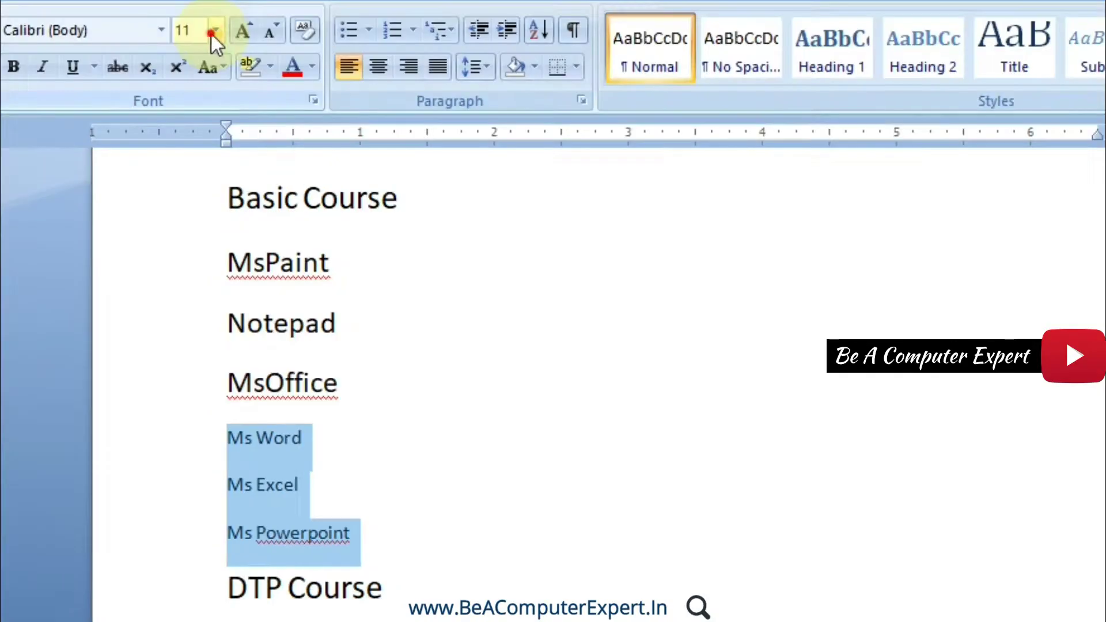
pyautogui.click(213, 32)
pyautogui.click(192, 171)
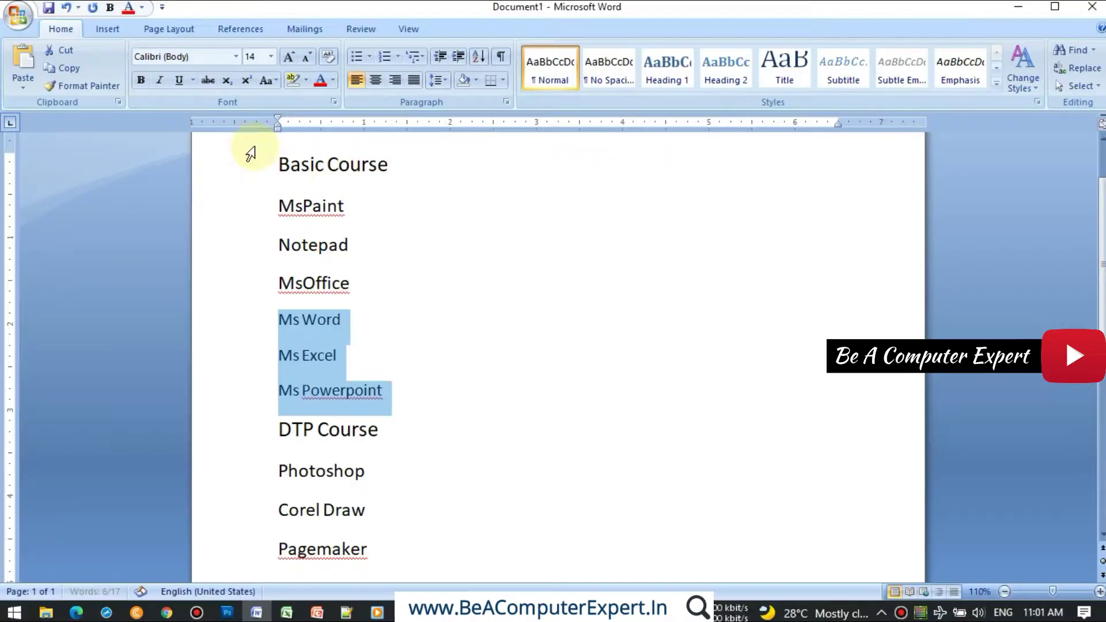
# Colour the Basic Course and DTP Course titles red
pyautogui.moveTo(403, 168); pyautogui.dragTo(297, 166)
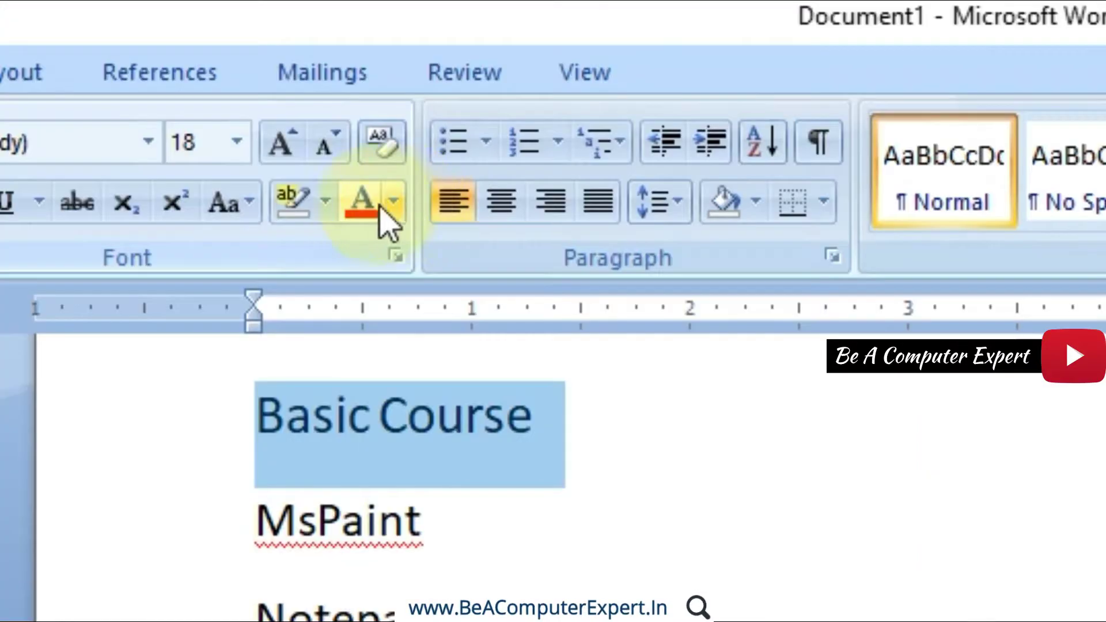
pyautogui.click(321, 82)
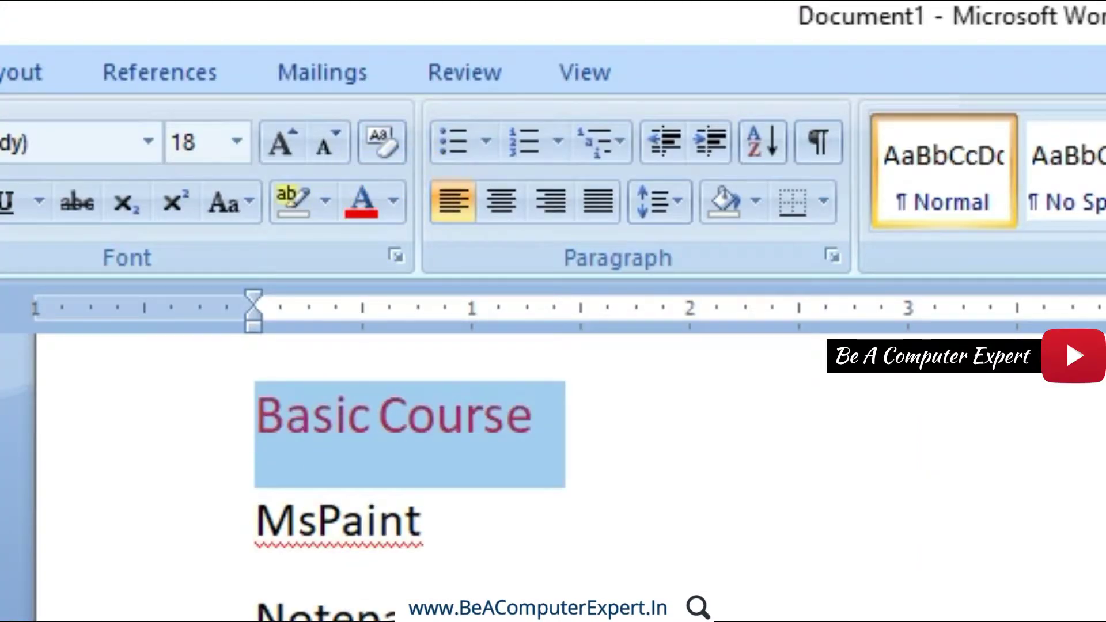
pyautogui.moveTo(280, 431); pyautogui.dragTo(386, 431)
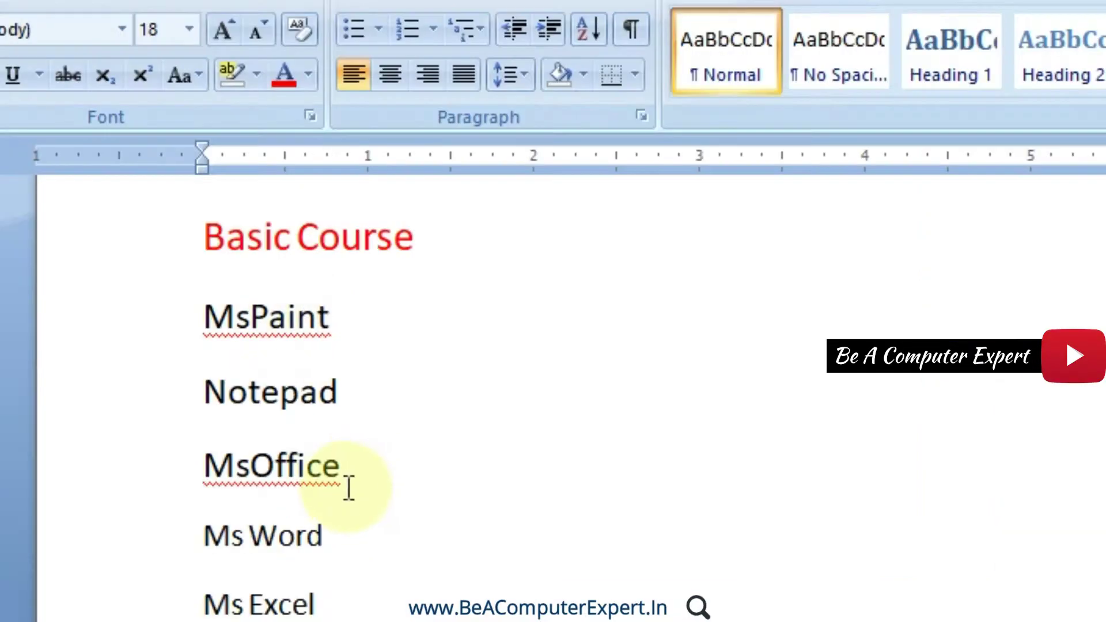
pyautogui.click(351, 285)
# Colour MsPaint through MsOffice and Photoshop through Pagemaker dark red
pyautogui.moveTo(346, 478); pyautogui.dragTo(205, 323)
pyautogui.click(310, 72)
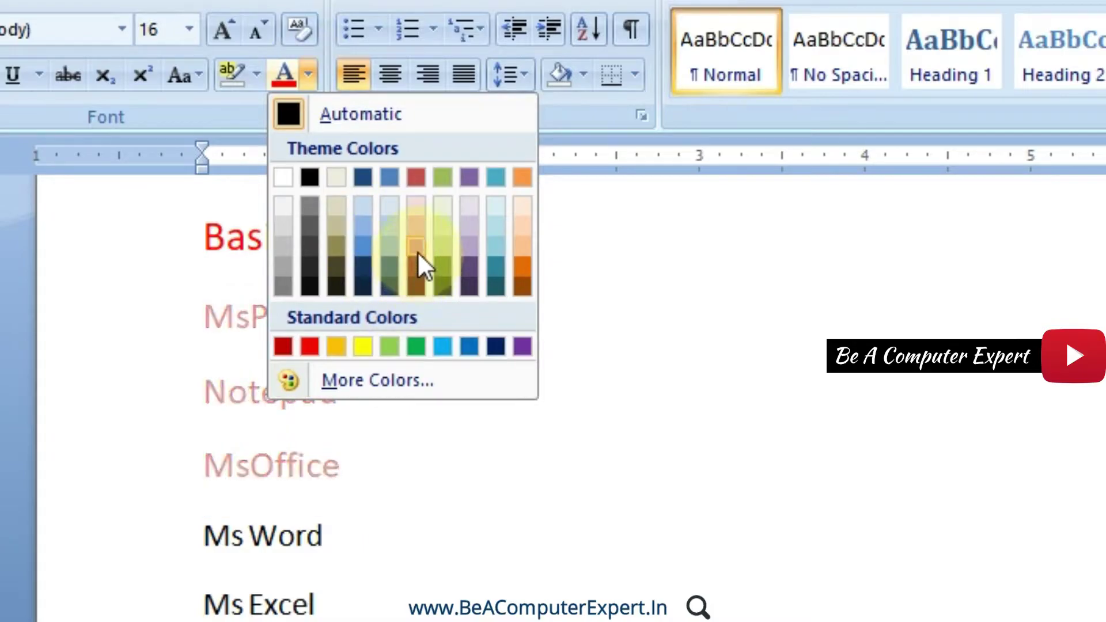
pyautogui.click(416, 267)
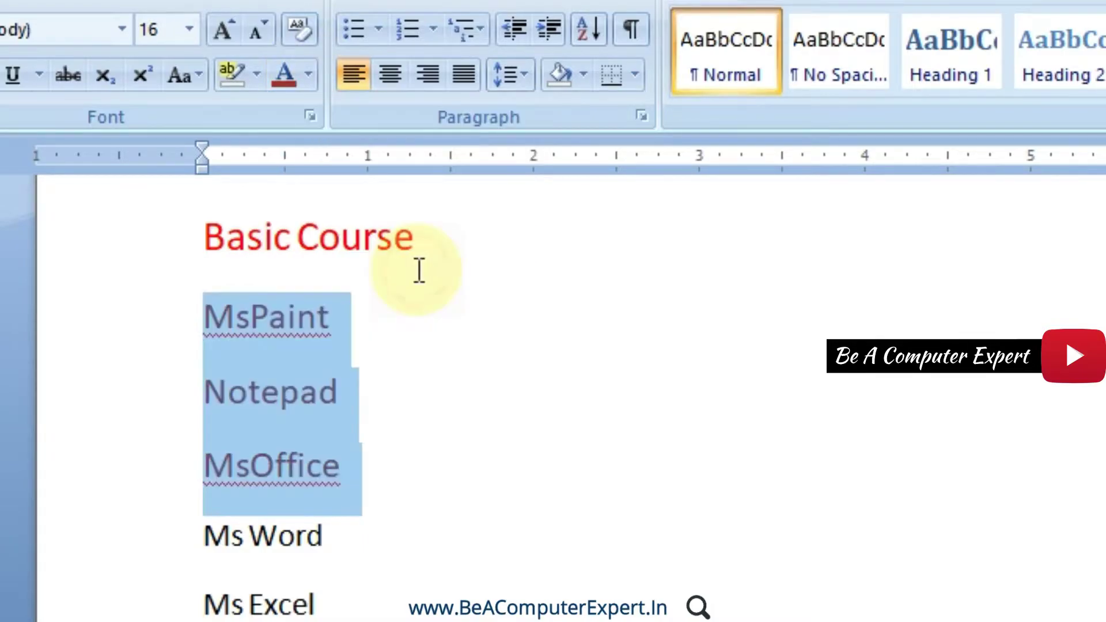
pyautogui.moveTo(369, 551); pyautogui.dragTo(277, 481)
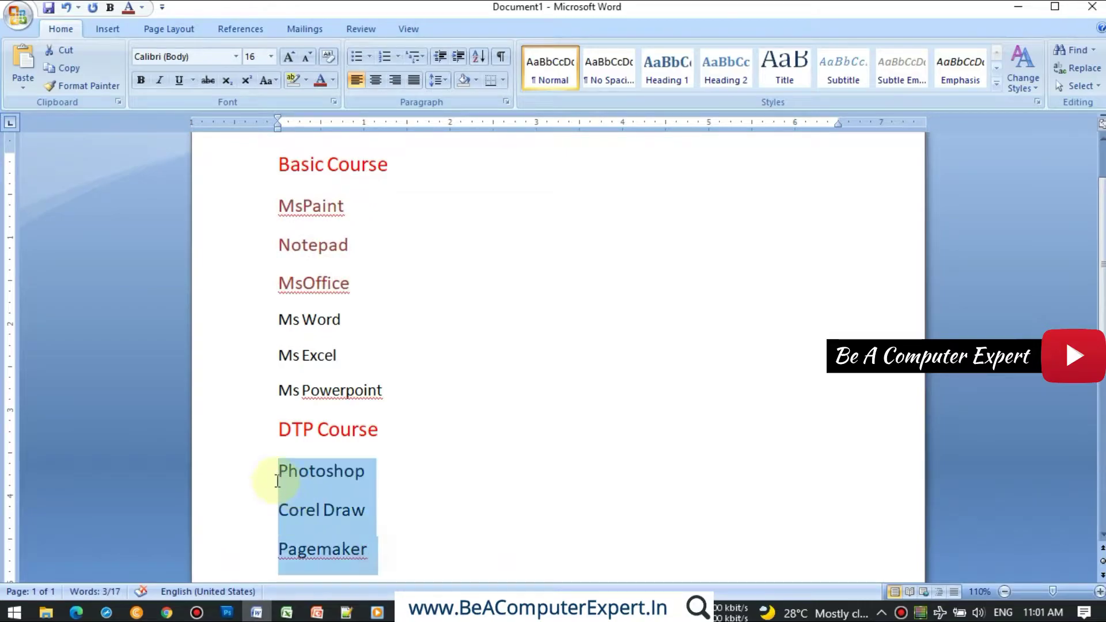
pyautogui.click(333, 80)
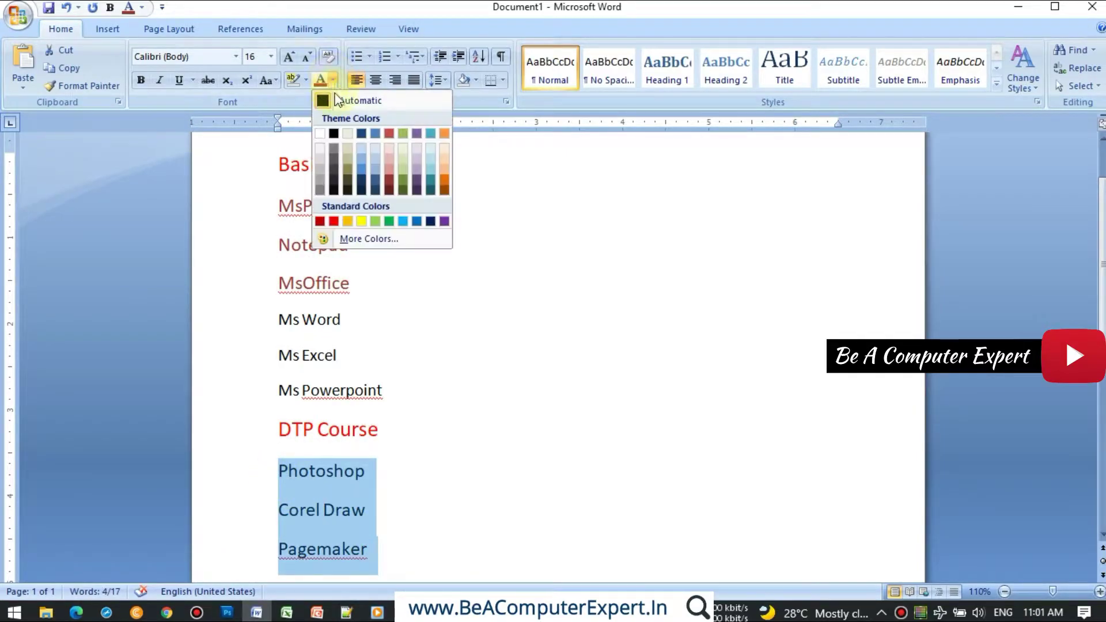
pyautogui.click(387, 176)
# Colour the Ms Word to Ms Powerpoint lines orange and deselect to review
pyautogui.moveTo(387, 386); pyautogui.dragTo(279, 323)
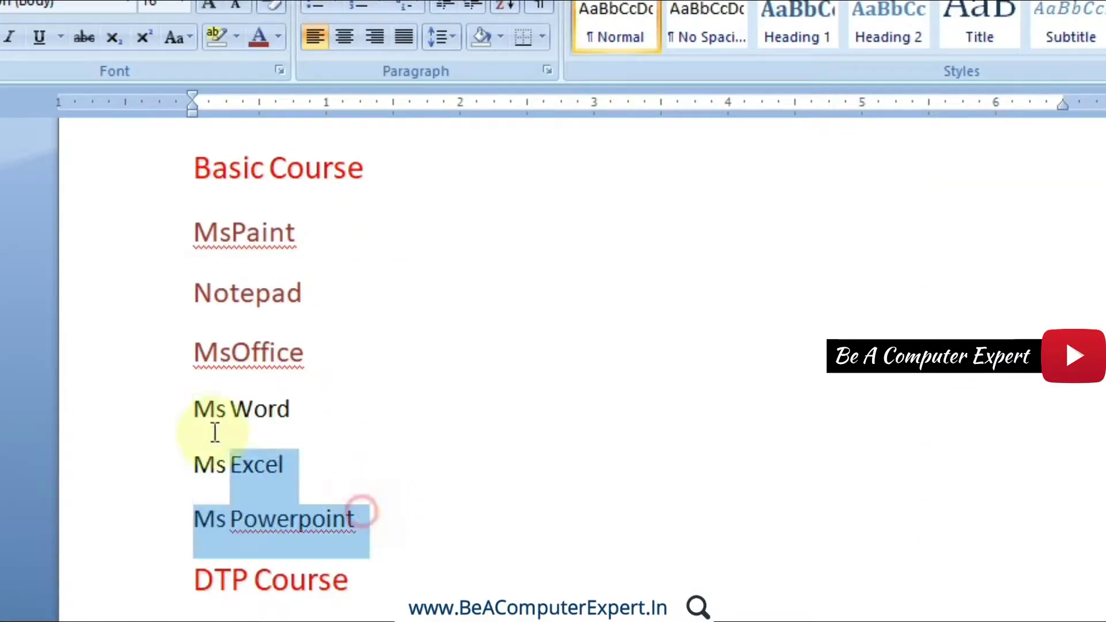
pyautogui.click(281, 32)
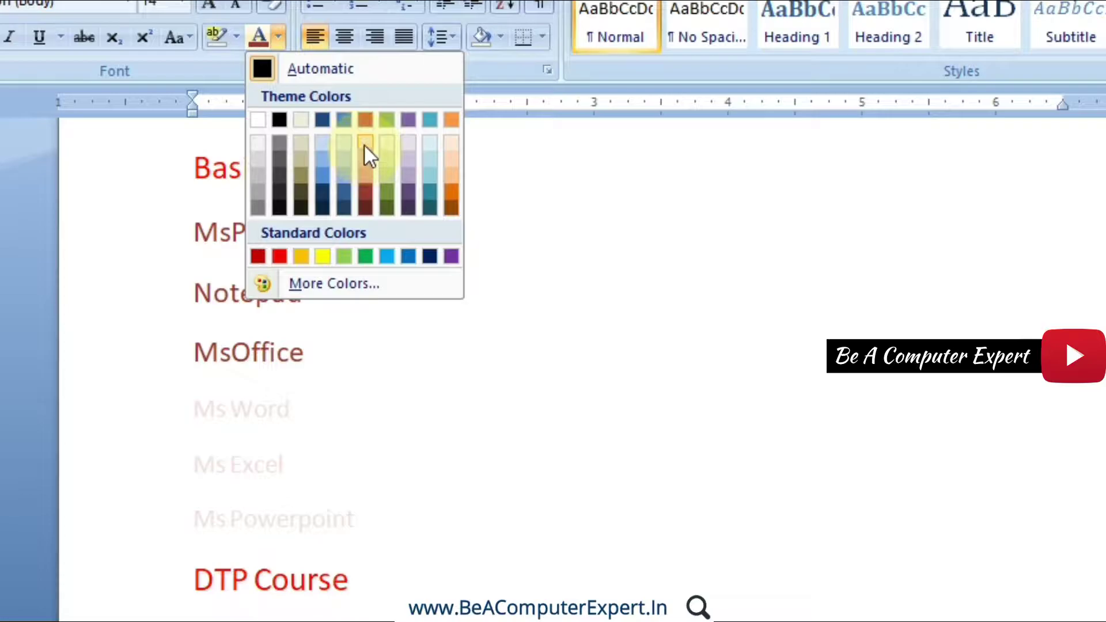
pyautogui.click(451, 185)
pyautogui.click(448, 352)
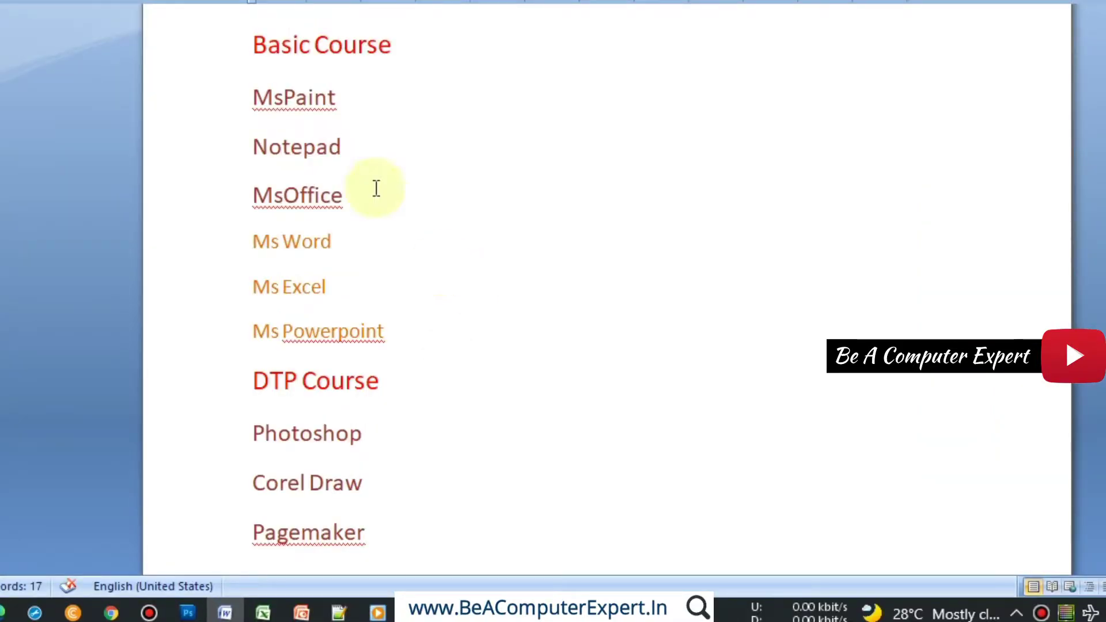
pyautogui.click(329, 46)
# Make the Basic Course heading bold and dark blue
pyautogui.click(297, 102)
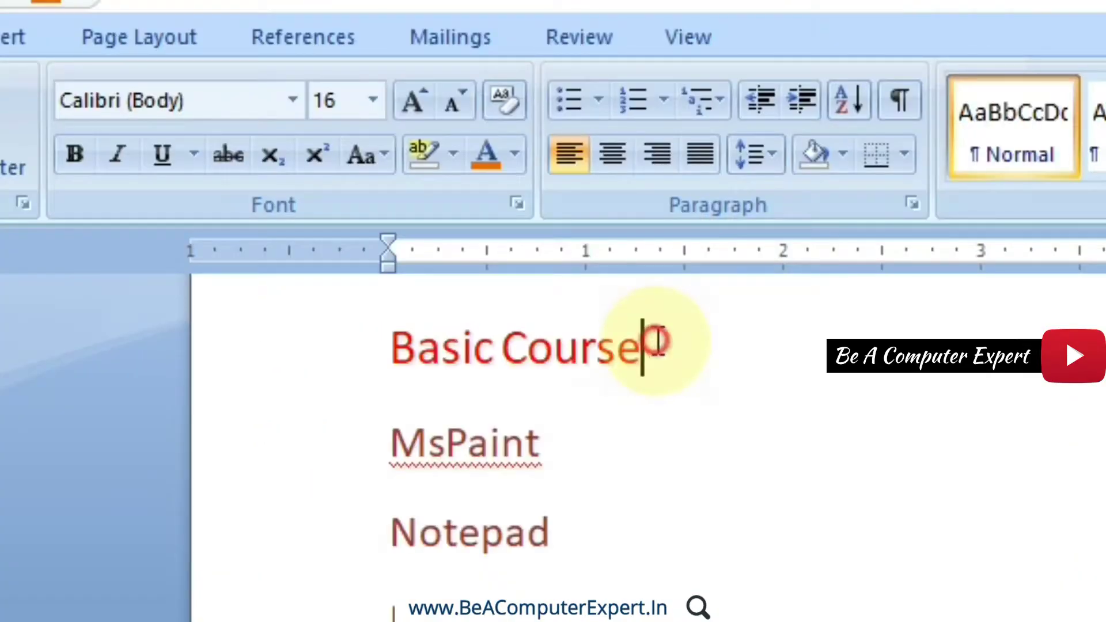
pyautogui.moveTo(654, 345); pyautogui.dragTo(441, 353)
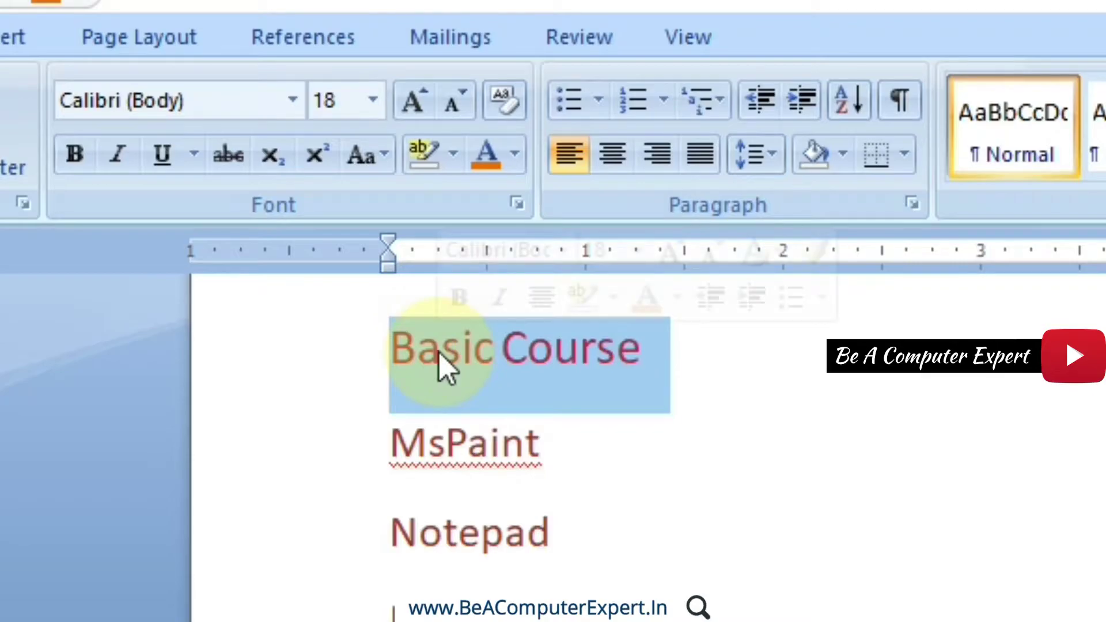
pyautogui.click(74, 141)
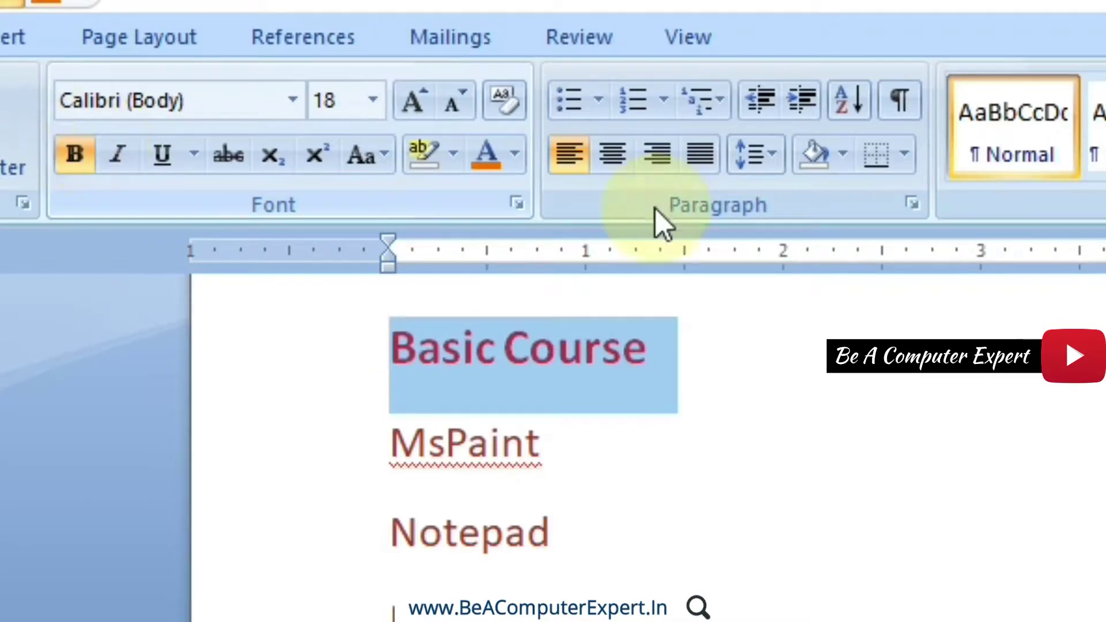
pyautogui.click(516, 153)
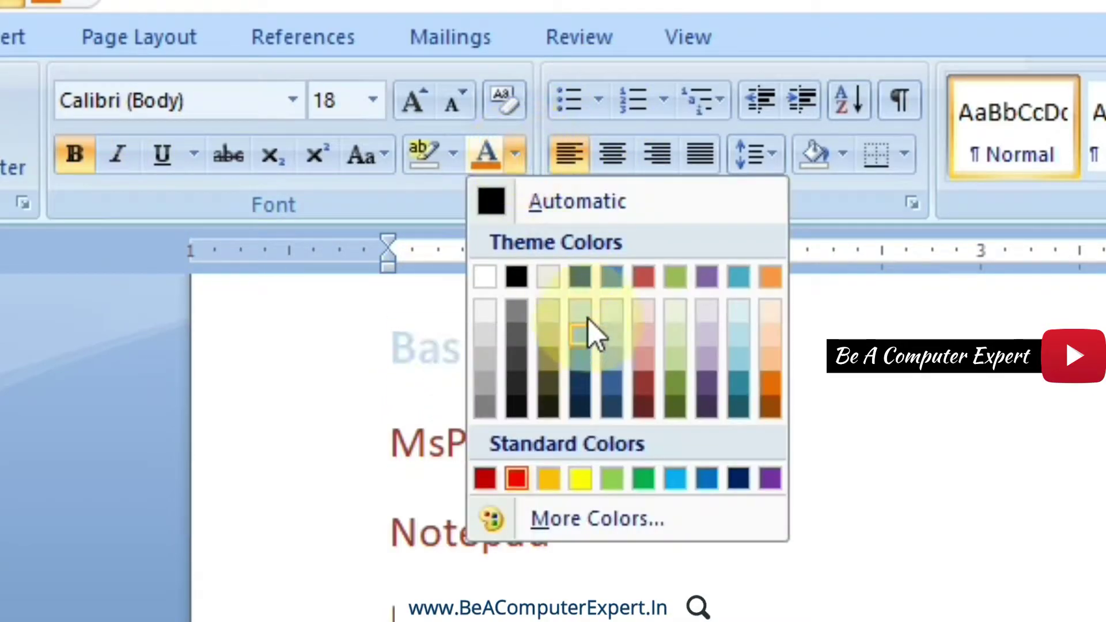
pyautogui.click(582, 277)
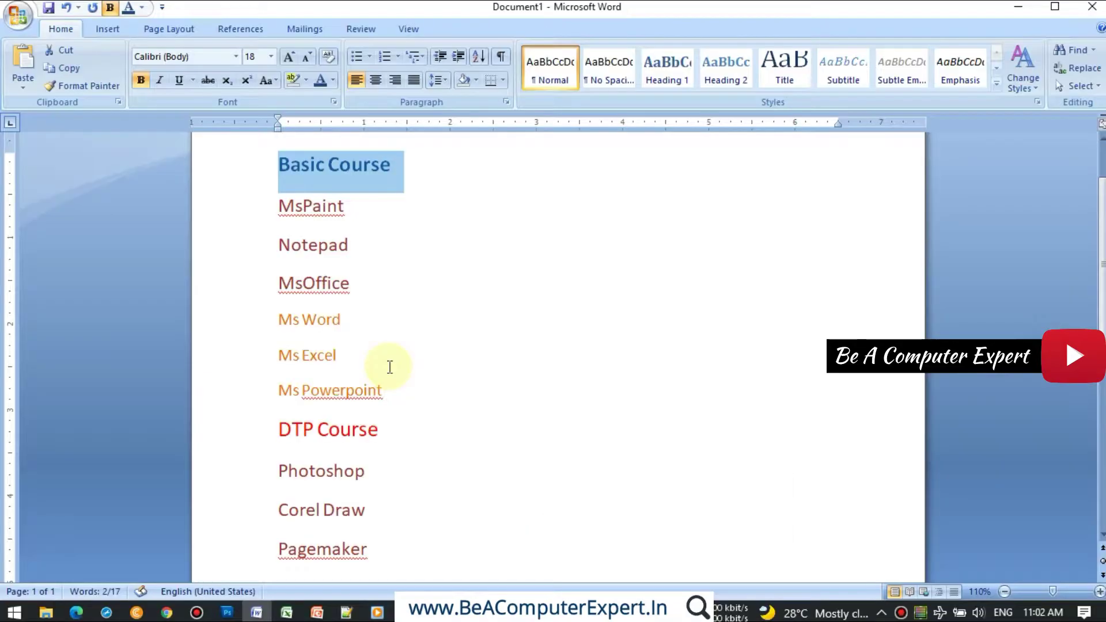
# Colour DTP Course blue as well, then deselect the titles
pyautogui.moveTo(385, 428); pyautogui.dragTo(278, 429)
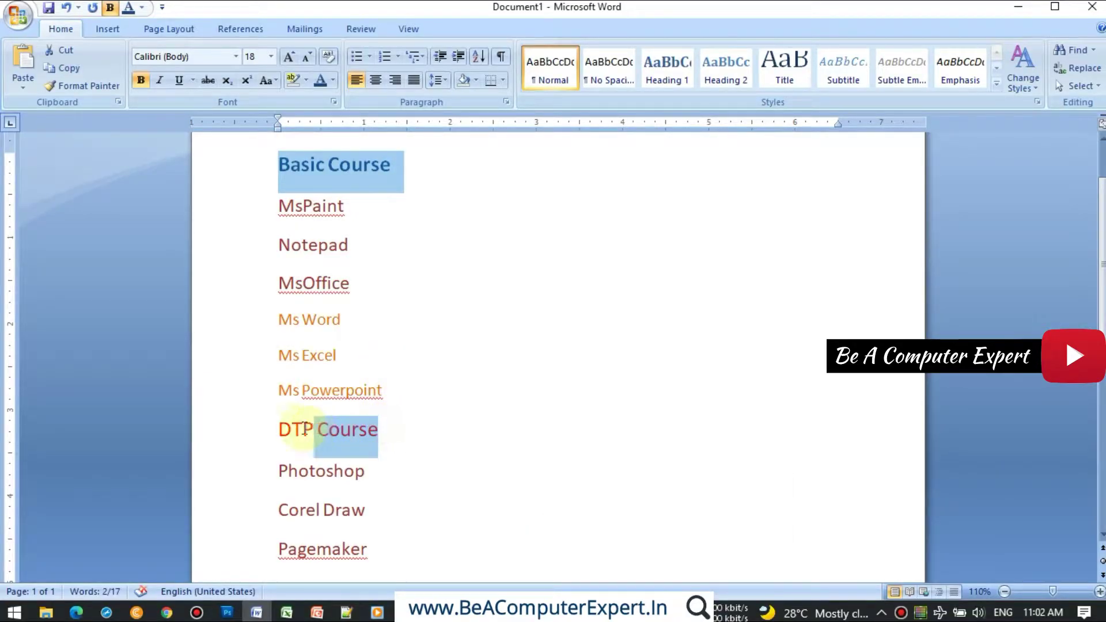
pyautogui.click(321, 80)
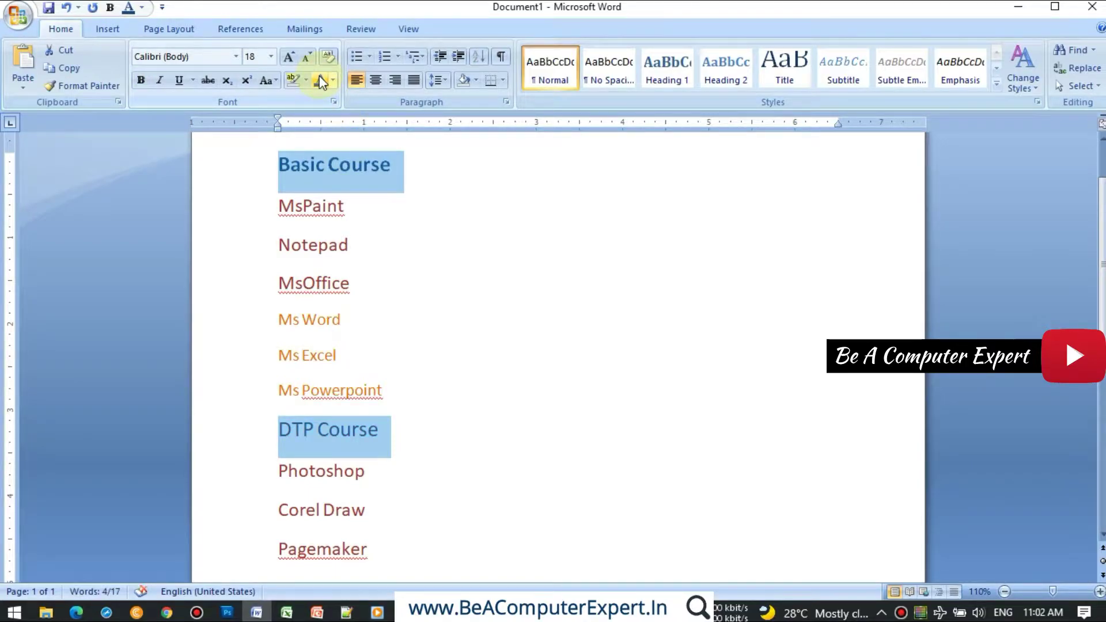
pyautogui.click(341, 203)
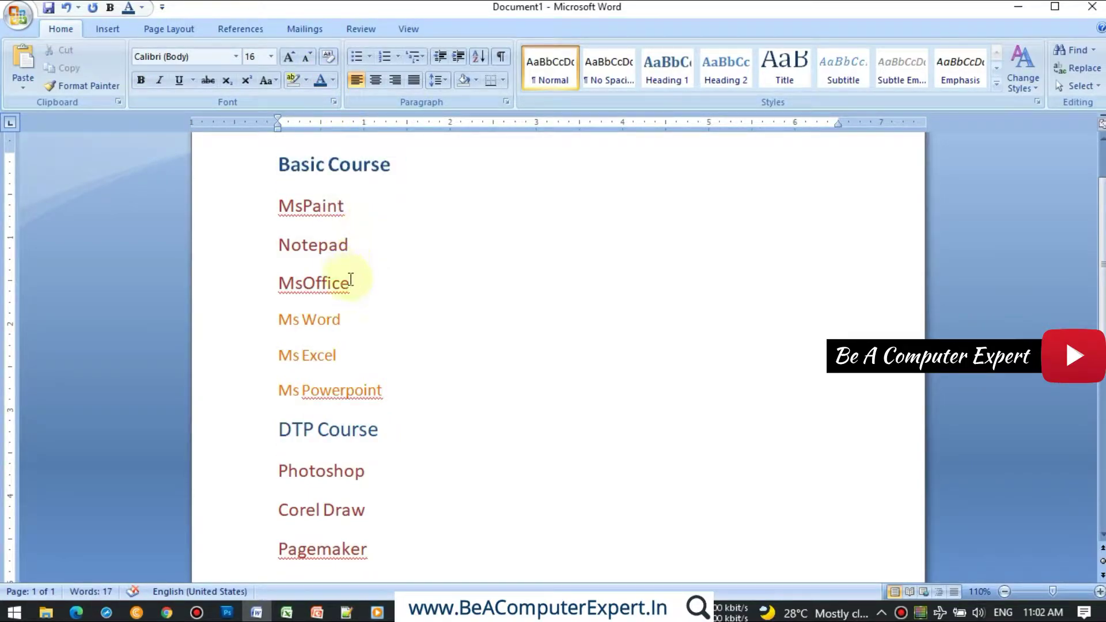
pyautogui.moveTo(349, 282); pyautogui.dragTo(271, 208)
pyautogui.click(315, 269)
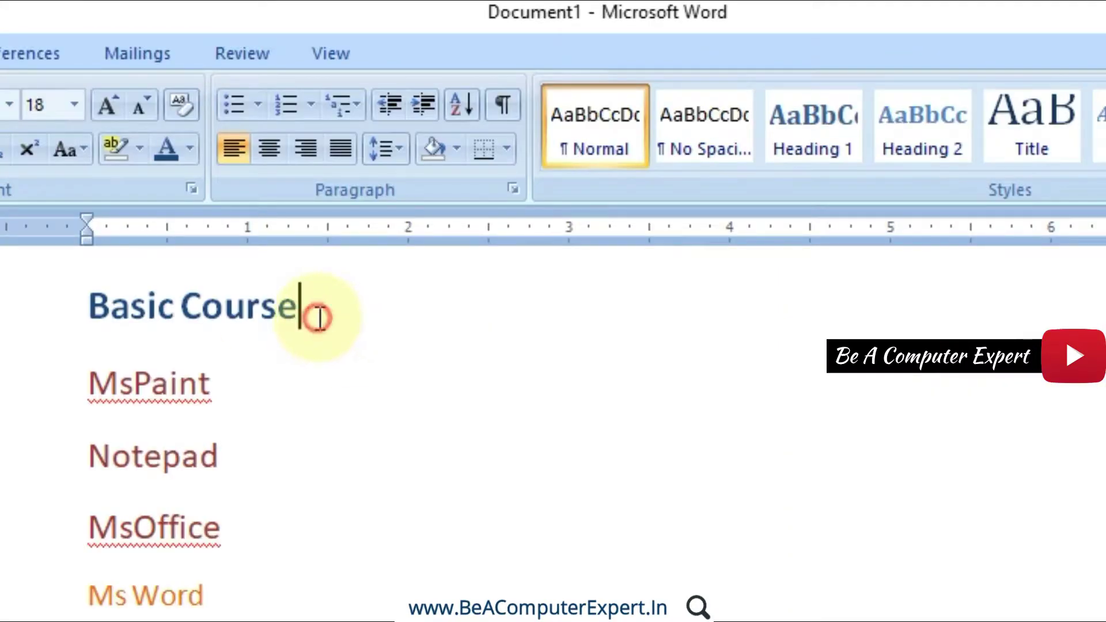
# Apply Heading 1 to Basic Course and DTP Course
pyautogui.moveTo(323, 318); pyautogui.dragTo(101, 295)
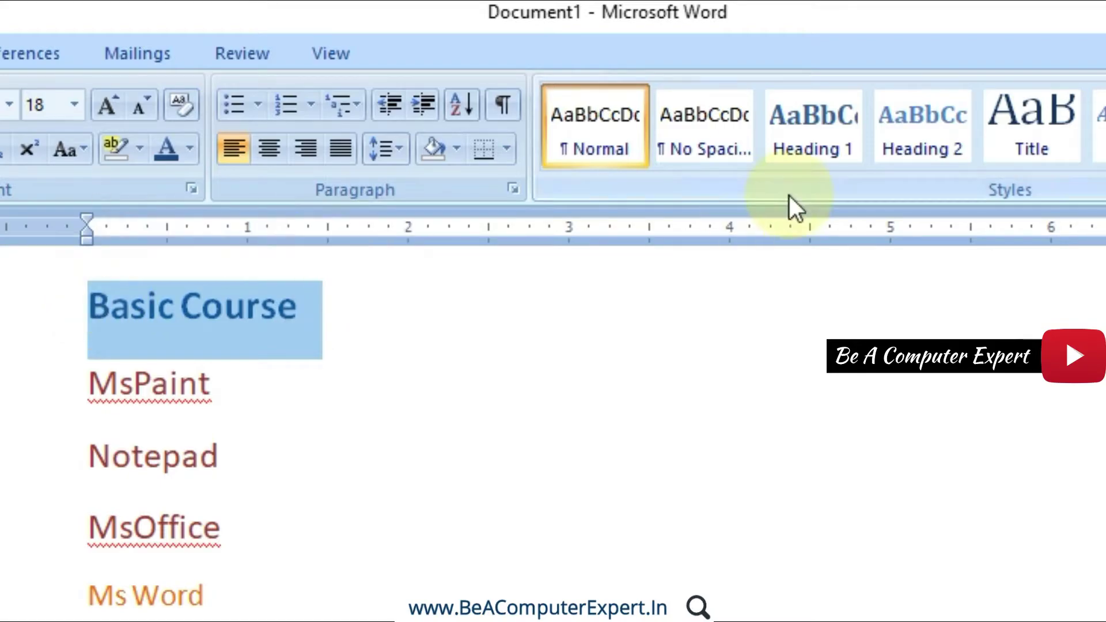
pyautogui.click(824, 146)
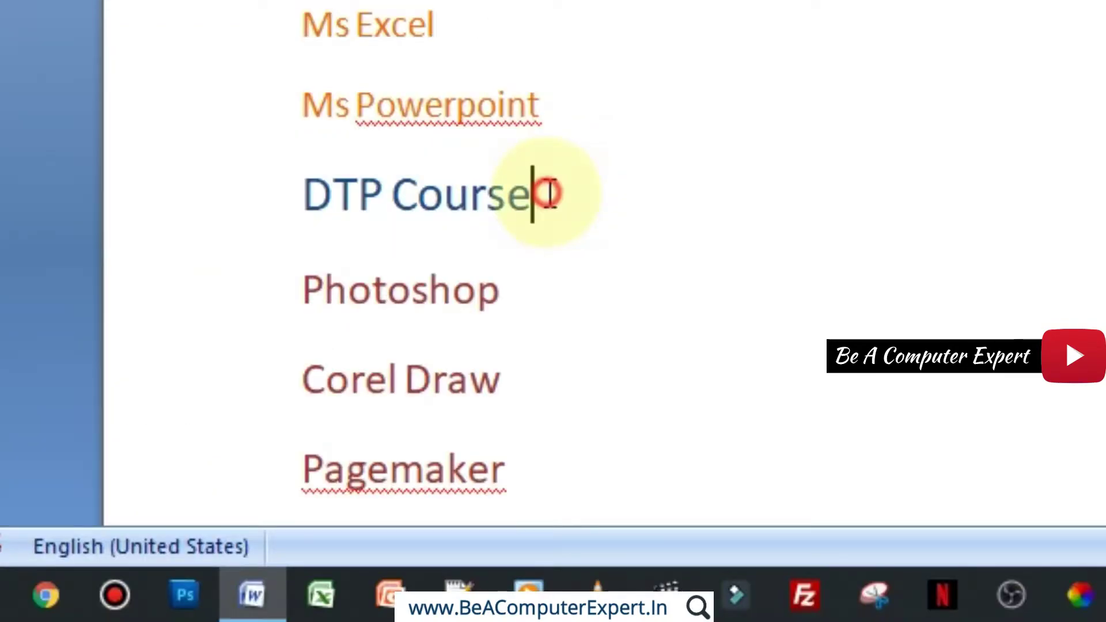
pyautogui.moveTo(548, 191); pyautogui.dragTo(276, 190)
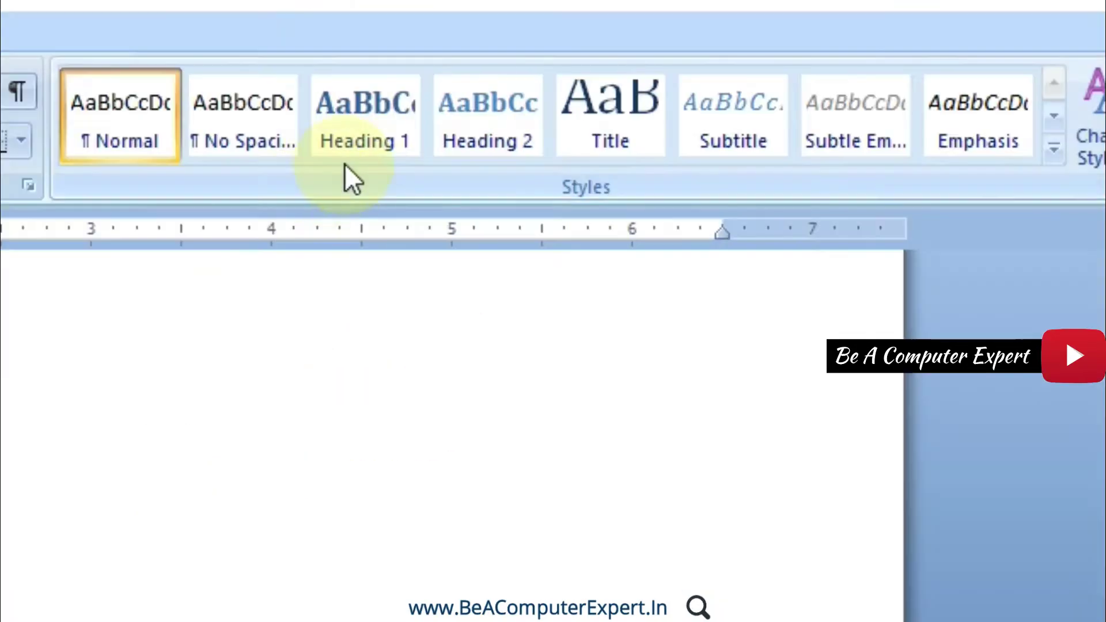
pyautogui.click(364, 146)
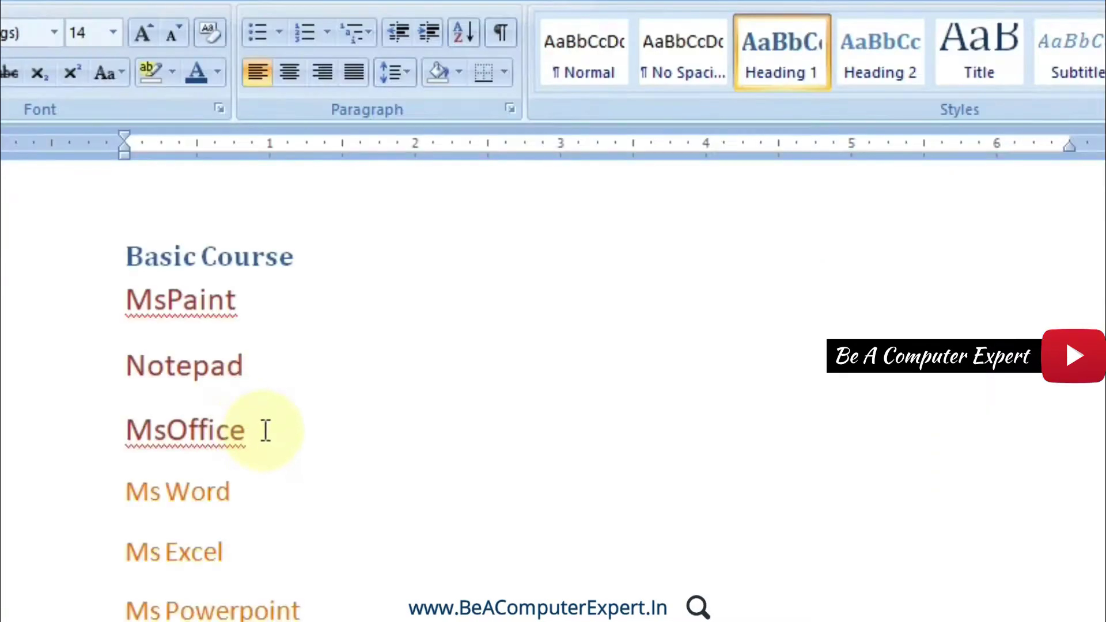
# Apply Heading 2 to MsPaint–MsOffice and Heading 3 to Ms Word–Ms Powerpoint
pyautogui.moveTo(264, 430); pyautogui.dragTo(140, 331)
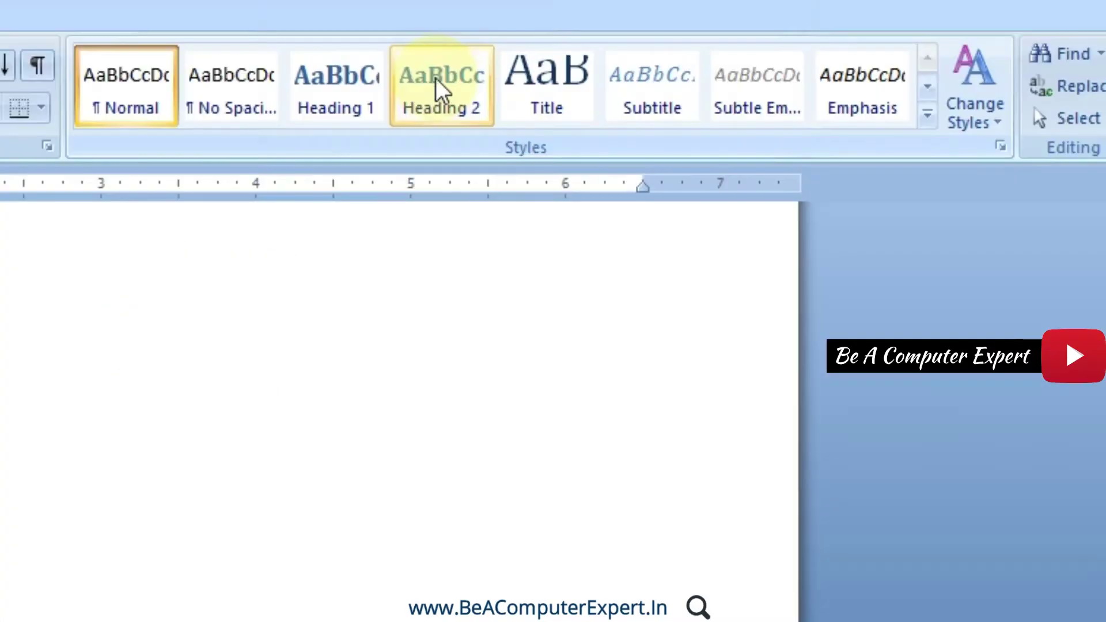
pyautogui.click(880, 49)
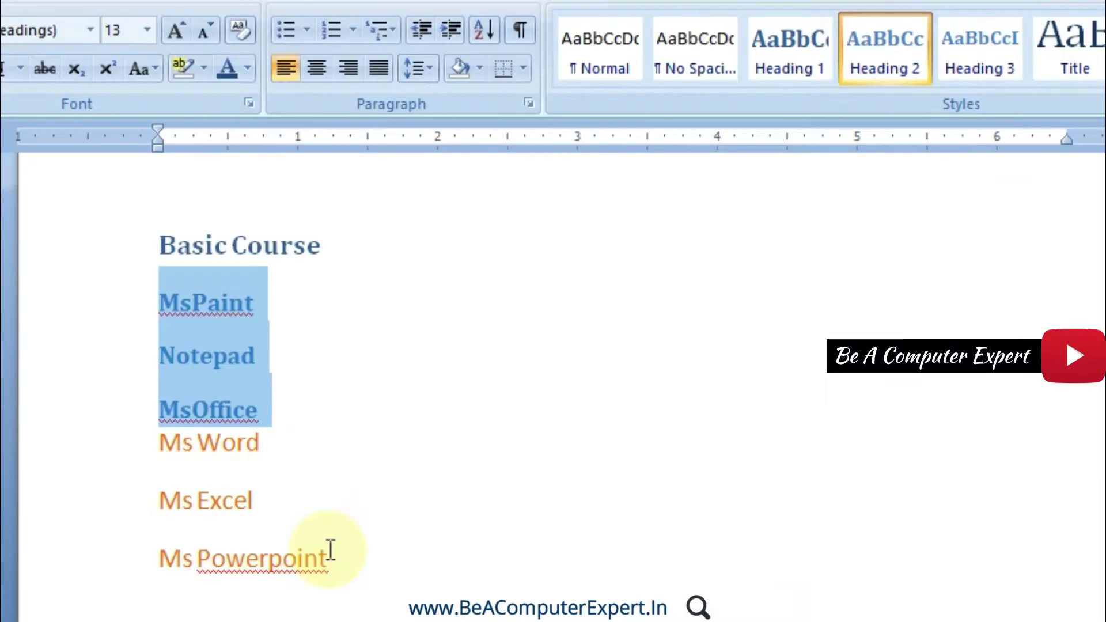
pyautogui.moveTo(328, 550); pyautogui.dragTo(166, 469)
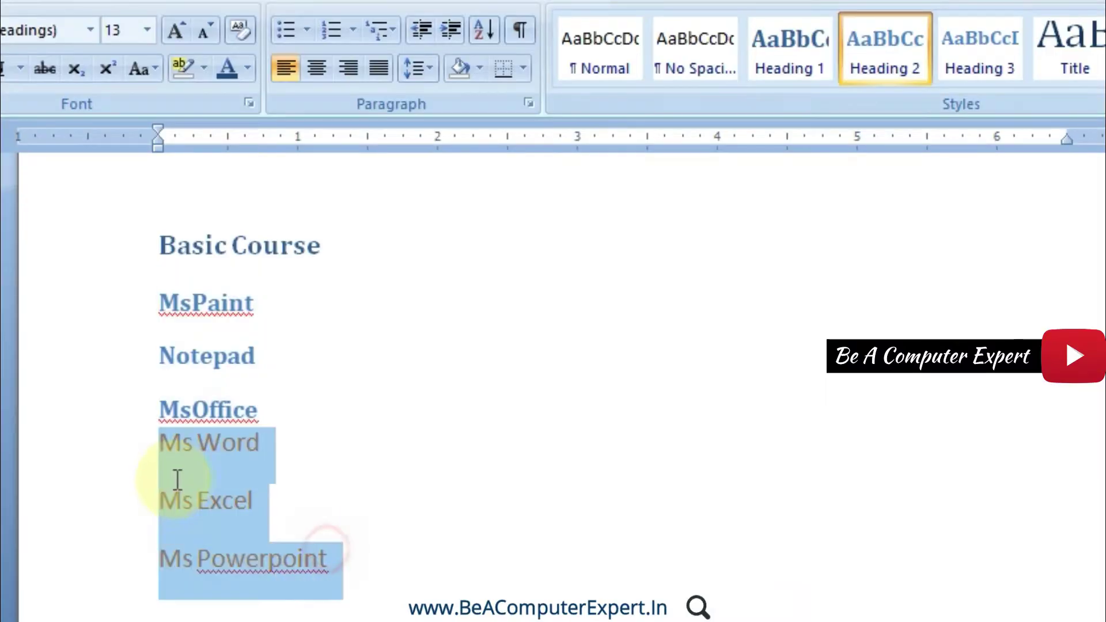
pyautogui.click(987, 64)
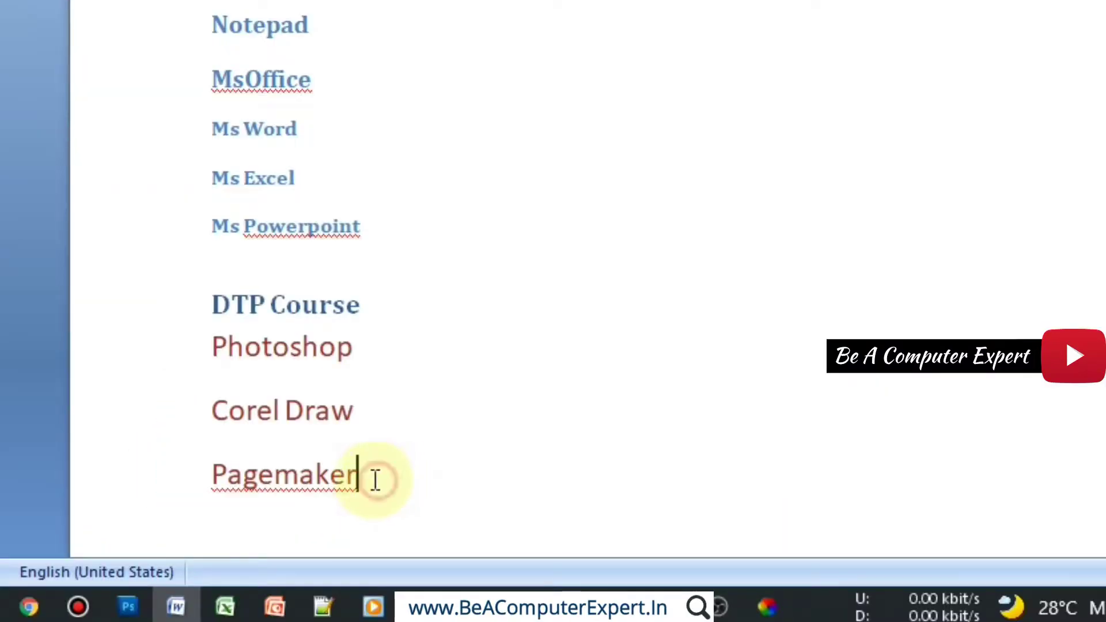
# Apply Heading 2 to Photoshop, Corel Draw and Pagemaker, then review the styles
pyautogui.moveTo(375, 477); pyautogui.dragTo(262, 370)
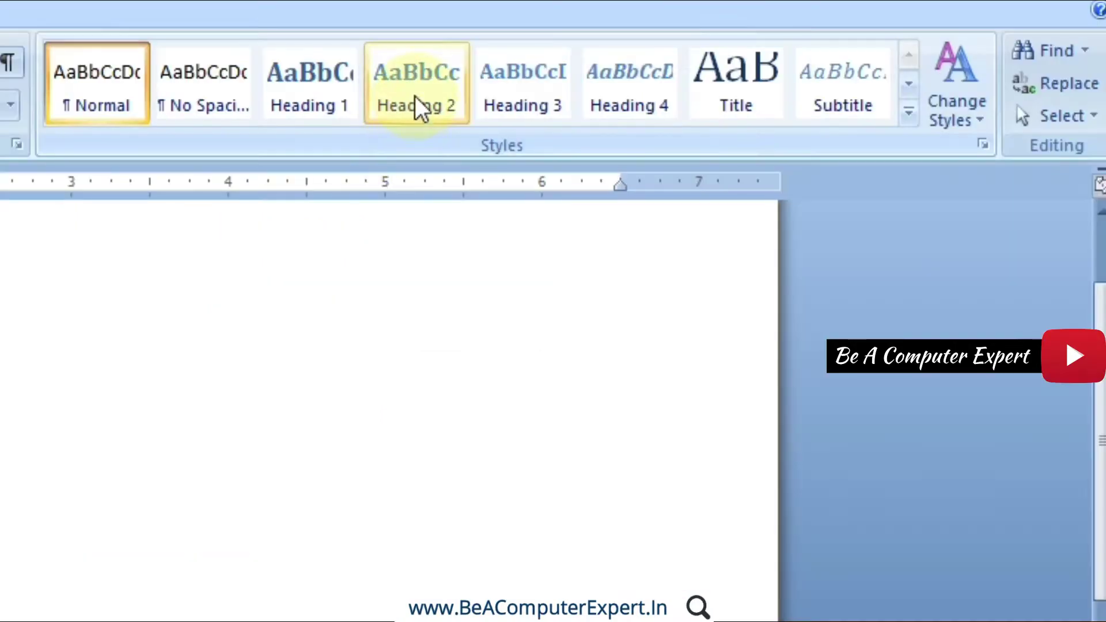
pyautogui.click(416, 97)
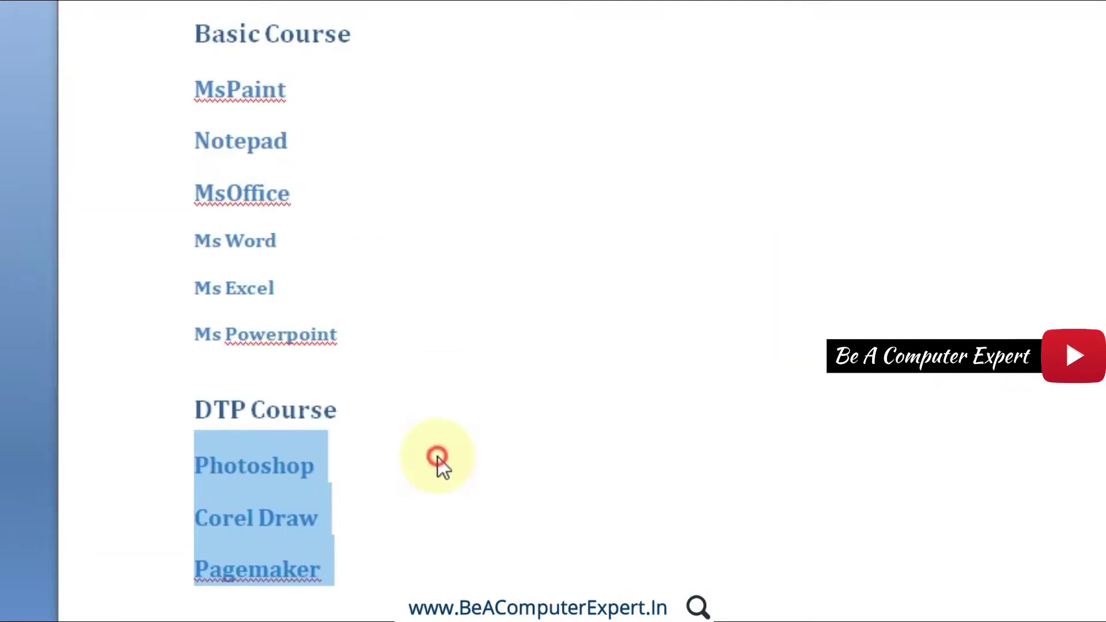
pyautogui.click(437, 460)
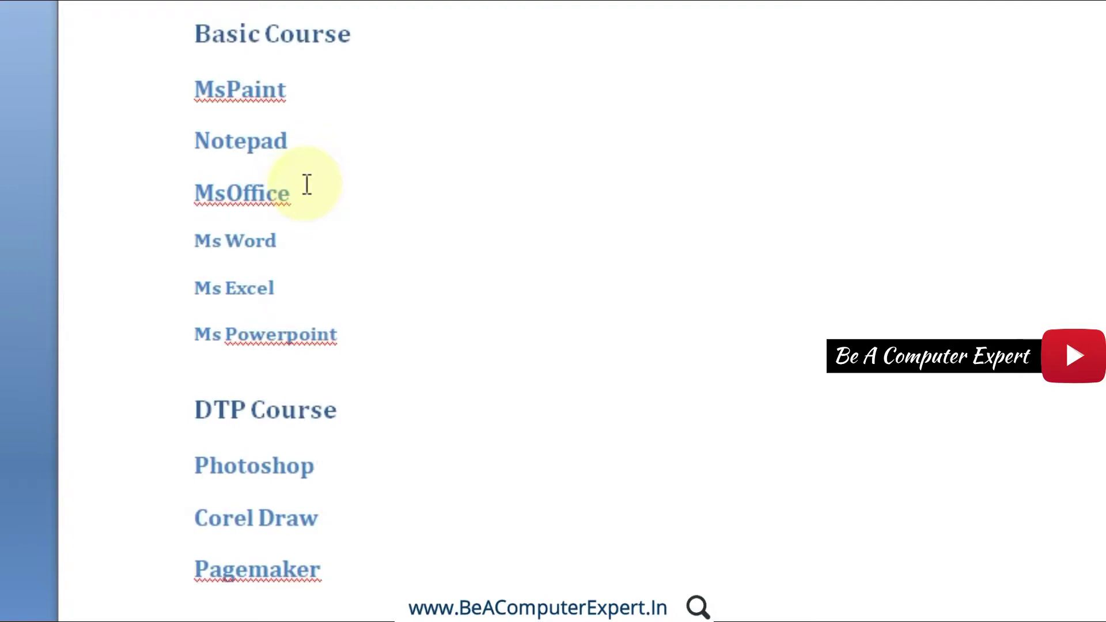
pyautogui.moveTo(306, 185); pyautogui.dragTo(209, 102)
# Indent Ms Word–Ms Powerpoint two levels and Photoshop–Pagemaker one level with Tab
pyautogui.press('Tab')
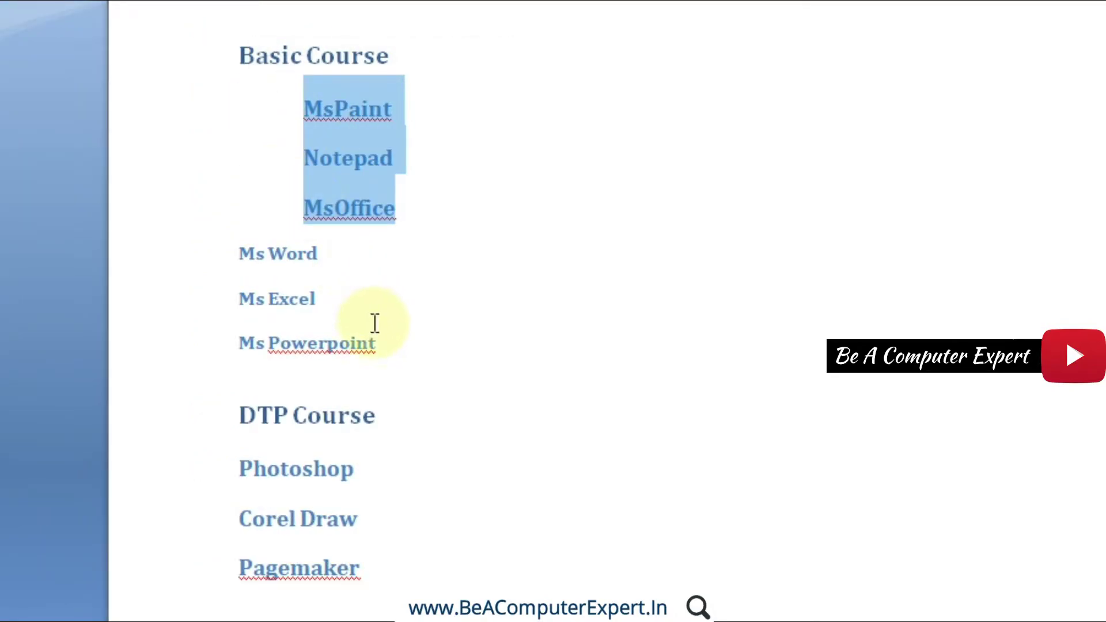
pyautogui.moveTo(383, 344); pyautogui.dragTo(241, 259)
pyautogui.press('Tab')
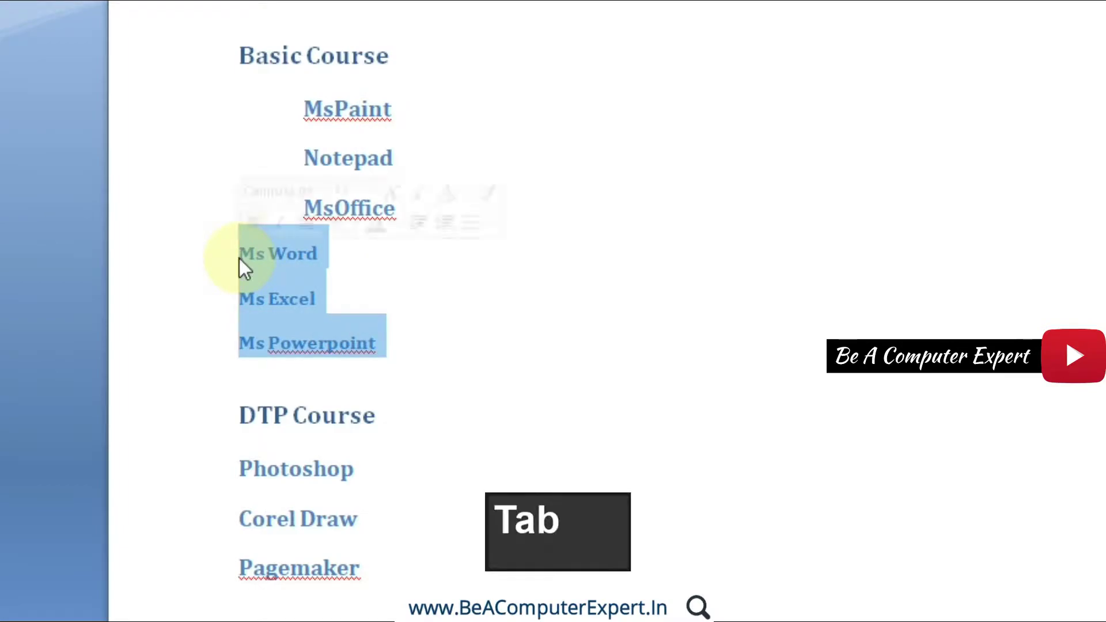
pyautogui.press('Tab')
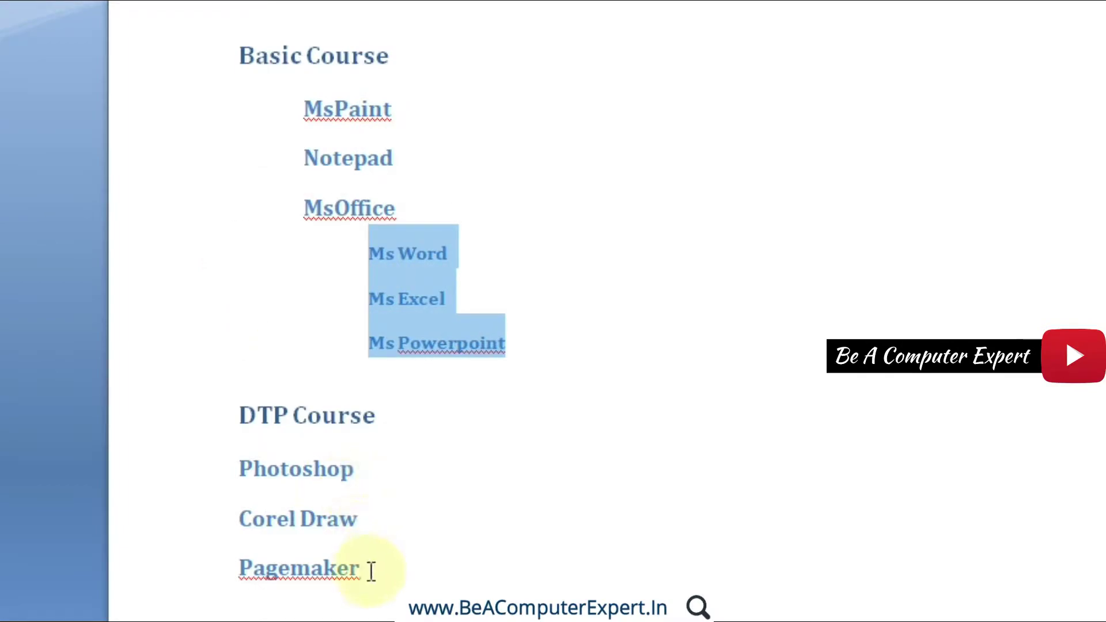
pyautogui.moveTo(371, 570); pyautogui.dragTo(251, 480)
pyautogui.press('Tab')
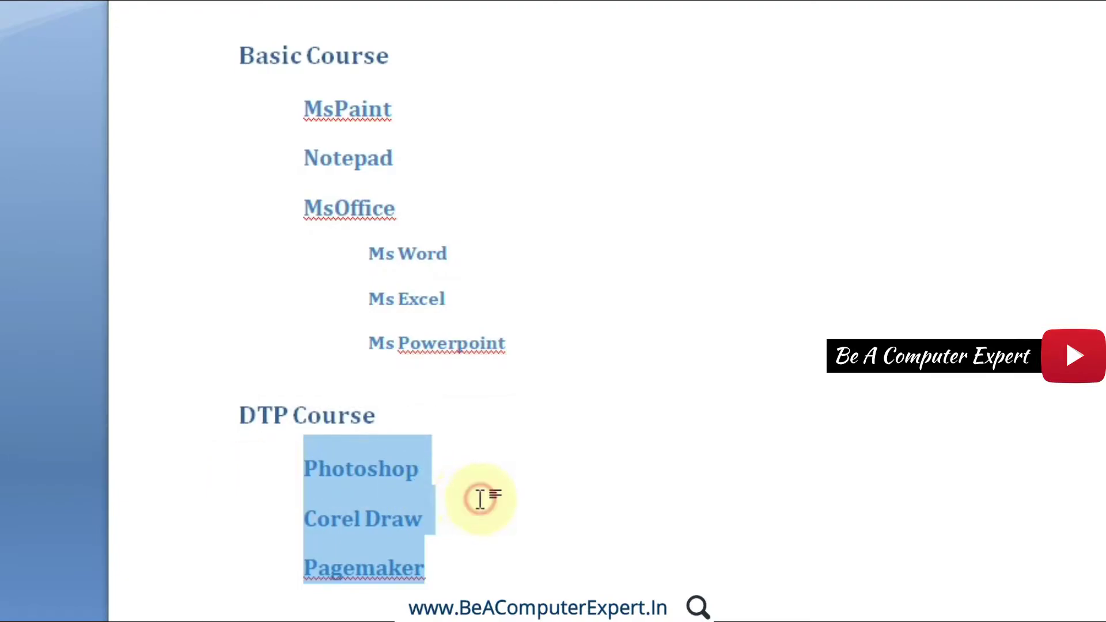
pyautogui.click(480, 499)
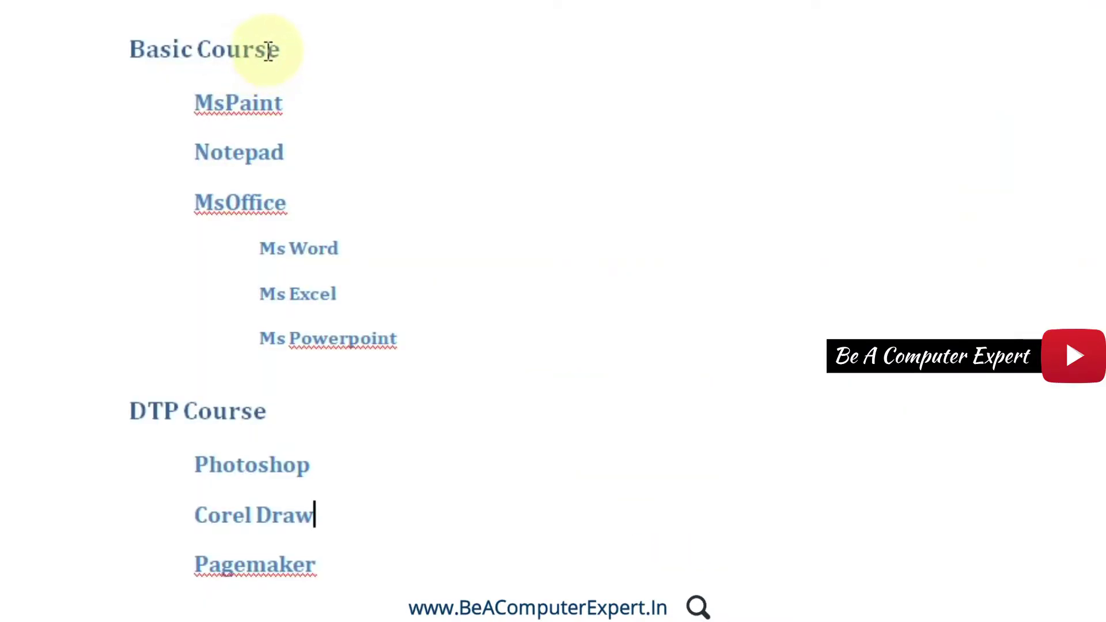
# With the cursor in Basic Course, open Modify Style for Heading 1 from the Styles gallery
pyautogui.click(268, 49)
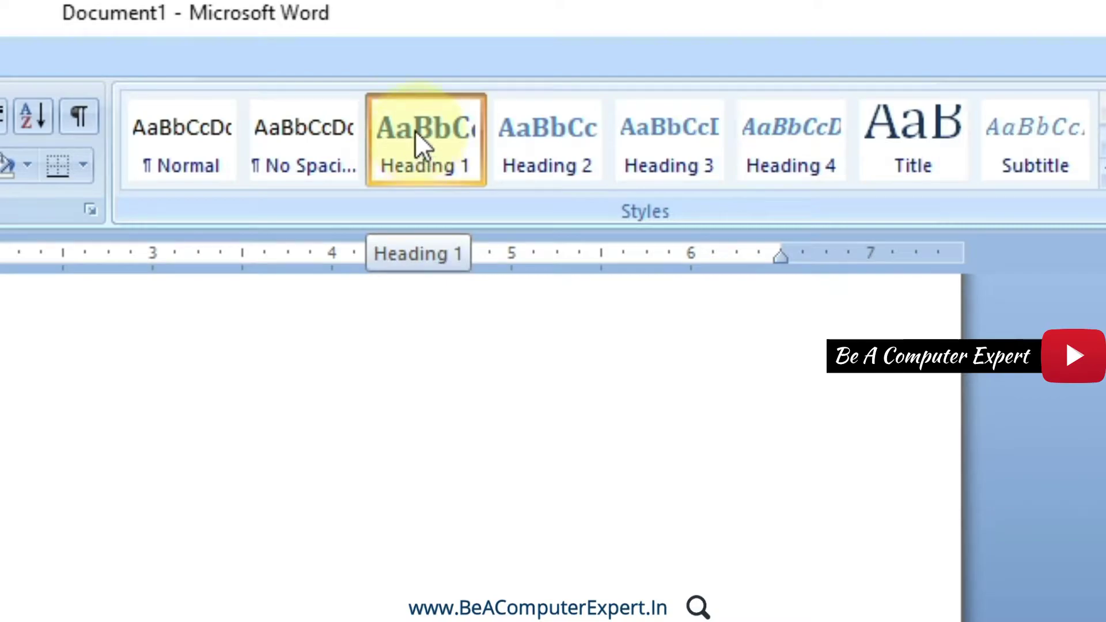
pyautogui.rightClick(419, 134)
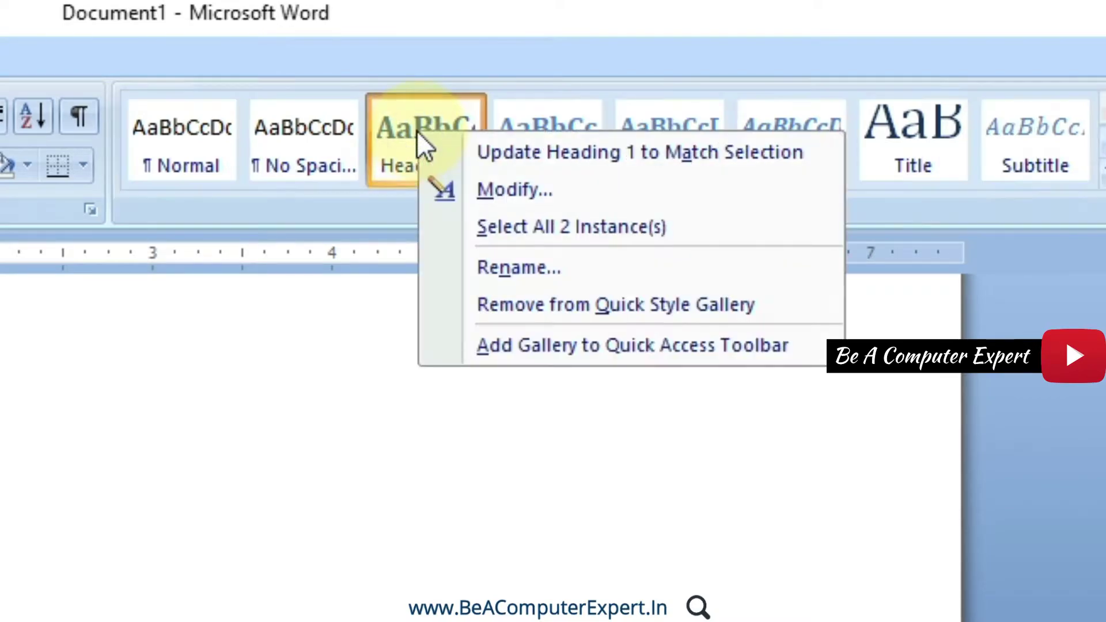
pyautogui.click(493, 192)
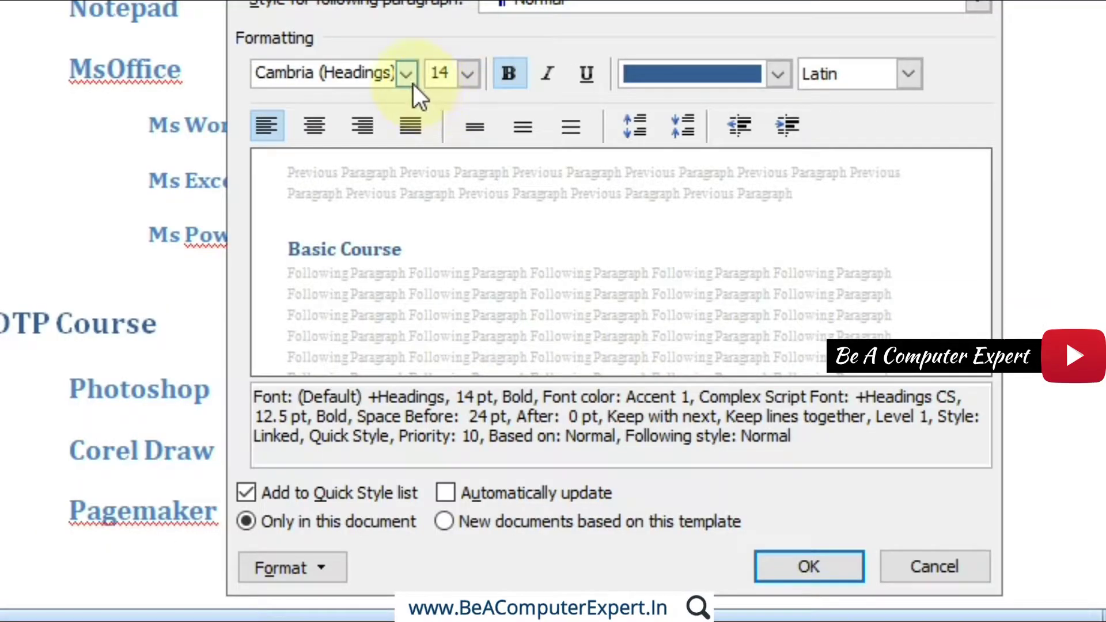
# Give Heading 1 the Cooper Black font, size 18 and red colour
pyautogui.click(413, 82)
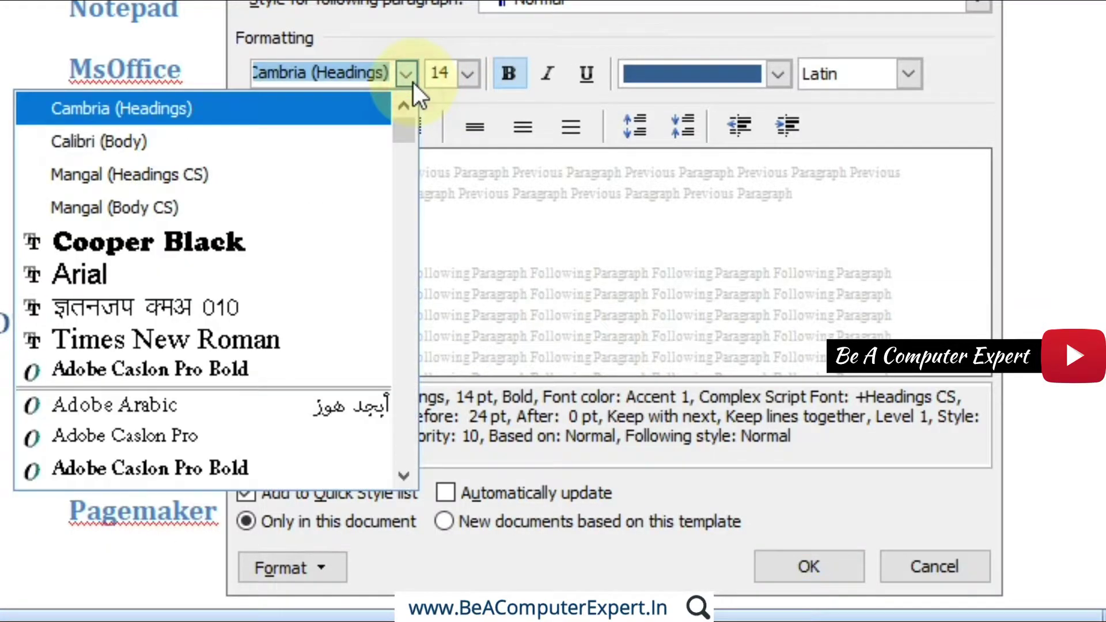
pyautogui.click(256, 241)
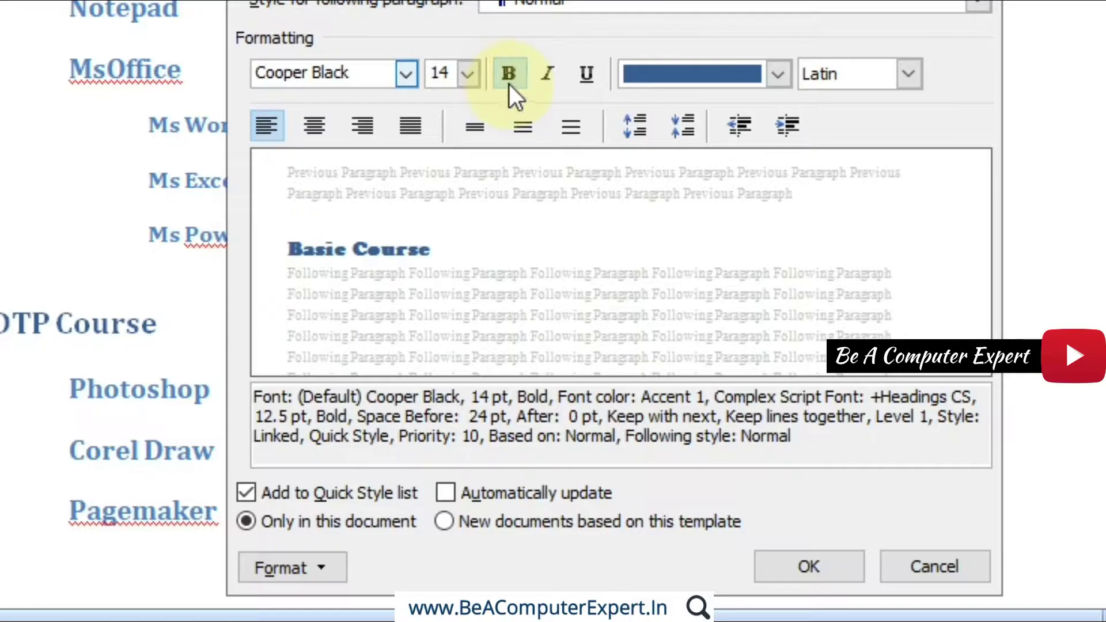
pyautogui.click(469, 77)
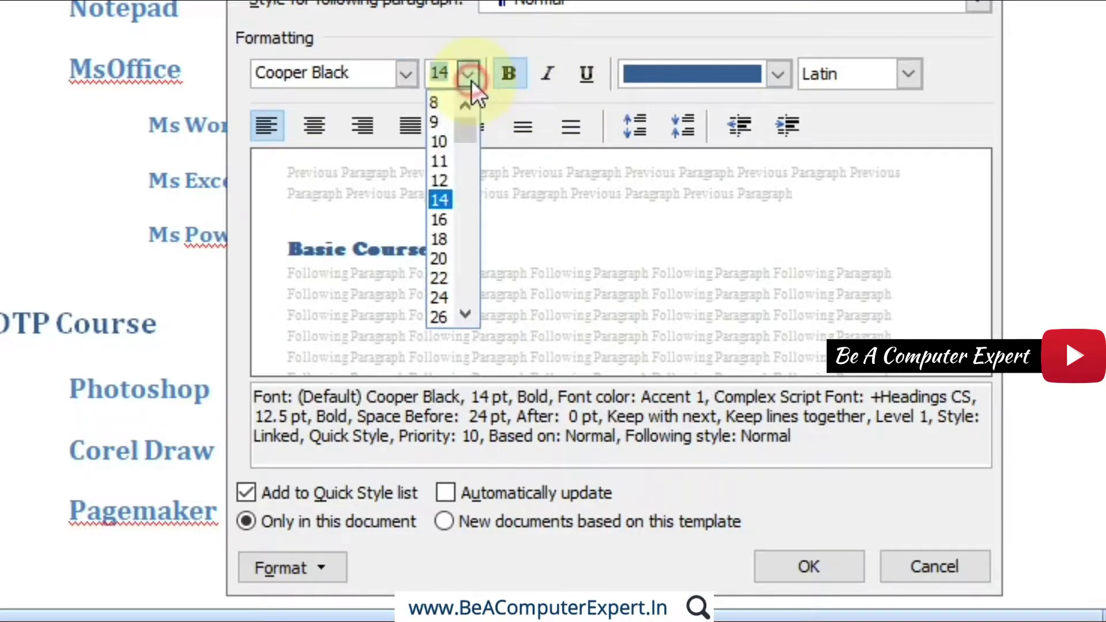
pyautogui.click(447, 239)
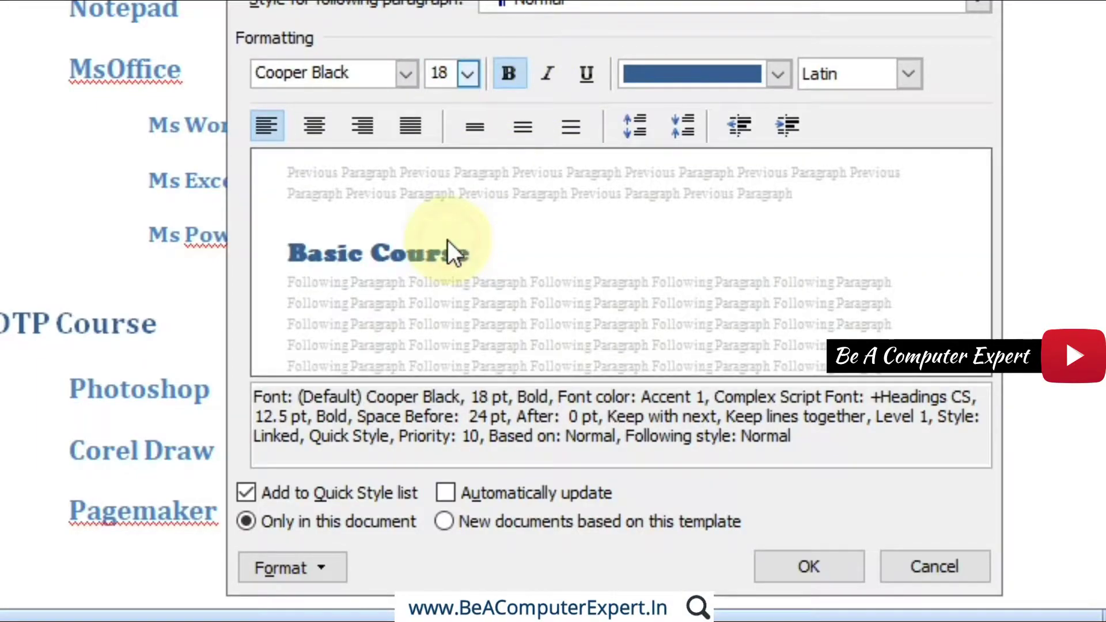
pyautogui.click(779, 75)
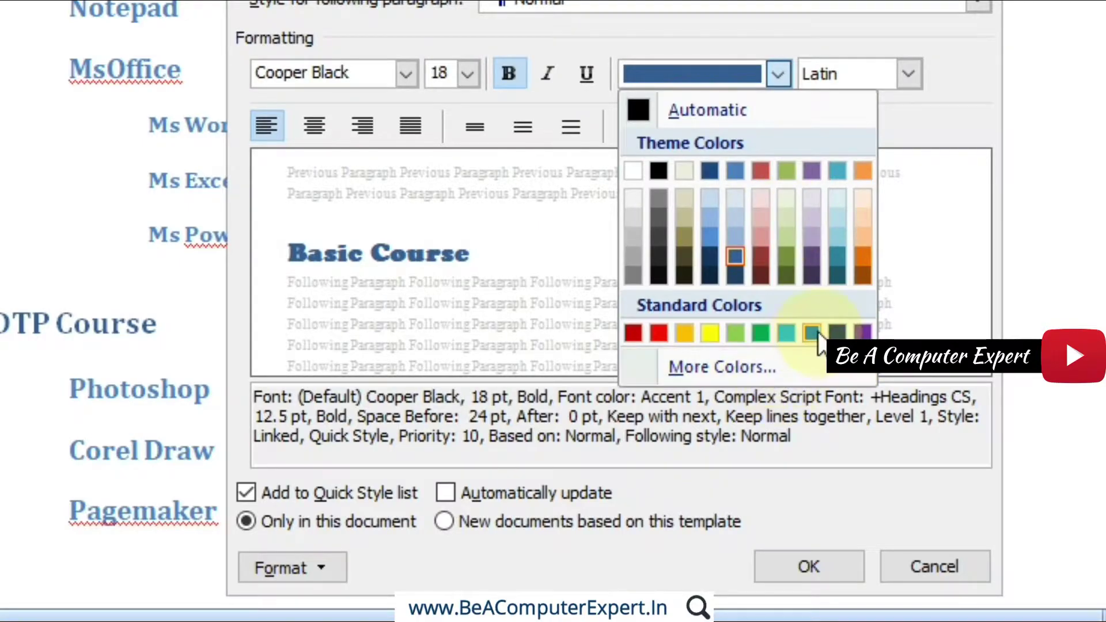
pyautogui.click(660, 333)
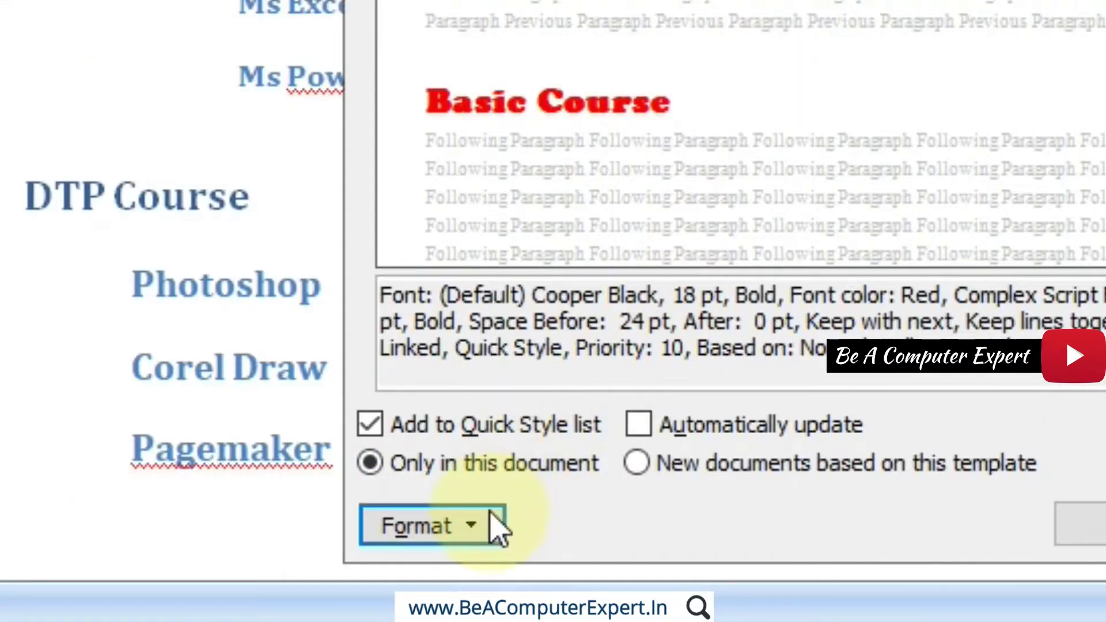
pyautogui.click(494, 526)
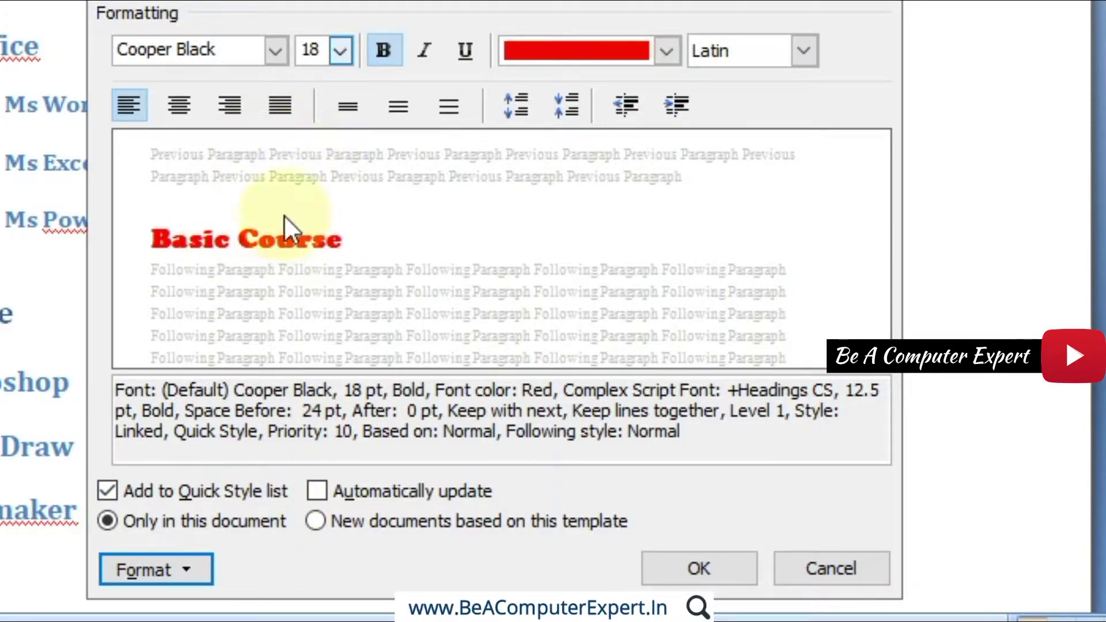
# Enable Automatically update, keep the change in this document only, and confirm Heading 1
pyautogui.click(317, 490)
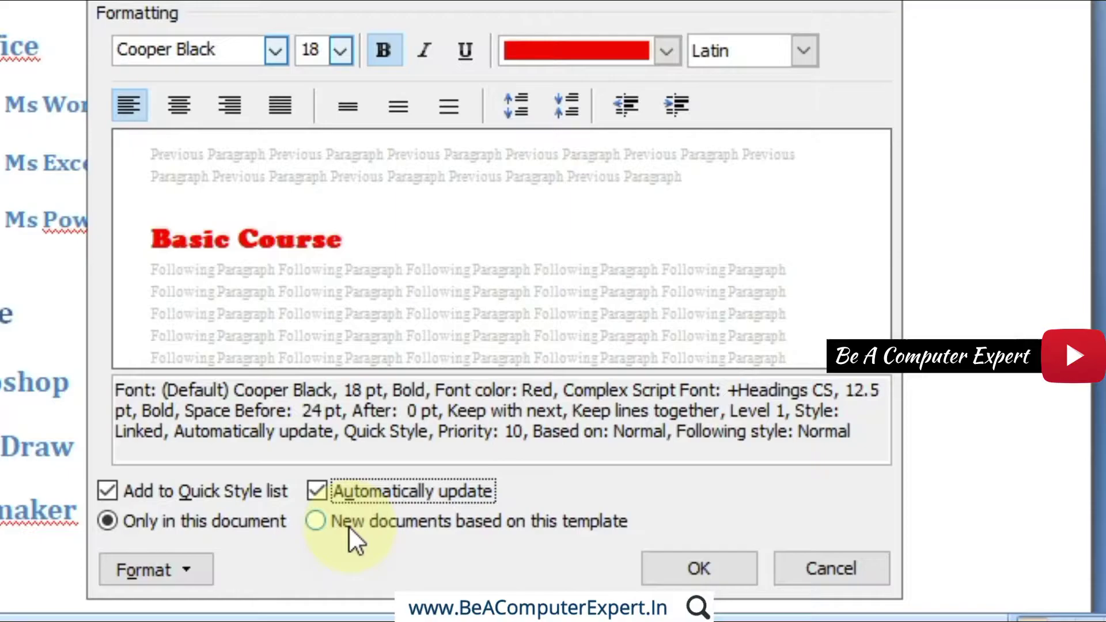
pyautogui.click(321, 523)
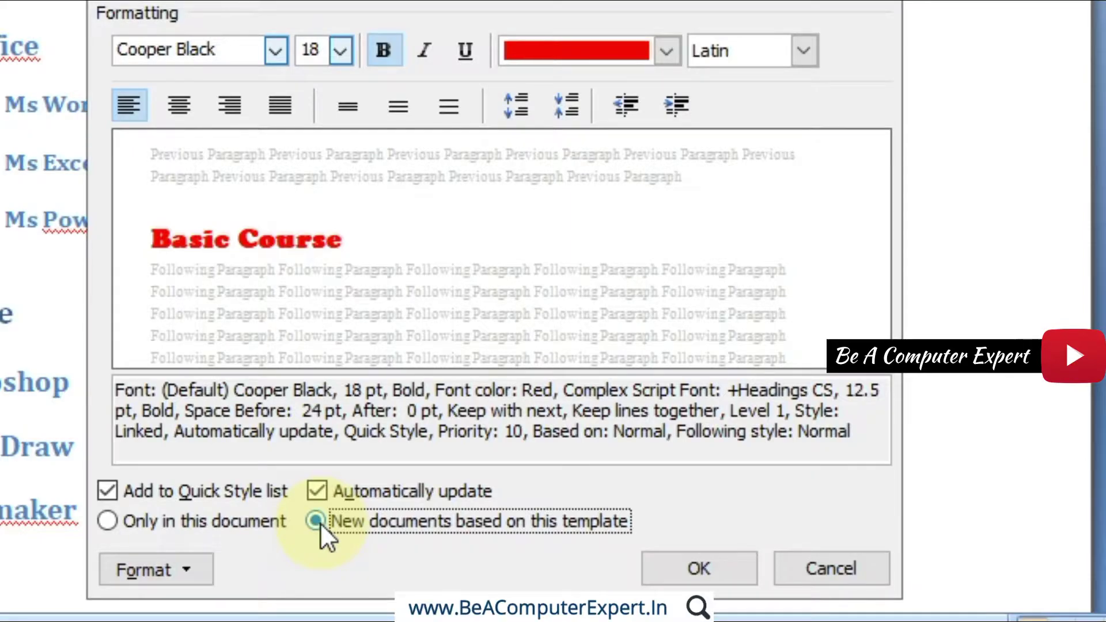
pyautogui.click(116, 520)
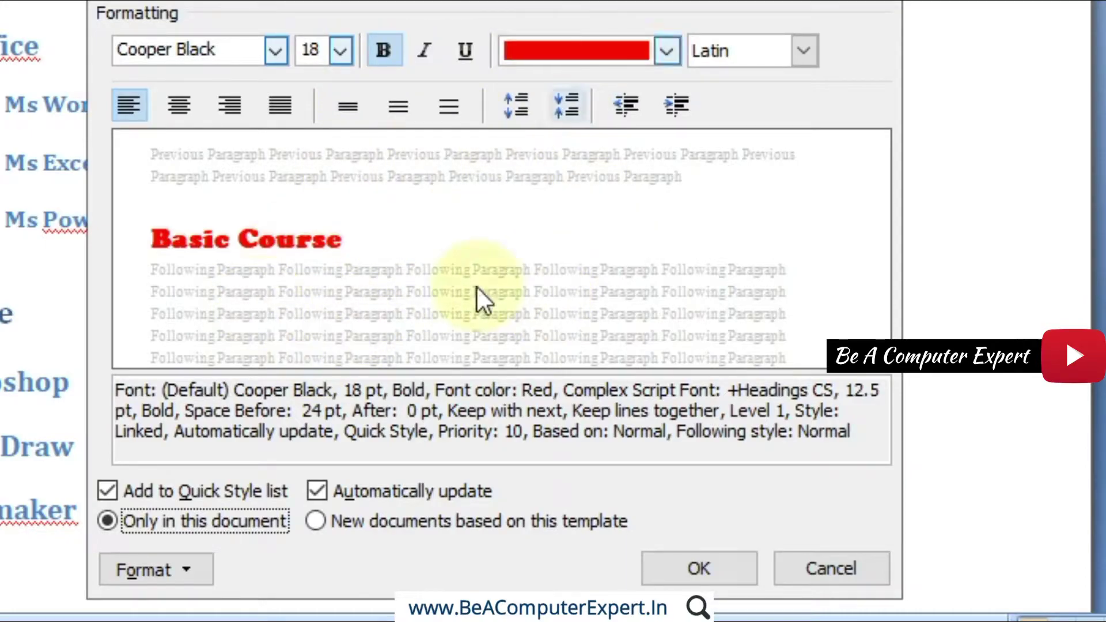
pyautogui.click(697, 571)
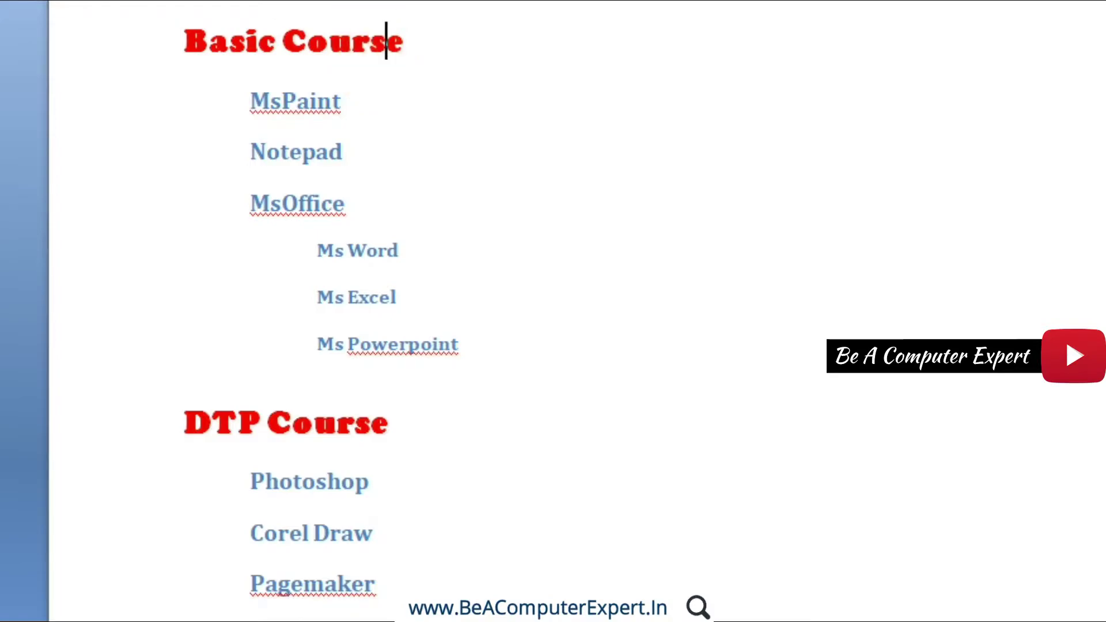
# Make the Heading 2 style dark red (Accent 2) and italic in the Modify Style dialog
pyautogui.click(298, 102)
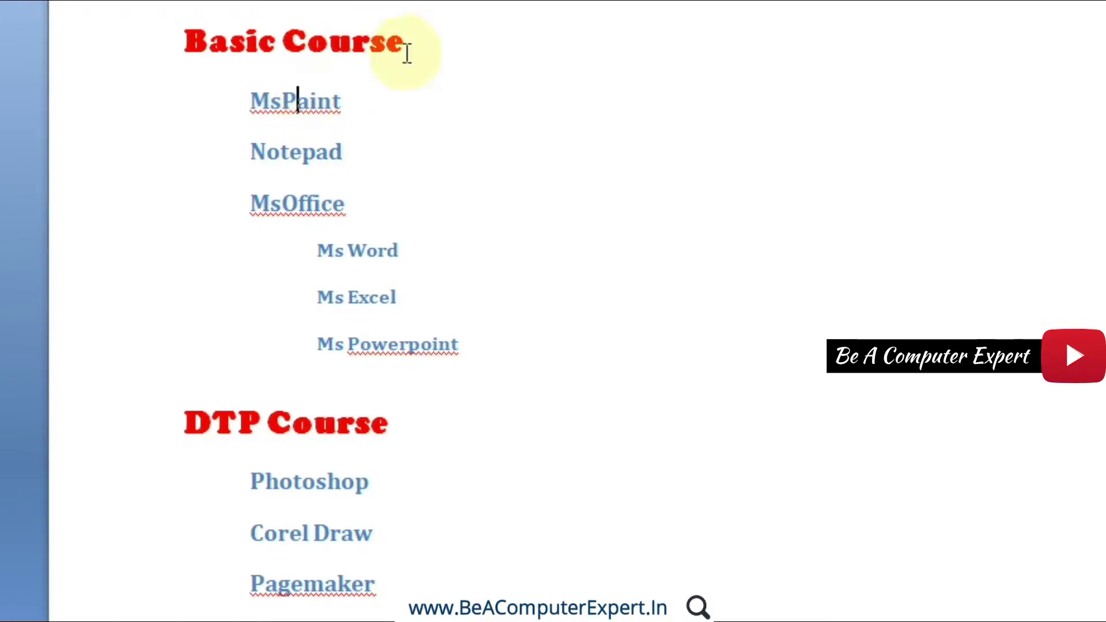
pyautogui.click(282, 102)
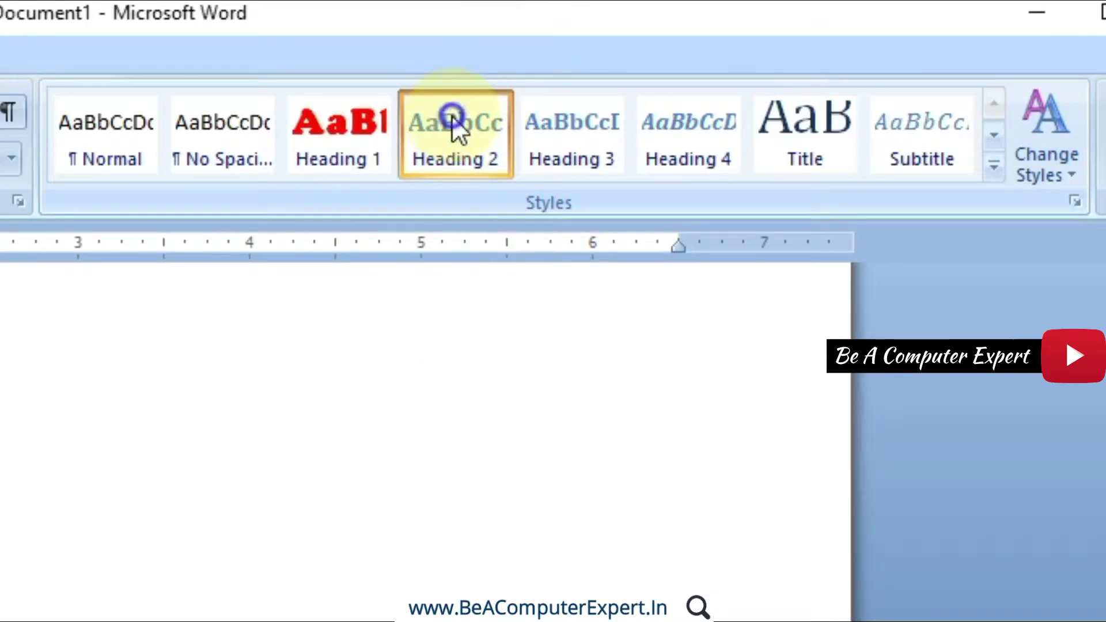
pyautogui.rightClick(451, 116)
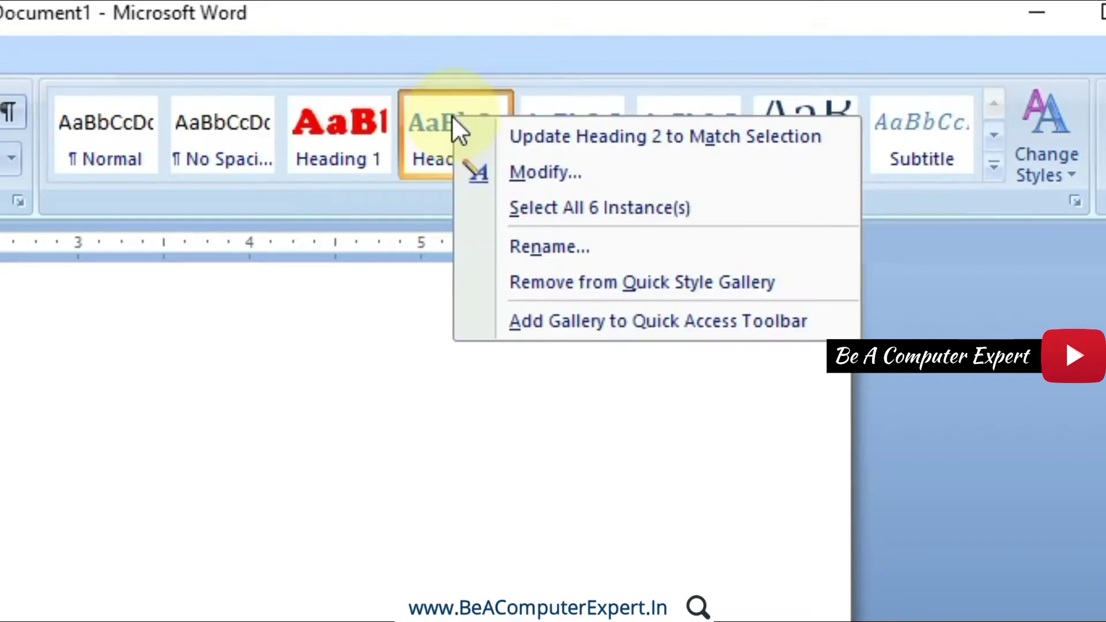
pyautogui.click(520, 173)
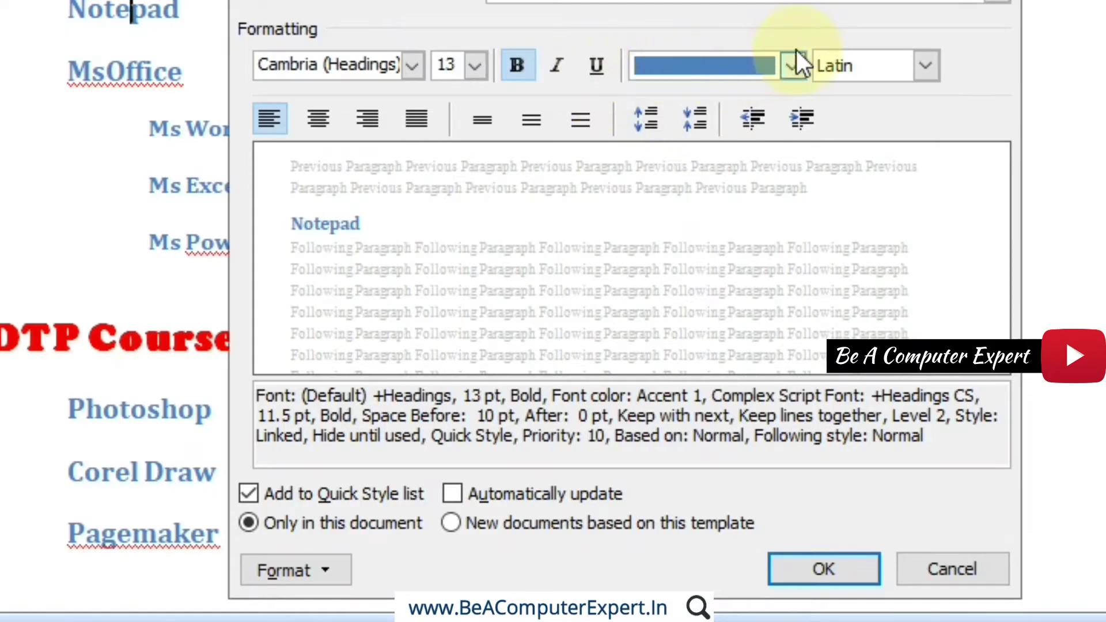
pyautogui.click(794, 67)
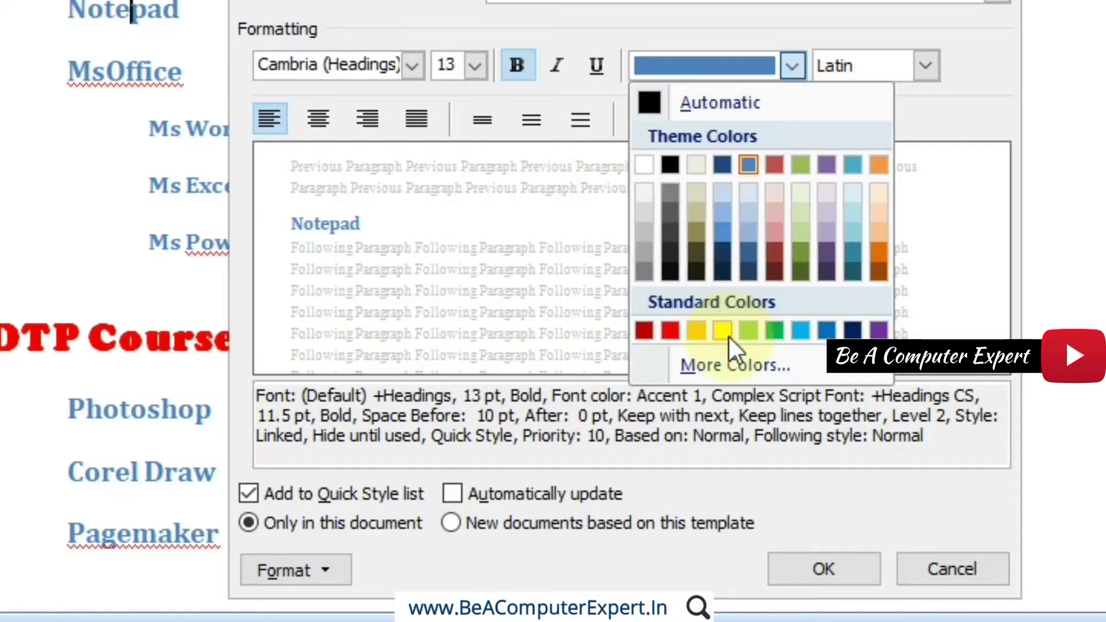
pyautogui.click(775, 252)
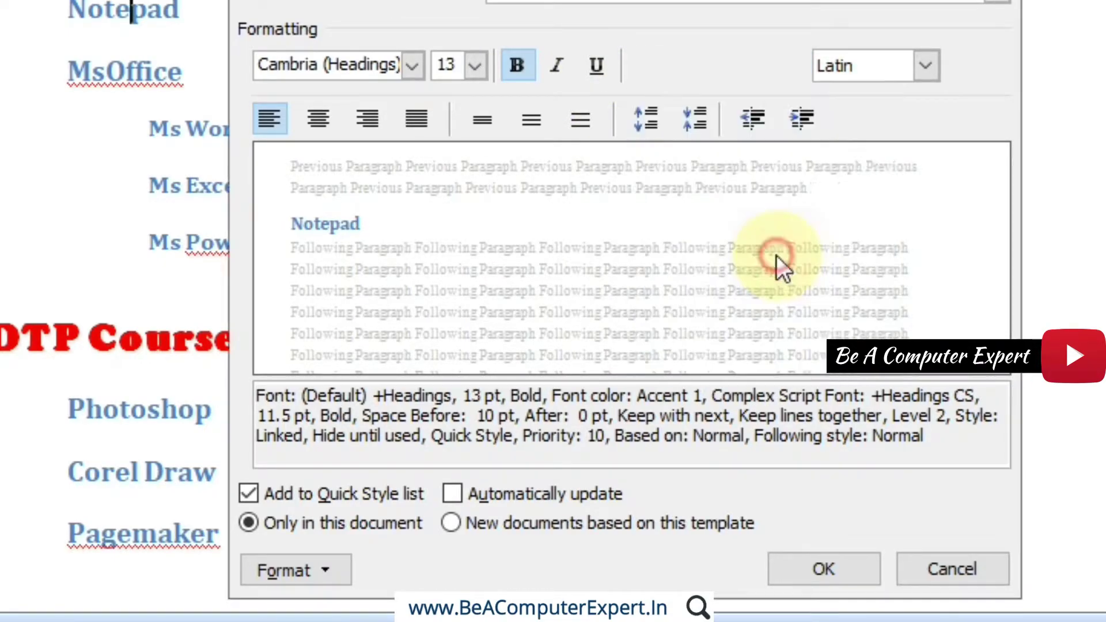
pyautogui.click(559, 67)
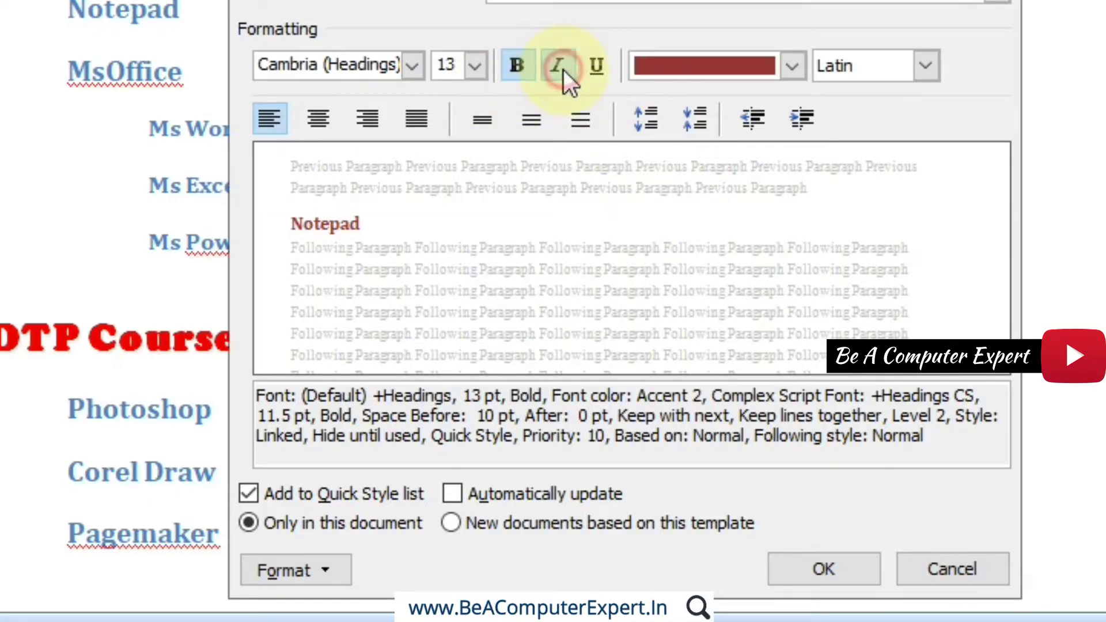
# Set Heading 2 to 16 pt Adobe Gothic Std B and apply the changes
pyautogui.click(477, 69)
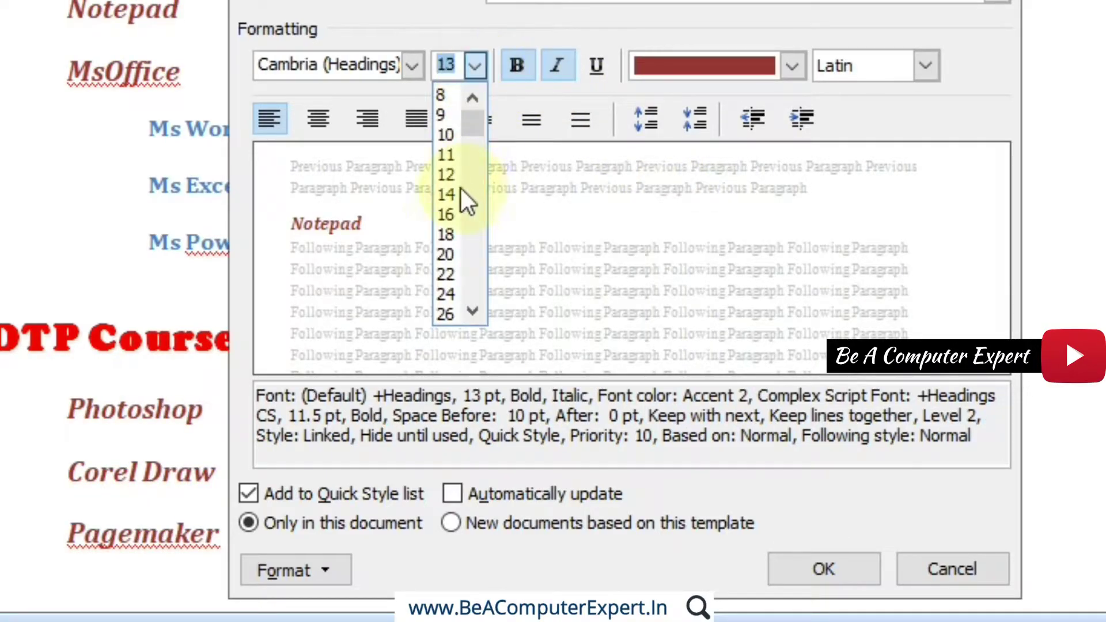
pyautogui.click(448, 216)
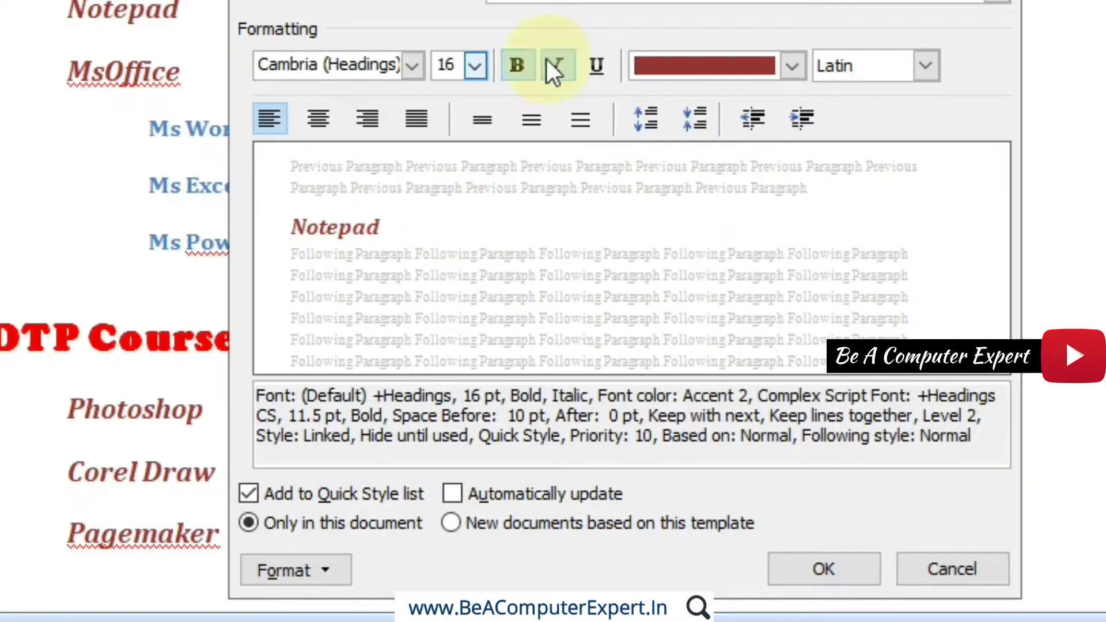
pyautogui.click(413, 65)
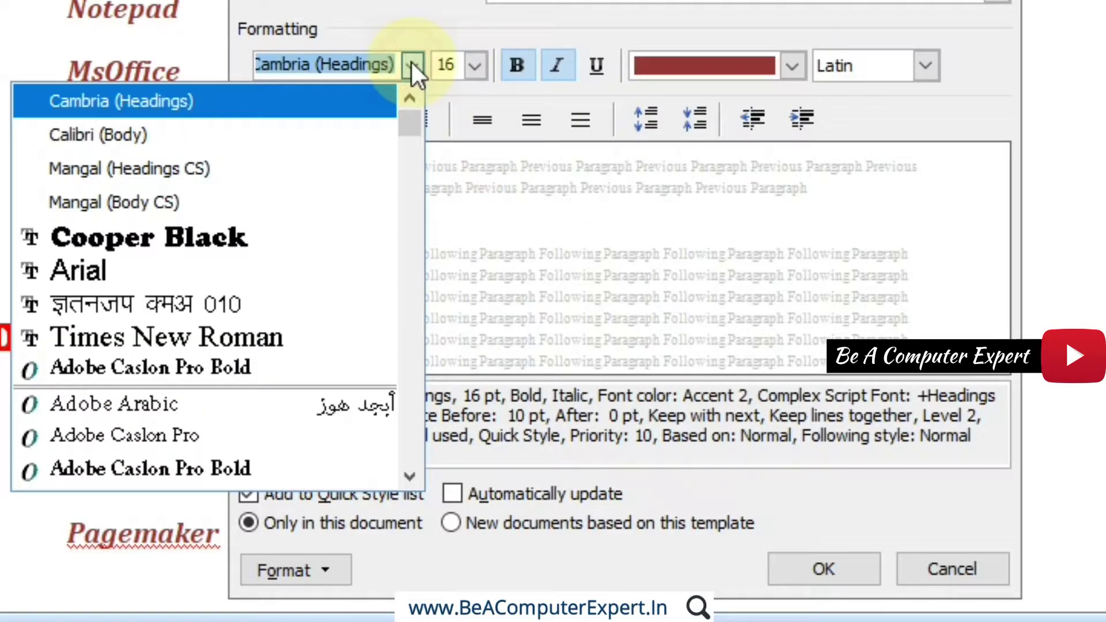
pyautogui.click(409, 476)
pyautogui.click(412, 472)
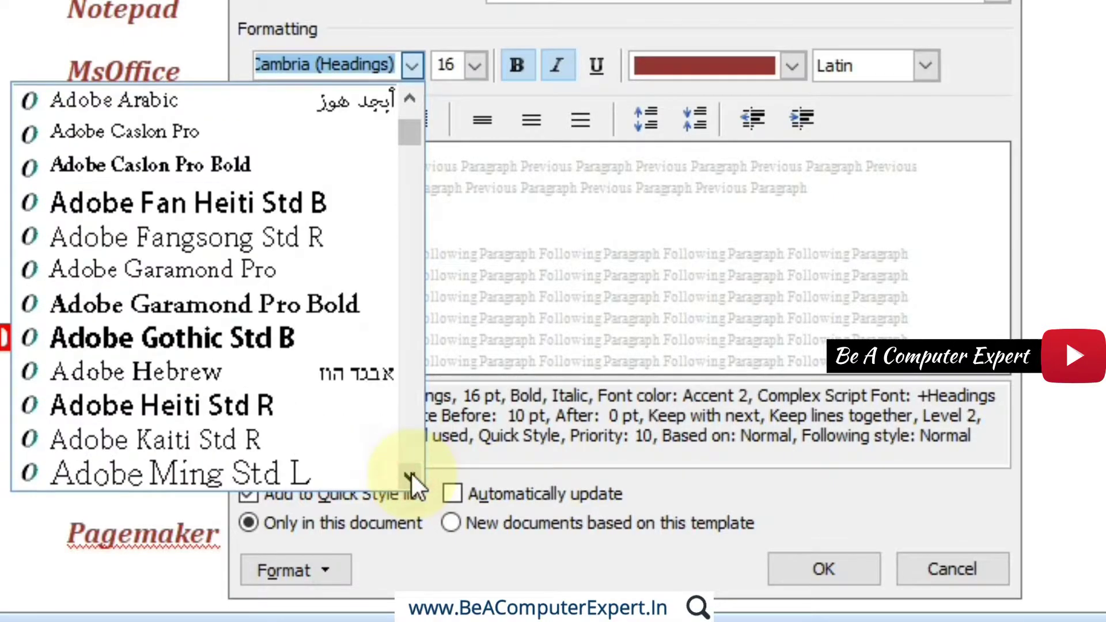
pyautogui.click(285, 349)
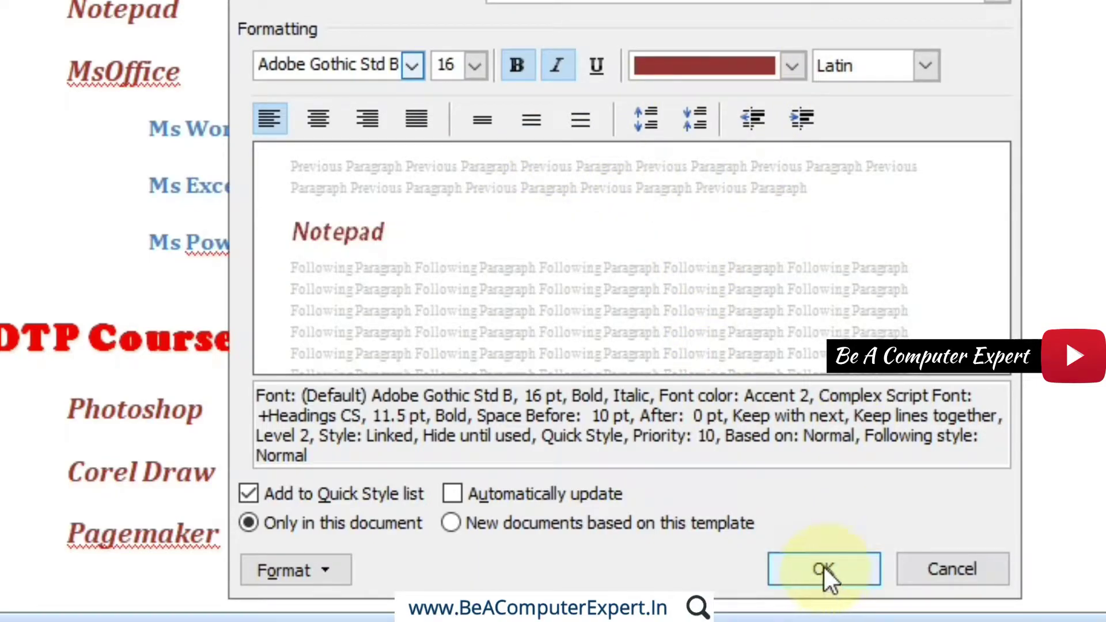
pyautogui.click(824, 567)
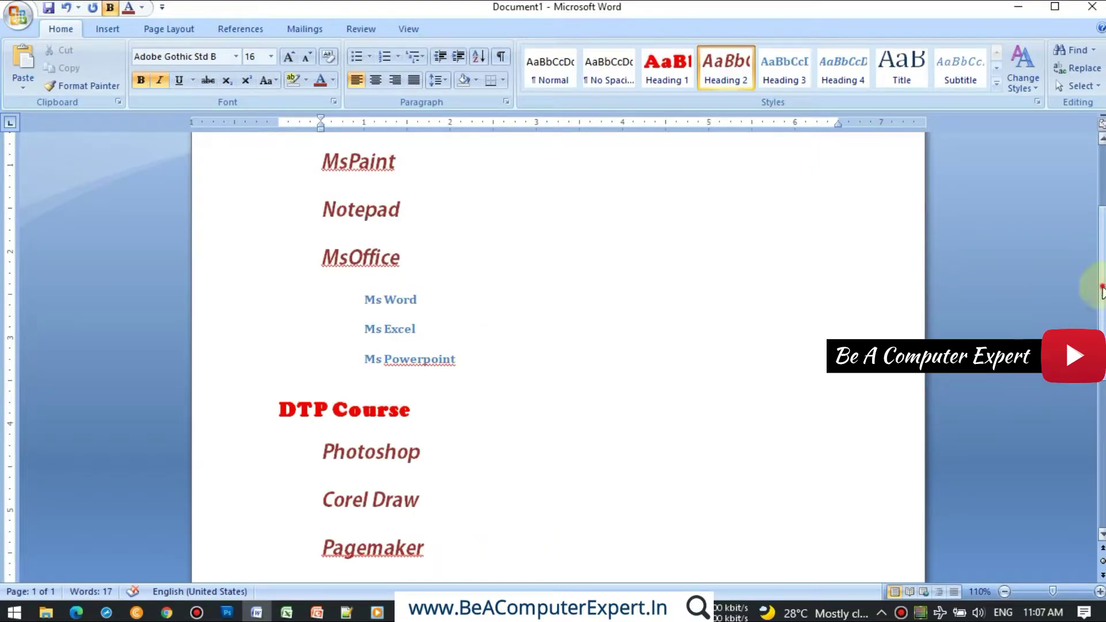
pyautogui.scroll(3, 557, 358)
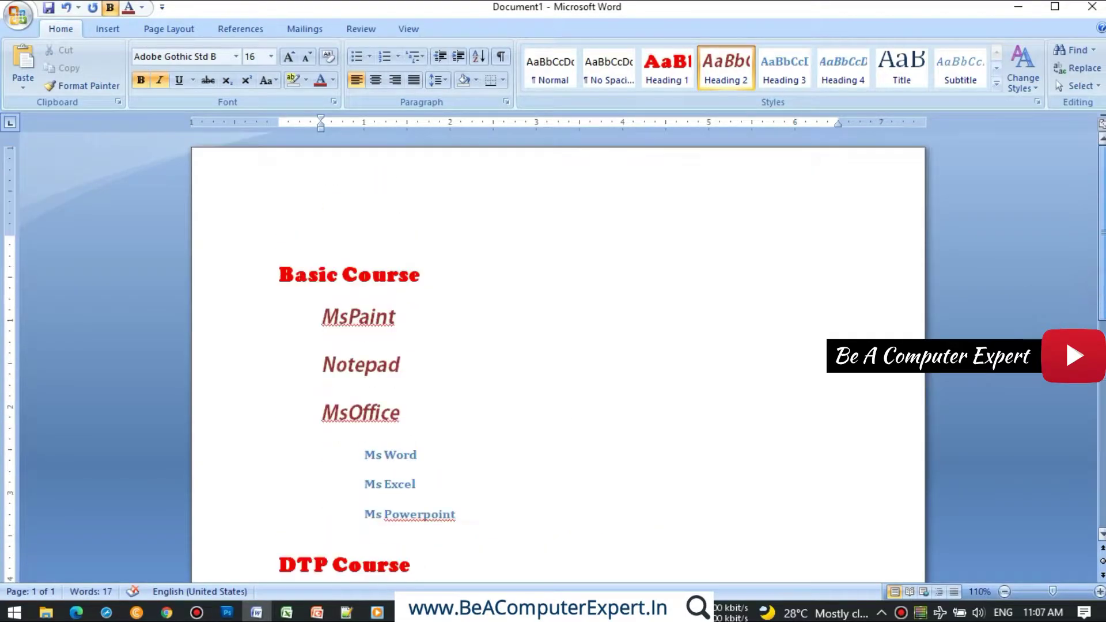
pyautogui.scroll(-2, 558, 357)
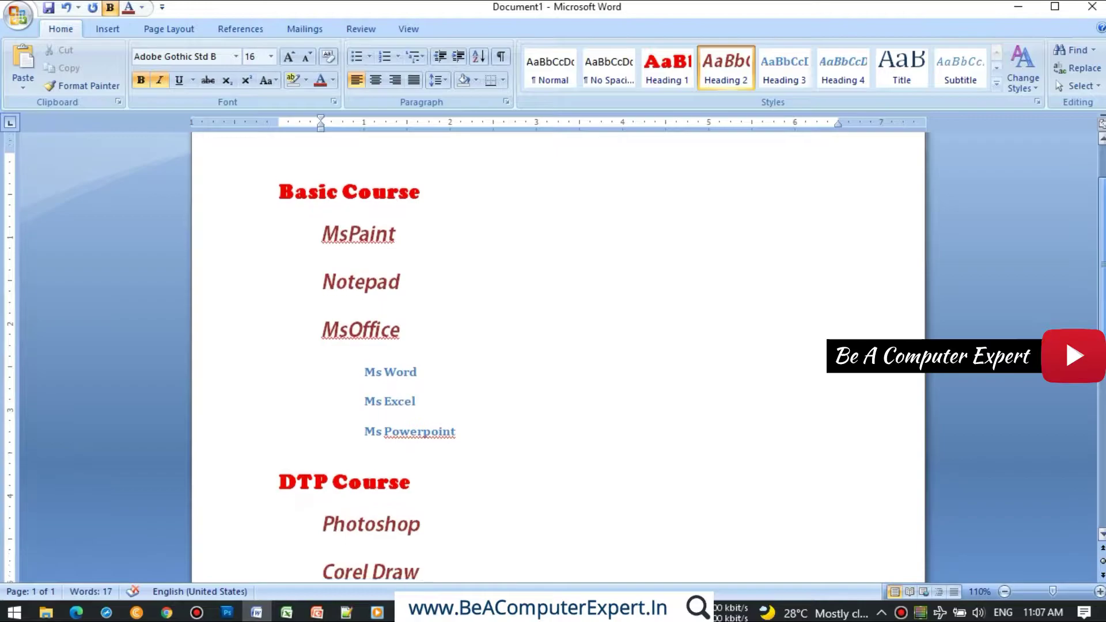
pyautogui.scroll(-1, 425, 403)
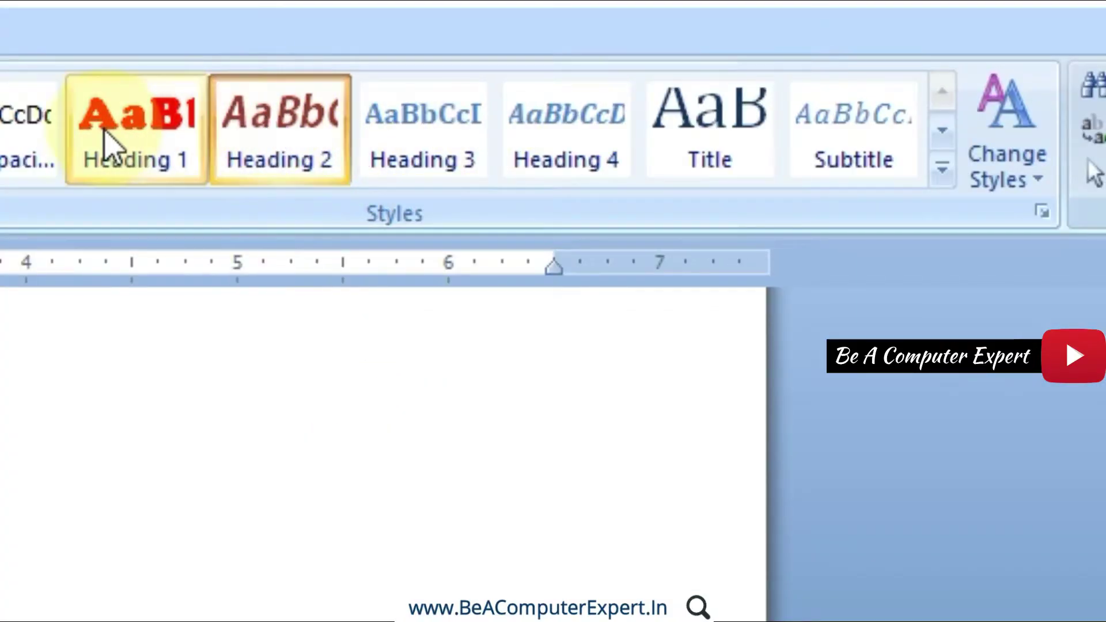
pyautogui.rightClick(248, 130)
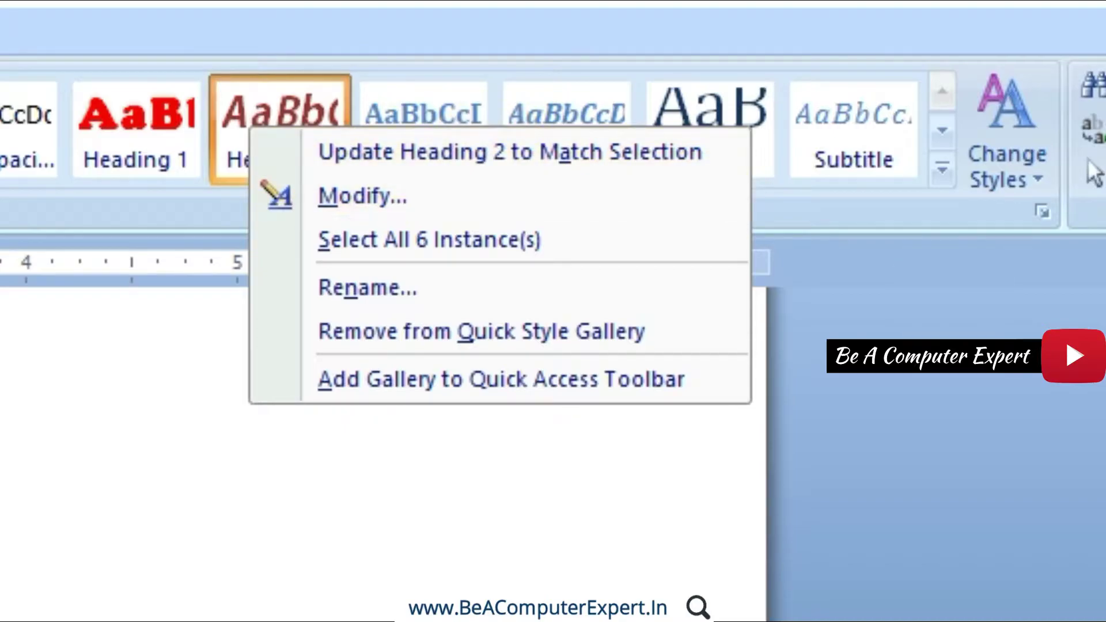
pyautogui.press('Escape')
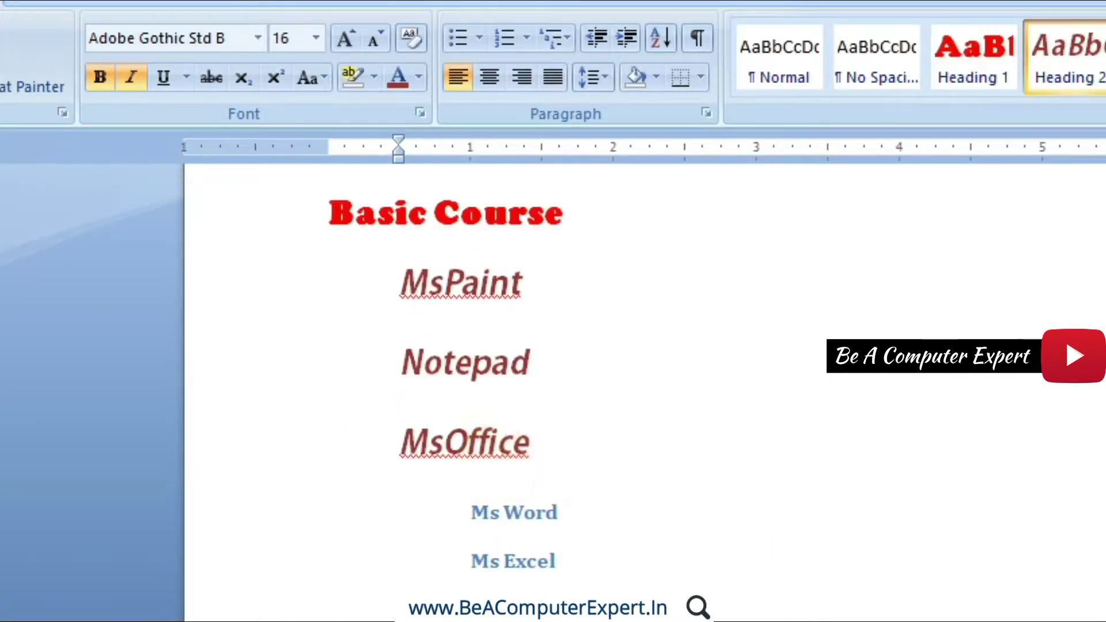
pyautogui.scroll(-3, 553, 392)
pyautogui.scroll(-3, 553, 392)
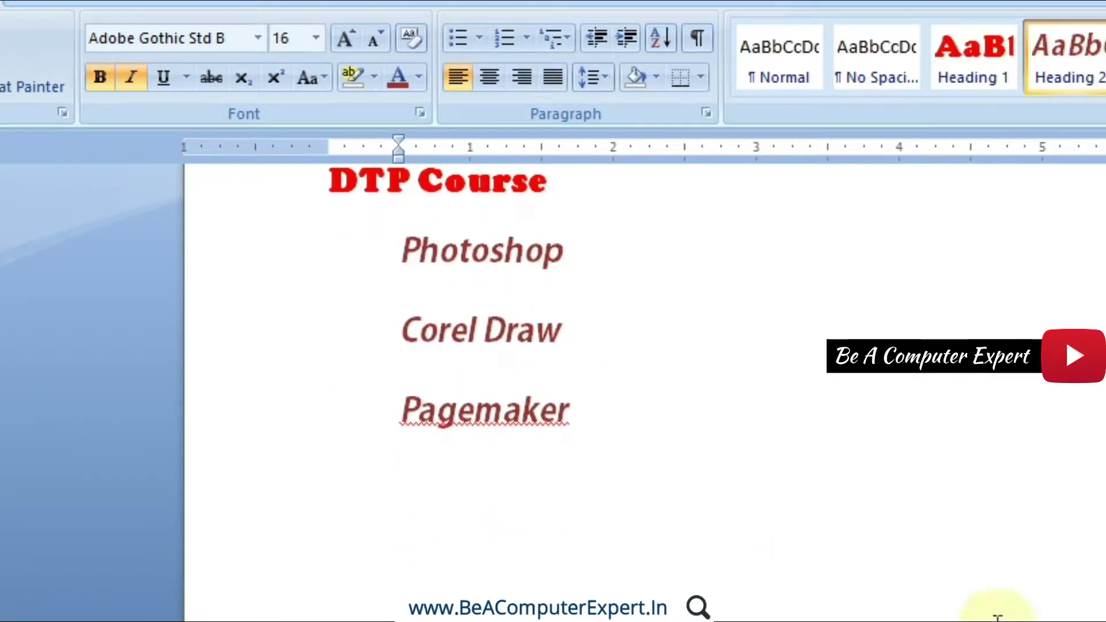
# Start a new paragraph after Pagemaker formatted dark blue and bold
pyautogui.click(647, 407)
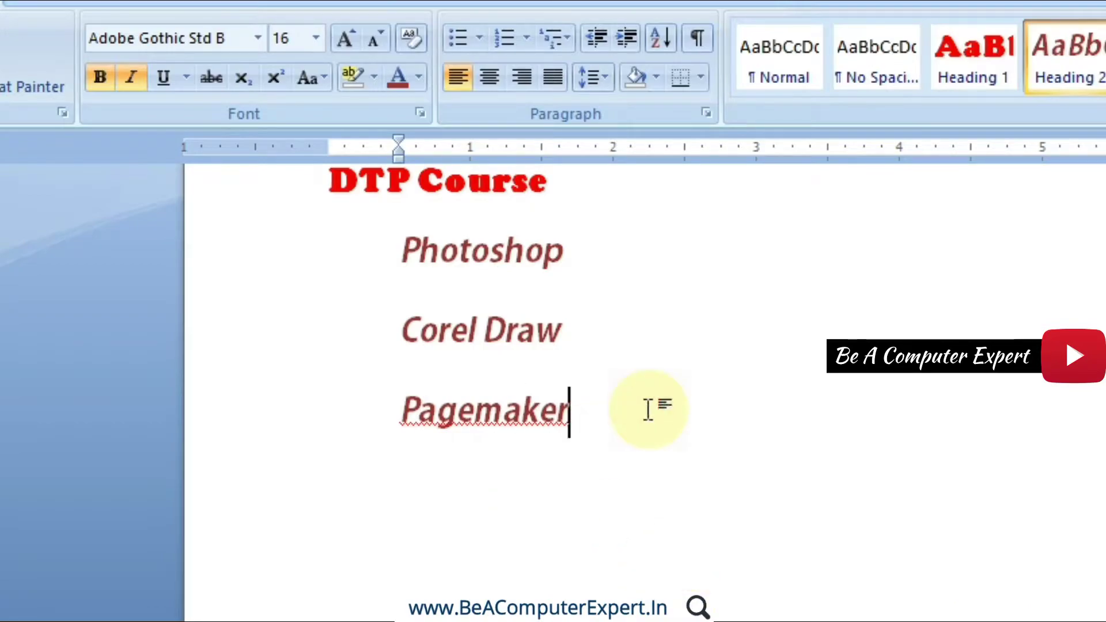
pyautogui.press('Return')
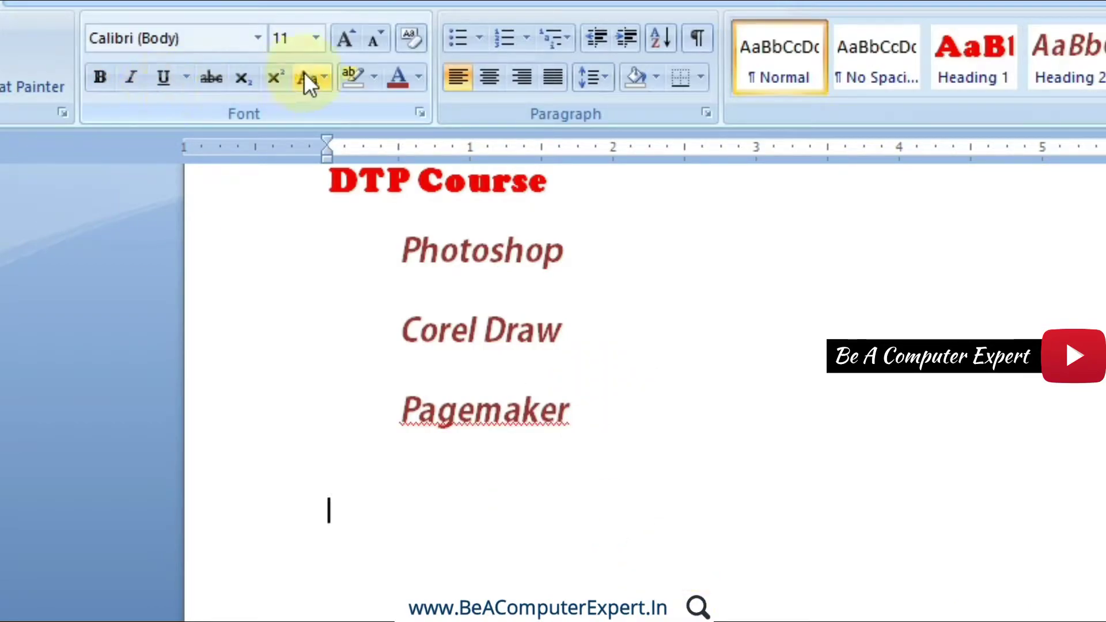
pyautogui.click(418, 76)
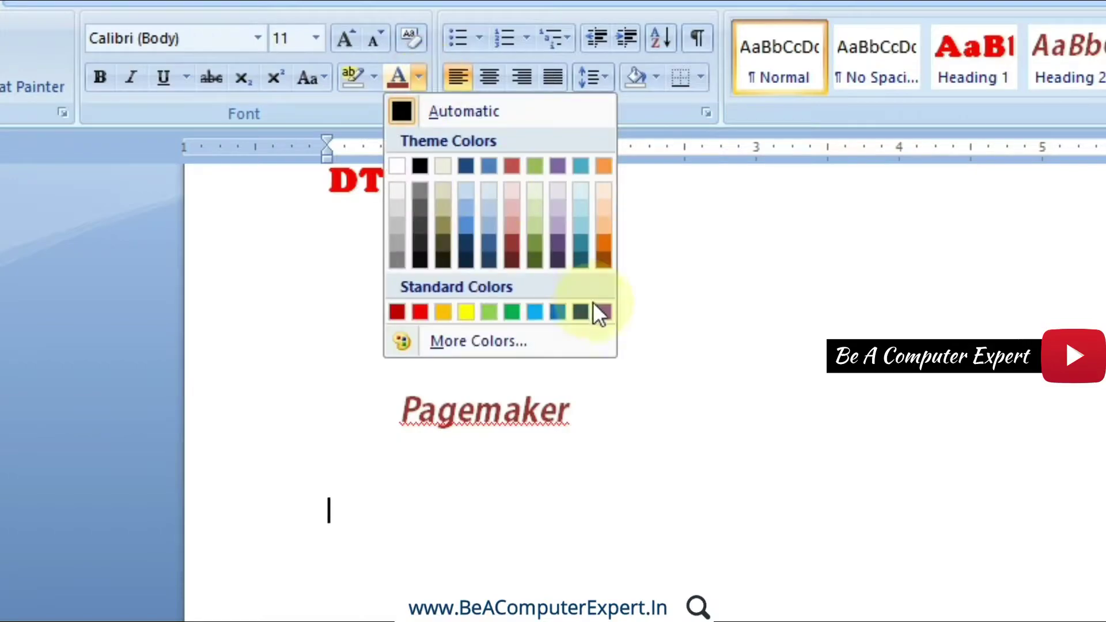
pyautogui.click(580, 312)
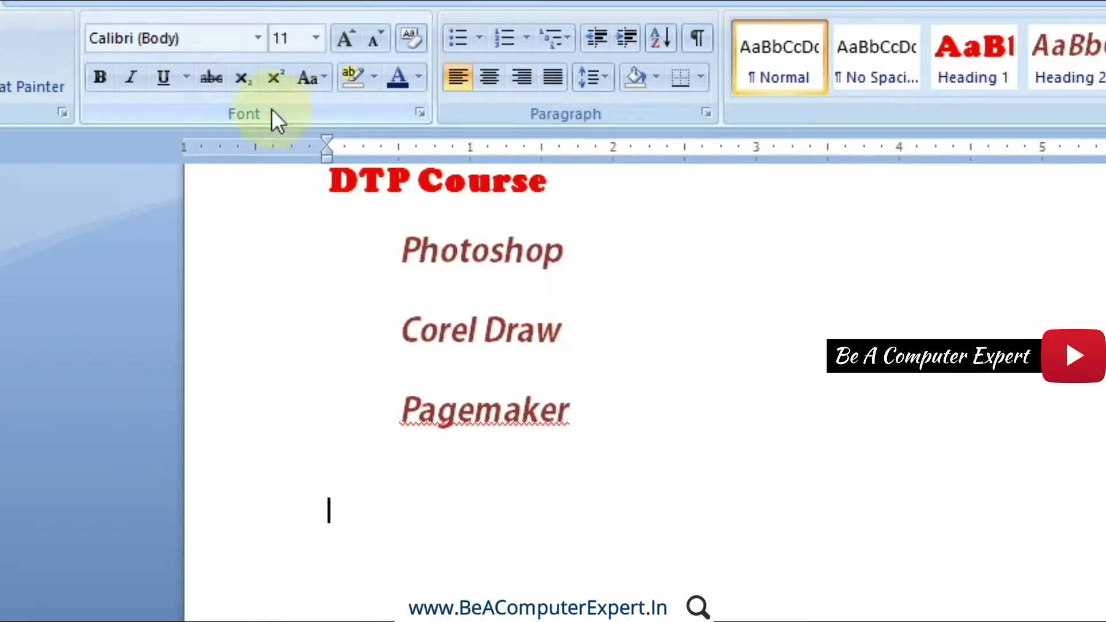
pyautogui.click(99, 76)
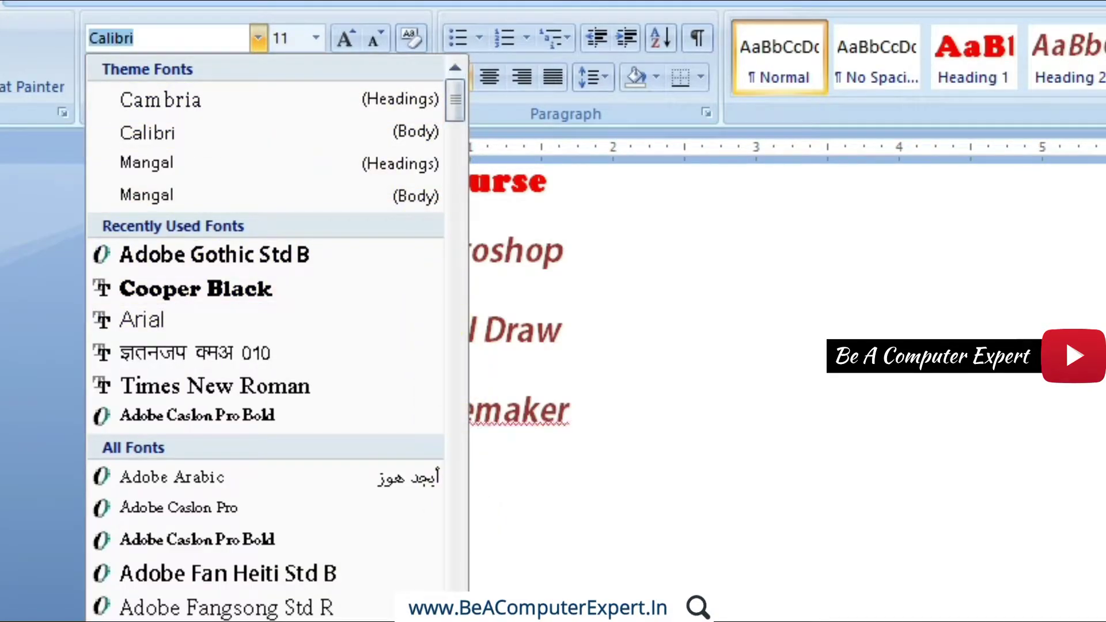
# Set the new line's font to Bradley Hand ITC at 14 pt
pyautogui.scroll(-1, 265, 334)
pyautogui.scroll(-3, 265, 335)
pyautogui.scroll(-1, 265, 334)
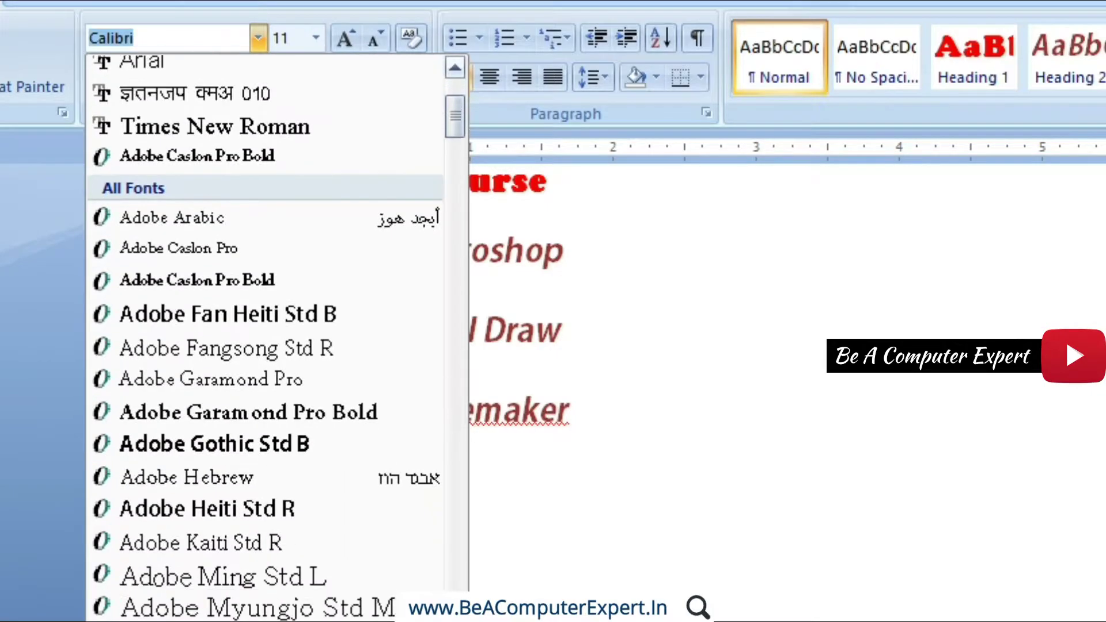
pyautogui.scroll(-1, 265, 334)
pyautogui.scroll(-1, 265, 334)
pyautogui.scroll(-1, 265, 334)
pyautogui.scroll(-2, 276, 334)
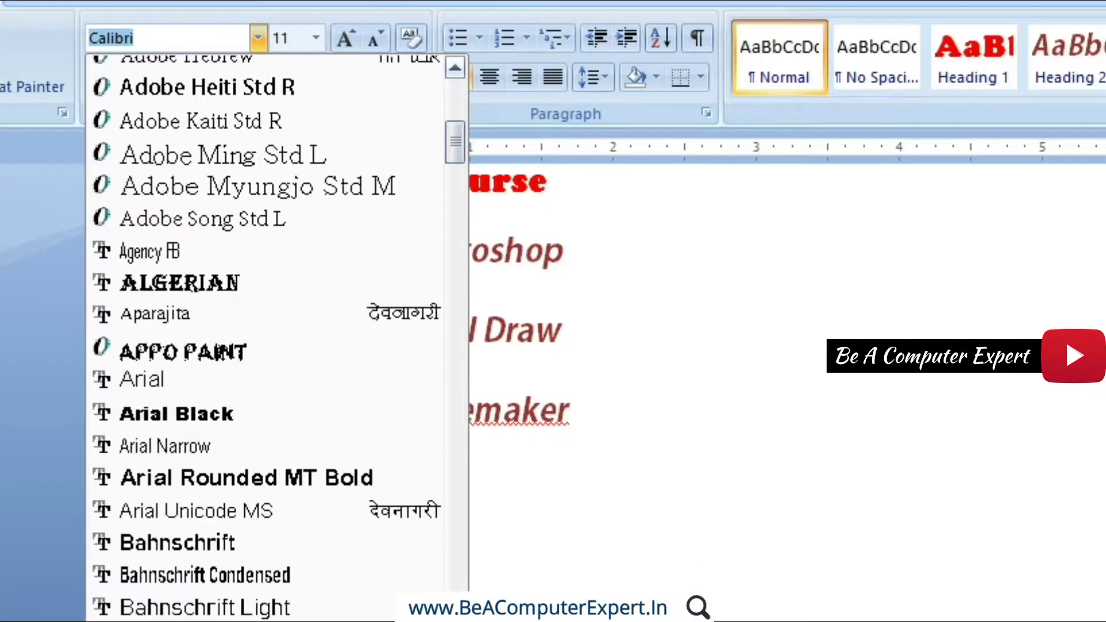
pyautogui.scroll(-3, 276, 334)
pyautogui.scroll(-1, 276, 334)
pyautogui.scroll(-2, 277, 334)
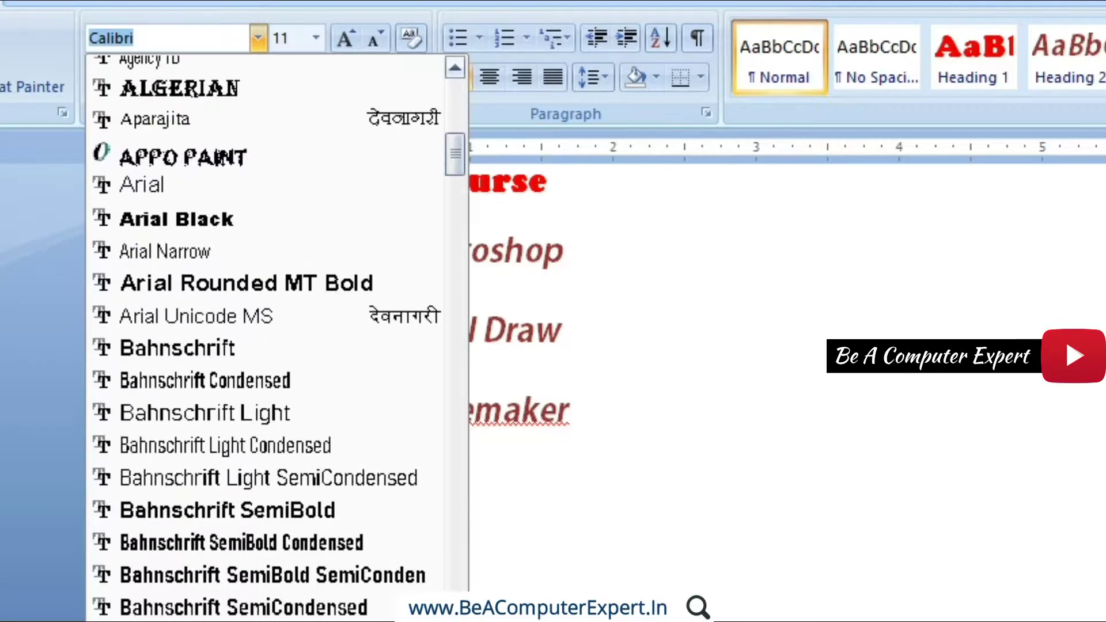
pyautogui.scroll(-1, 277, 334)
pyautogui.scroll(-2, 276, 334)
pyautogui.scroll(-2, 276, 334)
pyautogui.scroll(-1, 277, 334)
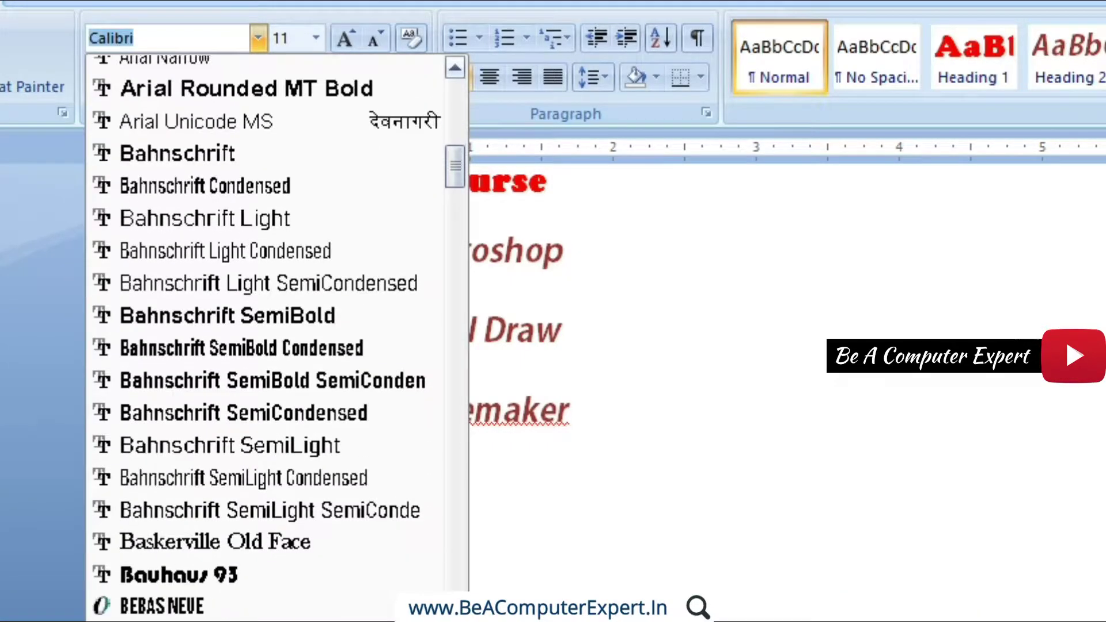
pyautogui.scroll(-2, 277, 334)
pyautogui.scroll(-2, 276, 334)
pyautogui.scroll(-1, 276, 334)
pyautogui.scroll(-3, 277, 335)
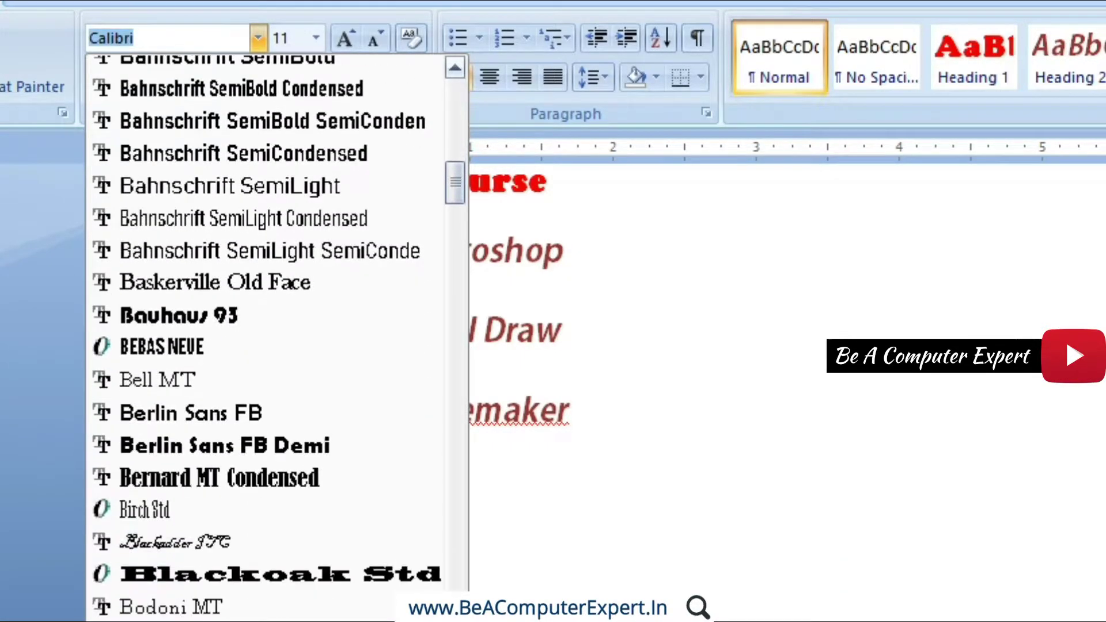
pyautogui.scroll(-2, 277, 334)
pyautogui.scroll(-3, 276, 334)
pyautogui.scroll(-3, 276, 334)
pyautogui.scroll(-1, 230, 518)
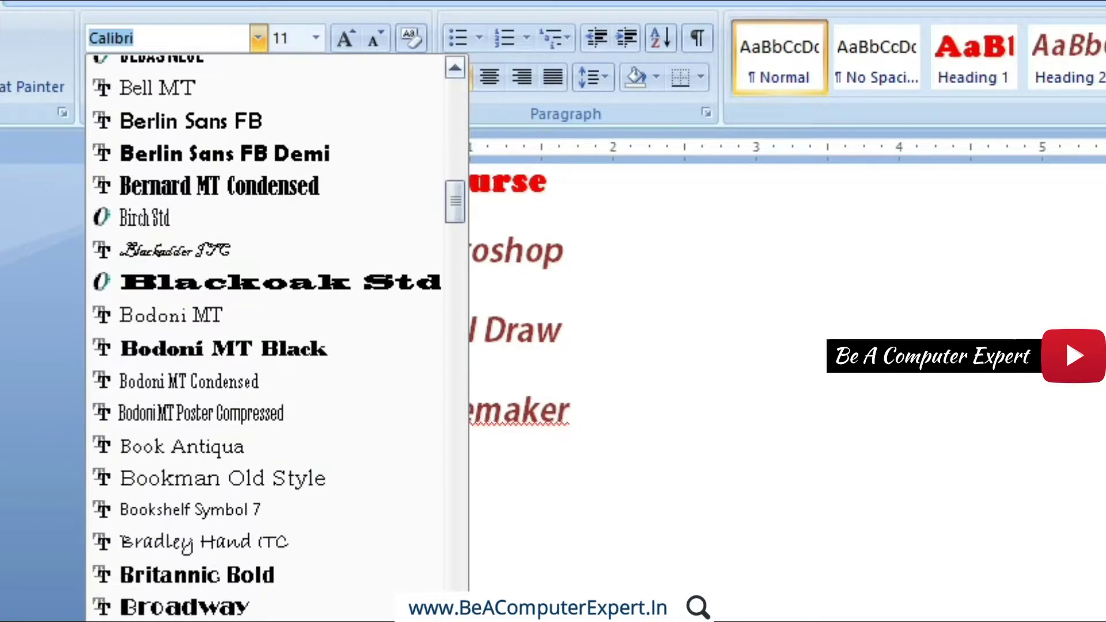
pyautogui.scroll(-1, 231, 517)
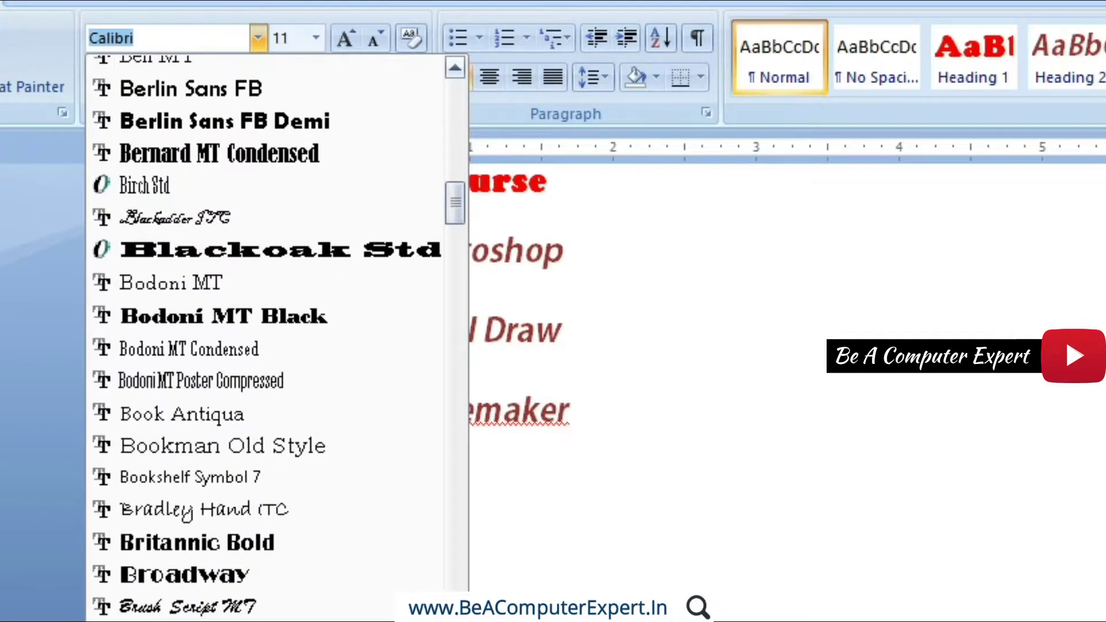
pyautogui.click(231, 517)
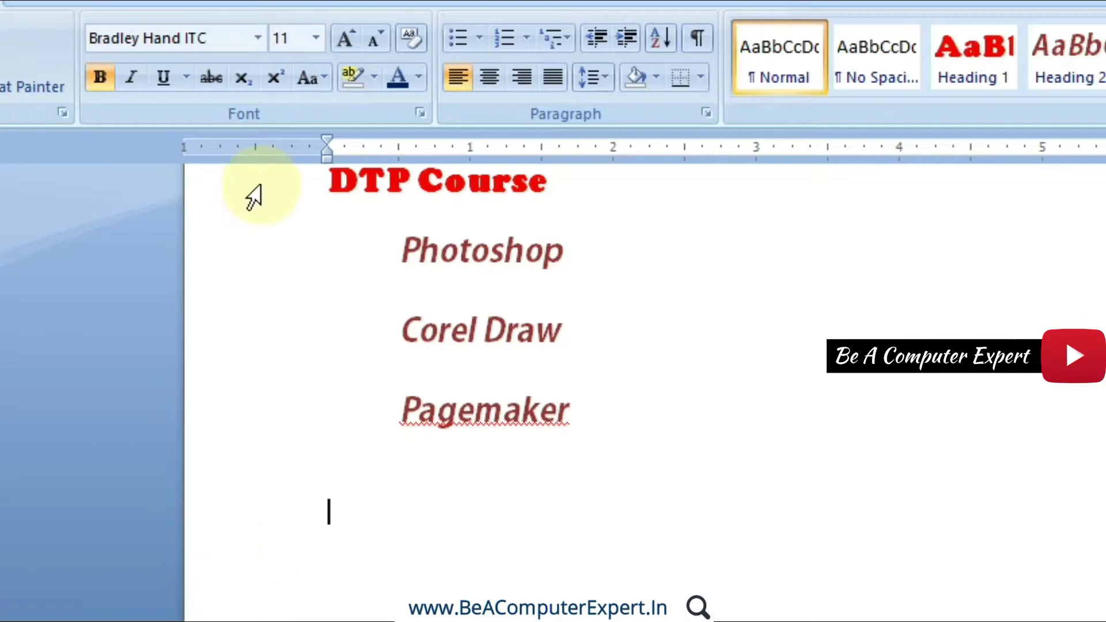
pyautogui.click(315, 40)
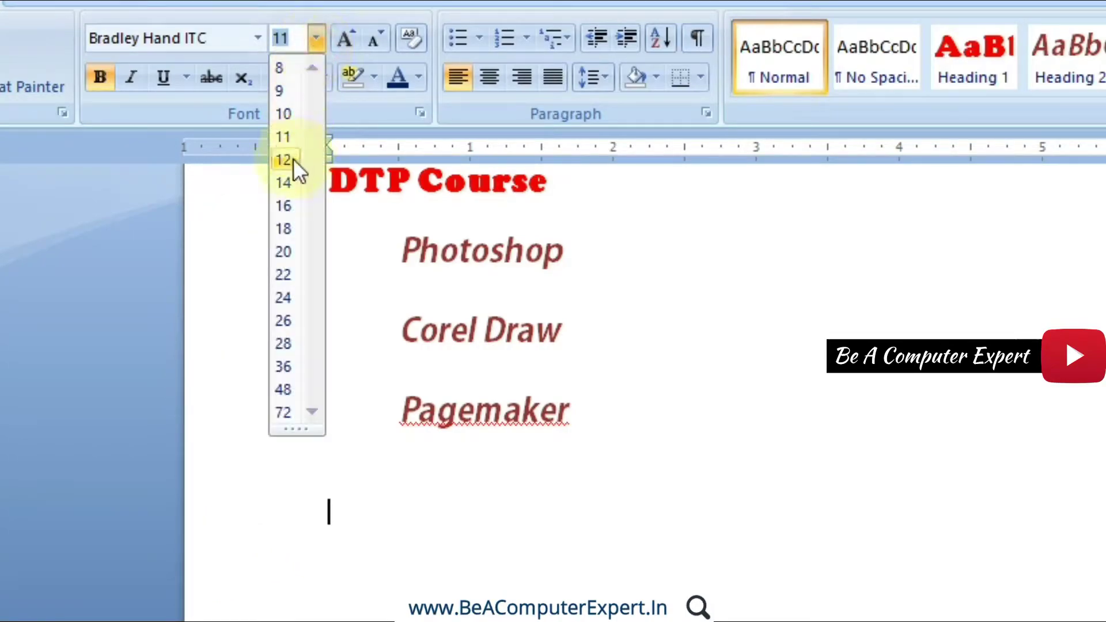
pyautogui.click(288, 176)
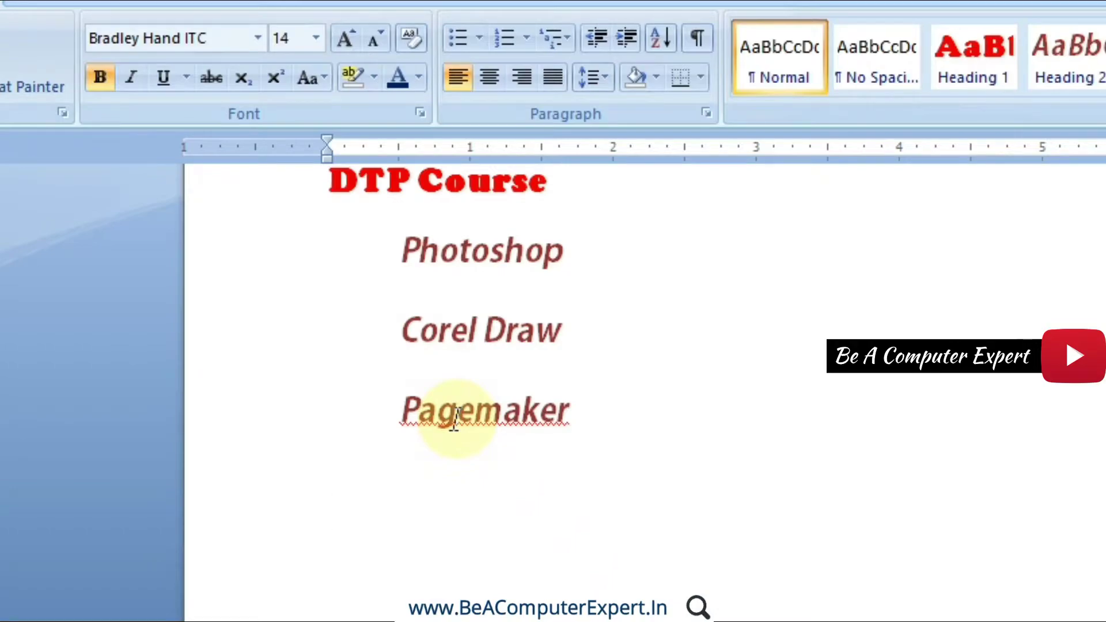
# Type the word Internet below Pagemaker, correcting the misspelling
pyautogui.write('Int')
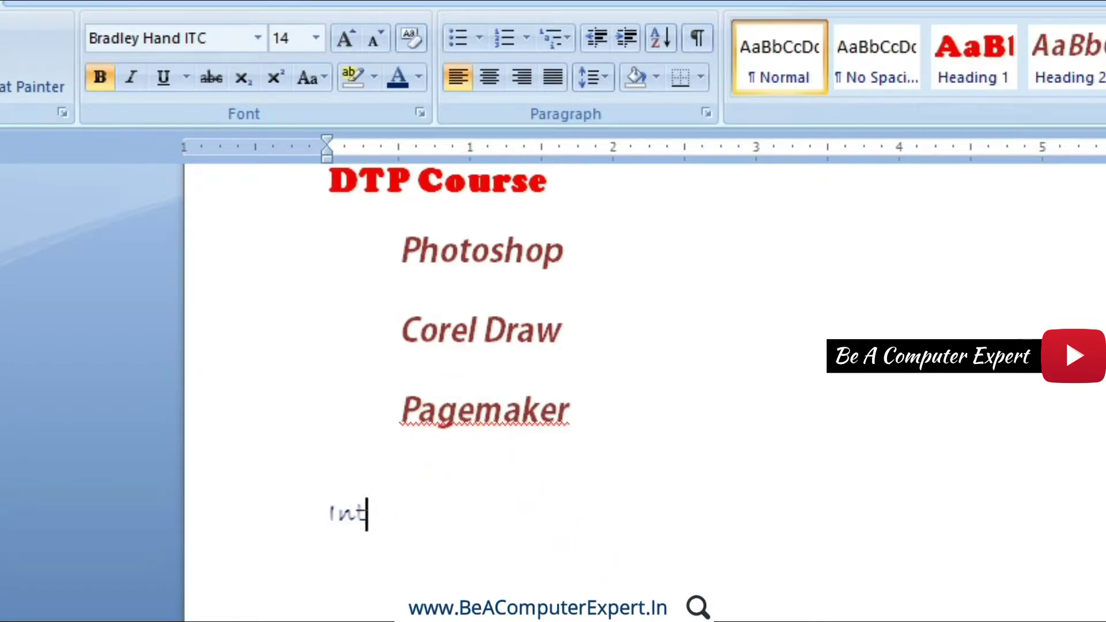
pyautogui.write('rnet')
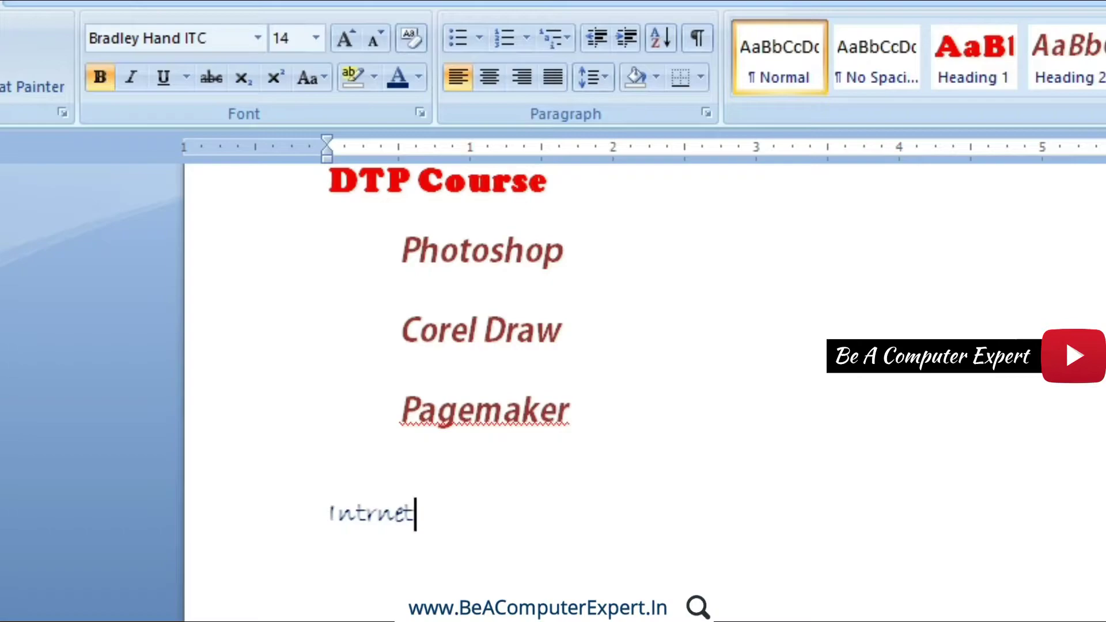
pyautogui.press('BackSpace')
pyautogui.press('BackSpace')
pyautogui.press('BackSpace')
pyautogui.press('BackSpace')
pyautogui.write('ernet')
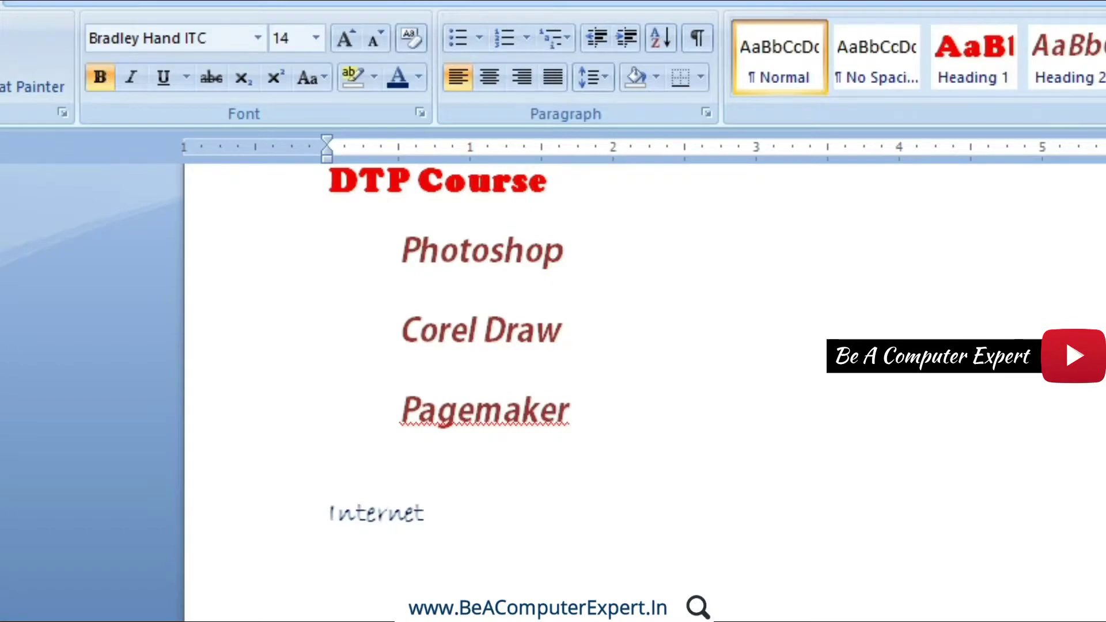
# Select Internet and enlarge it repeatedly with Grow Font toward 24 pt
pyautogui.click(442, 515)
pyautogui.moveTo(441, 515); pyautogui.dragTo(336, 514)
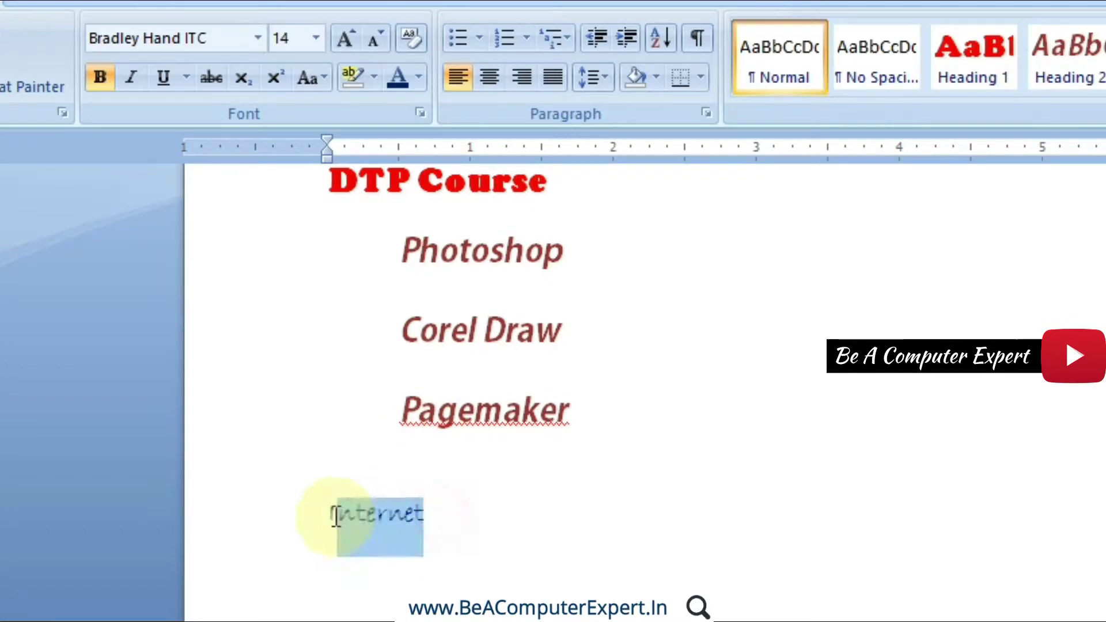
pyautogui.moveTo(455, 521); pyautogui.dragTo(308, 512)
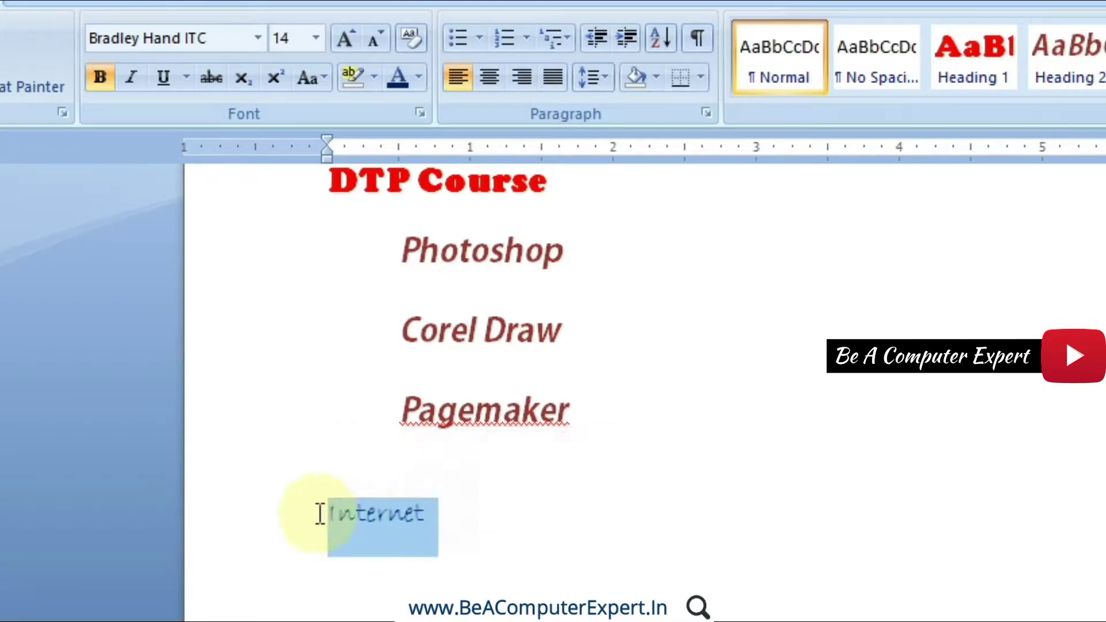
pyautogui.click(350, 38)
pyautogui.click(350, 37)
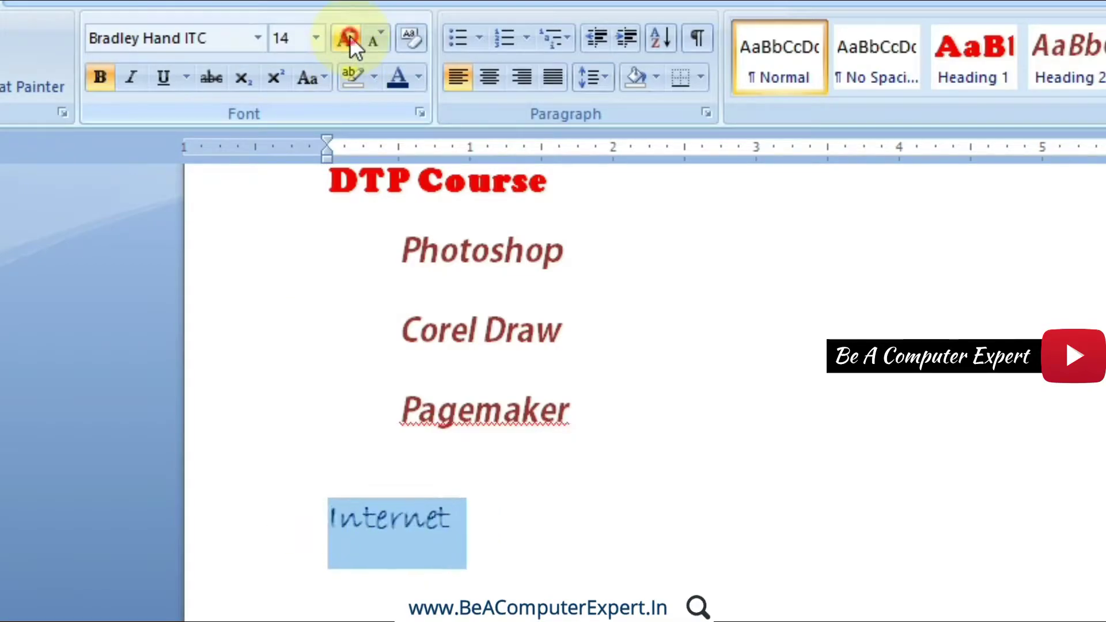
pyautogui.click(350, 36)
pyautogui.click(351, 36)
pyautogui.click(697, 556)
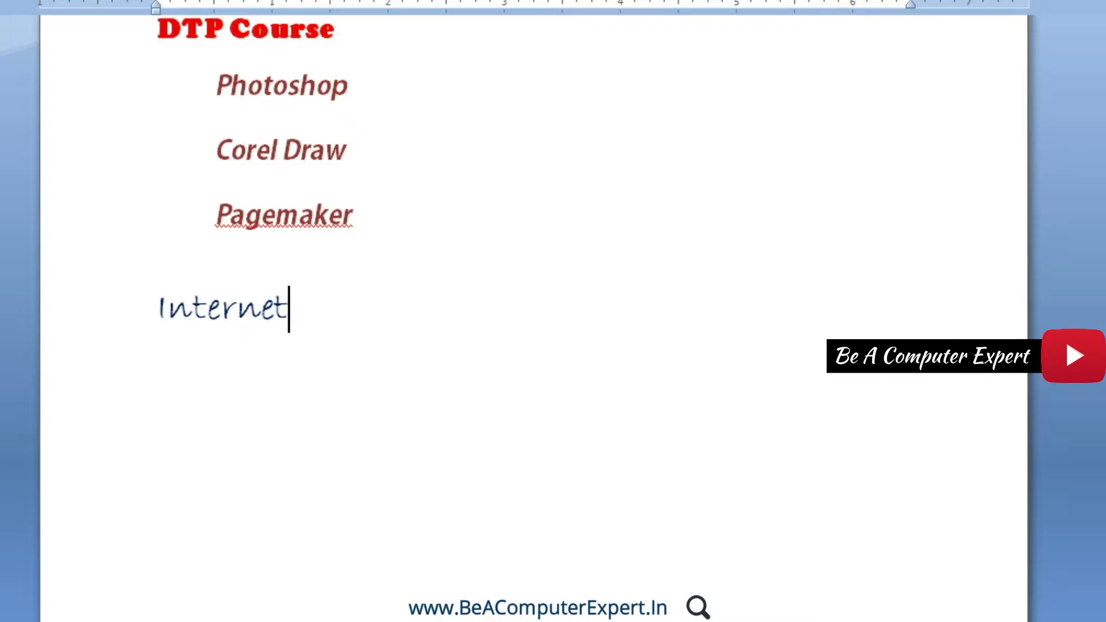
# Select the MsPaint line, then the word Photoshop, and clear the selection
pyautogui.scroll(2, 533, 311)
pyautogui.scroll(5, 534, 311)
pyautogui.scroll(2, 534, 311)
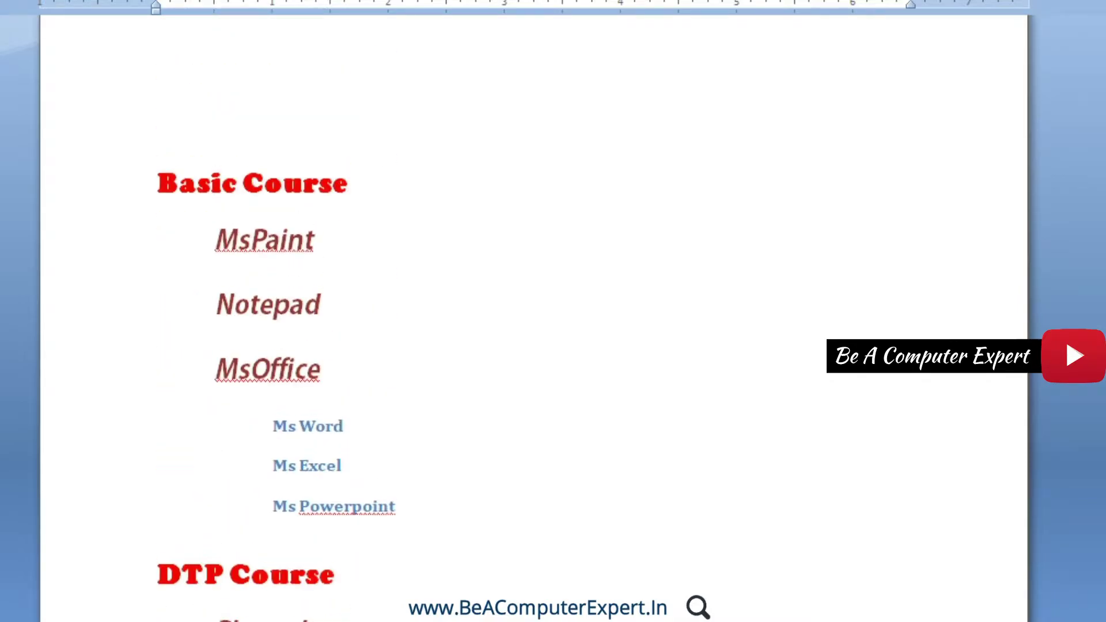
pyautogui.scroll(-2, 534, 311)
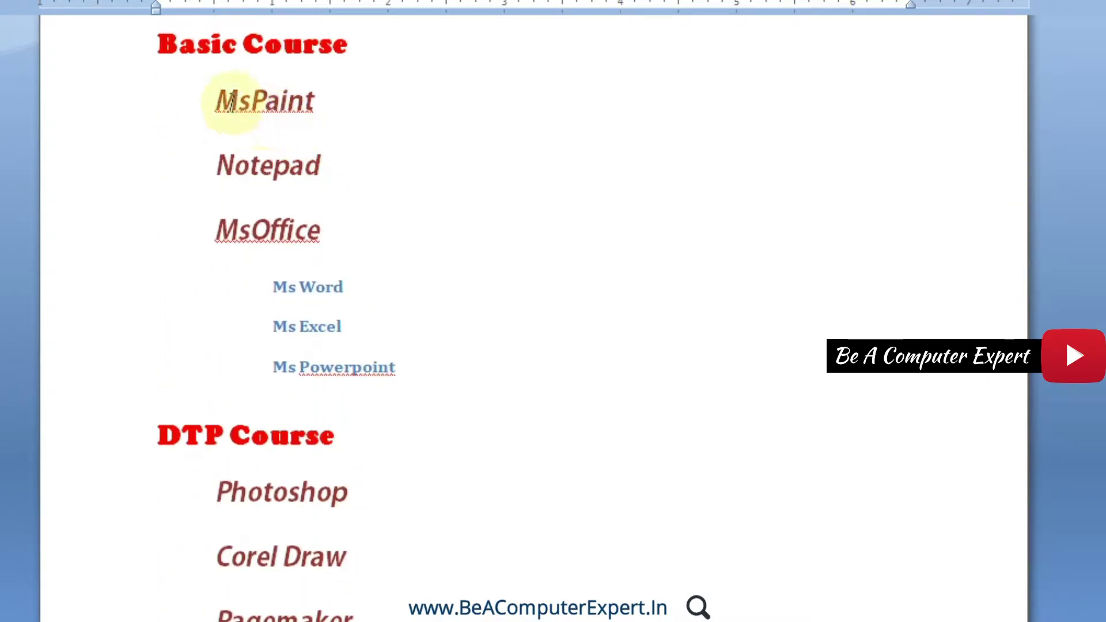
pyautogui.moveTo(217, 99)
pyautogui.mouseDown()
pyautogui.moveTo(348, 95)
pyautogui.moveTo(352, 123)
pyautogui.mouseUp()
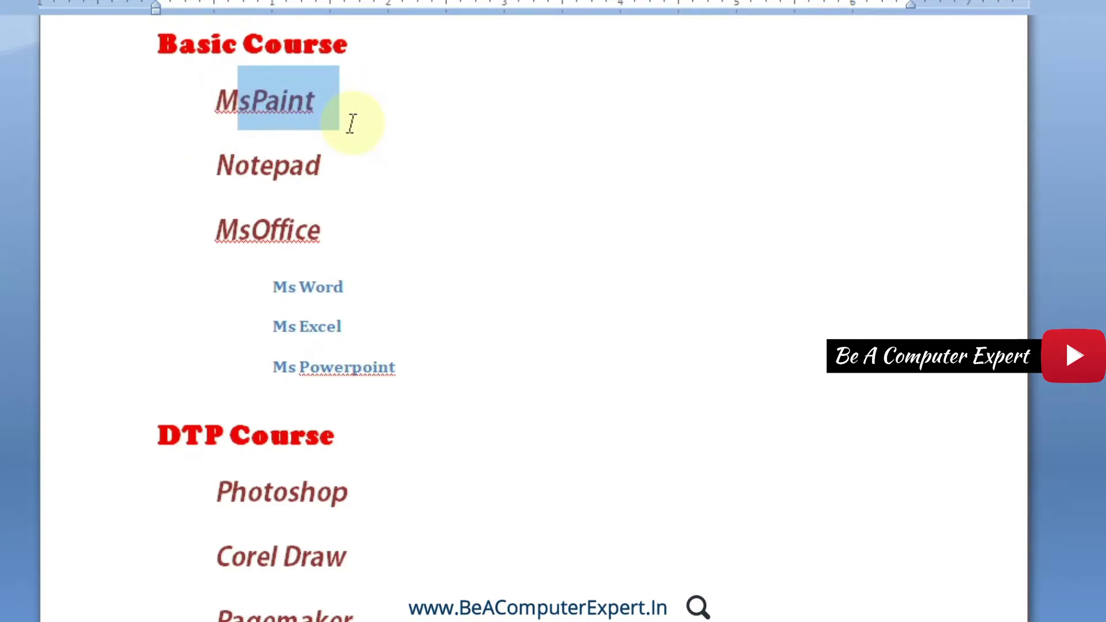
pyautogui.scroll(-3, 518, 311)
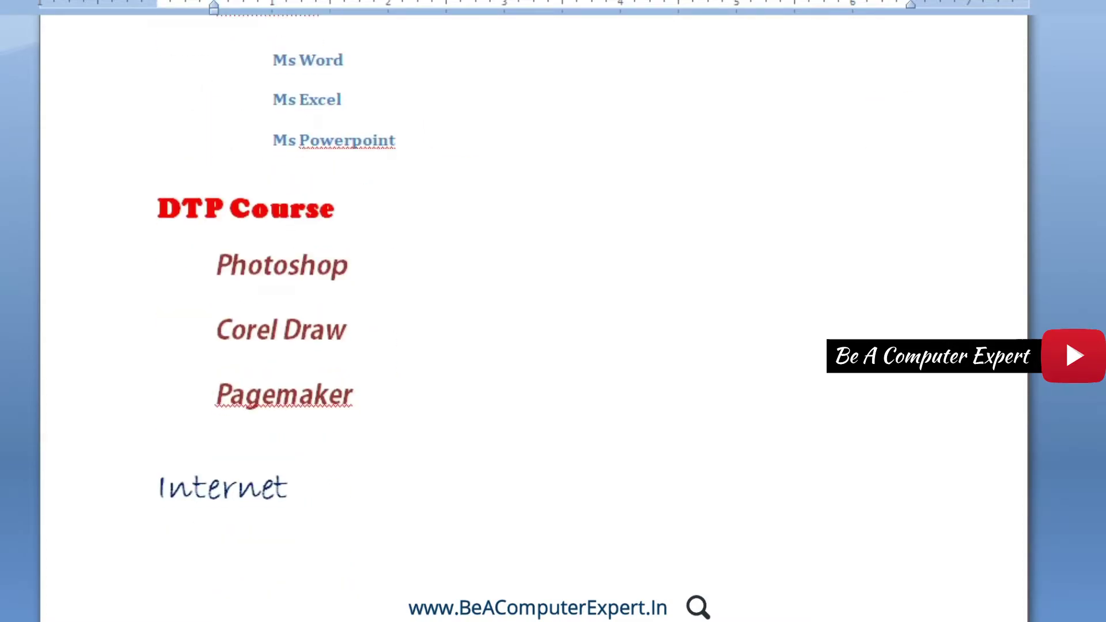
pyautogui.moveTo(352, 268); pyautogui.dragTo(205, 277)
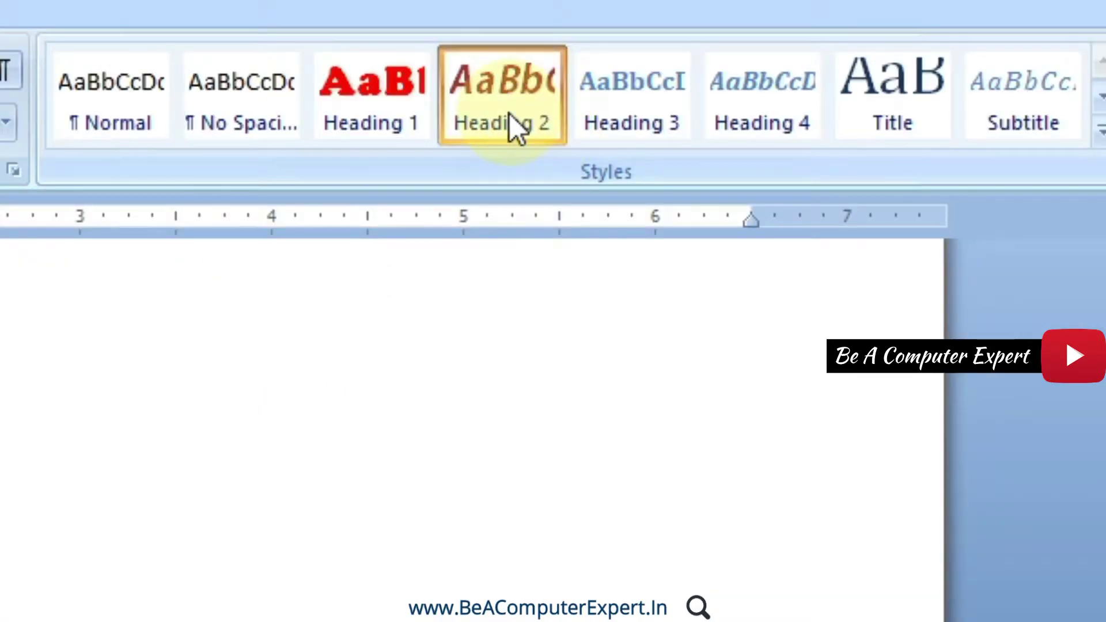
pyautogui.click(510, 112)
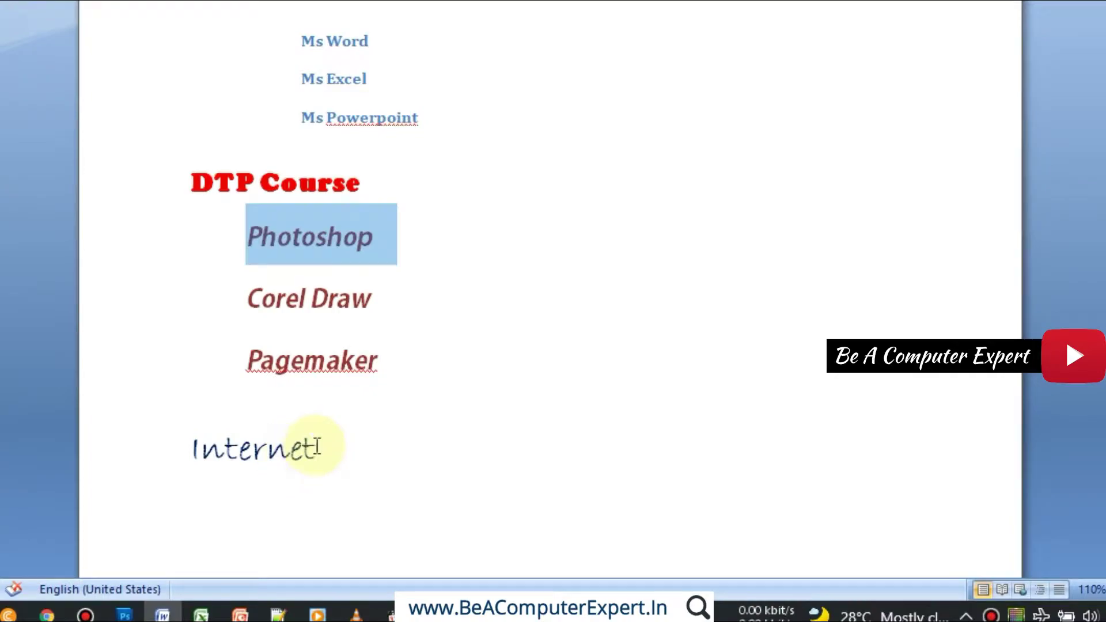
# Select just the word Internet below Pagemaker
pyautogui.moveTo(312, 452); pyautogui.dragTo(195, 449)
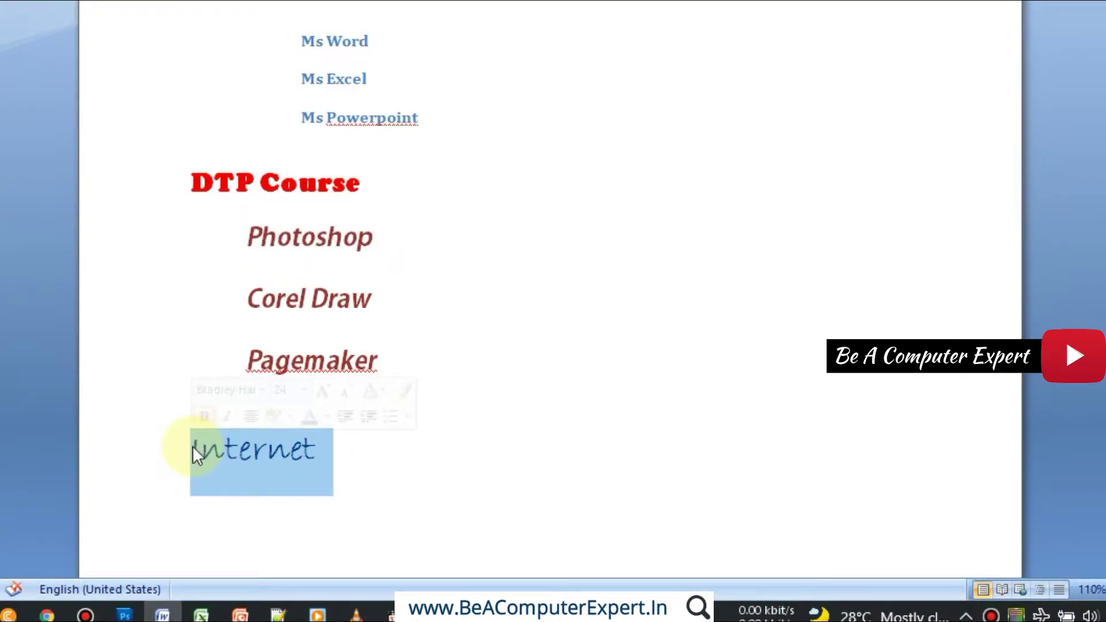
pyautogui.click(268, 452)
pyautogui.moveTo(315, 452); pyautogui.dragTo(199, 443)
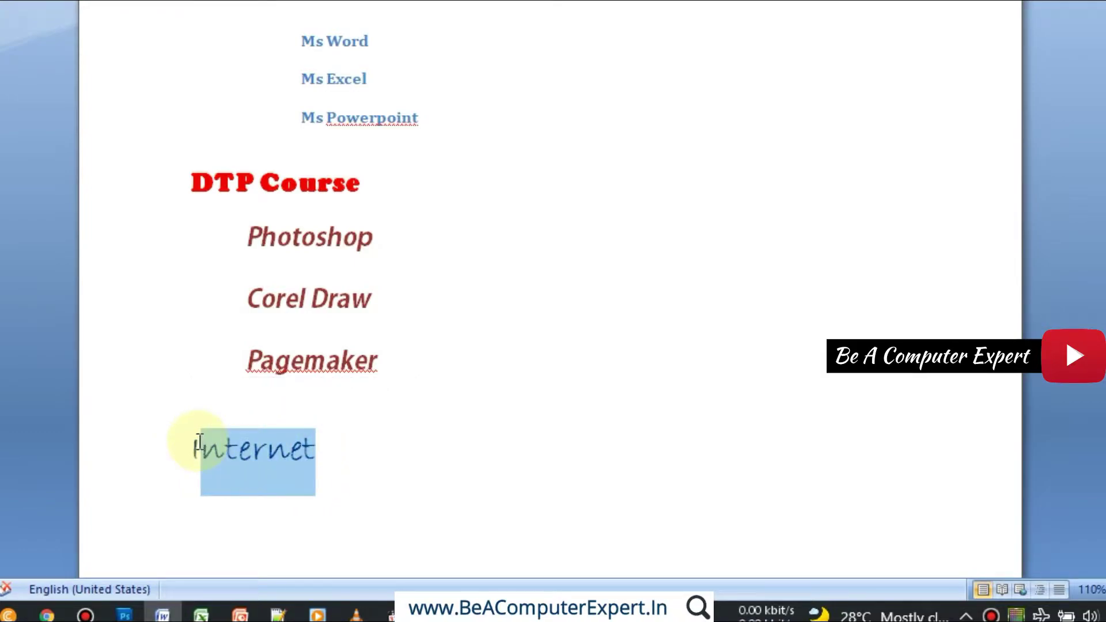
pyautogui.doubleClick(250, 449)
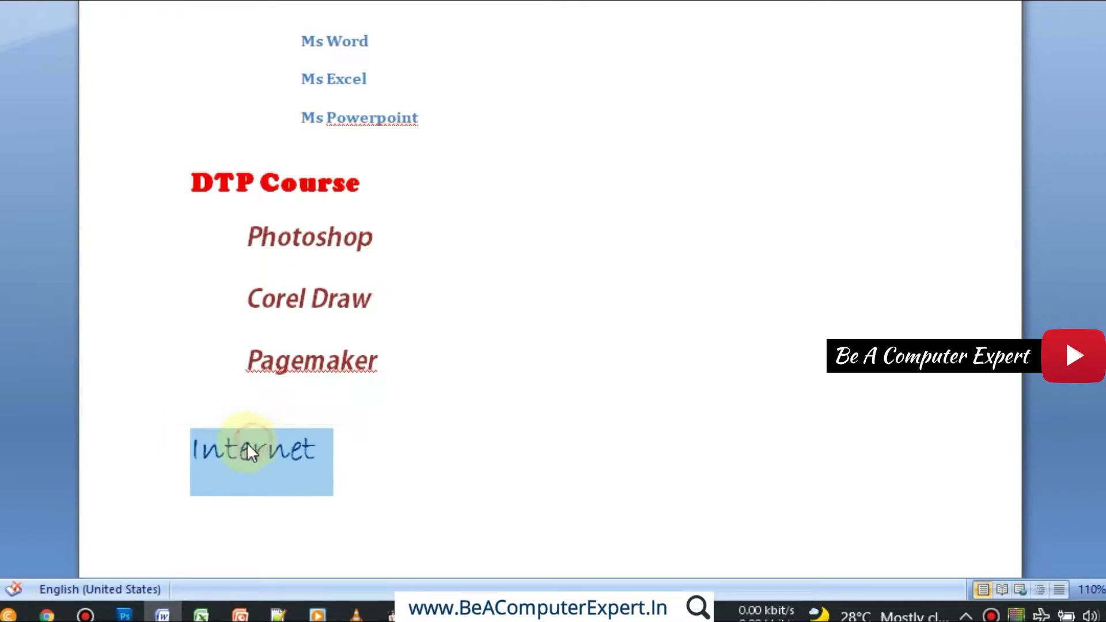
pyautogui.press('Left')
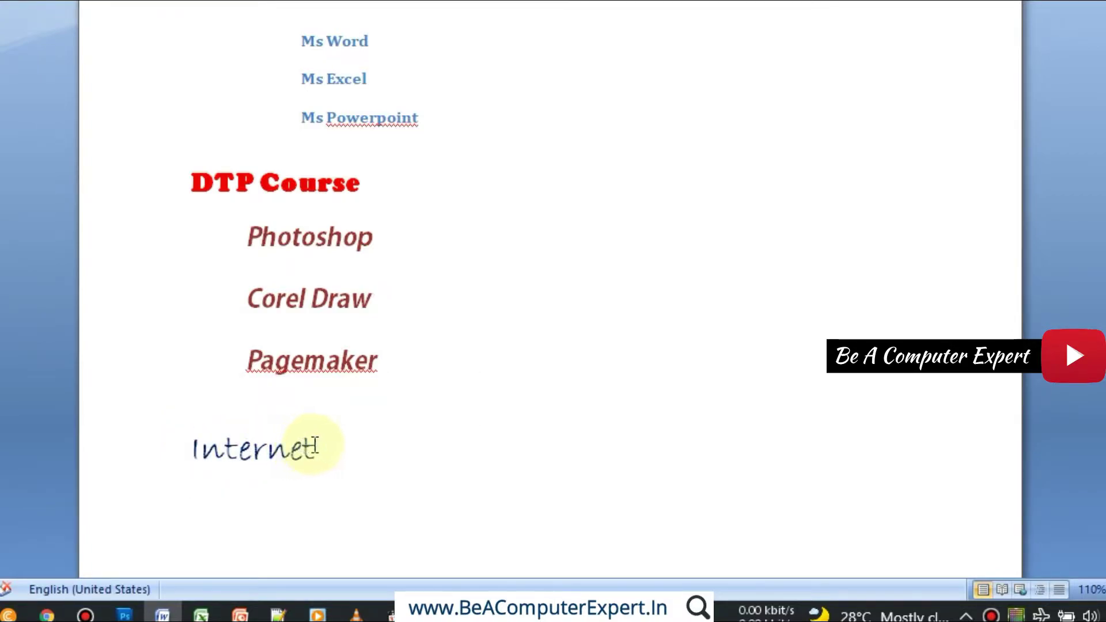
pyautogui.moveTo(316, 447); pyautogui.dragTo(193, 447)
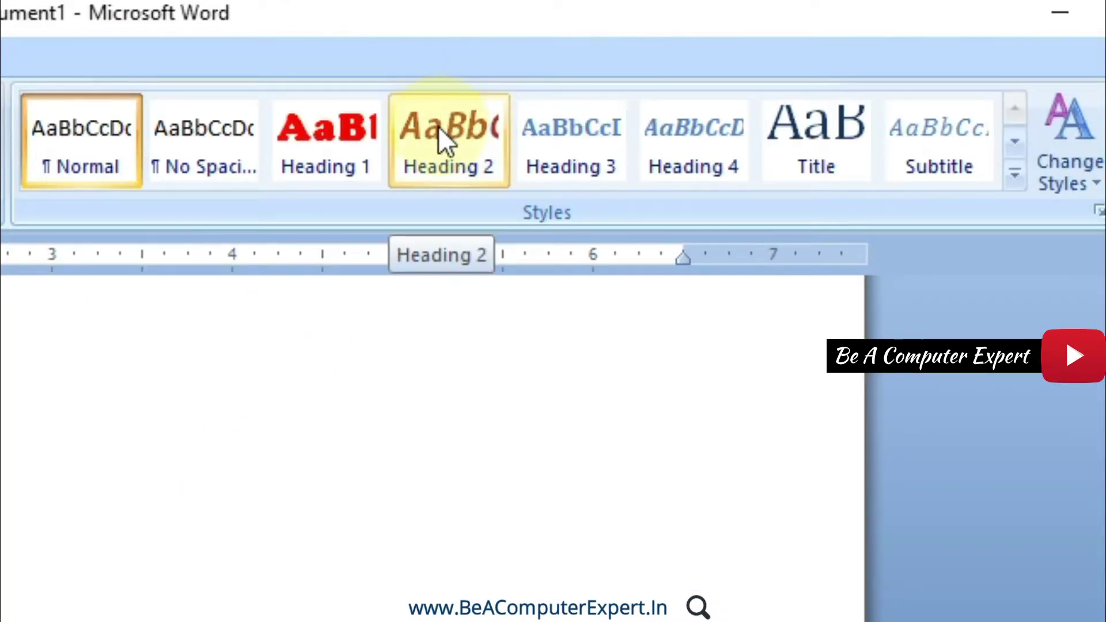
# Update Heading 2 to match Internet's dark blue Bradley Hand ITC formatting
pyautogui.rightClick(439, 128)
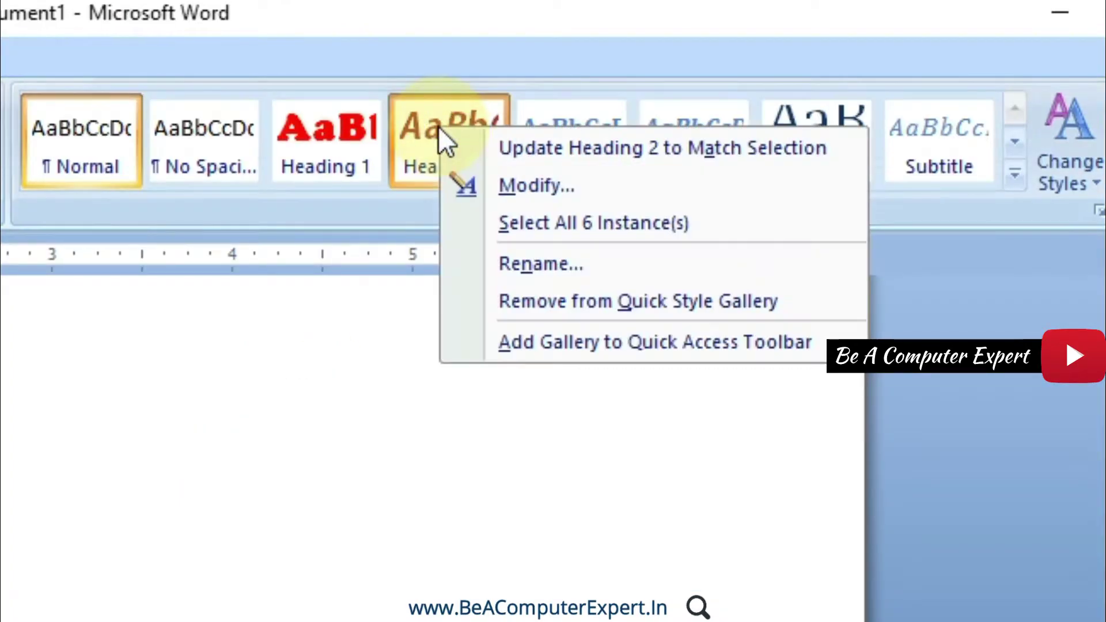
pyautogui.click(523, 149)
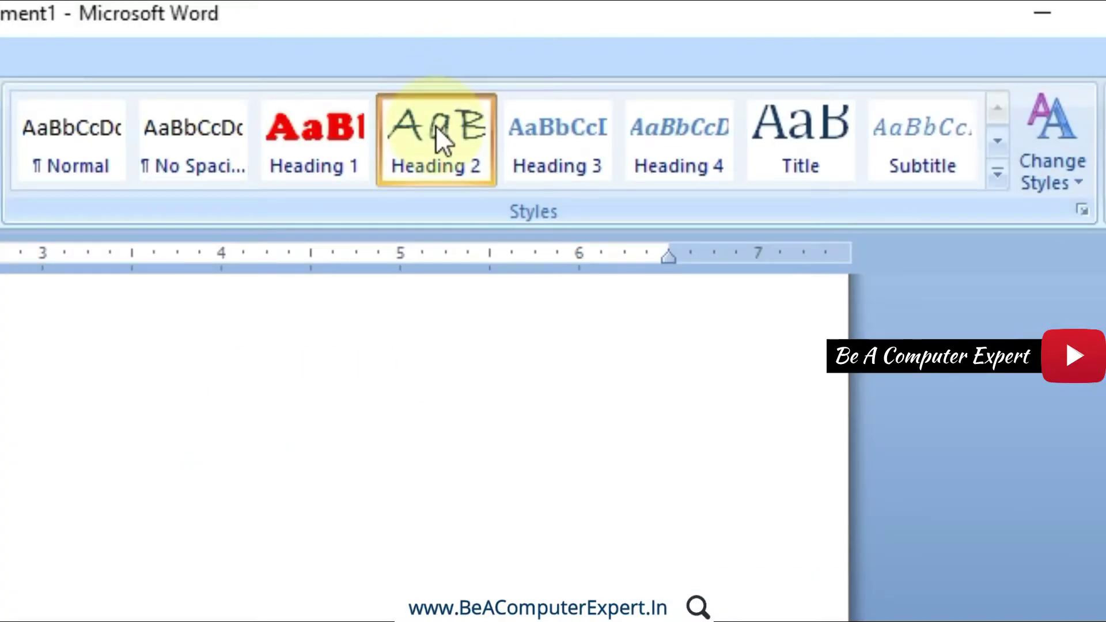
pyautogui.click(437, 141)
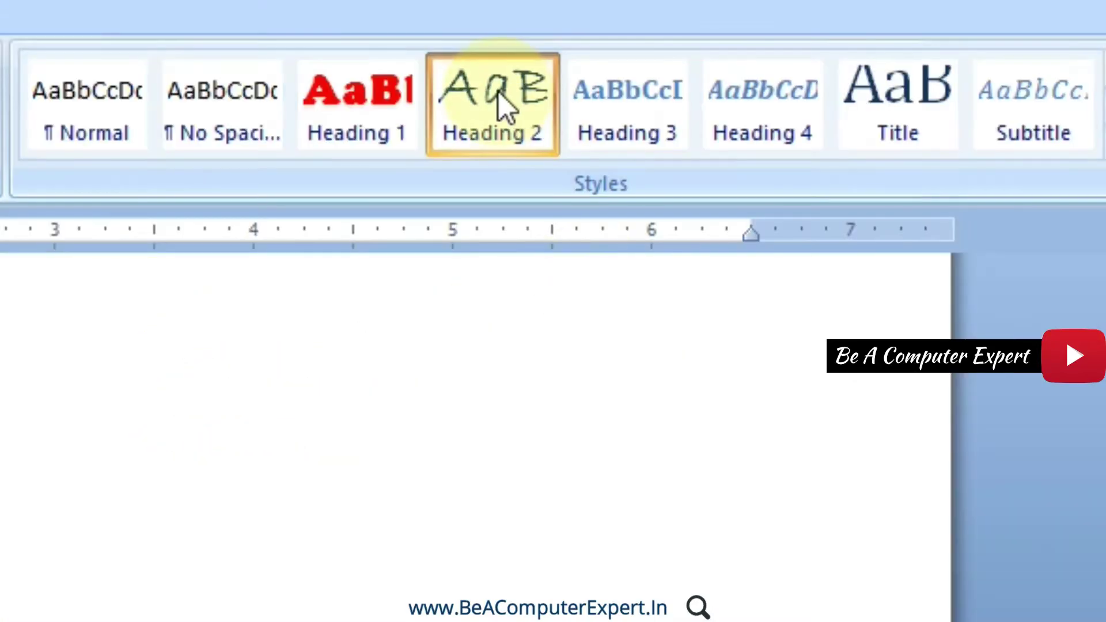
# Select all Heading 2 instances, then both Heading 1 course titles
pyautogui.rightClick(498, 92)
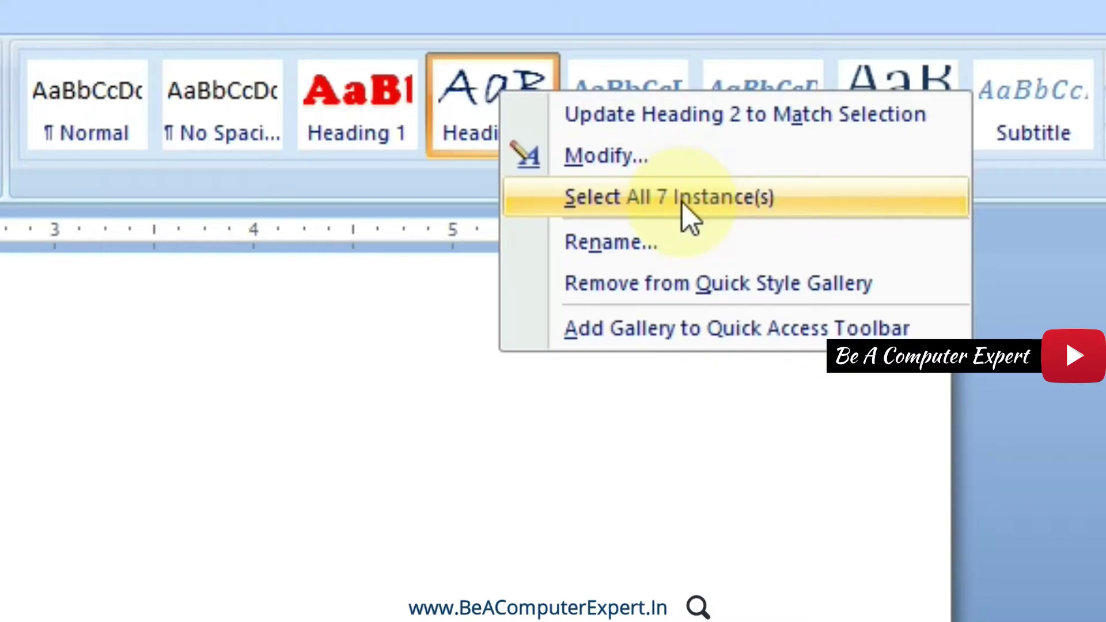
pyautogui.click(736, 455)
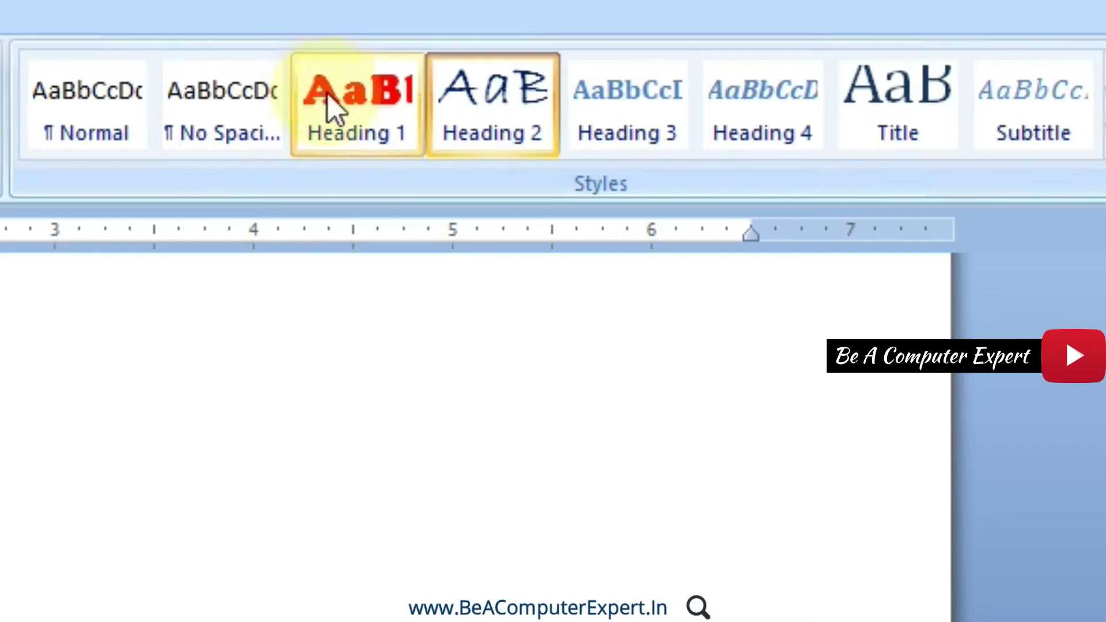
pyautogui.rightClick(327, 92)
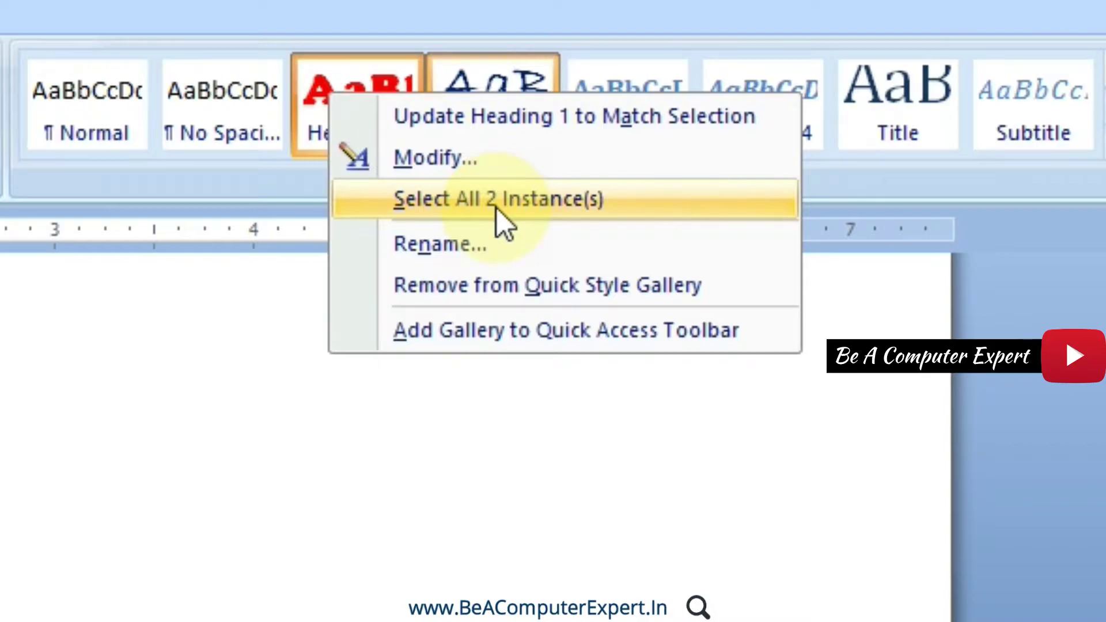
pyautogui.click(494, 71)
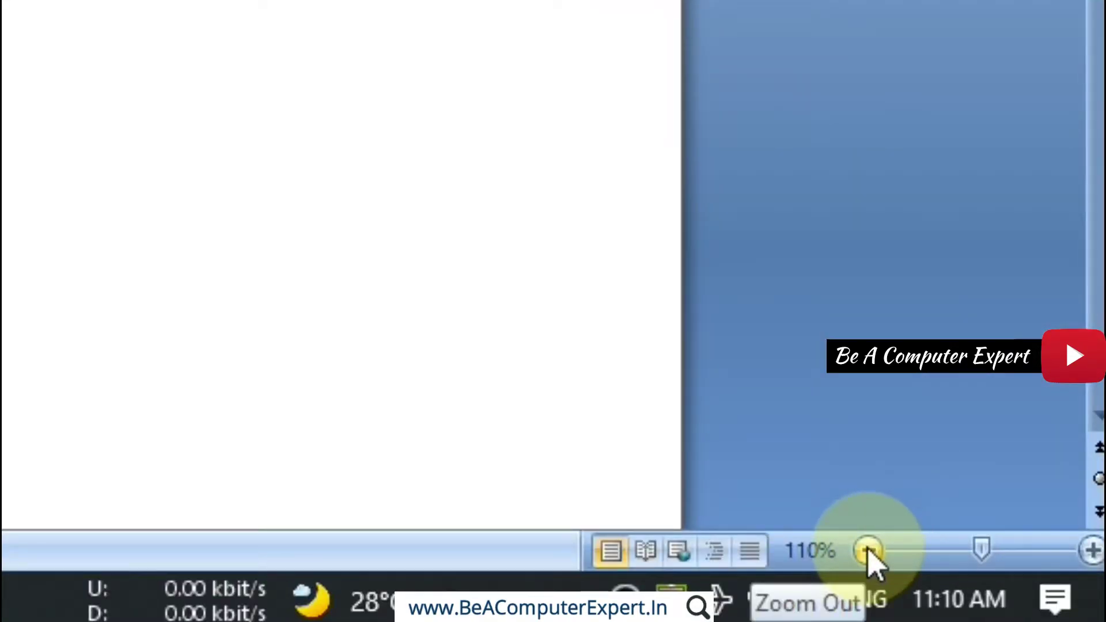
# Zoom the page to 80% and select all seven Heading 2 paragraphs
pyautogui.click(1004, 592)
pyautogui.click(1004, 591)
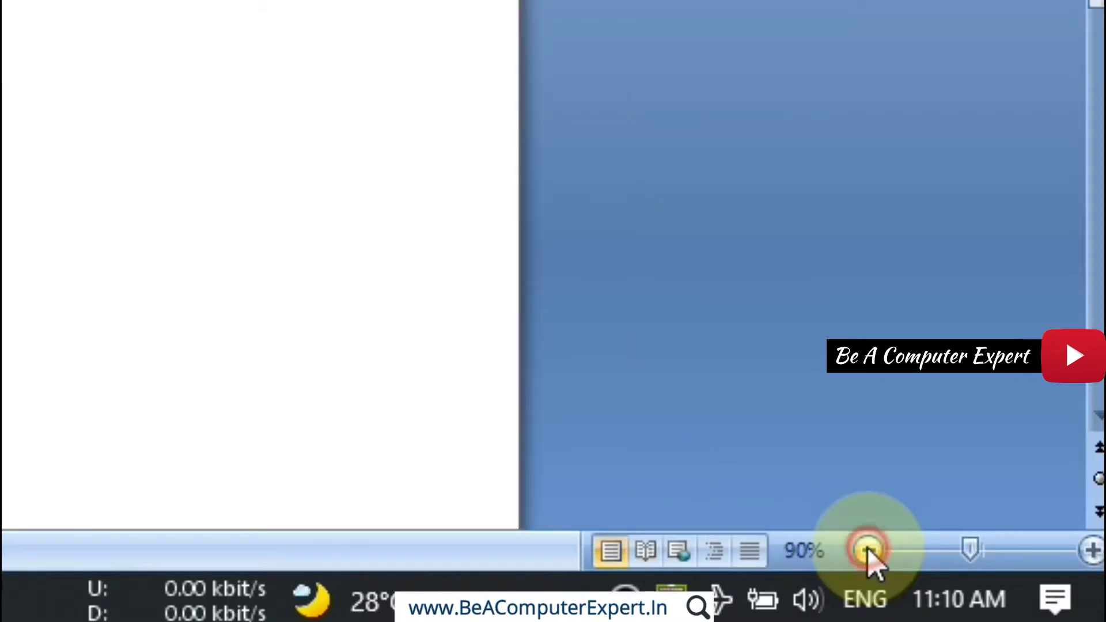
pyautogui.click(867, 552)
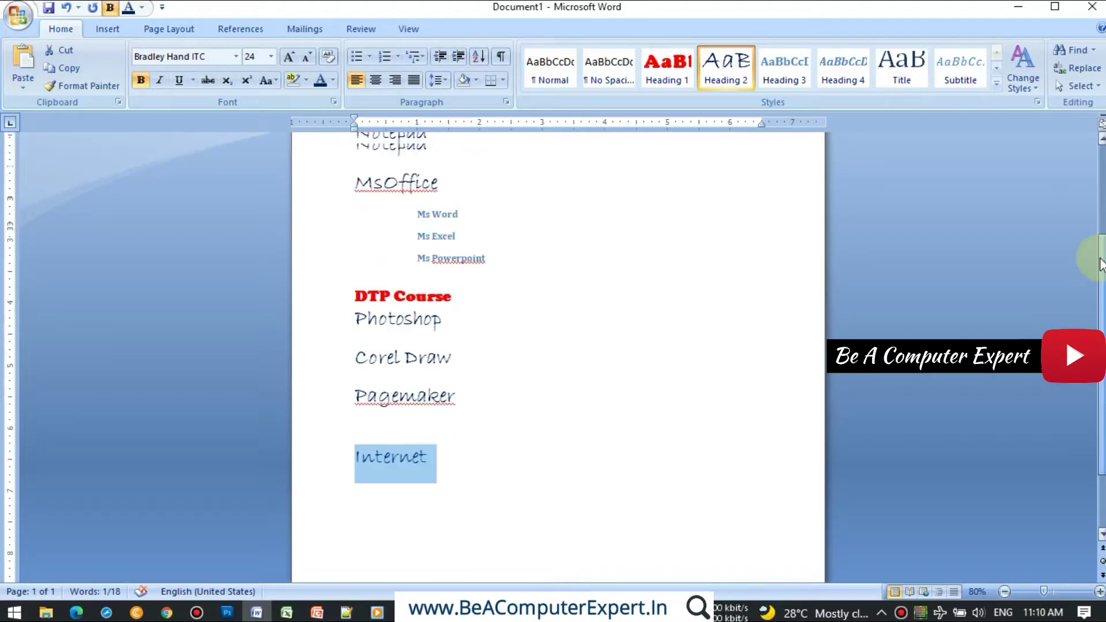
pyautogui.moveTo(1100, 262); pyautogui.dragTo(1100, 216)
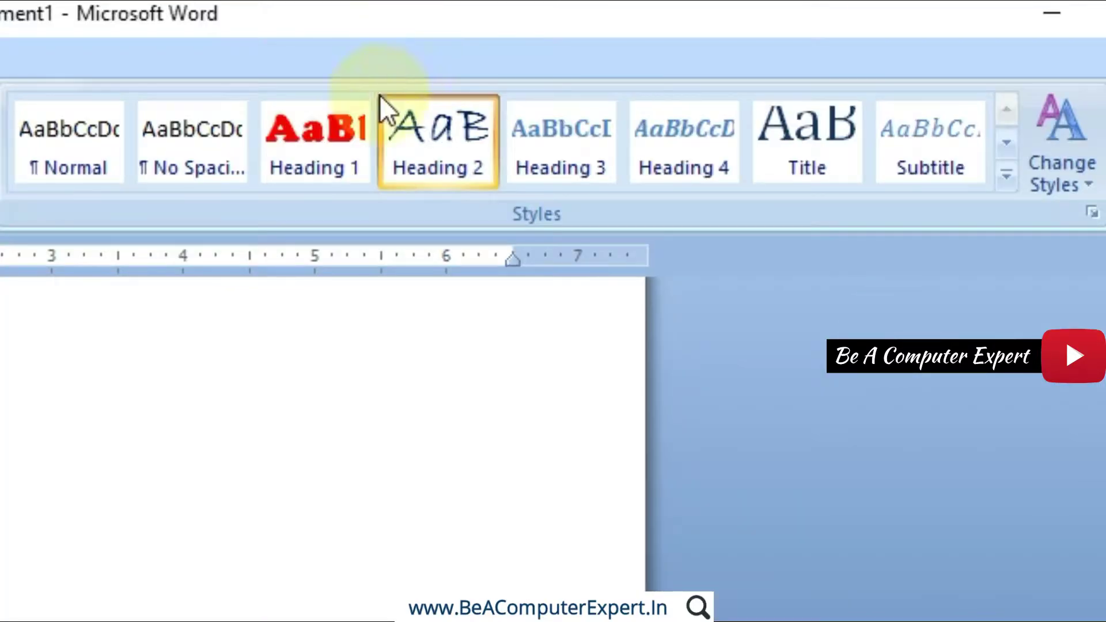
pyautogui.rightClick(427, 126)
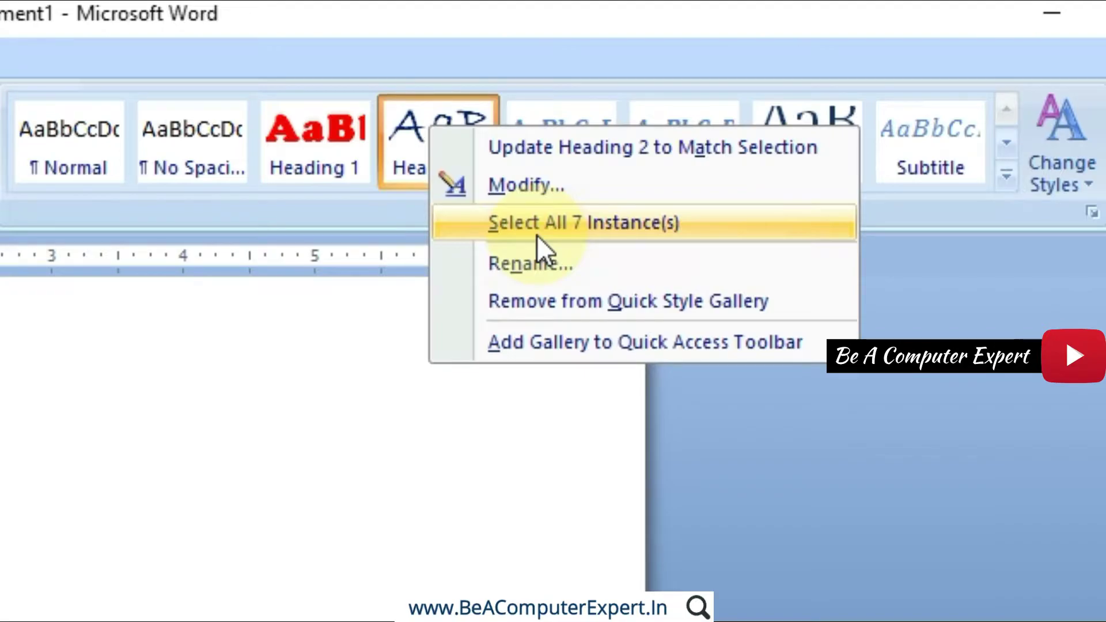
pyautogui.click(537, 236)
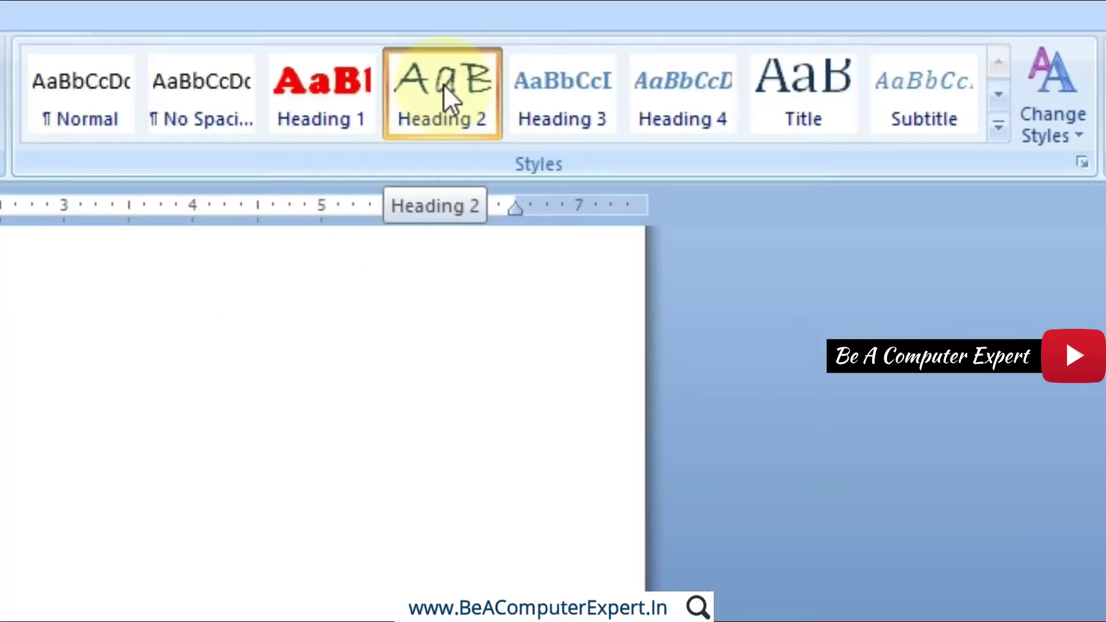
pyautogui.rightClick(444, 84)
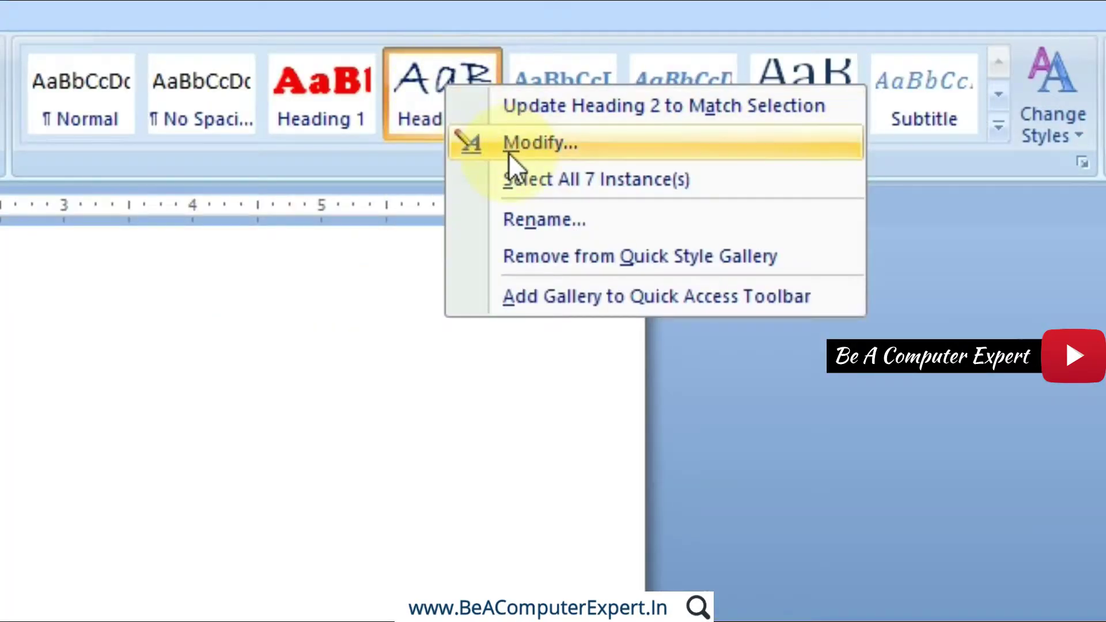
pyautogui.click(509, 182)
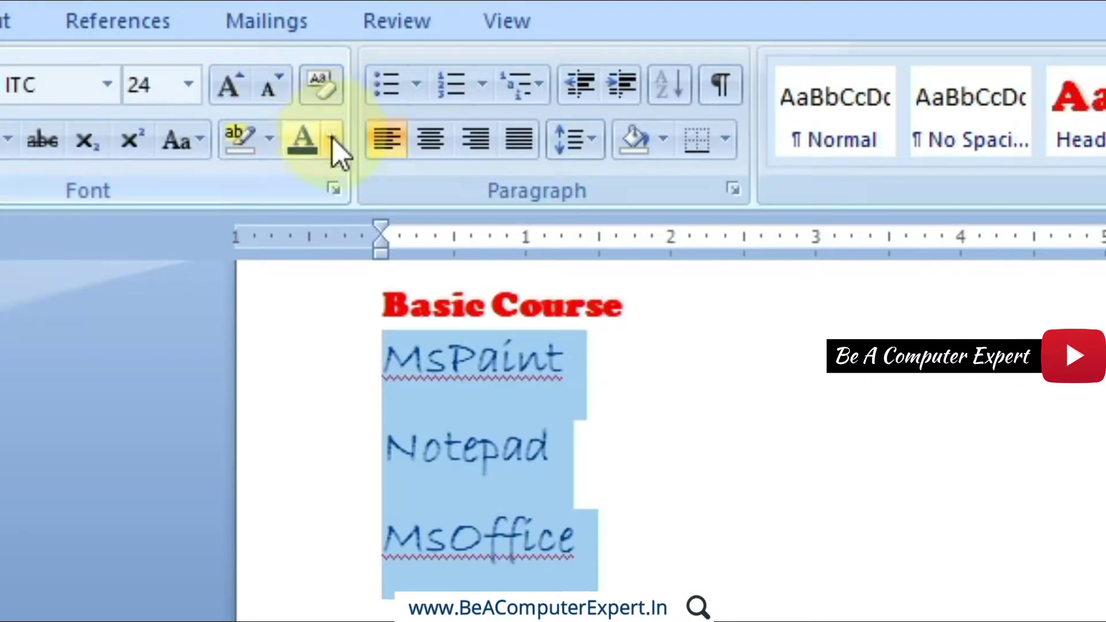
# Colour the selected Heading 2 items green and set them in Adobe Gothic Std B
pyautogui.click(332, 139)
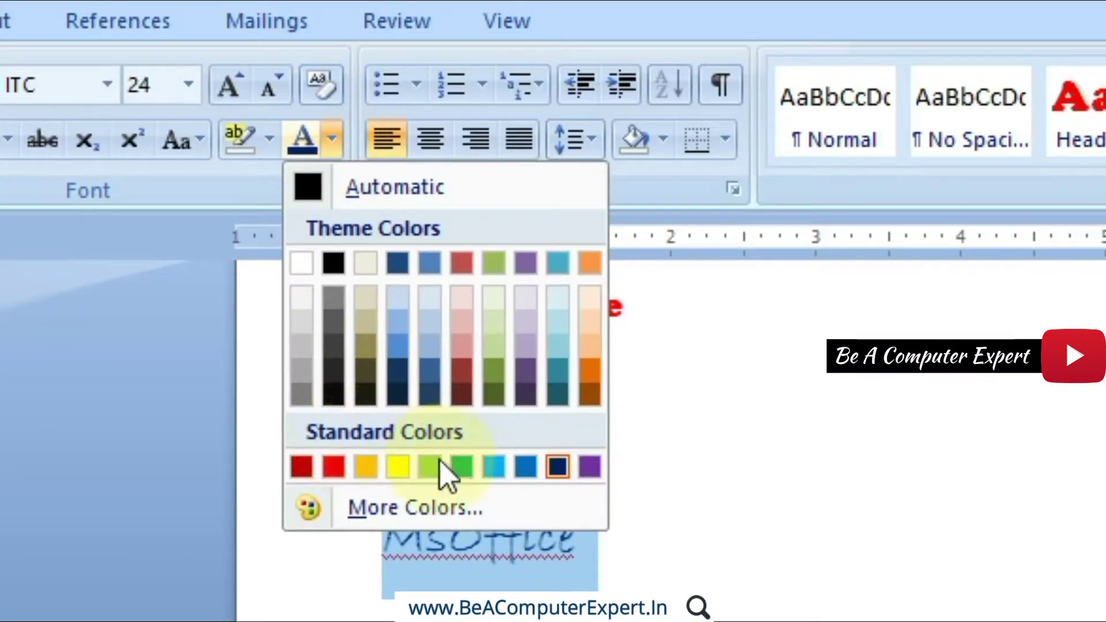
pyautogui.click(461, 467)
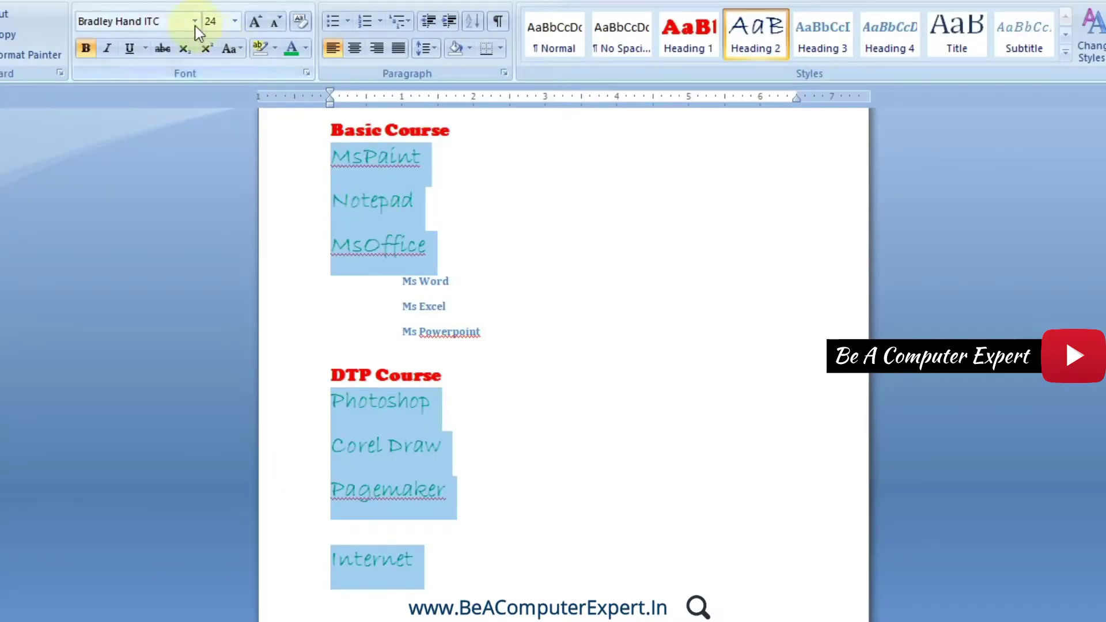
pyautogui.click(195, 23)
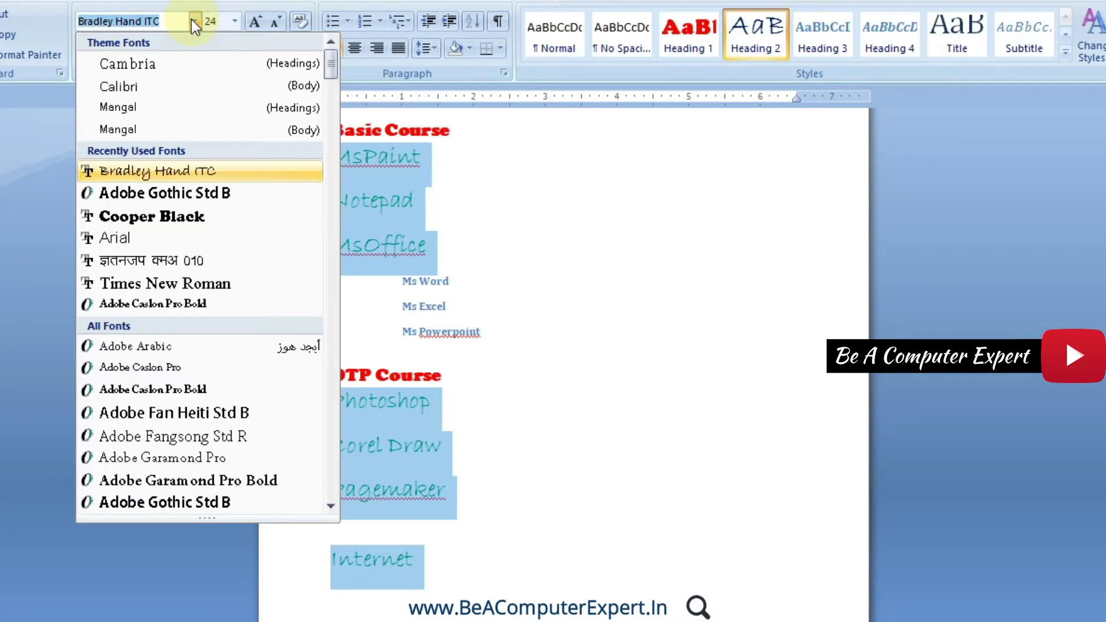
pyautogui.click(178, 192)
pyautogui.click(586, 183)
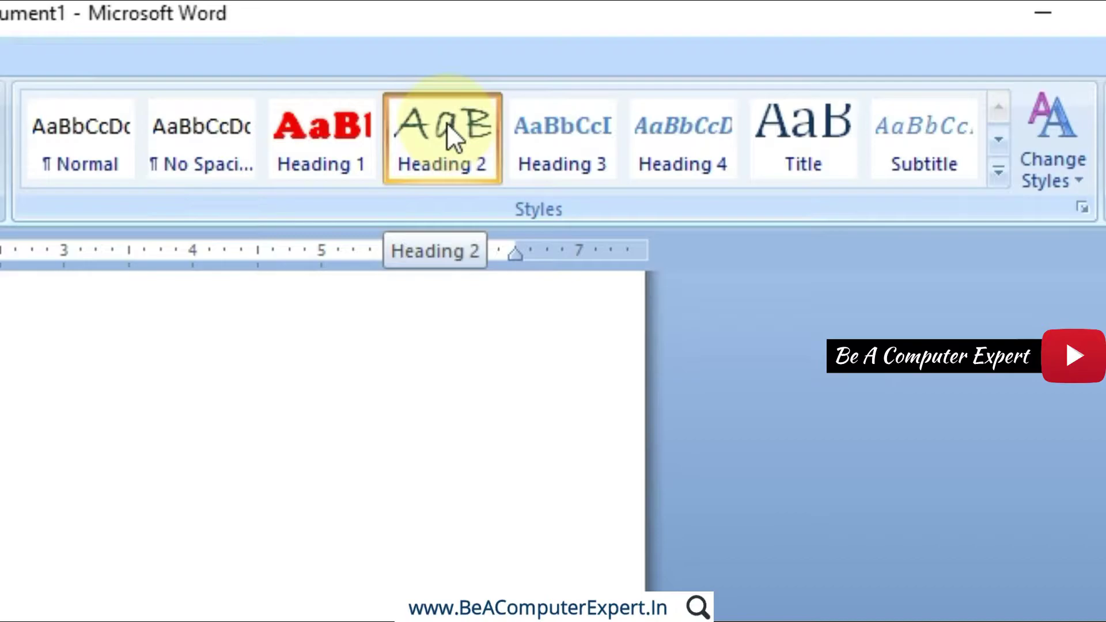
# Select all seven Heading 2 items and change their font colour to purple
pyautogui.rightClick(448, 123)
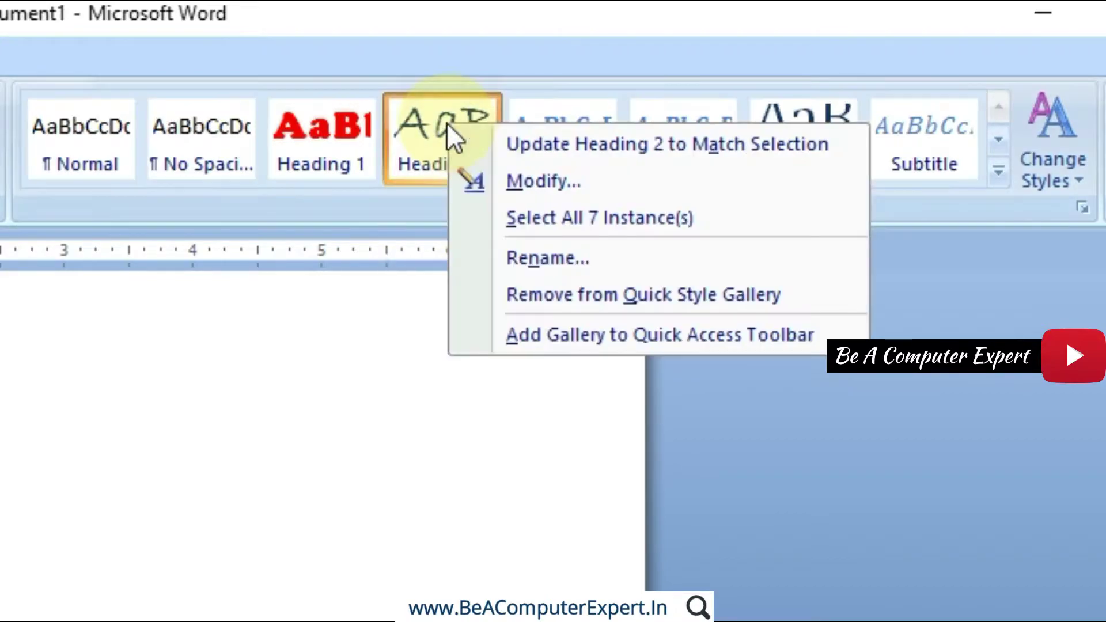
pyautogui.click(548, 225)
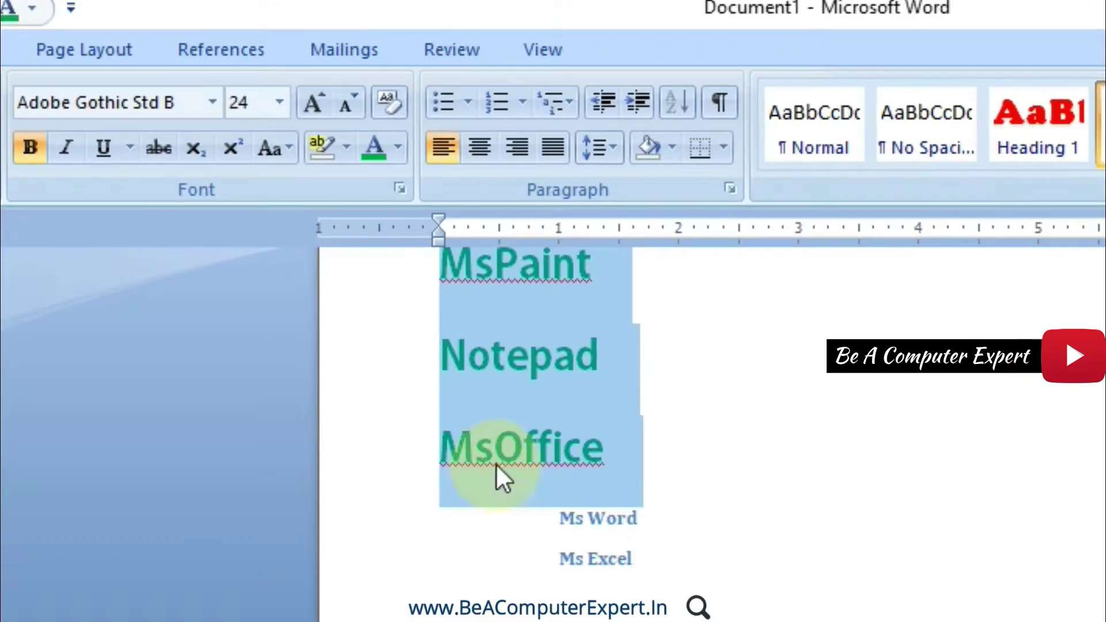
pyautogui.click(398, 148)
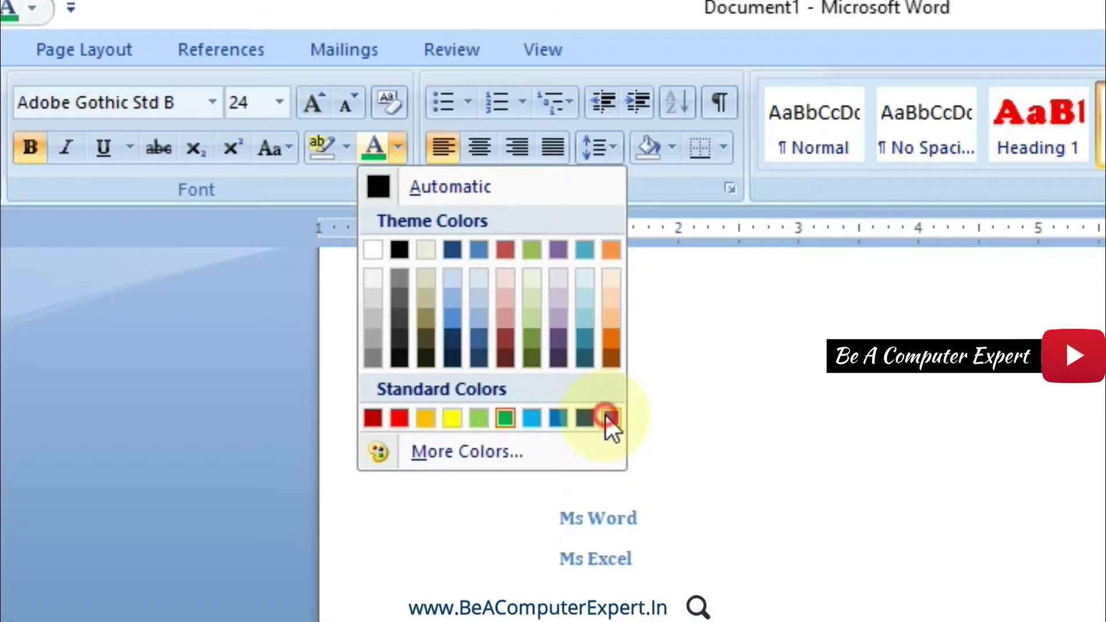
pyautogui.click(608, 418)
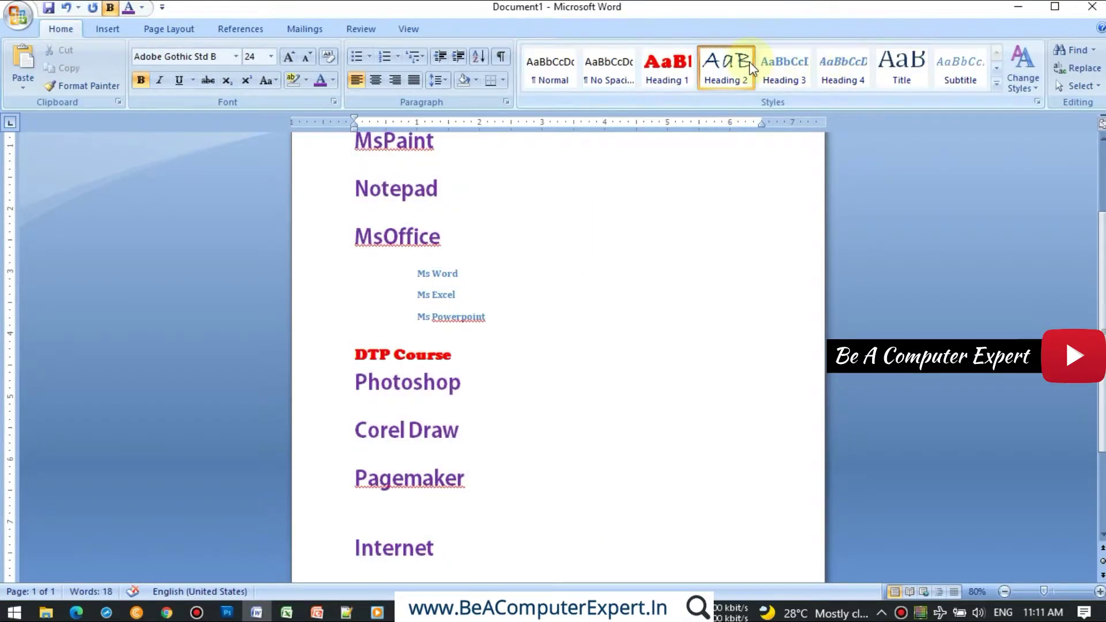
pyautogui.rightClick(735, 67)
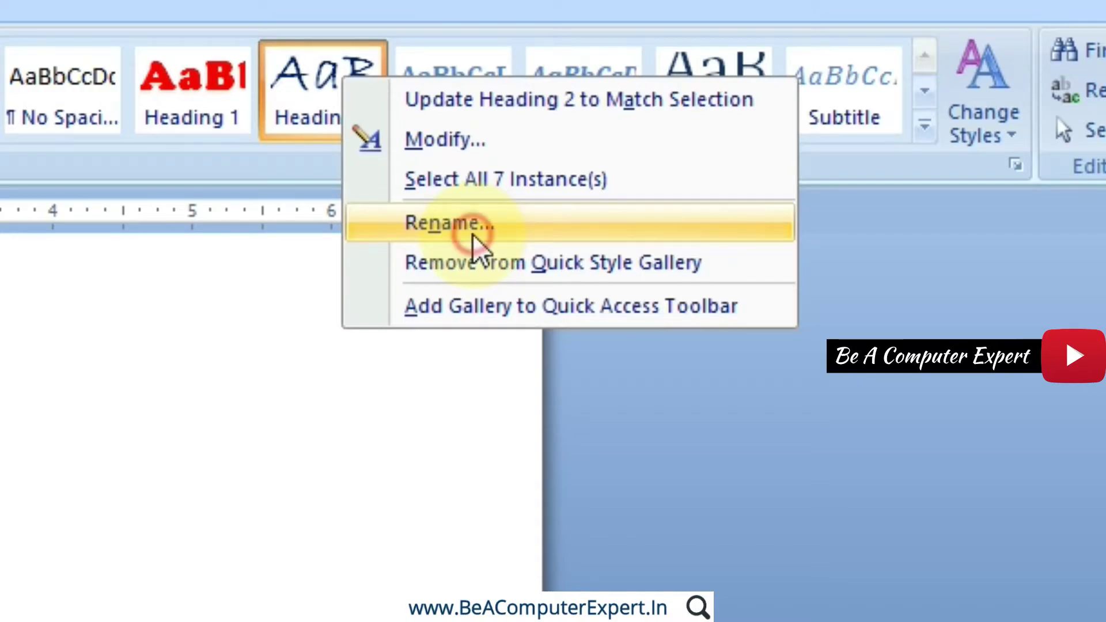
# Rename the Heading 2 style to 'My Heading 2' by prefixing 'My'
pyautogui.click(474, 237)
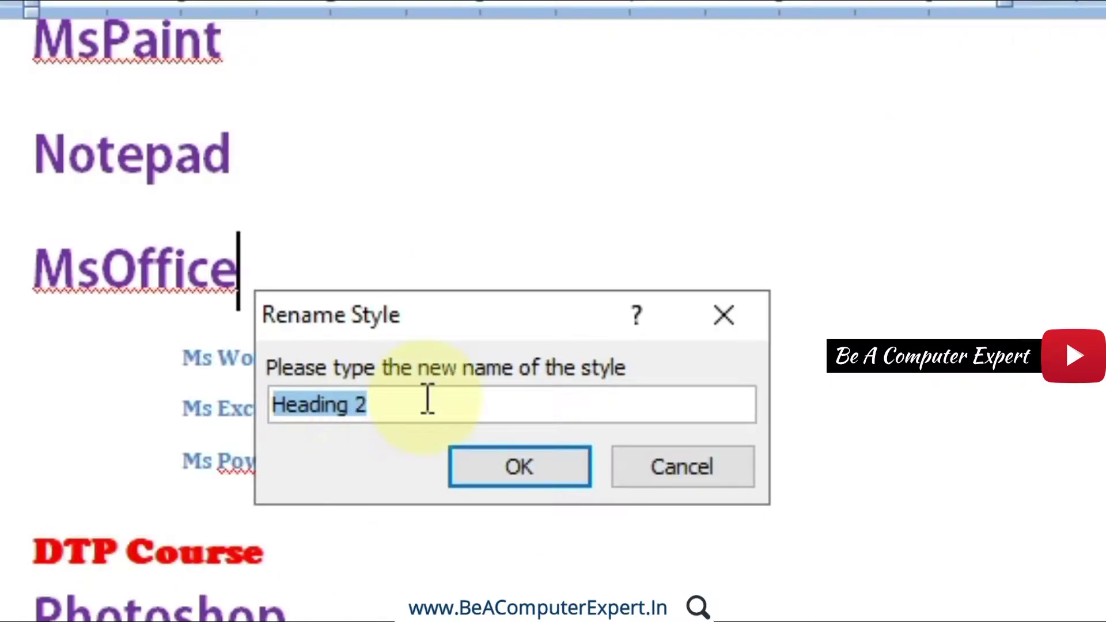
pyautogui.click(428, 400)
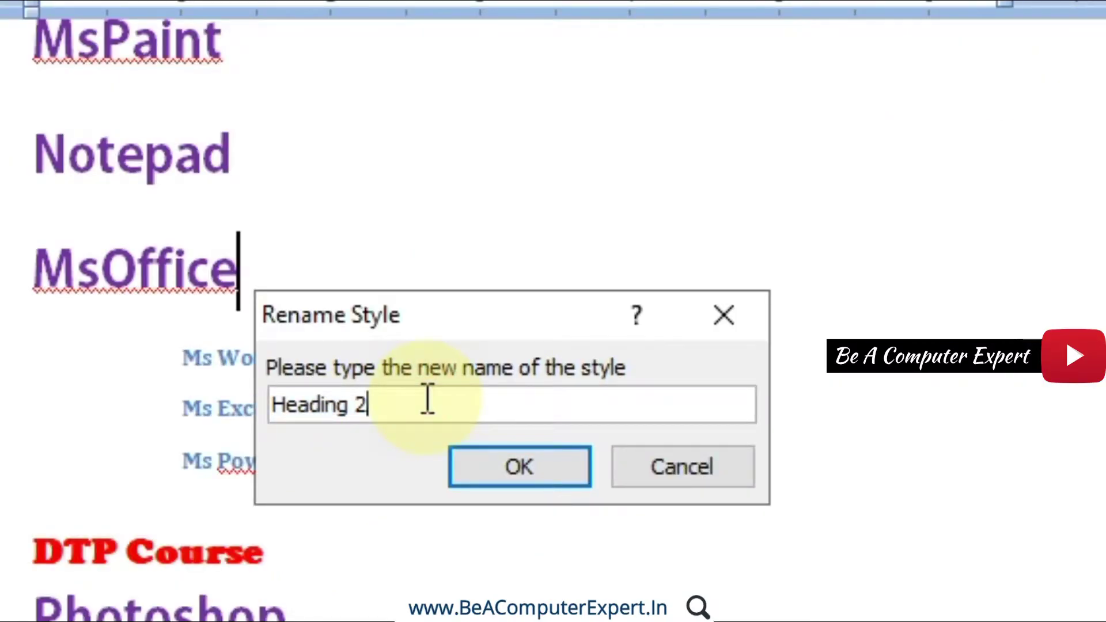
pyautogui.press('Left')
pyautogui.press('Left')
pyautogui.press('Left')
pyautogui.press('Left')
pyautogui.press('Left')
pyautogui.press('Left')
pyautogui.press('Left')
pyautogui.write('My')
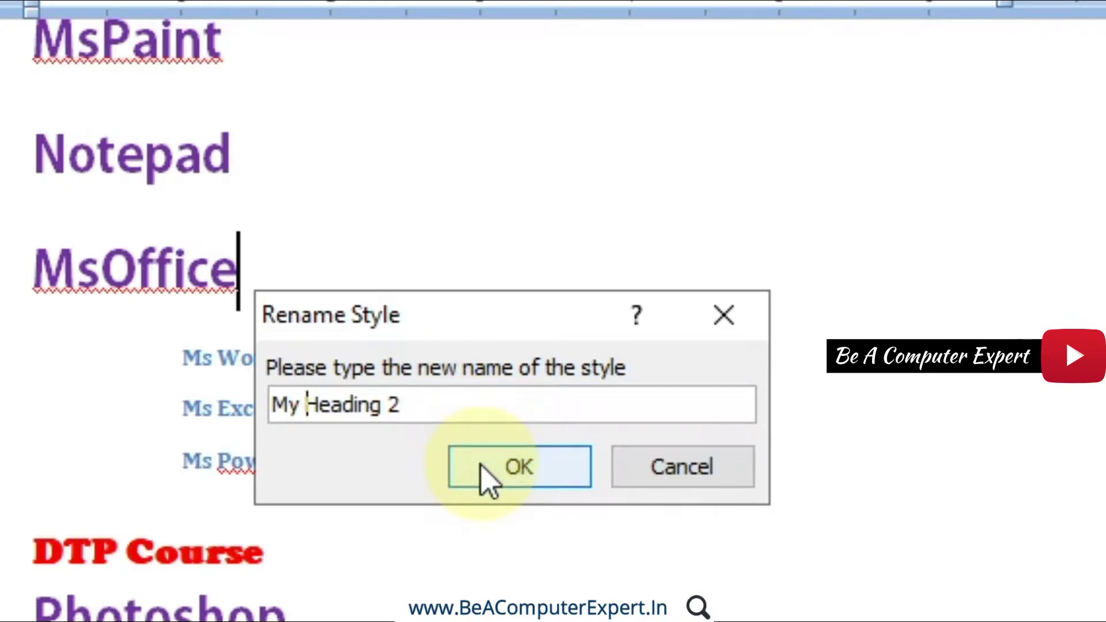
pyautogui.click(489, 479)
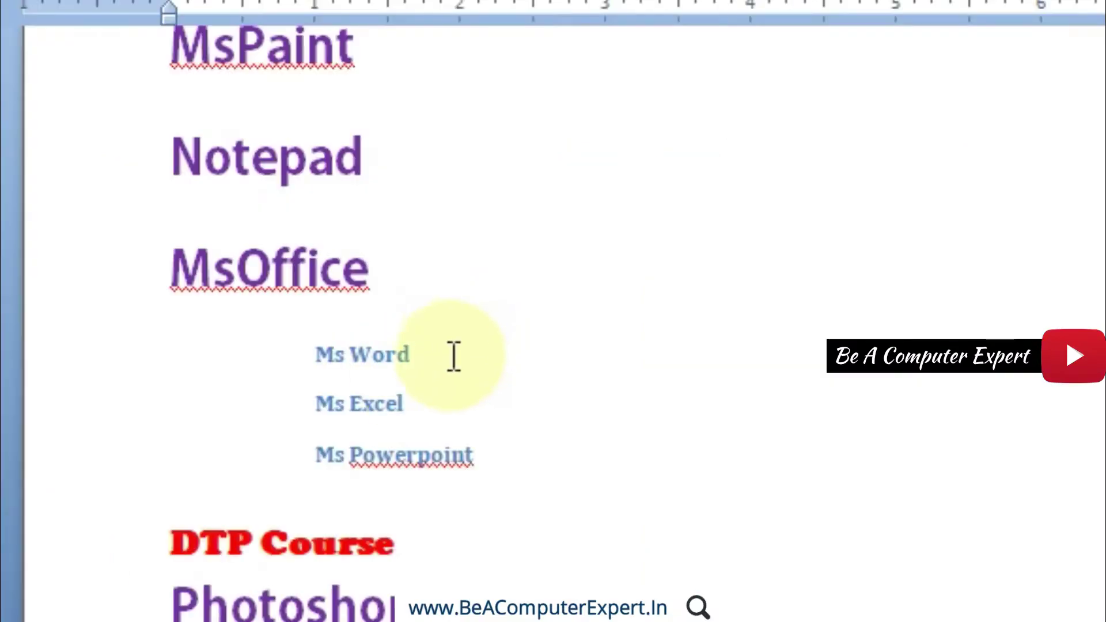
# Apply My Heading 2 to the Ms Word, Ms Excel and Ms Powerpoint lines, then select the Notepad heading
pyautogui.moveTo(484, 447); pyautogui.dragTo(317, 353)
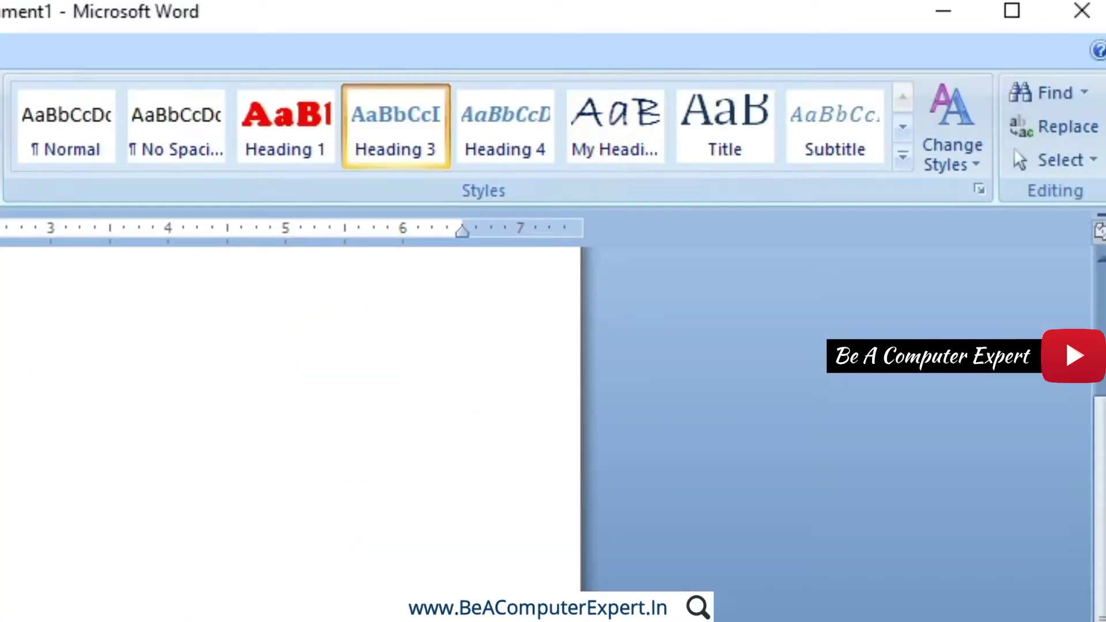
pyautogui.click(611, 130)
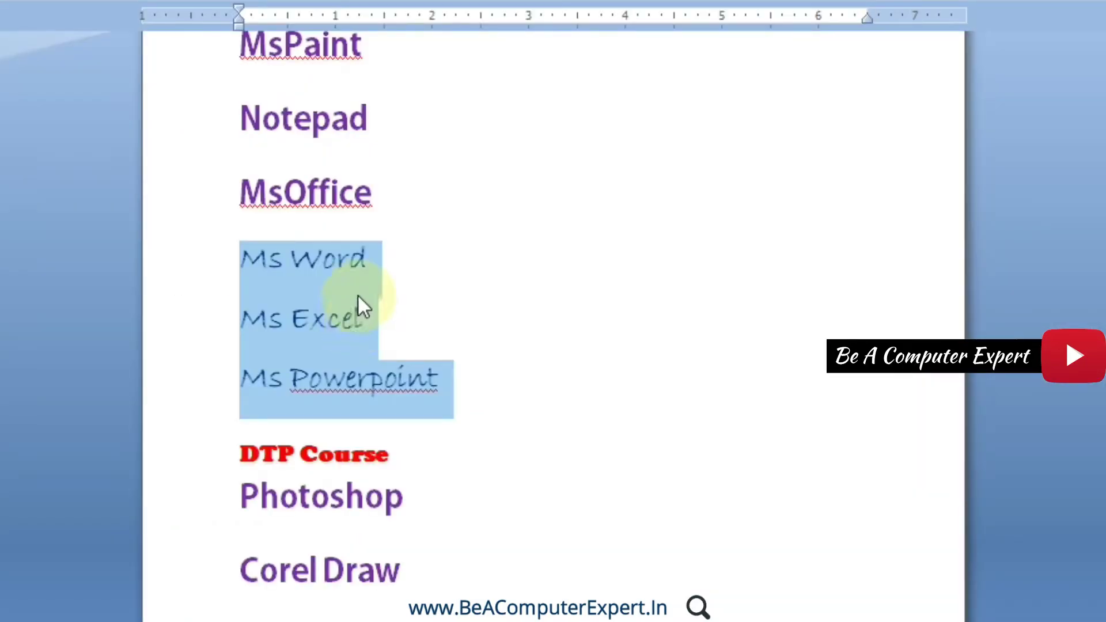
pyautogui.click(360, 297)
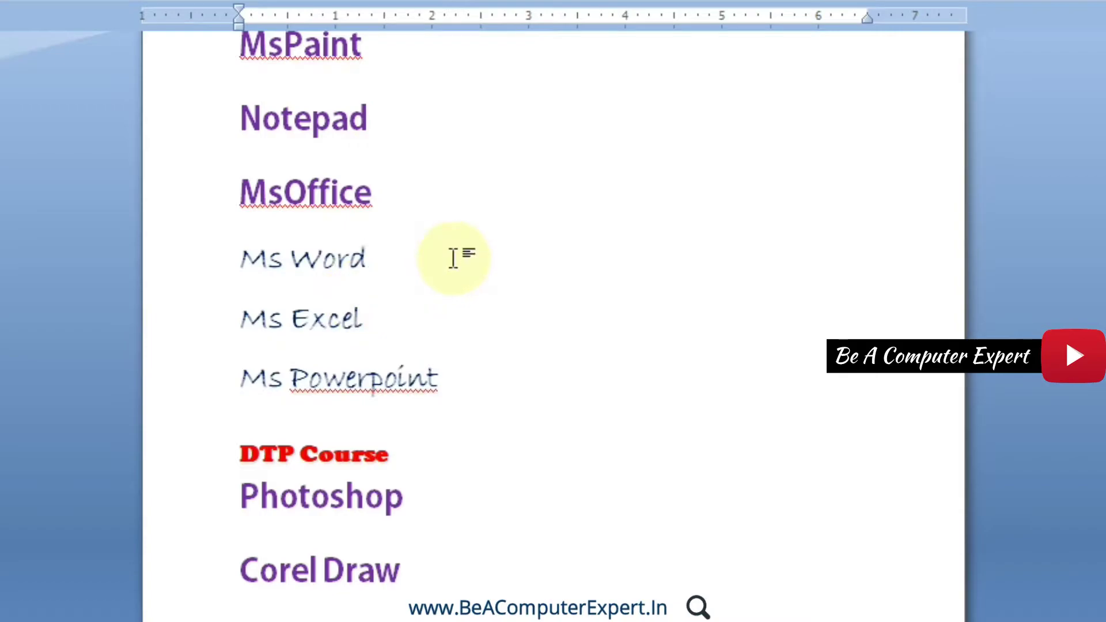
pyautogui.click(279, 115)
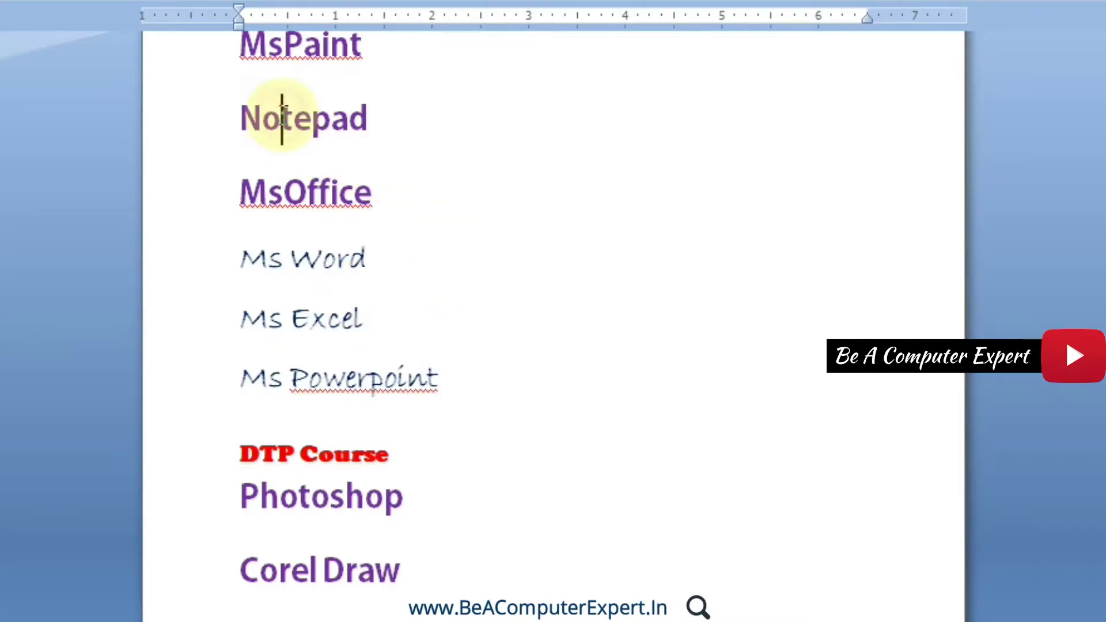
pyautogui.moveTo(261, 113); pyautogui.dragTo(397, 111)
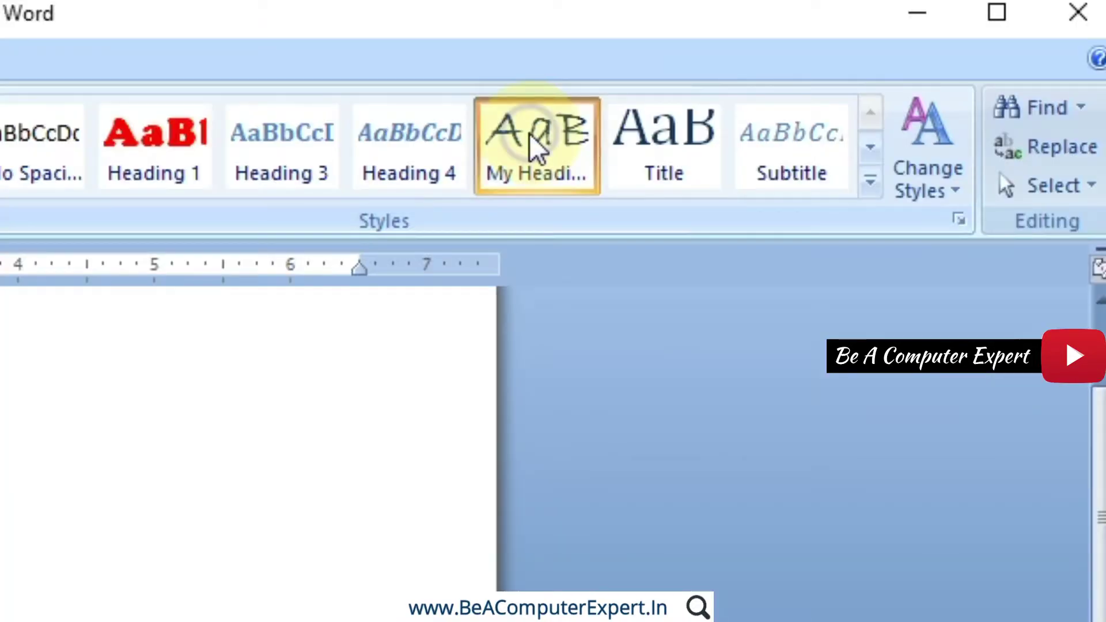
pyautogui.rightClick(530, 139)
pyautogui.click(593, 202)
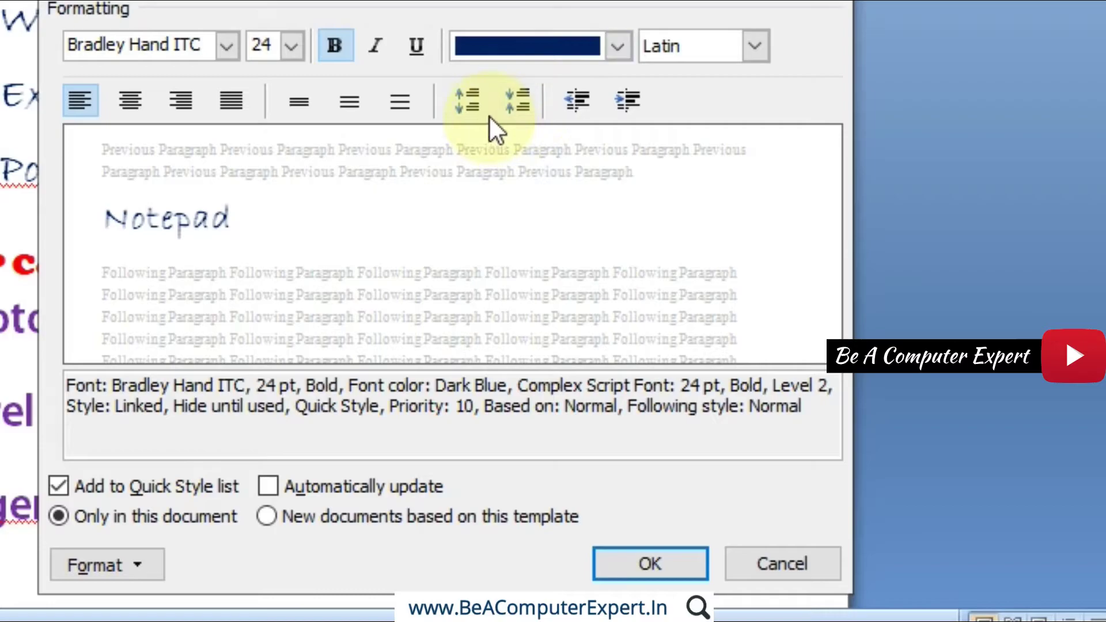
pyautogui.click(782, 562)
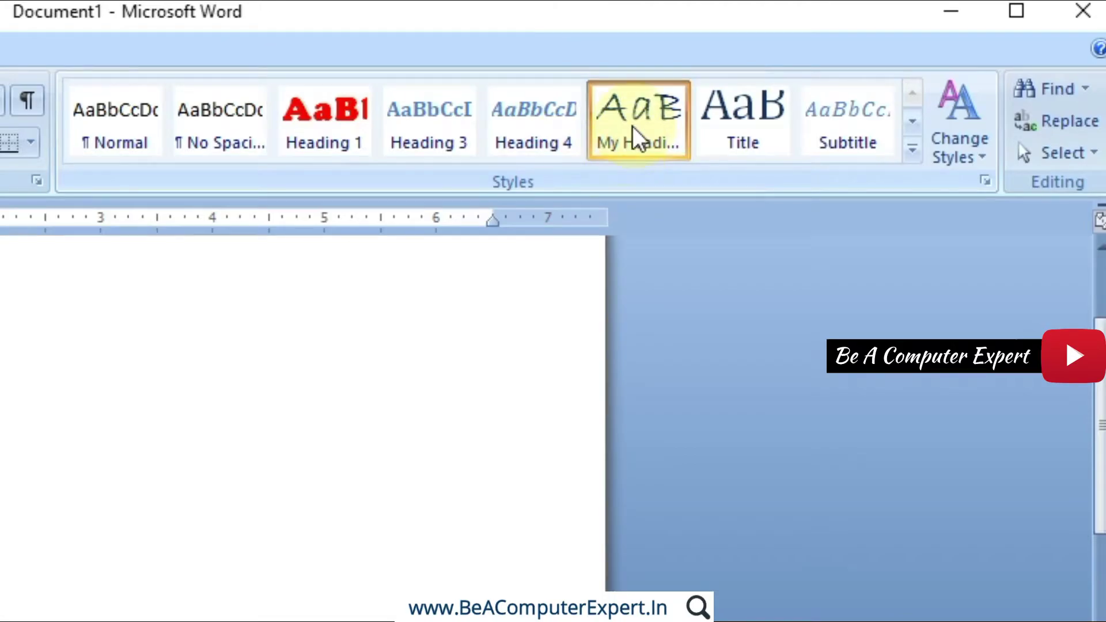
pyautogui.rightClick(839, 71)
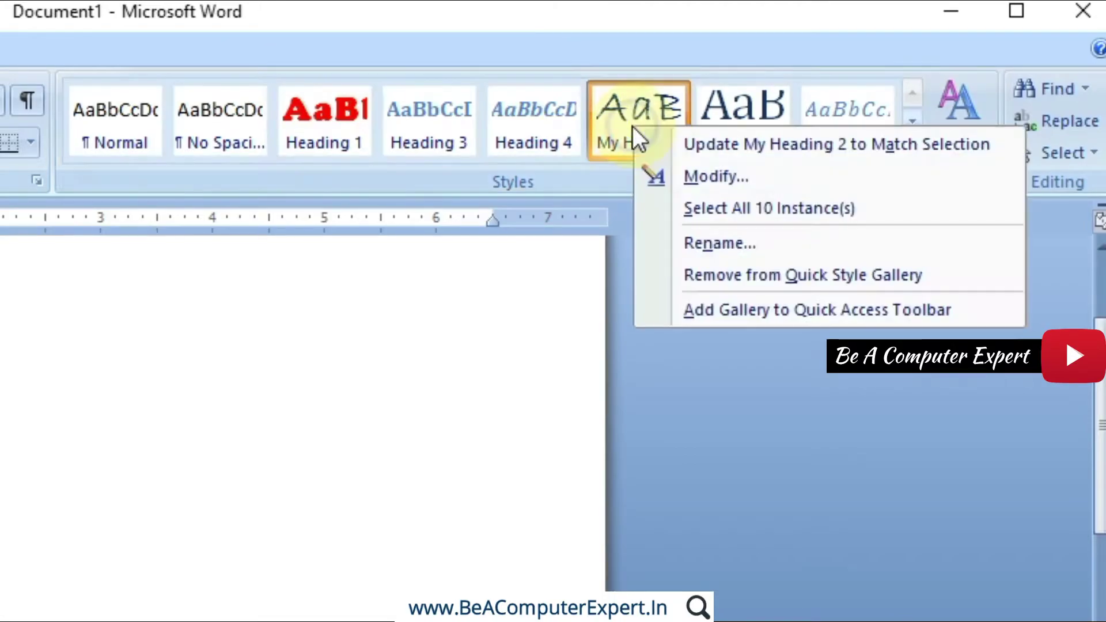
pyautogui.click(680, 208)
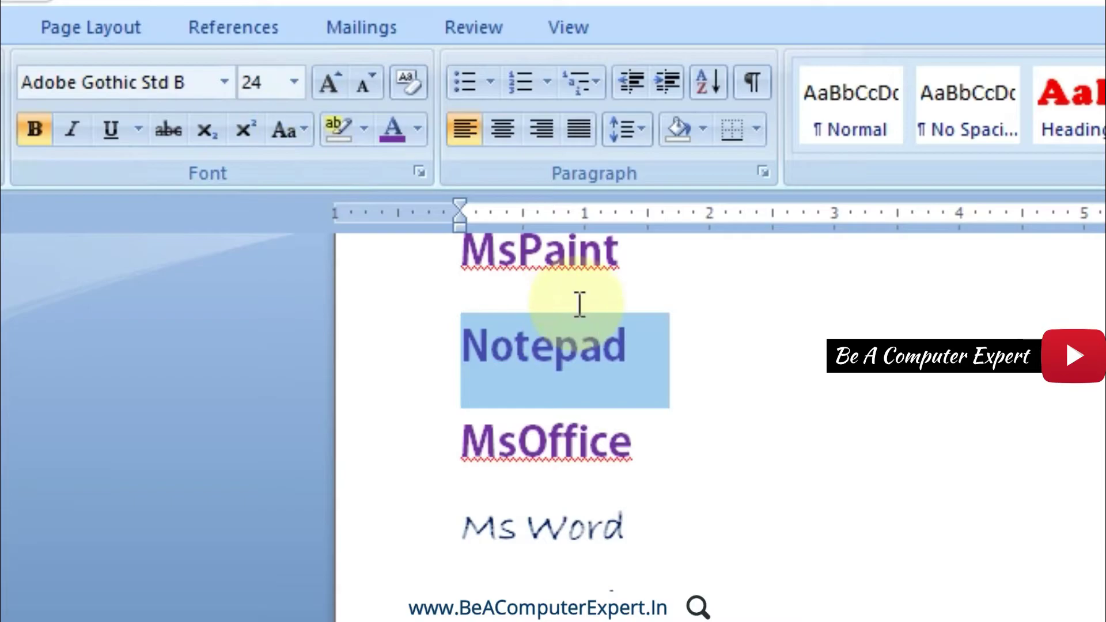
pyautogui.click(578, 304)
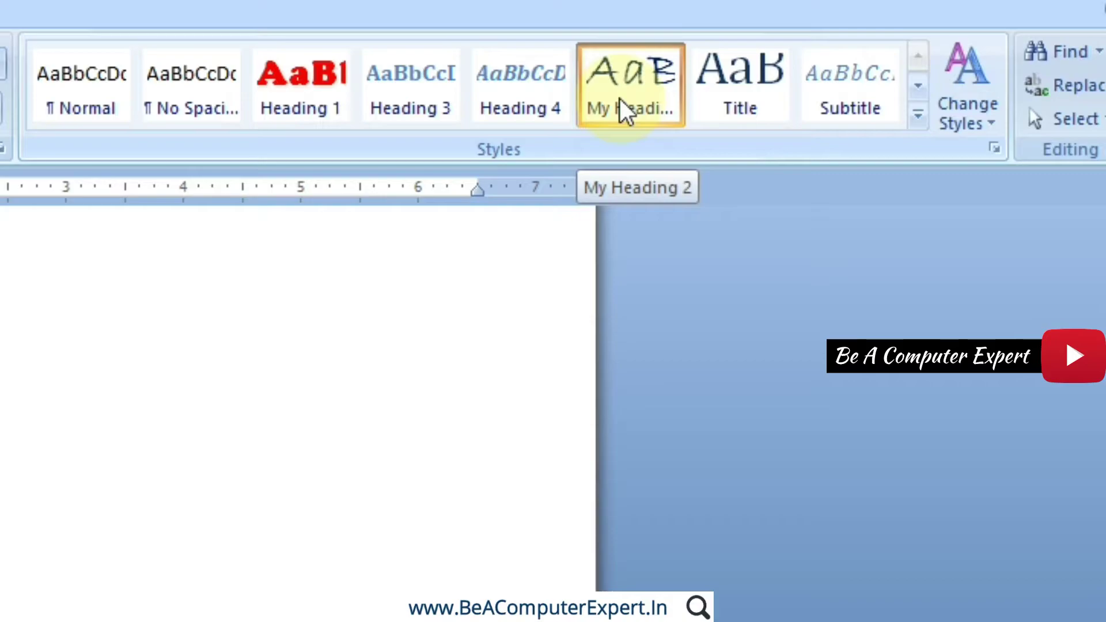
pyautogui.click(625, 110)
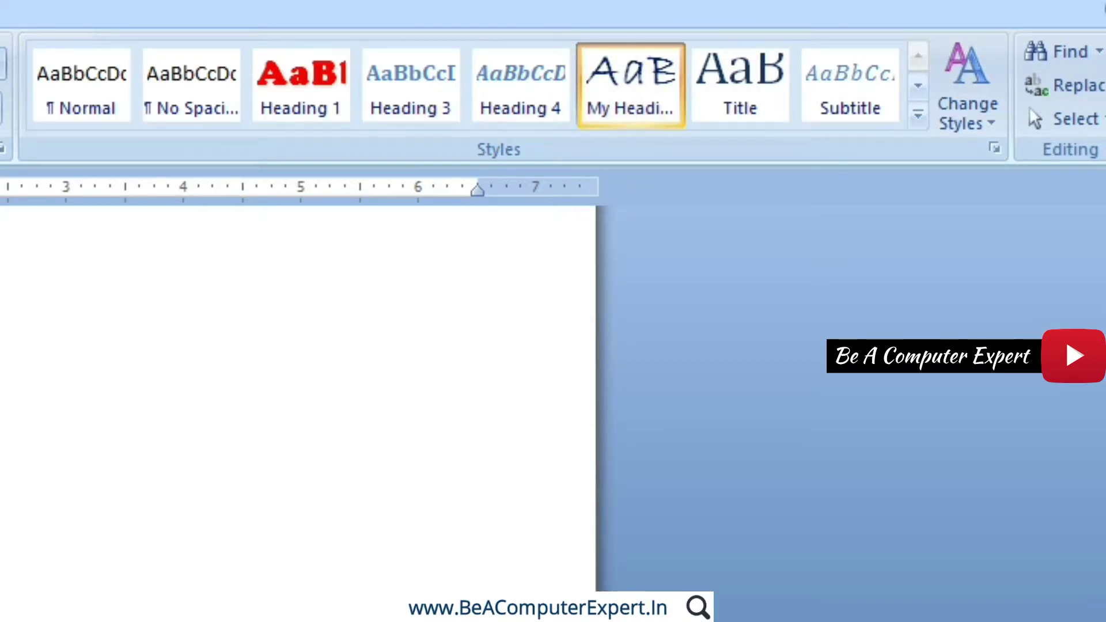
pyautogui.rightClick(620, 83)
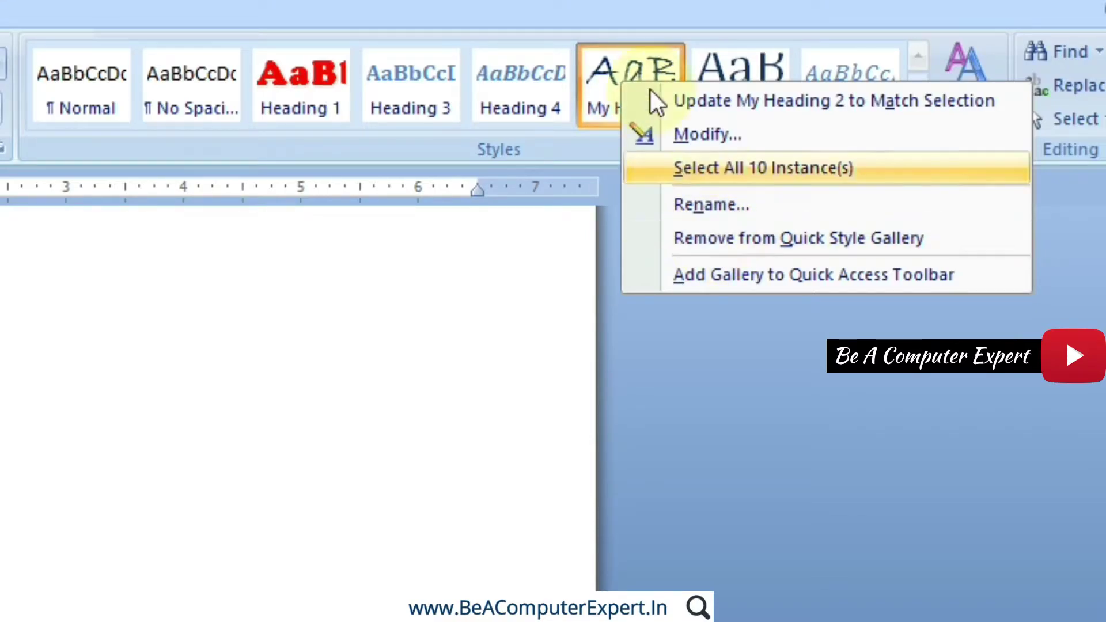
pyautogui.click(603, 9)
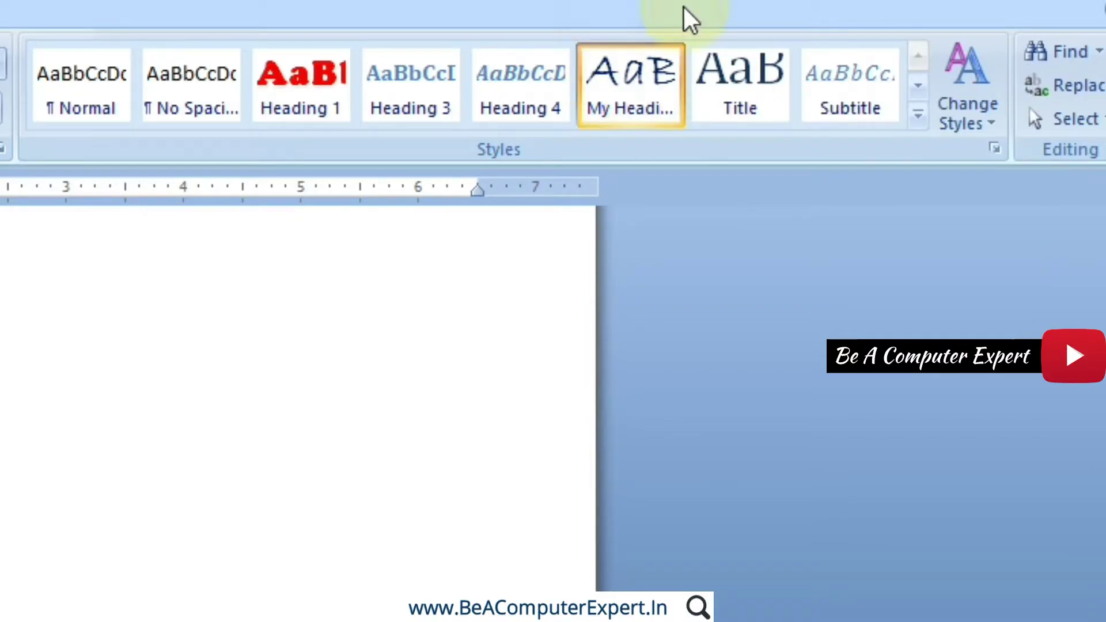
# Remove My Heading 2 from the Quick Style gallery so Title follows Heading 4
pyautogui.click(917, 118)
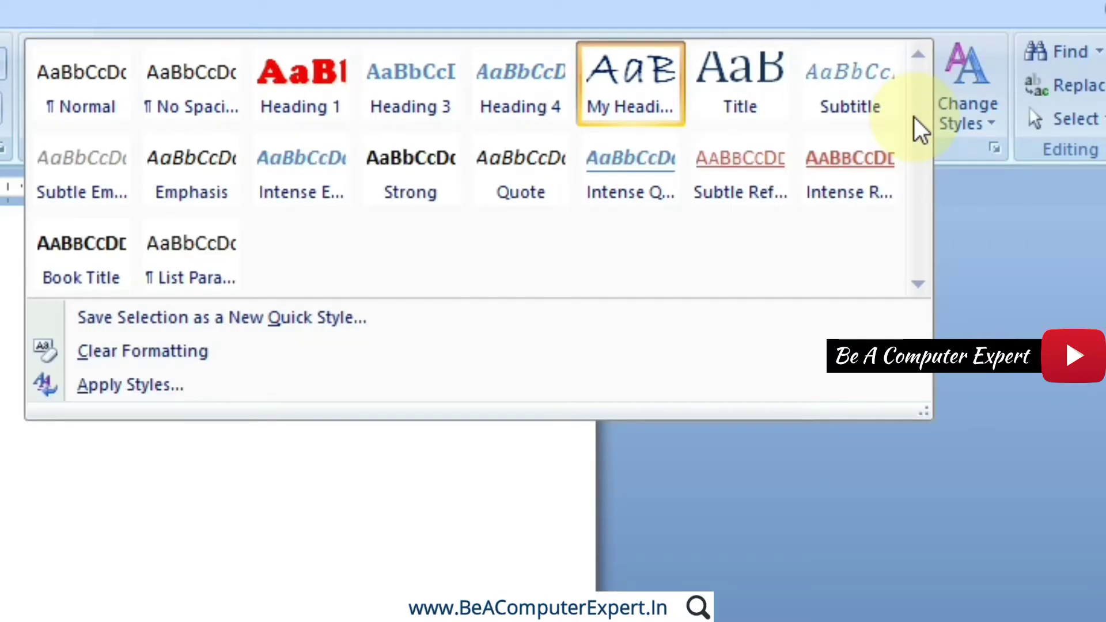
pyautogui.rightClick(599, 87)
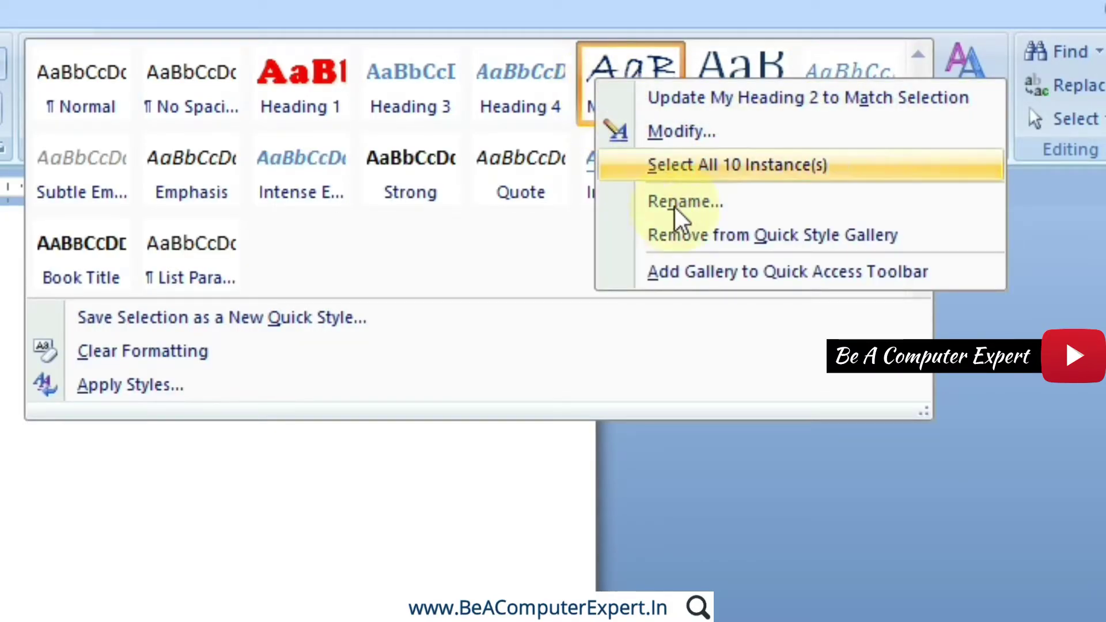
pyautogui.click(683, 253)
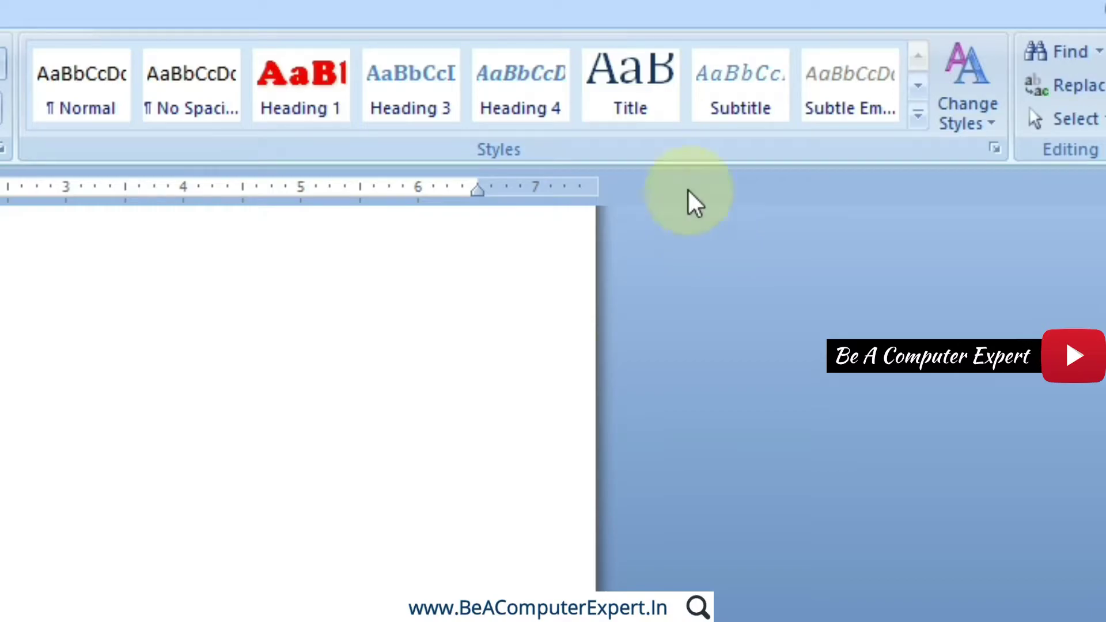
# Apply the Title style to the current paragraph and look at the Heading 3 style options
pyautogui.click(594, 95)
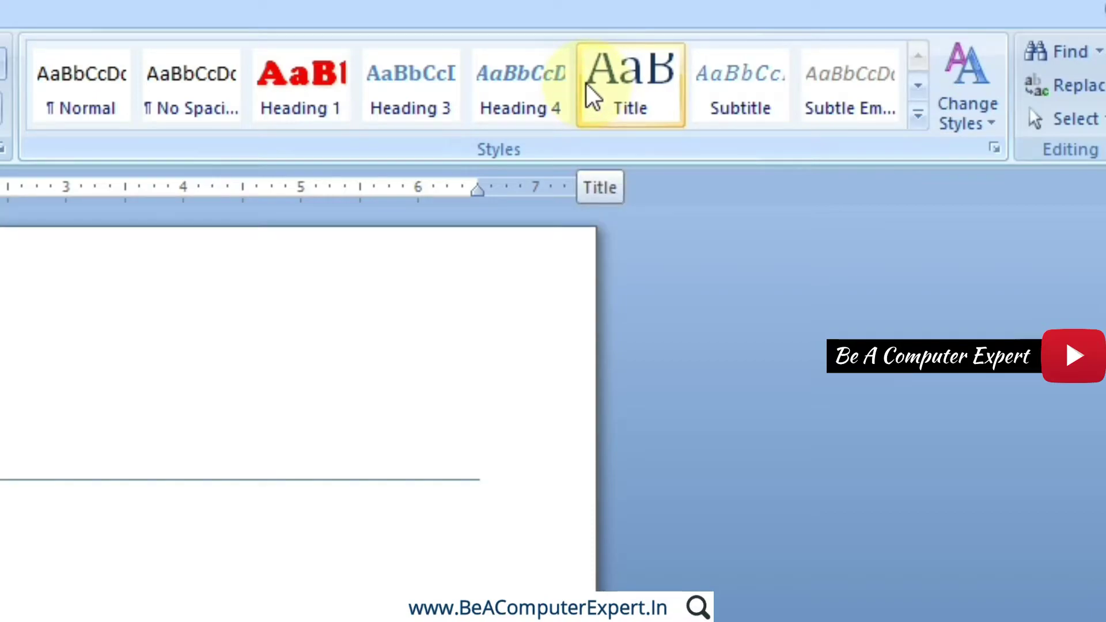
pyautogui.click(910, 118)
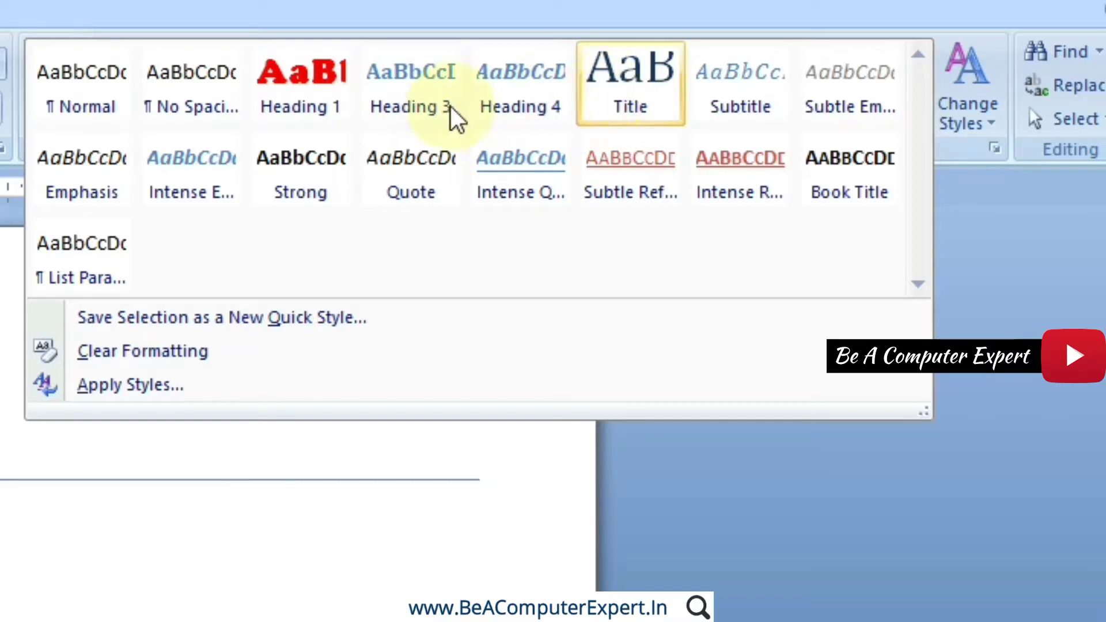
pyautogui.rightClick(386, 99)
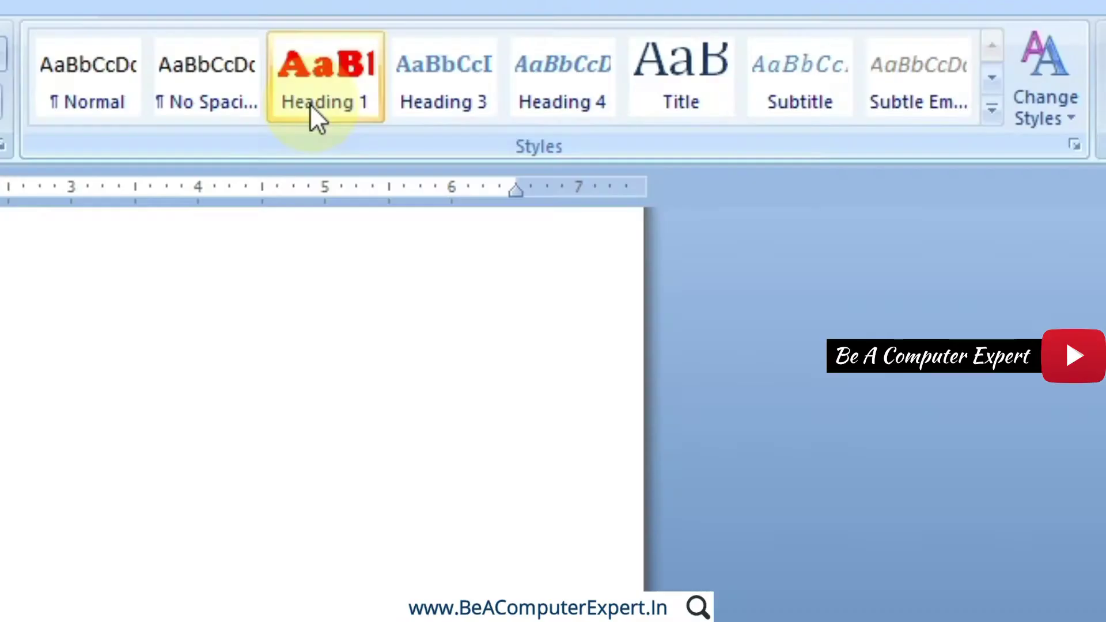
# Add the Quick Styles gallery to the Quick Access Toolbar from the Heading 4 options
pyautogui.click(993, 109)
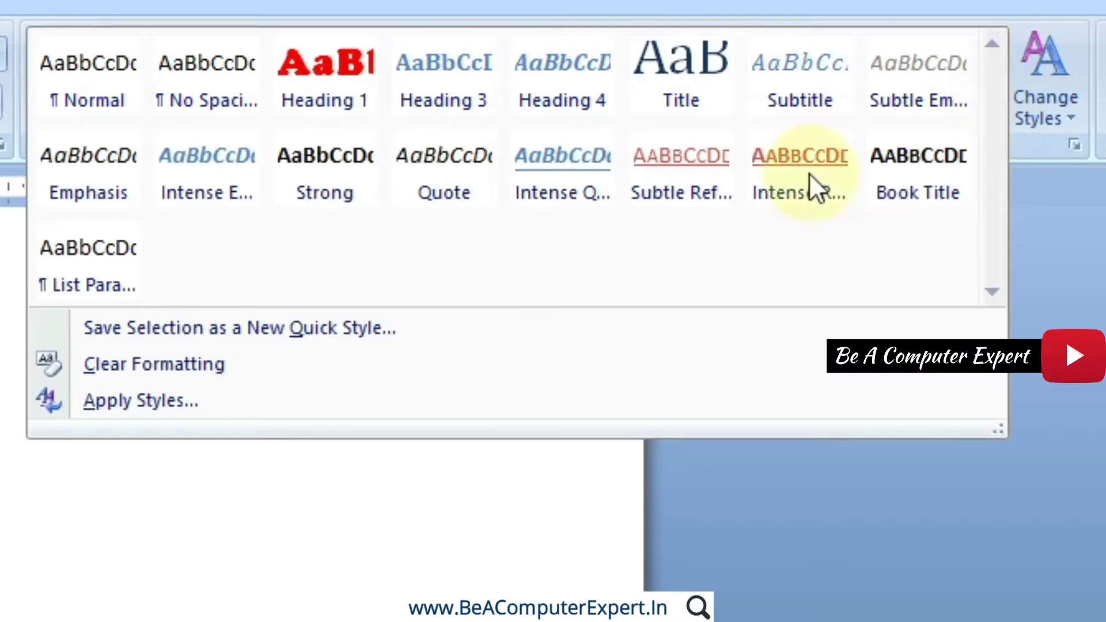
pyautogui.rightClick(511, 238)
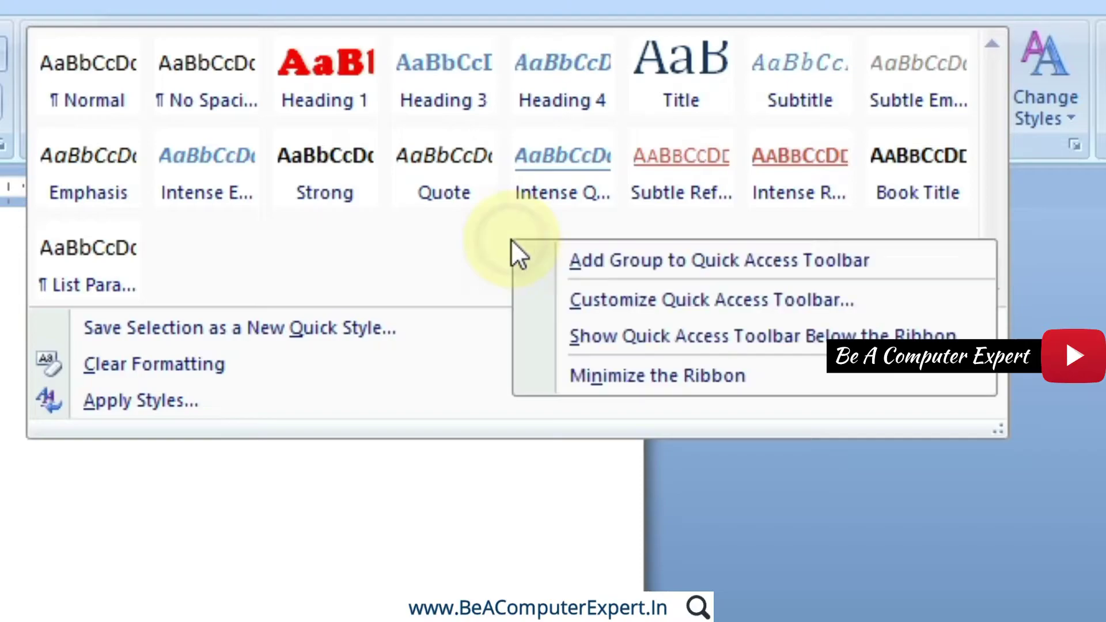
pyautogui.rightClick(558, 67)
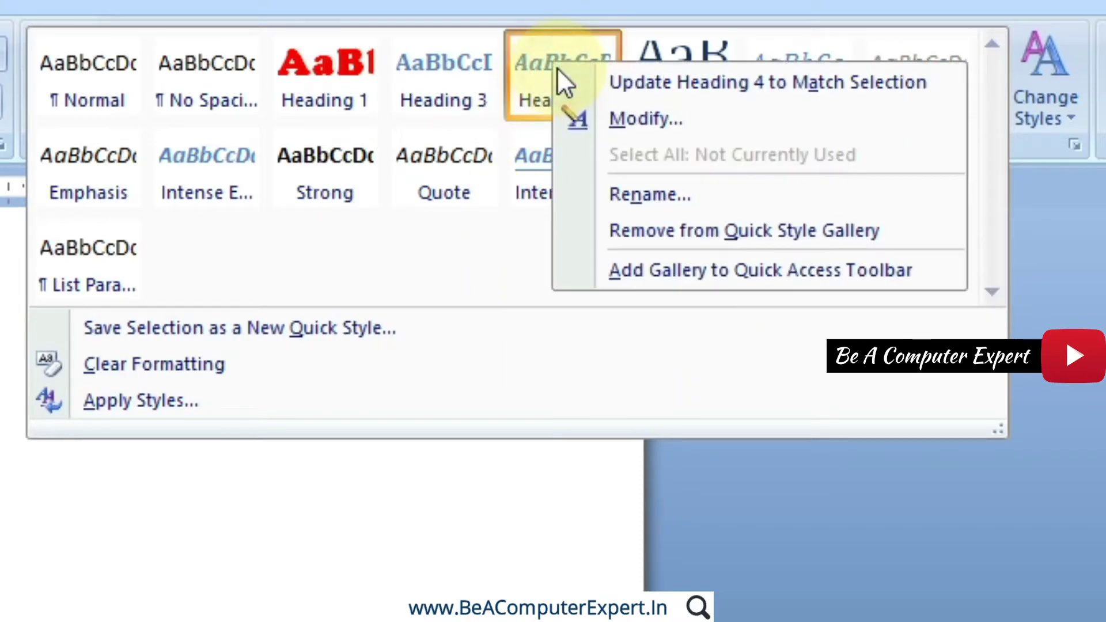
pyautogui.click(641, 276)
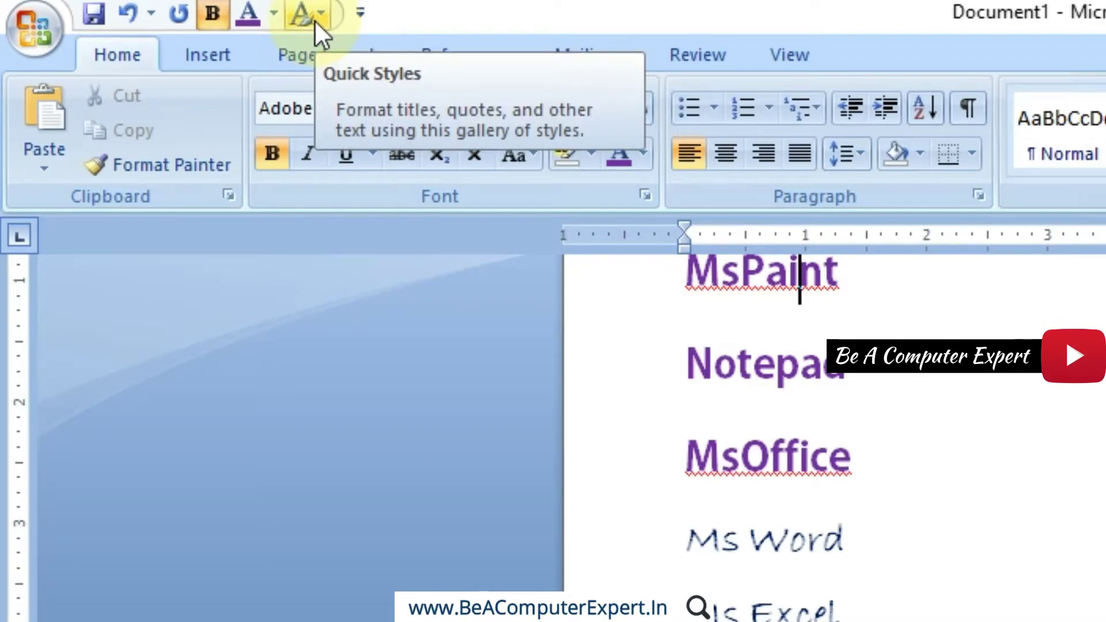
# Try the new Quick Styles shortcut, then remove it from the Quick Access Toolbar
pyautogui.click(320, 16)
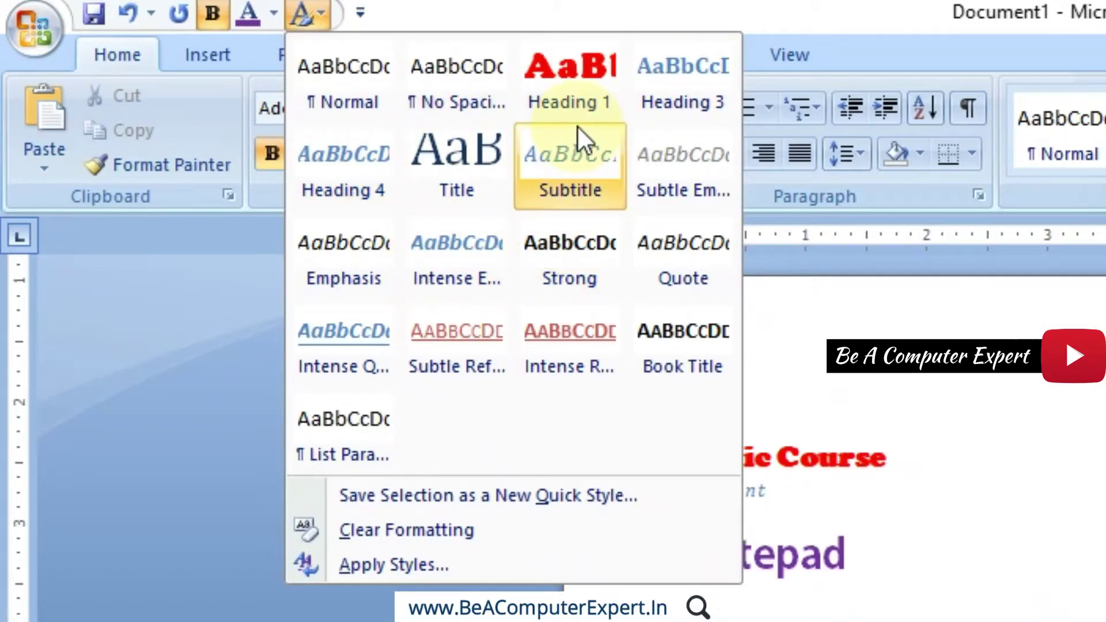
pyautogui.click(839, 22)
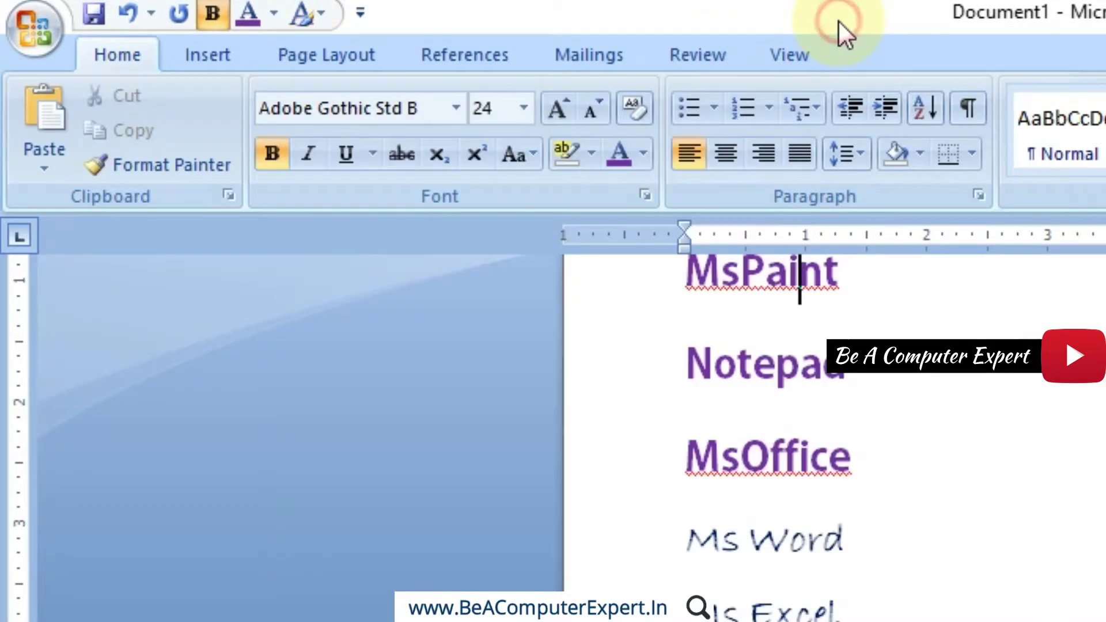
pyautogui.rightClick(320, 15)
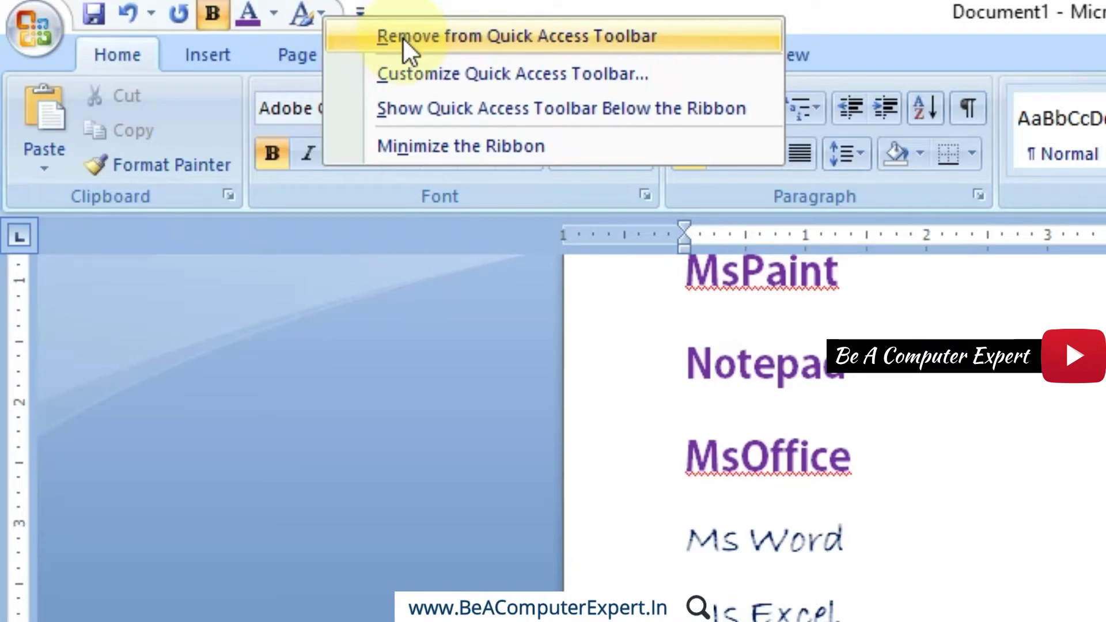
pyautogui.click(402, 37)
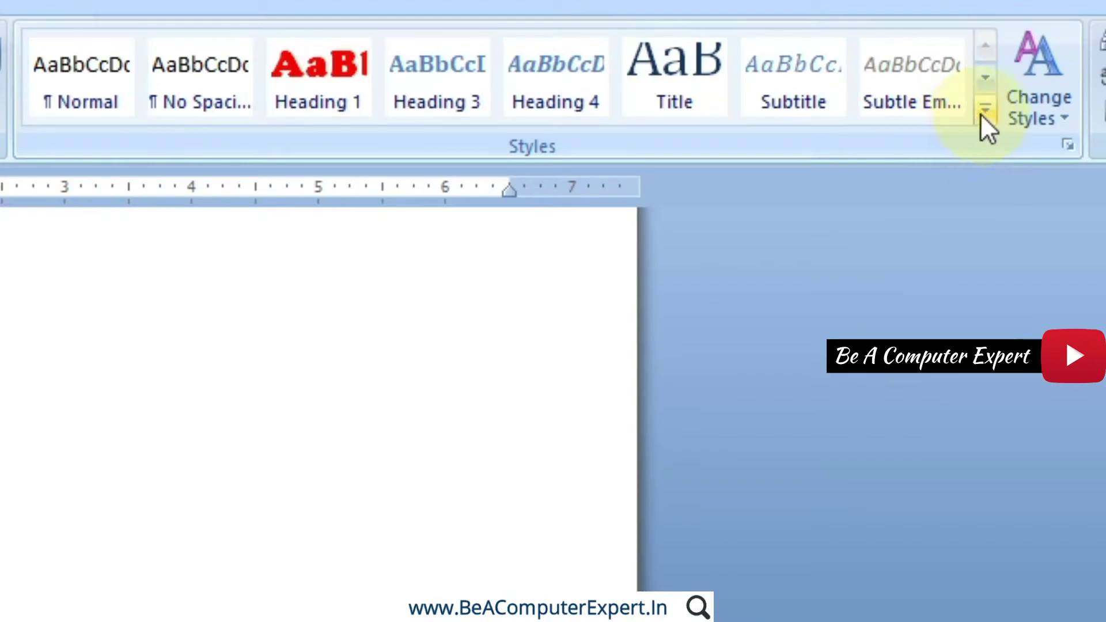
# Check the Title style options, then close the expanded styles gallery
pyautogui.rightClick(670, 68)
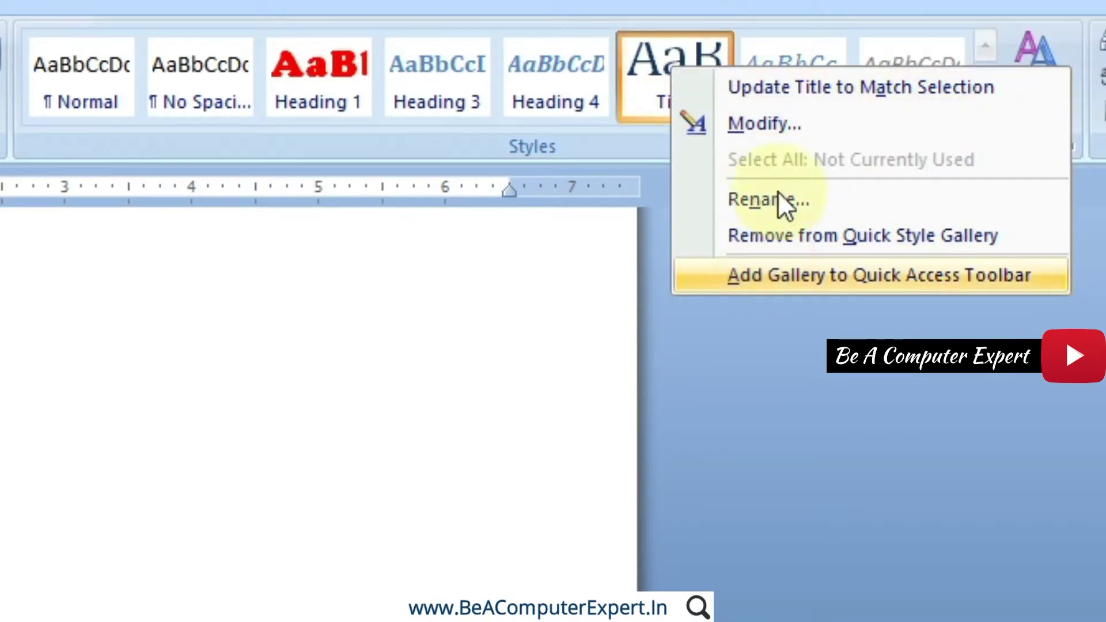
pyautogui.press('Escape')
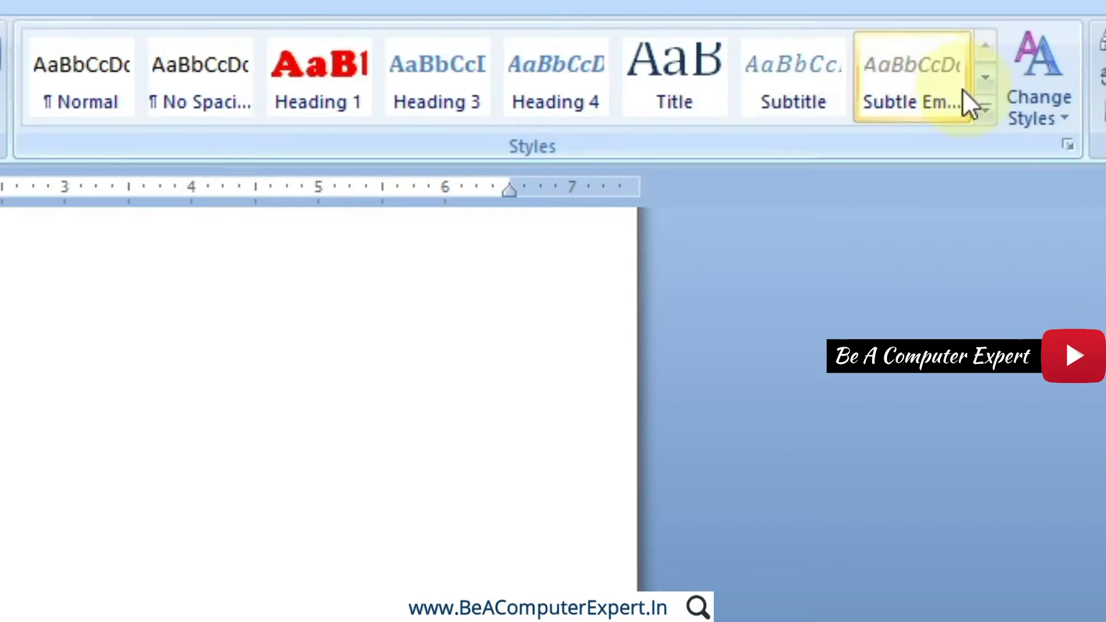
pyautogui.click(983, 113)
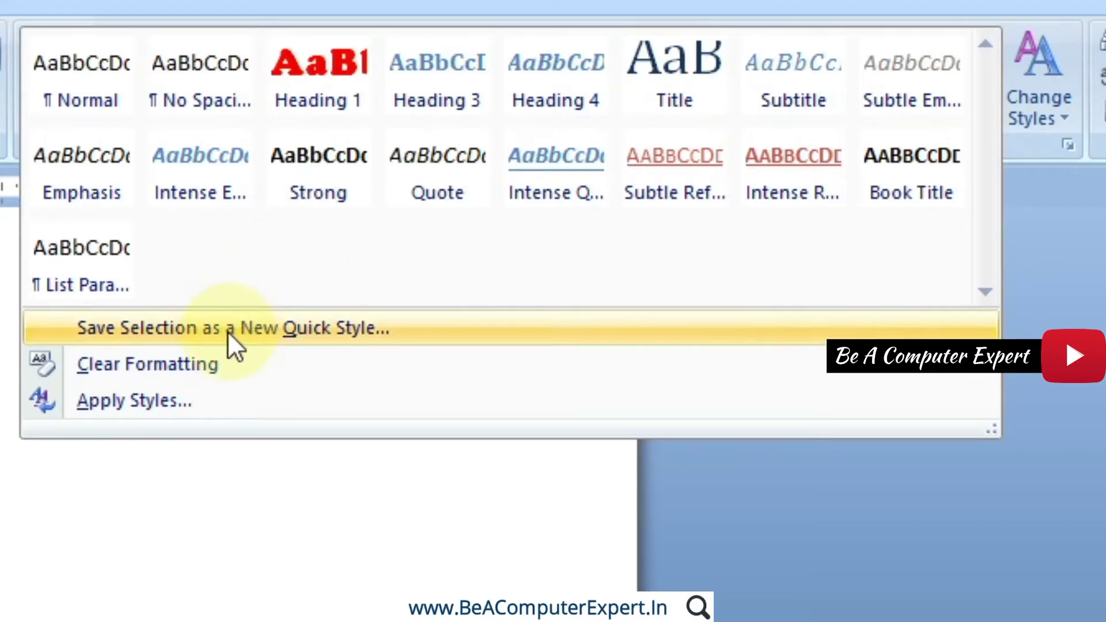
pyautogui.moveTo(233, 327)
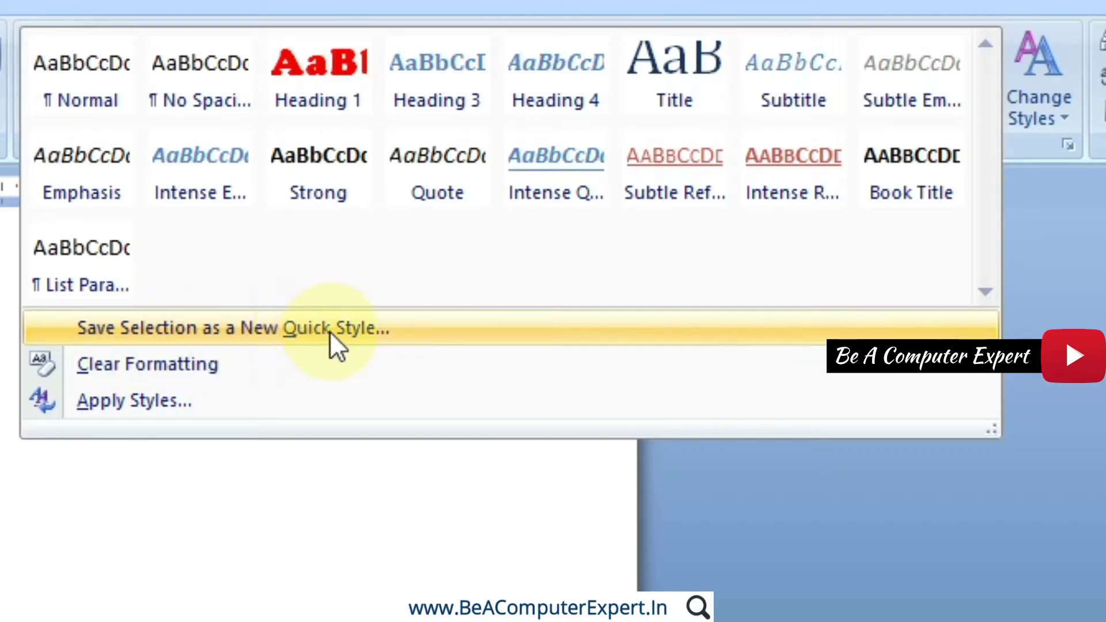
pyautogui.click(295, 329)
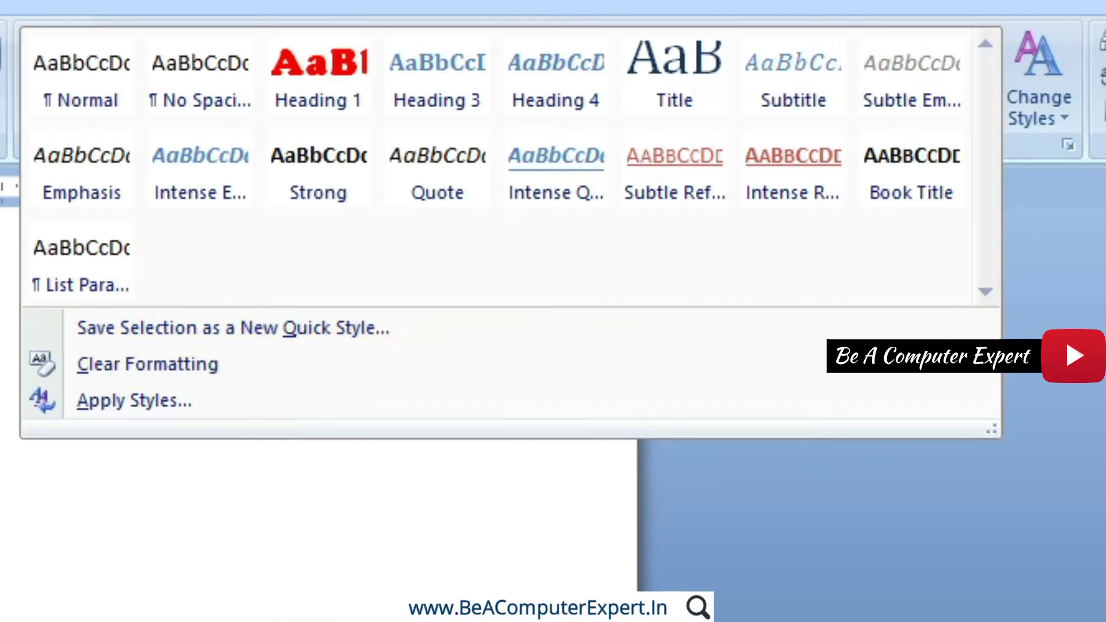
# Select the purple word Internet in the course list
pyautogui.scroll(-5, 466, 311)
pyautogui.scroll(-4, 465, 311)
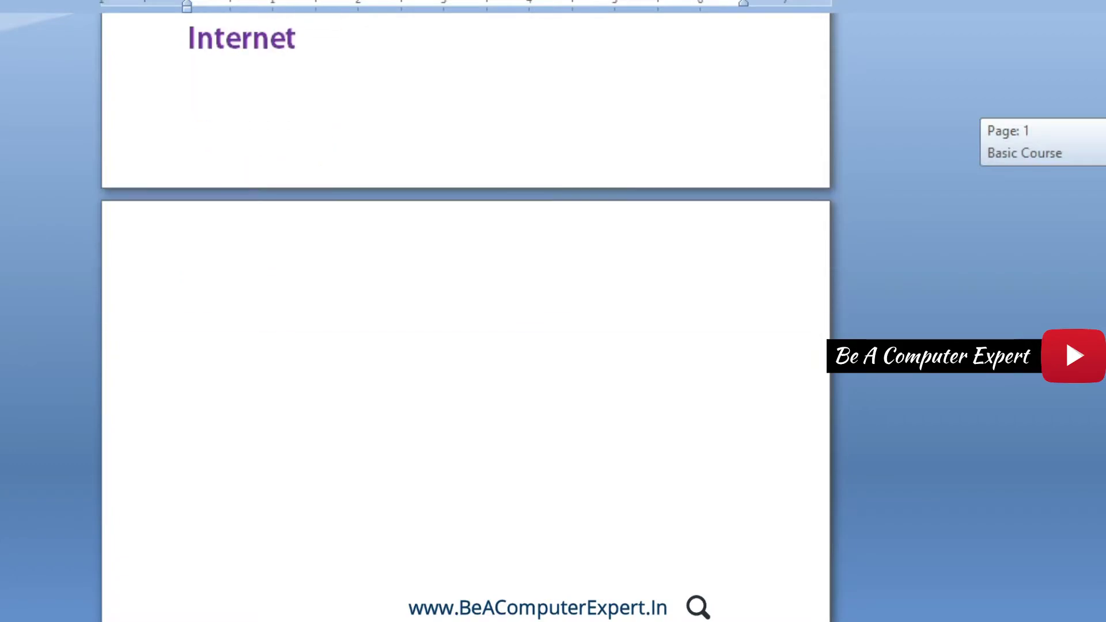
pyautogui.scroll(4, 465, 311)
pyautogui.scroll(5, 466, 311)
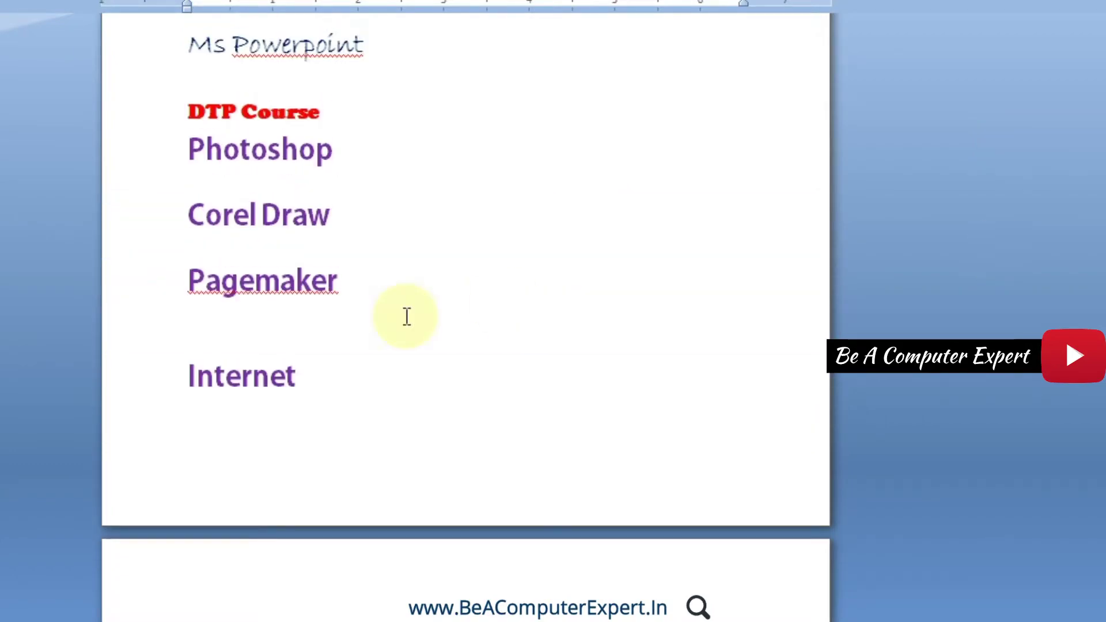
pyautogui.click(303, 364)
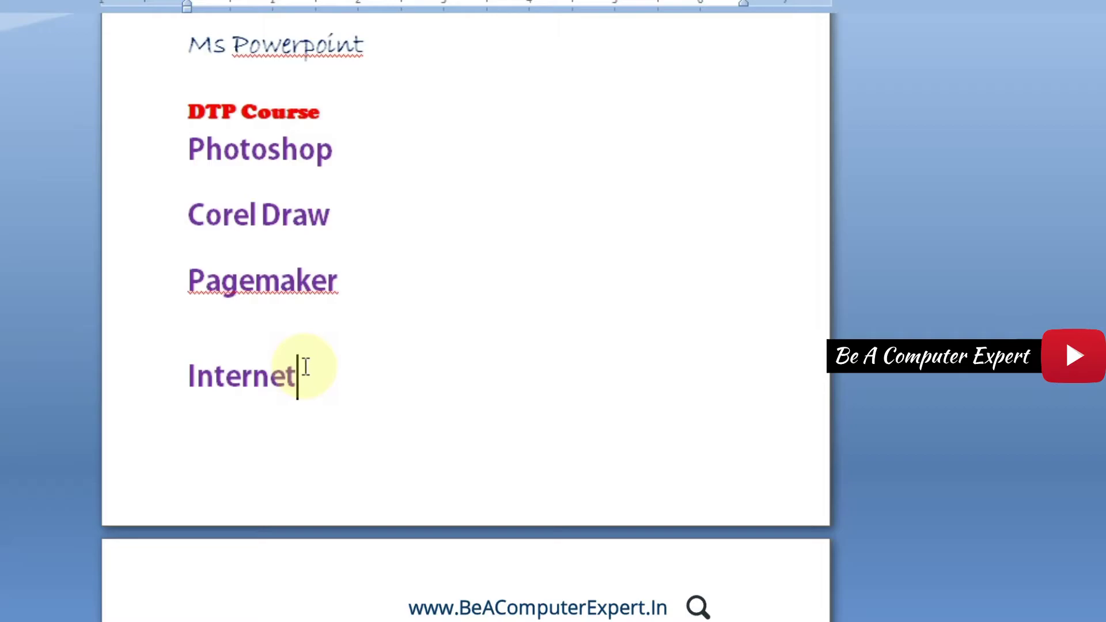
pyautogui.moveTo(302, 367); pyautogui.dragTo(189, 375)
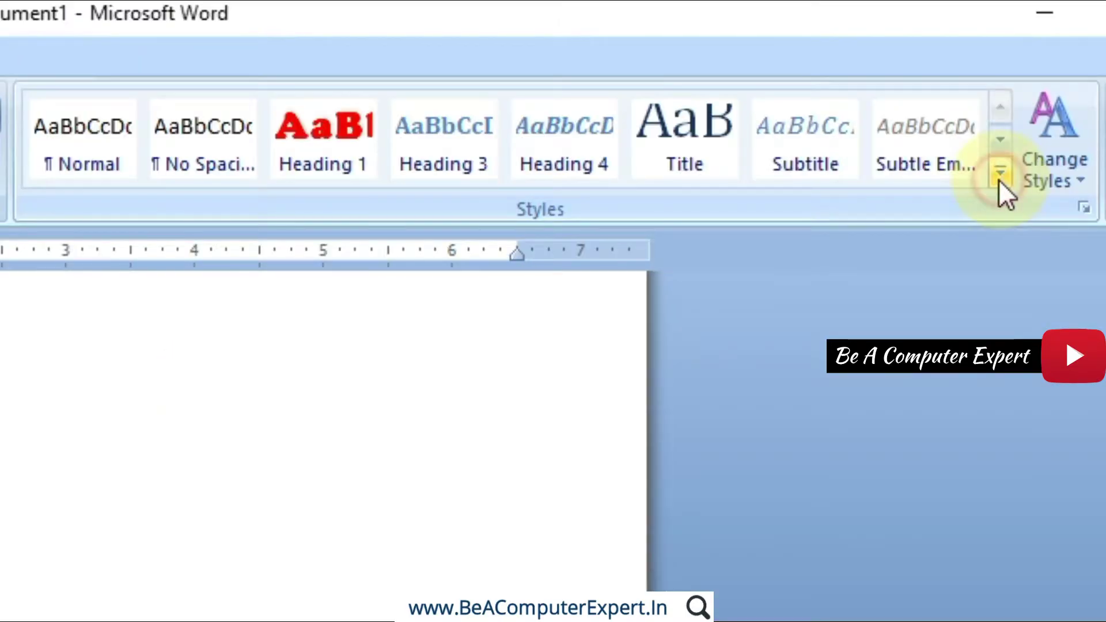
# Start saving Internet's formatting as a quick style named Purple, then cancel the full settings
pyautogui.click(1000, 176)
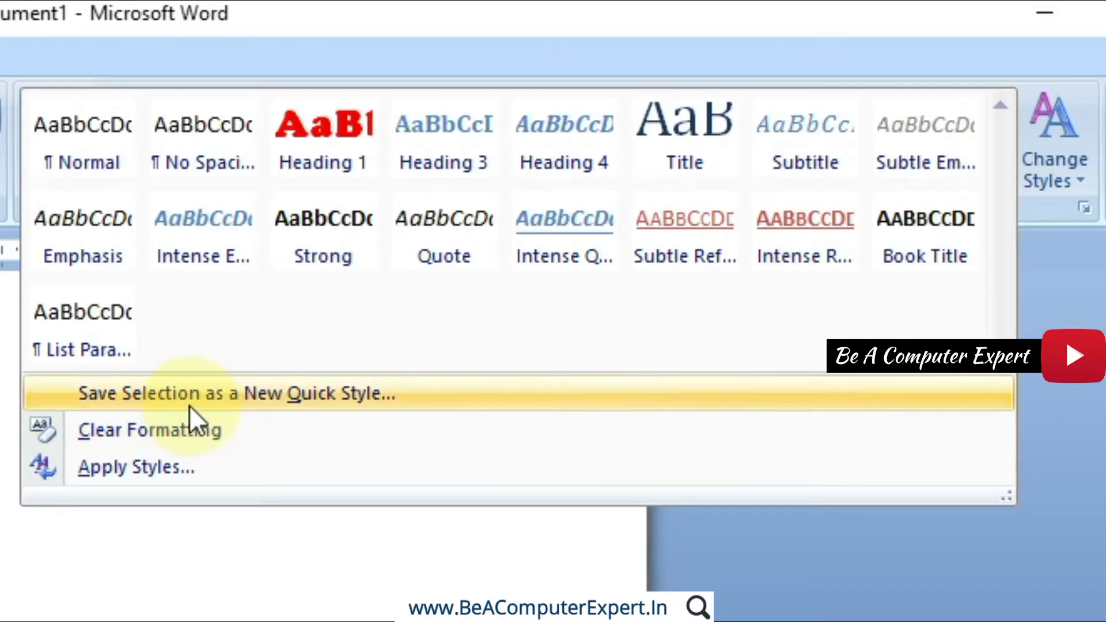
pyautogui.moveTo(237, 393)
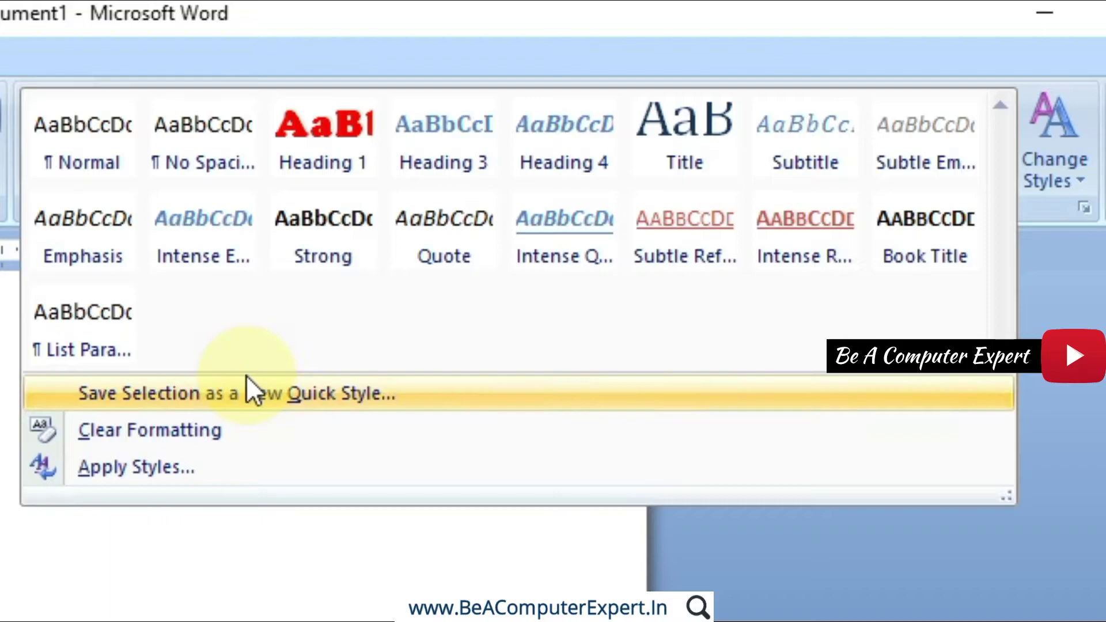
pyautogui.click(224, 395)
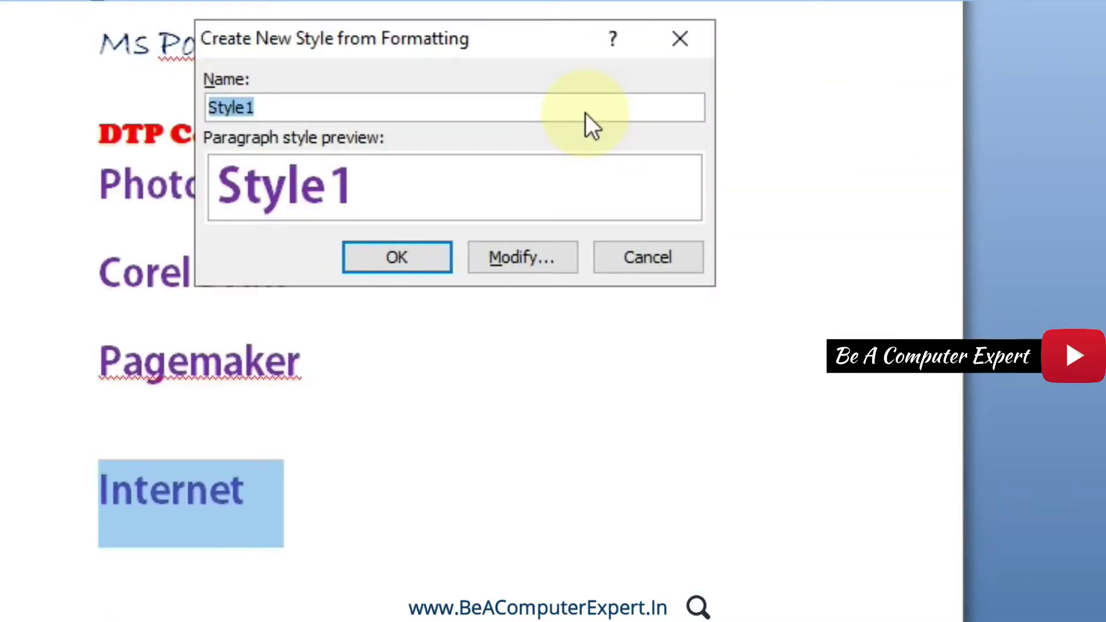
pyautogui.press('Home')
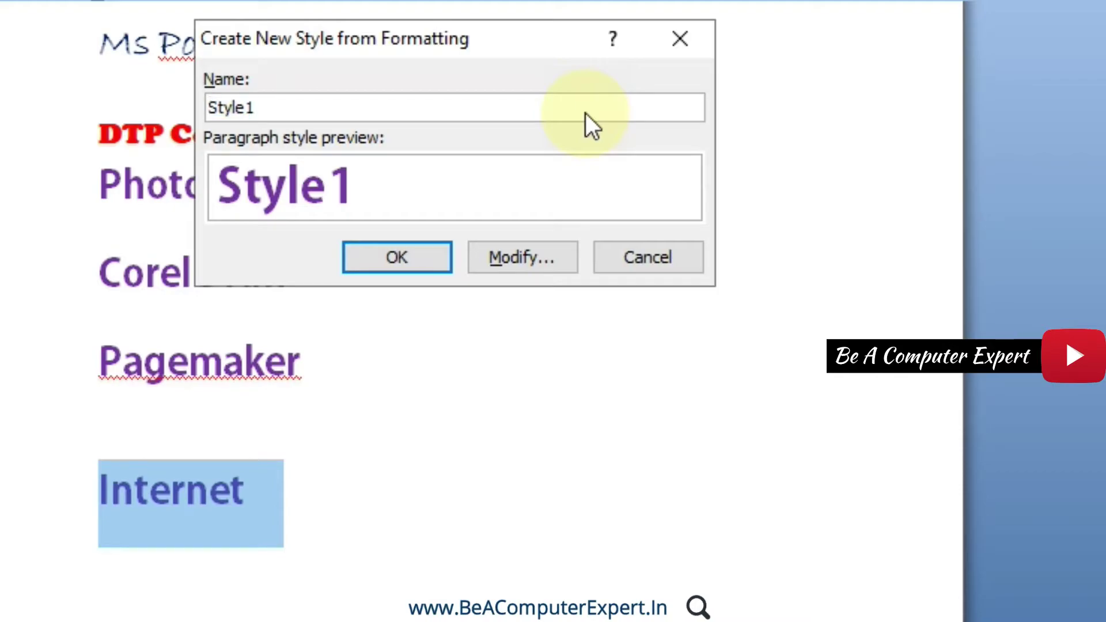
pyautogui.write('Pur')
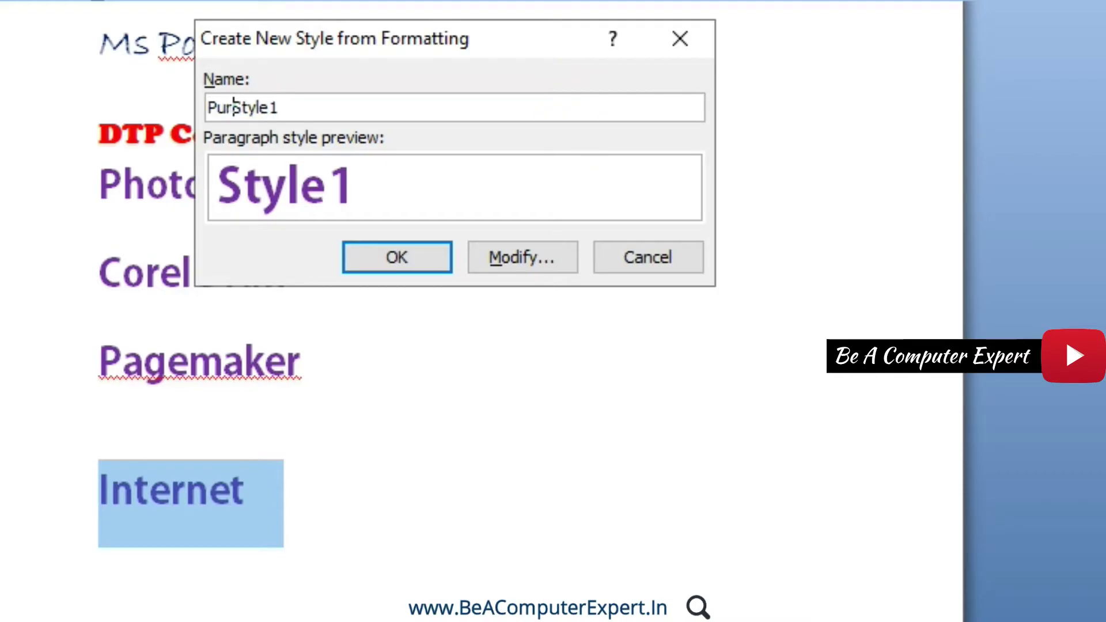
pyautogui.write('ple s')
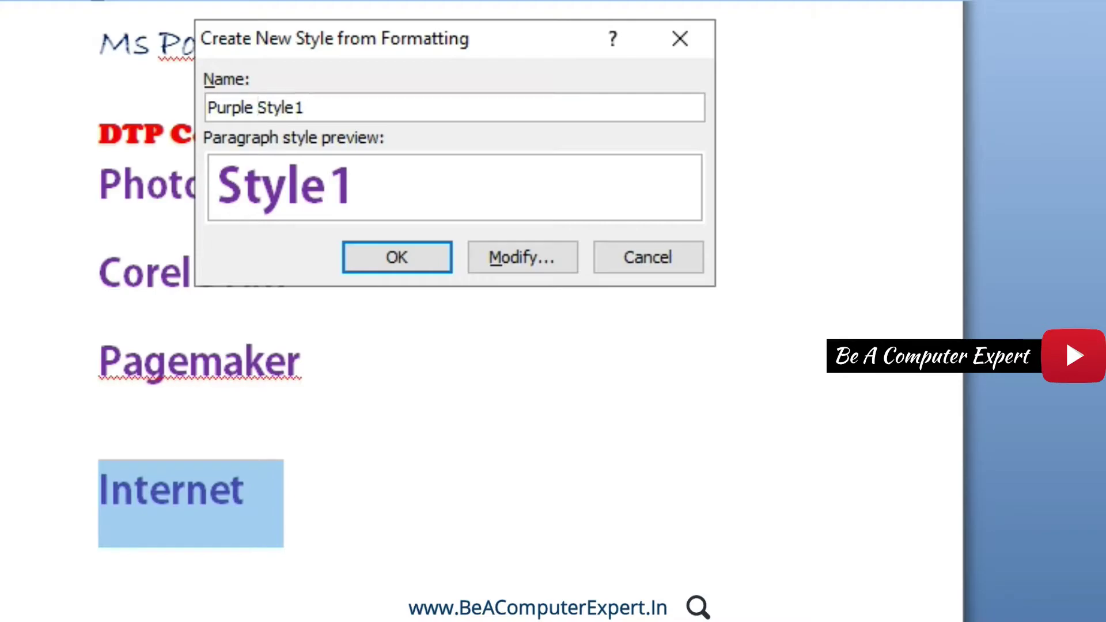
pyautogui.click(532, 260)
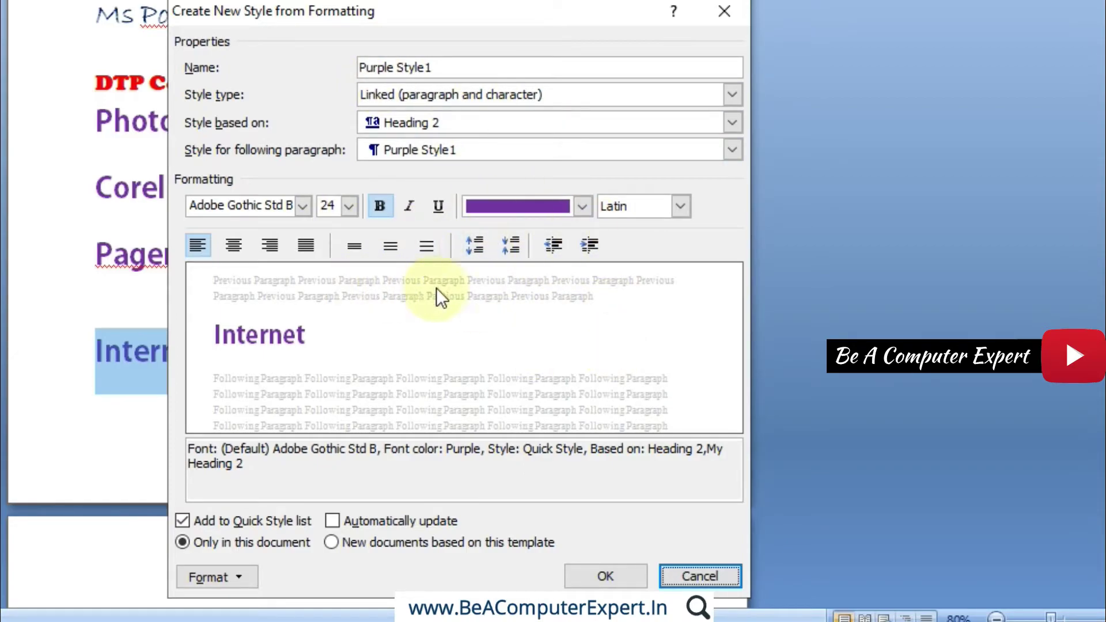
pyautogui.click(725, 571)
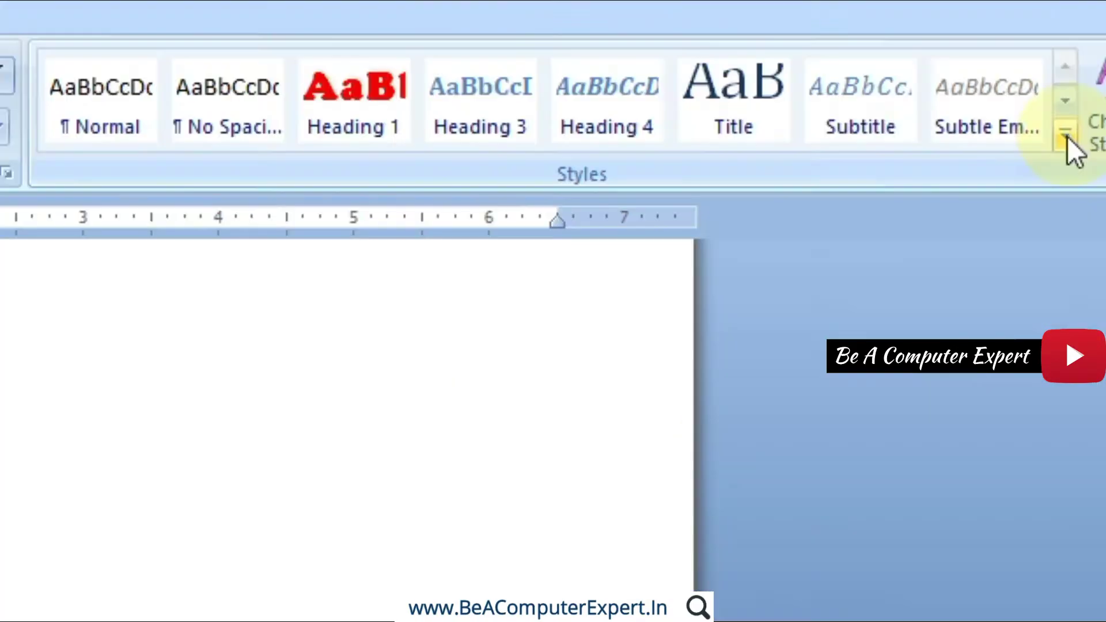
# Save the selection as the new quick style 'Purple Style1' and deselect Internet
pyautogui.click(1067, 133)
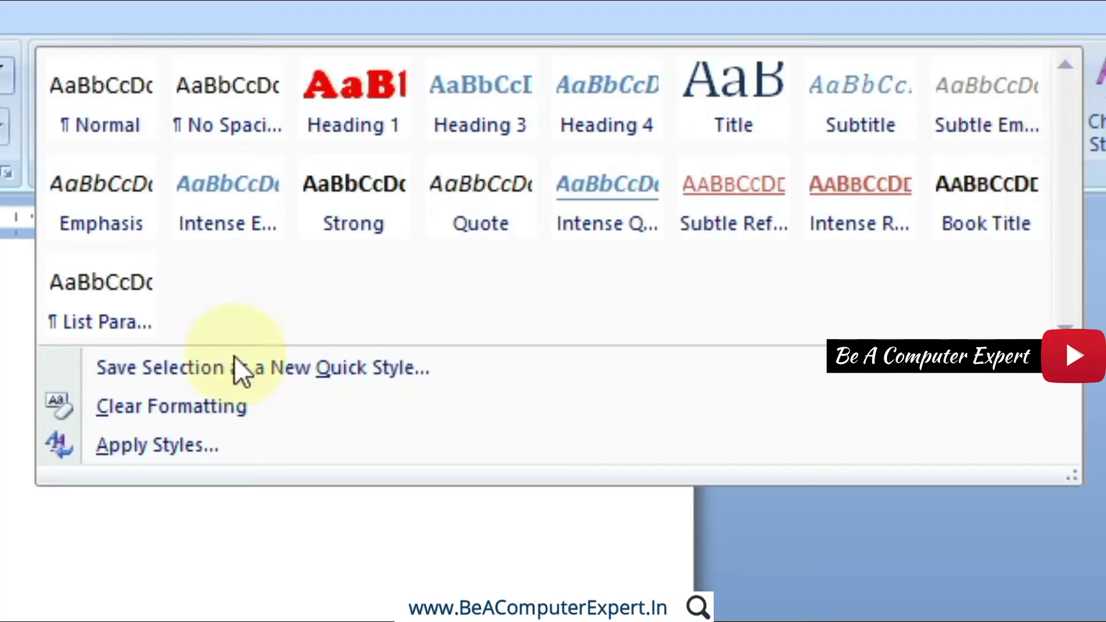
pyautogui.click(184, 362)
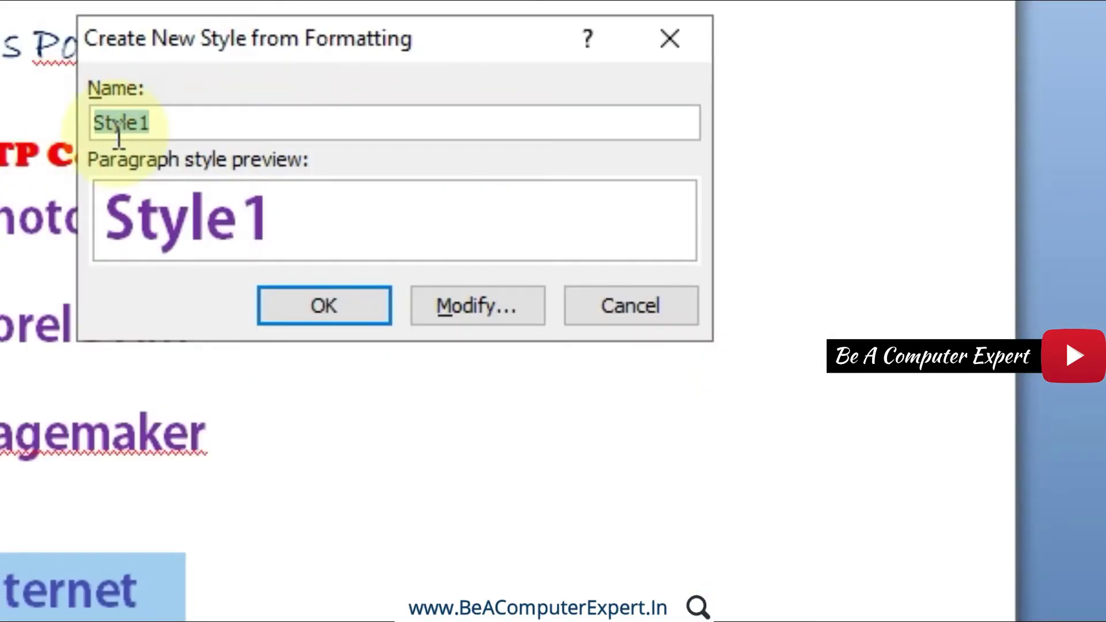
pyautogui.click(94, 122)
pyautogui.write('Purple')
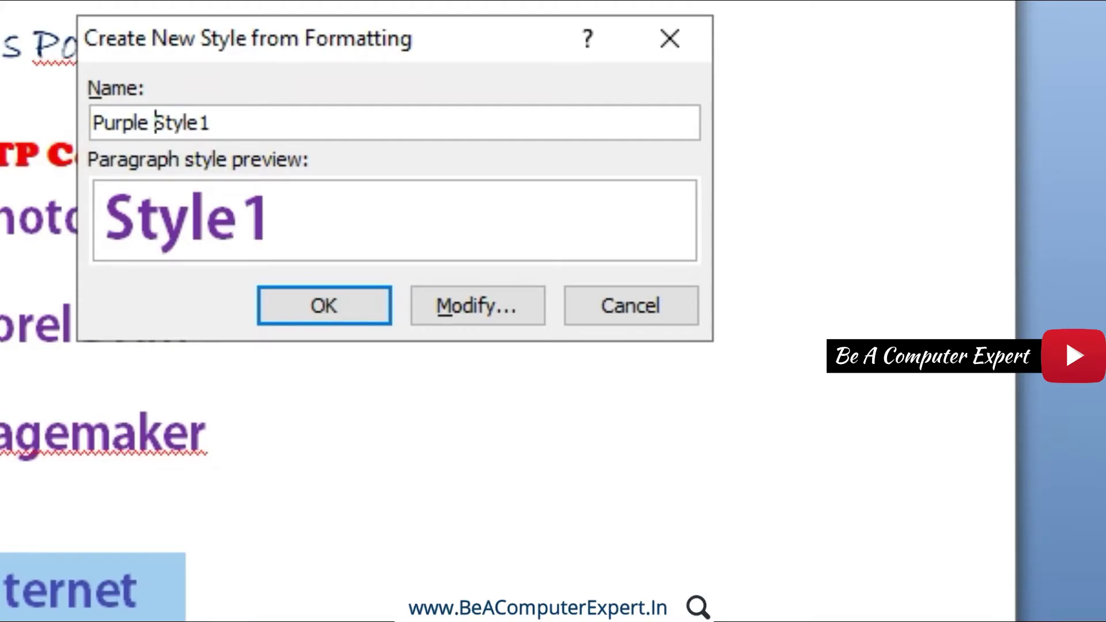
pyautogui.click(299, 304)
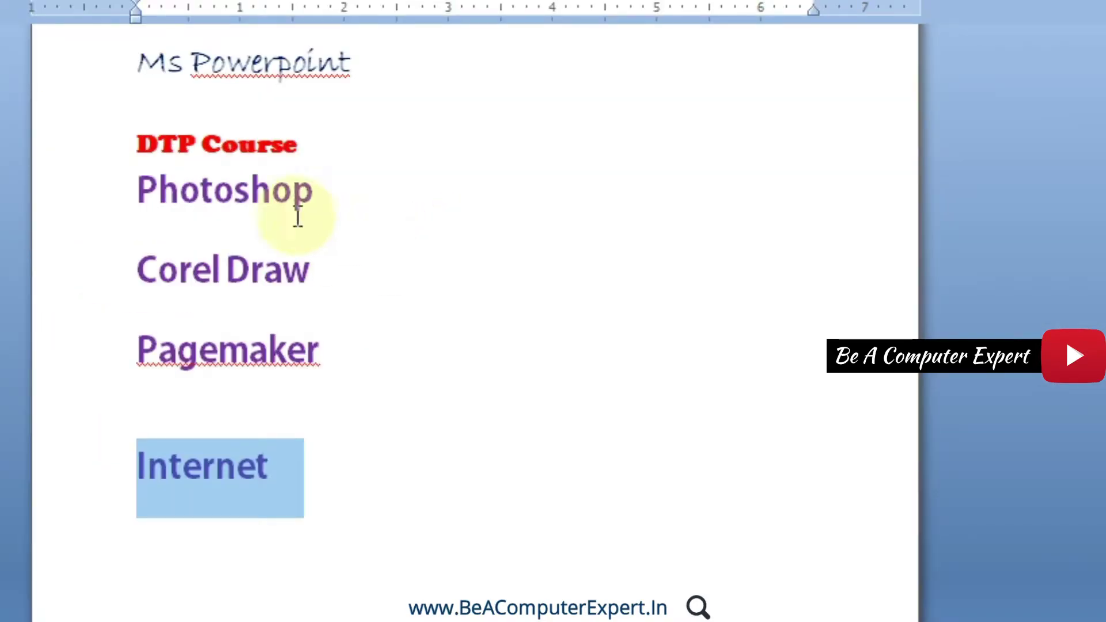
pyautogui.click(582, 138)
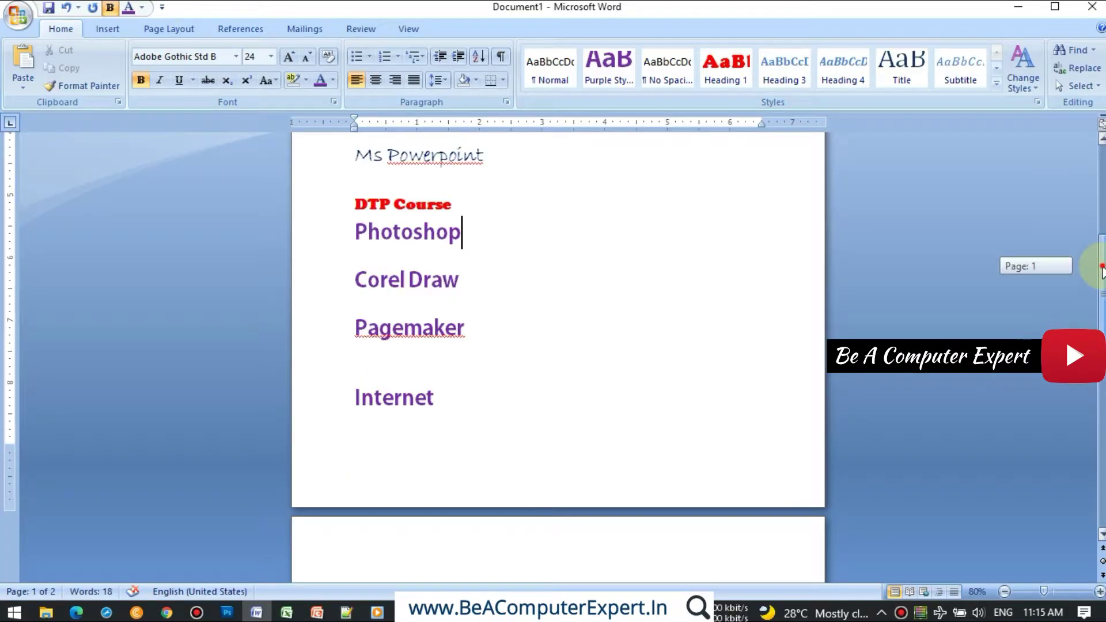
# Apply Purple Style1 to the Ms Word, Ms Excel and Ms Powerpoint lines, briefly trying Heading 3 and 4
pyautogui.moveTo(1102, 288); pyautogui.dragTo(1101, 207)
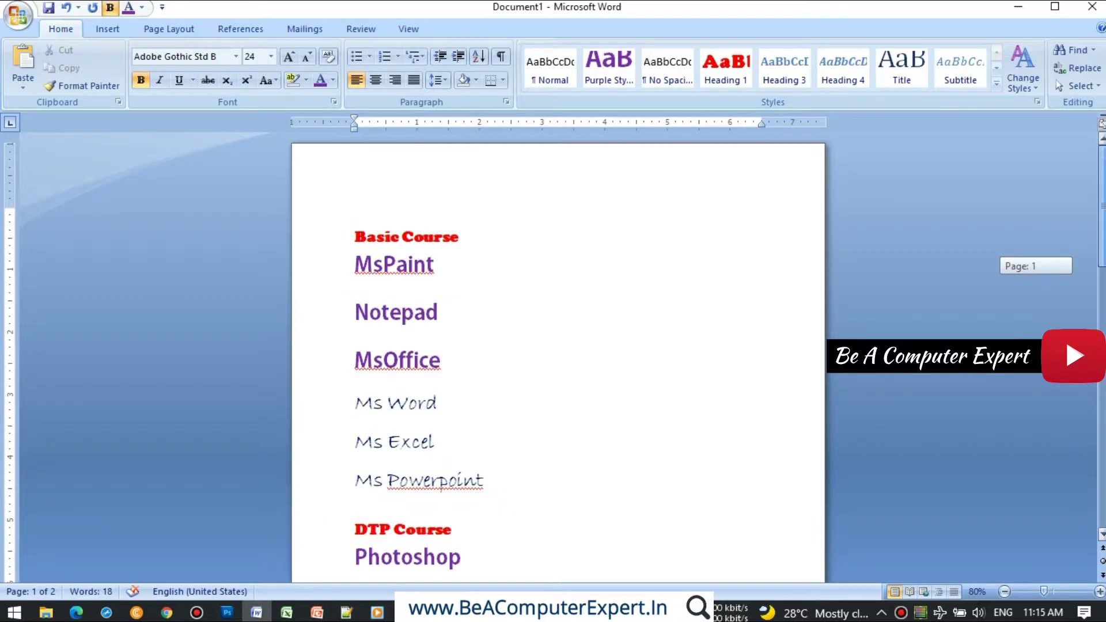
pyautogui.click(434, 237)
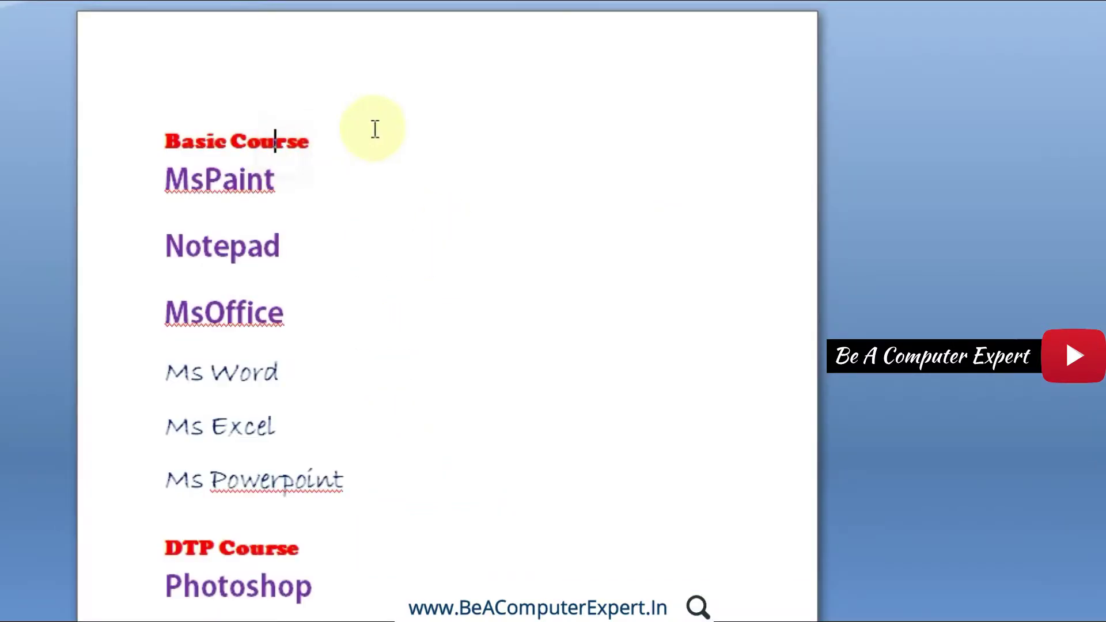
pyautogui.moveTo(356, 472); pyautogui.dragTo(201, 394)
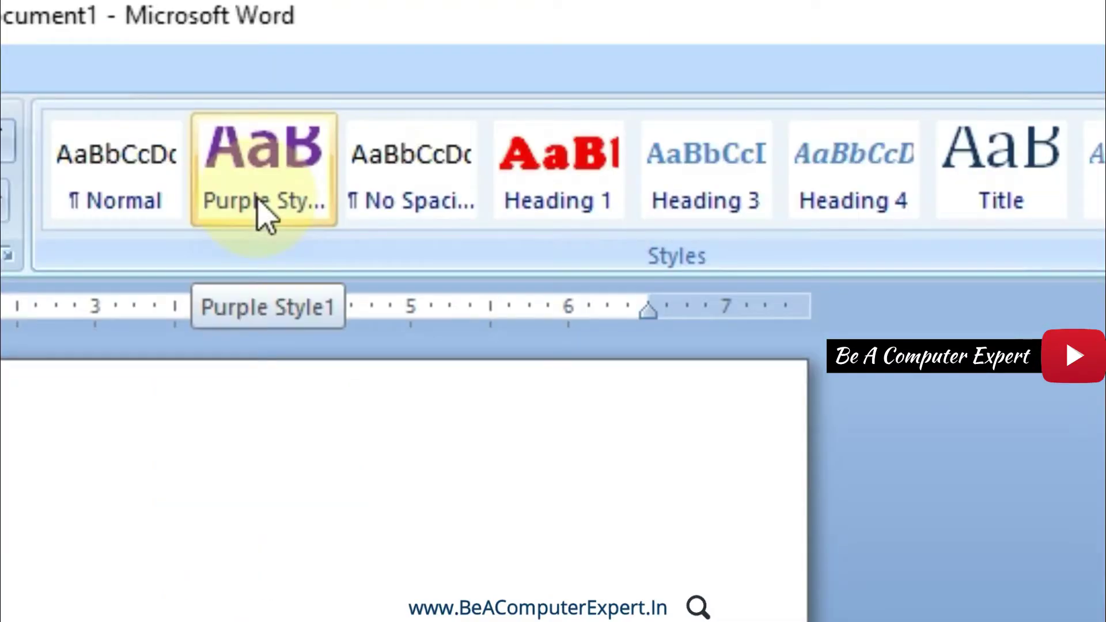
pyautogui.click(259, 196)
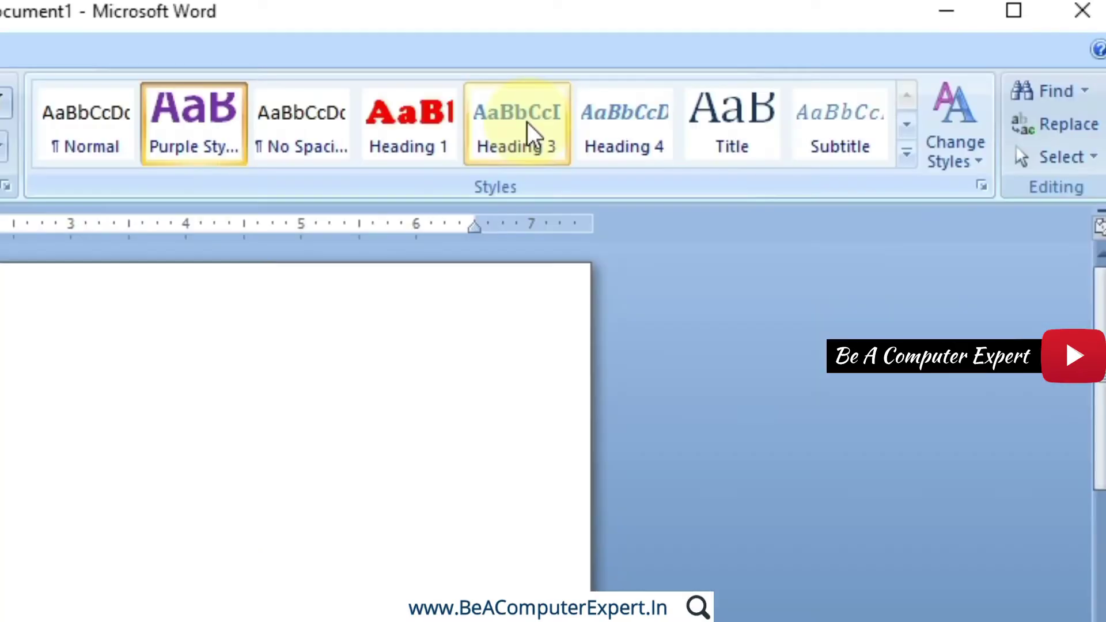
pyautogui.click(527, 130)
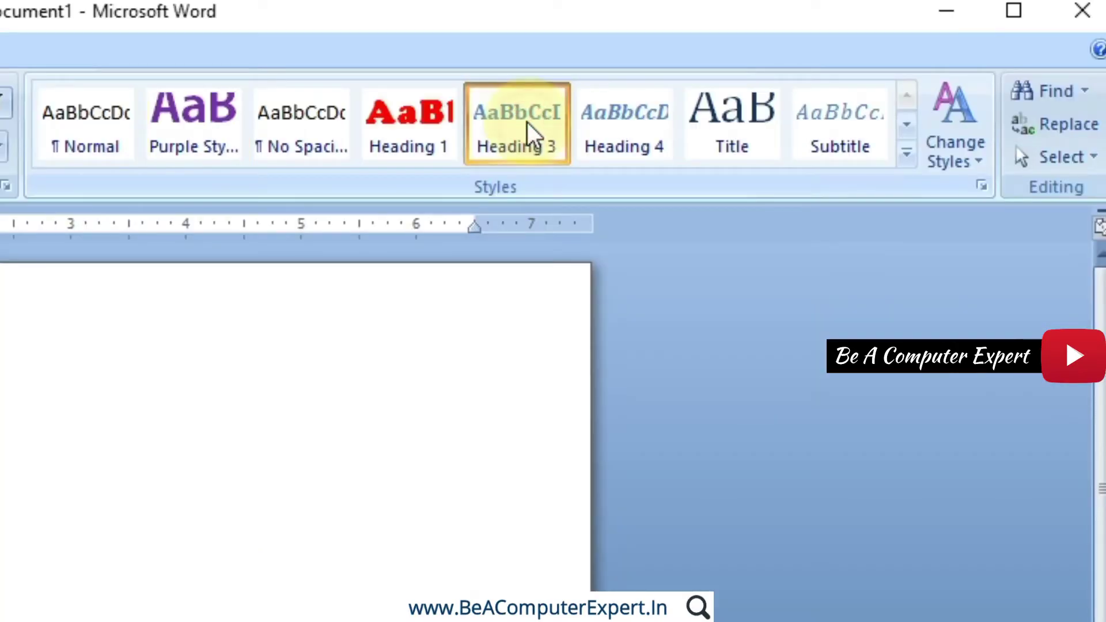
pyautogui.click(629, 135)
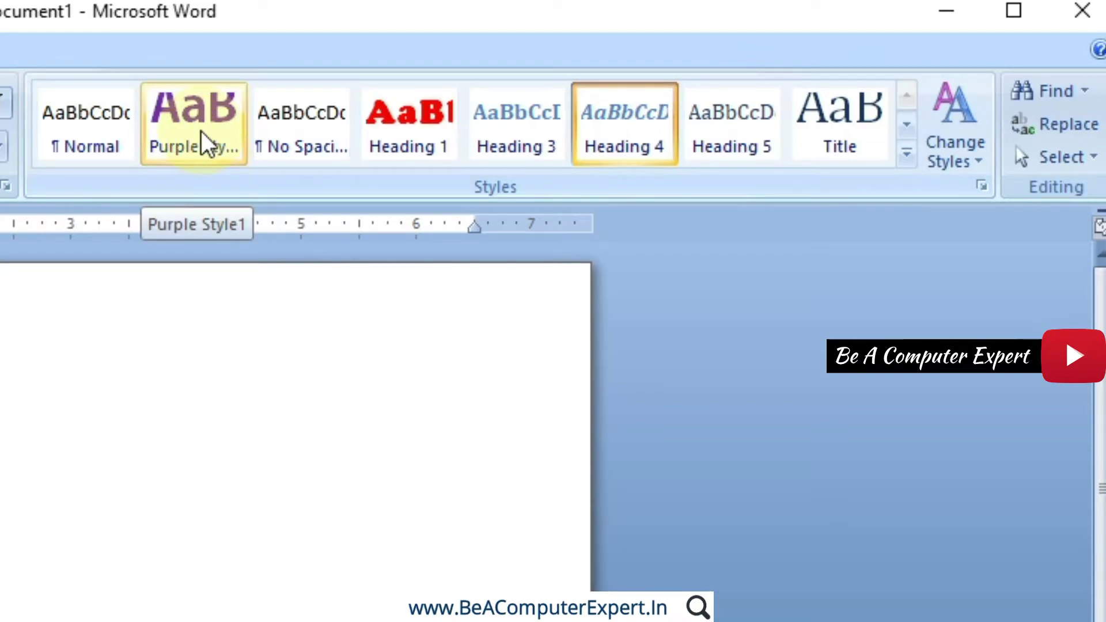
pyautogui.click(204, 143)
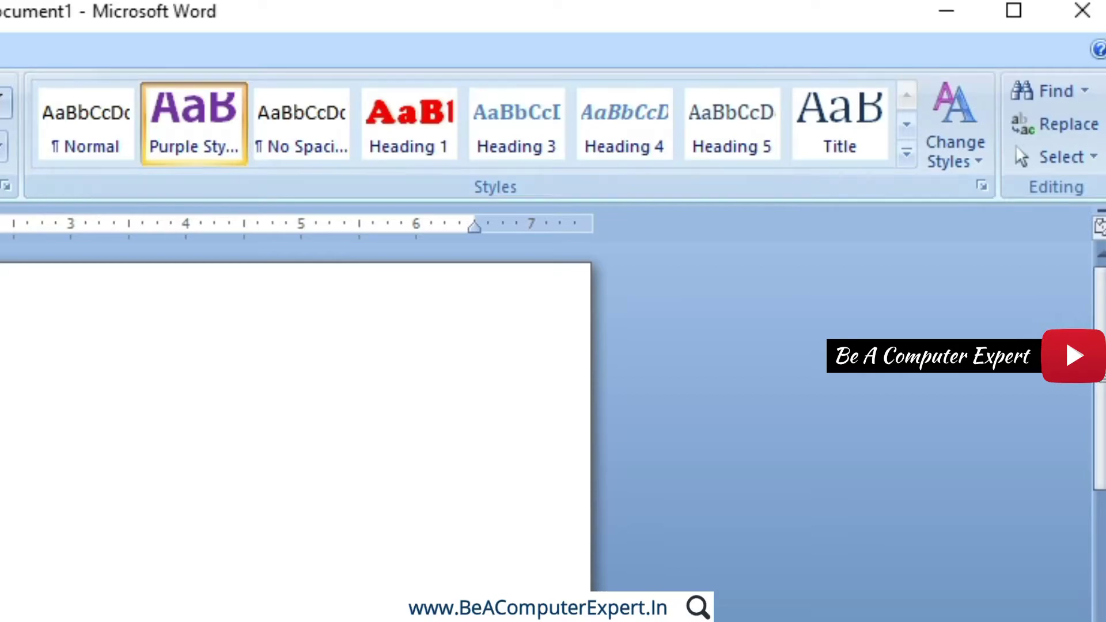
pyautogui.click(906, 154)
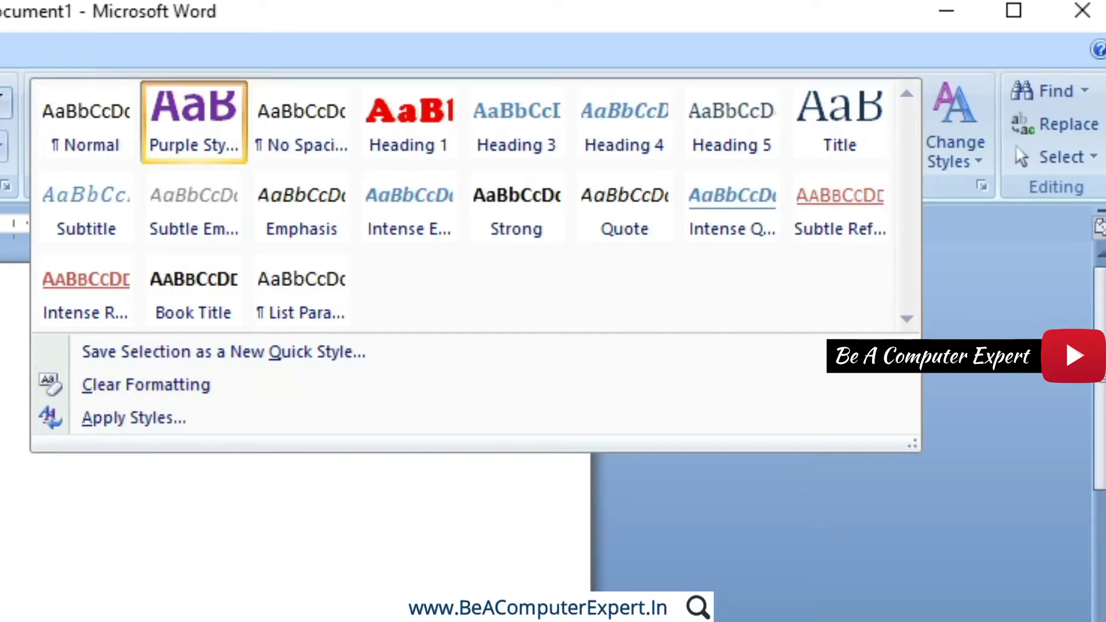
# Clear all formatting from the MsPaint line
pyautogui.click(407, 534)
pyautogui.click(289, 339)
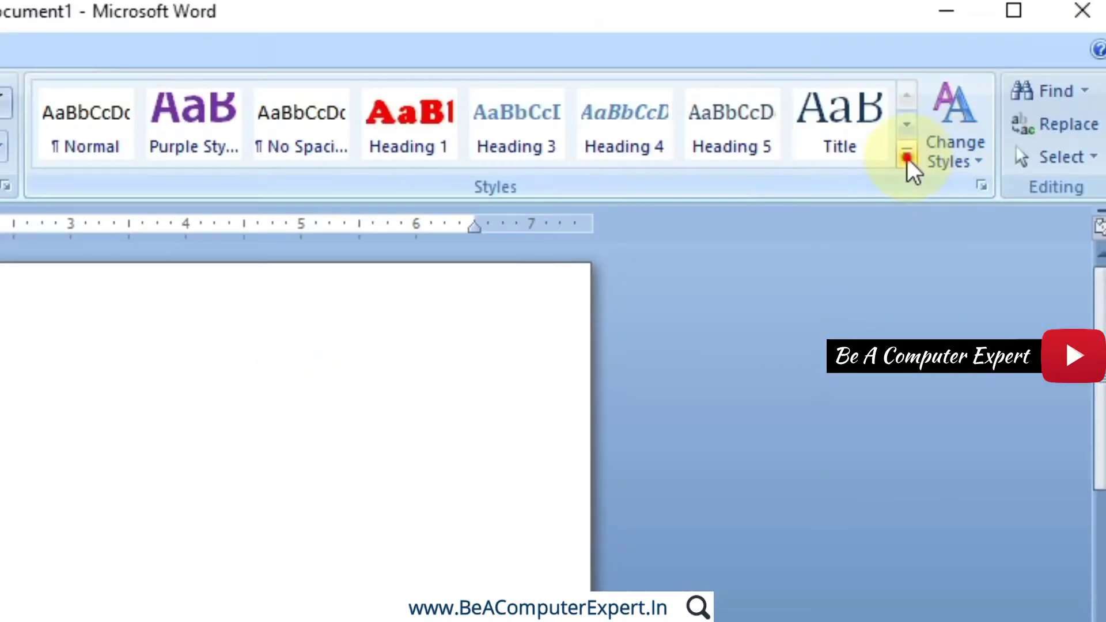
pyautogui.click(908, 155)
pyautogui.click(240, 386)
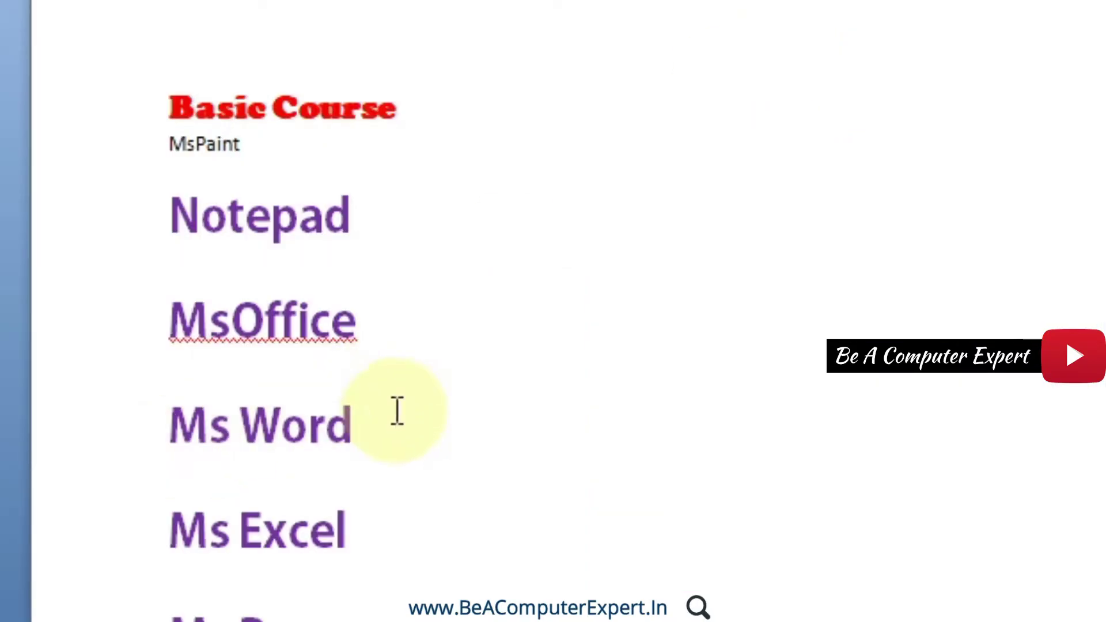
# Clear formatting from Notepad through Ms Word, then select from the document start to Internet
pyautogui.moveTo(390, 414); pyautogui.dragTo(175, 242)
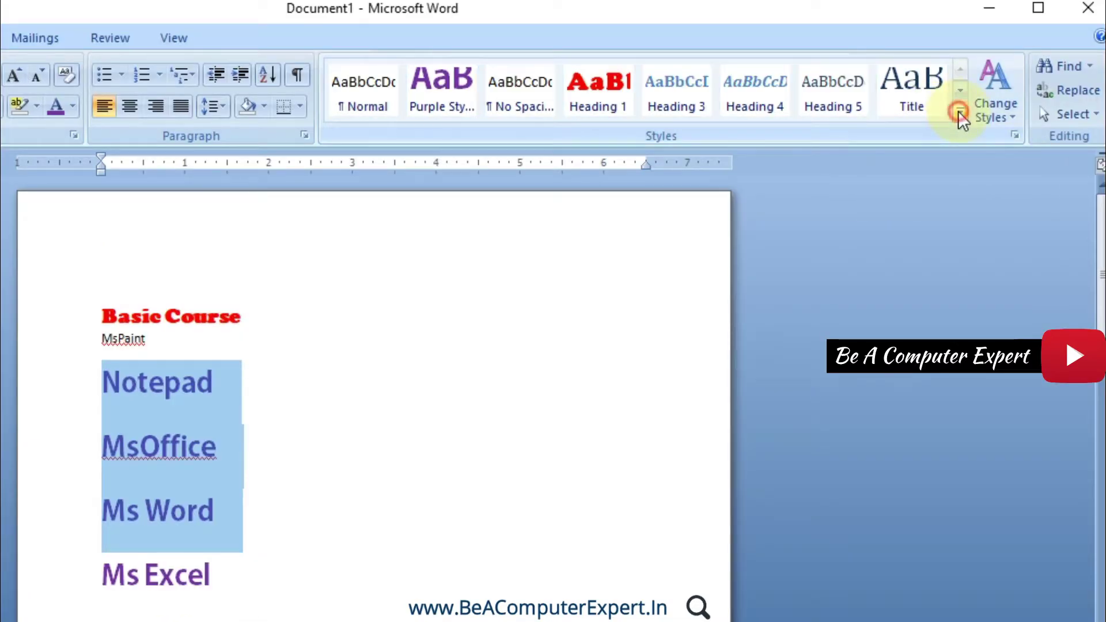
pyautogui.click(959, 111)
pyautogui.click(406, 281)
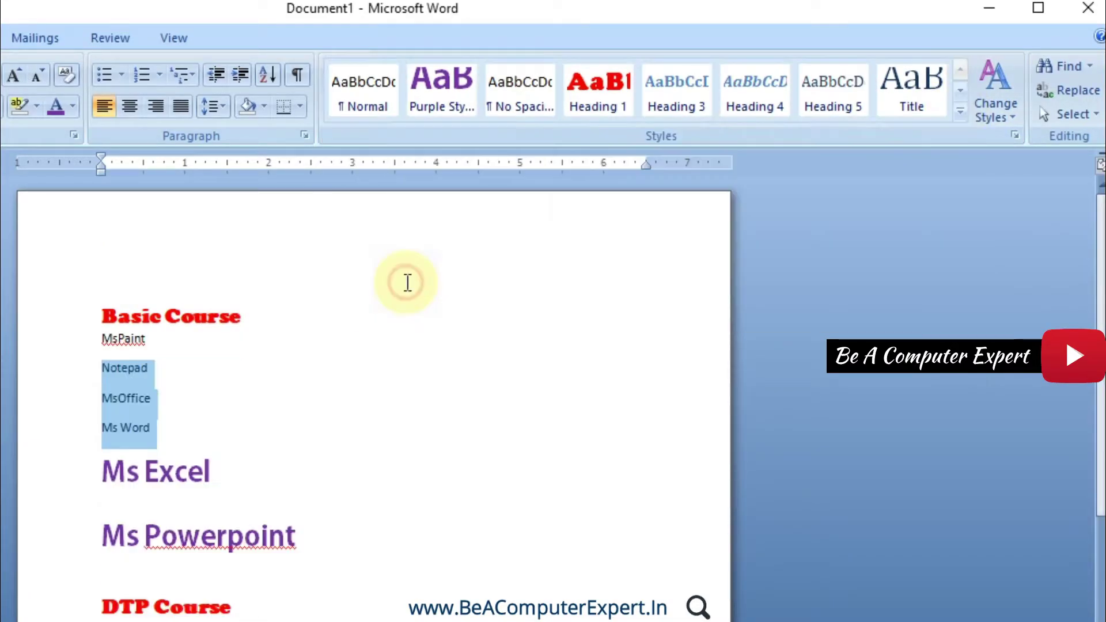
pyautogui.click(212, 414)
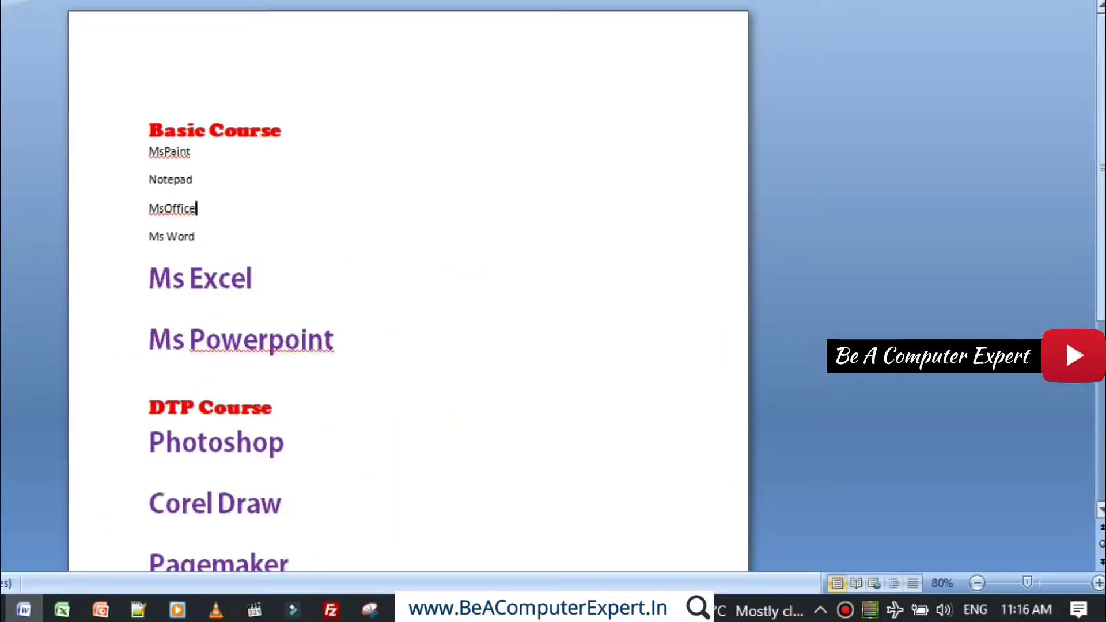
pyautogui.scroll(-5, 404, 311)
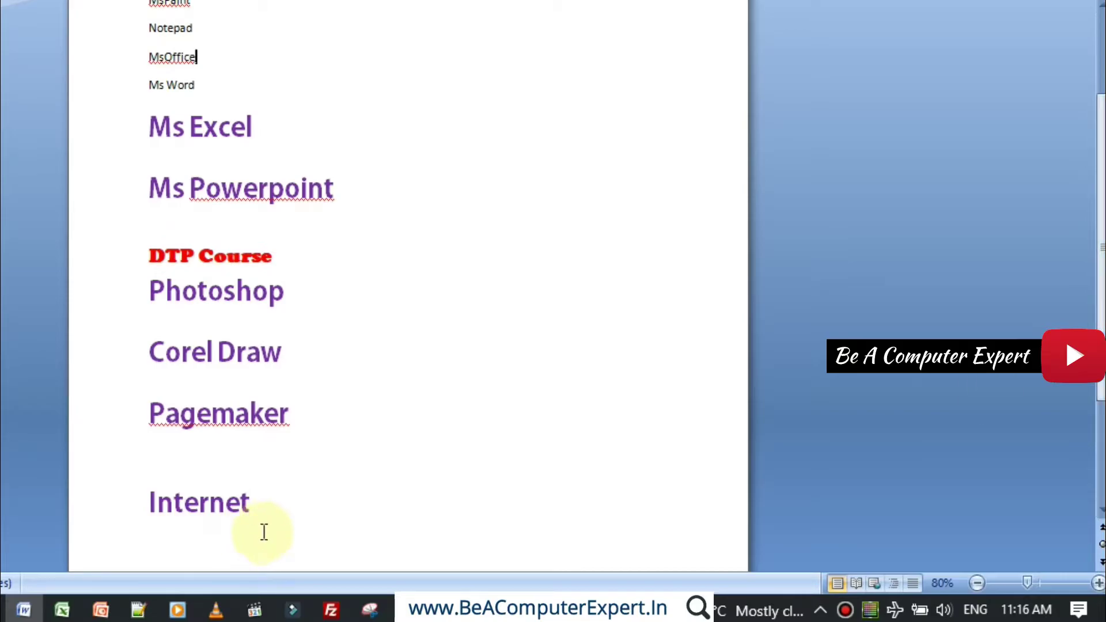
pyautogui.click(272, 513)
pyautogui.hotkey('ctrl', 'shift', 'Home')
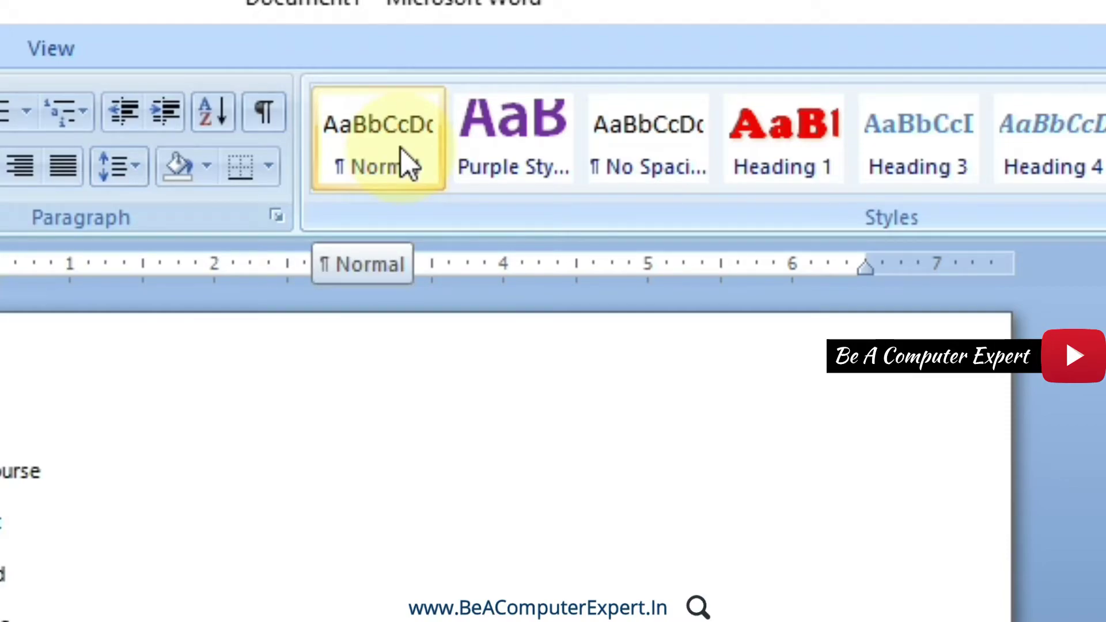
# Close the styles gallery and undo the last five formatting changes with Ctrl+Z
pyautogui.click(403, 161)
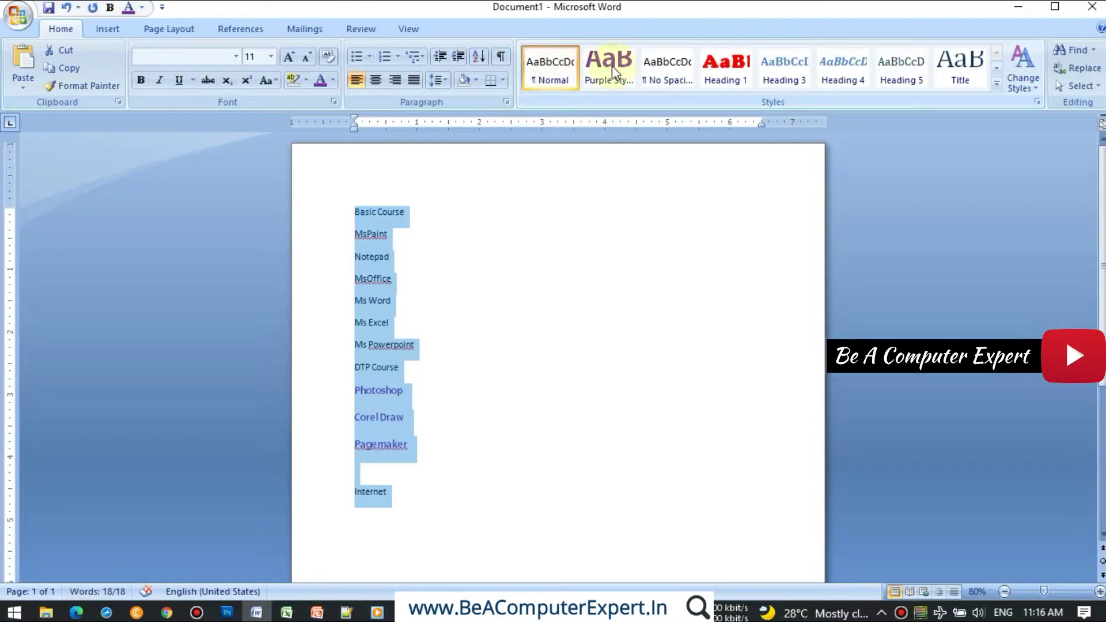
pyautogui.click(997, 84)
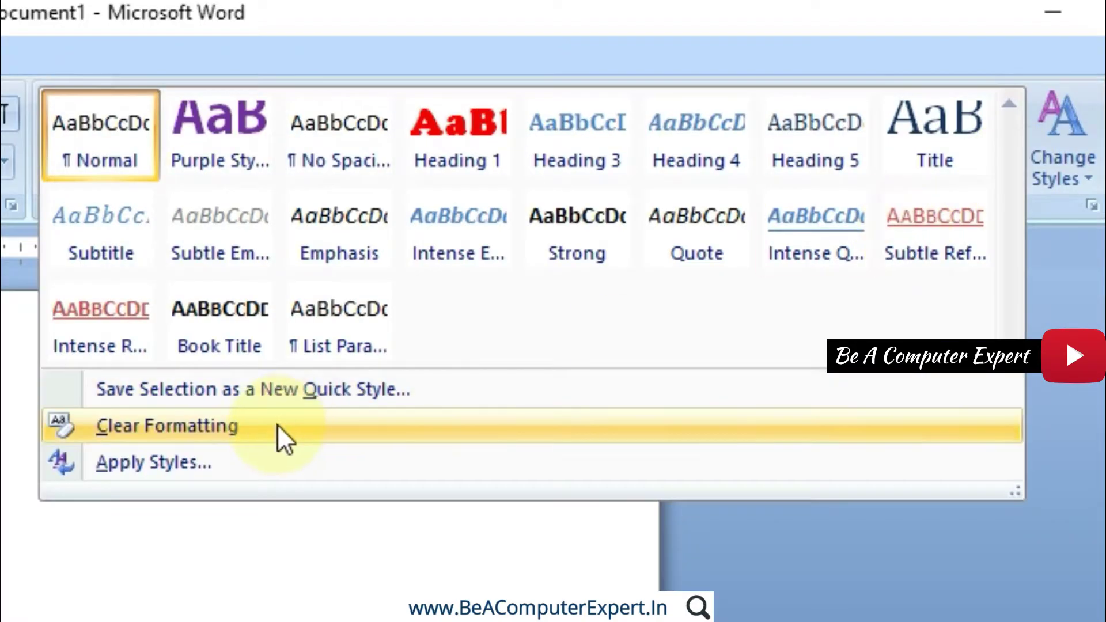
pyautogui.moveTo(153, 462)
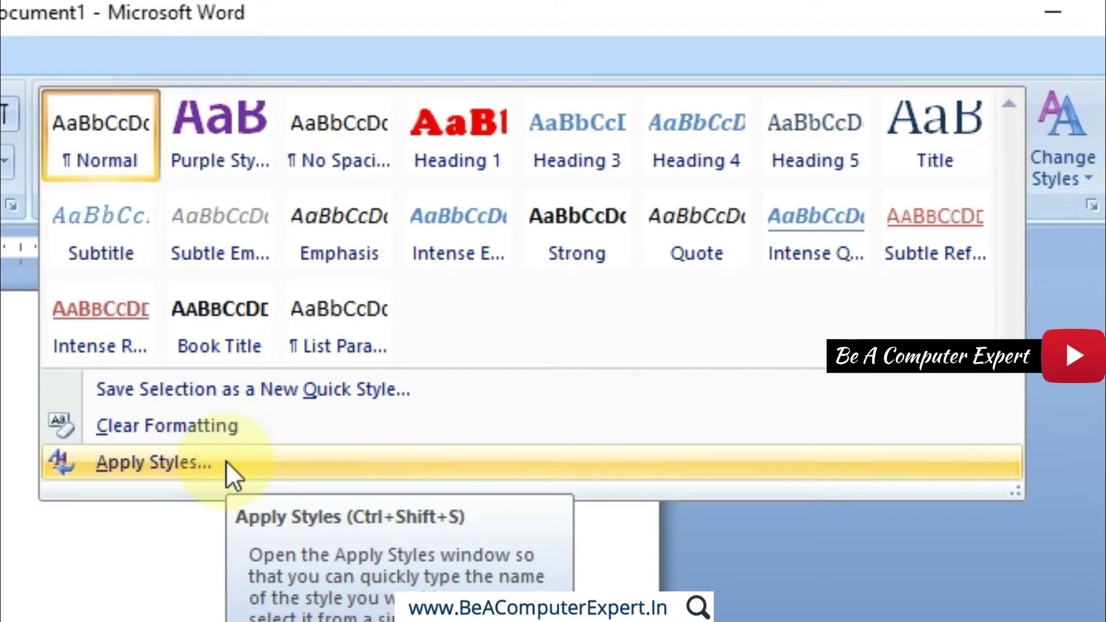
pyautogui.press('Escape')
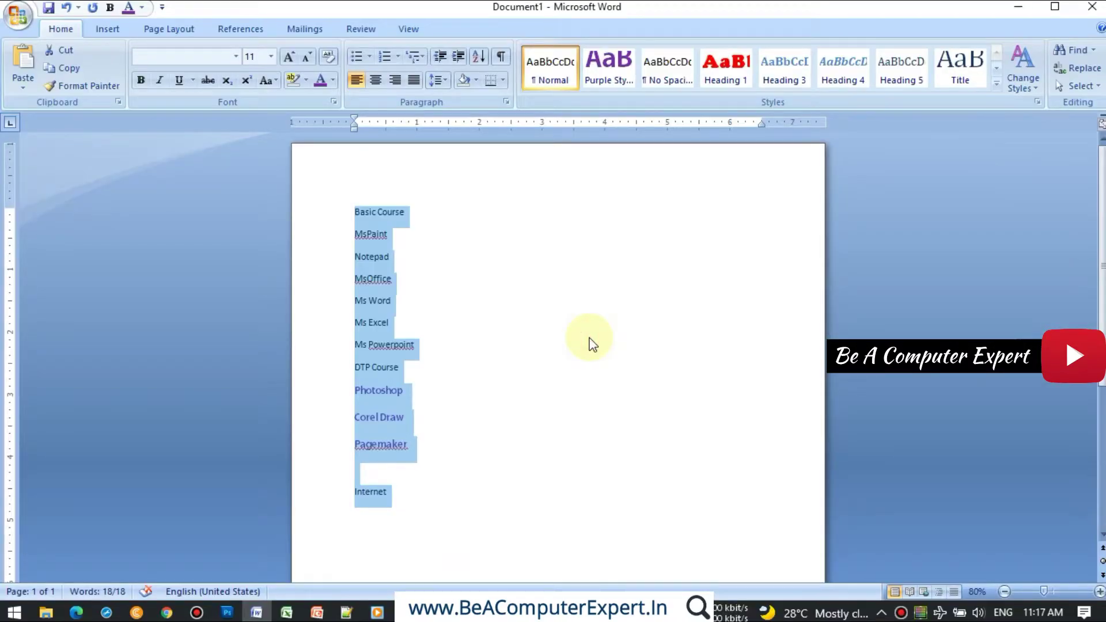
pyautogui.hotkey('ctrl', 'z')
pyautogui.hotkey('ctrl', 'z')
pyautogui.hotkey('ctrl', 'z')
pyautogui.hotkey('ctrl', 'z')
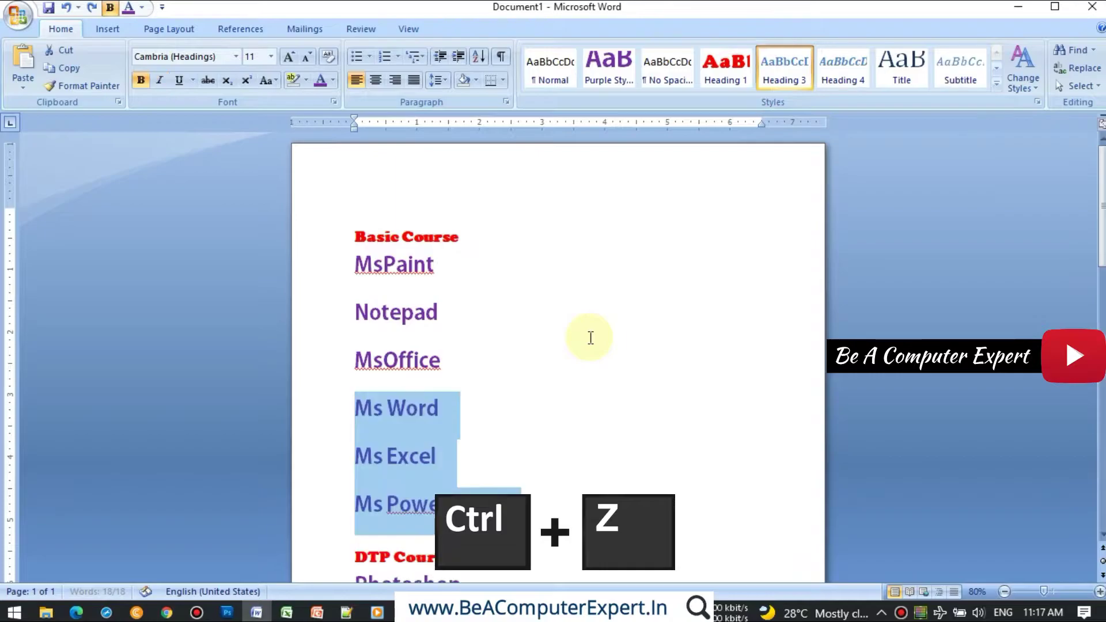
pyautogui.hotkey('ctrl', 'z')
pyautogui.hotkey('ctrl', 'z')
pyautogui.hotkey('ctrl', 'z')
pyautogui.hotkey('ctrl', 'z')
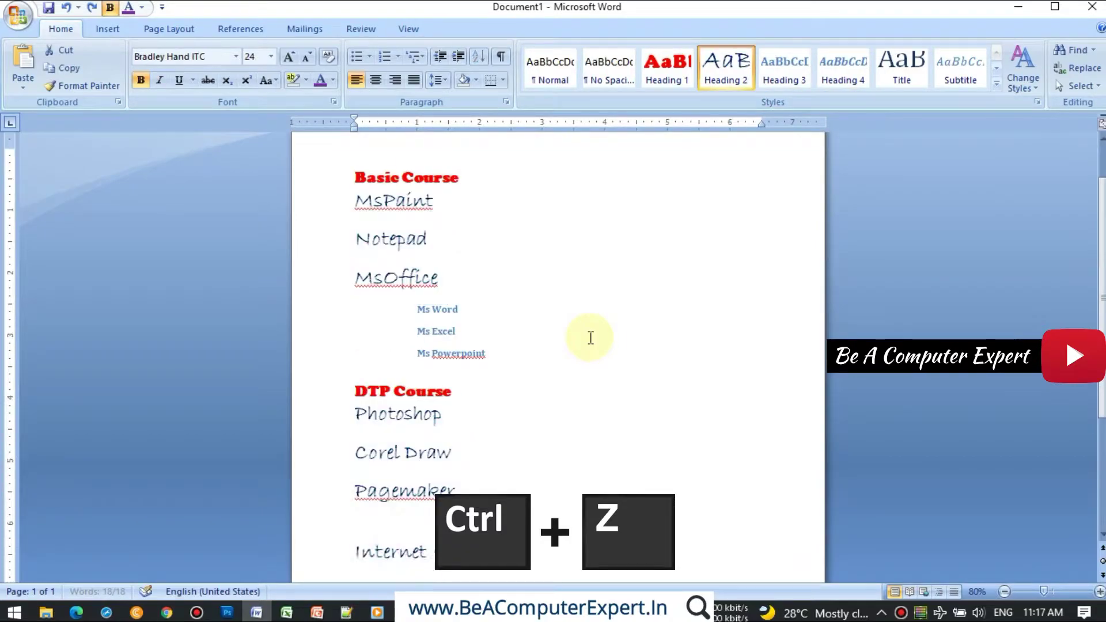
pyautogui.hotkey('ctrl', 'z')
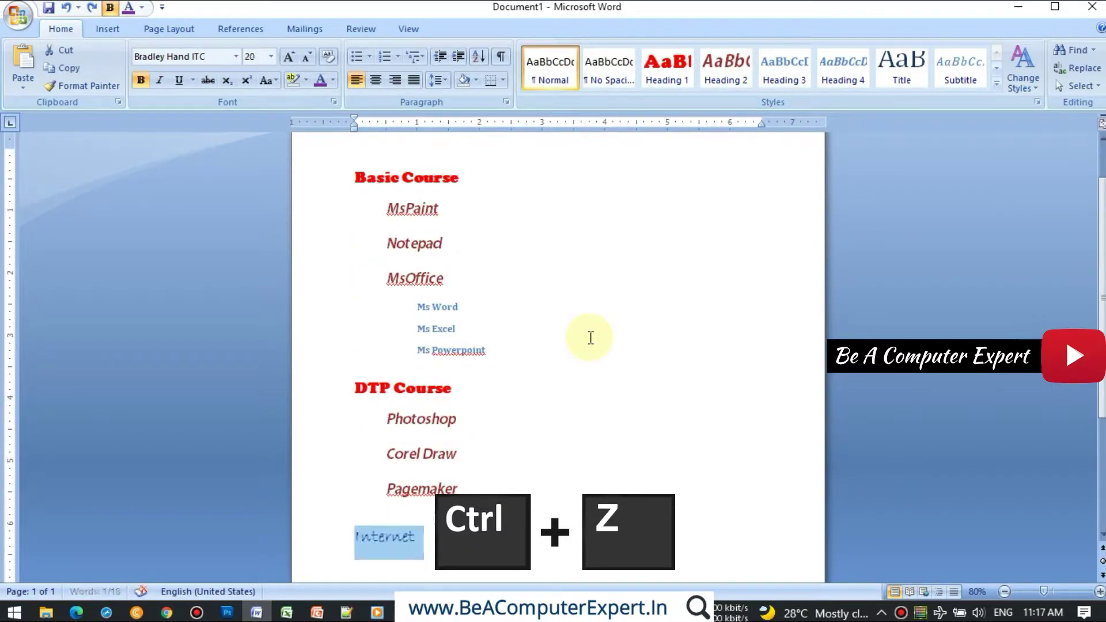
pyautogui.hotkey('ctrl', 'z')
pyautogui.hotkey('ctrl', 'z')
pyautogui.hotkey('ctrl', 'z')
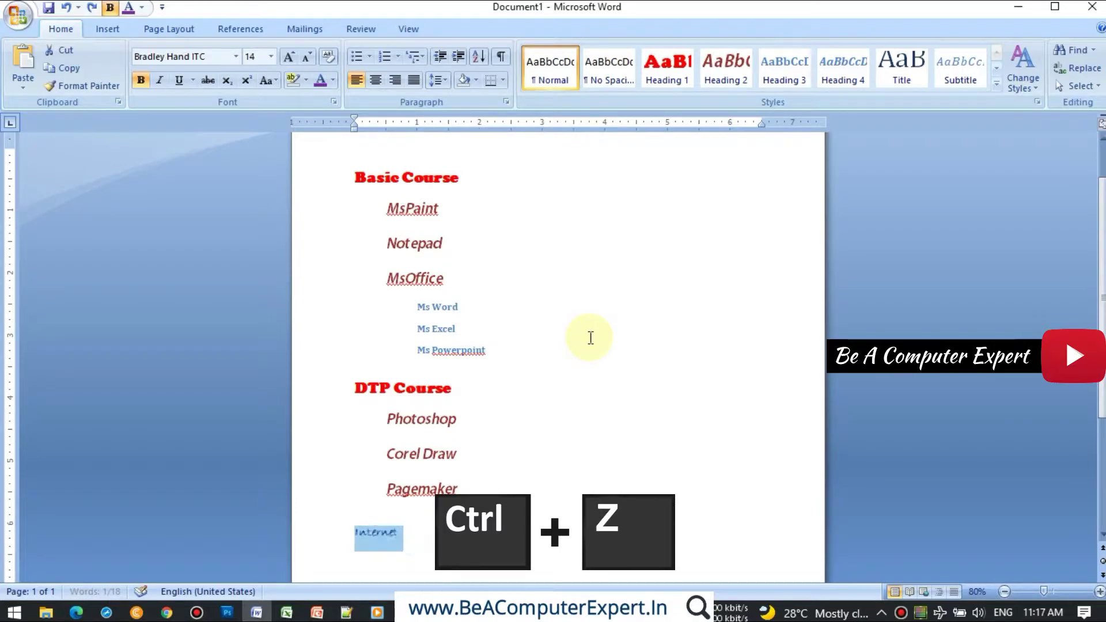
pyautogui.hotkey('ctrl', 'z')
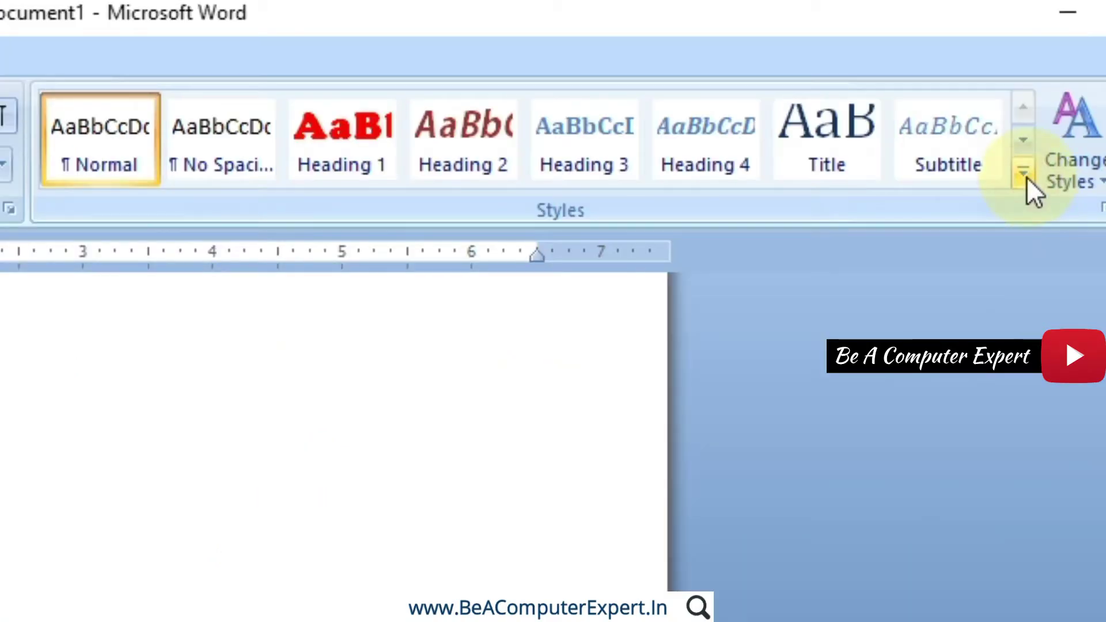
# Open the Apply Styles pane and move it to the top, above the course list
pyautogui.click(1026, 177)
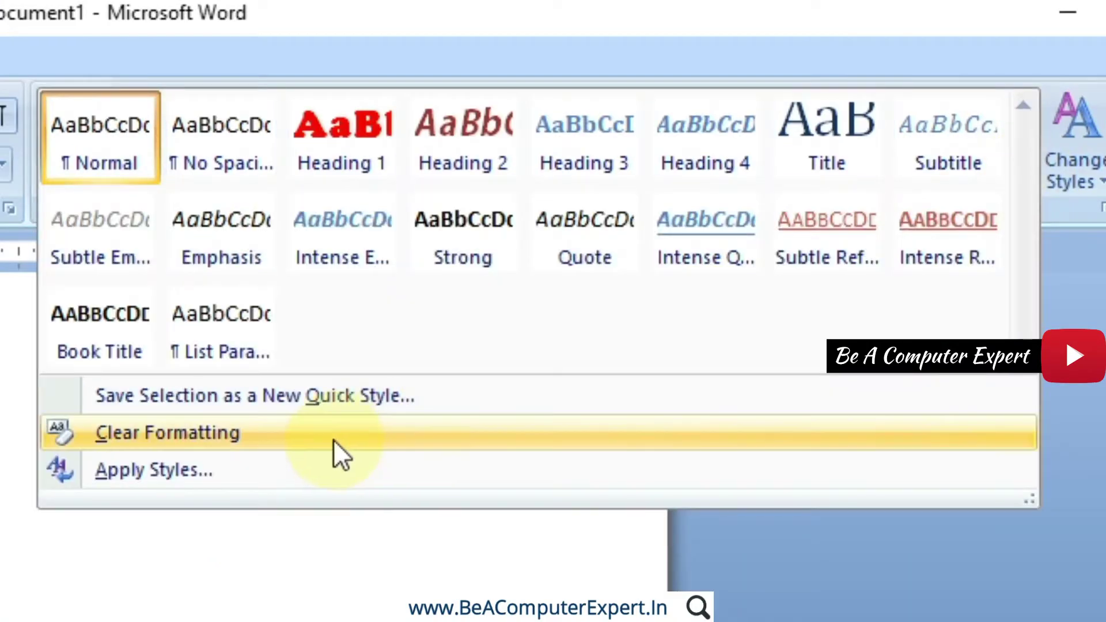
pyautogui.click(187, 473)
pyautogui.moveTo(74, 420)
pyautogui.mouseDown()
pyautogui.moveTo(560, 33)
pyautogui.moveTo(609, 40)
pyautogui.mouseUp()
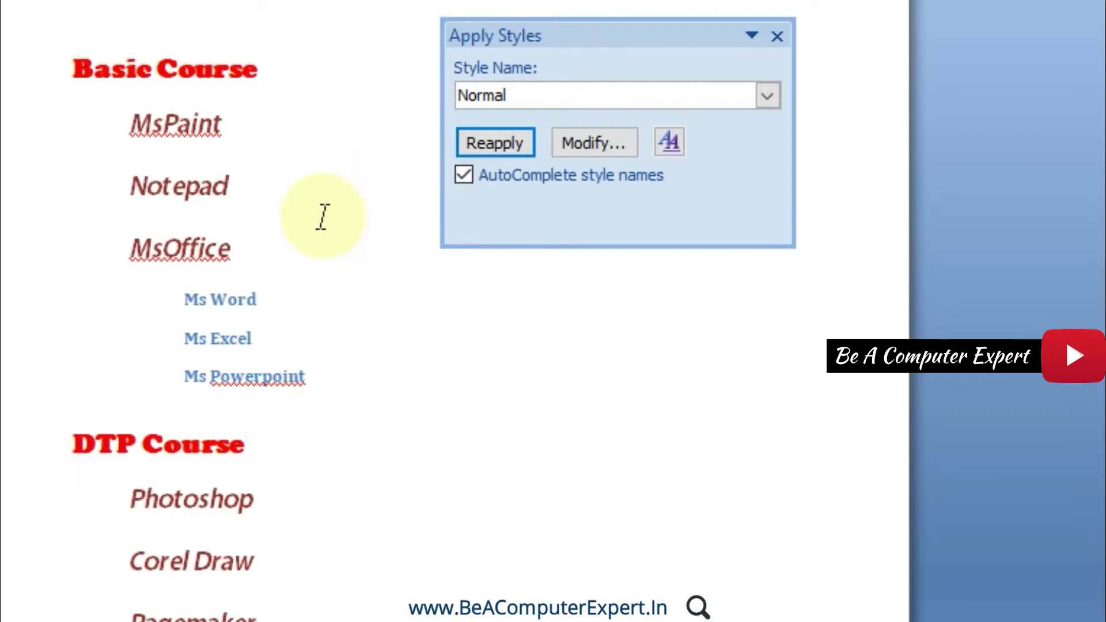
# Check the styles of Basic Course, Photoshop and Ms Excel, then enter N as the style name
pyautogui.click(132, 61)
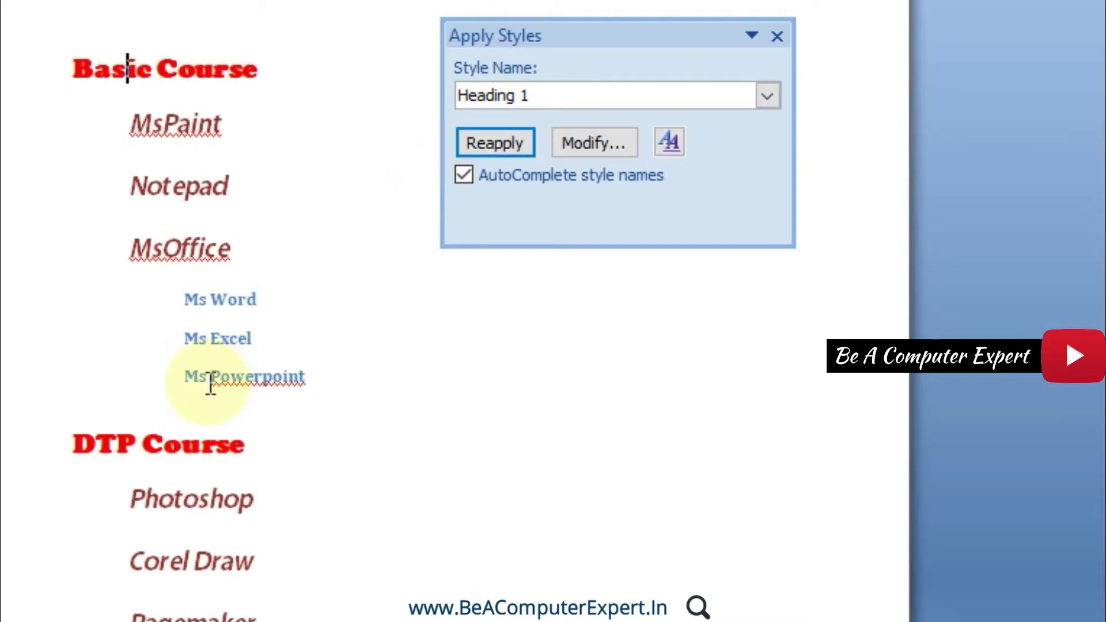
pyautogui.click(192, 493)
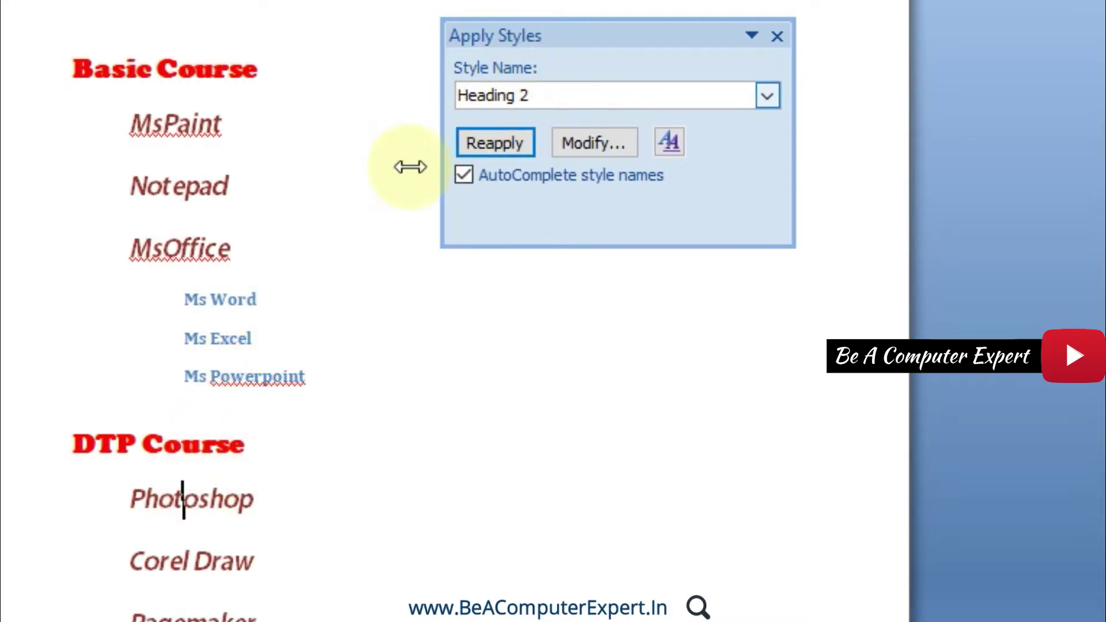
pyautogui.click(231, 318)
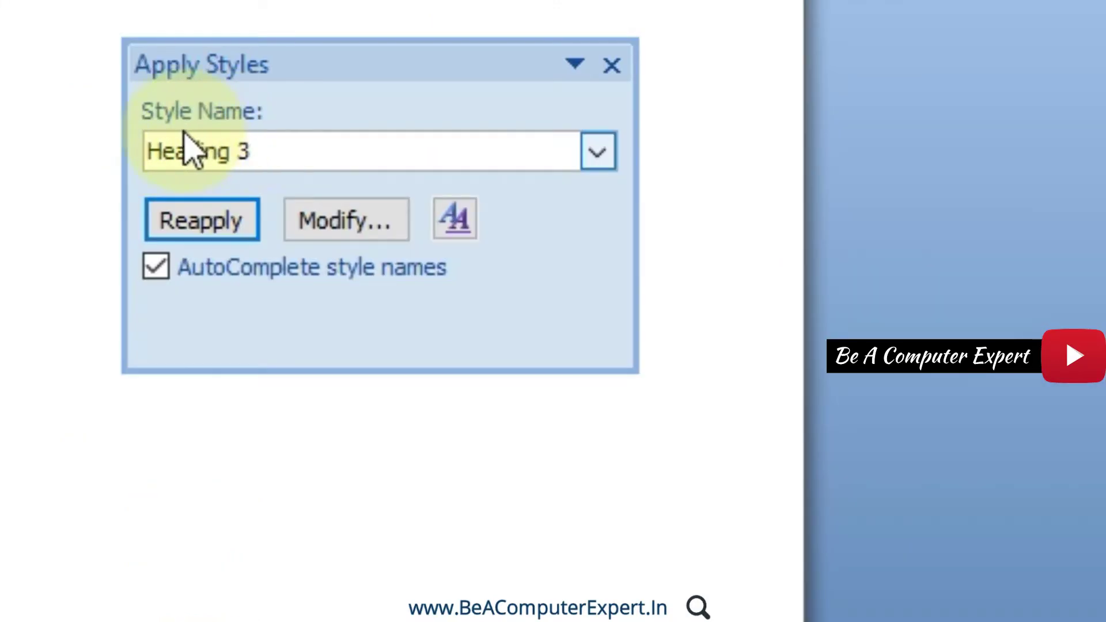
pyautogui.click(606, 153)
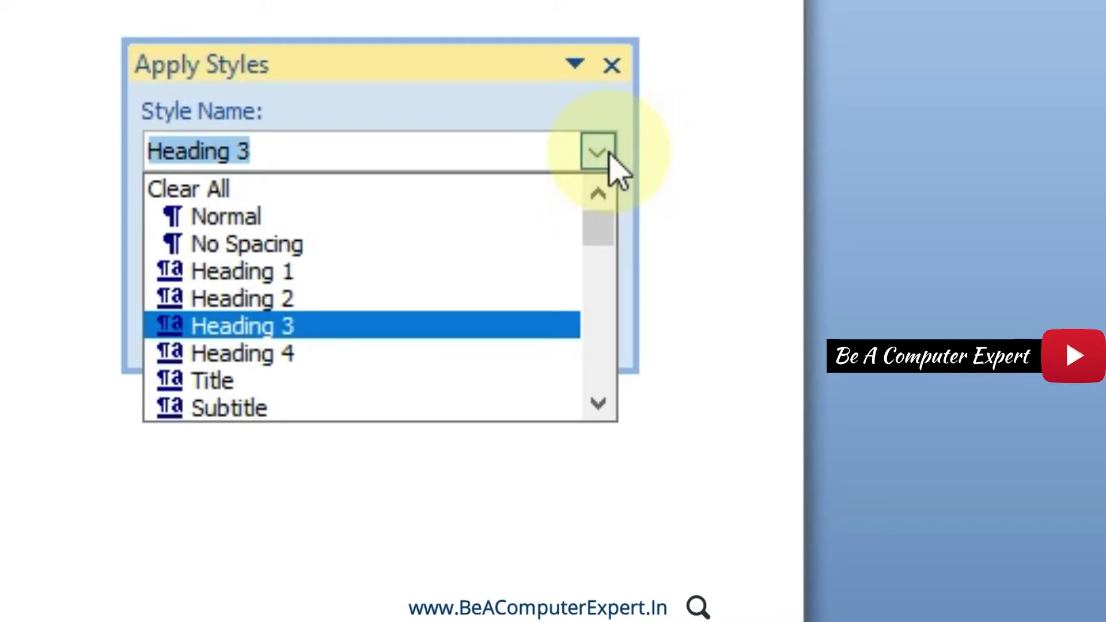
pyautogui.click(610, 154)
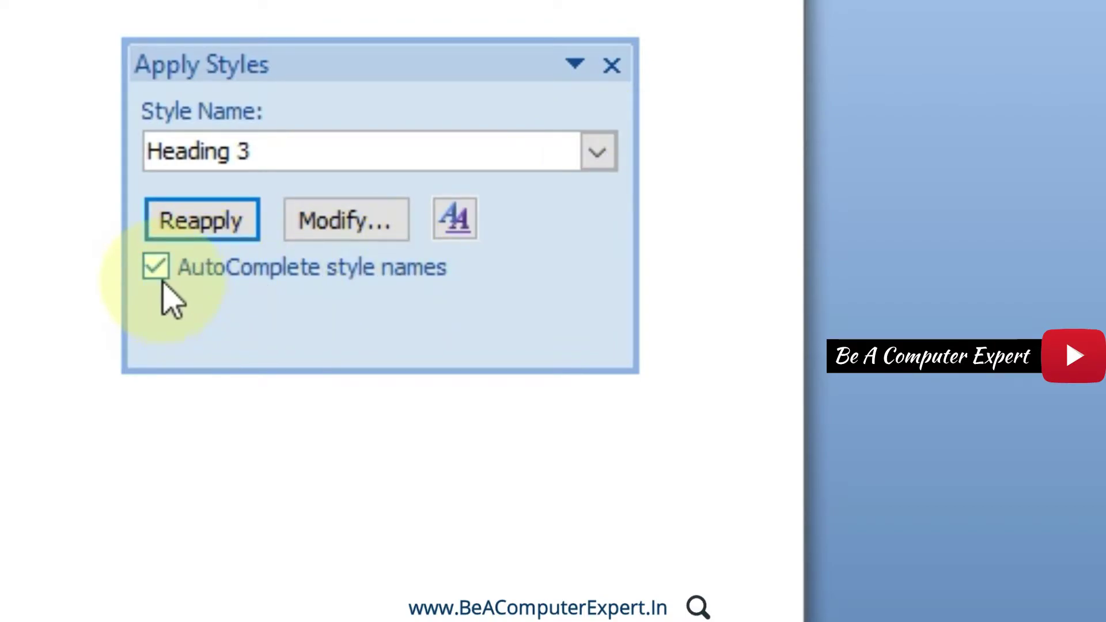
pyautogui.click(241, 151)
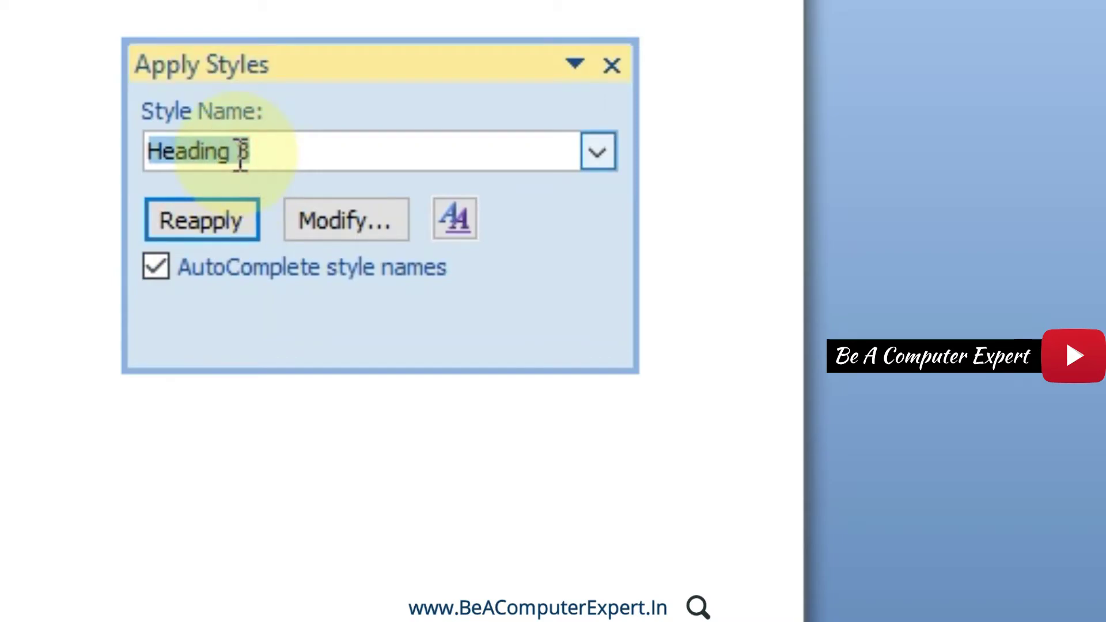
pyautogui.write('Normal')
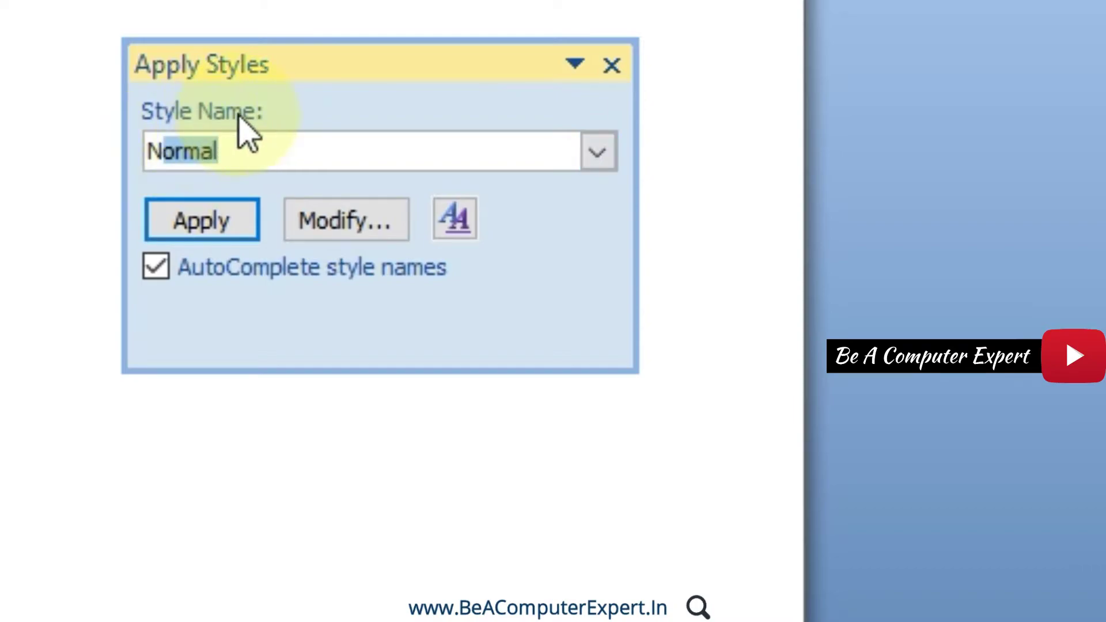
# Turn off AutoComplete style names, type Heading 1 manually, then erase part of it
pyautogui.click(156, 267)
pyautogui.click(217, 149)
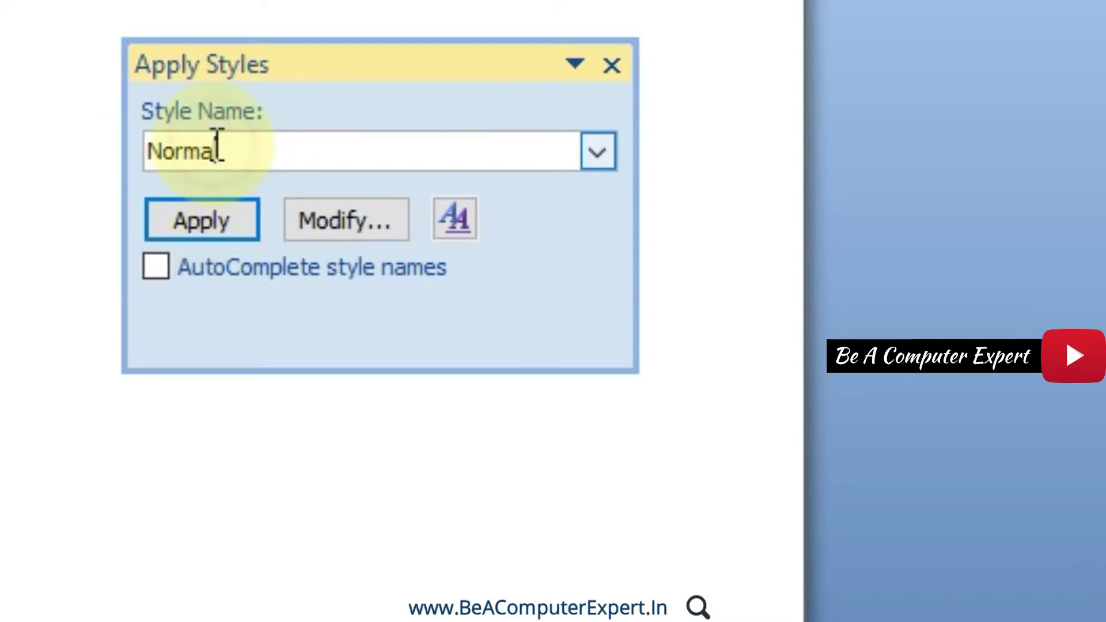
pyautogui.moveTo(247, 148); pyautogui.dragTo(83, 158)
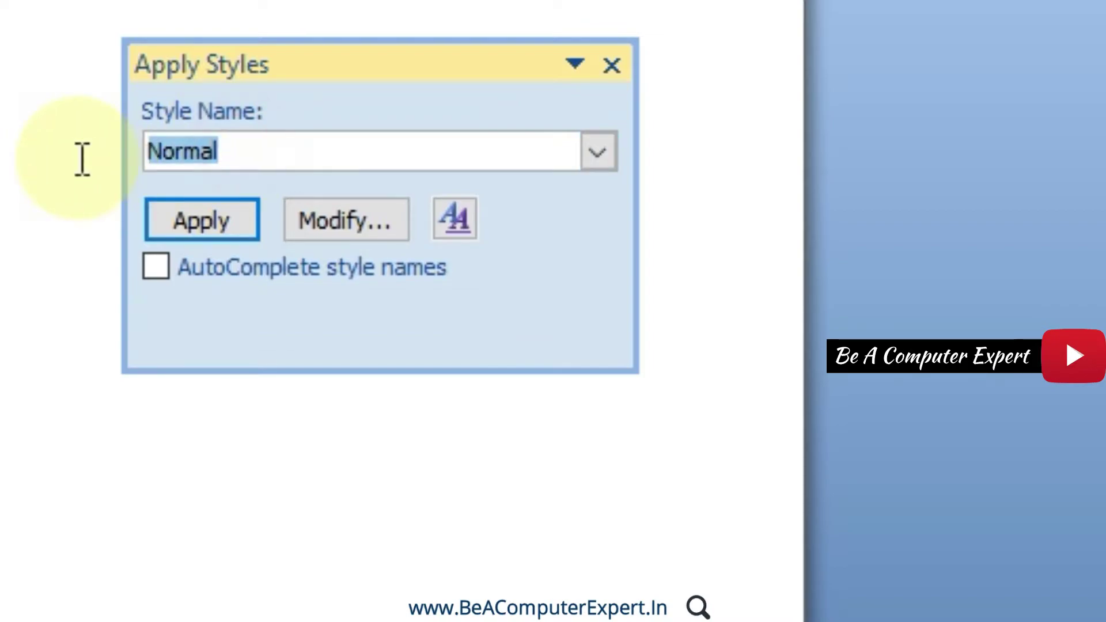
pyautogui.write('H')
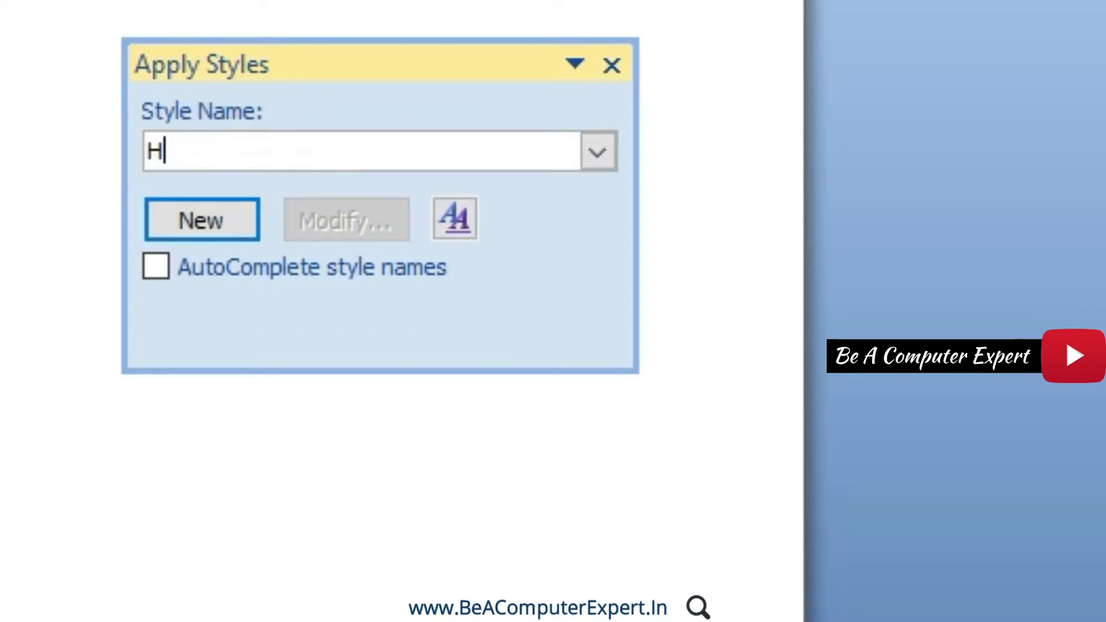
pyautogui.write('ead')
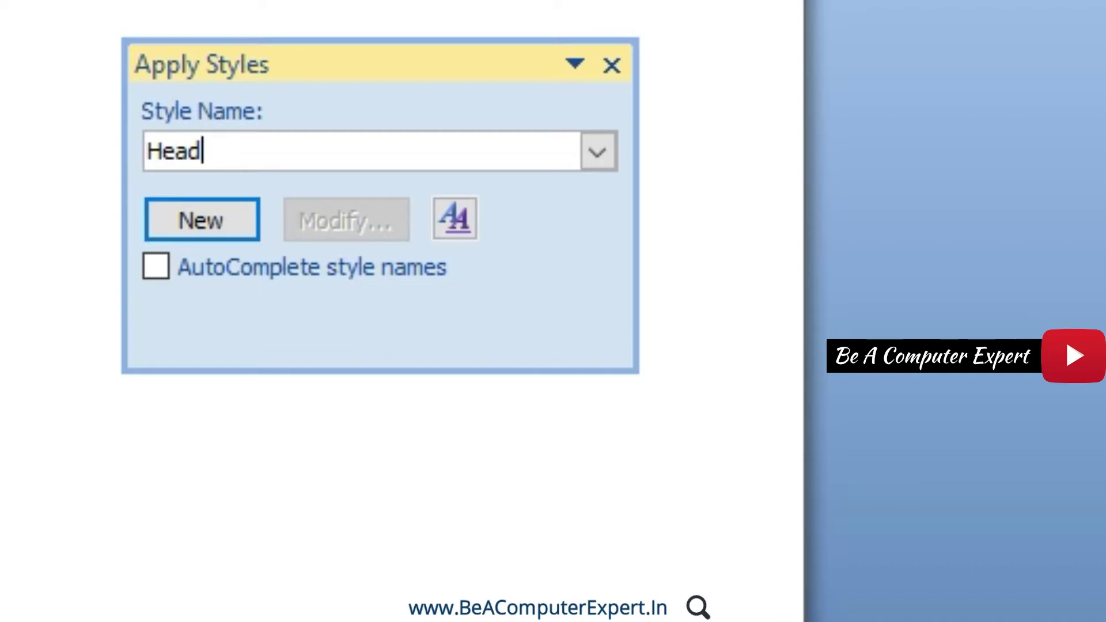
pyautogui.write('ind')
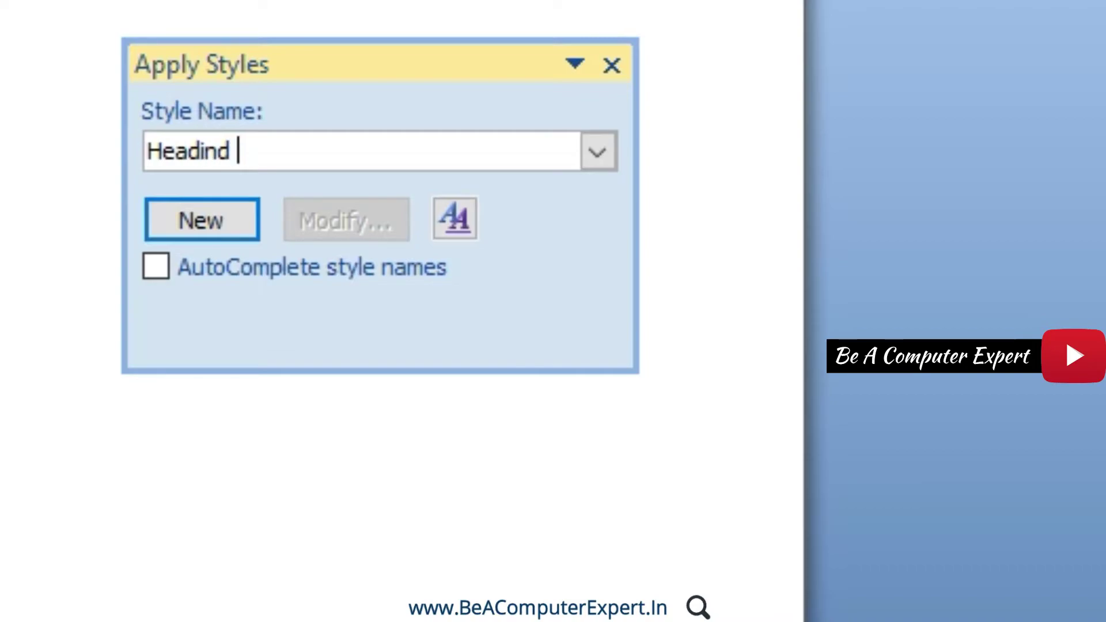
pyautogui.press('BackSpace')
pyautogui.write('g 1')
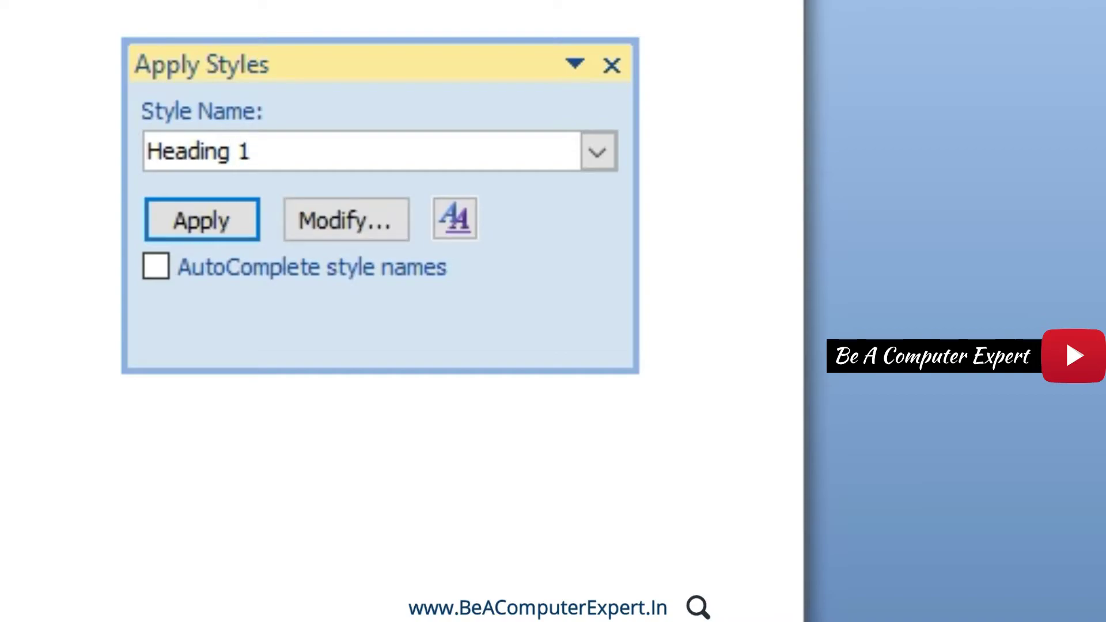
pyautogui.press('BackSpace')
pyautogui.press('BackSpace')
pyautogui.press('BackSpace')
pyautogui.press('BackSpace')
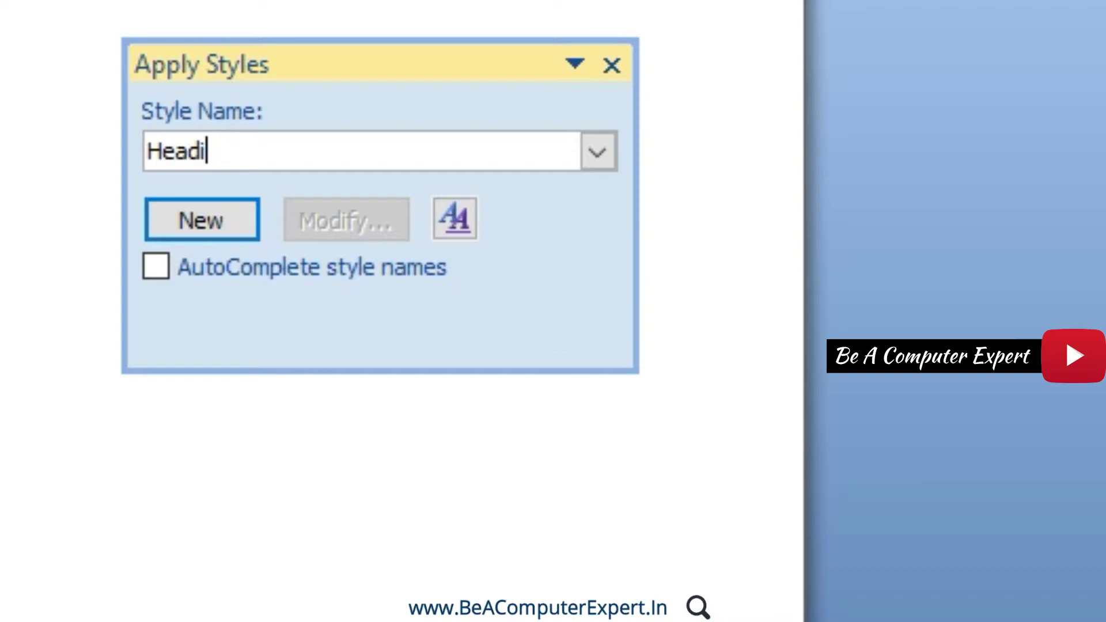
pyautogui.press('BackSpace')
pyautogui.press('BackSpace')
pyautogui.press('BackSpace')
pyautogui.press('BackSpace')
pyautogui.press('BackSpace')
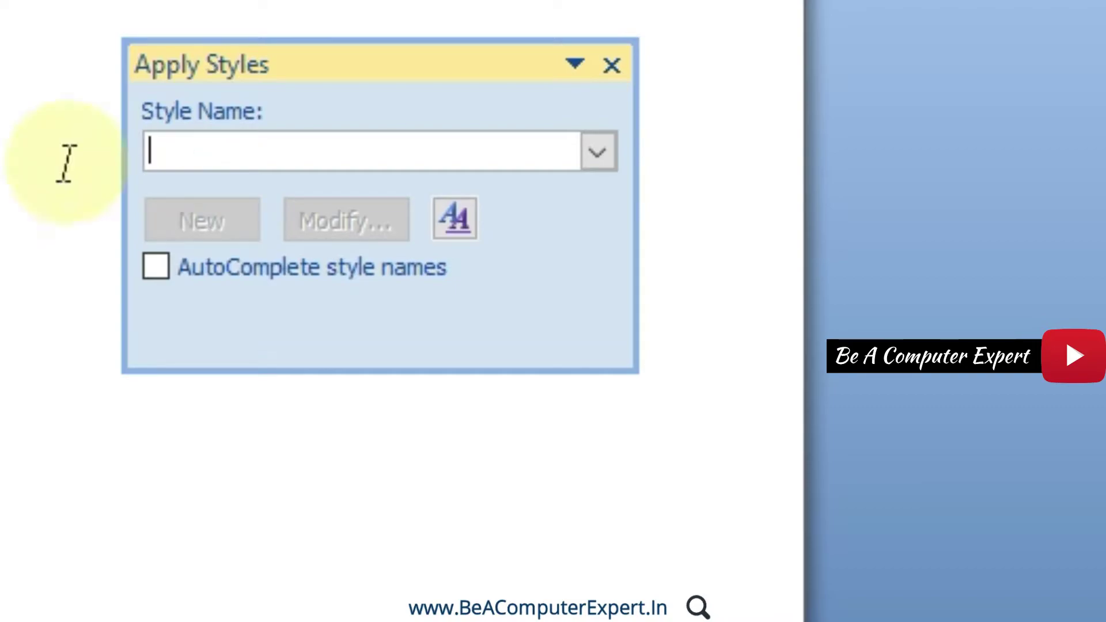
# Re-enable AutoComplete style names and type Hea so it completes to Heading 1
pyautogui.click(157, 269)
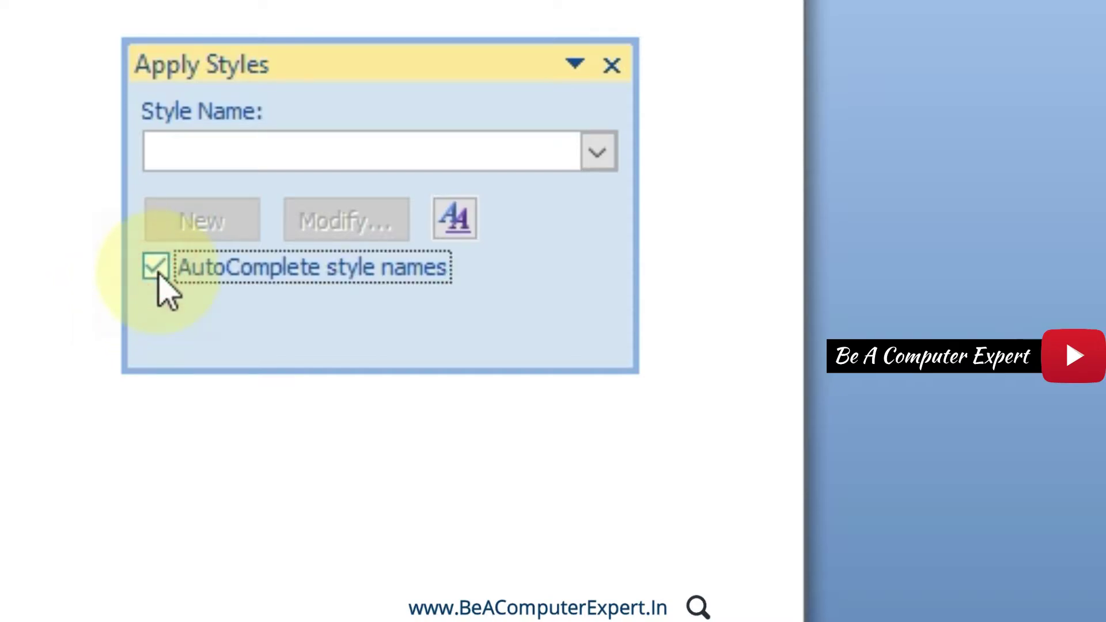
pyautogui.click(192, 152)
pyautogui.write('Heading 1')
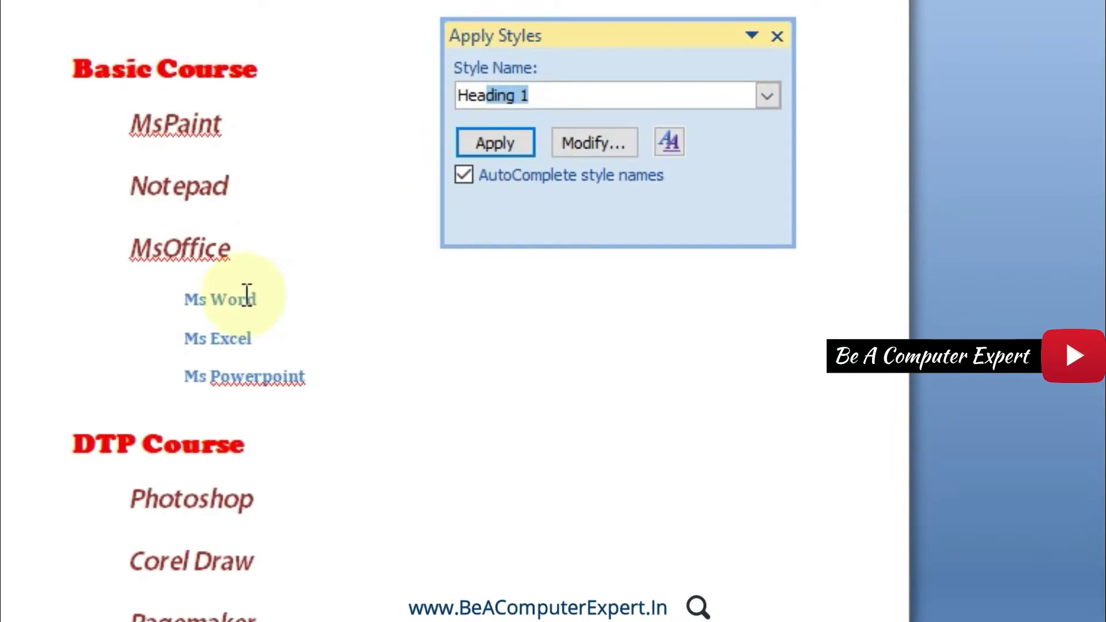
# Check the styles of Basic Course and Ms Word, then make Ms Word a Heading 1
pyautogui.click(218, 69)
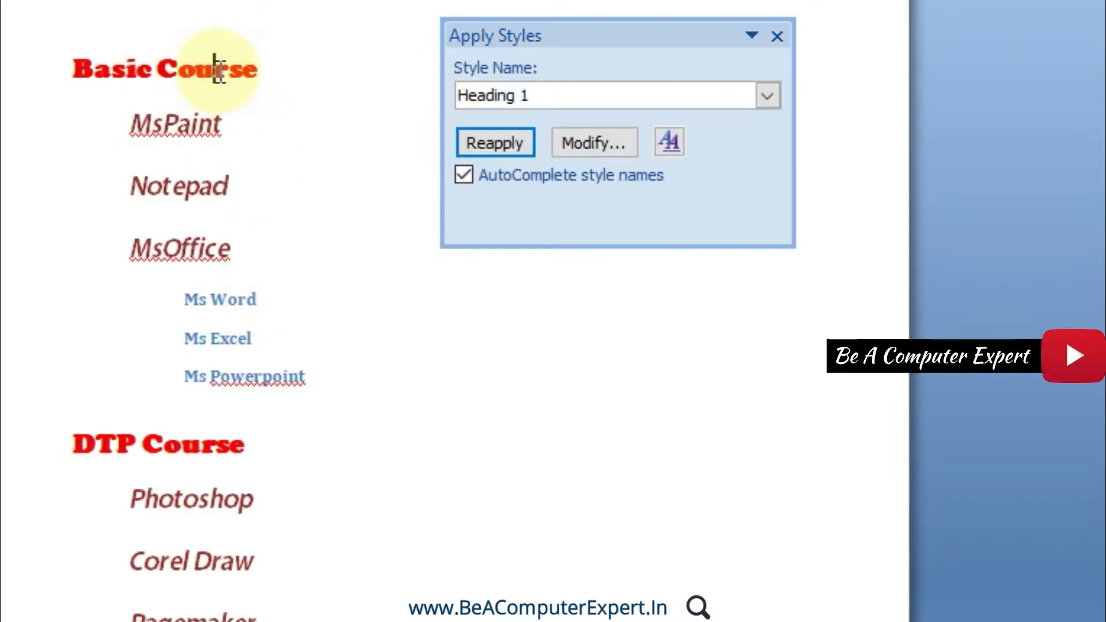
pyautogui.click(251, 294)
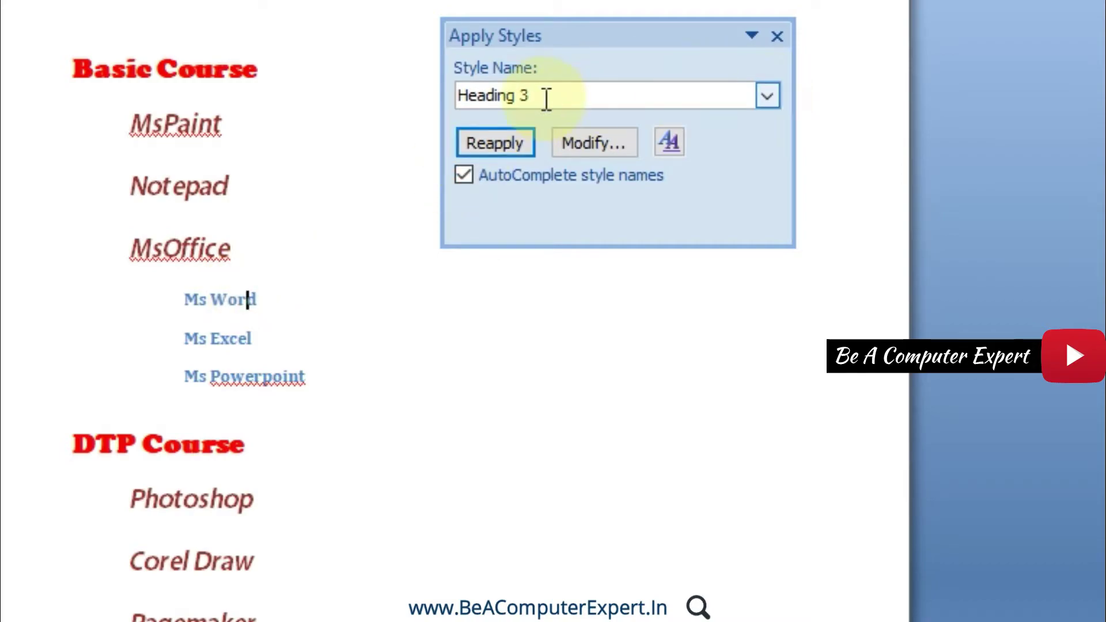
pyautogui.click(769, 96)
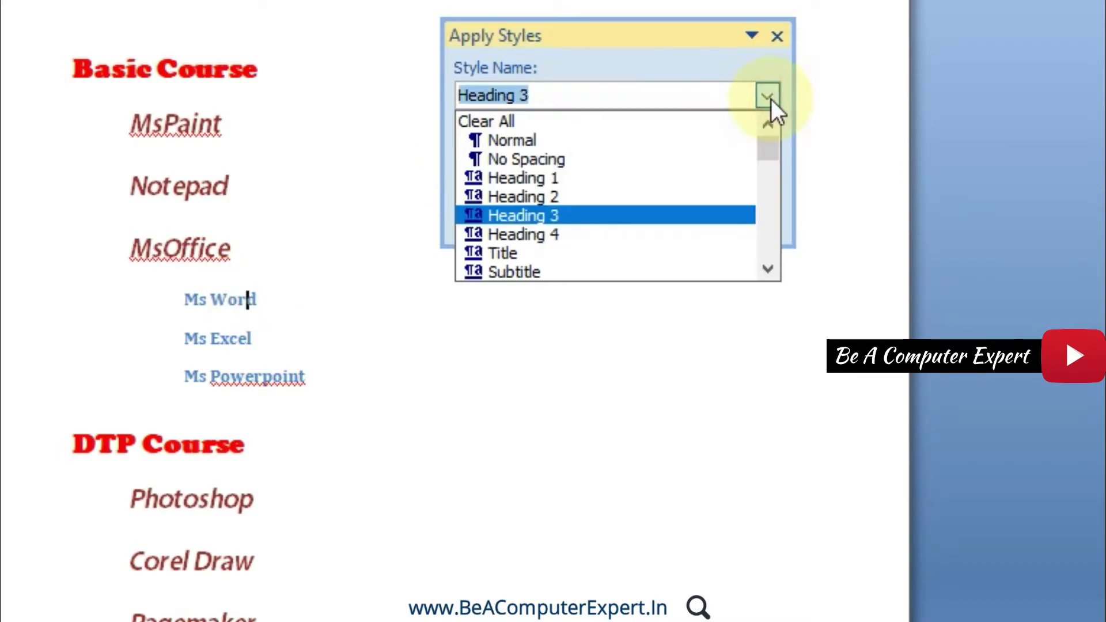
pyautogui.click(590, 183)
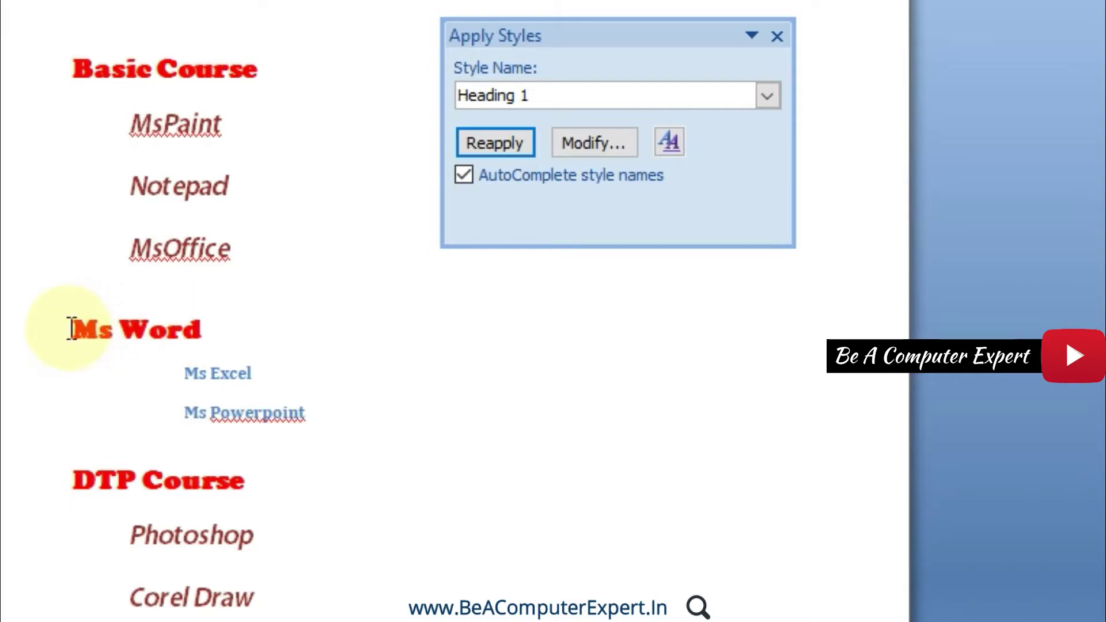
# Apply Heading 1 to the Ms Word through Ms Powerpoint lines, then undo it and deselect
pyautogui.moveTo(71, 324)
pyautogui.mouseDown()
pyautogui.moveTo(290, 391)
pyautogui.moveTo(308, 420)
pyautogui.mouseUp()
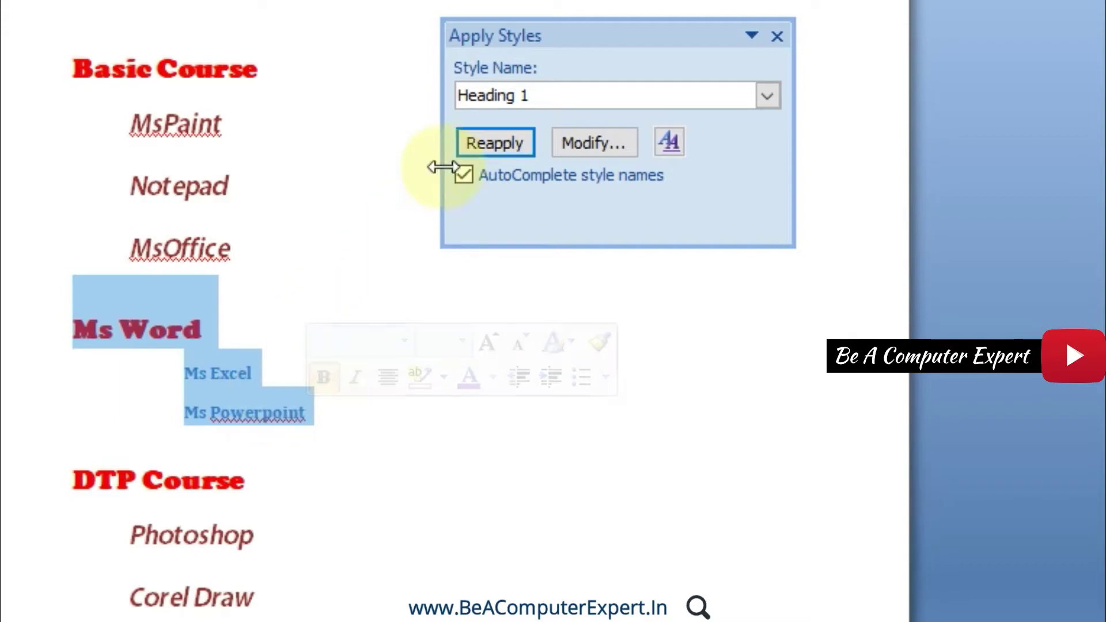
pyautogui.click(476, 143)
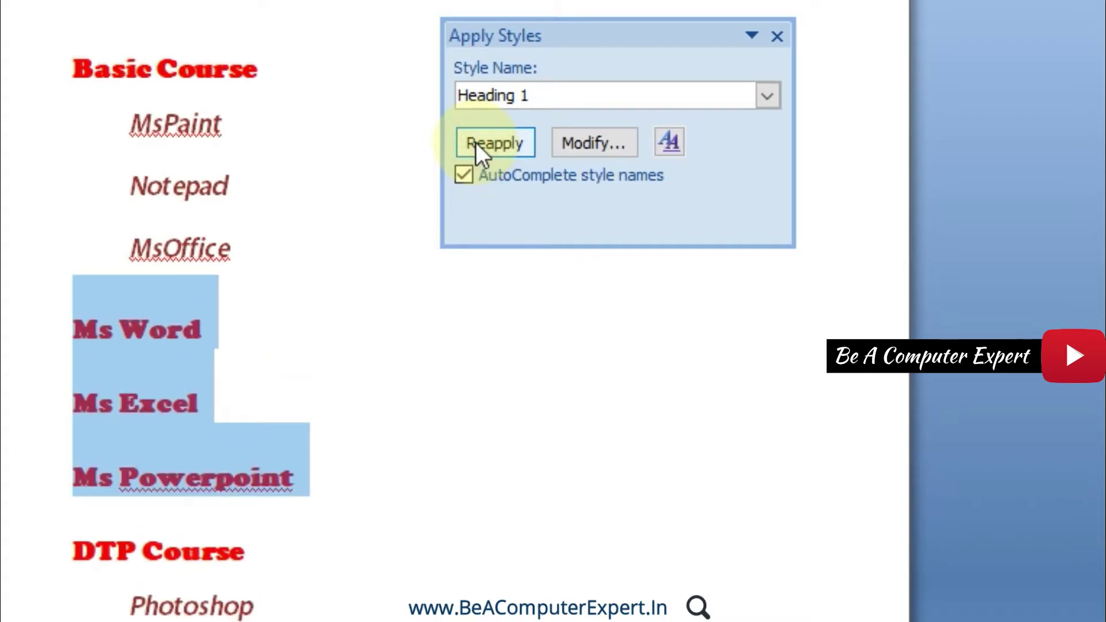
pyautogui.hotkey('ctrl', 'z')
pyautogui.click(277, 409)
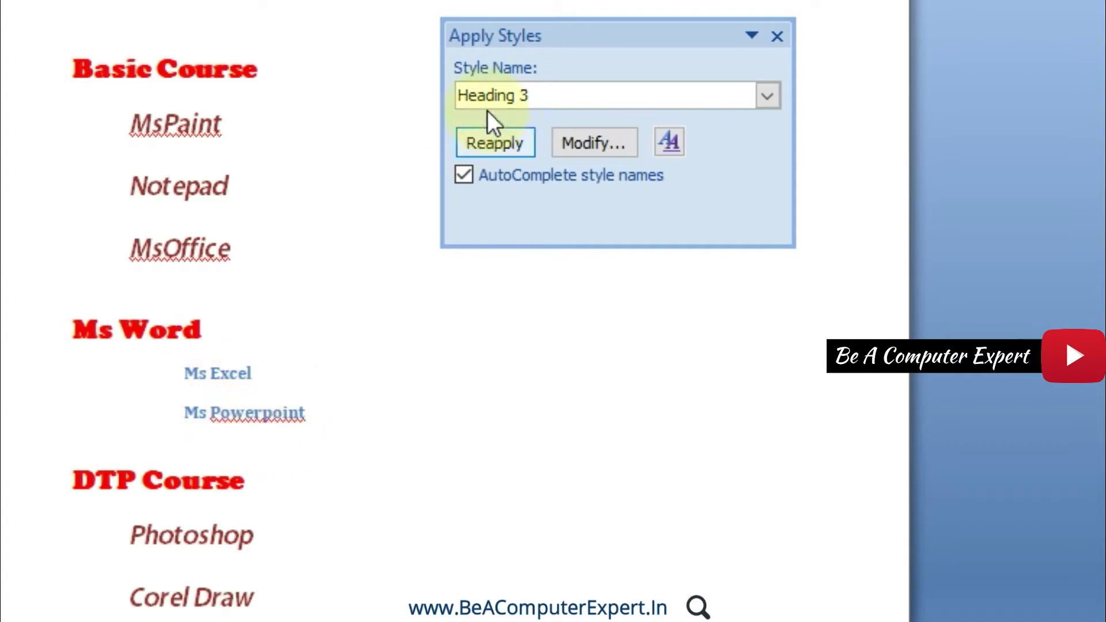
# Select Ms Word through Ms Powerpoint, try Heading 3 and Heading 4, then settle on Heading 2
pyautogui.click(490, 135)
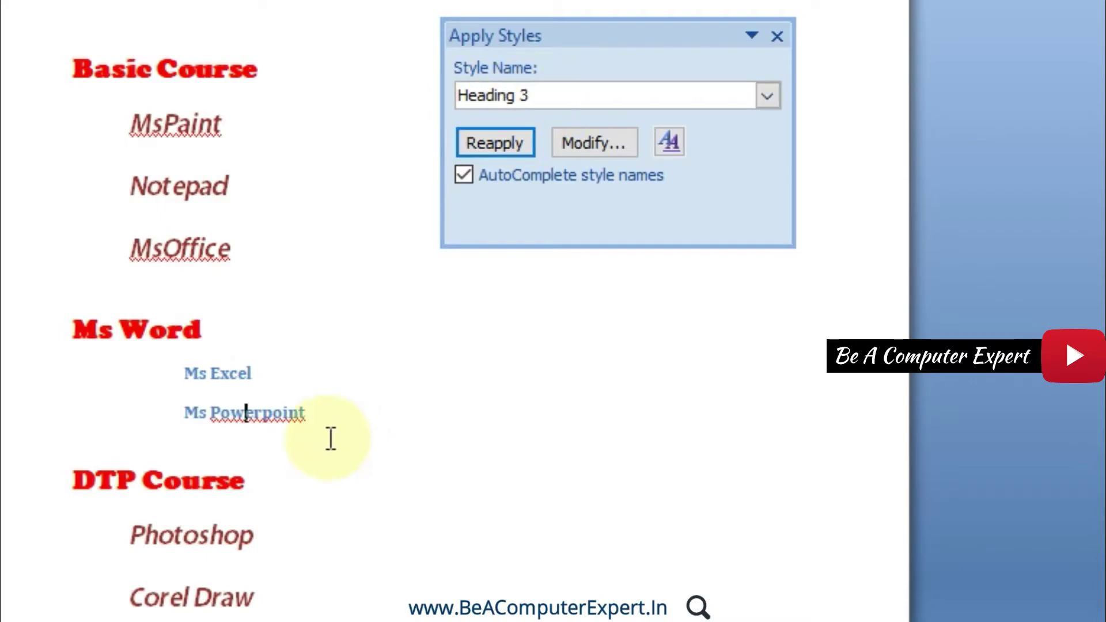
pyautogui.moveTo(314, 414); pyautogui.dragTo(115, 324)
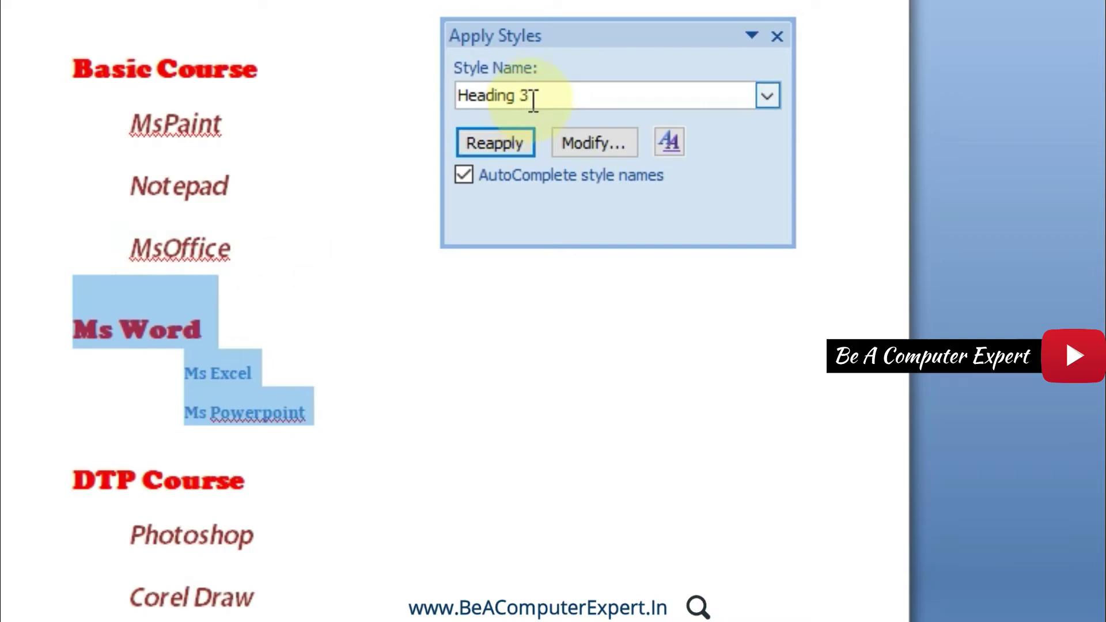
pyautogui.click(499, 143)
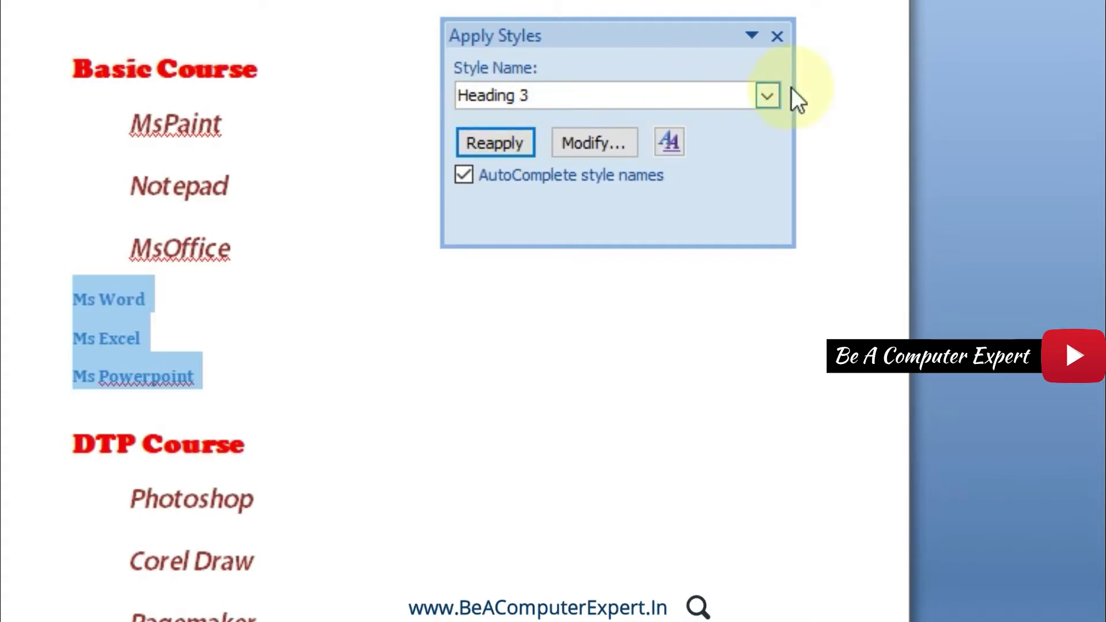
pyautogui.click(767, 97)
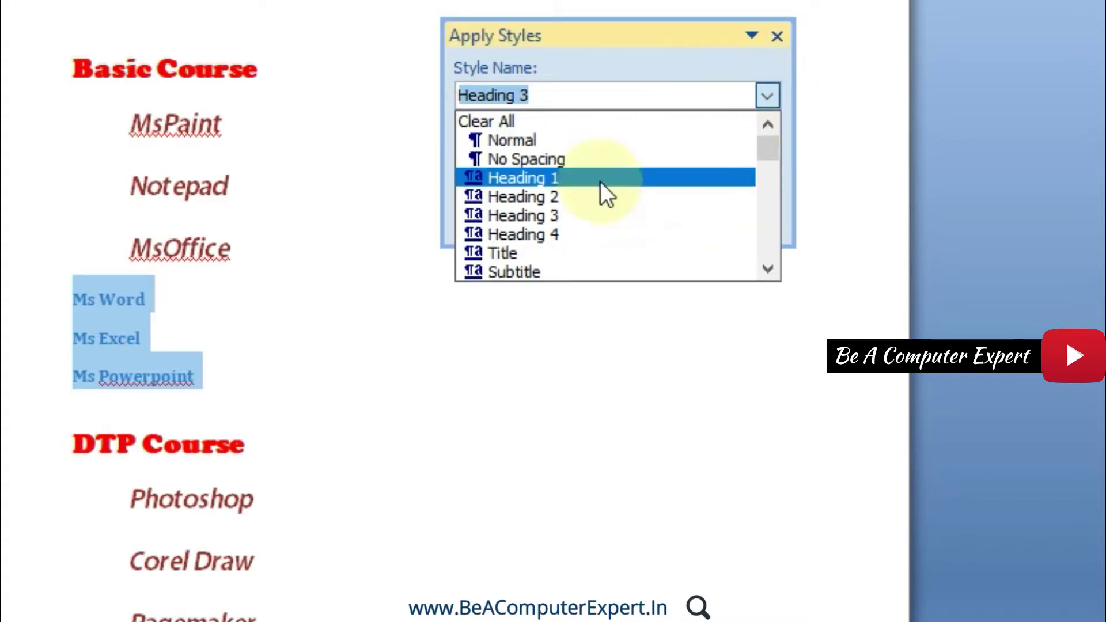
pyautogui.click(558, 237)
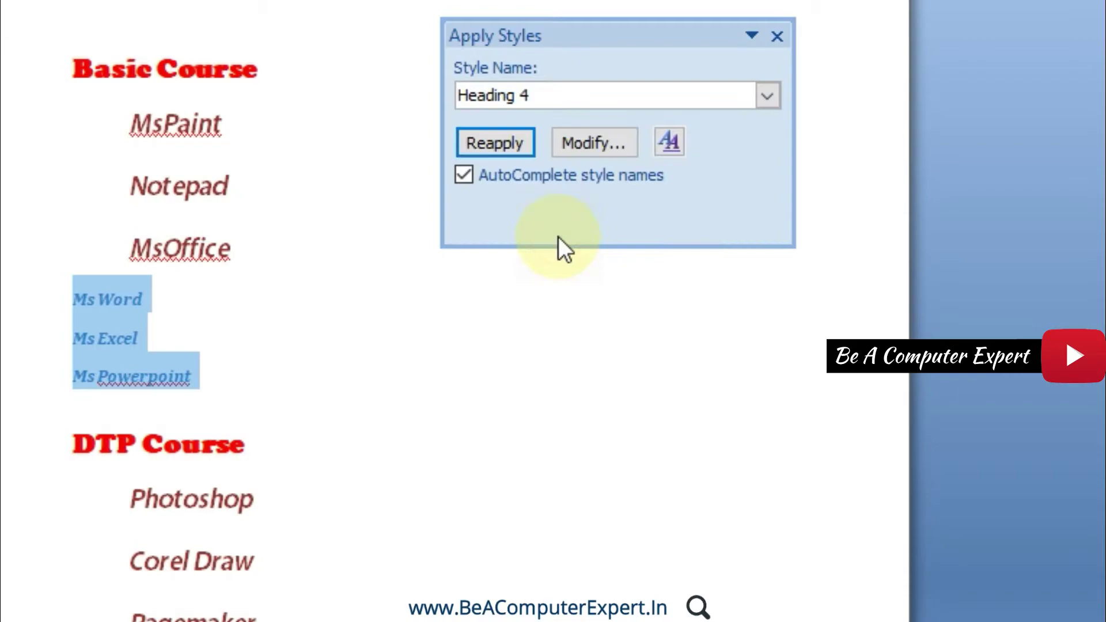
pyautogui.click(762, 93)
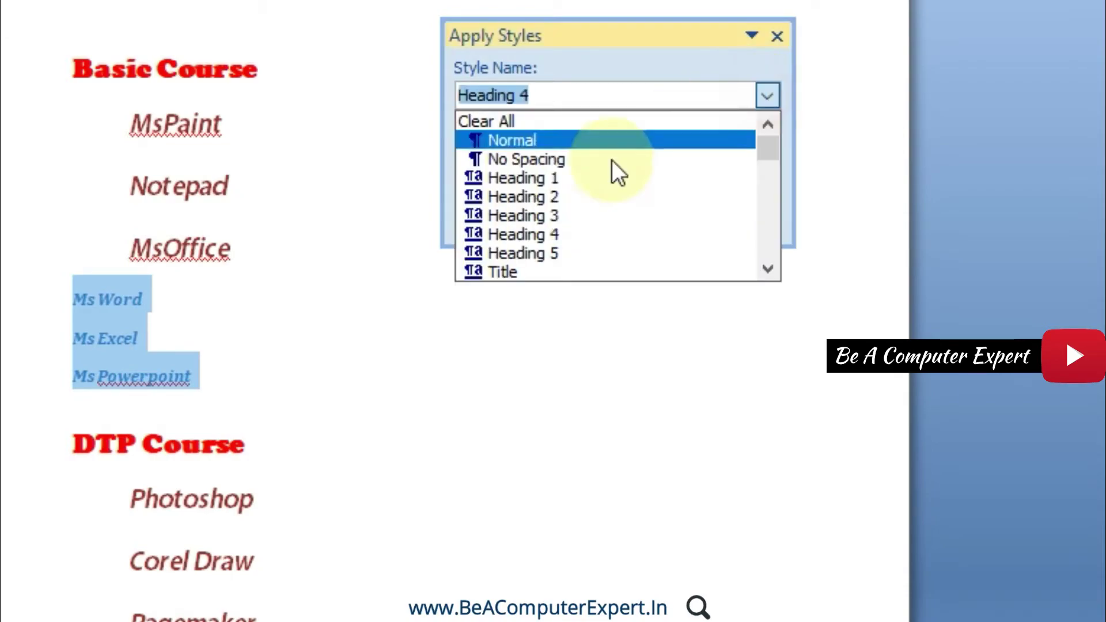
pyautogui.click(565, 199)
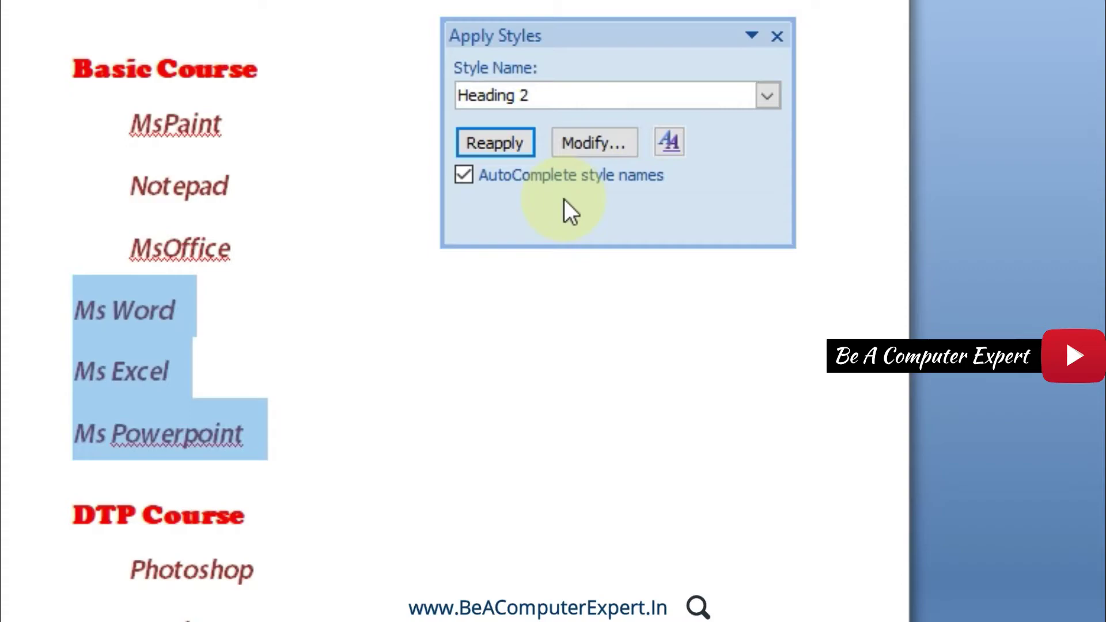
pyautogui.click(515, 147)
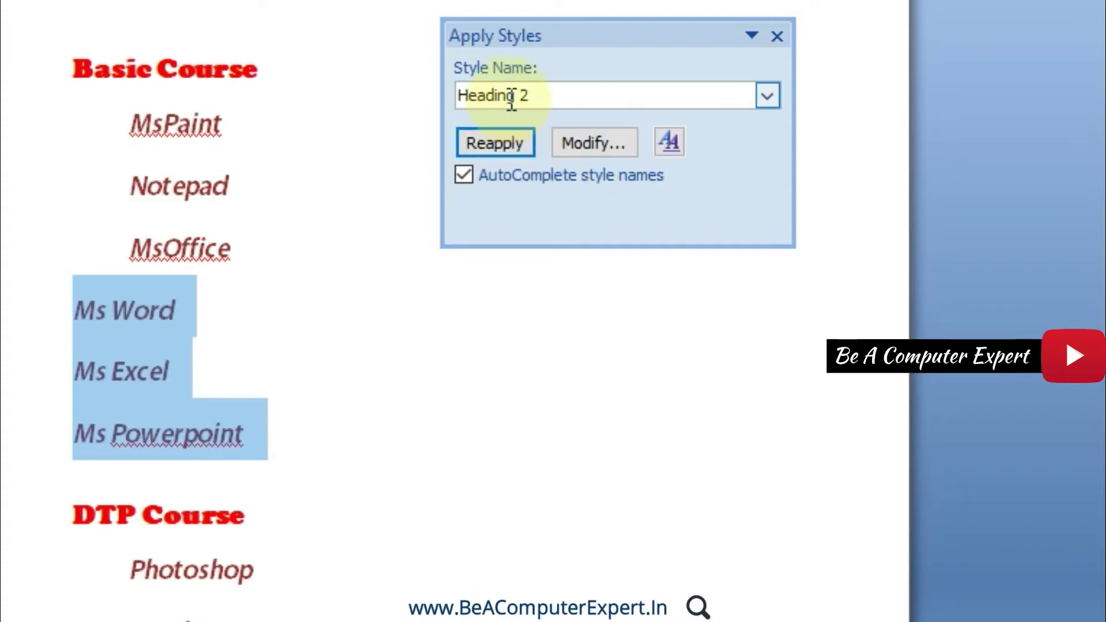
pyautogui.click(599, 143)
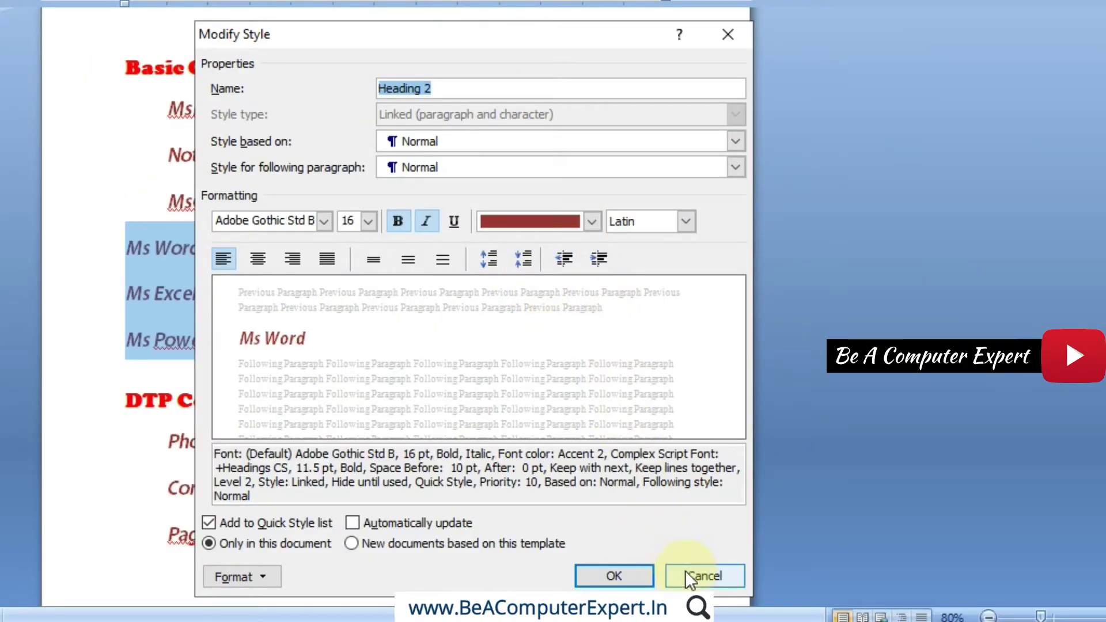
pyautogui.click(704, 573)
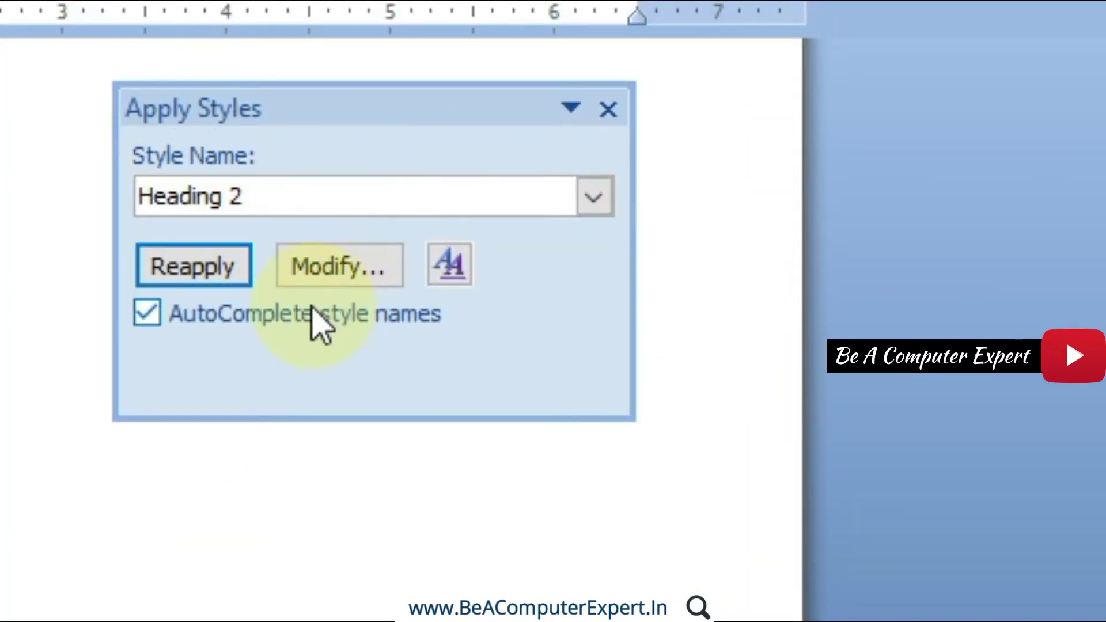
pyautogui.click(449, 265)
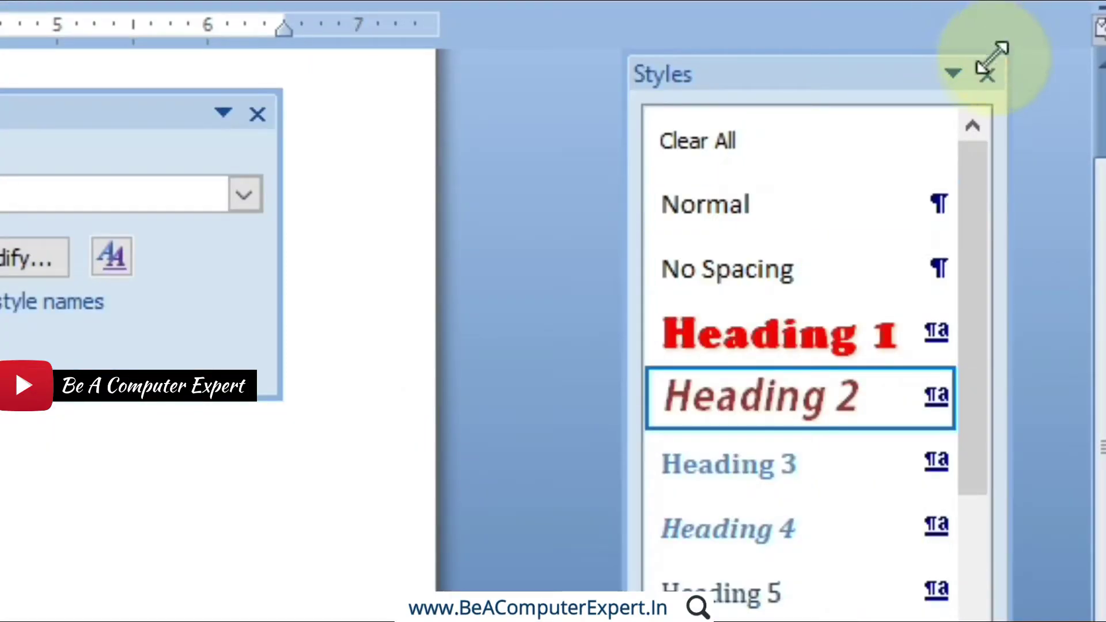
pyautogui.click(881, 77)
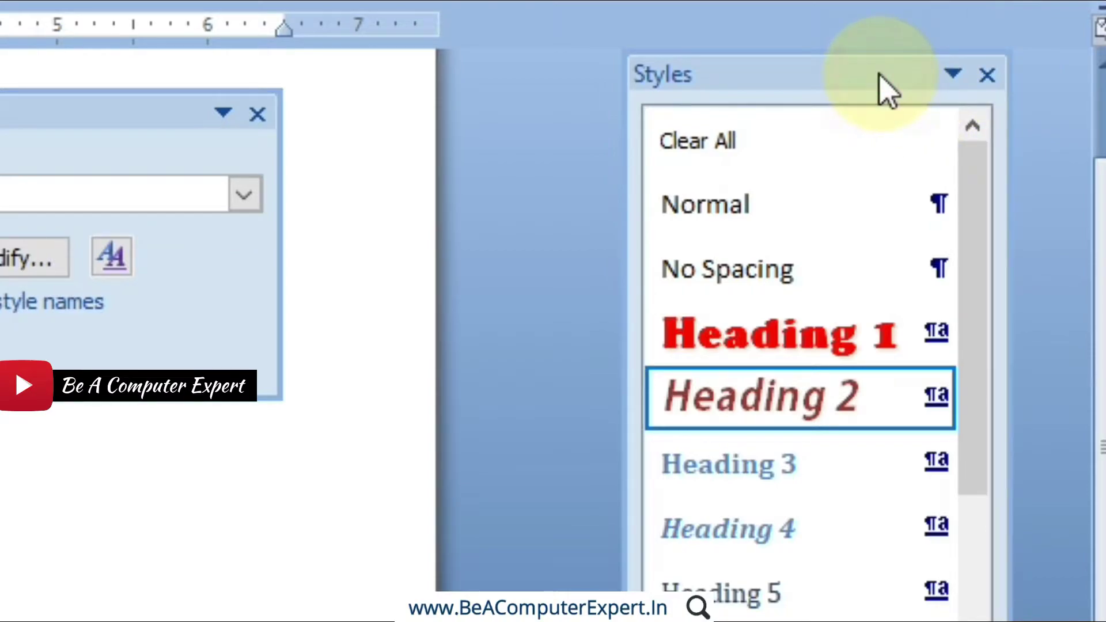
pyautogui.moveTo(809, 78)
pyautogui.mouseDown()
pyautogui.moveTo(686, 135)
pyautogui.moveTo(741, 96)
pyautogui.mouseUp()
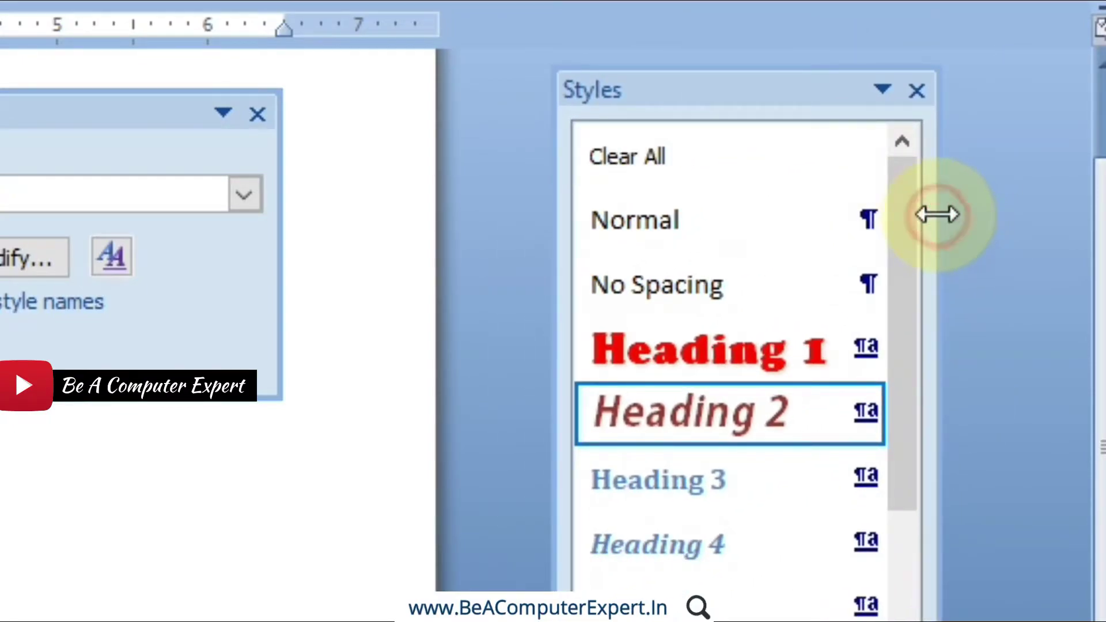
pyautogui.moveTo(938, 217)
pyautogui.mouseDown()
pyautogui.moveTo(1061, 198)
pyautogui.moveTo(968, 217)
pyautogui.moveTo(1014, 211)
pyautogui.mouseUp()
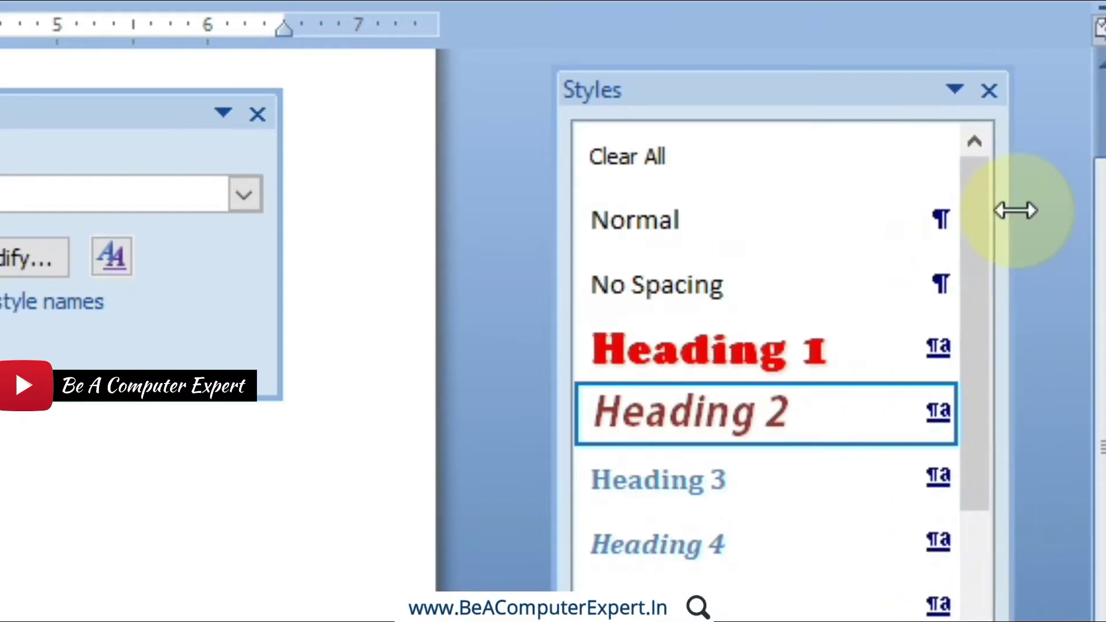
pyautogui.click(954, 91)
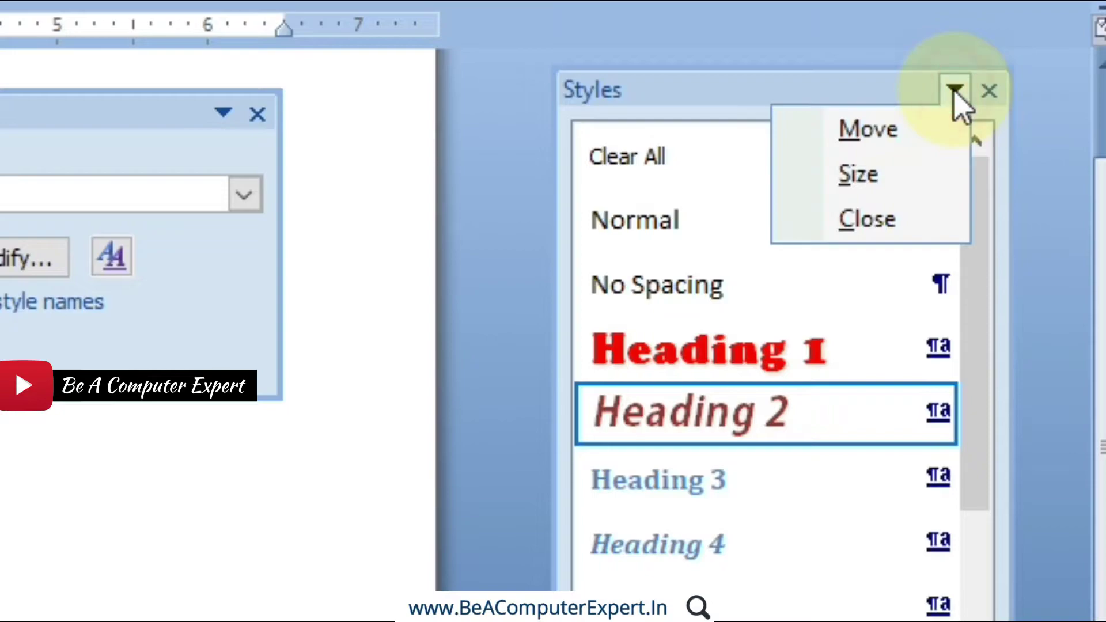
pyautogui.click(886, 132)
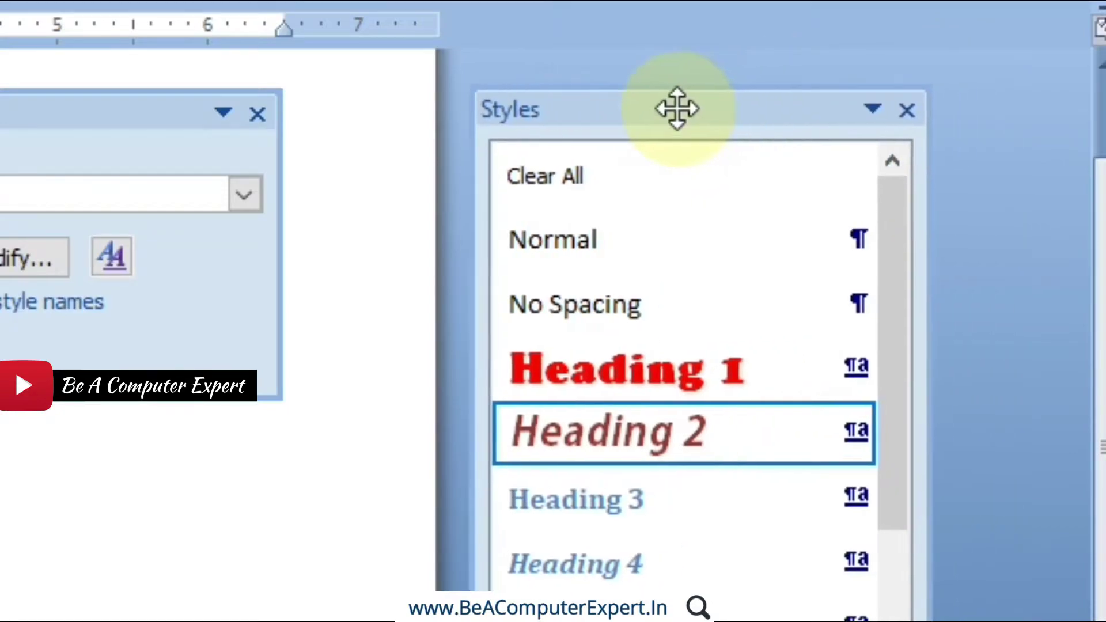
pyautogui.click(666, 99)
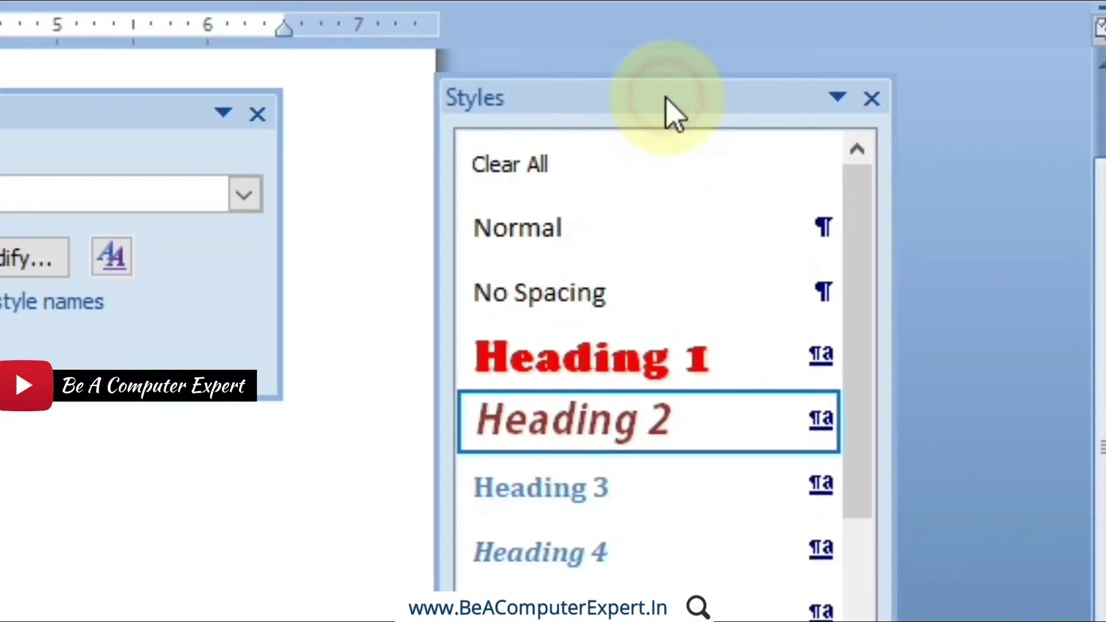
pyautogui.click(837, 97)
pyautogui.click(791, 171)
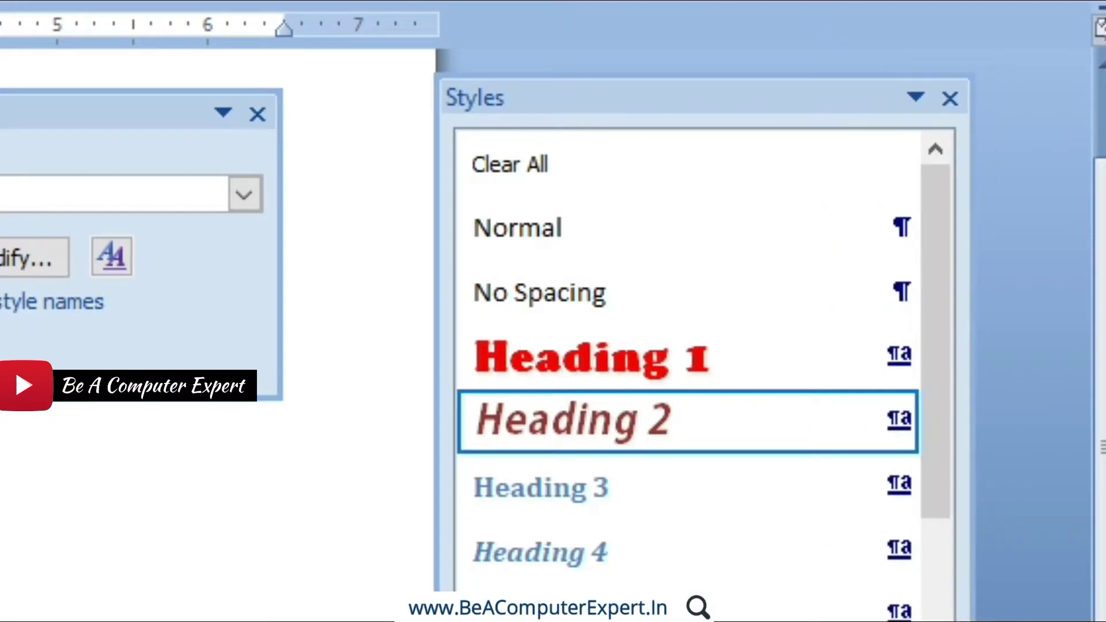
pyautogui.moveTo(1015, 593)
pyautogui.mouseDown()
pyautogui.moveTo(998, 389)
pyautogui.moveTo(945, 619)
pyautogui.mouseUp()
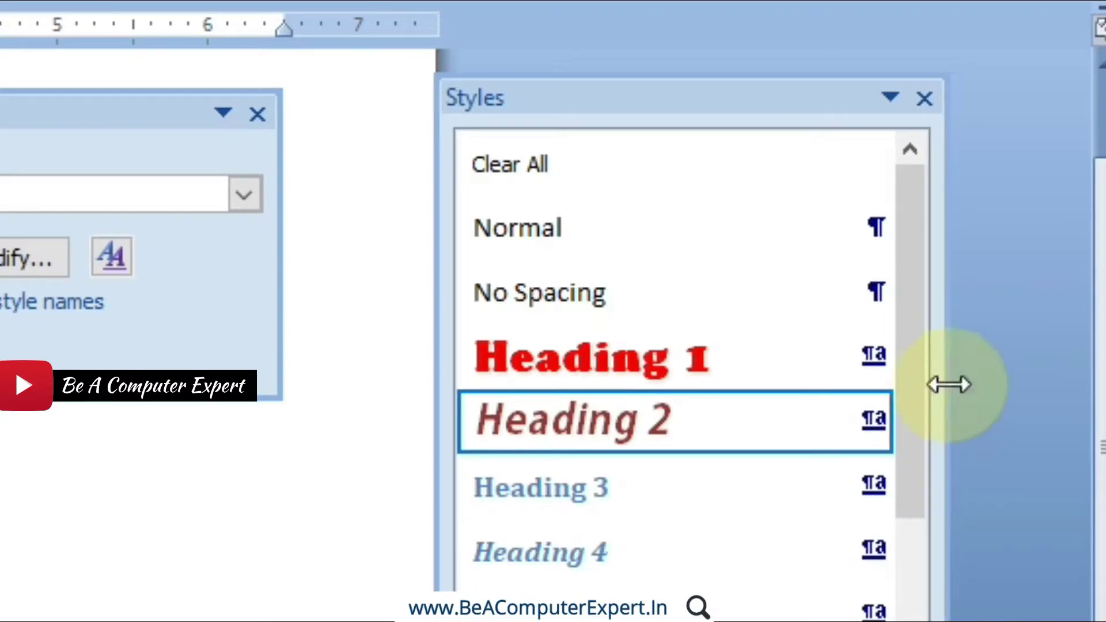
pyautogui.click(891, 98)
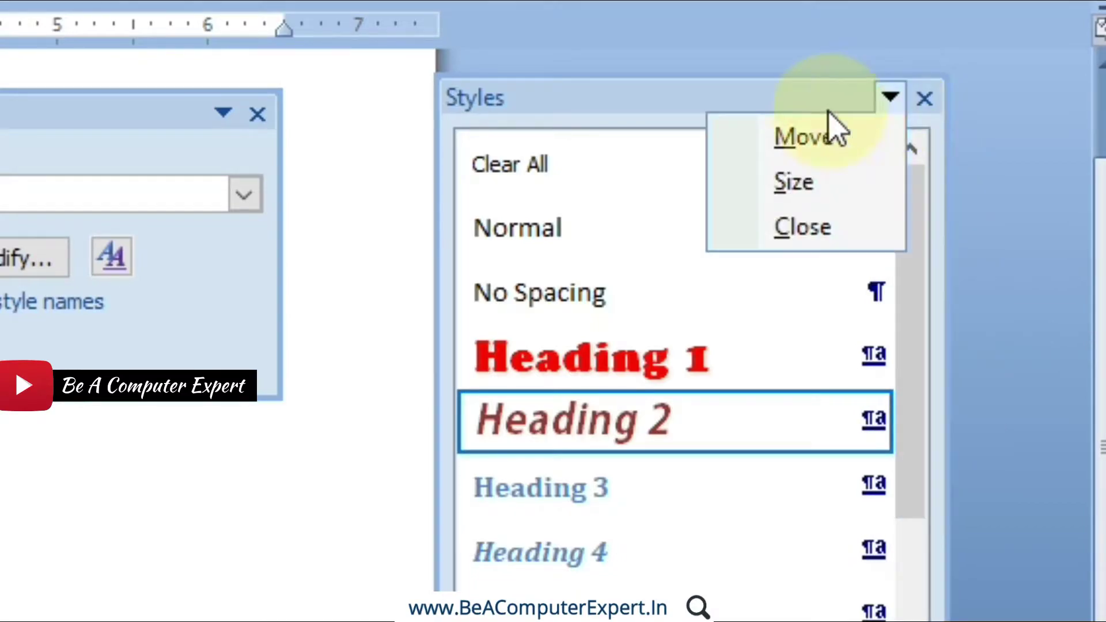
pyautogui.click(835, 129)
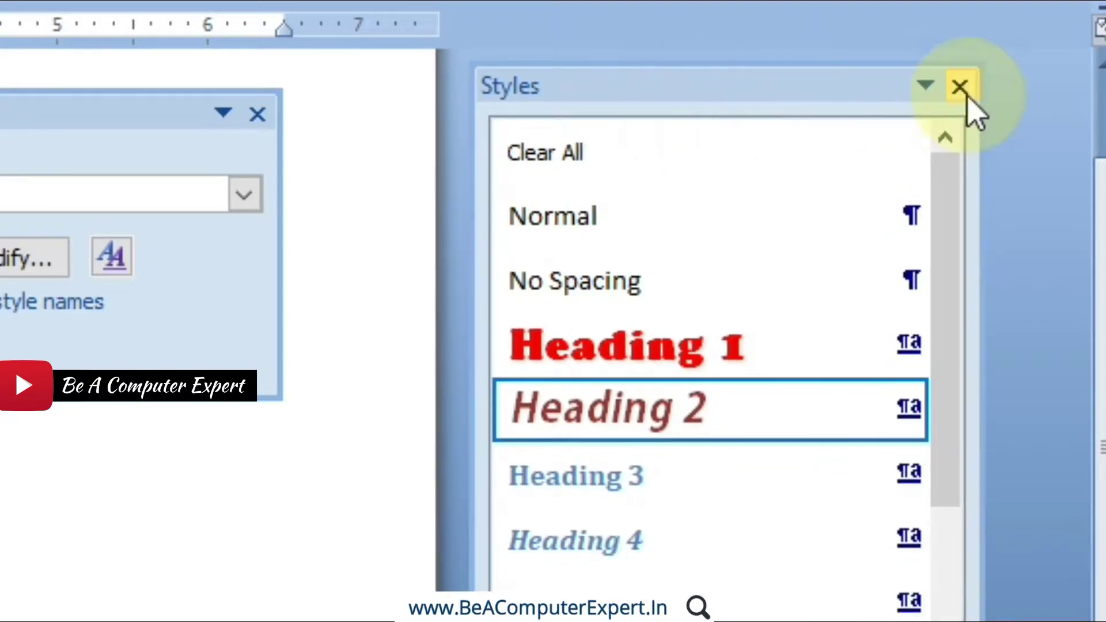
pyautogui.click(961, 87)
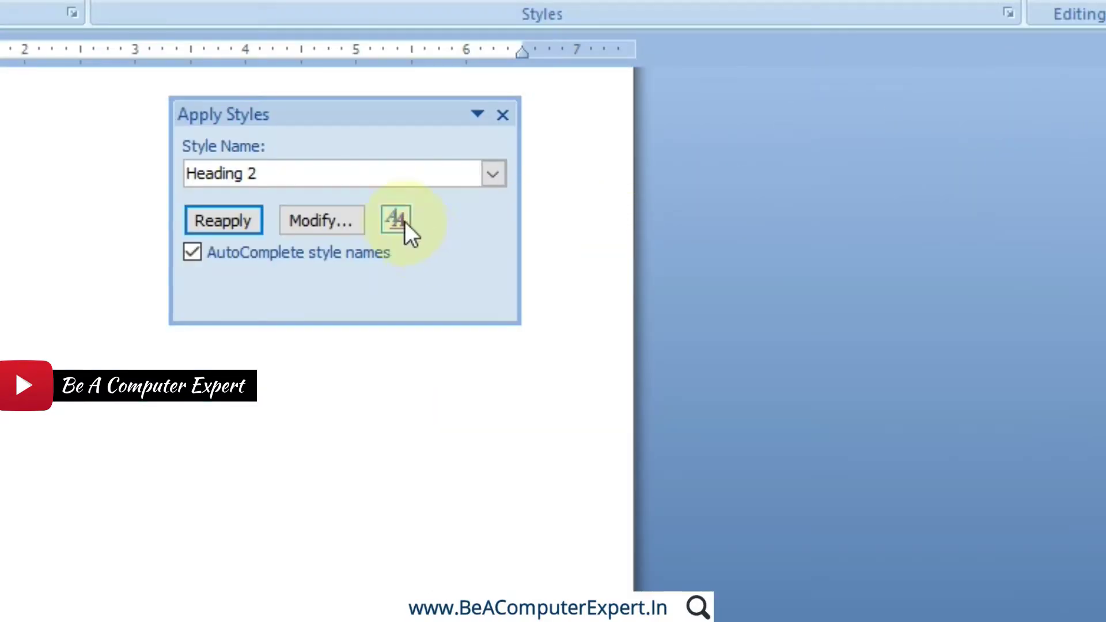
# Close the Apply Styles panel and open the Styles task pane, docked on the right
pyautogui.click(503, 116)
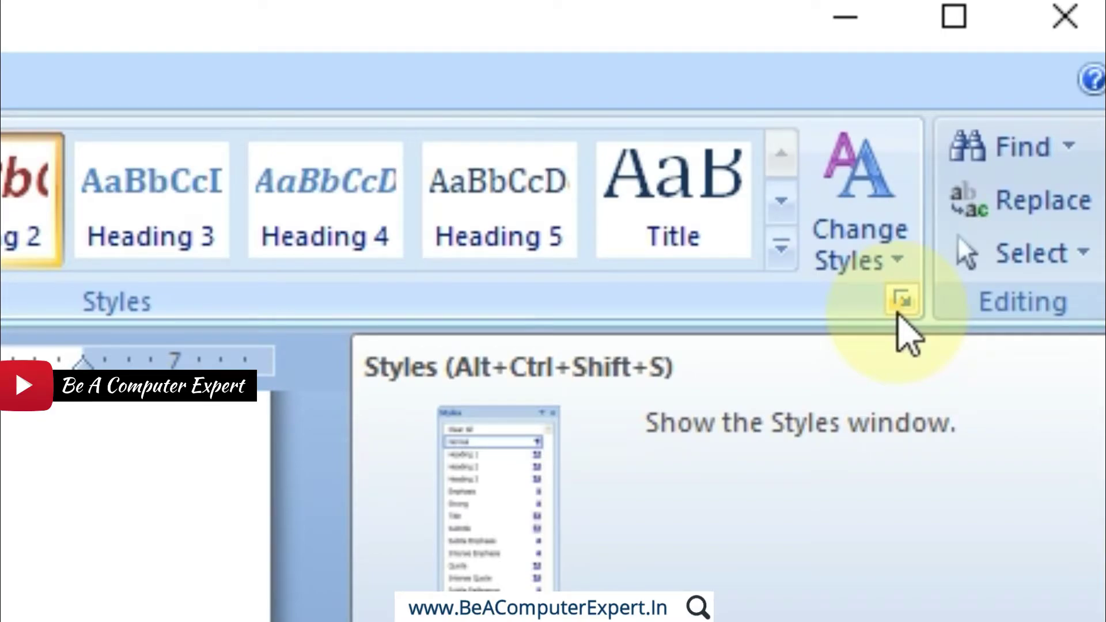
pyautogui.click(899, 309)
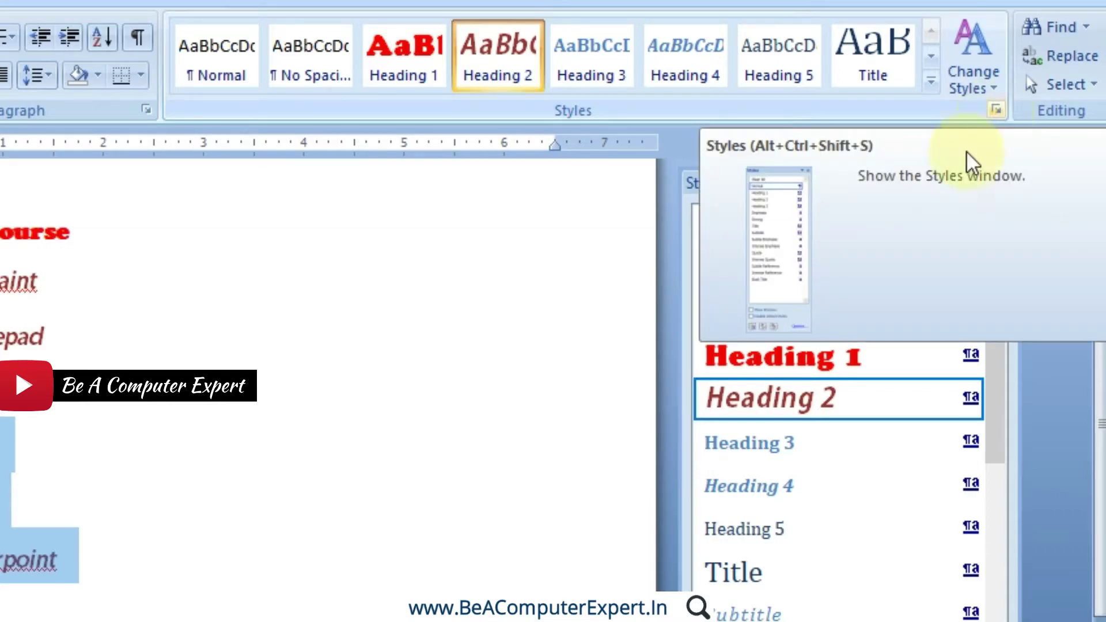
pyautogui.click(752, 185)
pyautogui.click(753, 185)
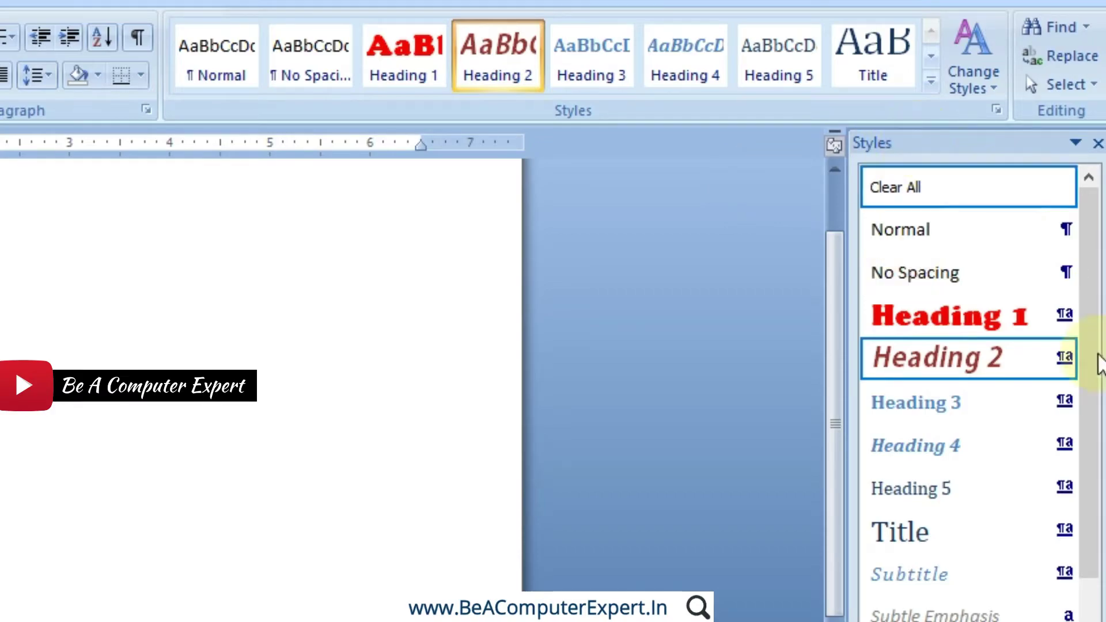
# Apply the Title style to the Ms Word–Ms Powerpoint lines and undock the Styles pane
pyautogui.click(1037, 531)
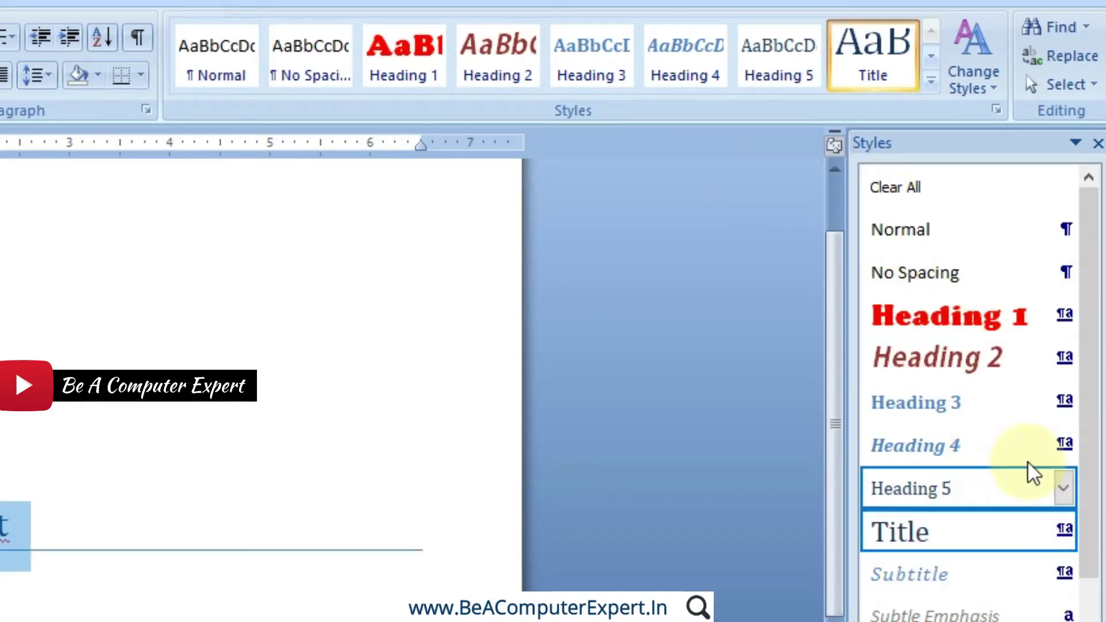
pyautogui.click(951, 149)
pyautogui.moveTo(887, 204); pyautogui.dragTo(829, 189)
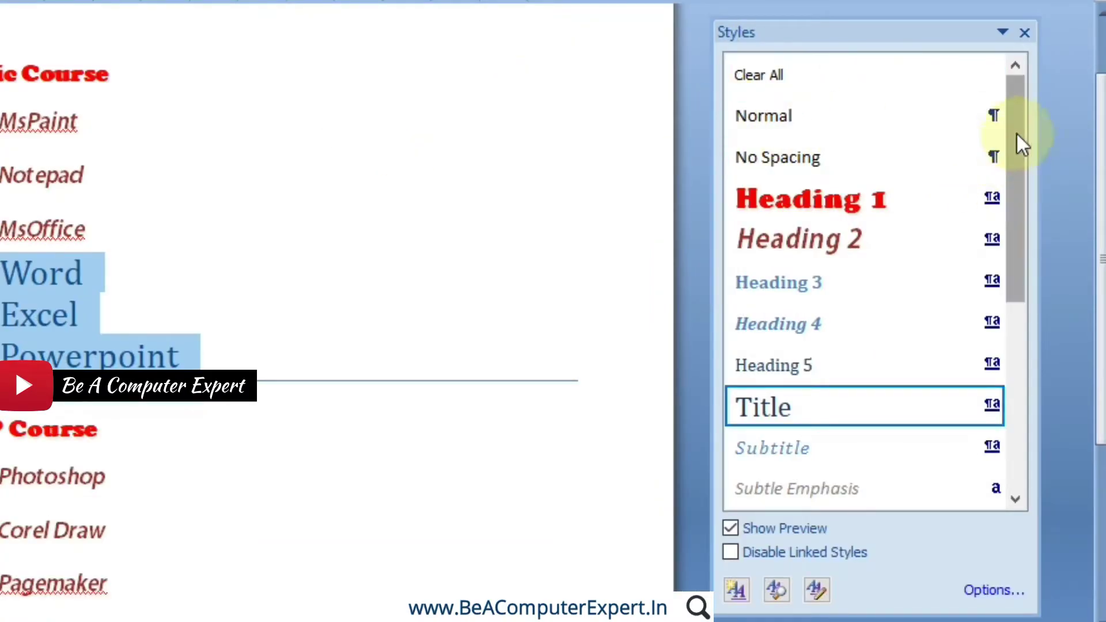
pyautogui.moveTo(1016, 133)
pyautogui.mouseDown()
pyautogui.moveTo(1018, 292)
pyautogui.moveTo(1027, 89)
pyautogui.mouseUp()
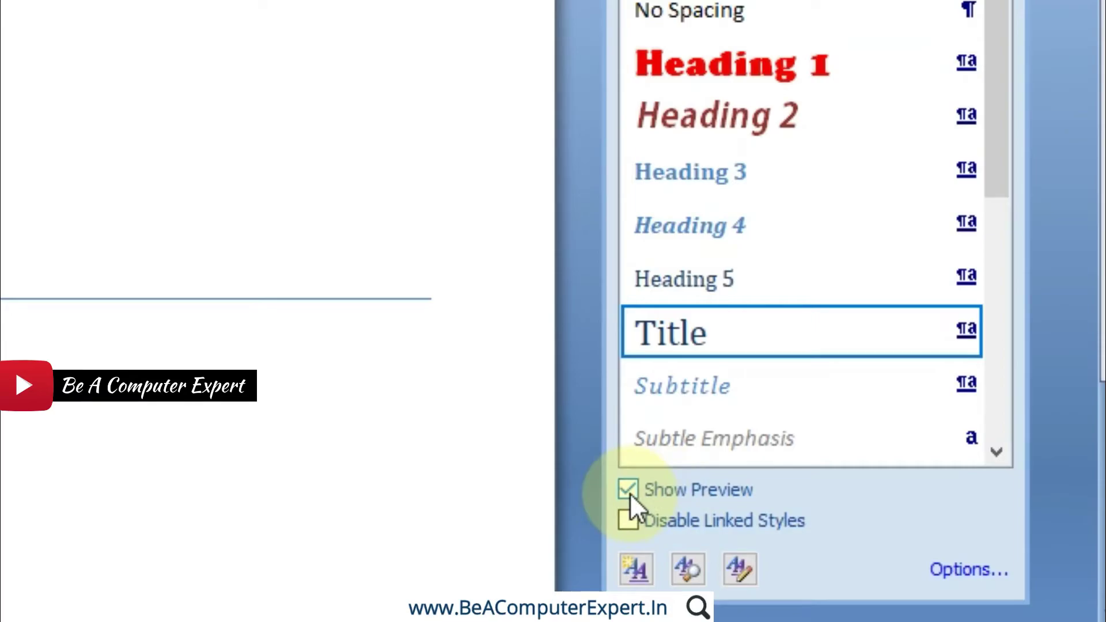
pyautogui.click(631, 494)
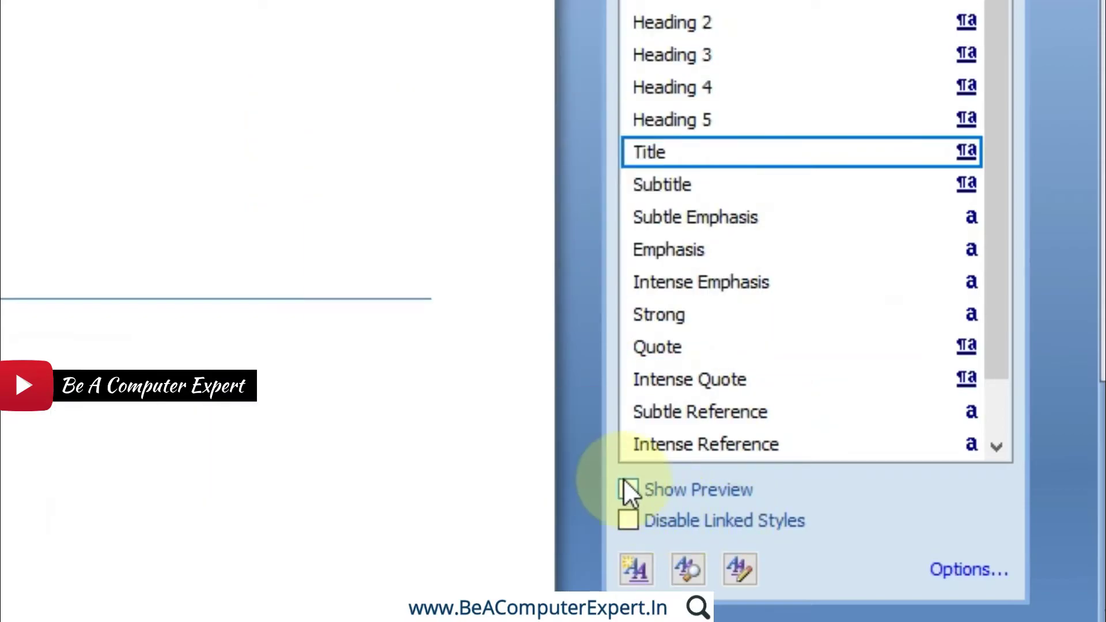
pyautogui.click(628, 489)
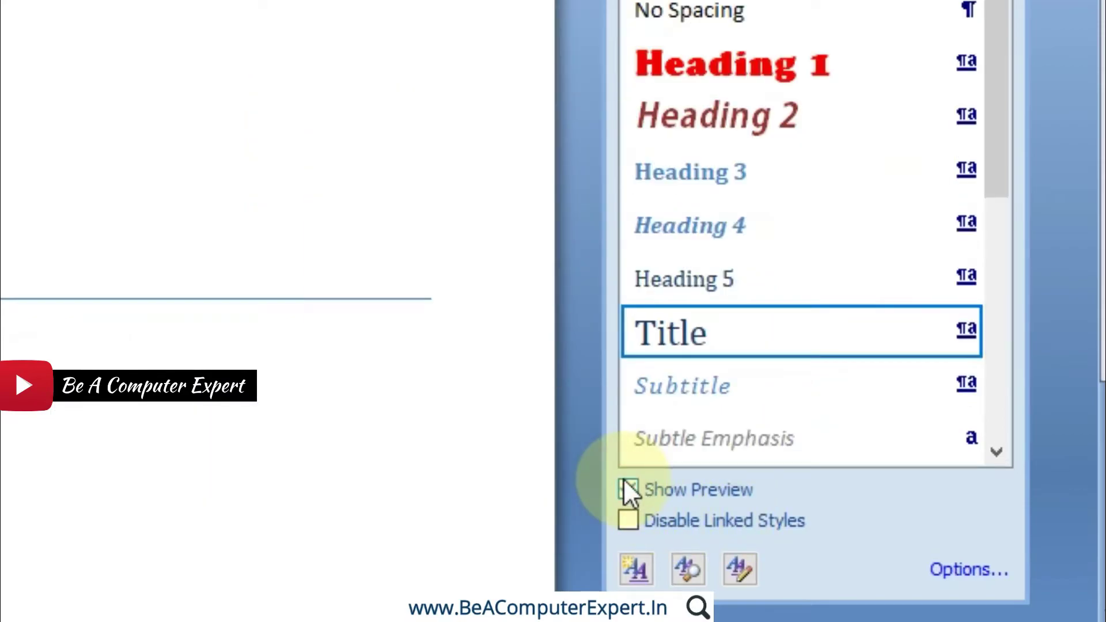
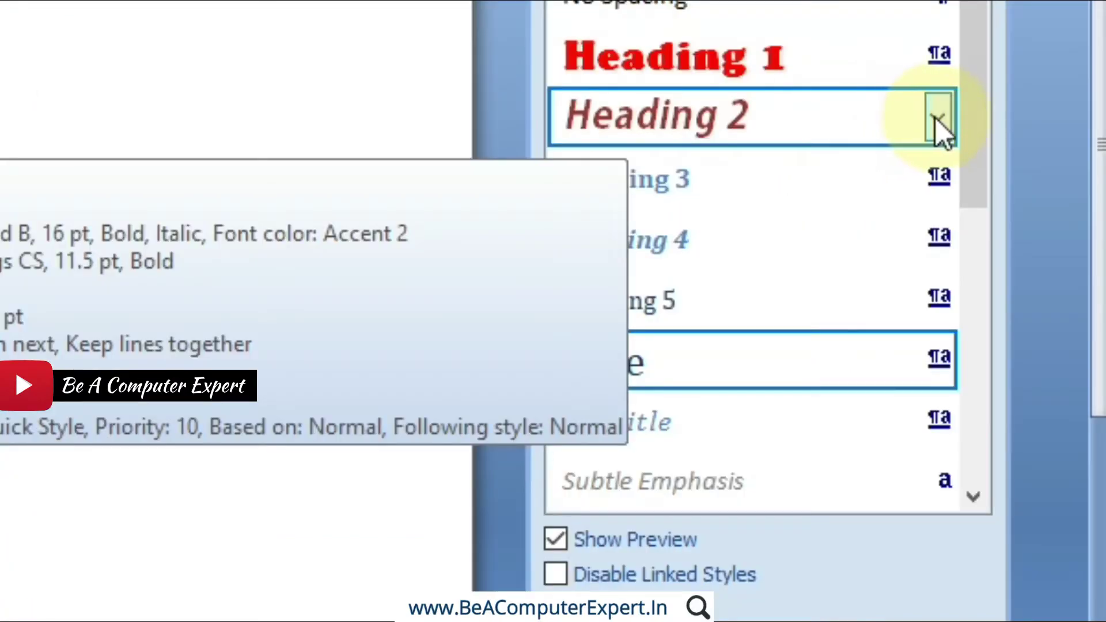
# Look over the Heading 2 style's options in the Styles pane and Quick Styles menu, then close them
pyautogui.click(1038, 277)
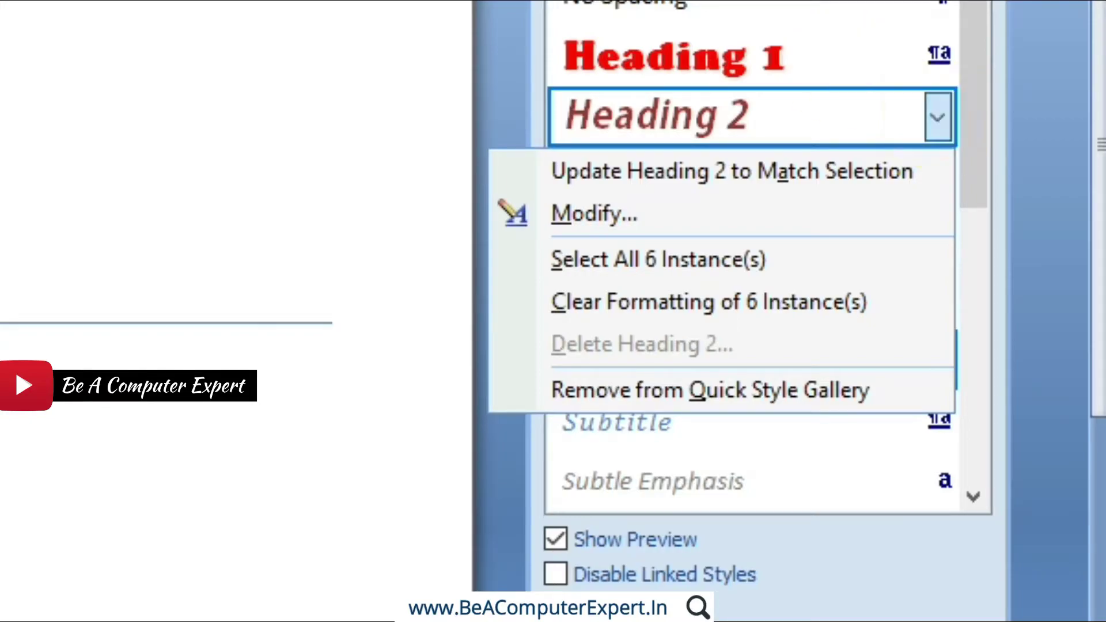
pyautogui.rightClick(325, 101)
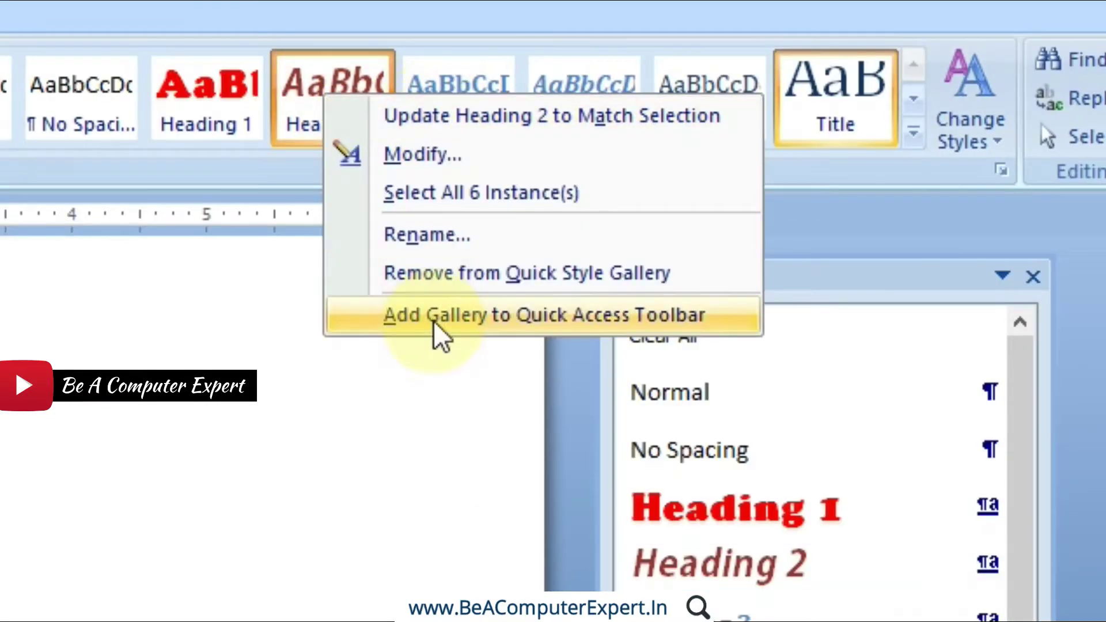
pyautogui.click(859, 573)
pyautogui.moveTo(717, 564)
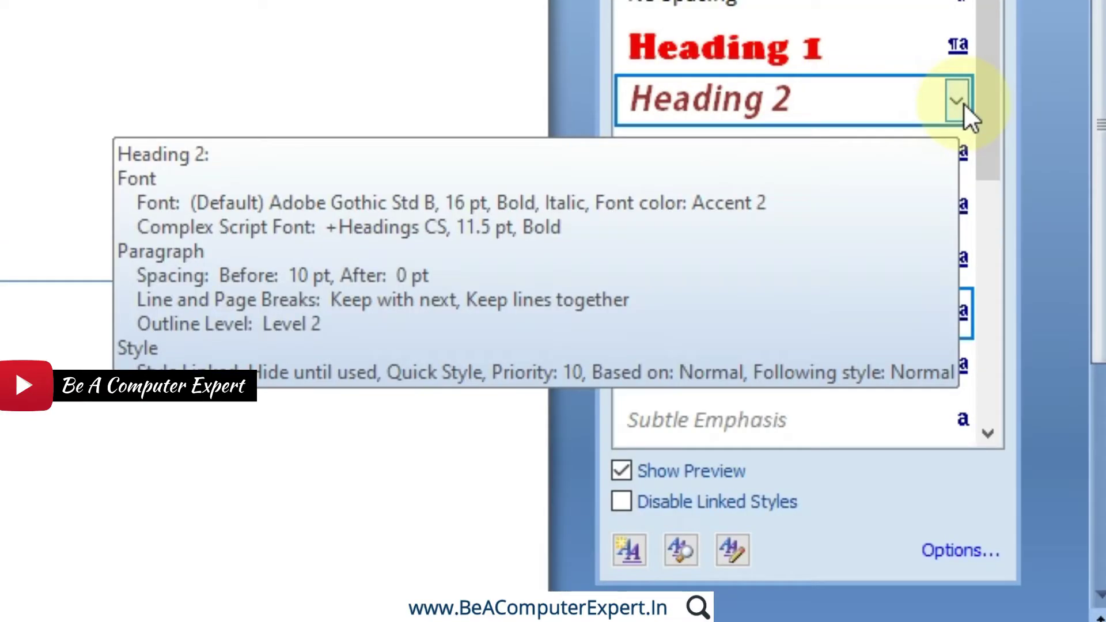
pyautogui.click(957, 101)
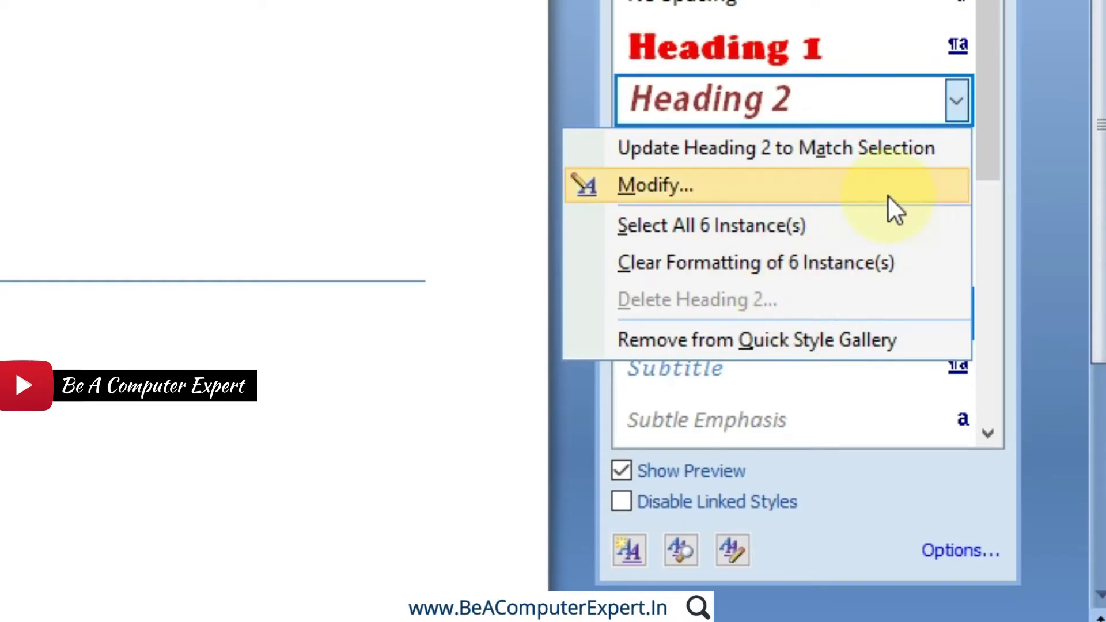
pyautogui.click(983, 39)
# Turn on Disable Linked Styles and scroll through the style list
pyautogui.moveTo(984, 38); pyautogui.dragTo(983, 62)
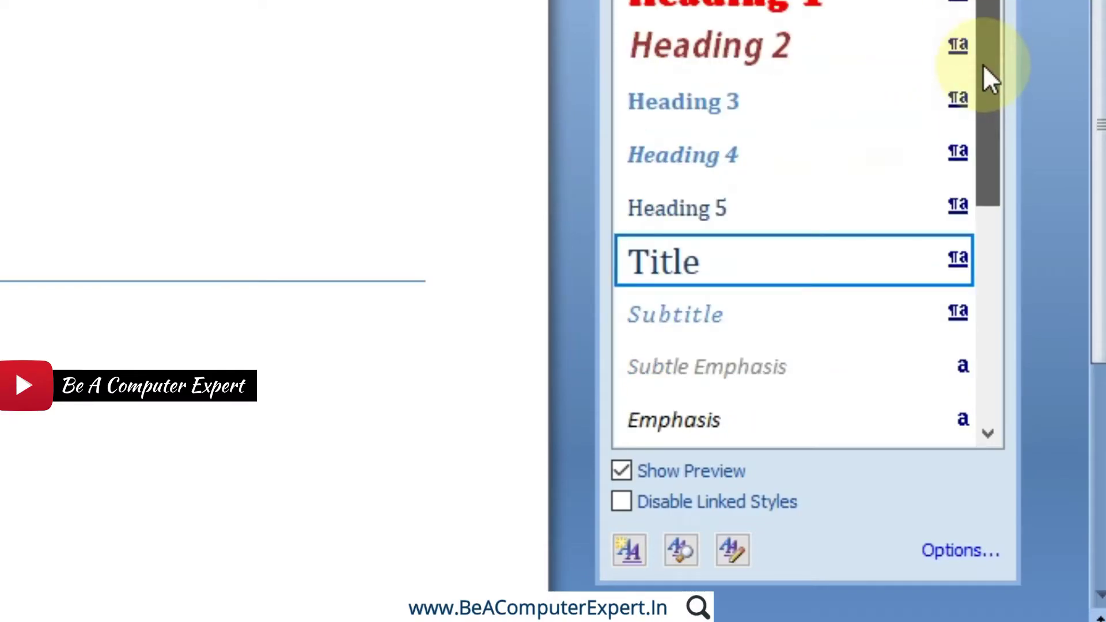
pyautogui.moveTo(995, 141); pyautogui.dragTo(1024, 321)
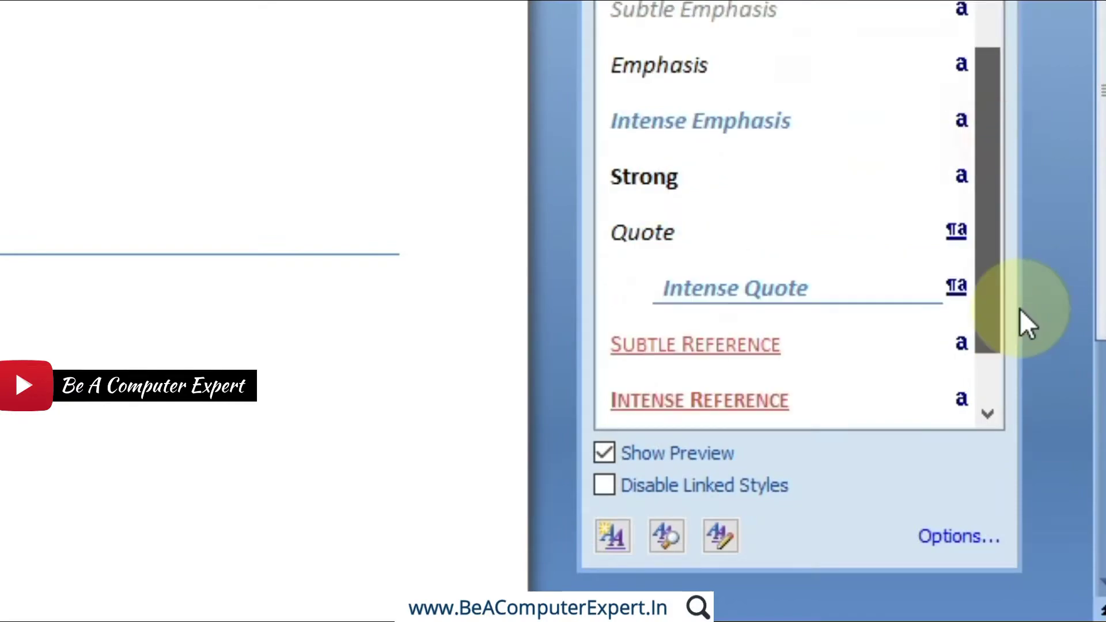
pyautogui.click(703, 487)
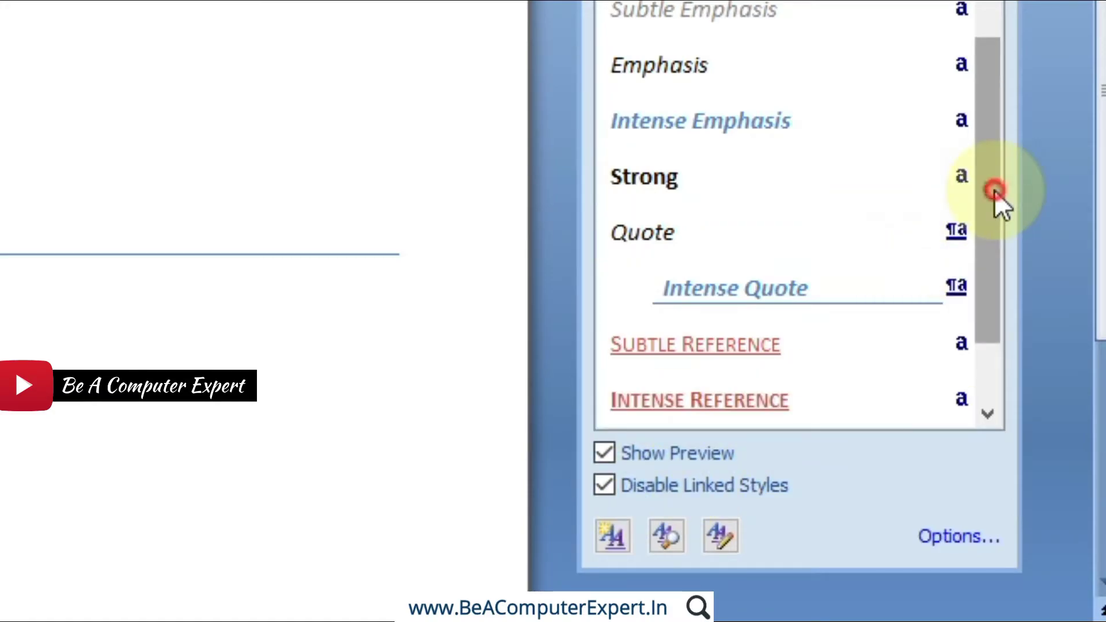
pyautogui.moveTo(994, 193)
pyautogui.mouseDown()
pyautogui.moveTo(1000, 348)
pyautogui.moveTo(976, 66)
pyautogui.moveTo(991, 346)
pyautogui.mouseUp()
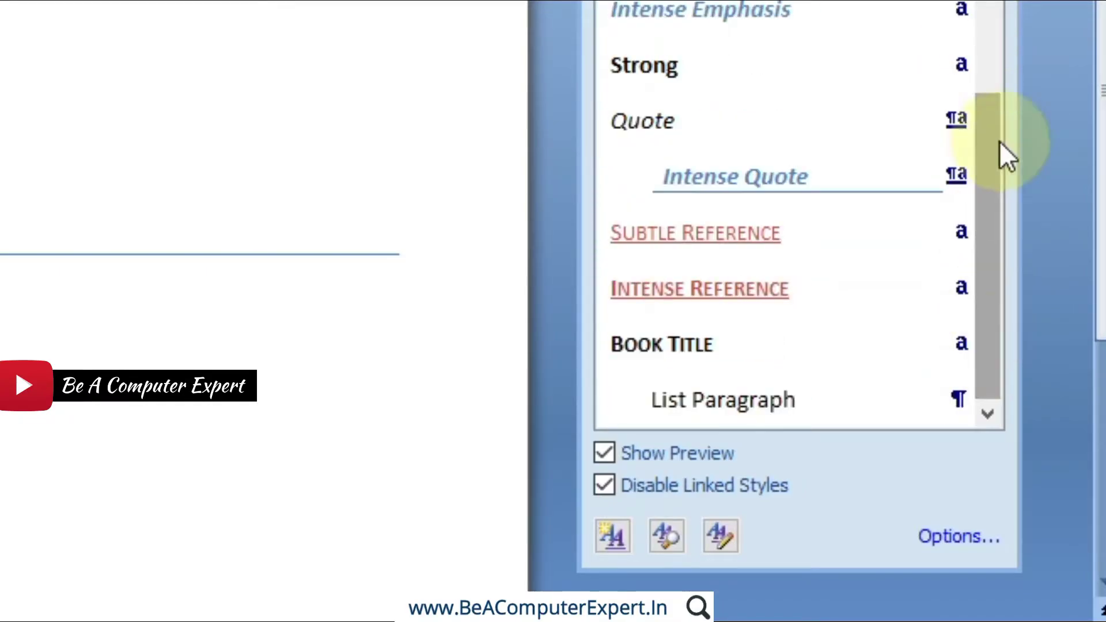
pyautogui.click(984, 136)
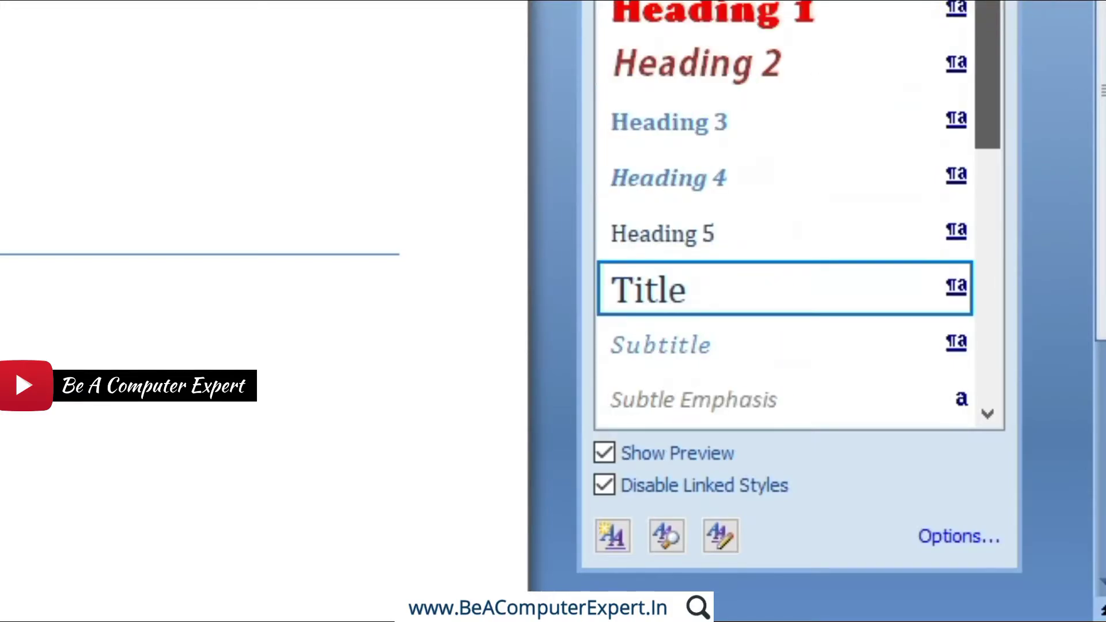
pyautogui.moveTo(989, 1)
pyautogui.mouseDown()
pyautogui.moveTo(994, 63)
pyautogui.moveTo(990, 1)
pyautogui.mouseUp()
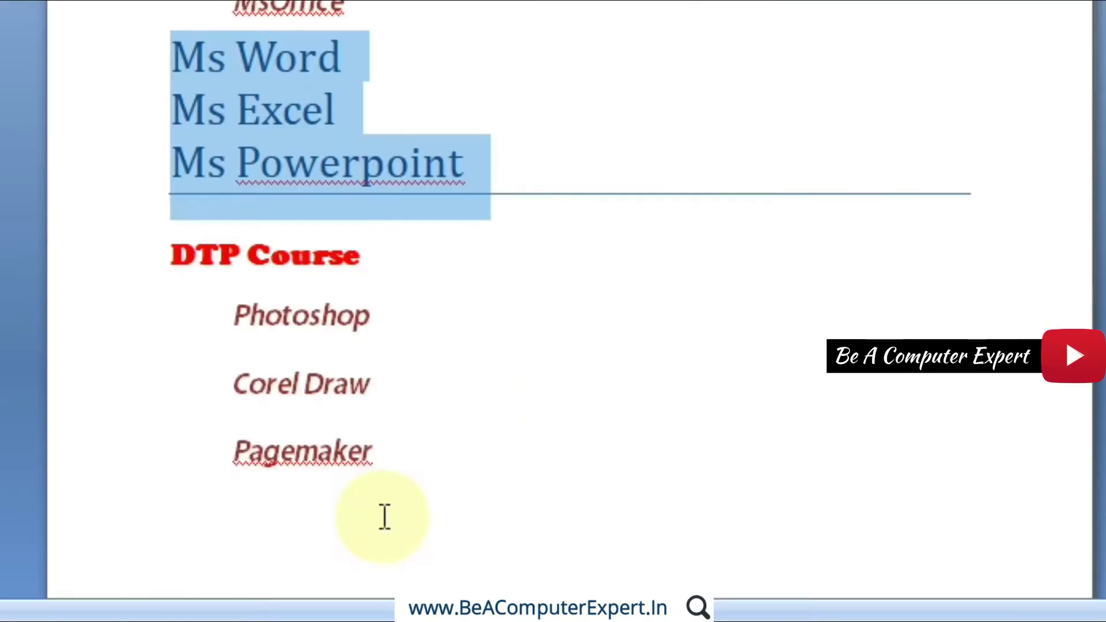
pyautogui.click(382, 517)
# Make the Pagemaker line green in the Appo Paint font
pyautogui.moveTo(396, 440); pyautogui.dragTo(206, 433)
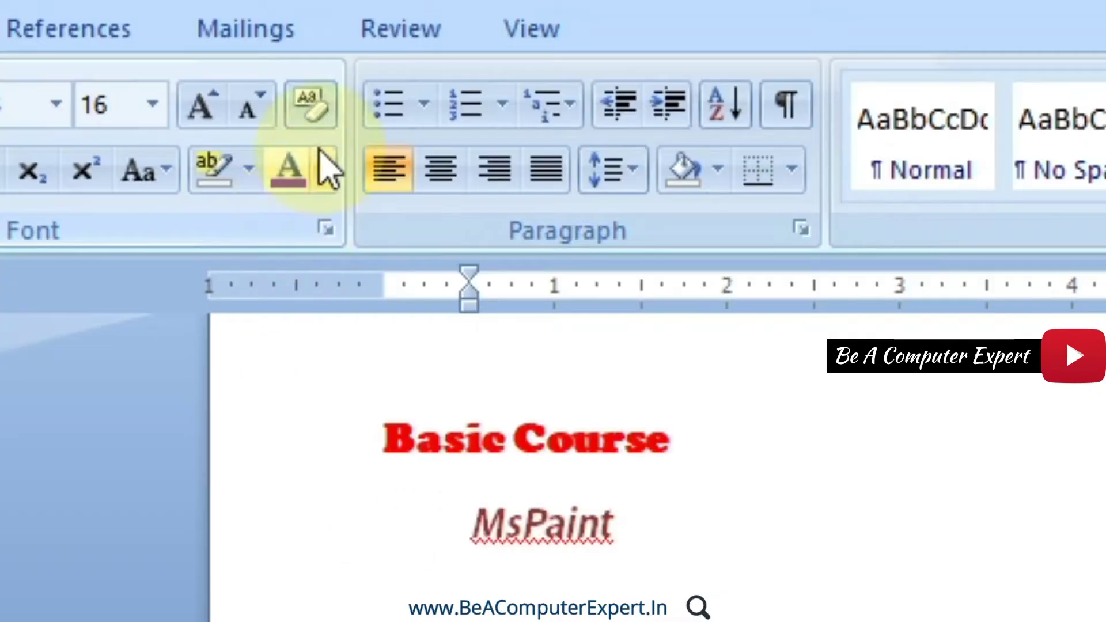
pyautogui.click(322, 169)
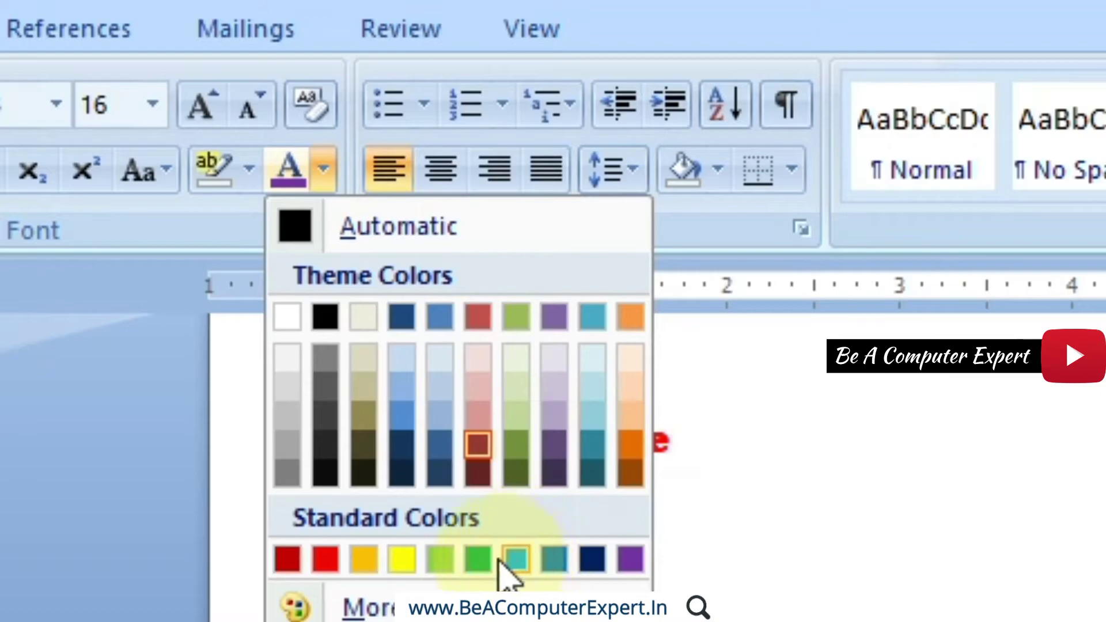
pyautogui.click(478, 559)
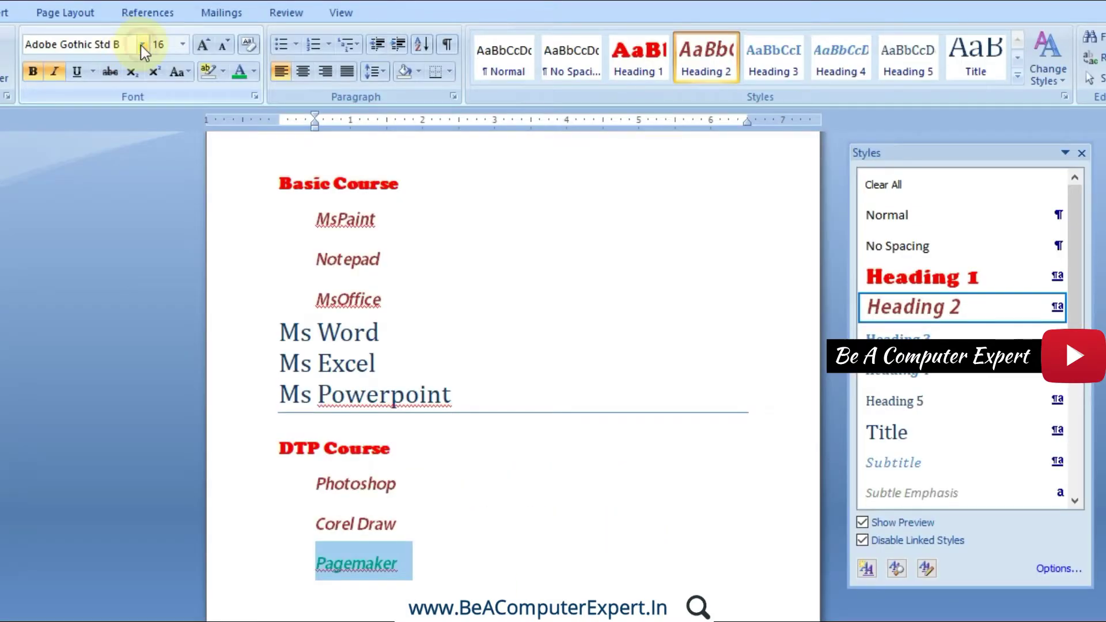
pyautogui.click(141, 45)
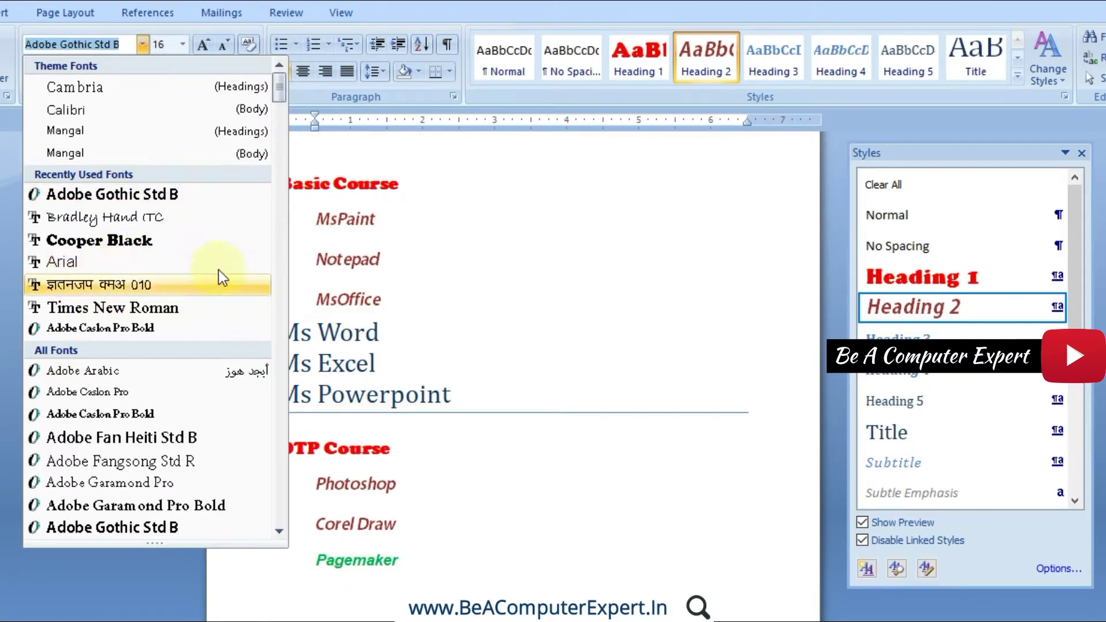
pyautogui.click(278, 531)
pyautogui.moveTo(279, 531); pyautogui.dragTo(279, 532)
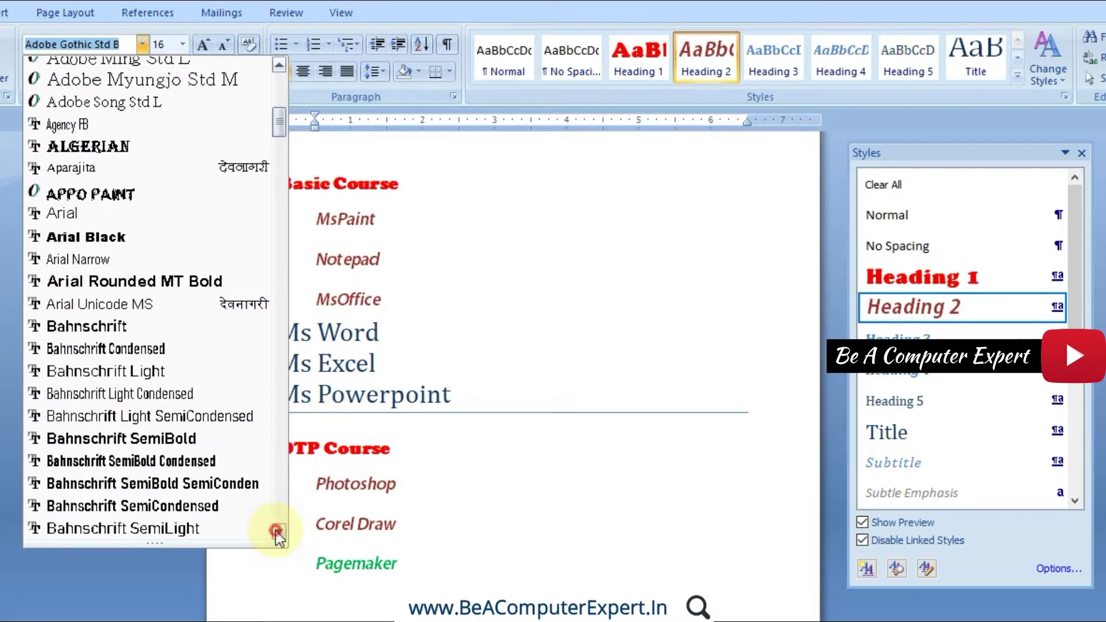
pyautogui.moveTo(279, 533); pyautogui.dragTo(278, 531)
pyautogui.click(131, 173)
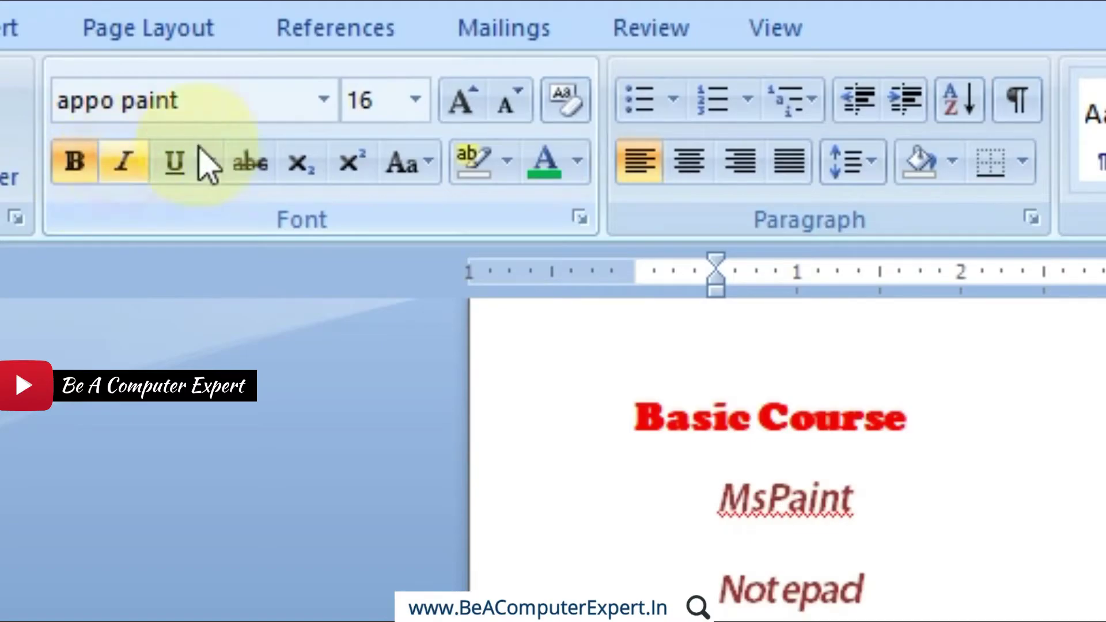
# Grow the Pagemaker text to 26 pt and reselect the line
pyautogui.click(475, 108)
pyautogui.click(476, 108)
pyautogui.click(476, 108)
pyautogui.click(476, 108)
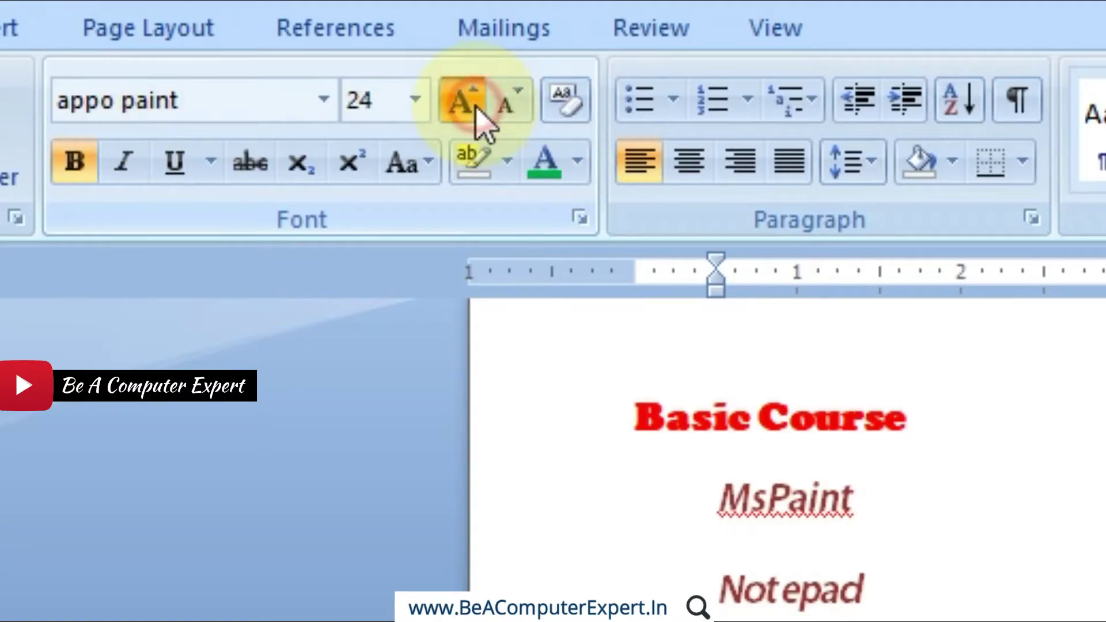
pyautogui.click(476, 107)
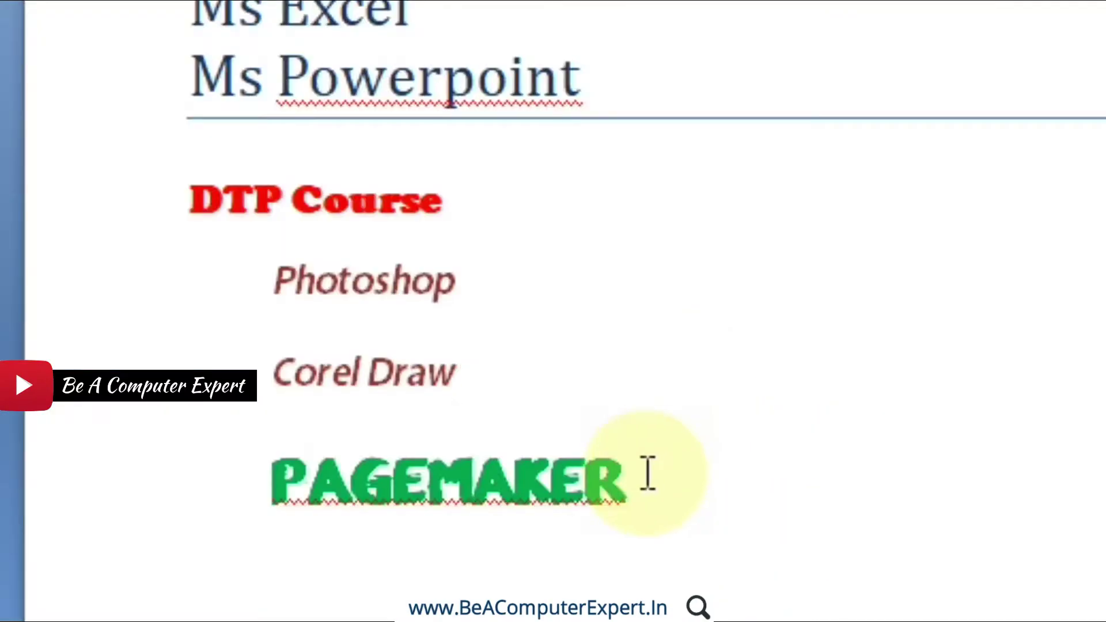
pyautogui.moveTo(645, 470); pyautogui.dragTo(271, 481)
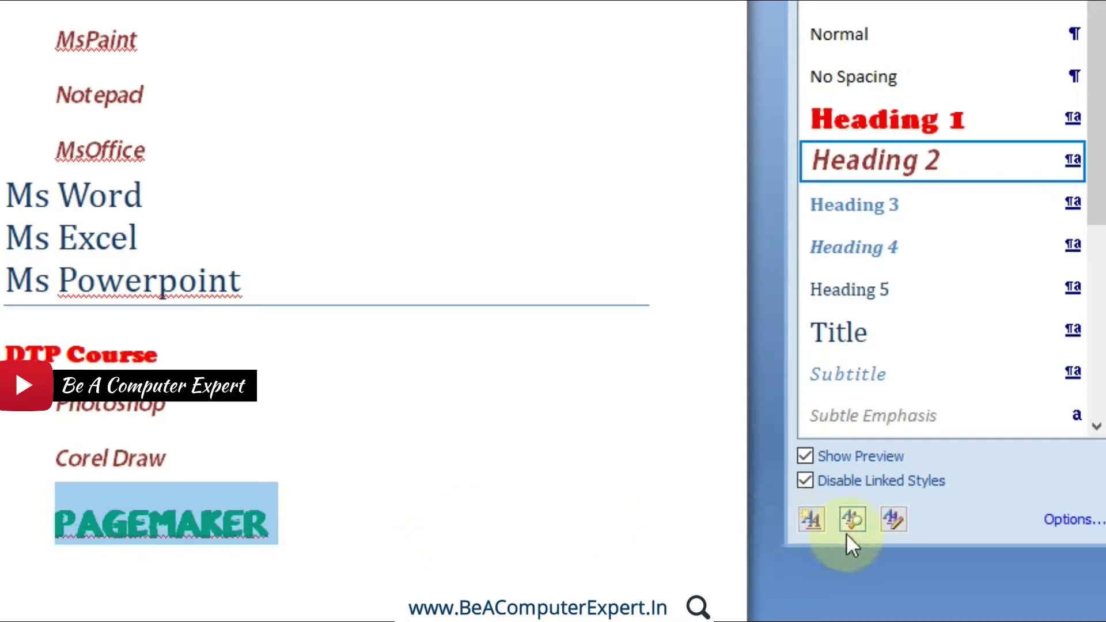
# Define a new Paragraph style 'Green Style1' from Pagemaker's formatting, with blue font colour
pyautogui.click(812, 520)
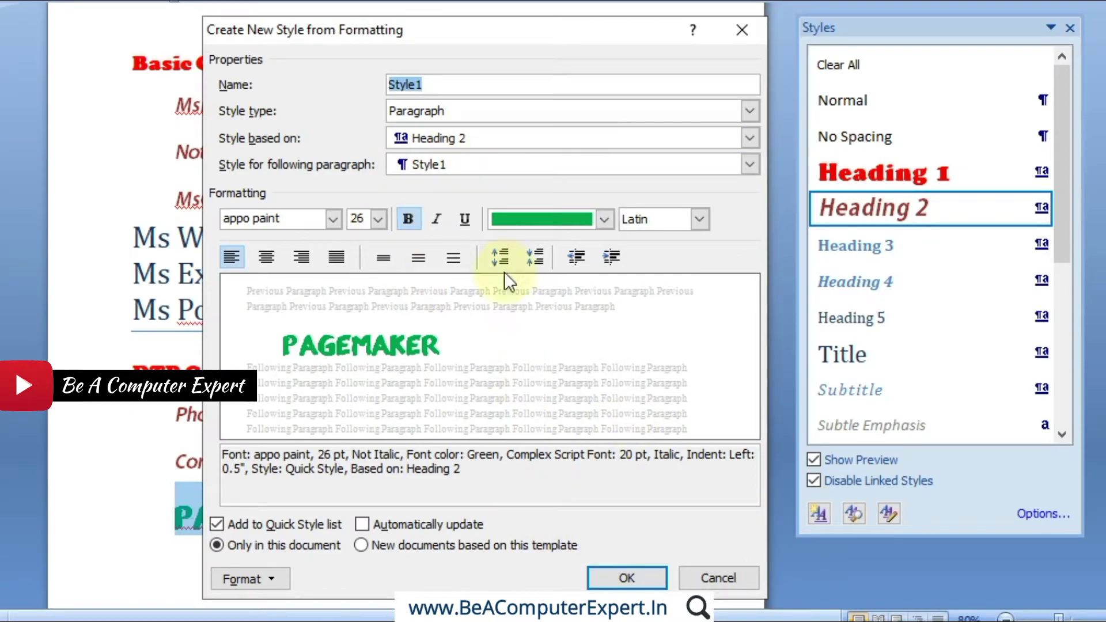
pyautogui.click(420, 84)
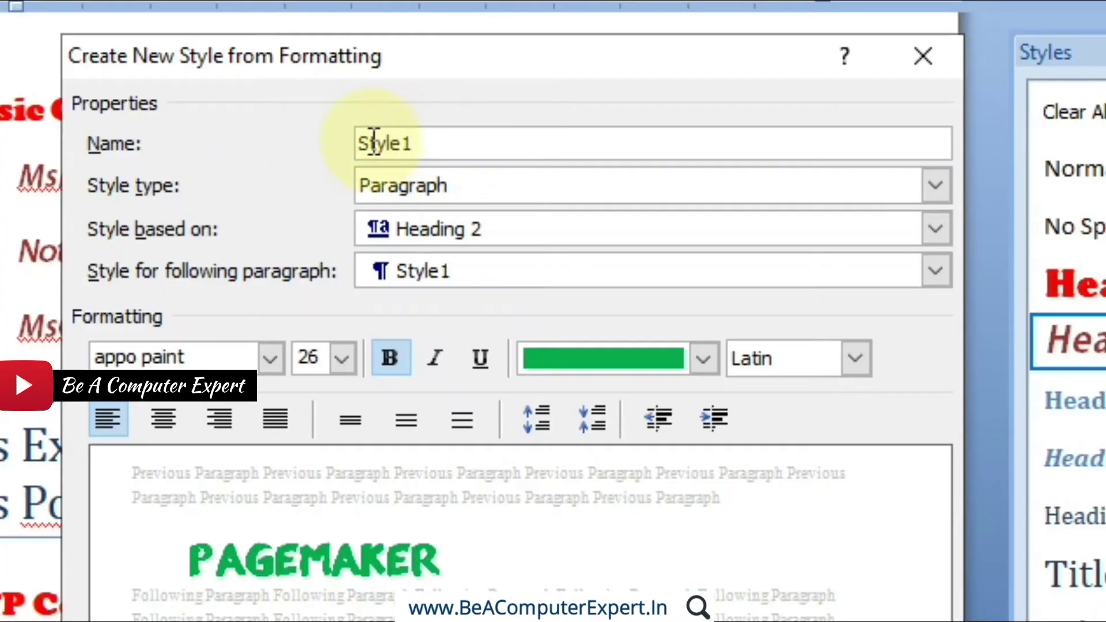
pyautogui.click(360, 143)
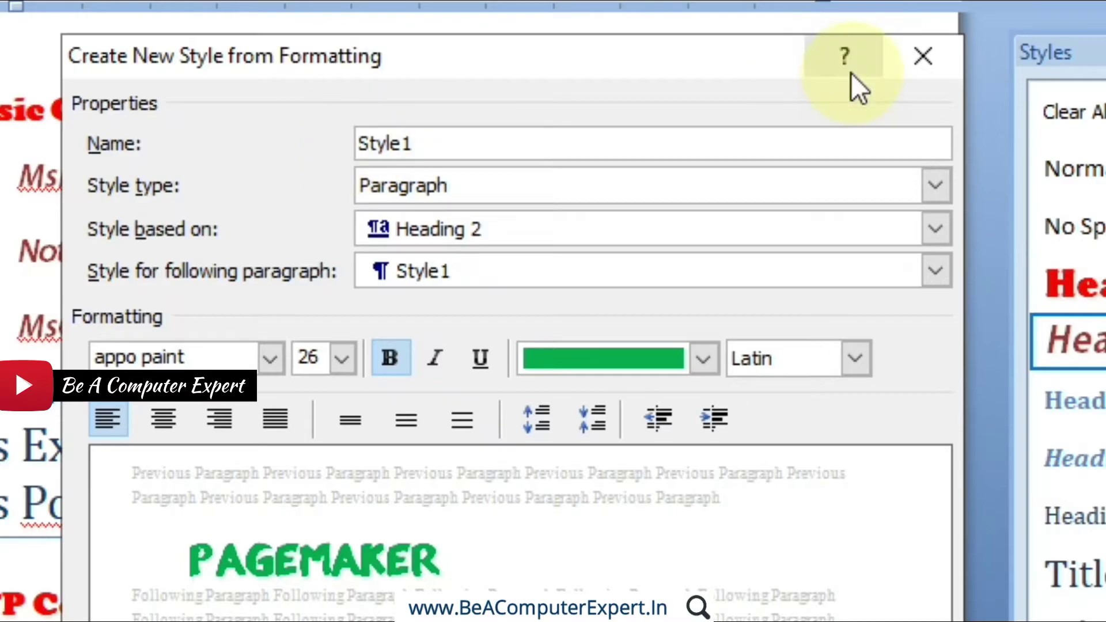
pyautogui.write('Green')
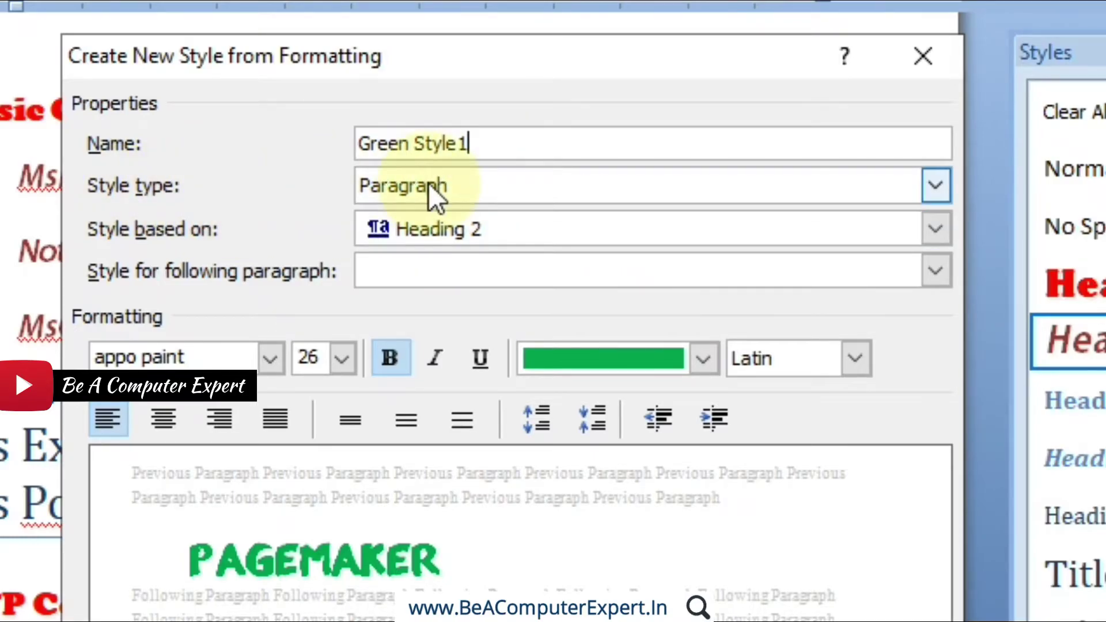
pyautogui.click(938, 184)
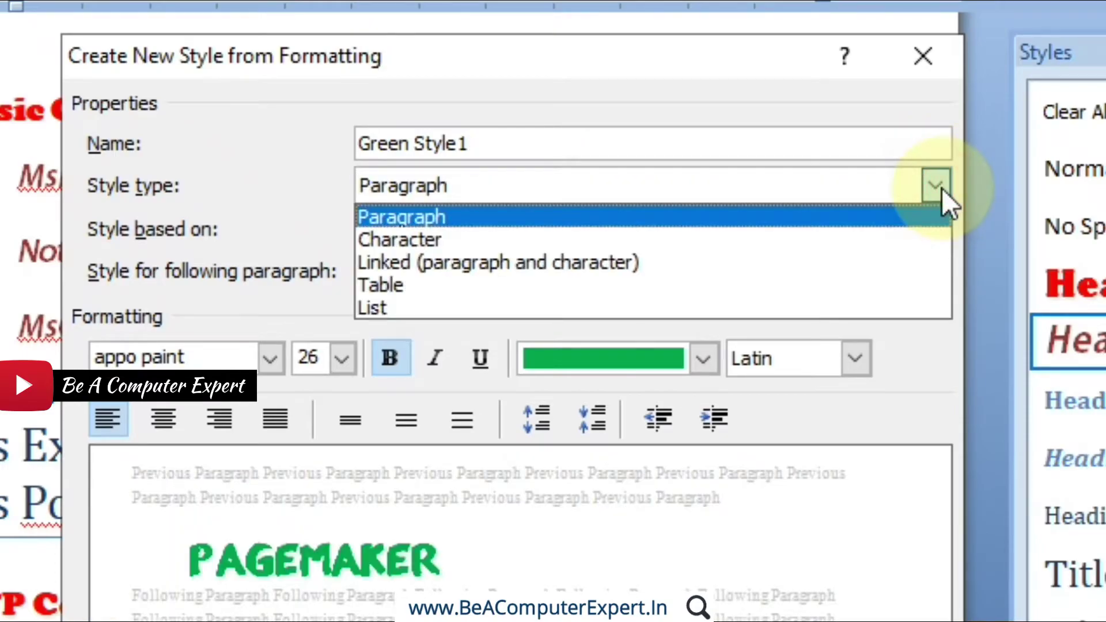
pyautogui.click(943, 189)
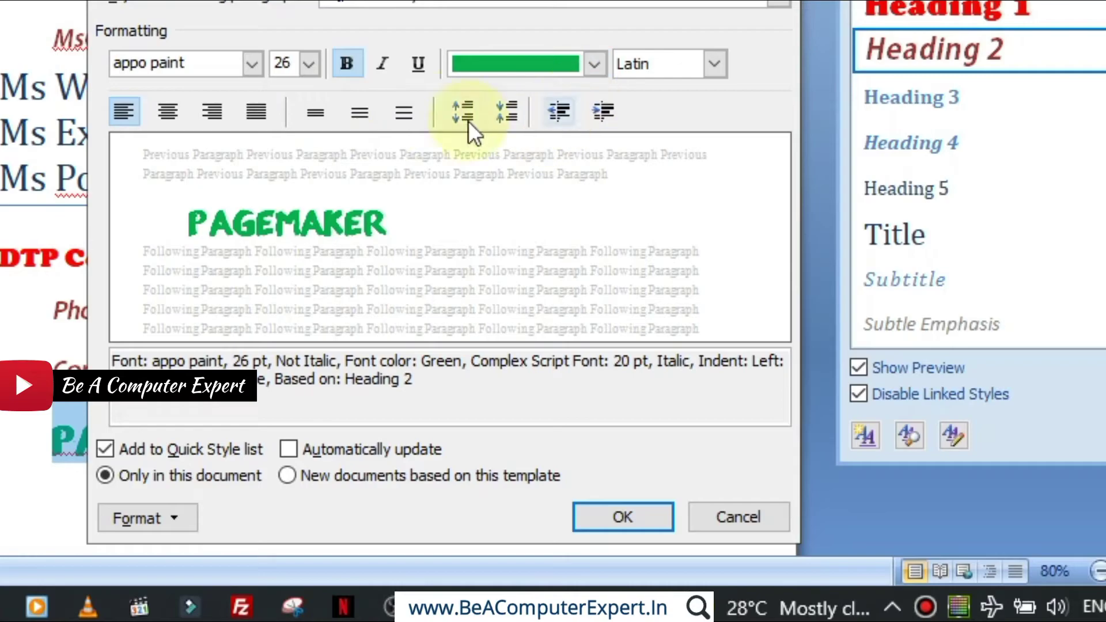
pyautogui.click(586, 67)
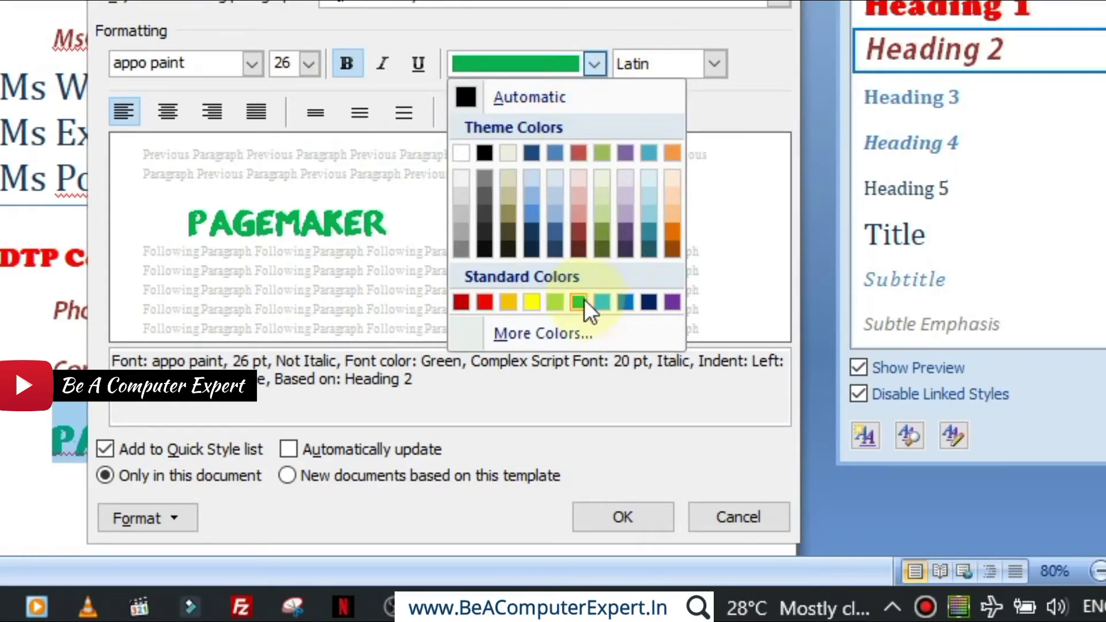
pyautogui.click(624, 303)
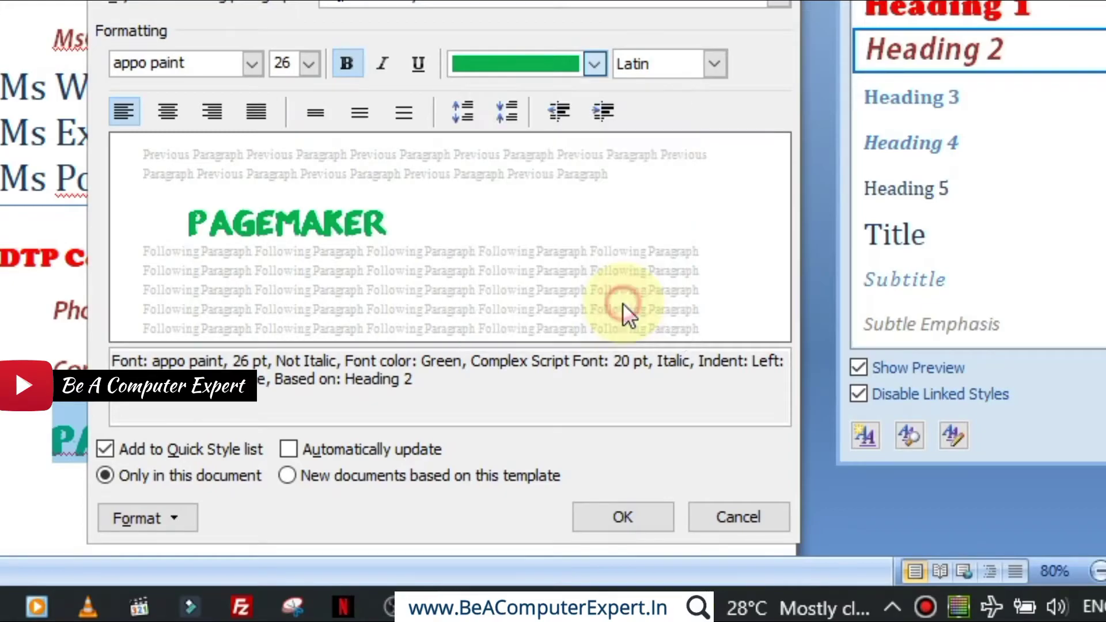
pyautogui.click(634, 521)
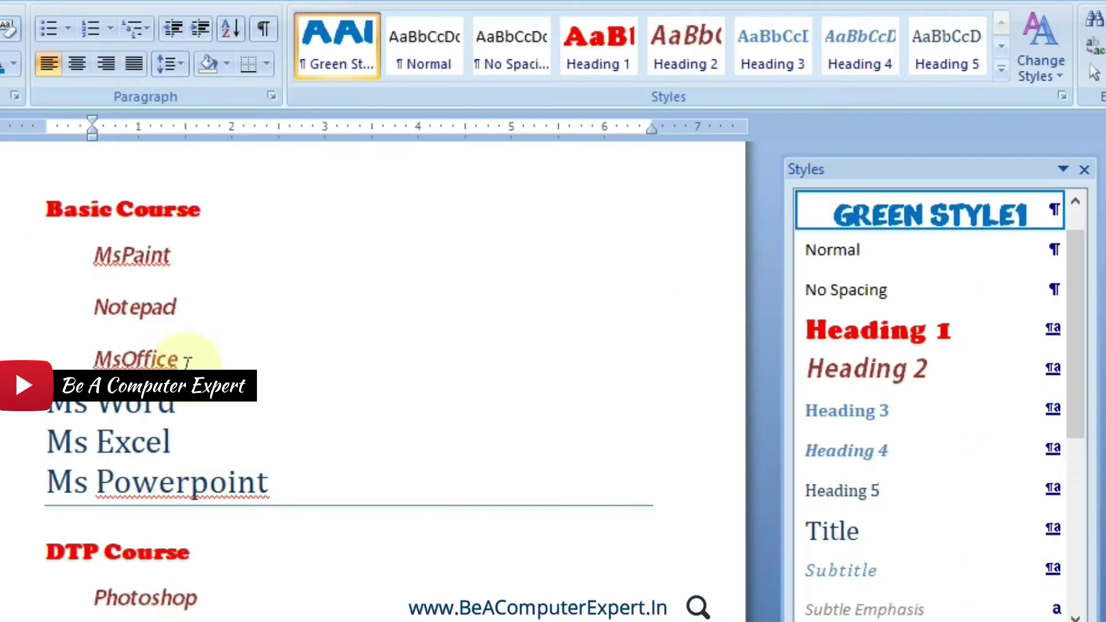
pyautogui.click(189, 358)
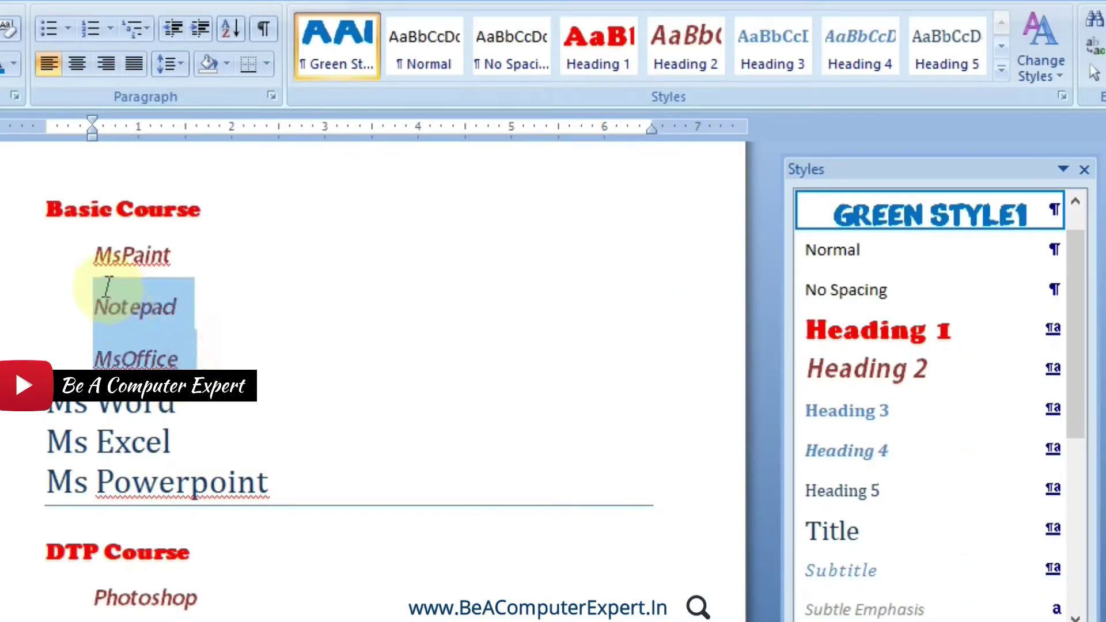
pyautogui.moveTo(189, 358); pyautogui.dragTo(95, 270)
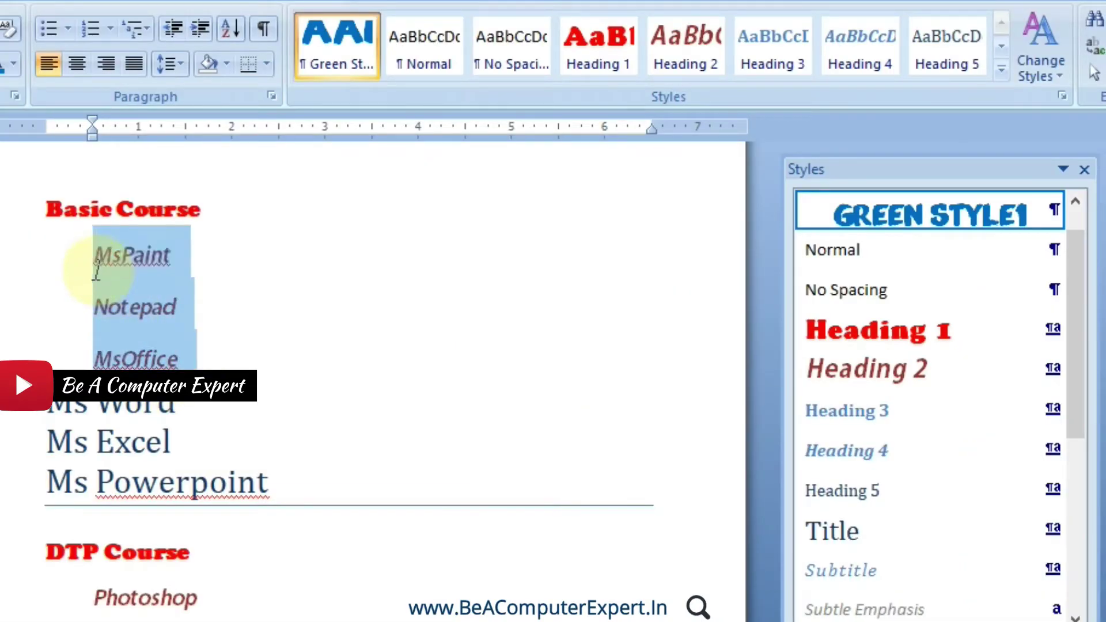
pyautogui.click(895, 212)
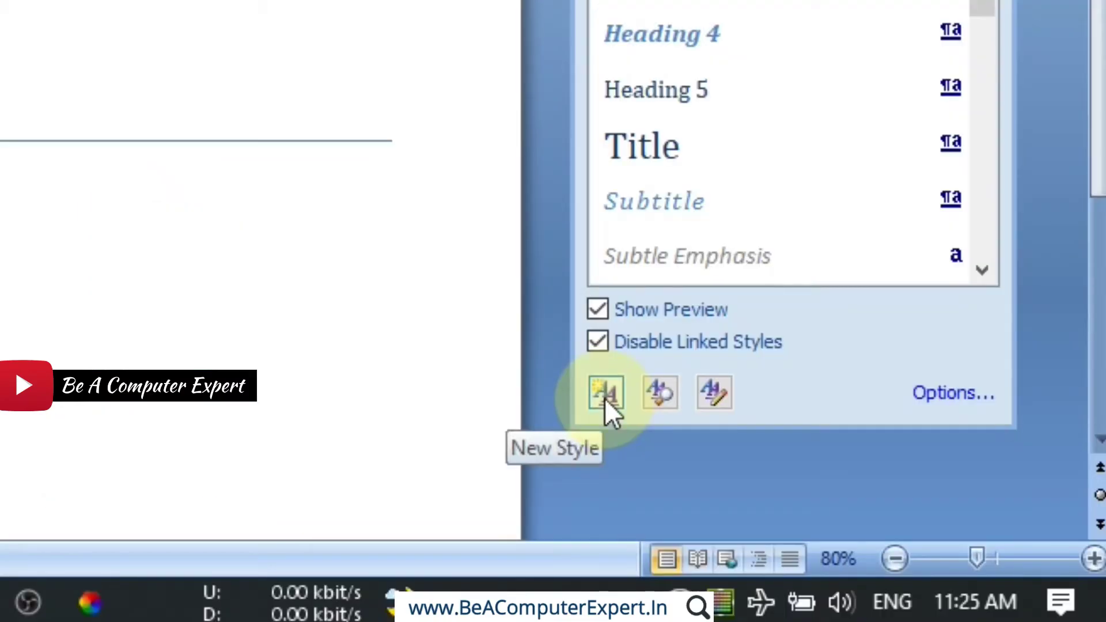
# Open the Style Inspector beside the page and colour the MSPAINT, NOTEPAD and MSOFFICE lines green
pyautogui.click(667, 402)
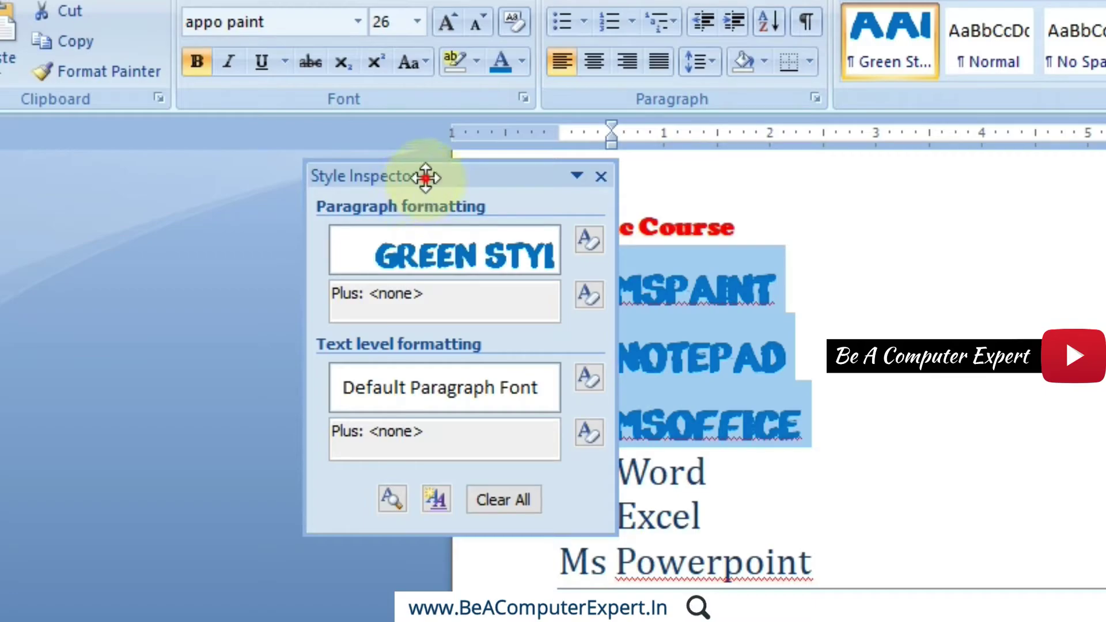
pyautogui.moveTo(424, 177); pyautogui.dragTo(241, 215)
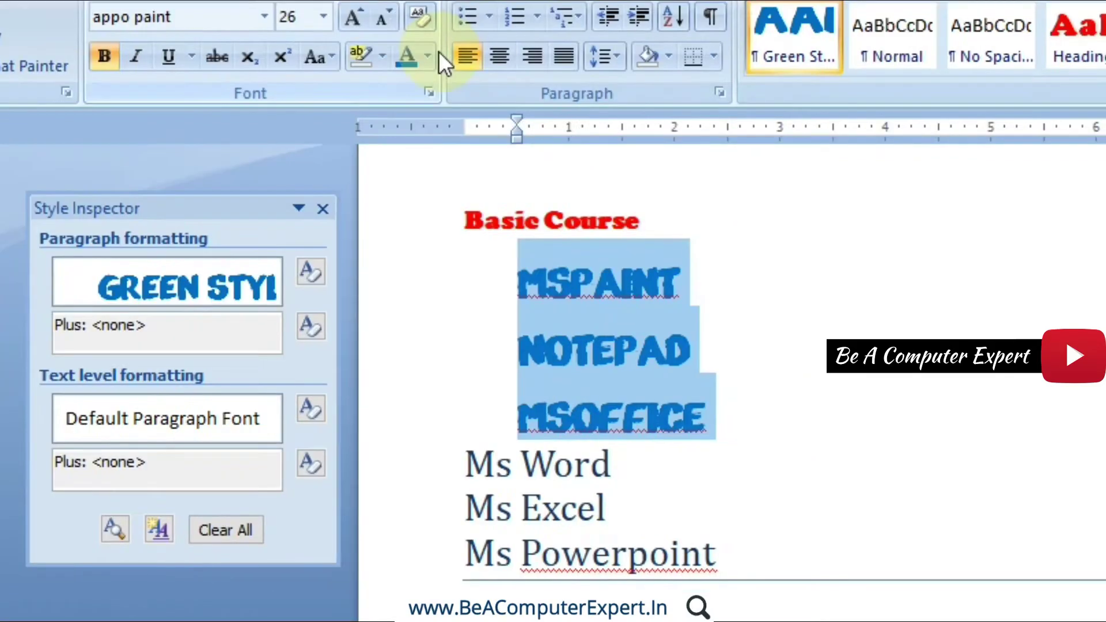
pyautogui.click(735, 410)
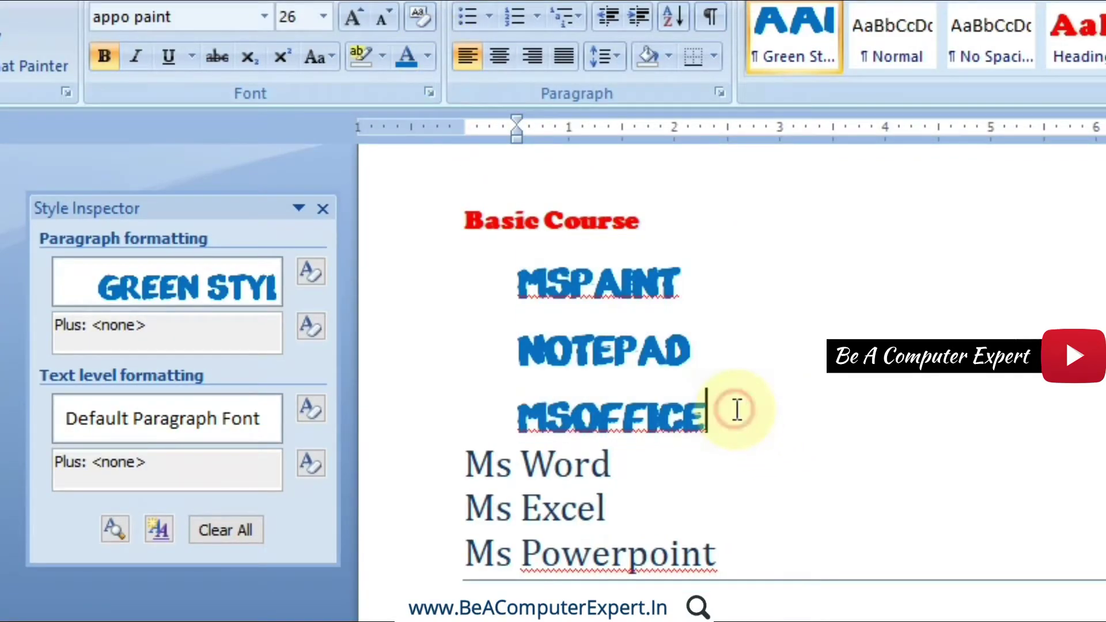
pyautogui.moveTo(735, 410); pyautogui.dragTo(521, 285)
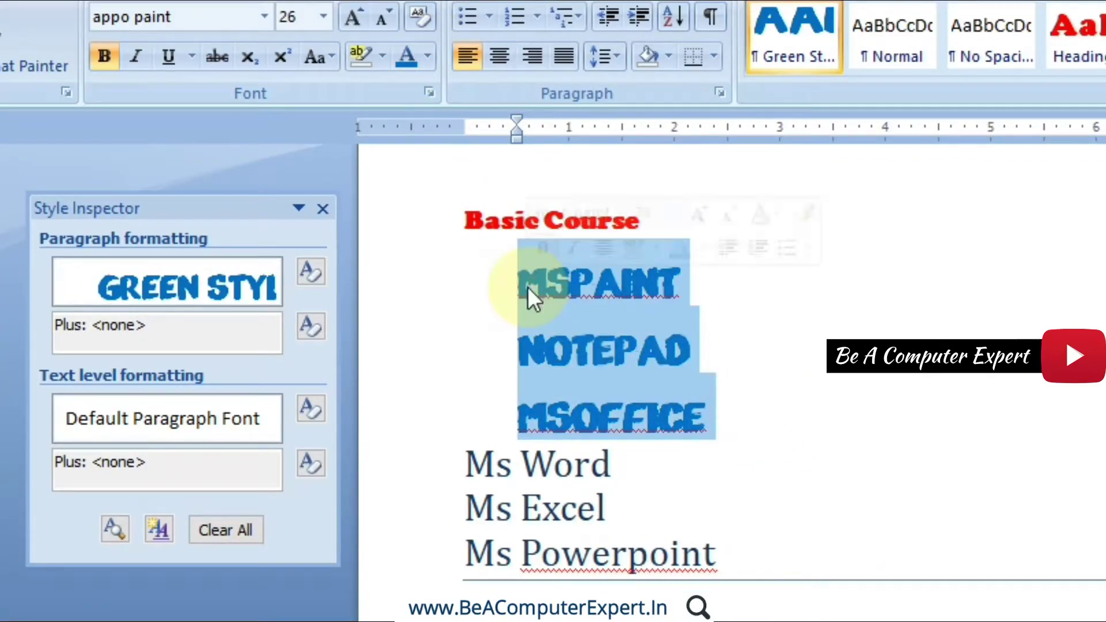
pyautogui.click(426, 63)
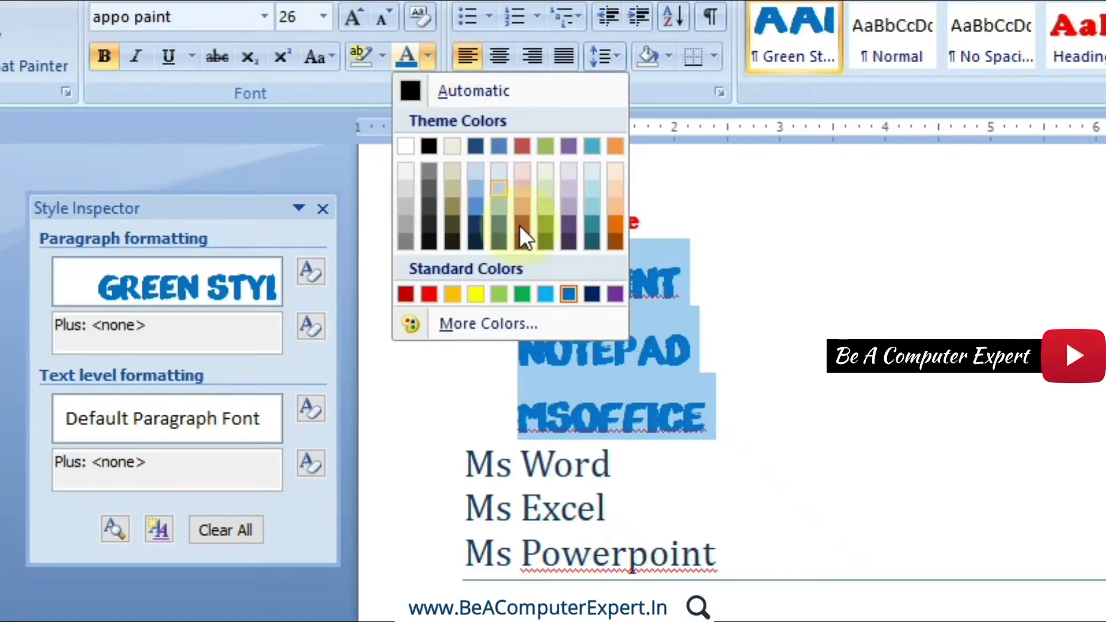
pyautogui.click(527, 289)
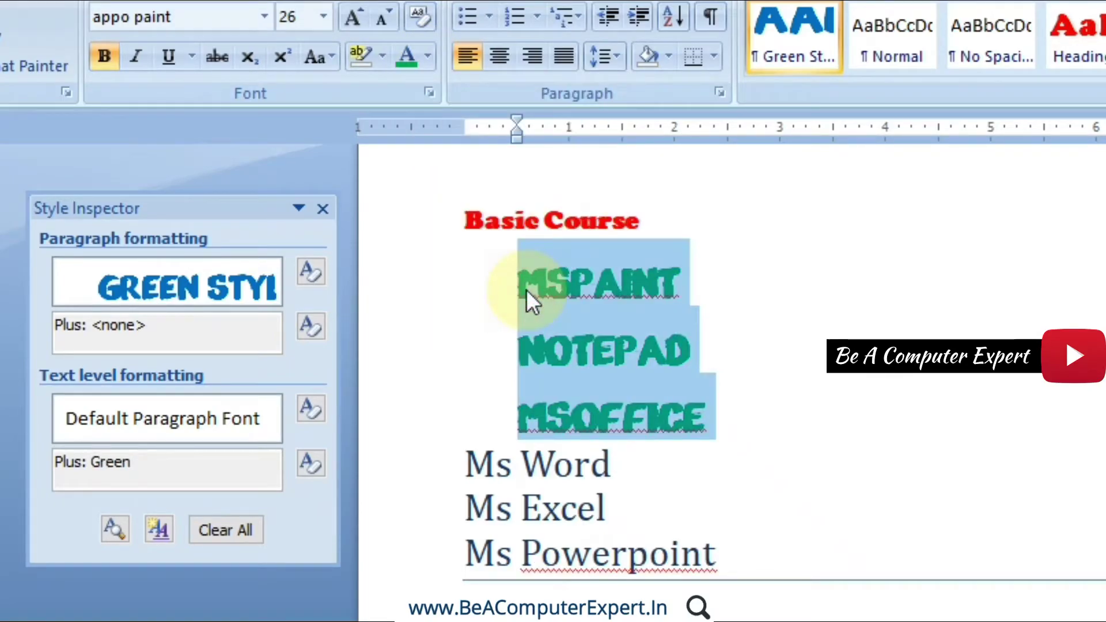
# Underline the three lines, enlarge them to 28 pt and centre them
pyautogui.click(178, 57)
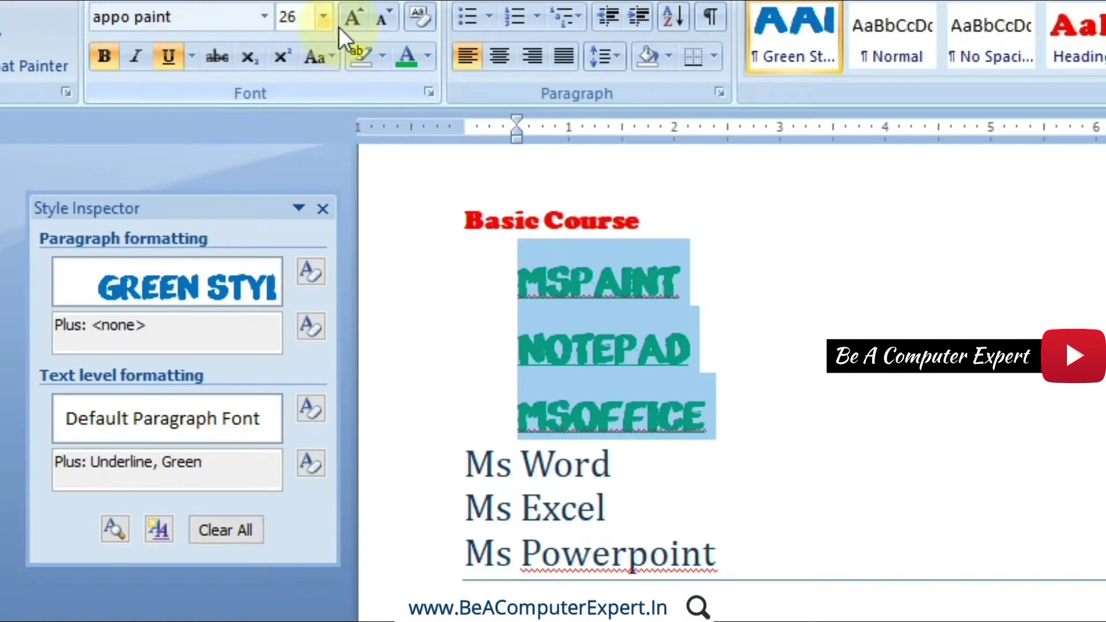
pyautogui.click(353, 23)
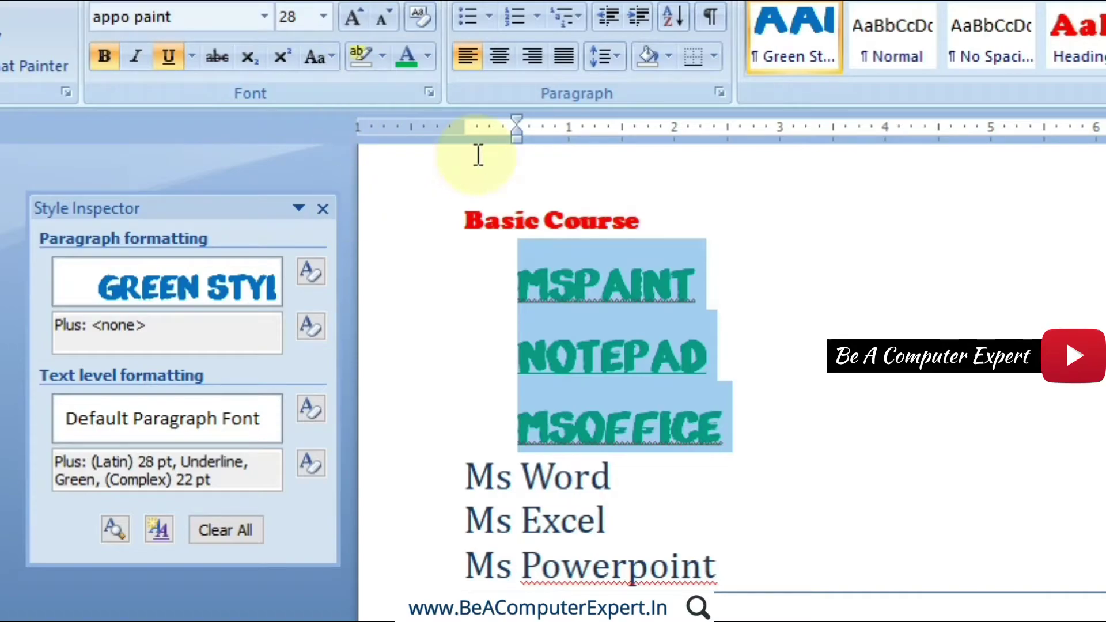
pyautogui.click(508, 61)
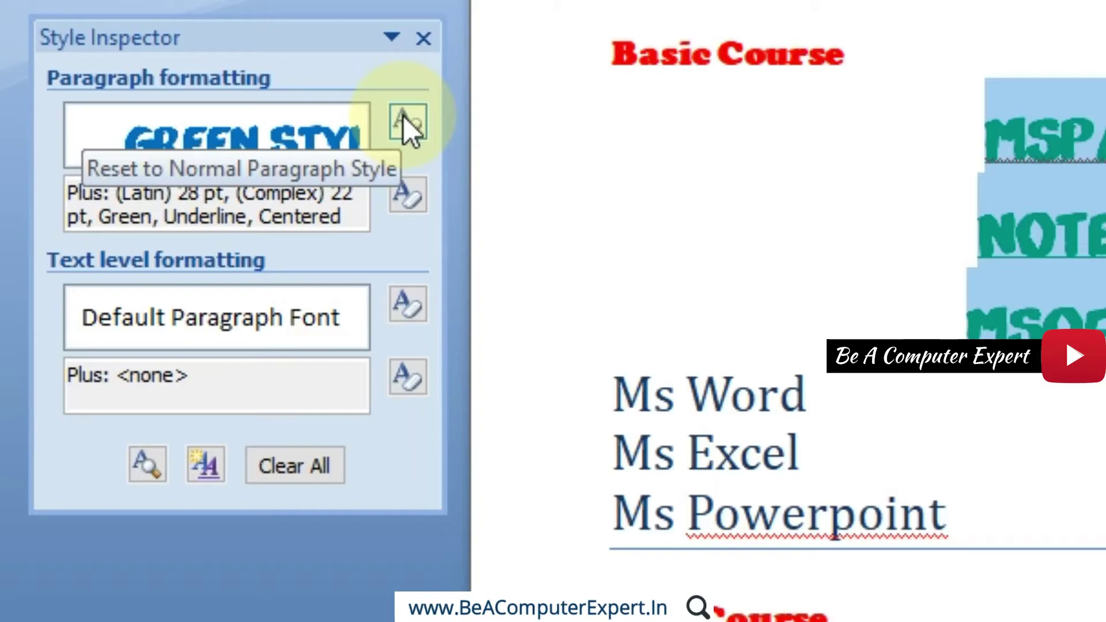
# Reset paragraph and character formatting on the three lines, then apply and clear Intense Emphasis
pyautogui.click(411, 196)
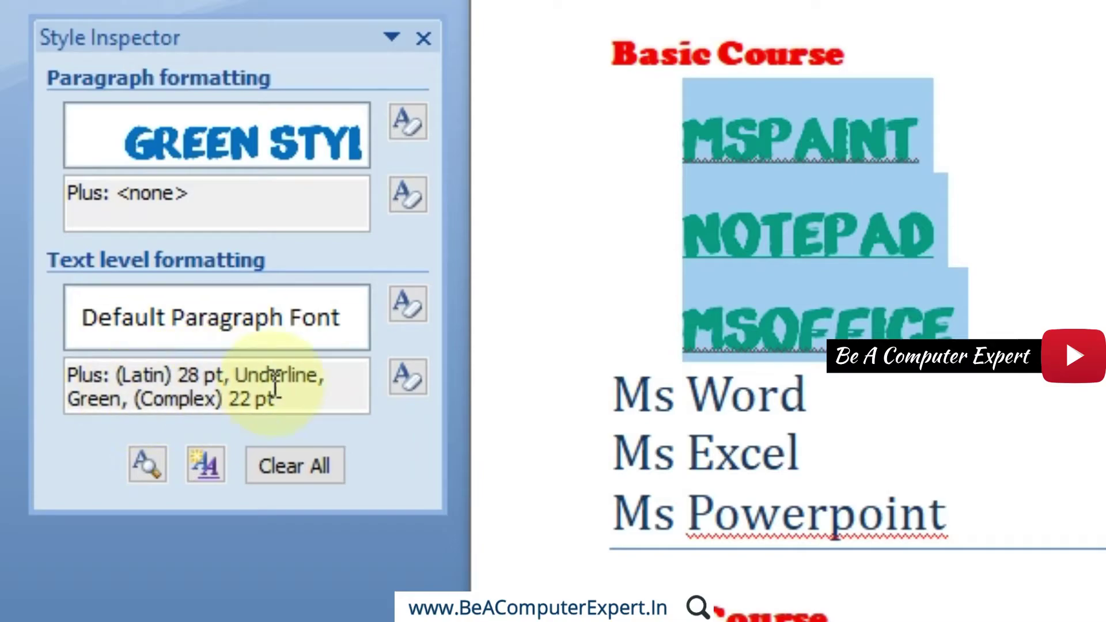
pyautogui.click(404, 382)
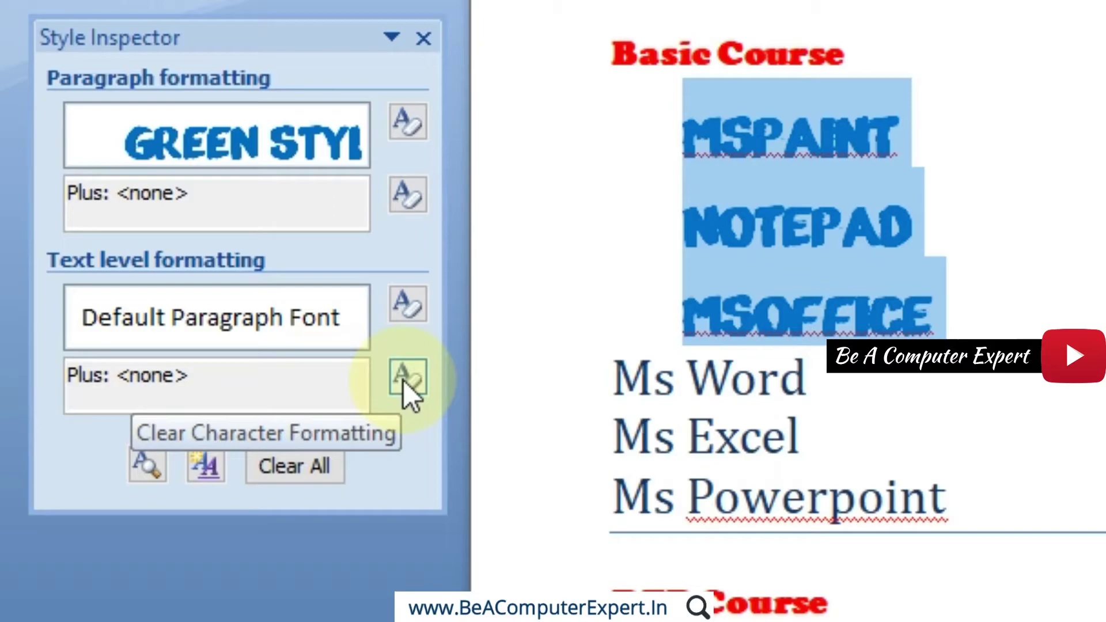
pyautogui.click(408, 303)
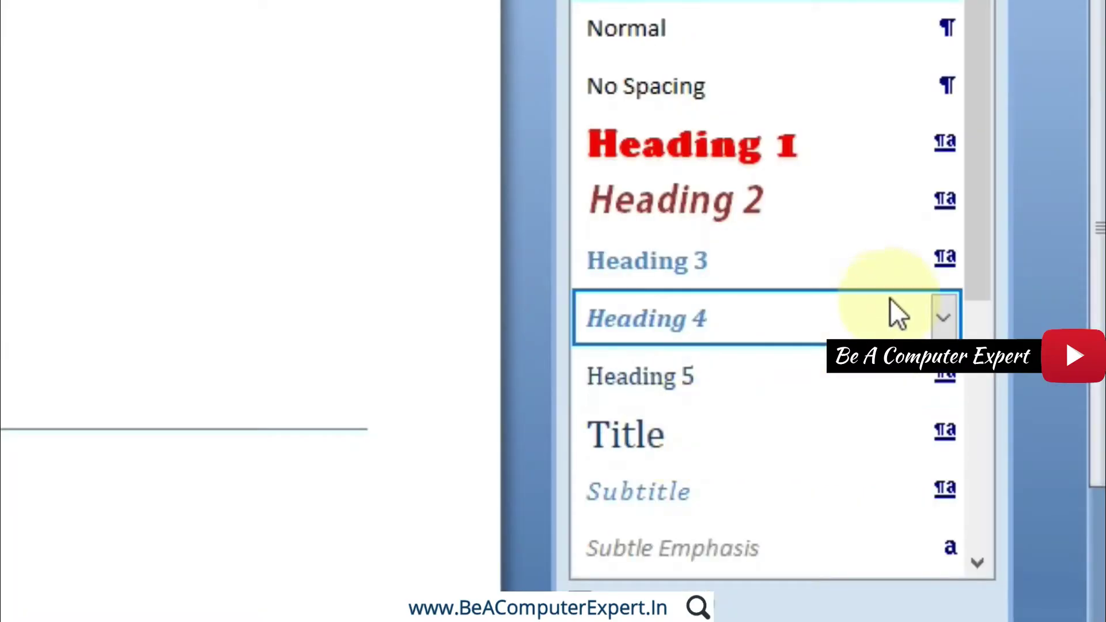
pyautogui.moveTo(986, 243); pyautogui.dragTo(1013, 499)
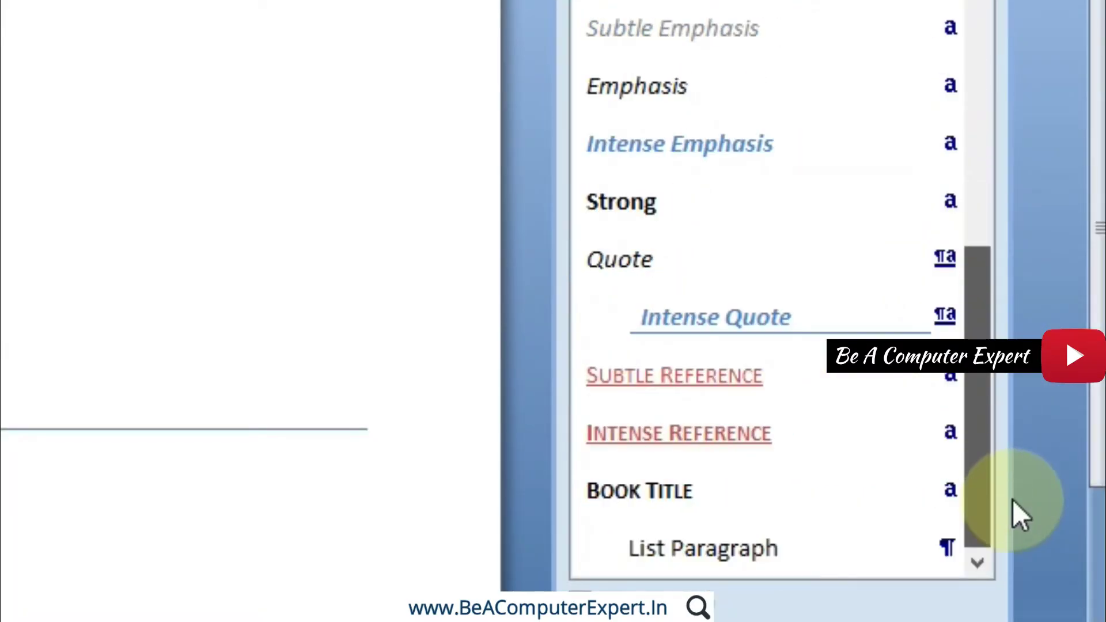
pyautogui.click(762, 151)
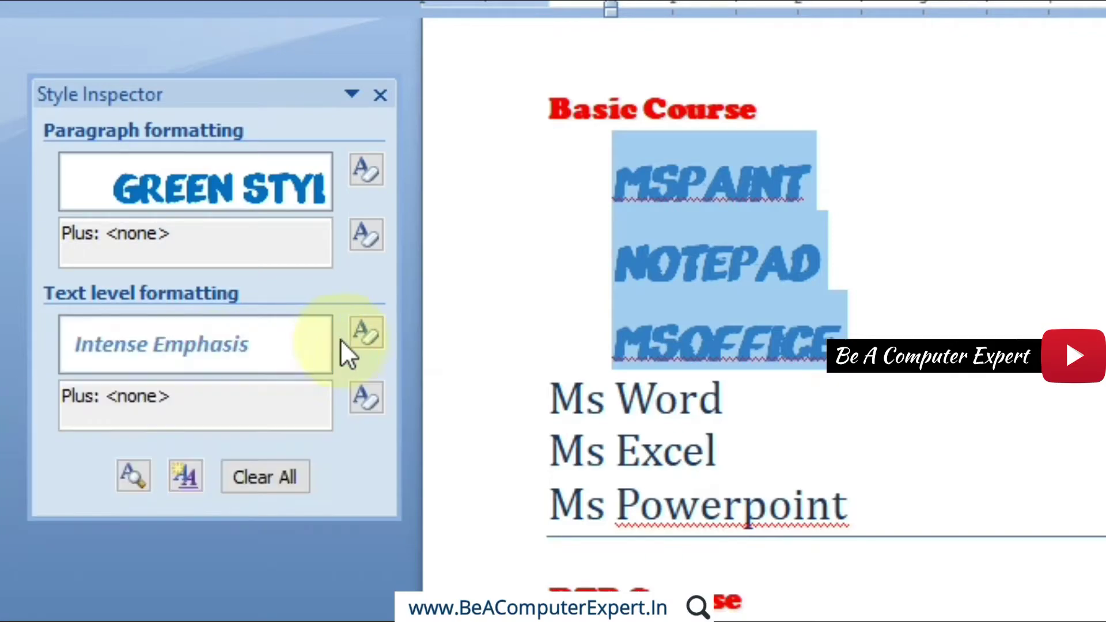
pyautogui.click(367, 334)
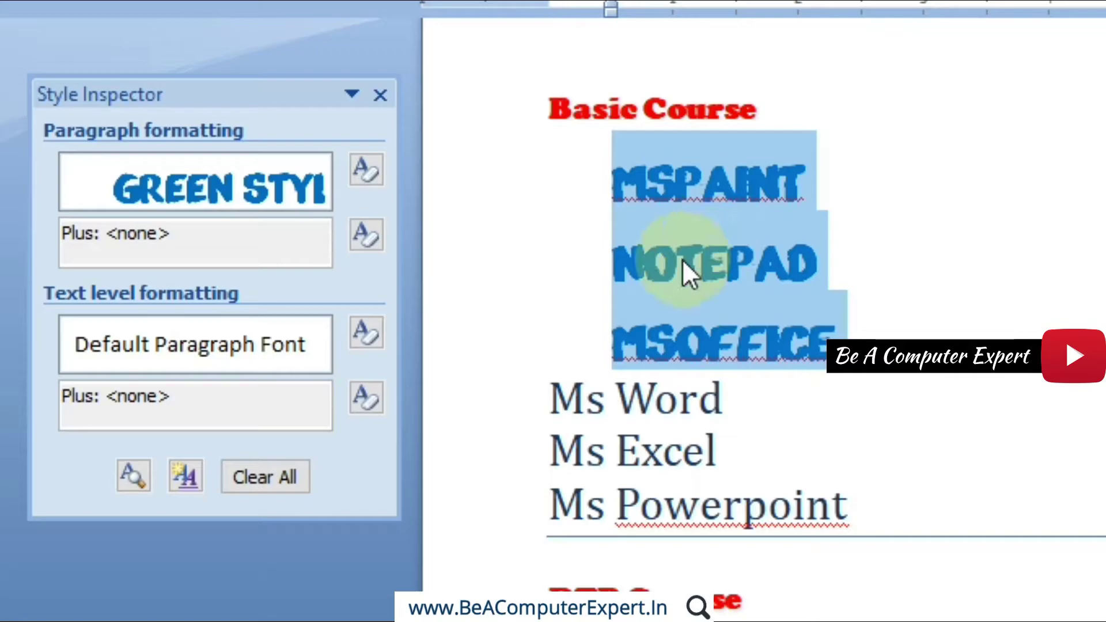
pyautogui.moveTo(881, 171)
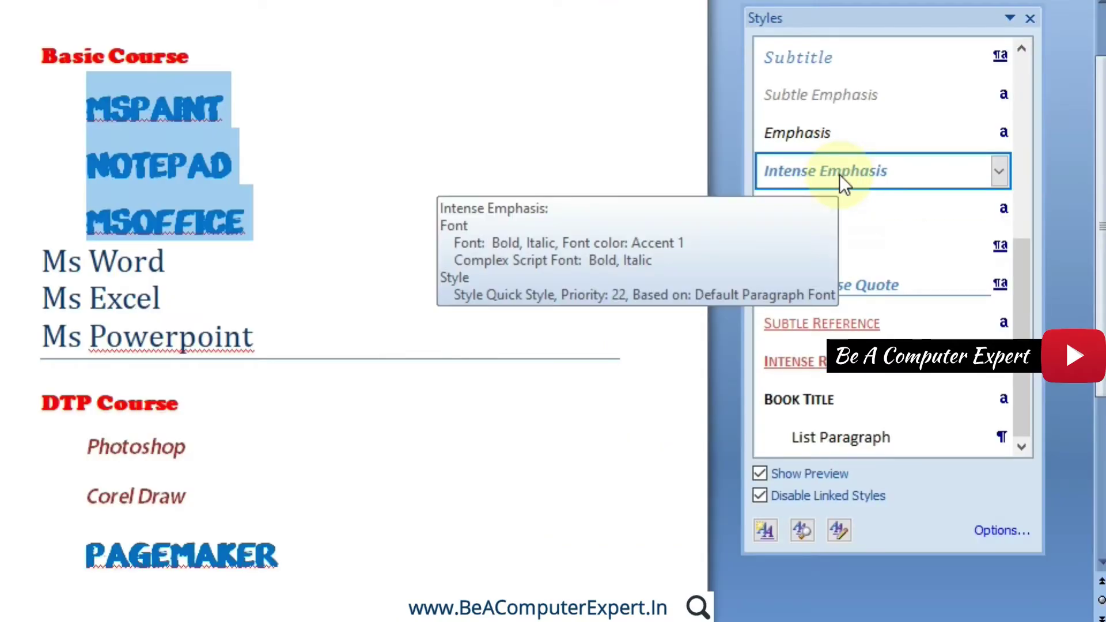
# Apply and clear Intense Emphasis again, then reset the lines to Normal paragraph style
pyautogui.click(839, 174)
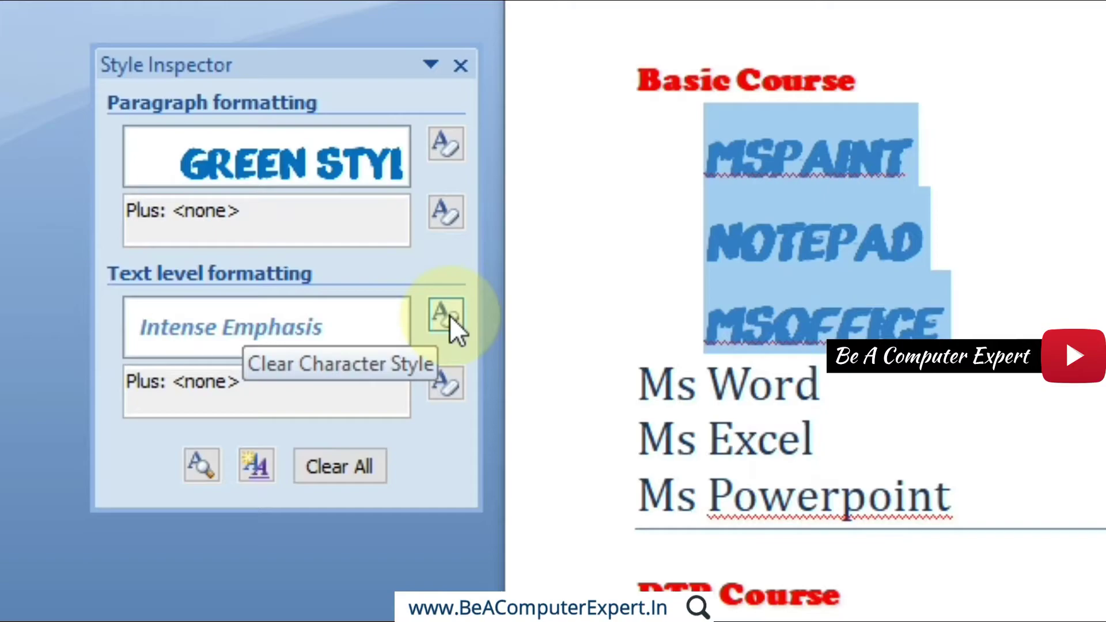
pyautogui.click(449, 316)
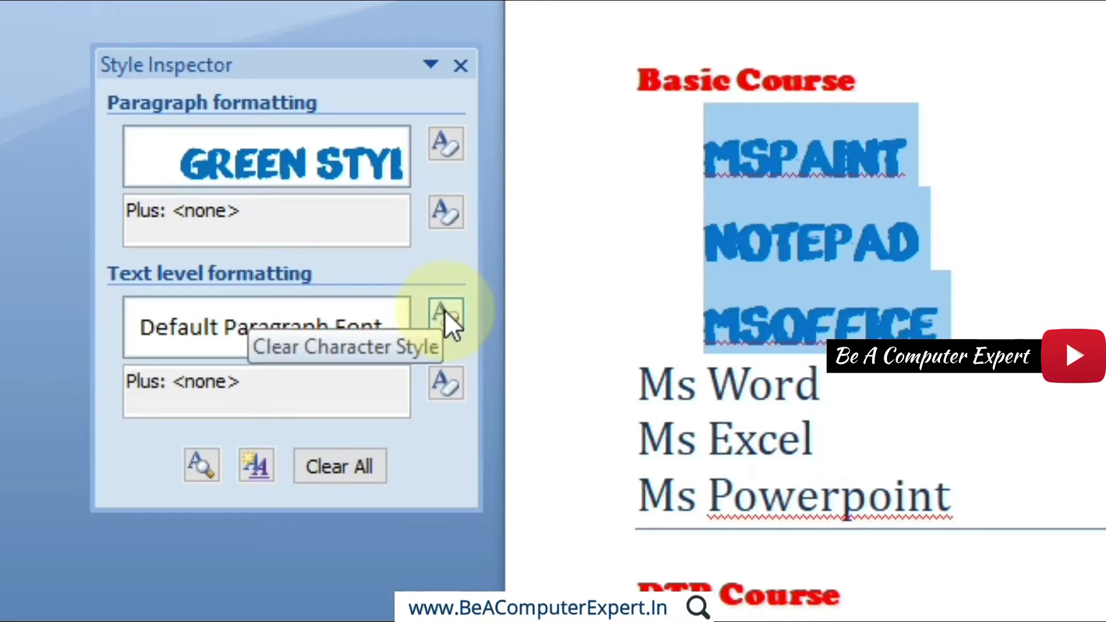
pyautogui.click(440, 141)
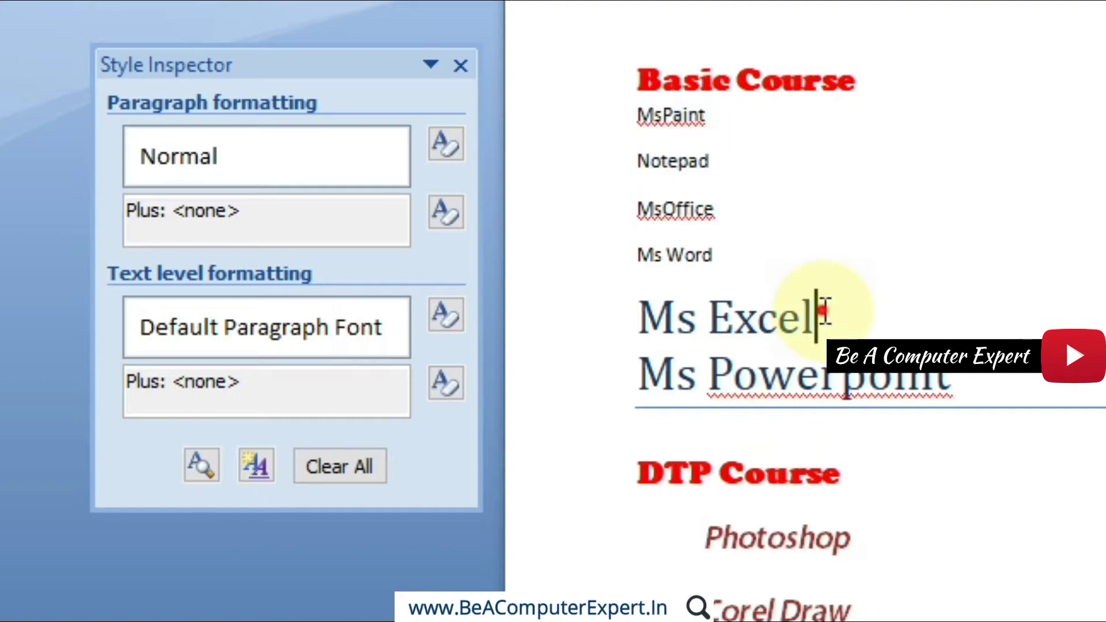
pyautogui.moveTo(824, 313); pyautogui.dragTo(650, 311)
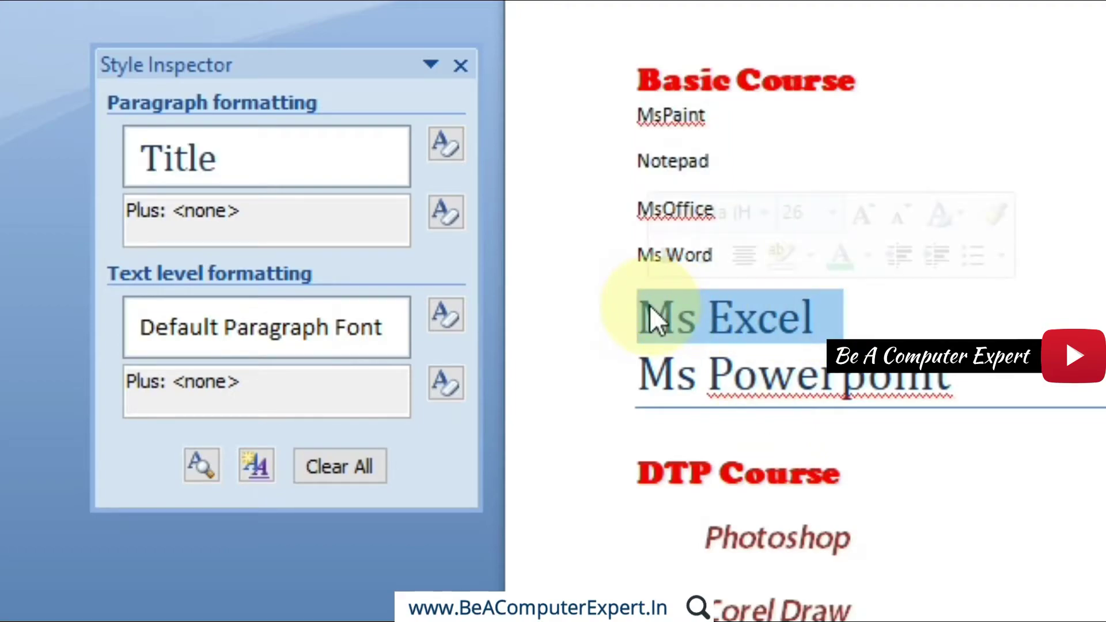
# Reveal Ms Excel's formatting: Title style, +Headings font at 26 pt, Text 2 colour
pyautogui.click(202, 468)
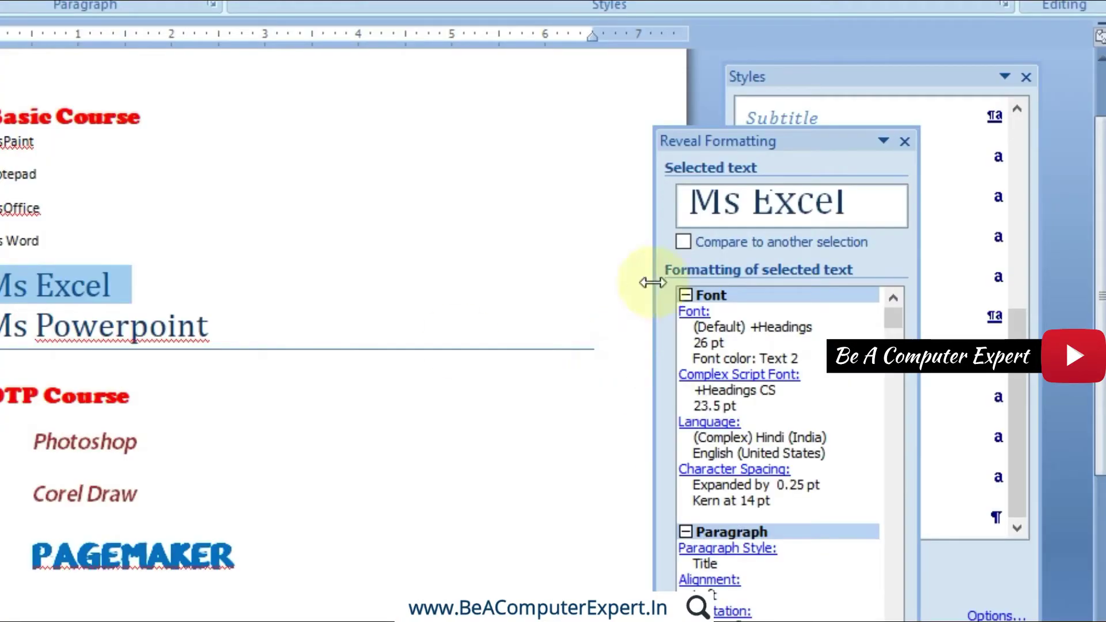
pyautogui.moveTo(745, 141); pyautogui.dragTo(787, 35)
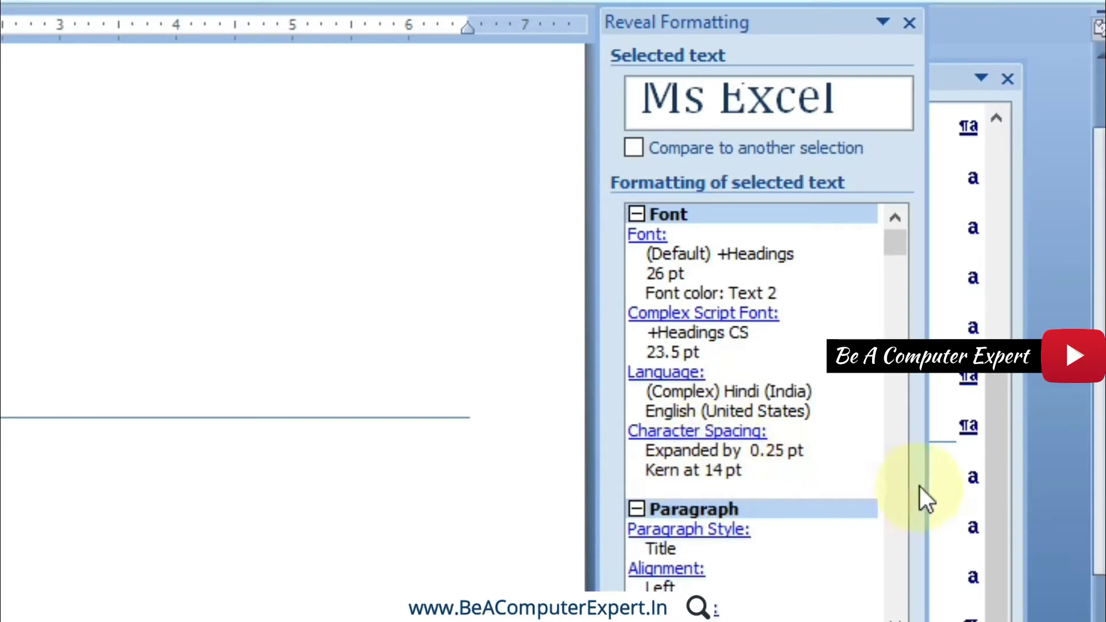
pyautogui.click(905, 601)
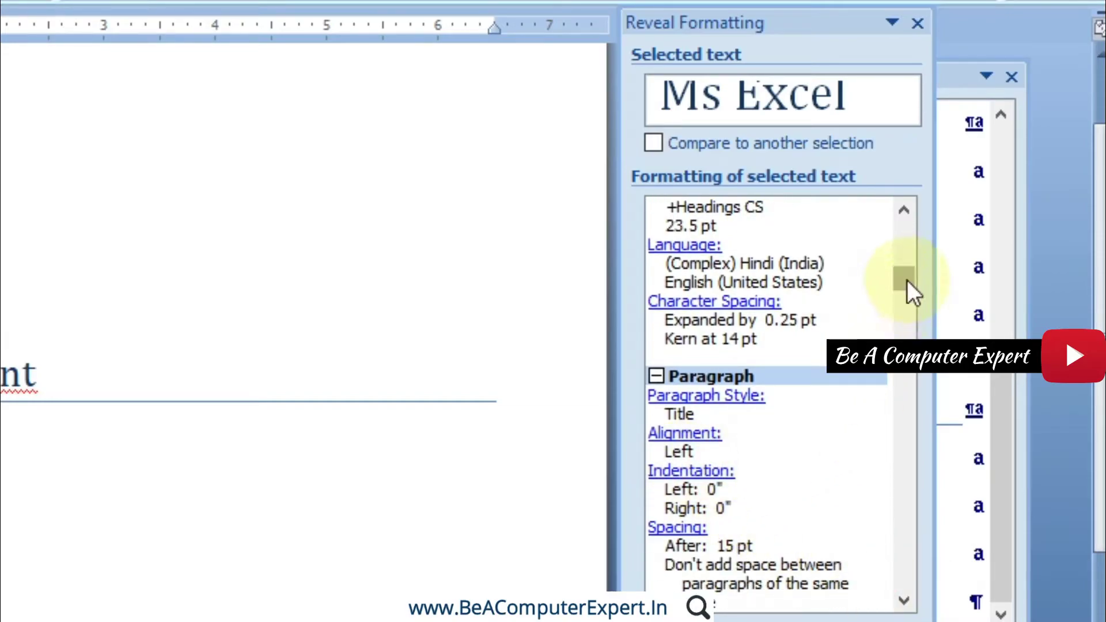
pyautogui.moveTo(905, 279); pyautogui.dragTo(901, 233)
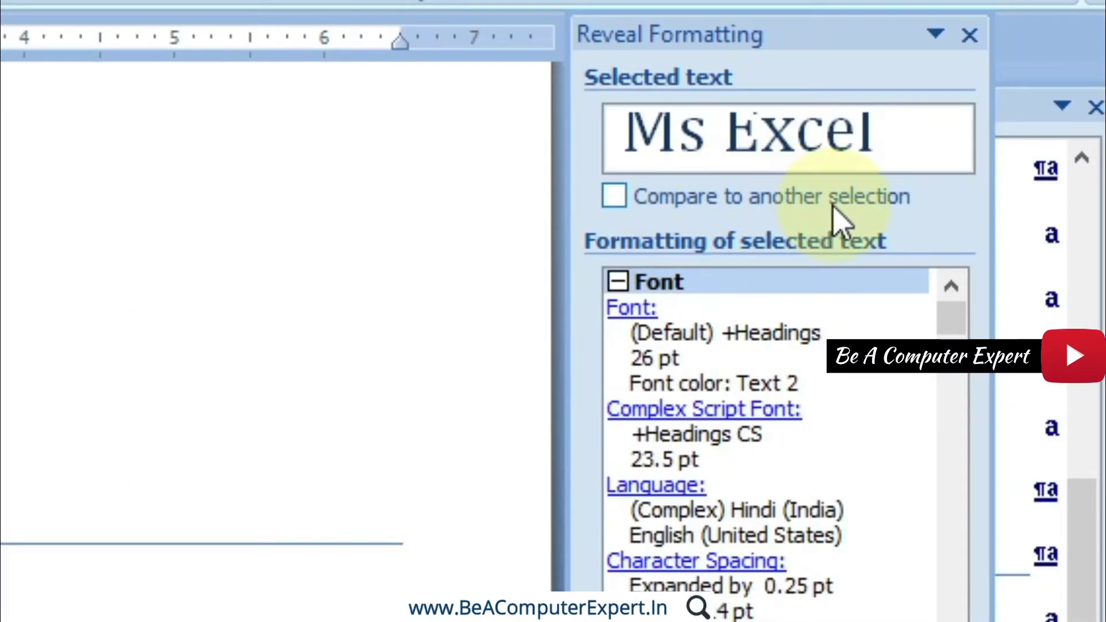
# Compare Ms Excel with the DTP Course heading, then show only the heading's formatting
pyautogui.click(614, 199)
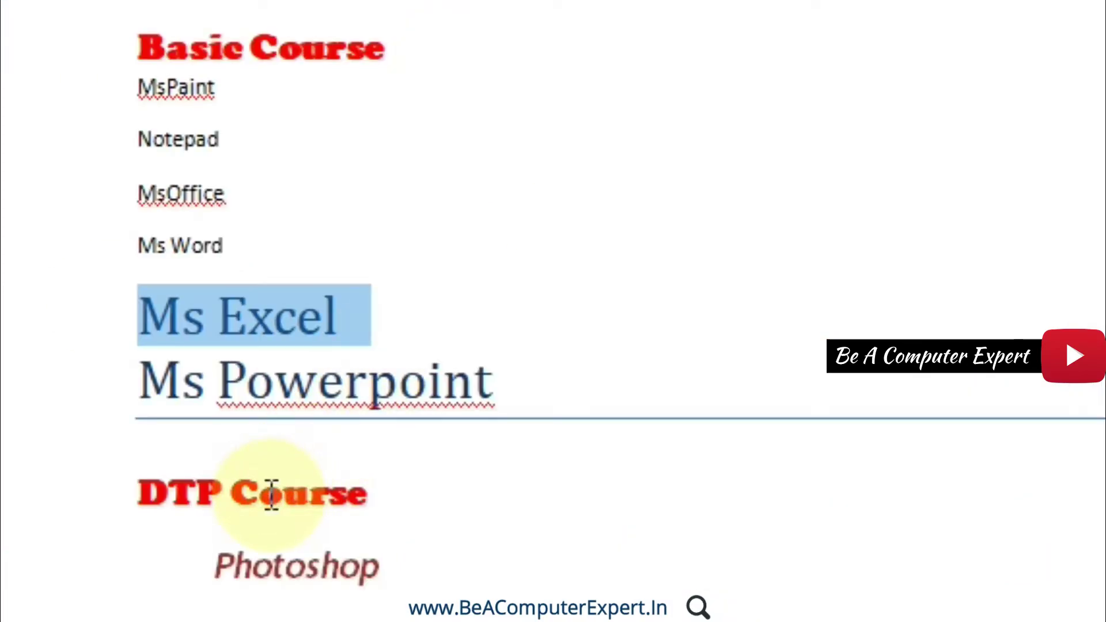
pyautogui.click(300, 507)
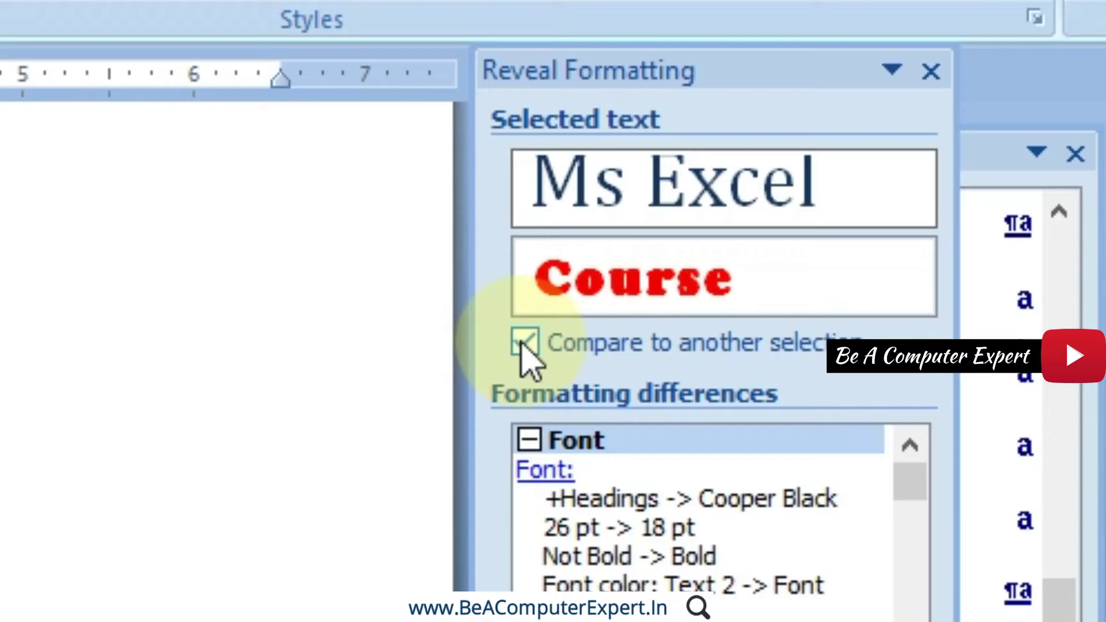
pyautogui.click(521, 345)
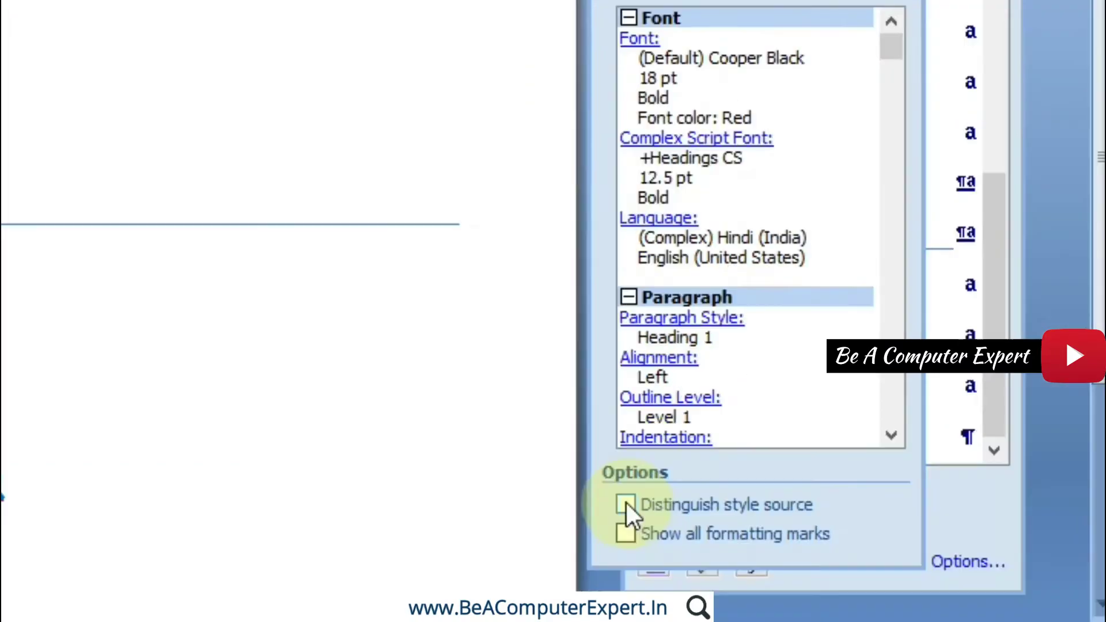
# Switch the Reveal Formatting display checkboxes, including style-source labels, on and off
pyautogui.click(625, 504)
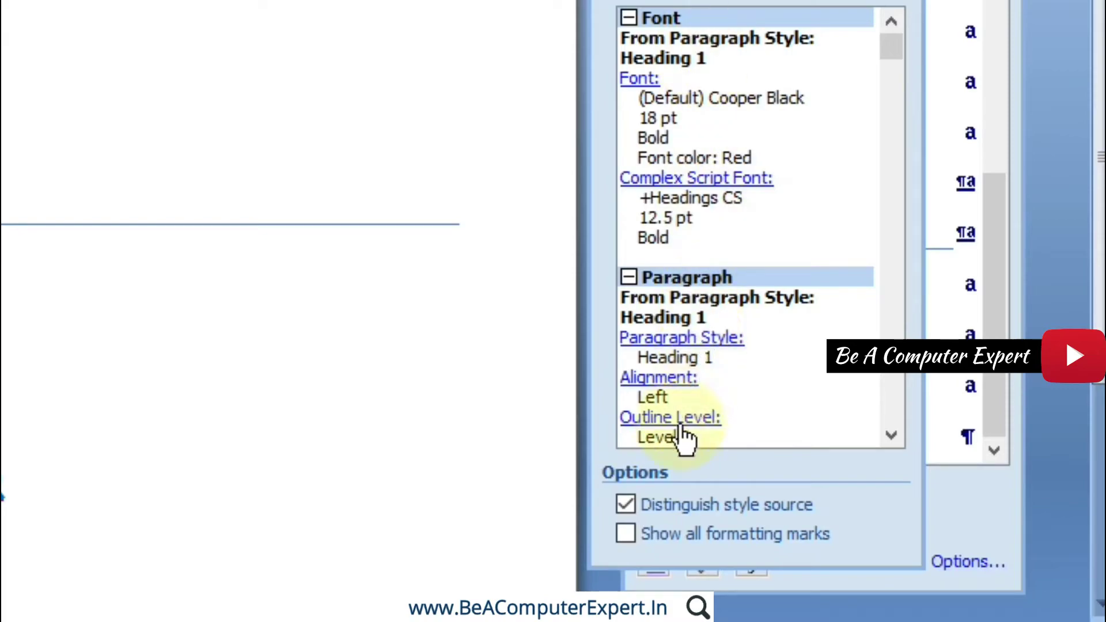
pyautogui.click(626, 505)
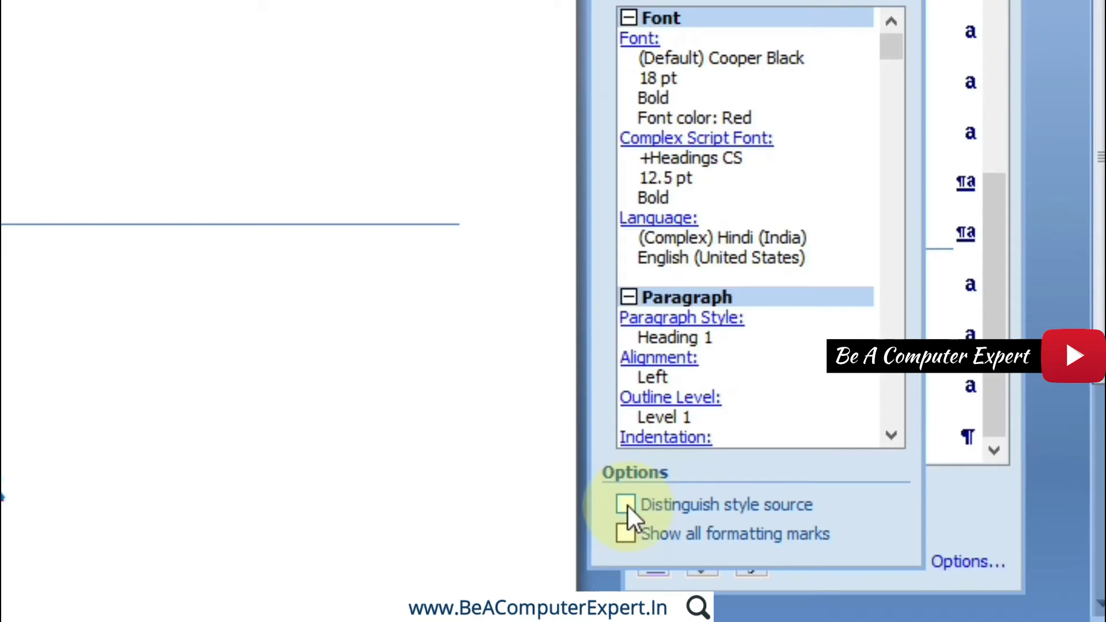
pyautogui.click(626, 505)
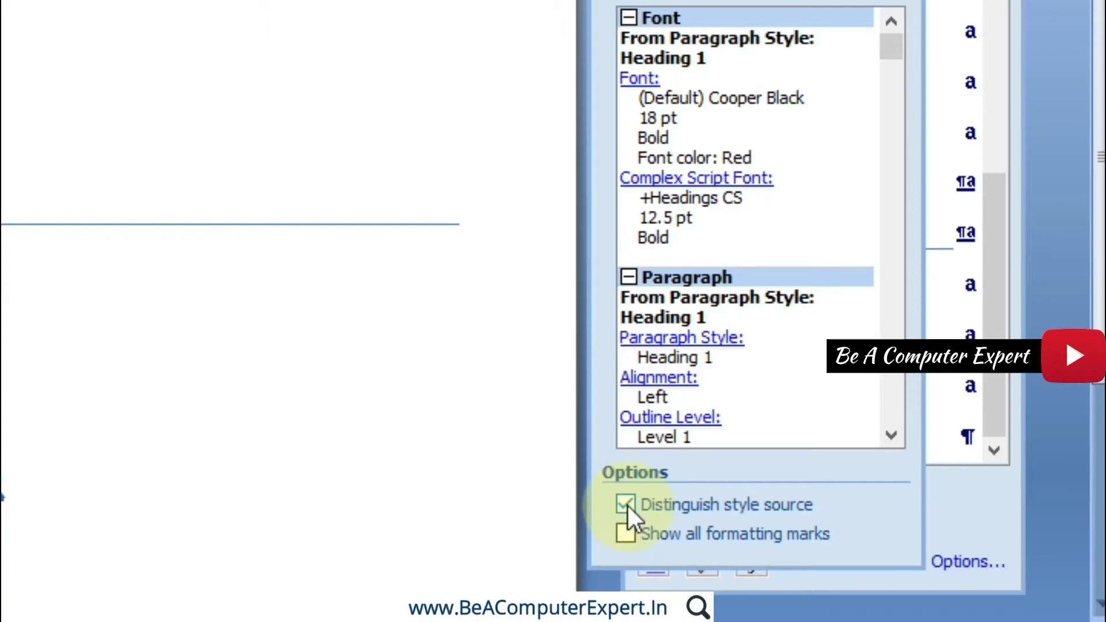
pyautogui.click(627, 506)
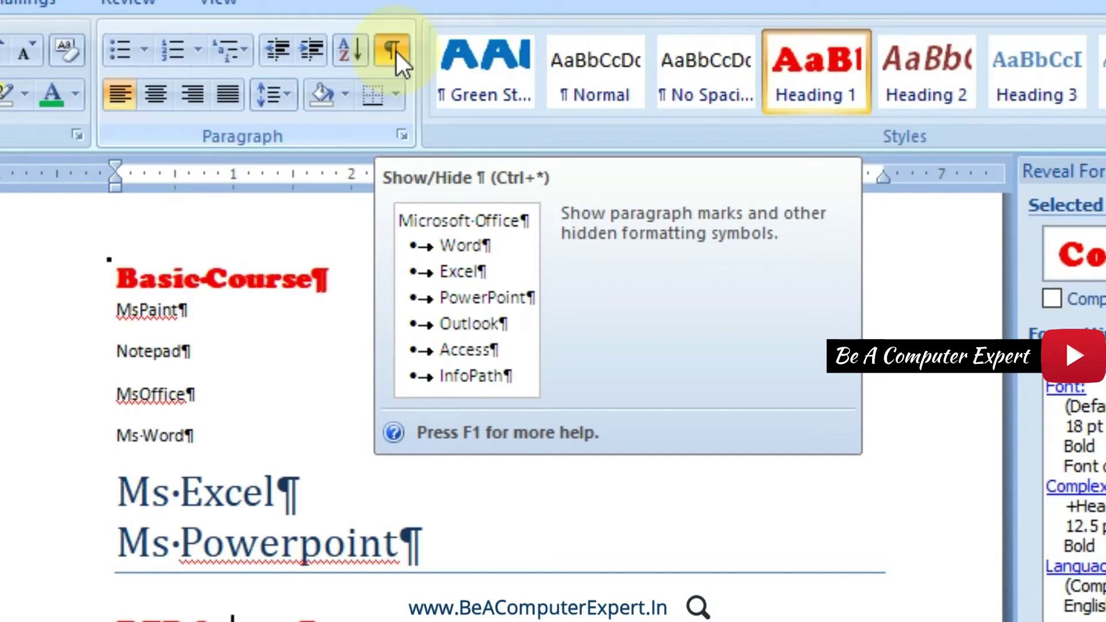
pyautogui.click(396, 52)
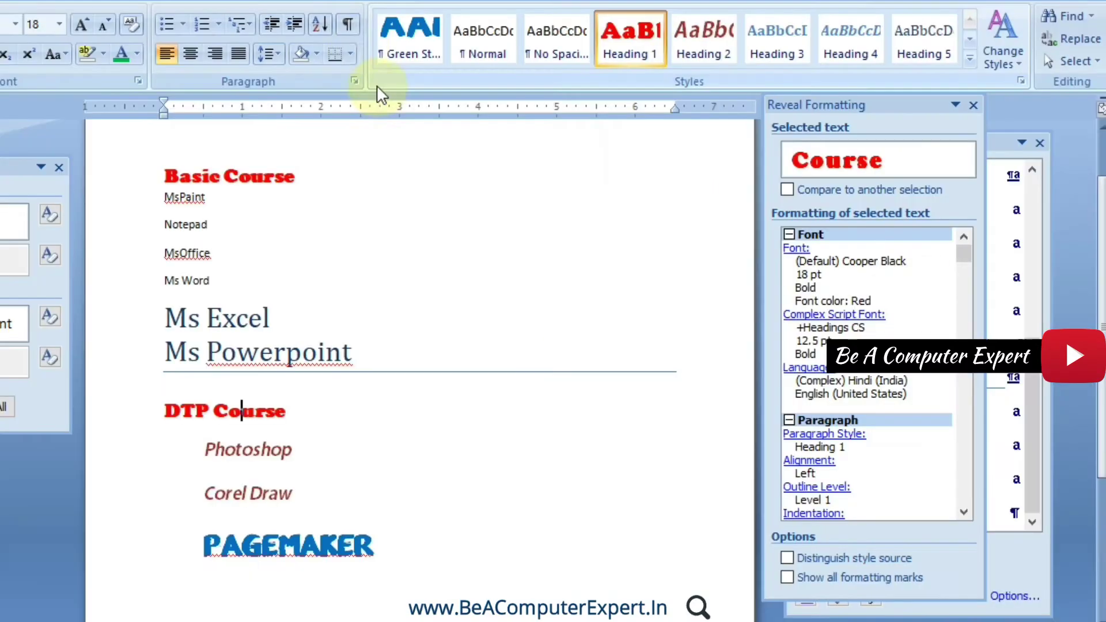
pyautogui.click(350, 26)
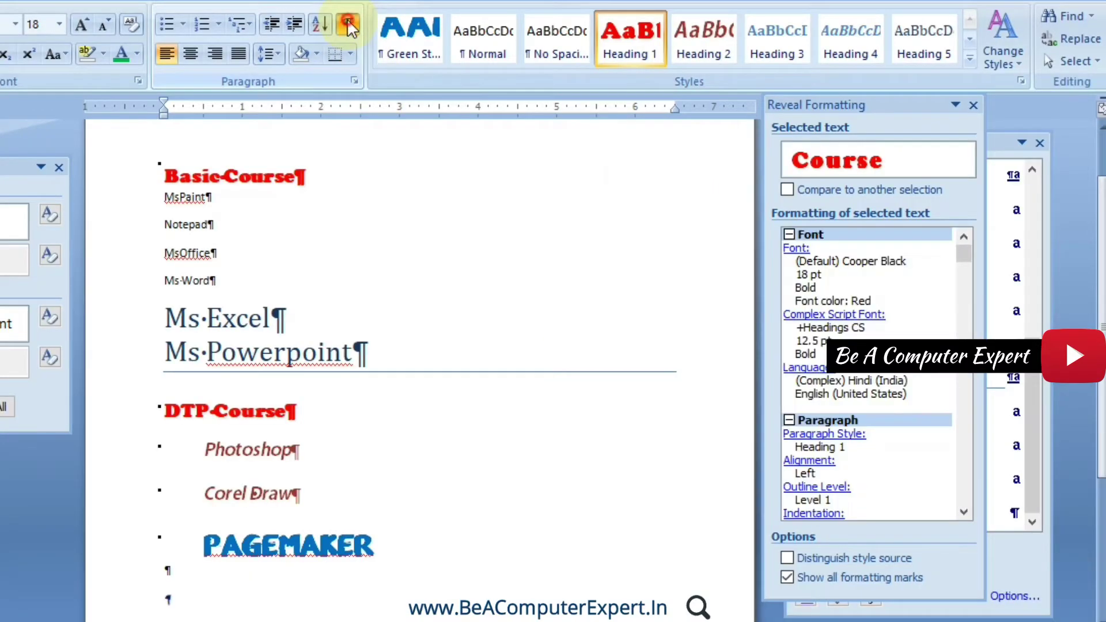
pyautogui.click(350, 26)
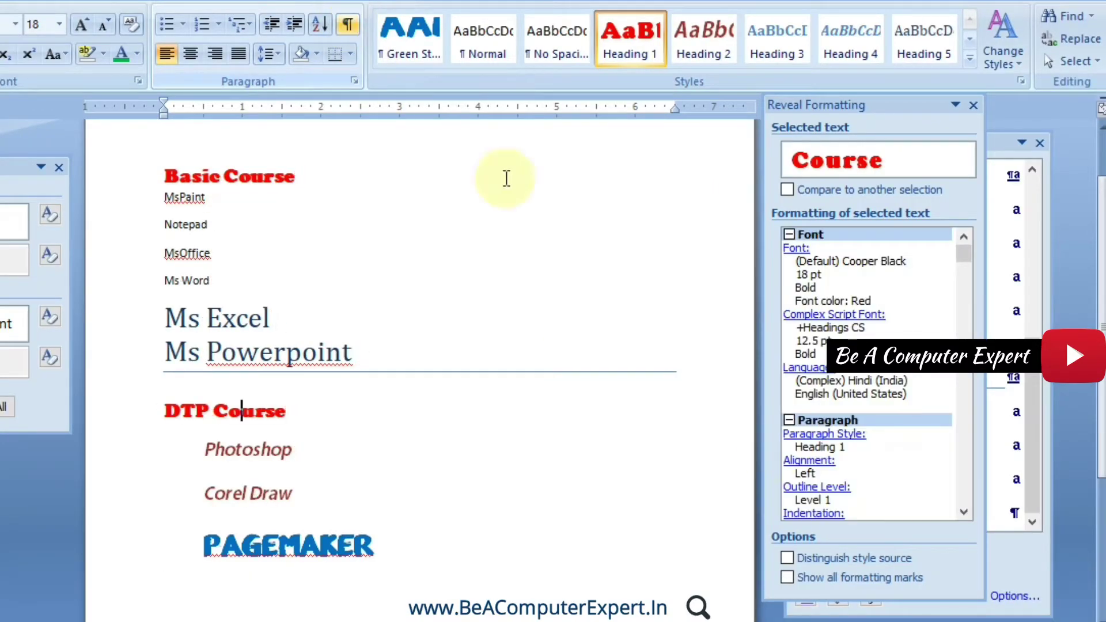
pyautogui.click(788, 578)
pyautogui.click(788, 577)
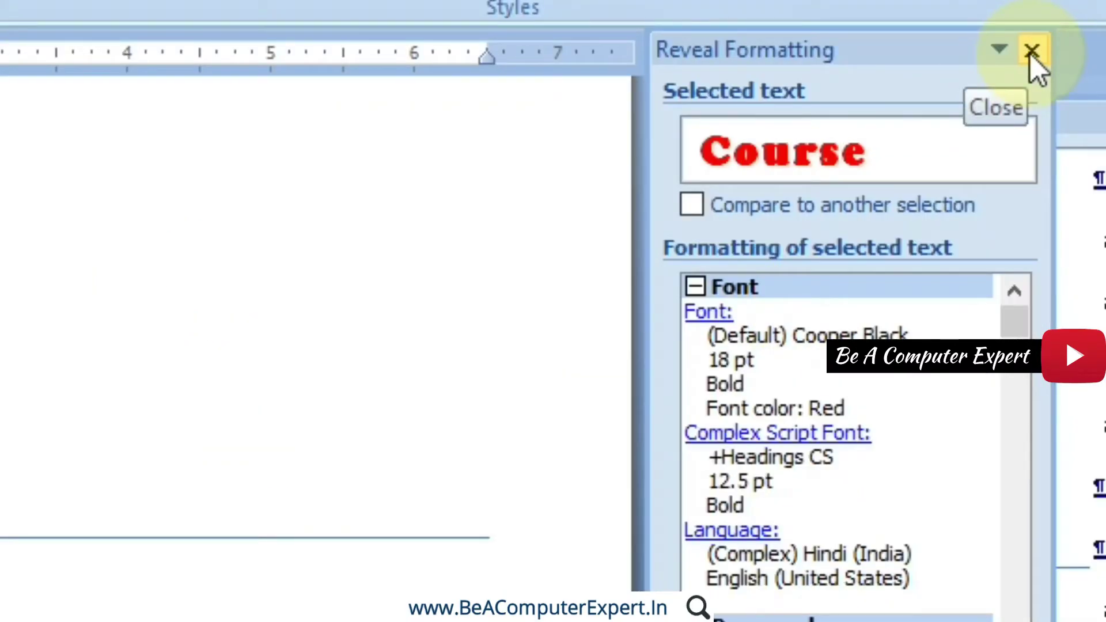
# Close Reveal Formatting and inspect Photoshop's formatting: Heading 2 with a 0.5" left indent
pyautogui.click(1031, 54)
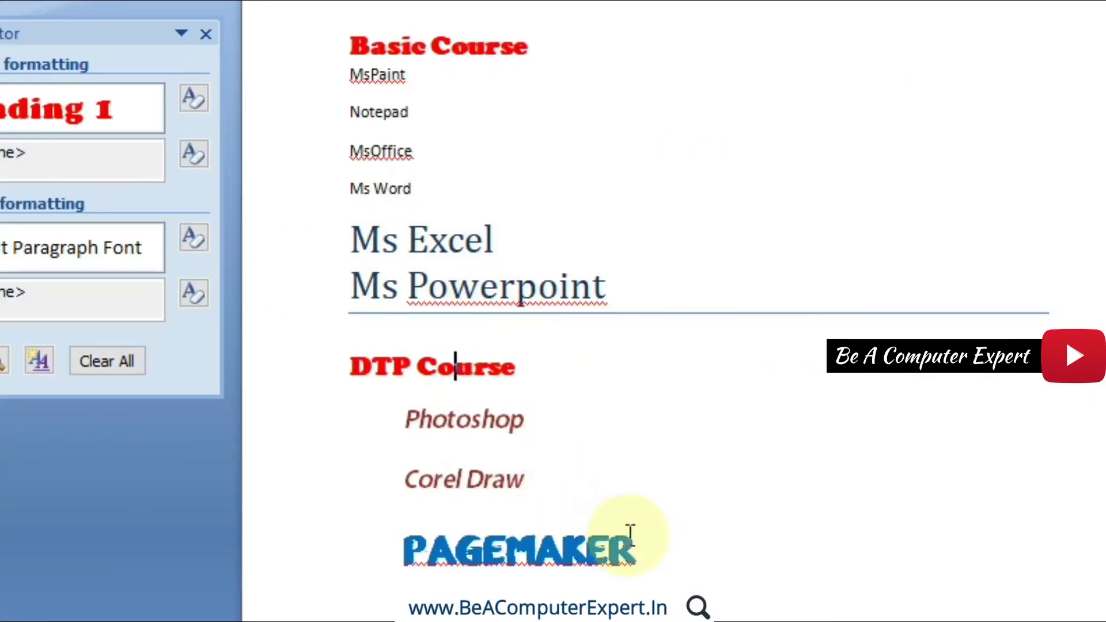
pyautogui.moveTo(639, 547); pyautogui.dragTo(431, 545)
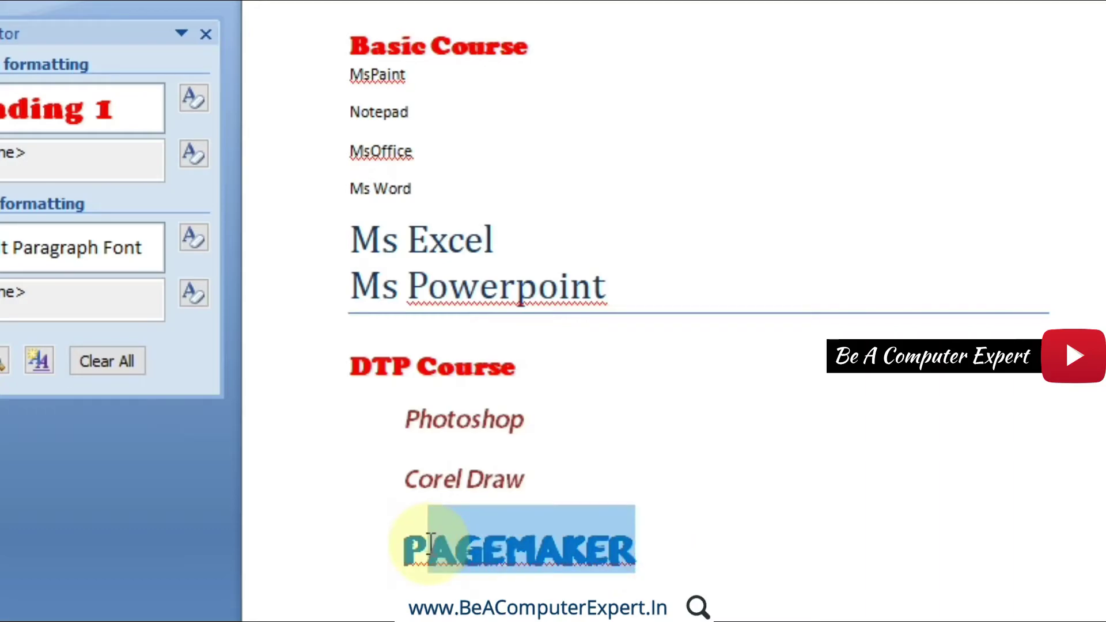
pyautogui.moveTo(541, 420); pyautogui.dragTo(409, 419)
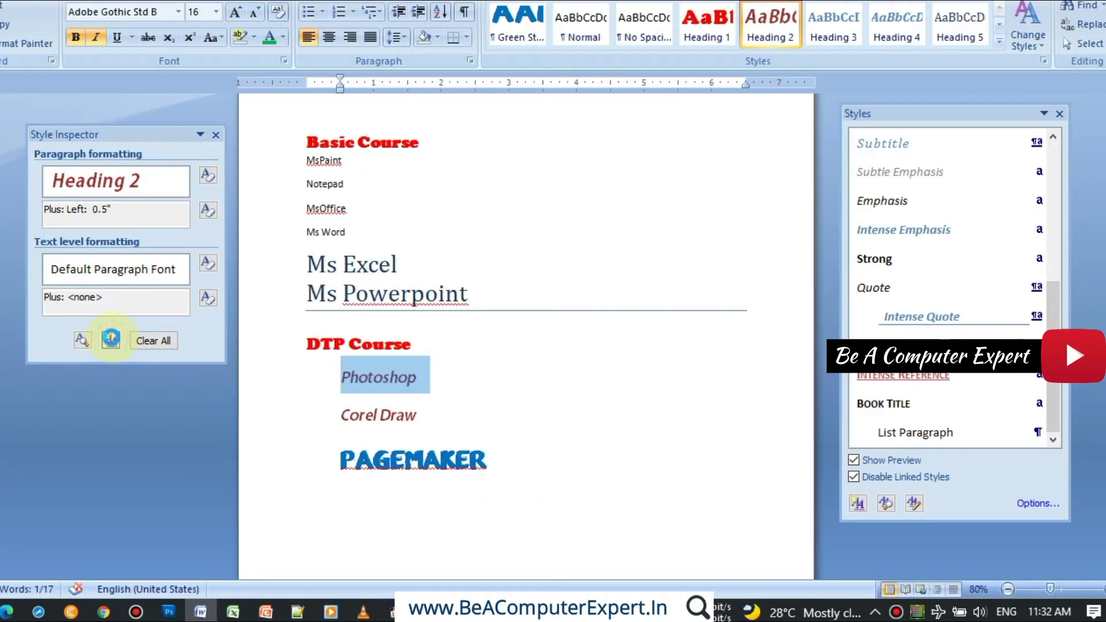
pyautogui.click(111, 341)
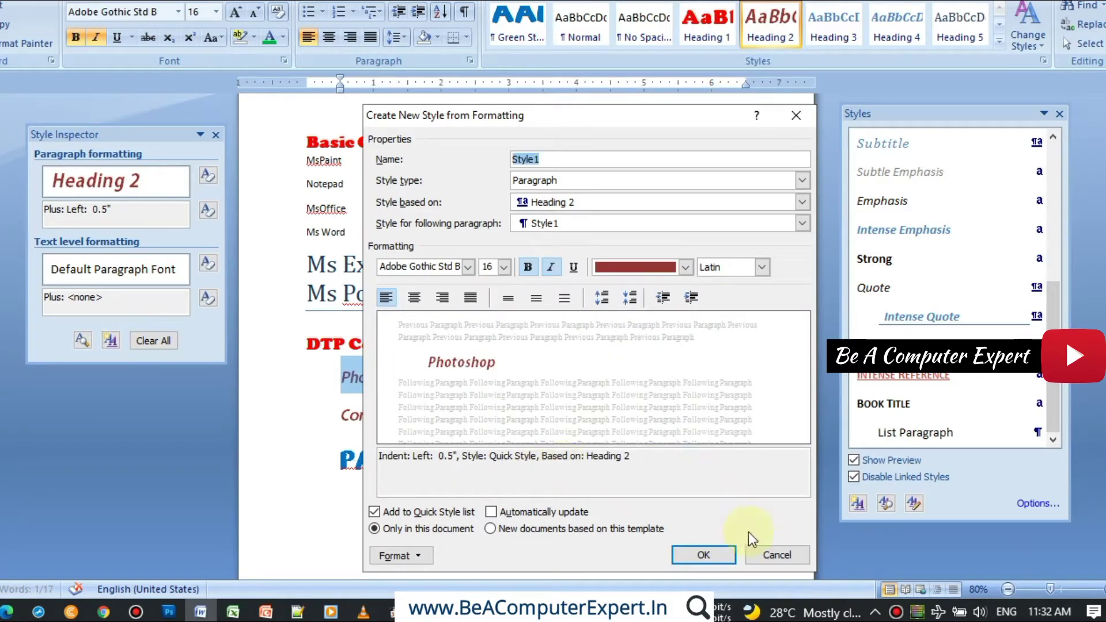
pyautogui.click(767, 556)
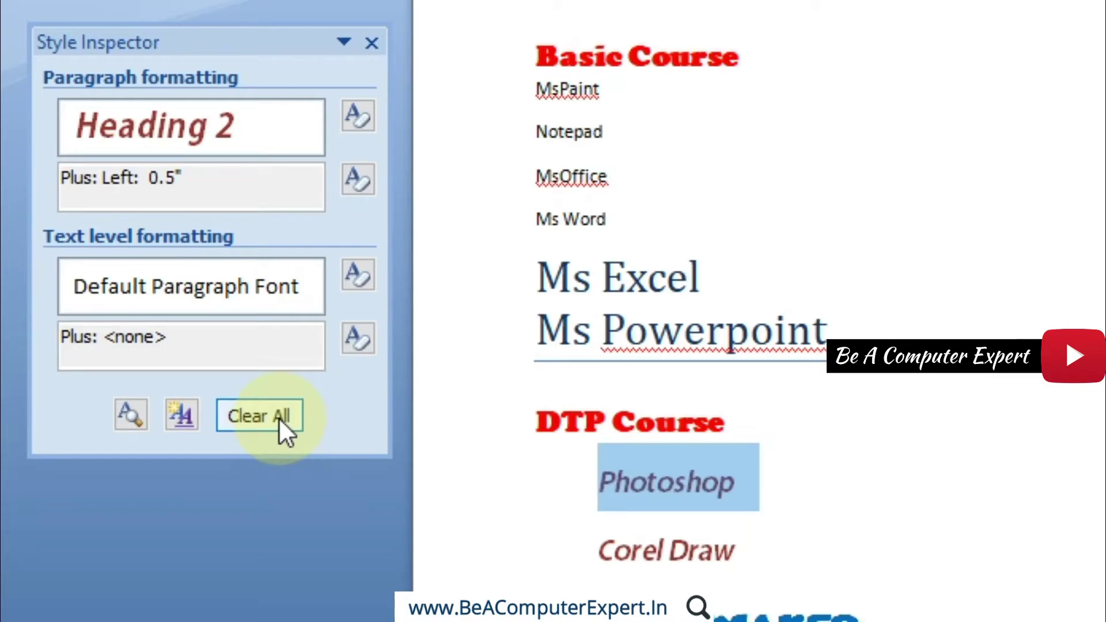
# Clear Photoshop's formatting and apply the Normal style to the Ms Excel and Ms Powerpoint lines
pyautogui.click(278, 417)
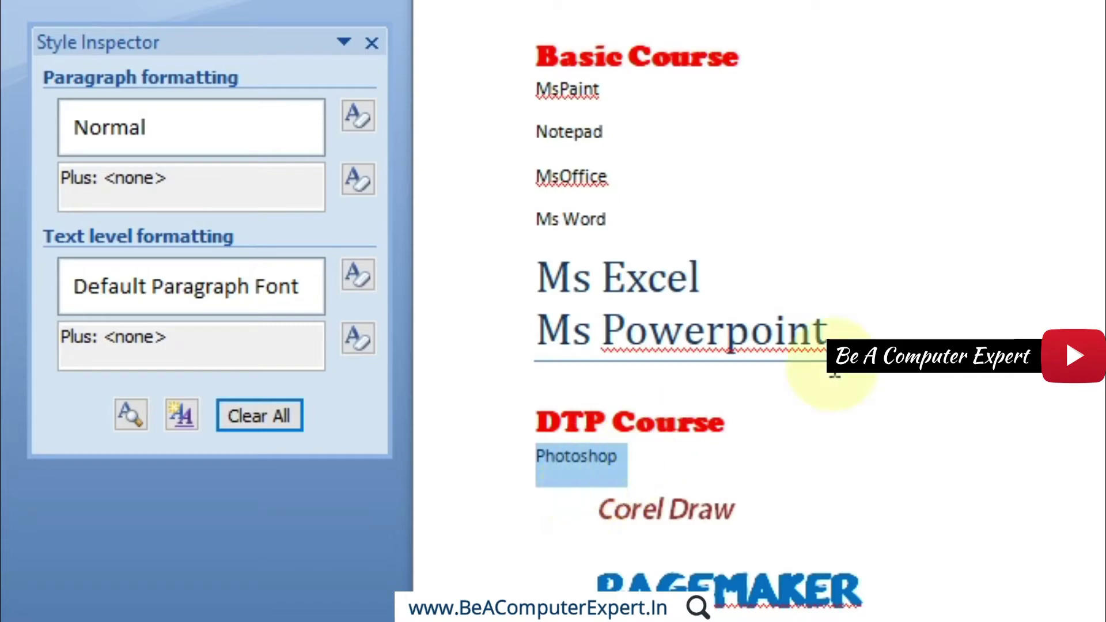
pyautogui.moveTo(853, 336); pyautogui.dragTo(565, 279)
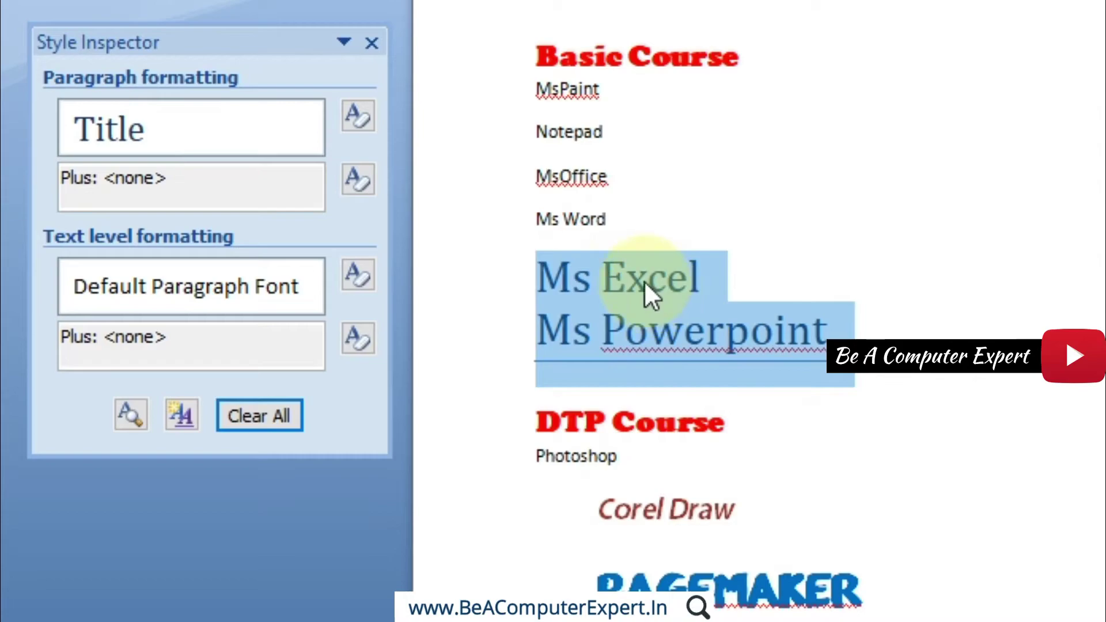
pyautogui.click(275, 414)
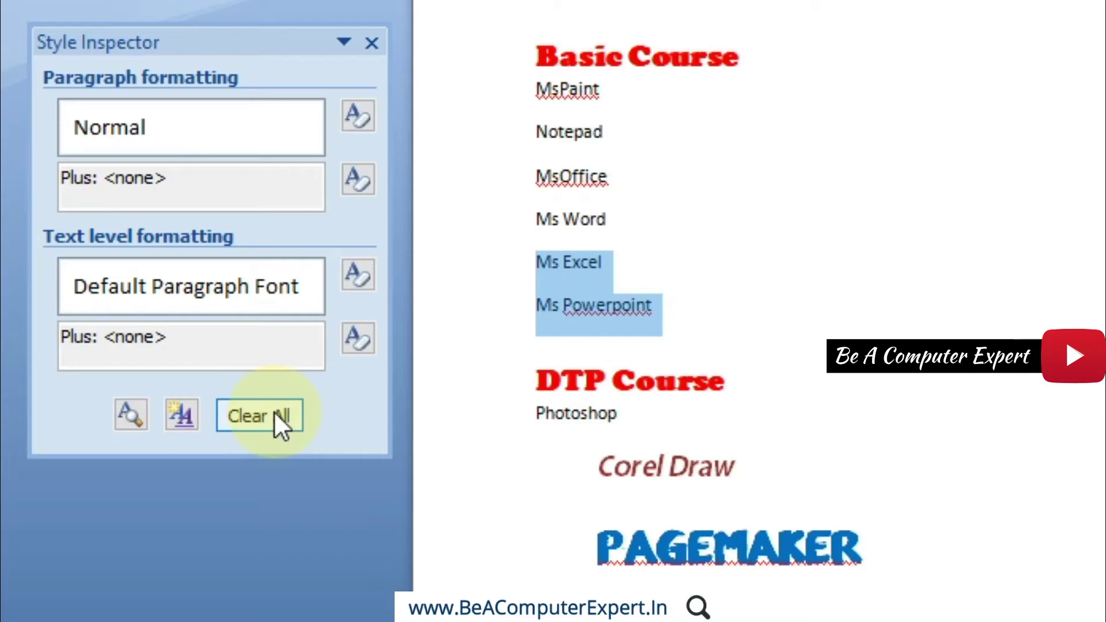
pyautogui.hotkey('ctrl', 'z')
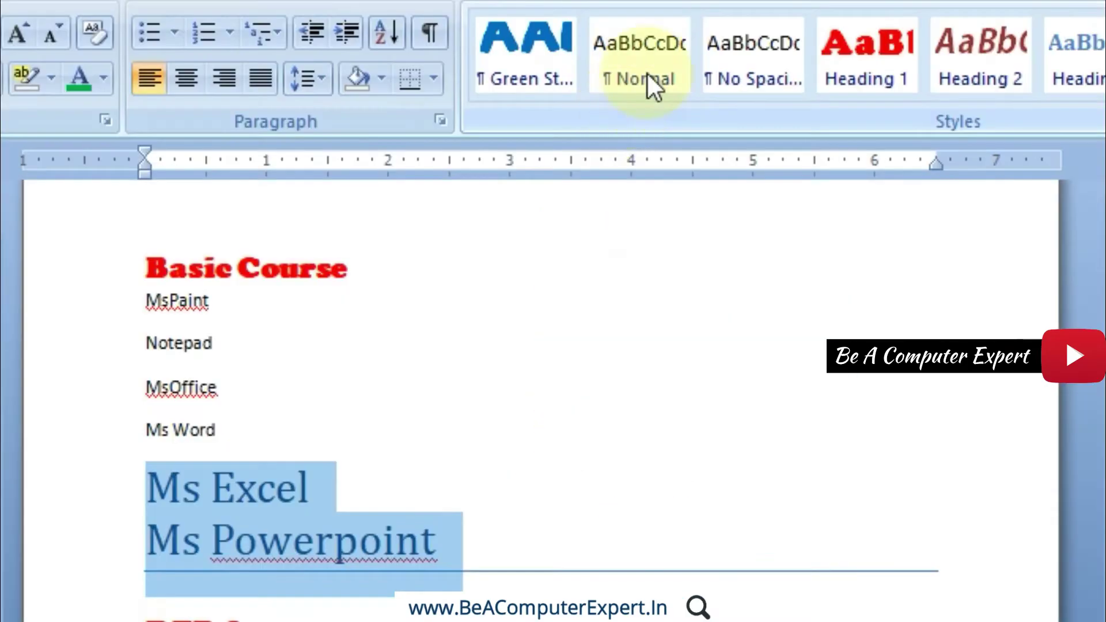
pyautogui.click(648, 69)
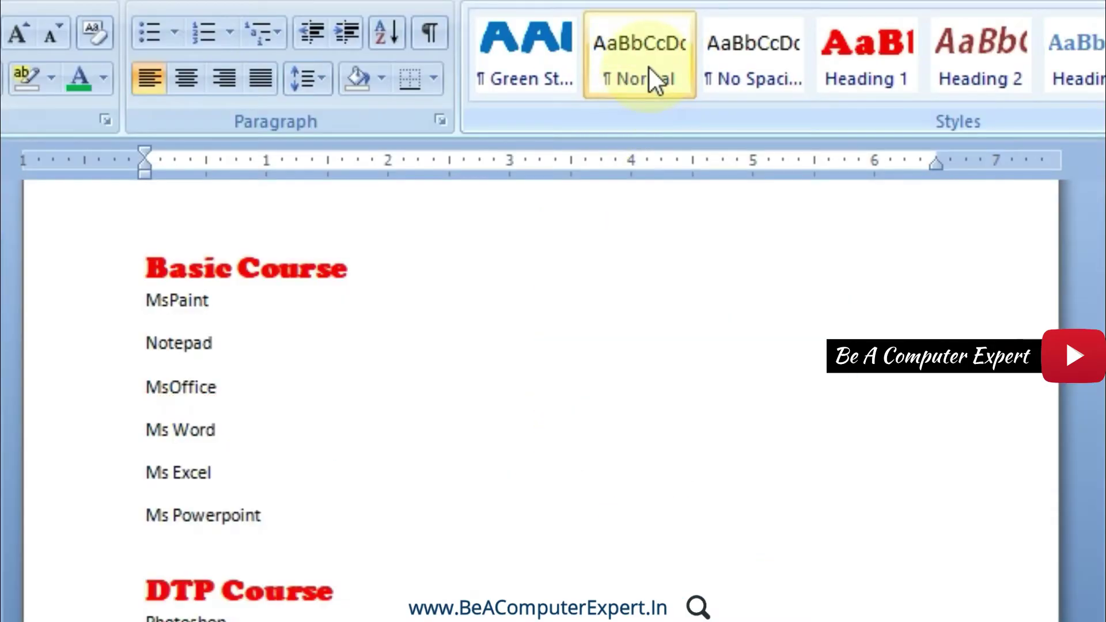
pyautogui.click(648, 66)
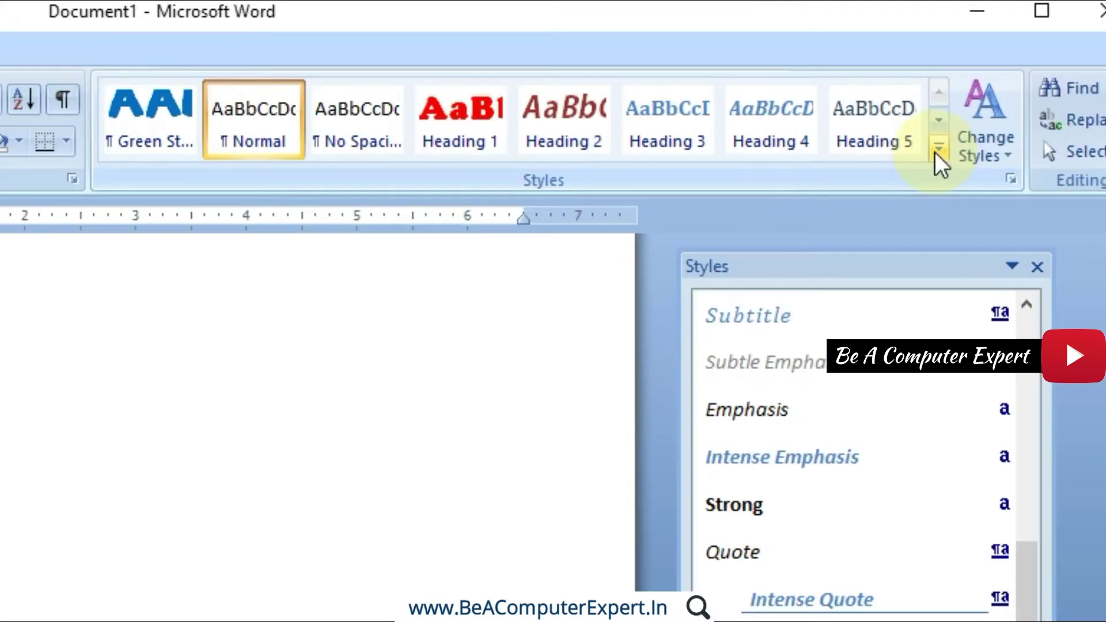
pyautogui.click(939, 149)
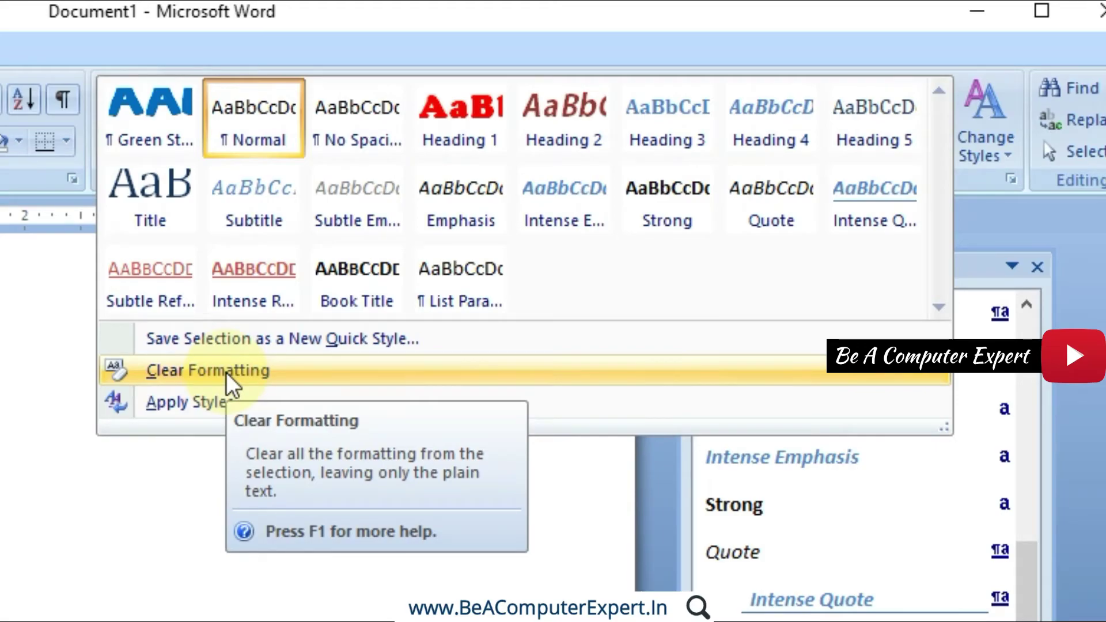
# Close the quick styles list and Style Inspector, then bring up the Manage Styles dialog
pyautogui.click(79, 601)
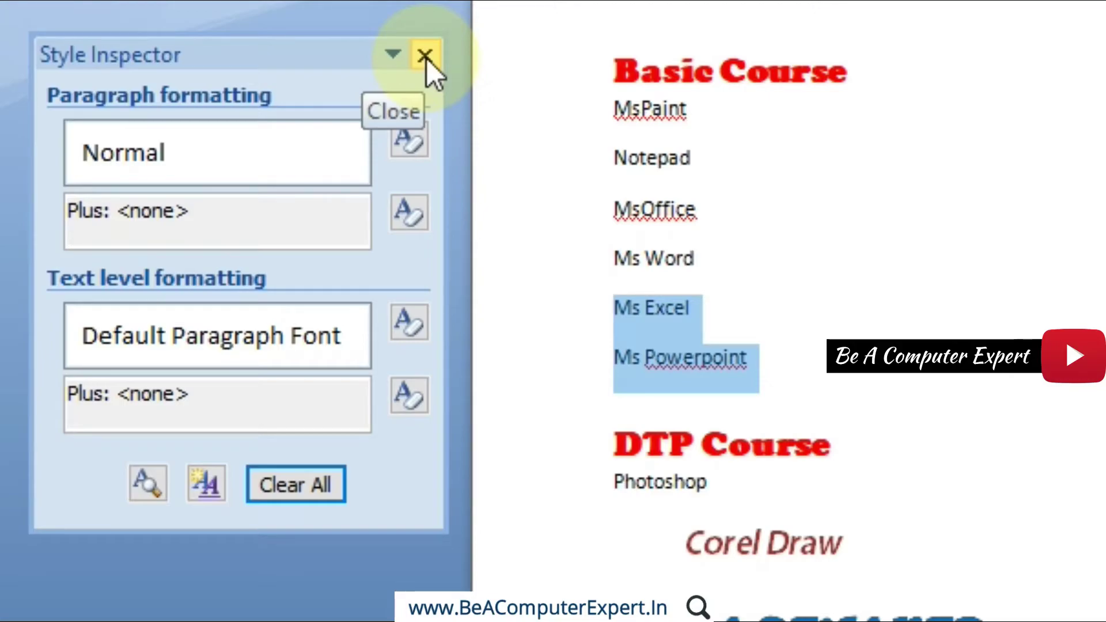
pyautogui.click(425, 56)
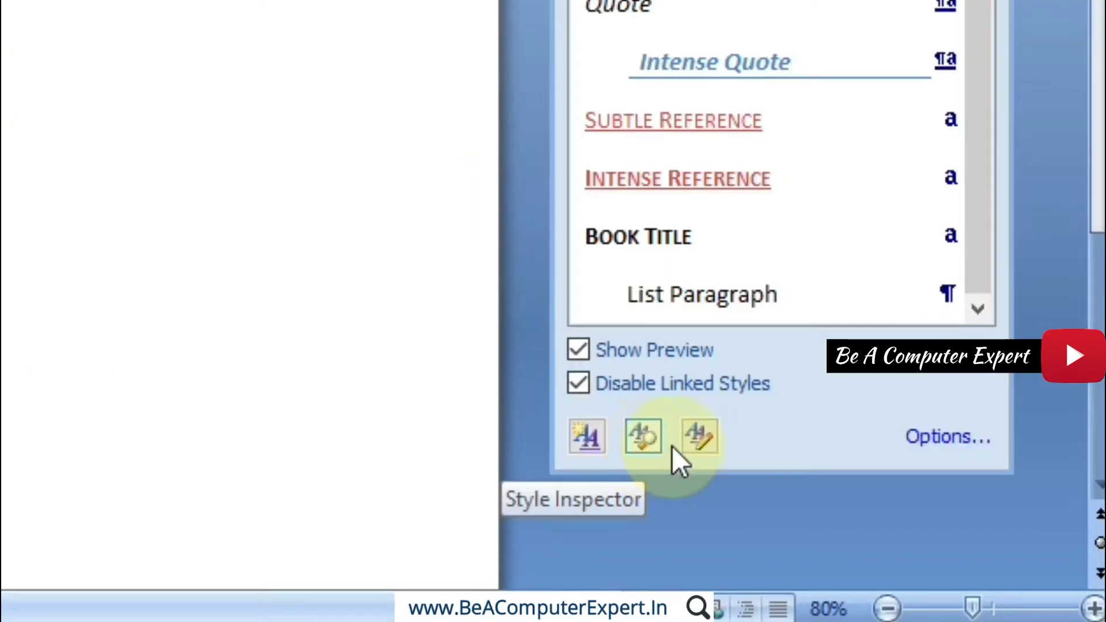
pyautogui.click(710, 441)
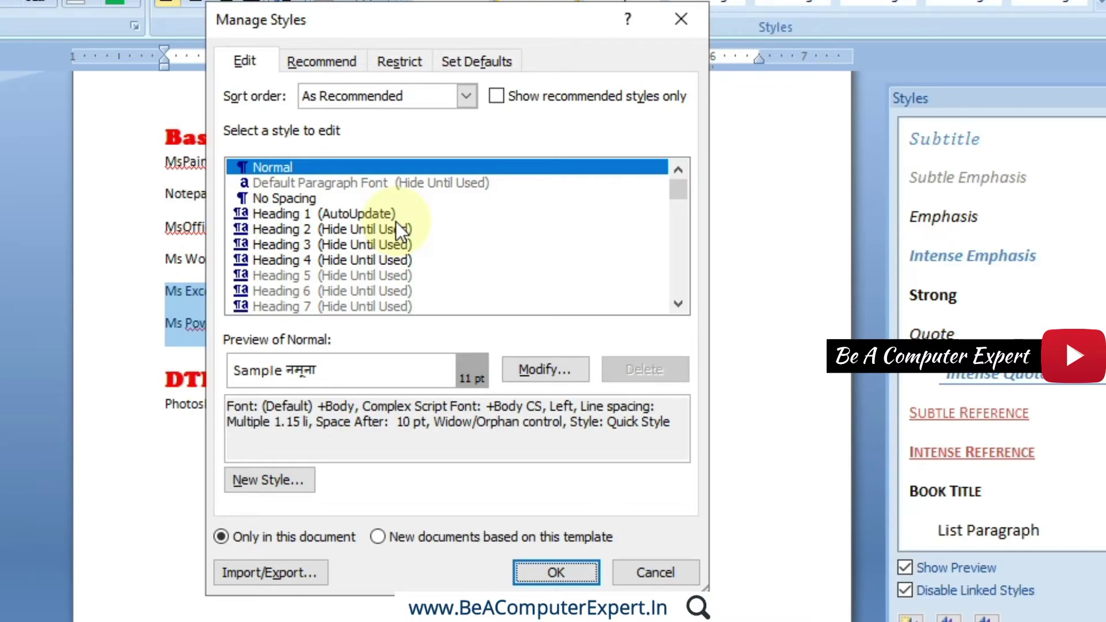
pyautogui.click(336, 51)
pyautogui.click(386, 60)
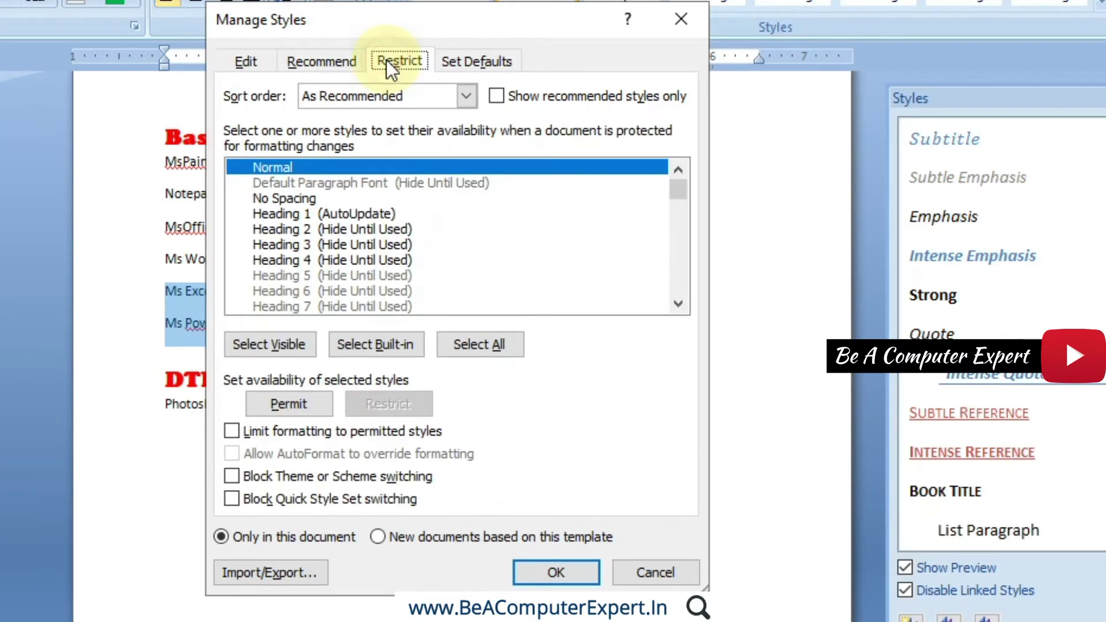
pyautogui.click(453, 62)
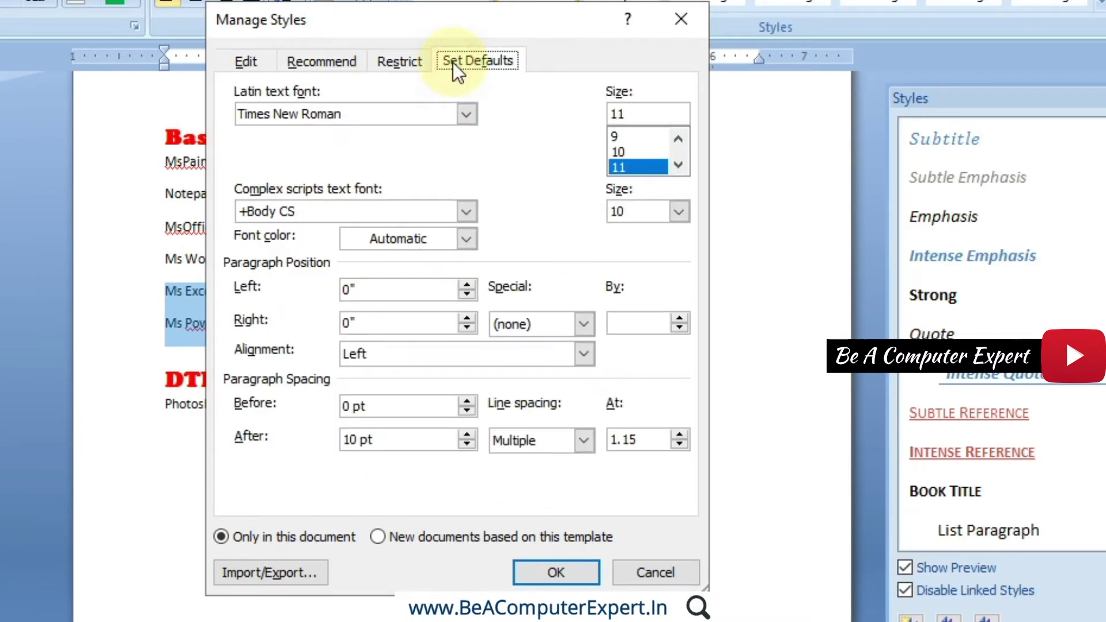
pyautogui.click(403, 63)
pyautogui.click(316, 66)
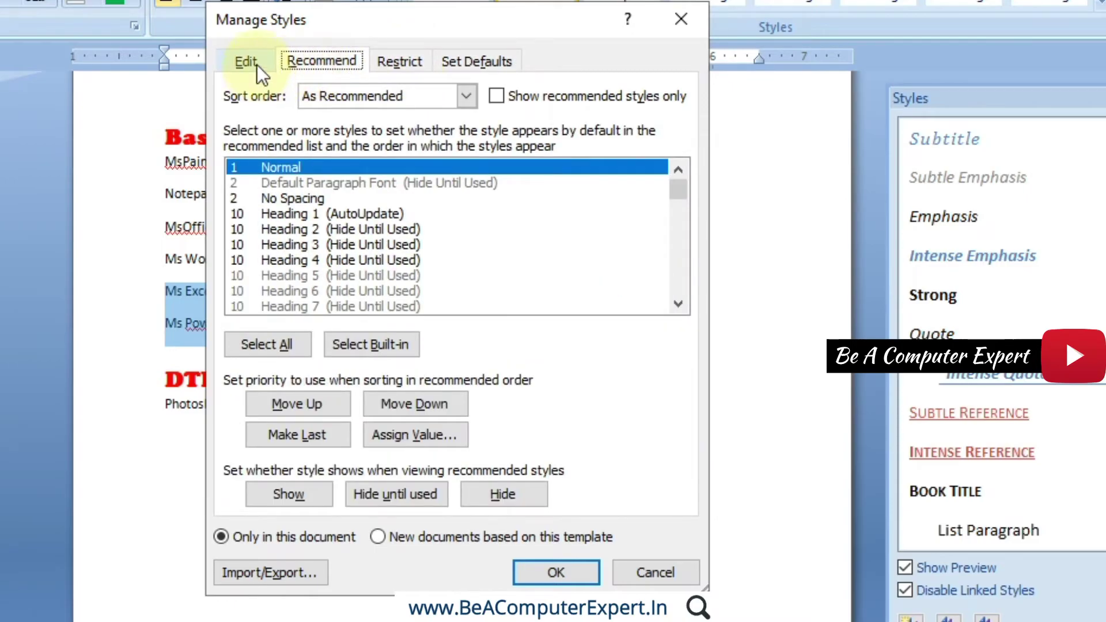
pyautogui.click(256, 63)
pyautogui.click(310, 57)
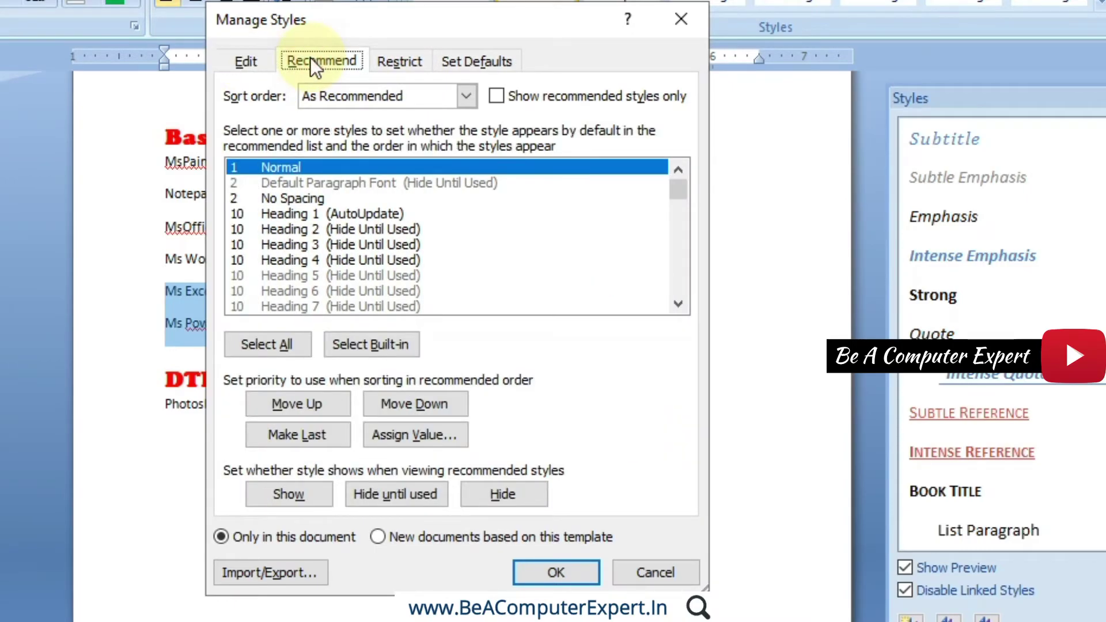
pyautogui.click(399, 65)
pyautogui.click(469, 66)
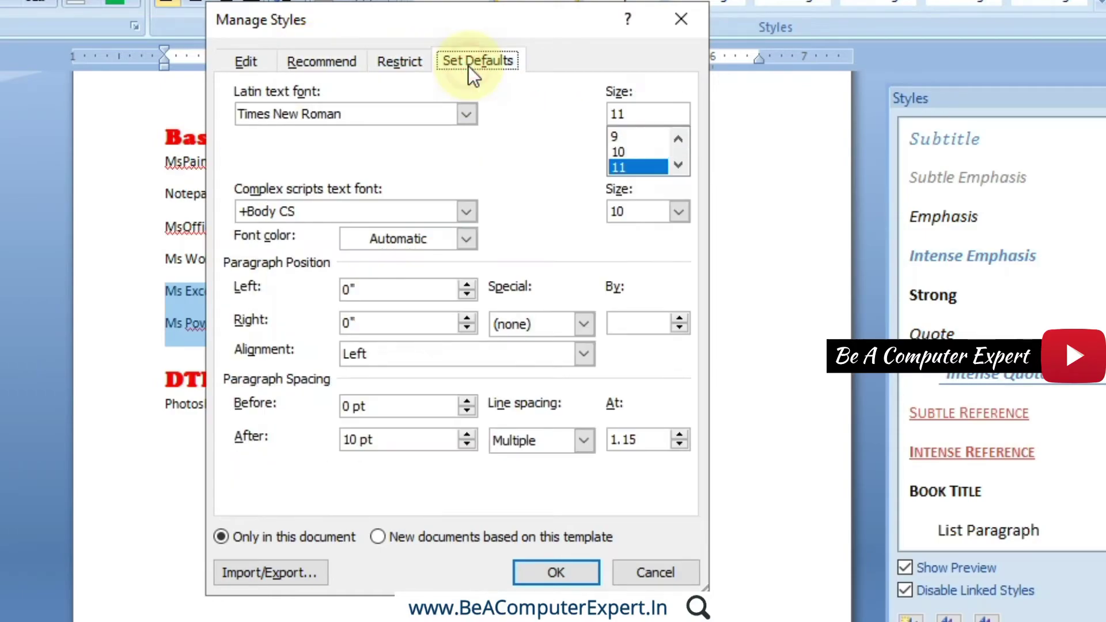
pyautogui.click(322, 62)
pyautogui.click(251, 64)
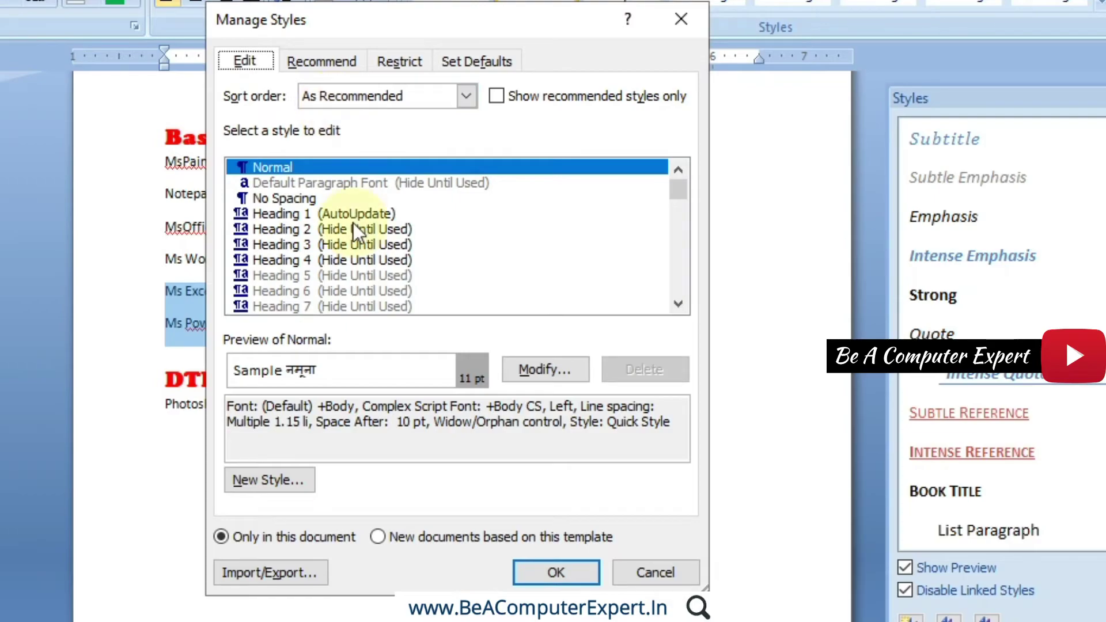
# On the Recommend tab, move Heading 1 up and back down, keeping its priority at 10
pyautogui.click(307, 215)
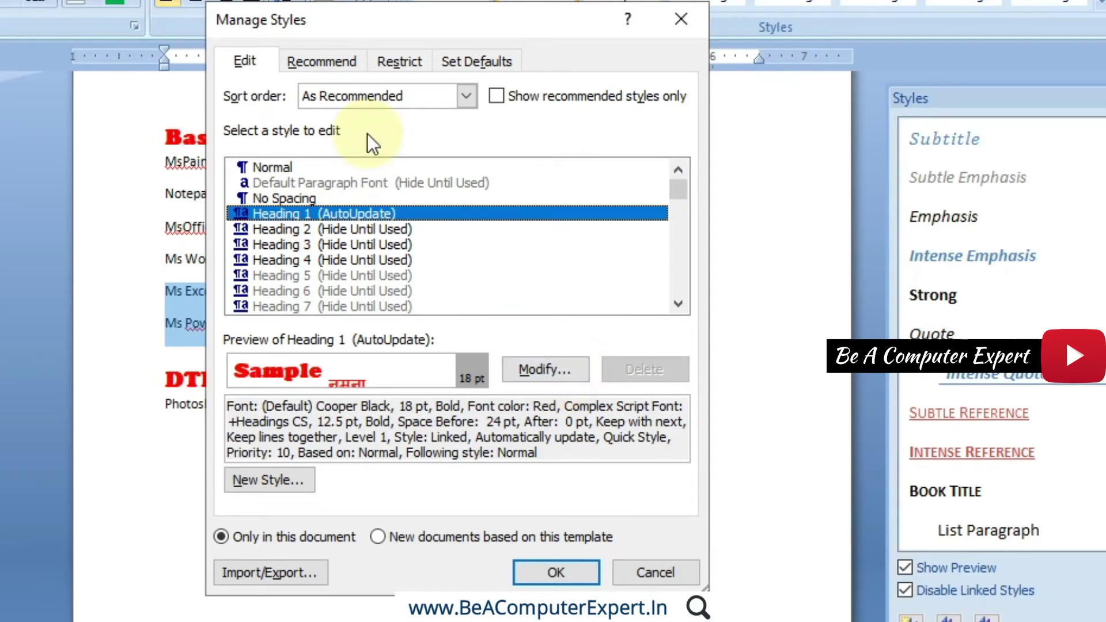
pyautogui.click(331, 68)
pyautogui.click(326, 215)
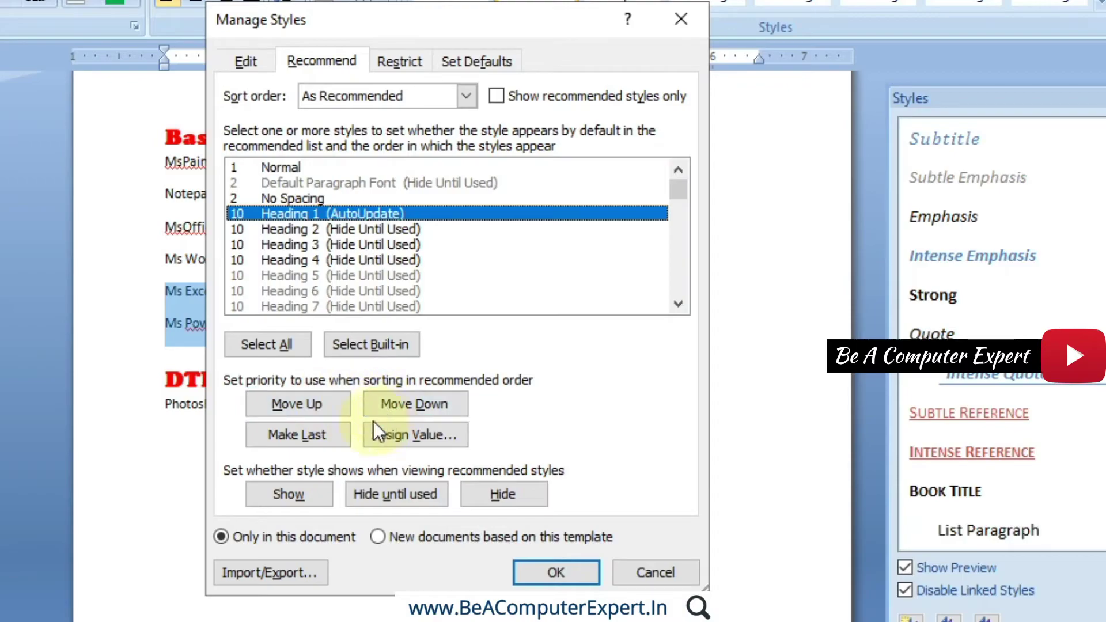
pyautogui.click(299, 410)
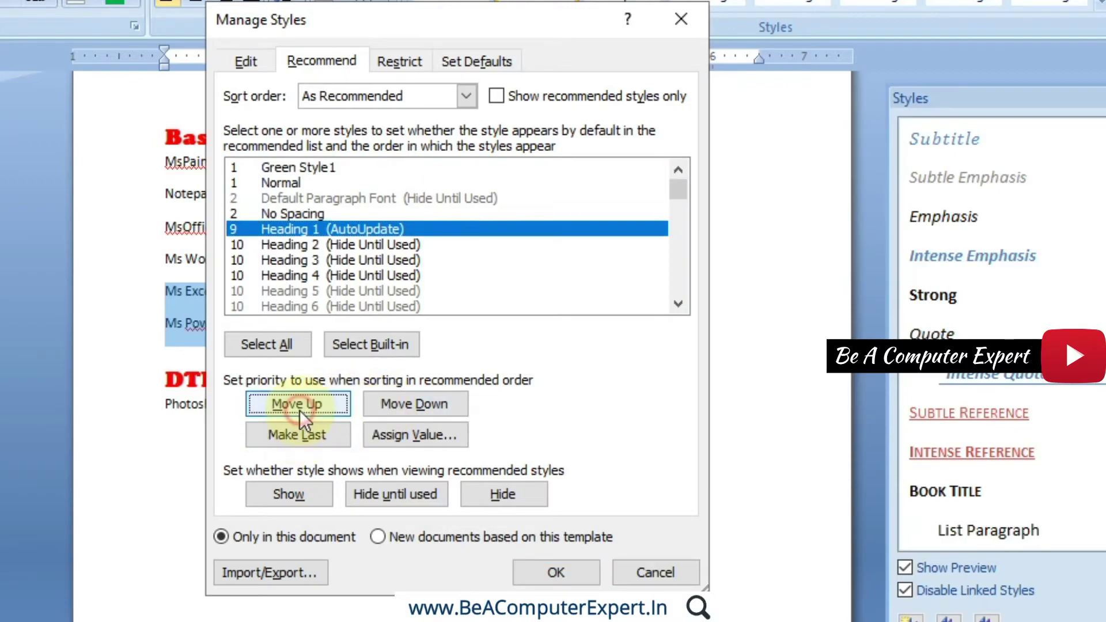
pyautogui.click(406, 410)
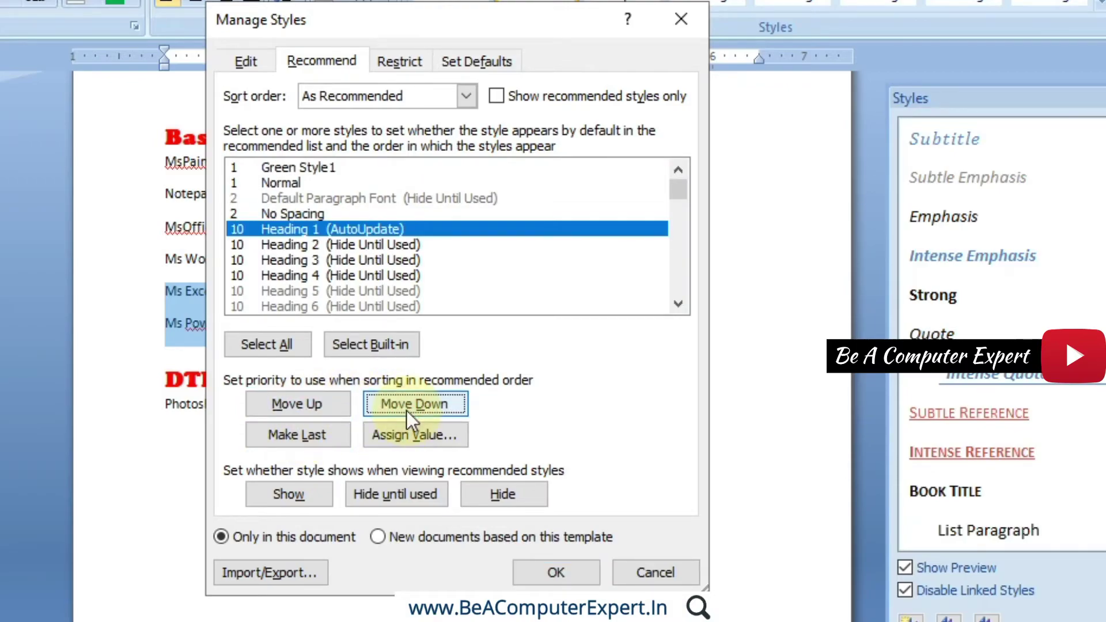
# Select Heading 1 in the Restrict tab's style list
pyautogui.click(403, 62)
pyautogui.click(335, 261)
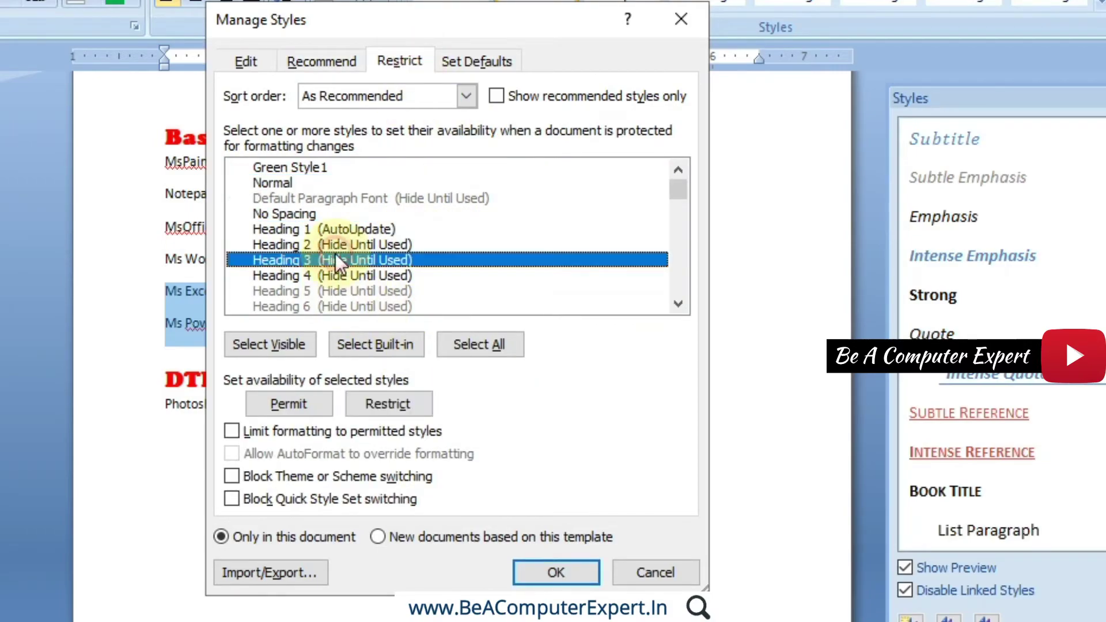
pyautogui.click(305, 233)
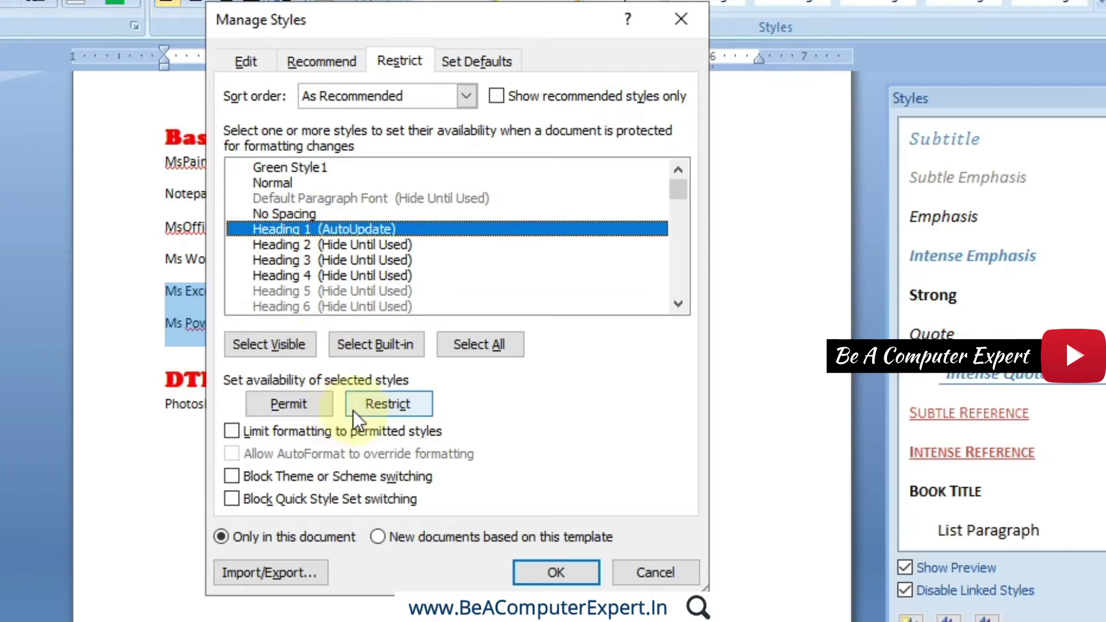
# Toggle Heading 1 between Restrict and Permit twice, ending with it permitted
pyautogui.click(387, 403)
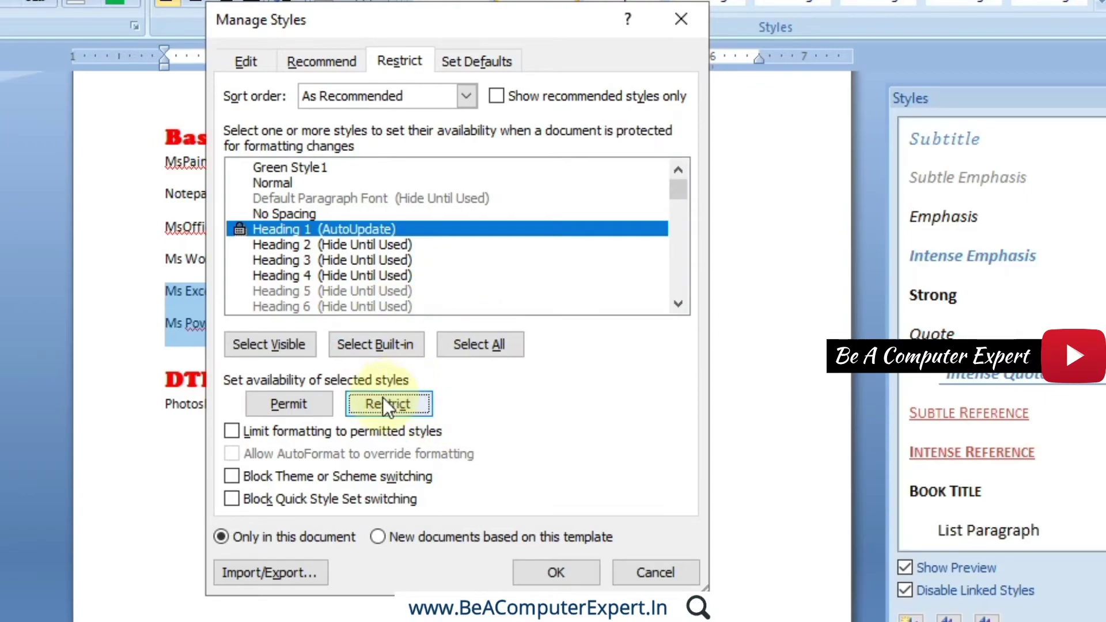
pyautogui.click(322, 405)
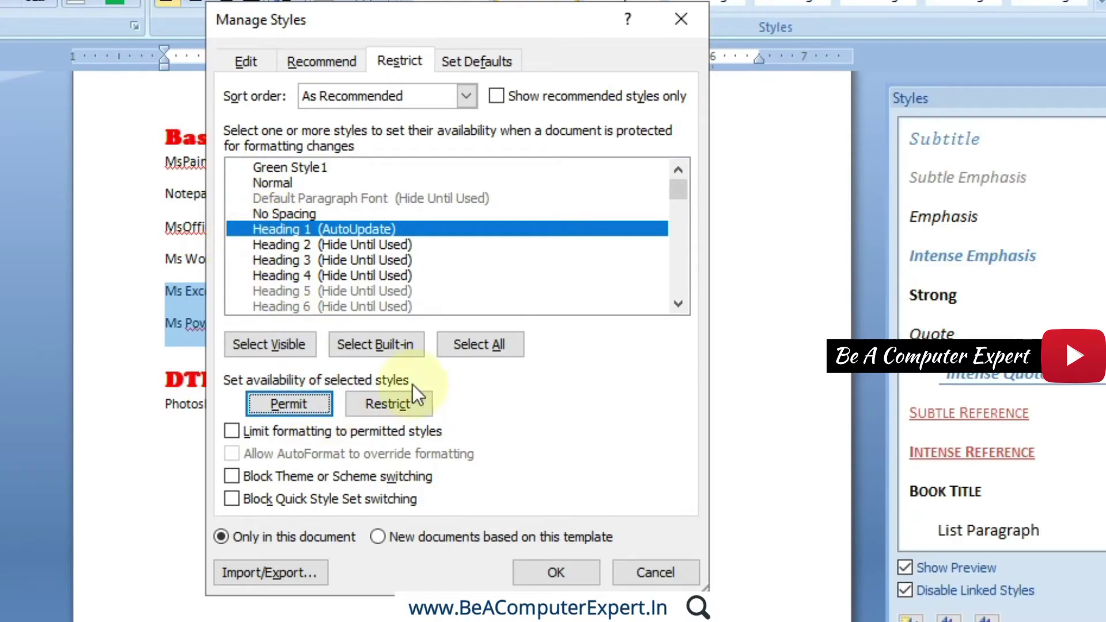
pyautogui.click(402, 410)
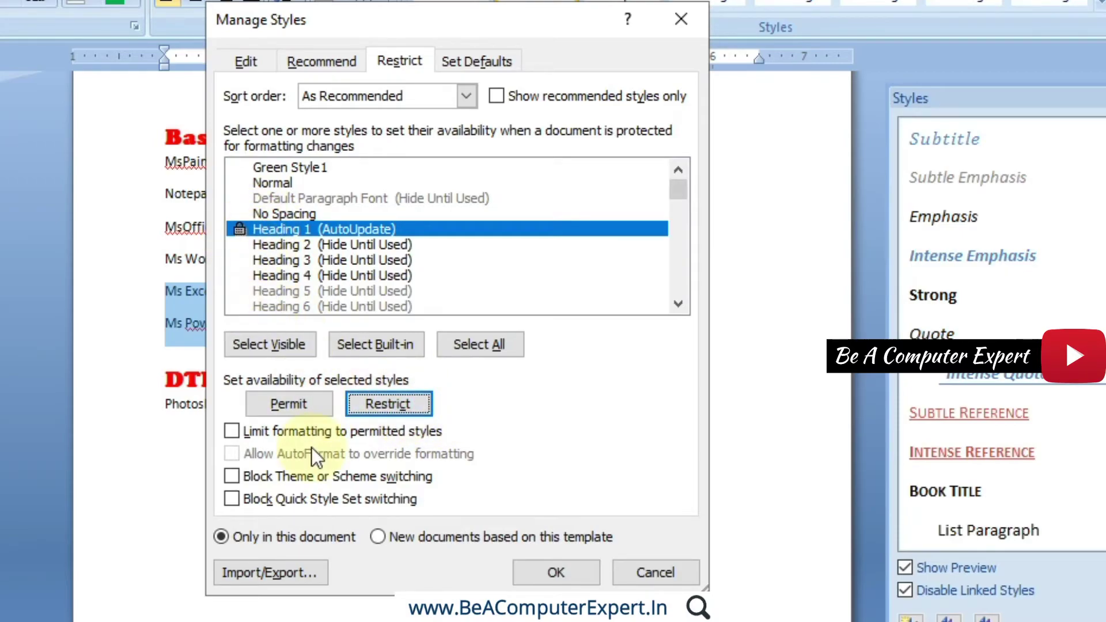
pyautogui.click(296, 402)
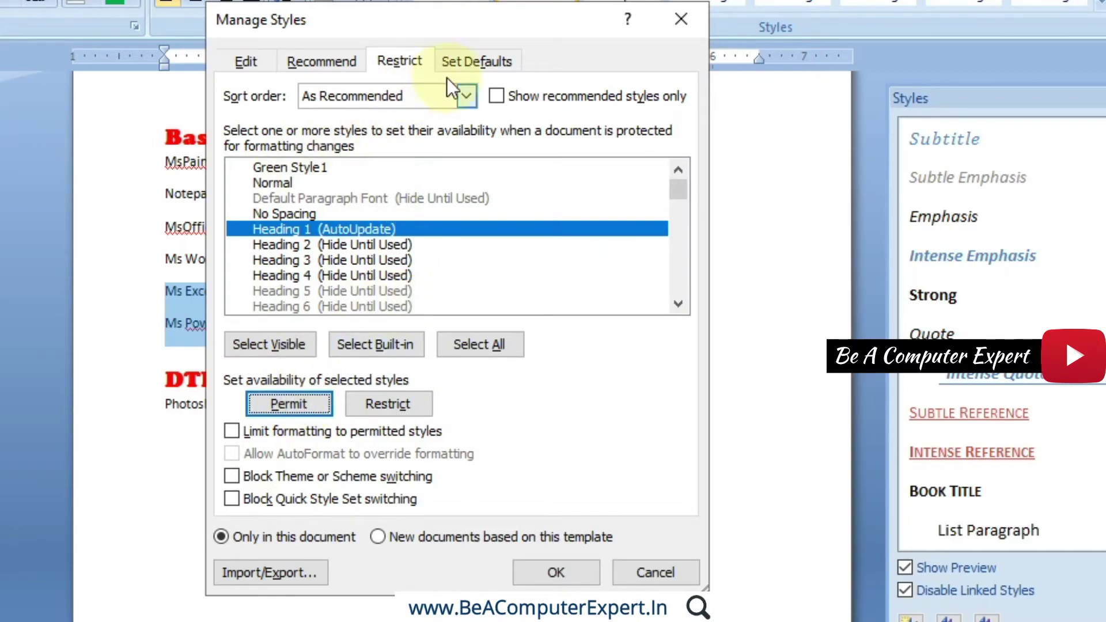
# In Set Defaults, make Arial Black at 14 pt the default font and confirm
pyautogui.click(468, 65)
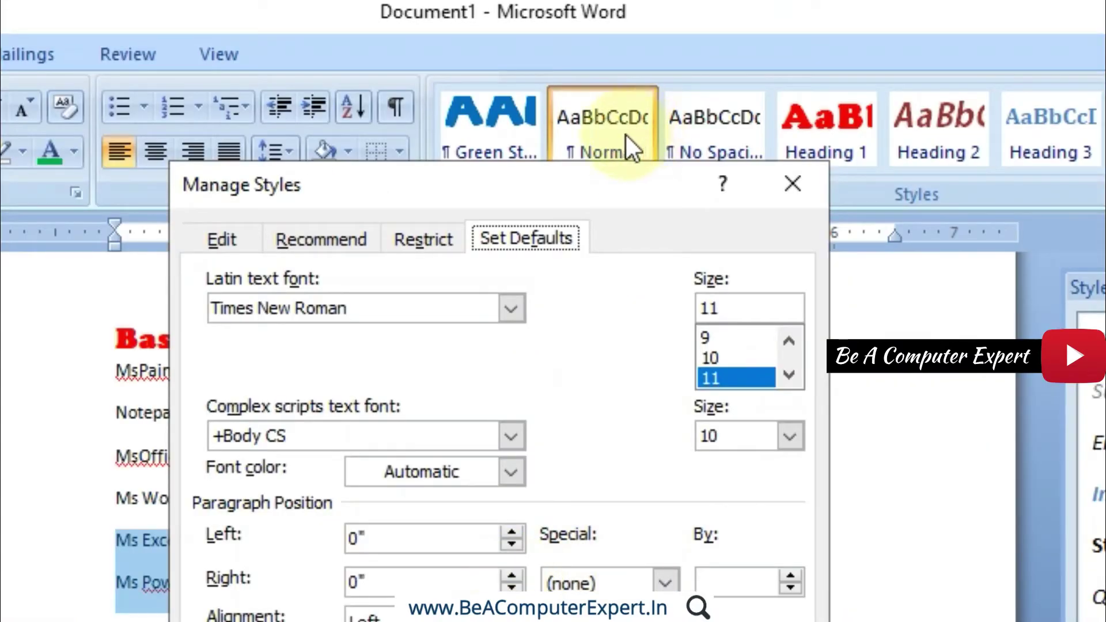
pyautogui.moveTo(596, 184); pyautogui.dragTo(593, 247)
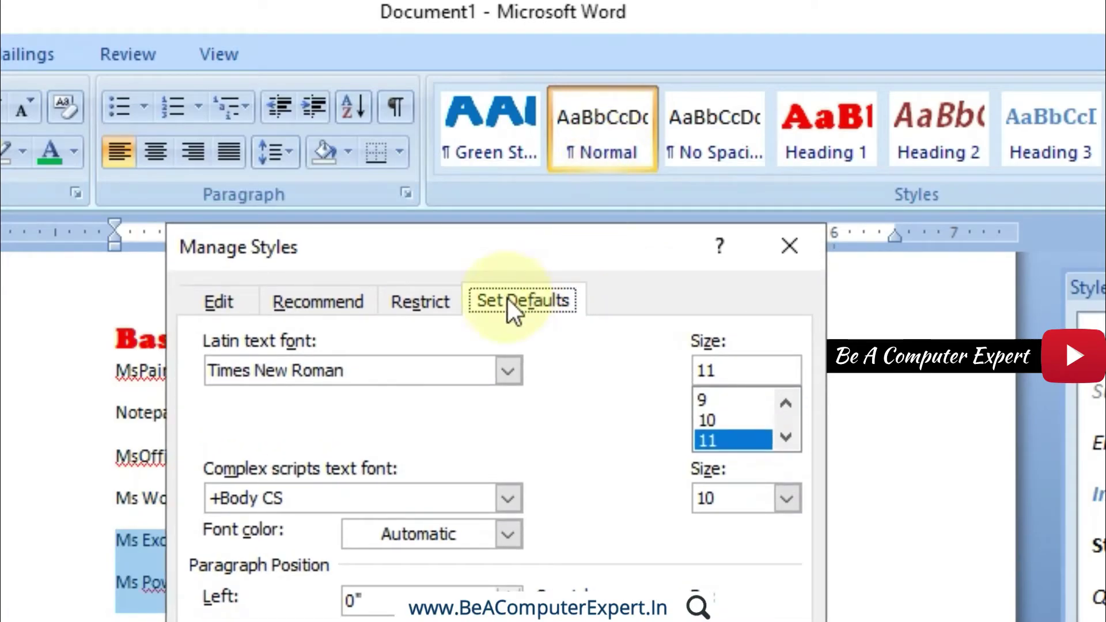
pyautogui.click(510, 372)
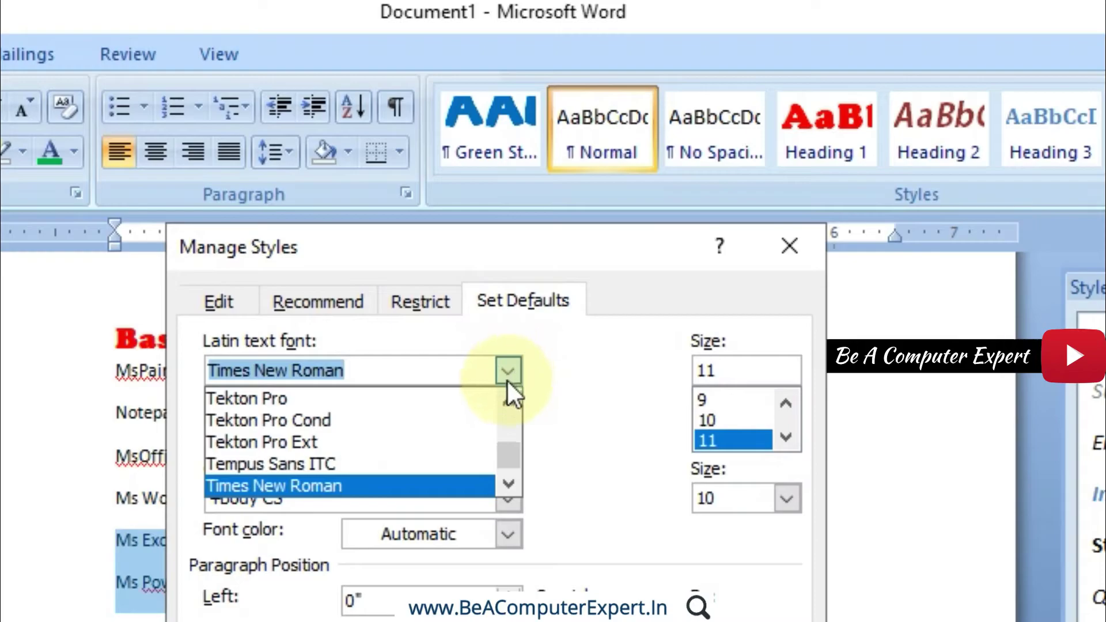
pyautogui.write('arial')
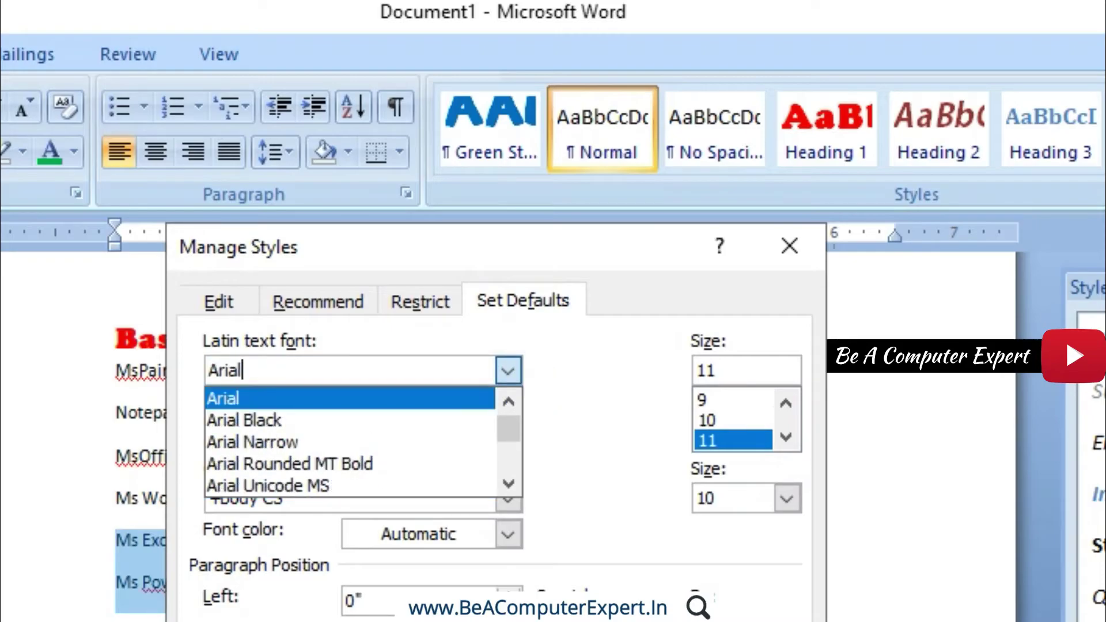
pyautogui.click(318, 420)
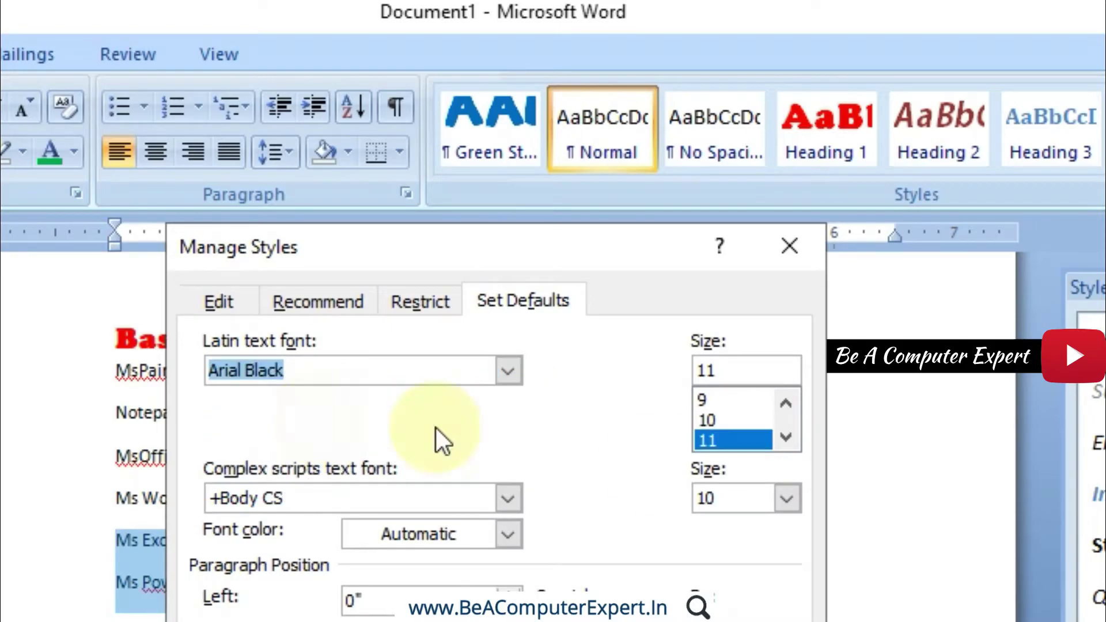
pyautogui.scroll(-1, 783, 432)
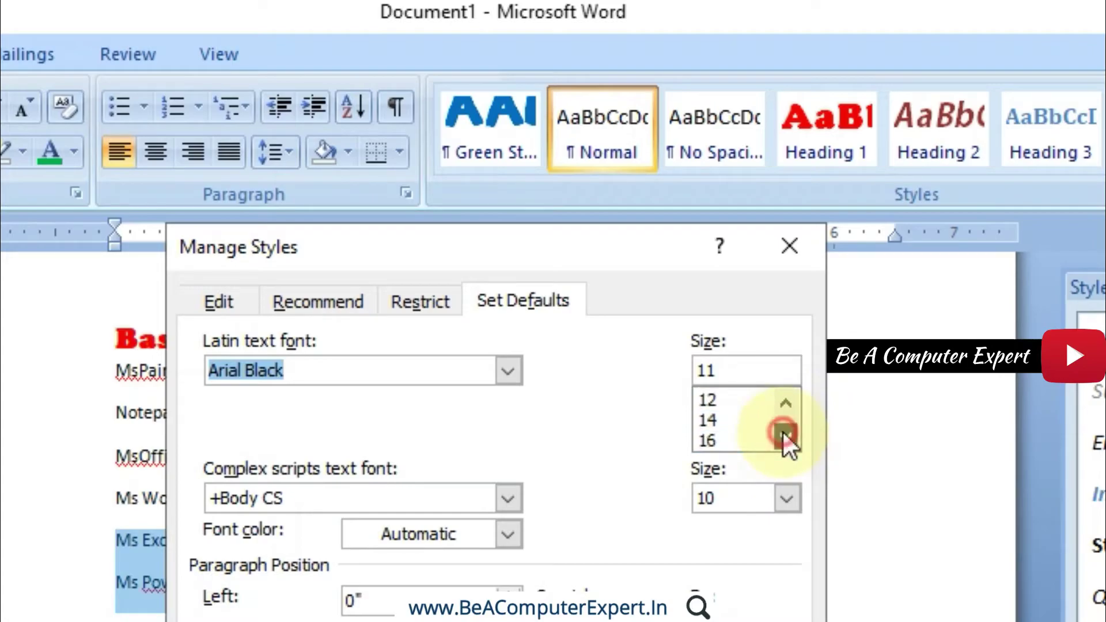
pyautogui.click(728, 421)
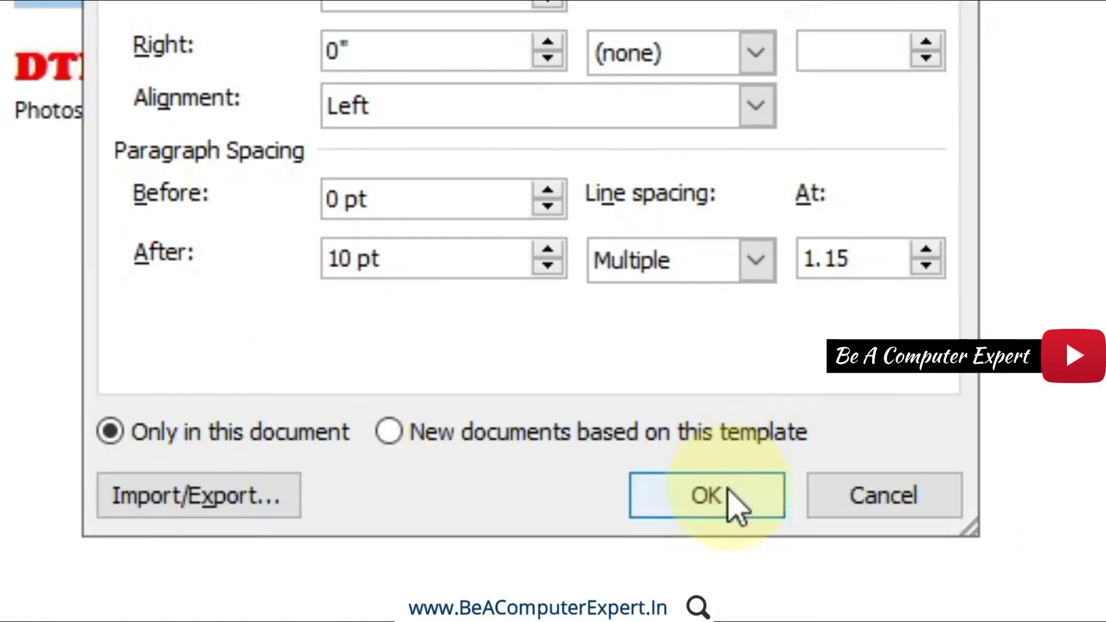
pyautogui.click(729, 493)
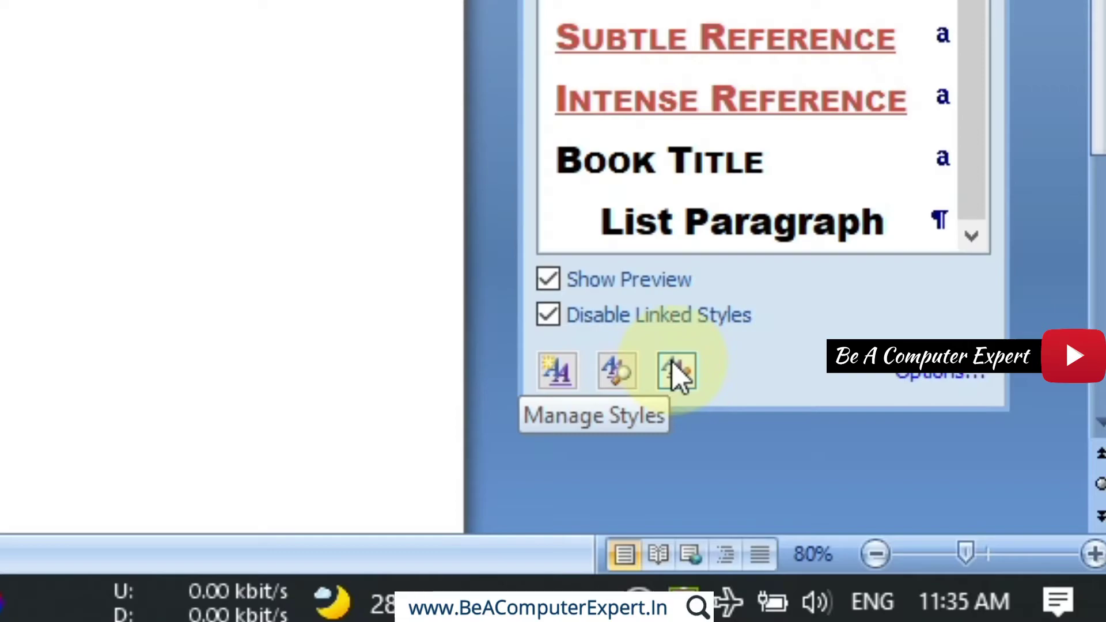
# Apply Normal to Ms Excel and Ms Powerpoint, then modify Normal's font to Times New Roman
pyautogui.click(674, 369)
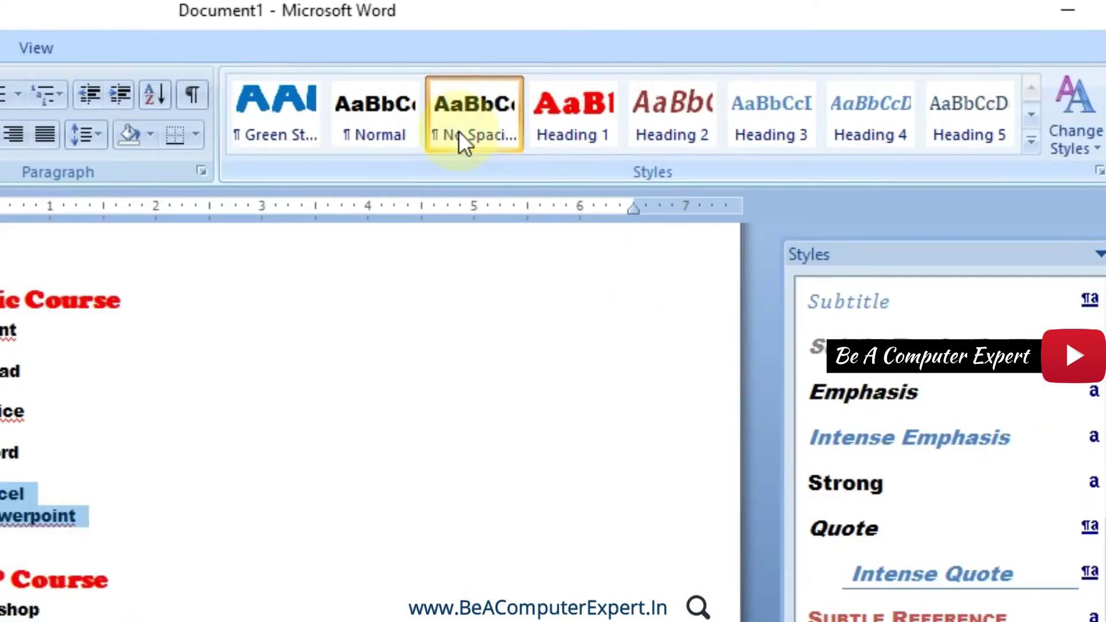
pyautogui.click(396, 126)
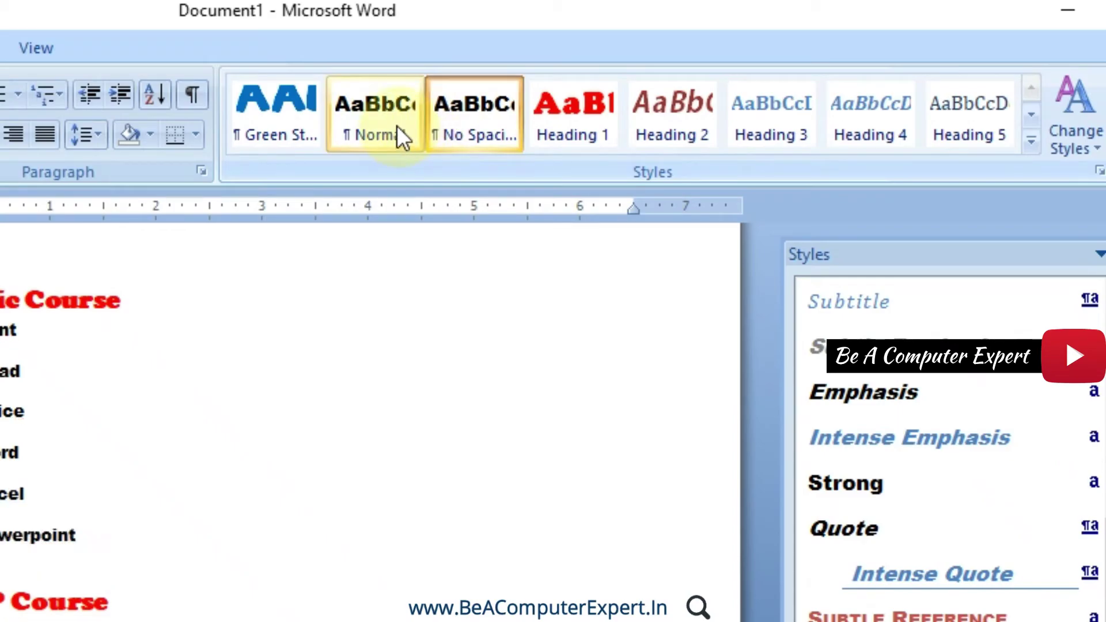
pyautogui.rightClick(387, 117)
pyautogui.click(448, 153)
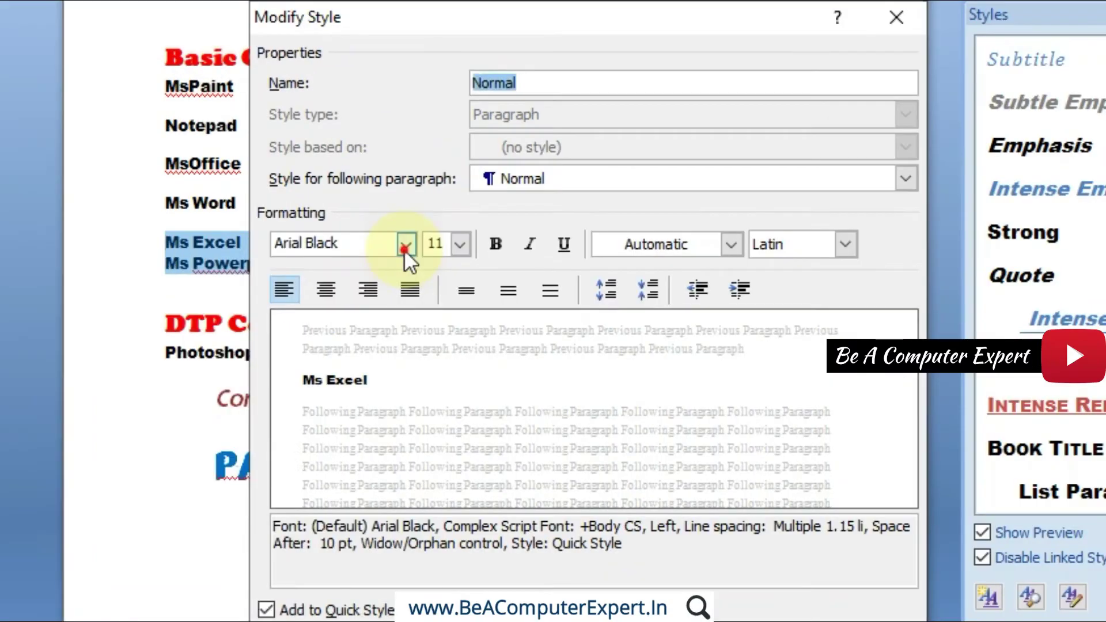
pyautogui.click(368, 222)
pyautogui.write('Times New Roman')
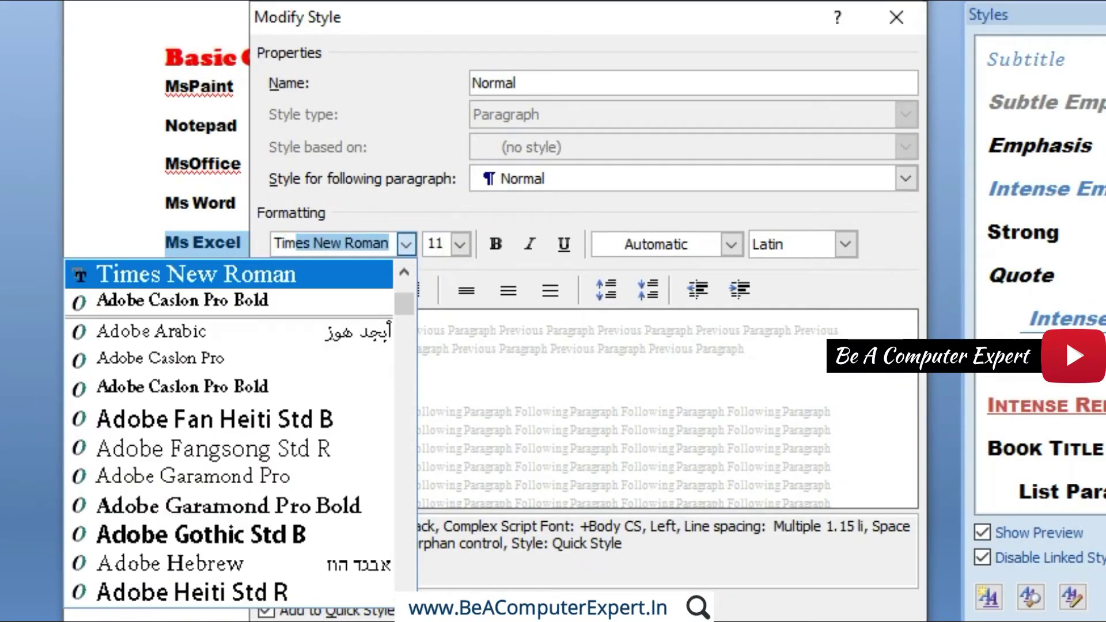
pyautogui.click(299, 275)
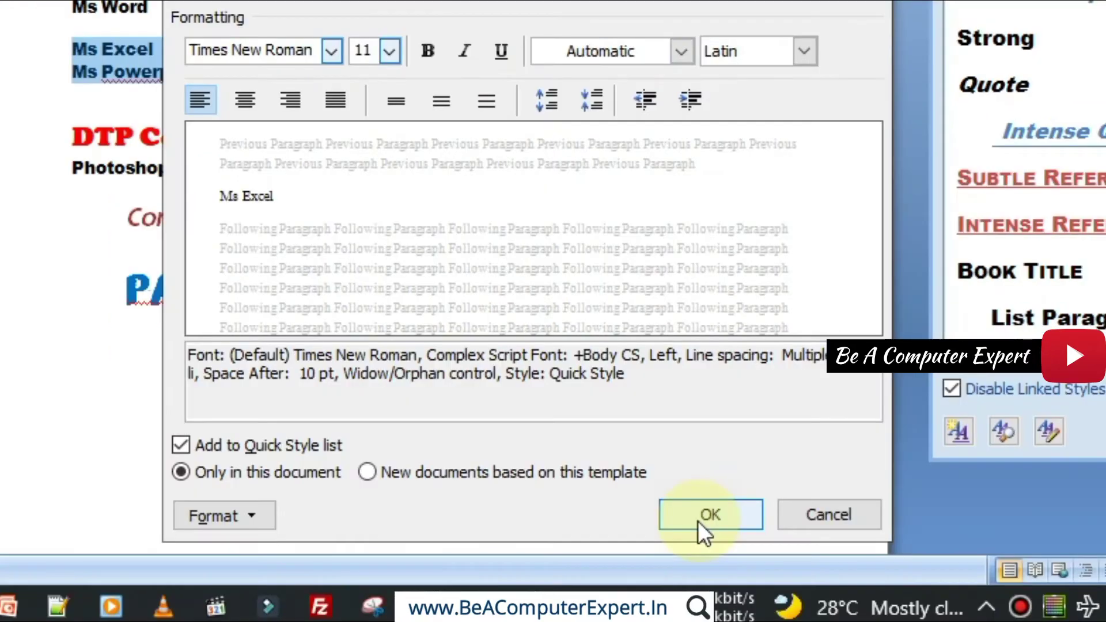
pyautogui.click(699, 518)
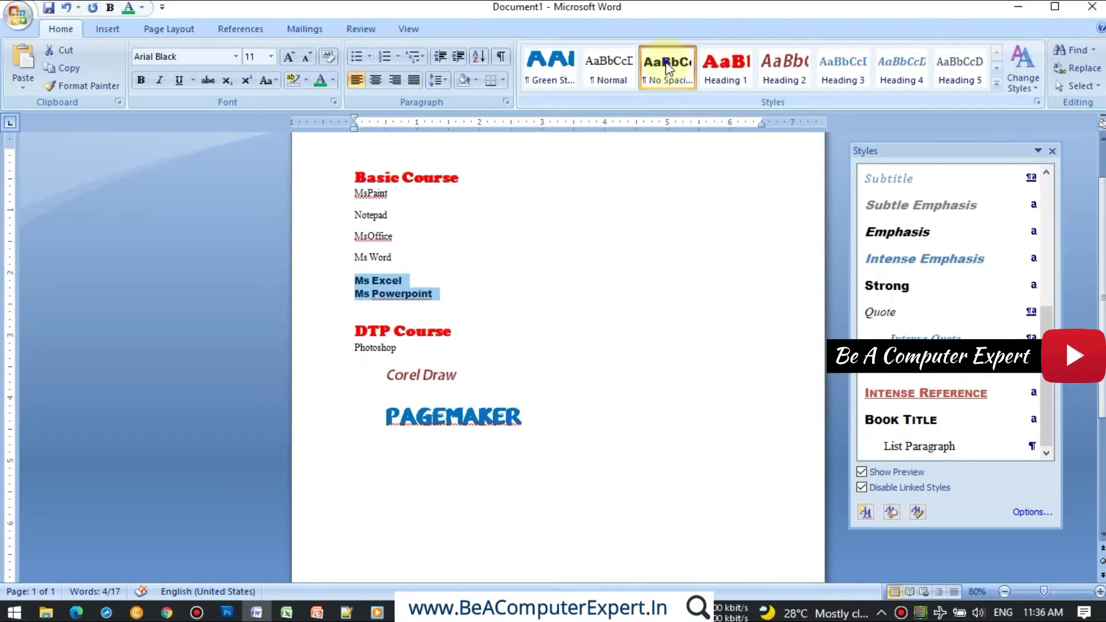
# Modify the No Spacing style to use the Times New Roman font
pyautogui.rightClick(667, 67)
pyautogui.click(704, 86)
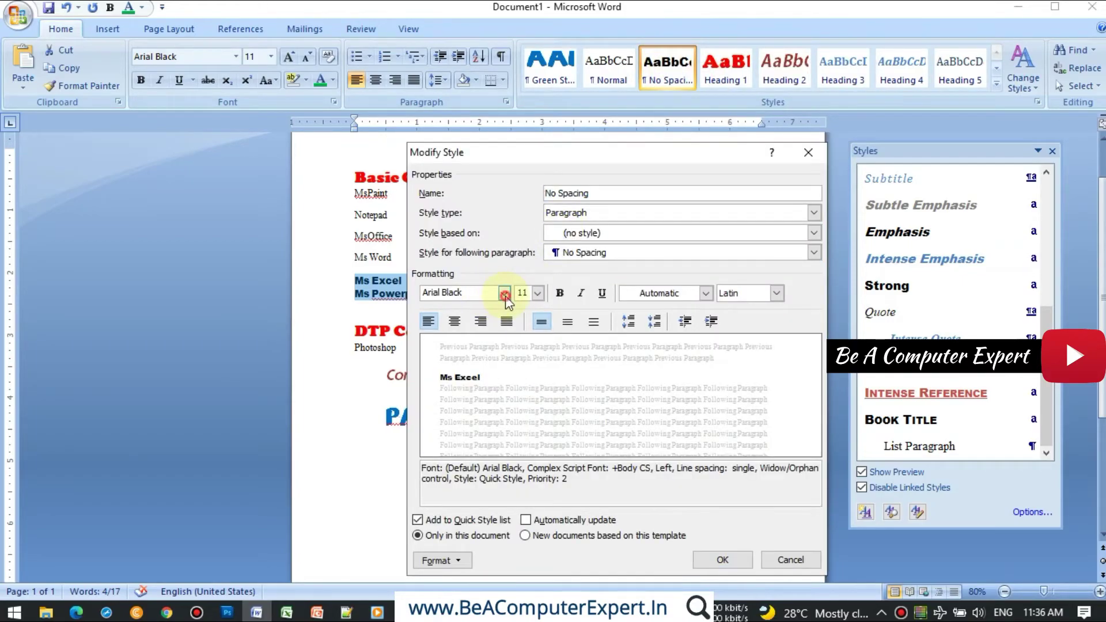
pyautogui.click(503, 293)
pyautogui.write('Times New Roman')
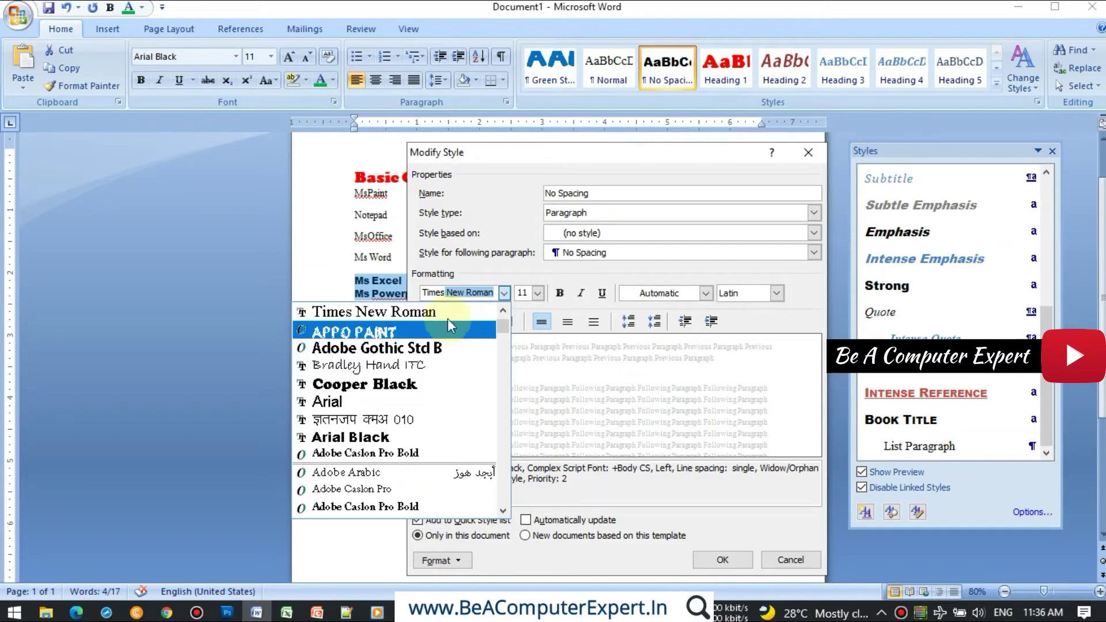
pyautogui.click(375, 311)
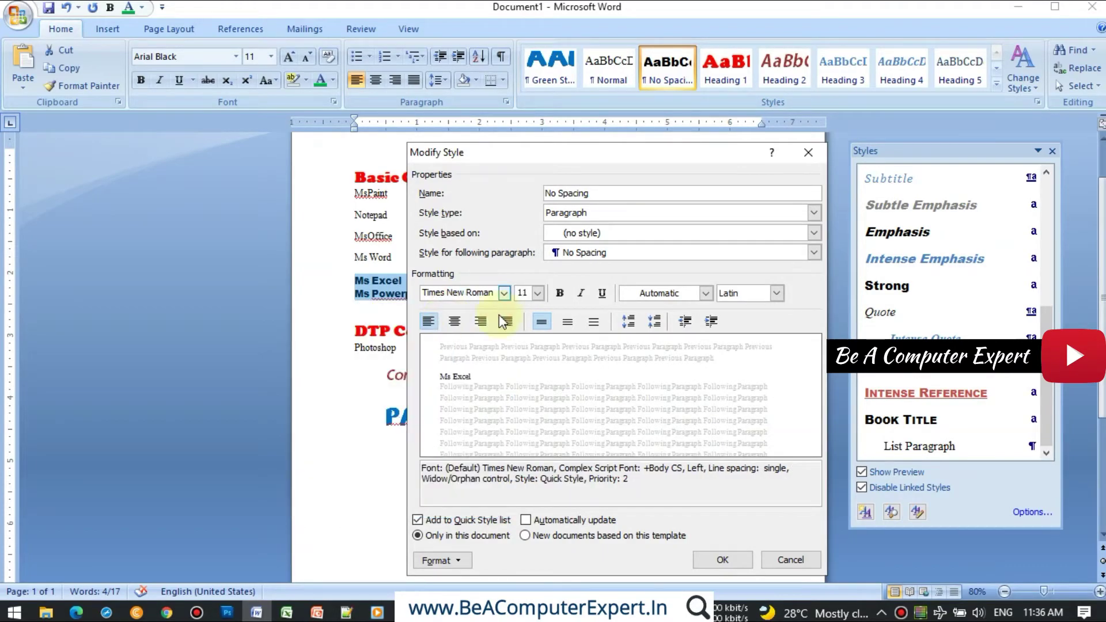
pyautogui.click(715, 560)
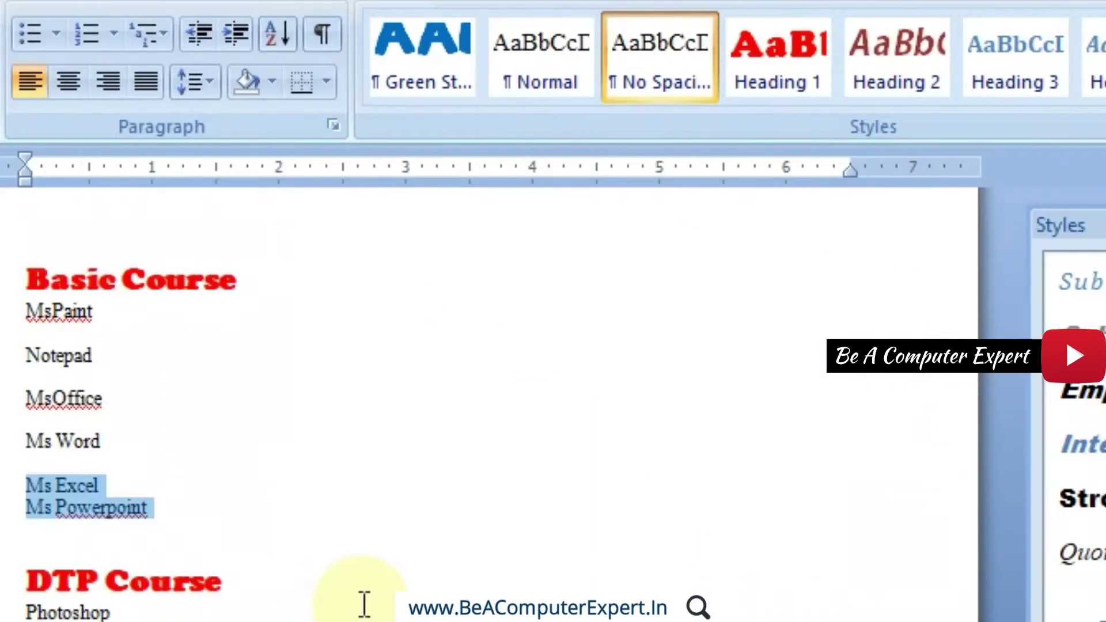
pyautogui.click(519, 338)
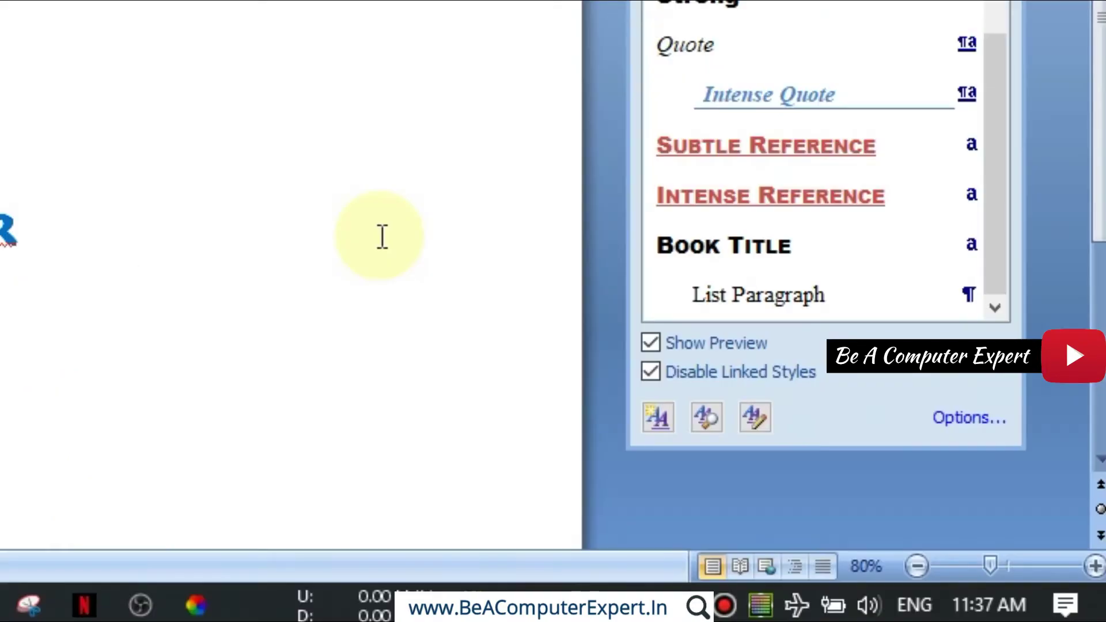
# In Style Pane Options, set the style list sort order to Alphabetical
pyautogui.click(971, 419)
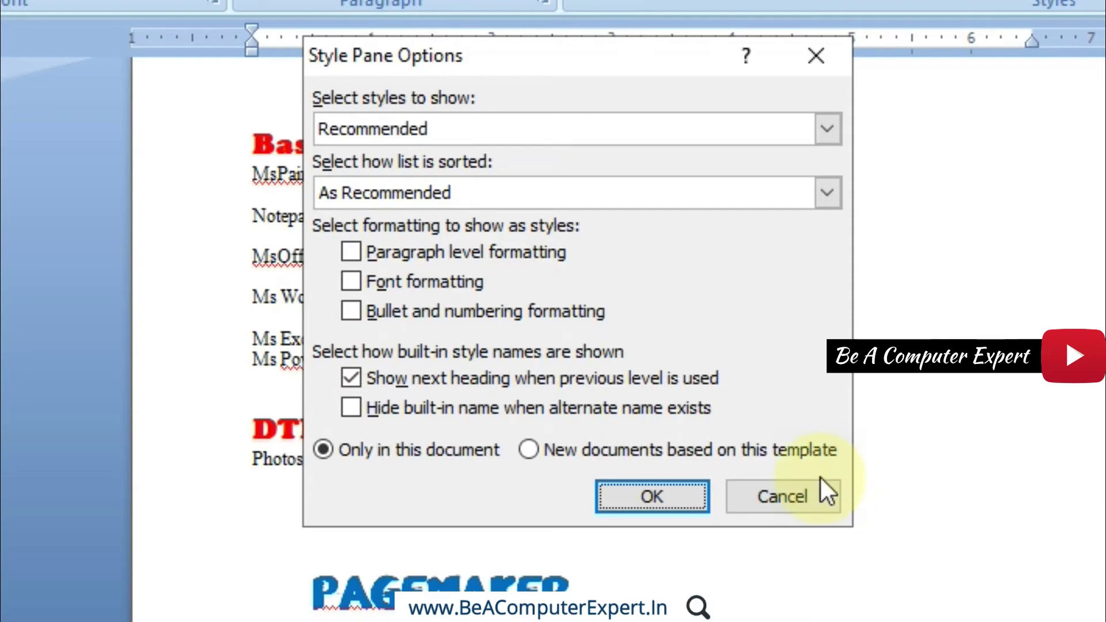
pyautogui.click(814, 491)
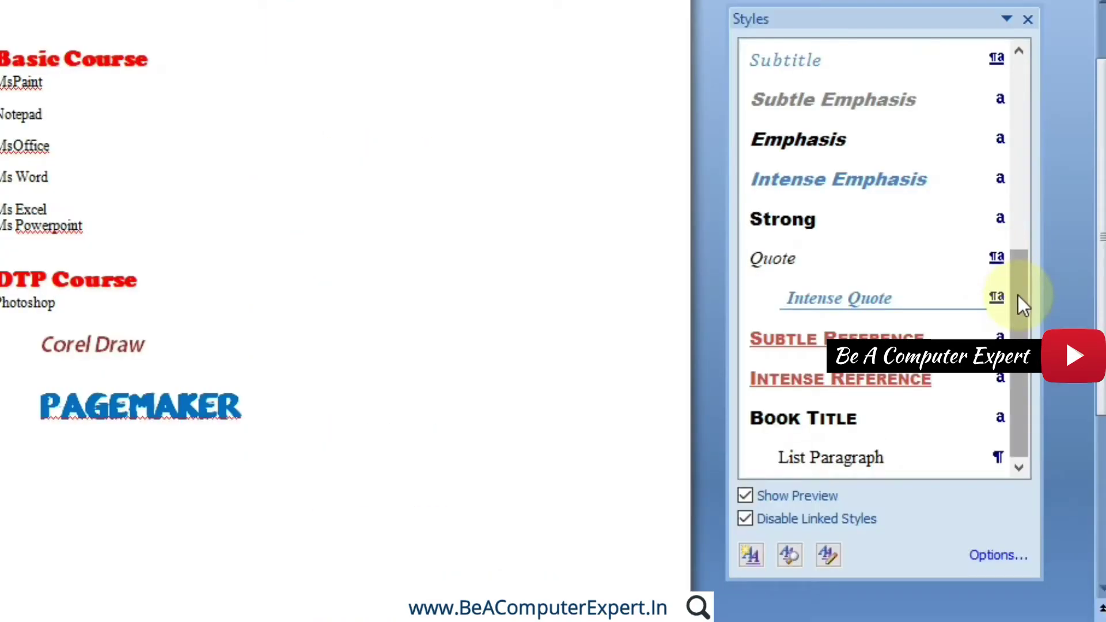
pyautogui.moveTo(1017, 295); pyautogui.dragTo(1009, 82)
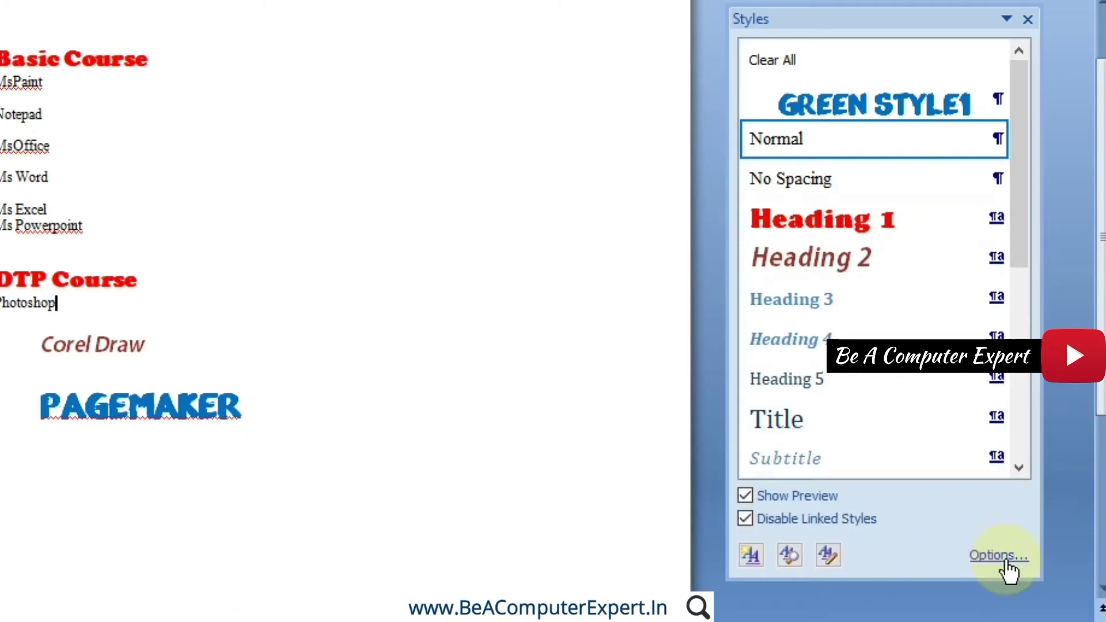
pyautogui.click(1006, 567)
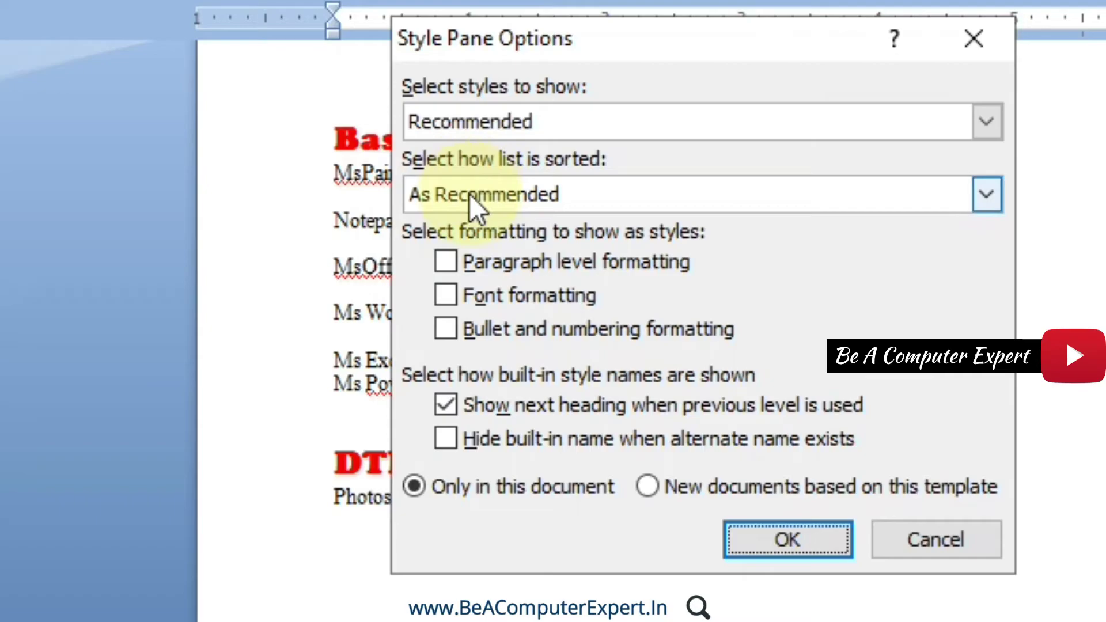
pyautogui.click(469, 194)
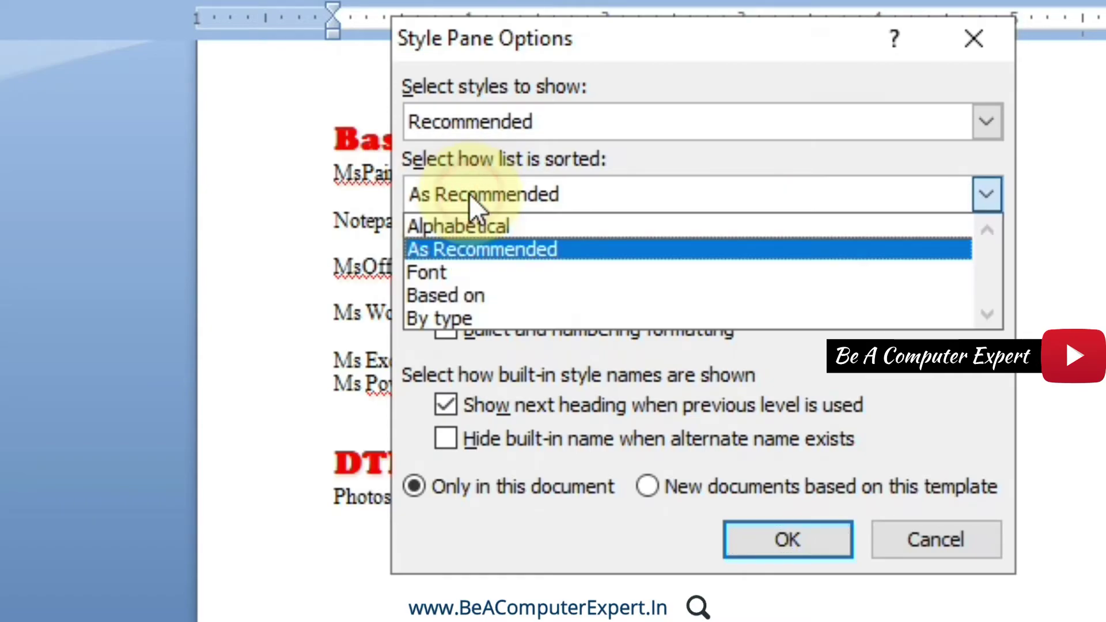
pyautogui.click(466, 226)
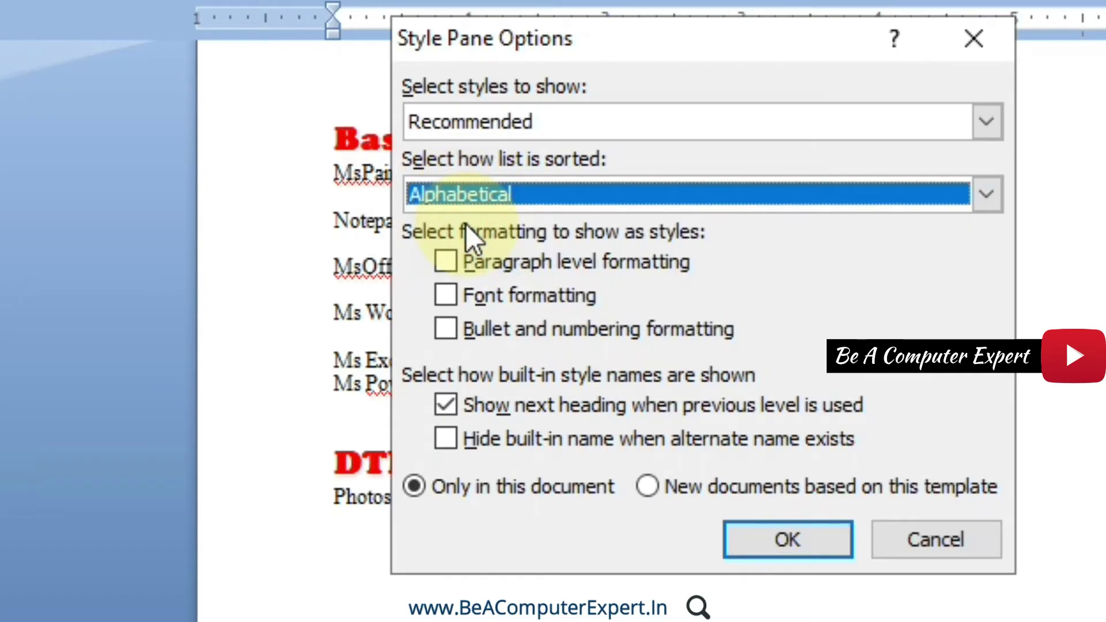
pyautogui.click(756, 537)
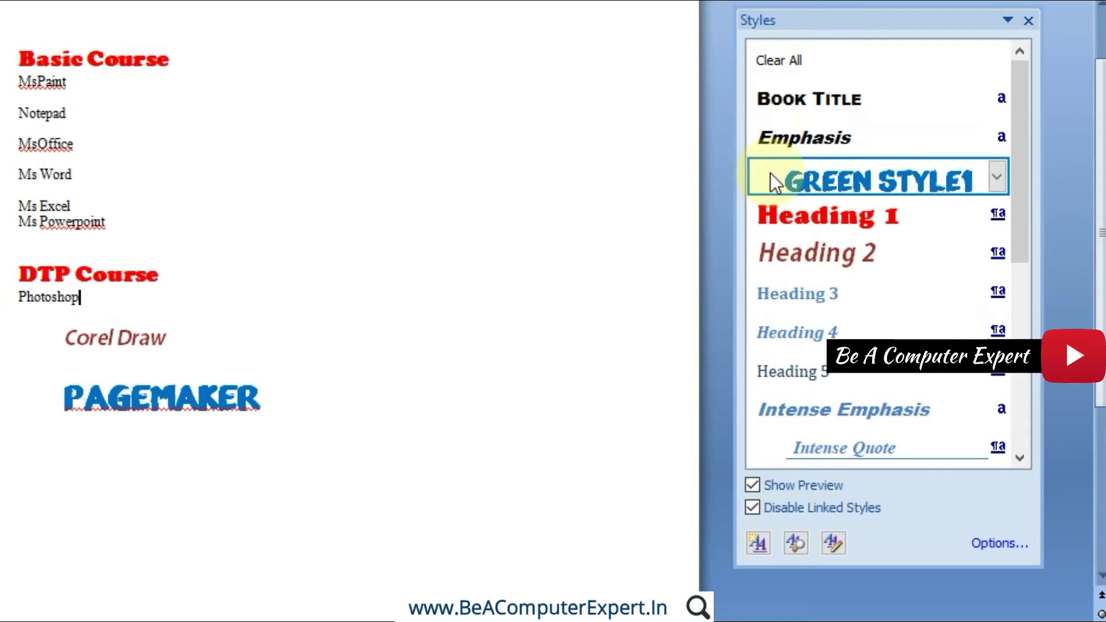
# Sort the Styles pane list By type via Style Pane Options
pyautogui.click(987, 543)
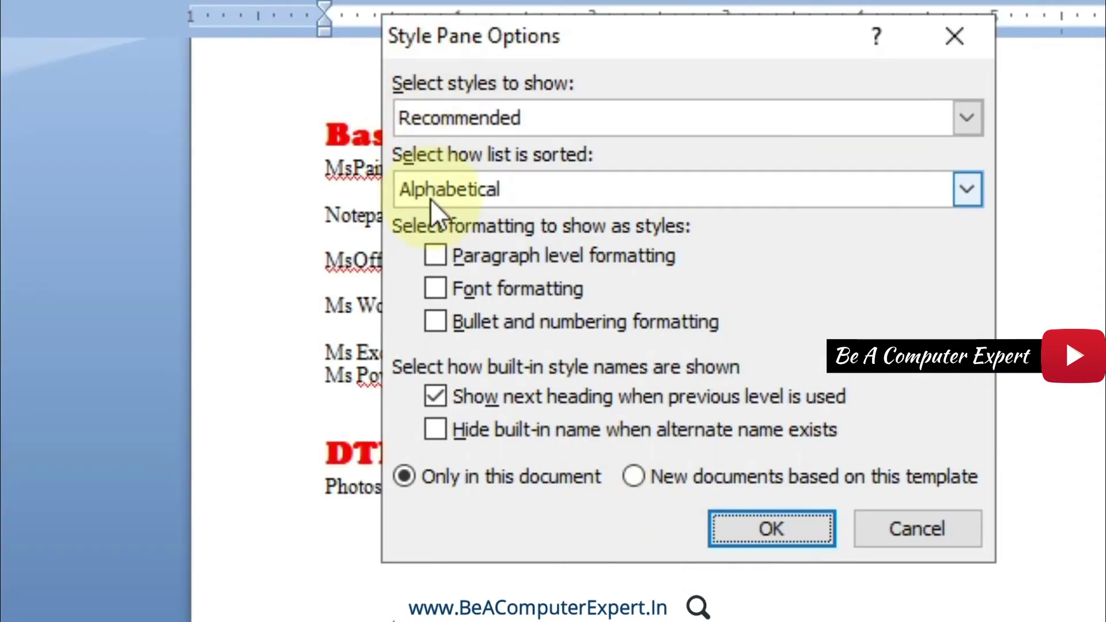
pyautogui.click(430, 198)
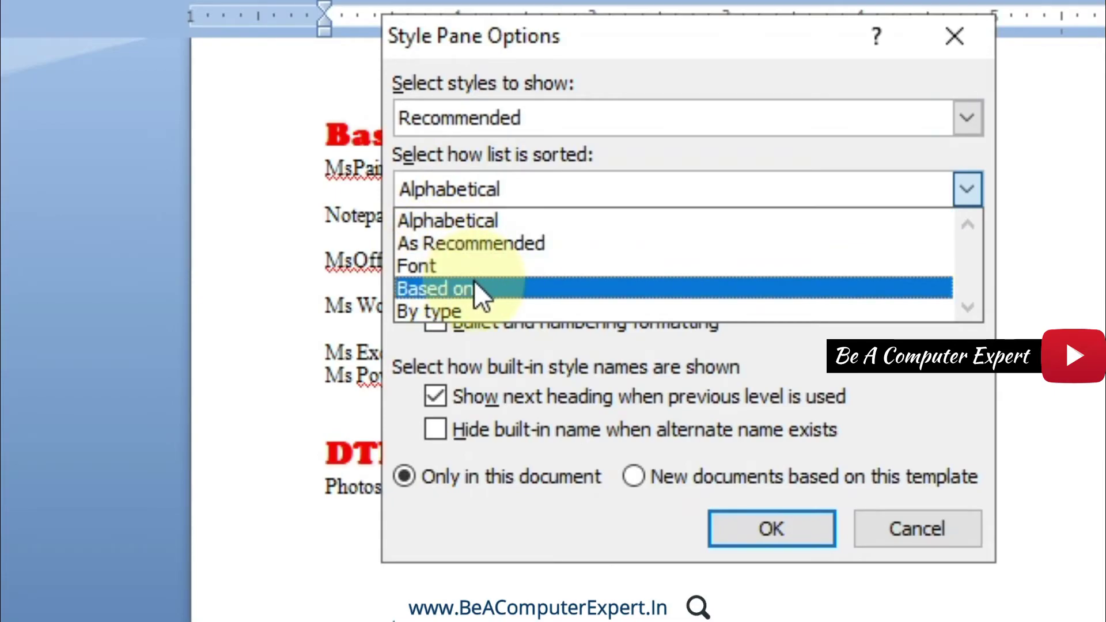
pyautogui.click(476, 312)
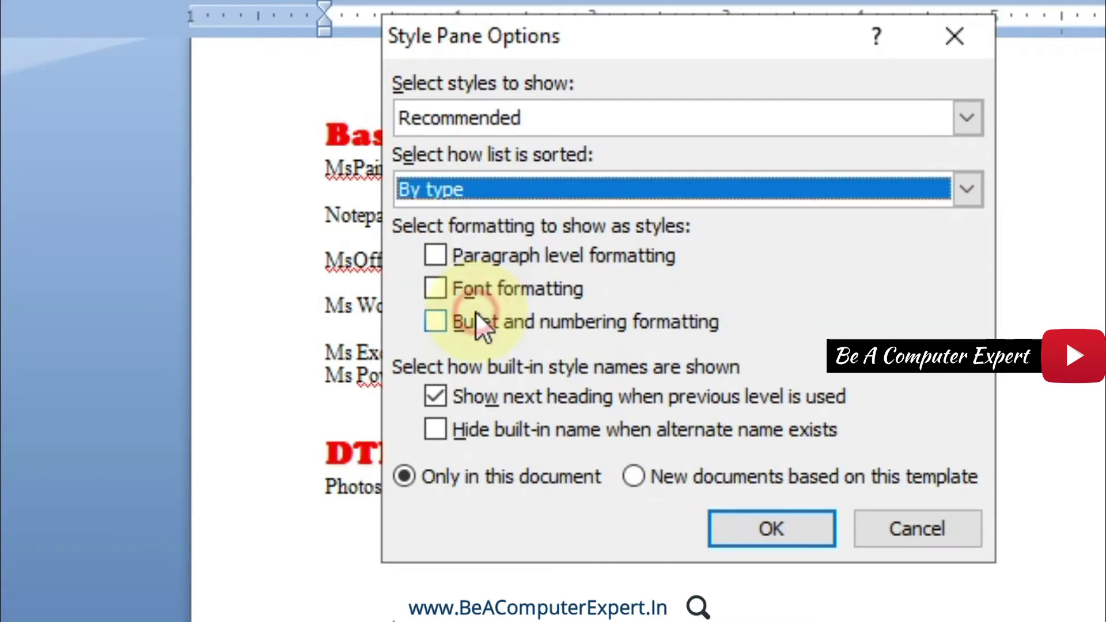
pyautogui.click(770, 529)
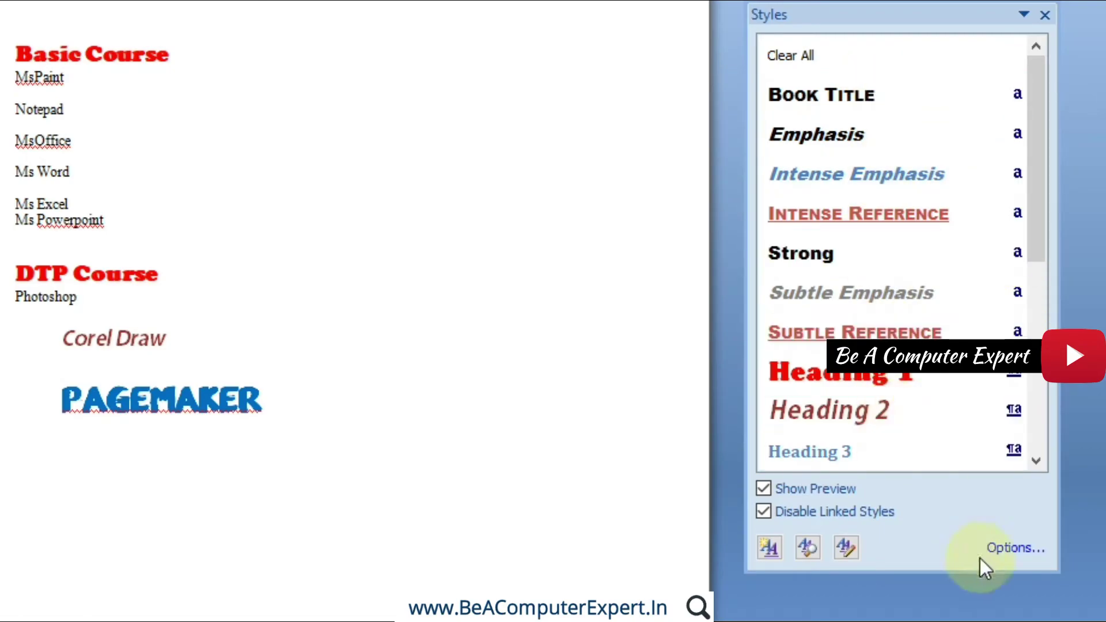
# Change the Styles pane sort order to As Recommended
pyautogui.click(1002, 548)
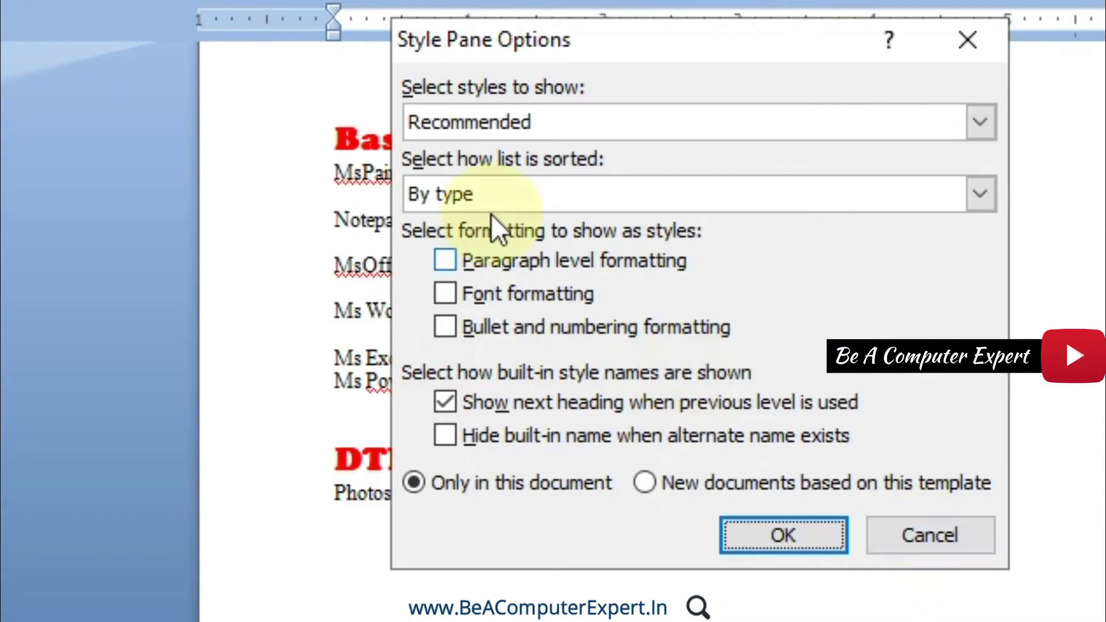
pyautogui.click(477, 190)
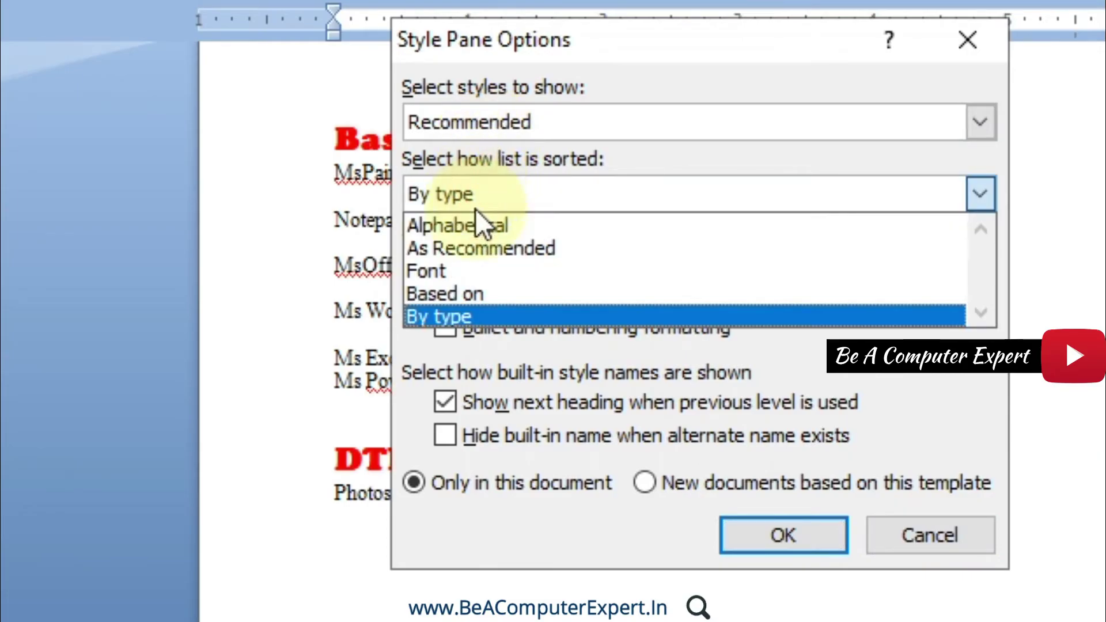
pyautogui.click(470, 245)
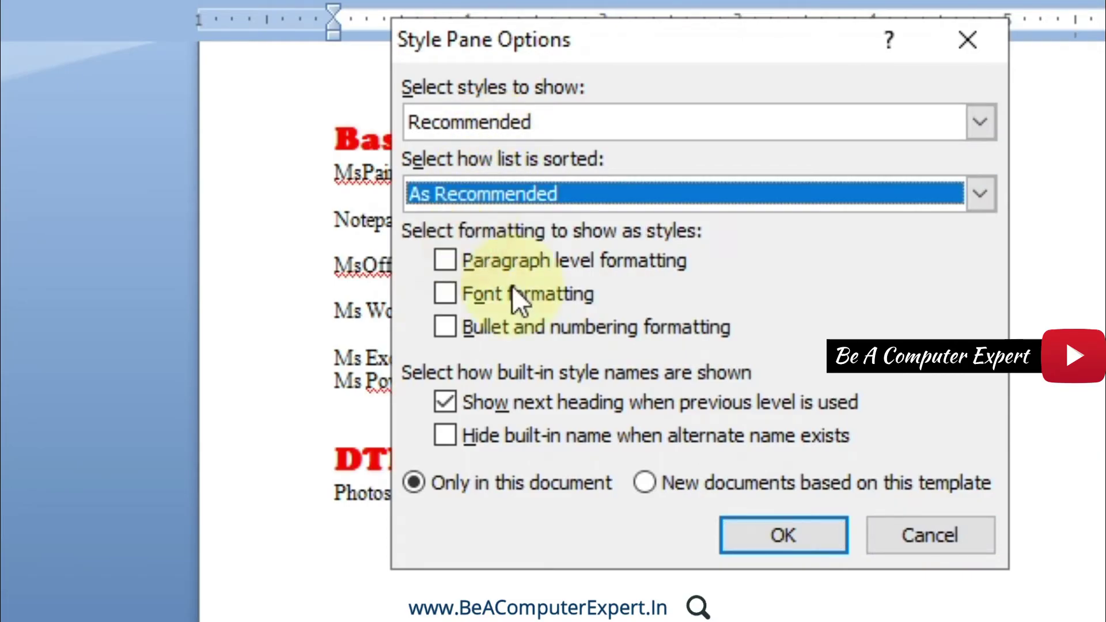
pyautogui.click(748, 547)
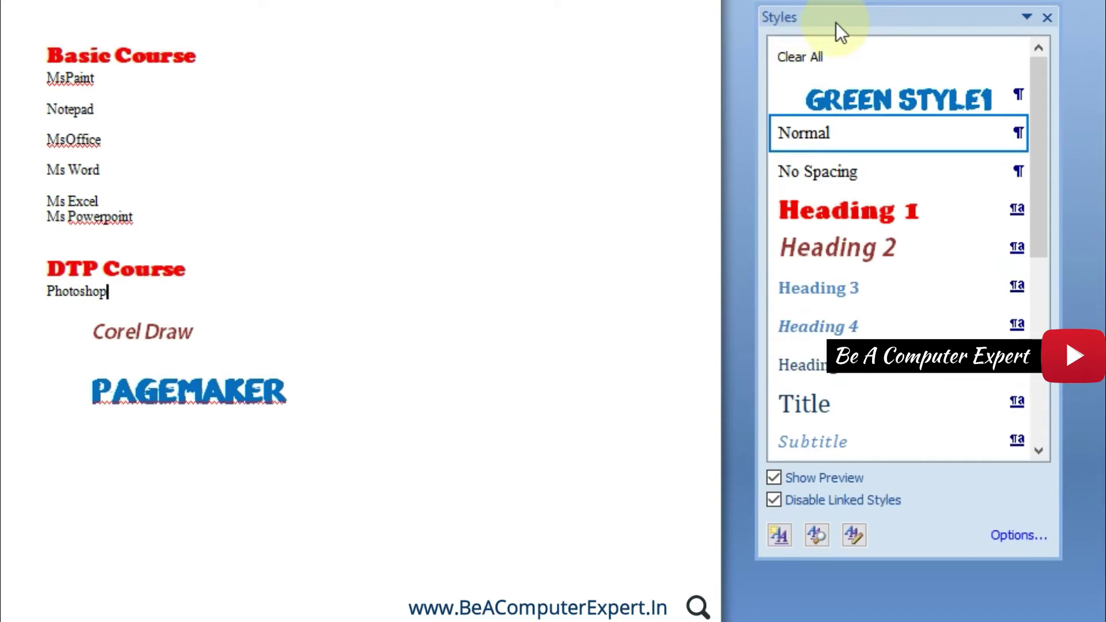
# Apply Heading 2 to MsPaint–MsOffice and the DTP items, Heading 3 to Ms Word–Ms Powerpoint
pyautogui.click(1048, 19)
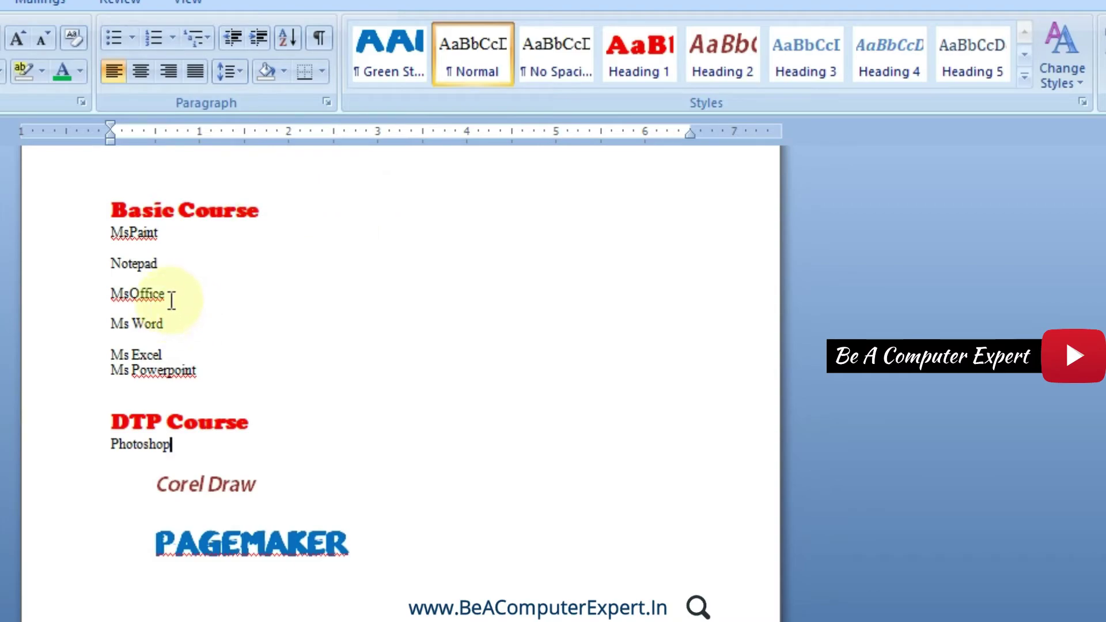
pyautogui.click(168, 295)
pyautogui.moveTo(170, 296); pyautogui.dragTo(125, 247)
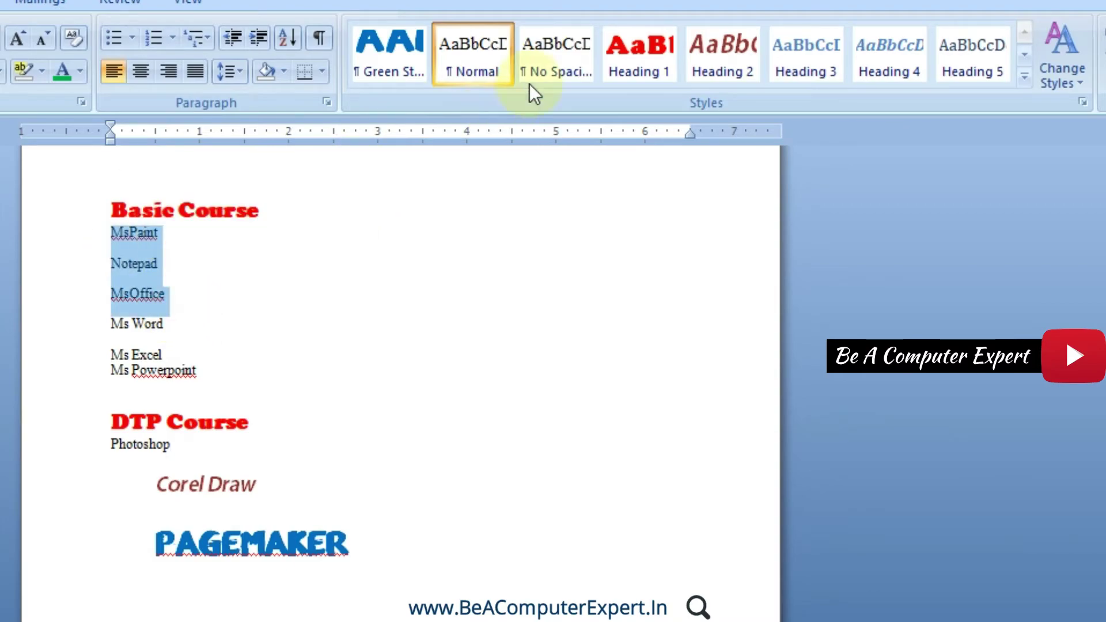
pyautogui.click(739, 64)
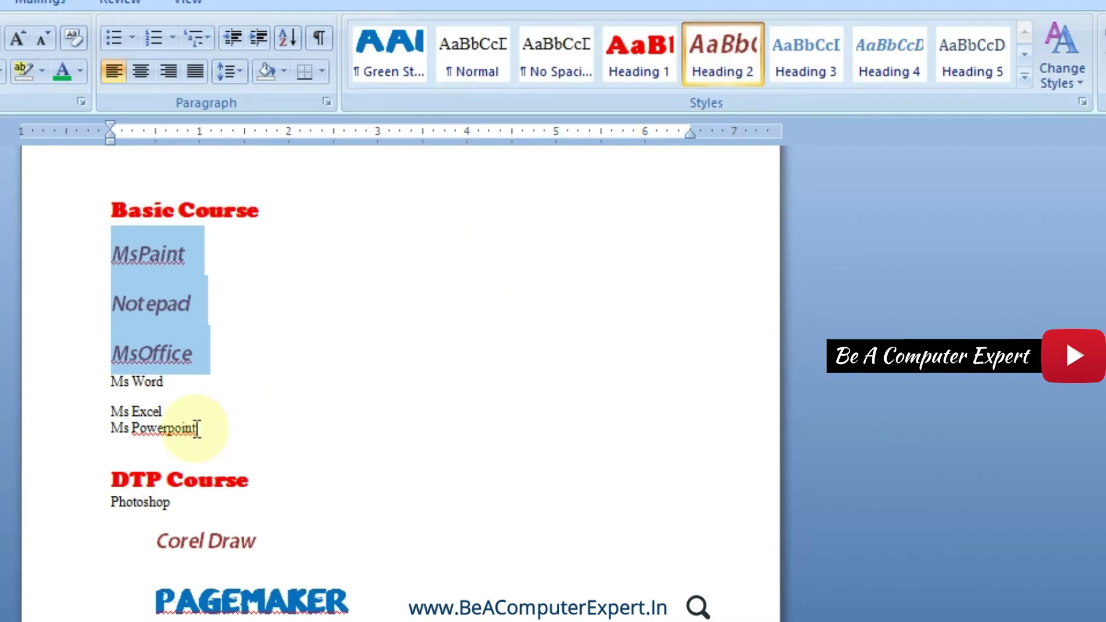
pyautogui.moveTo(210, 429); pyautogui.dragTo(116, 397)
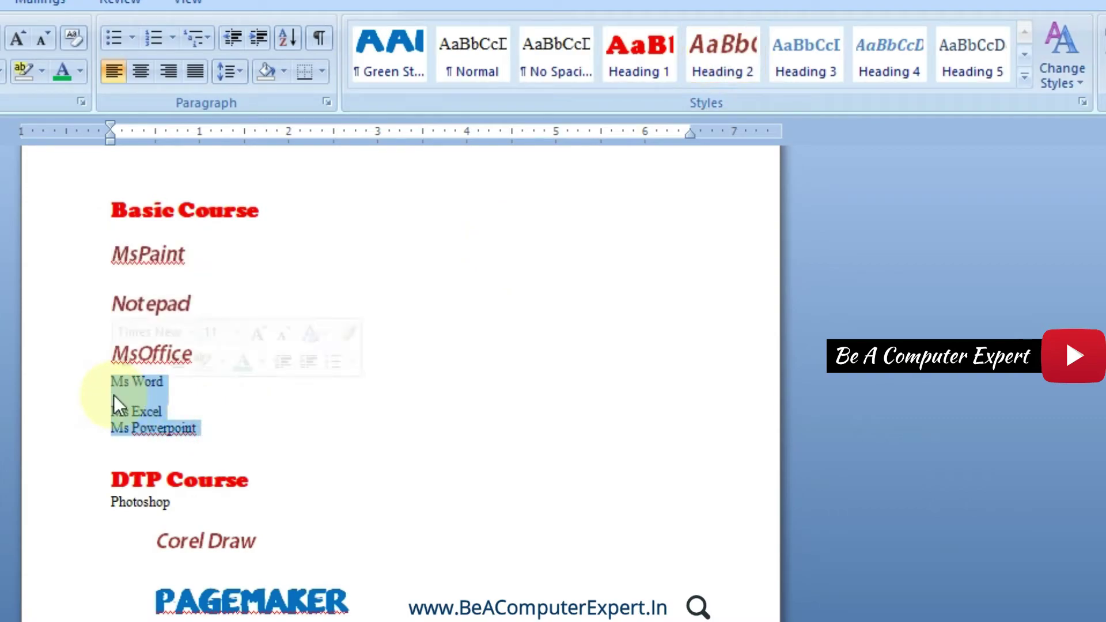
pyautogui.click(785, 70)
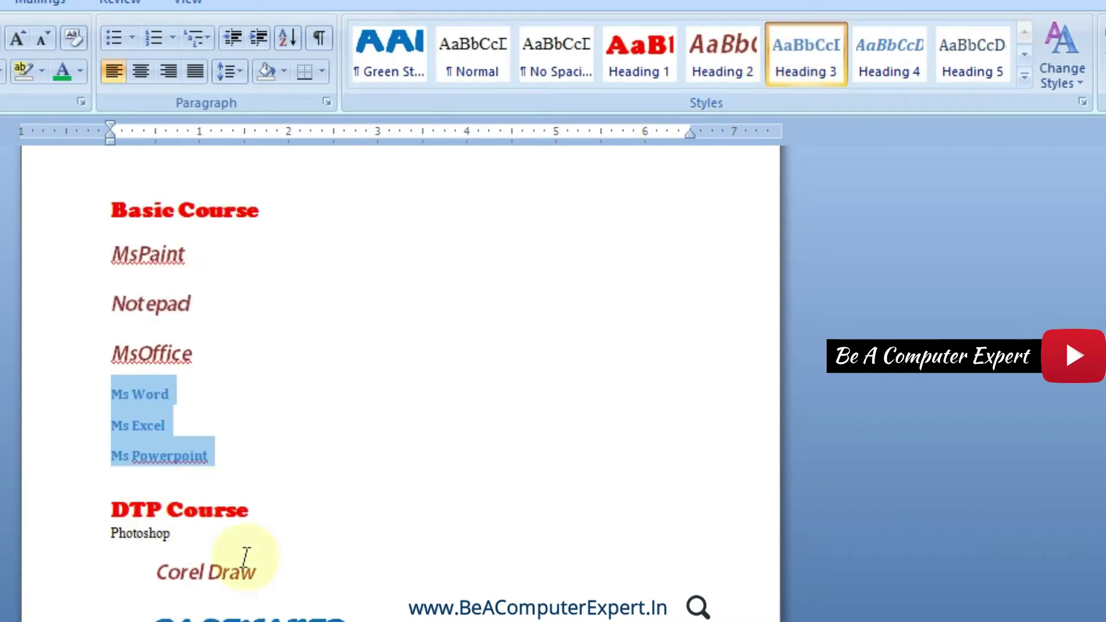
pyautogui.moveTo(368, 620); pyautogui.dragTo(122, 545)
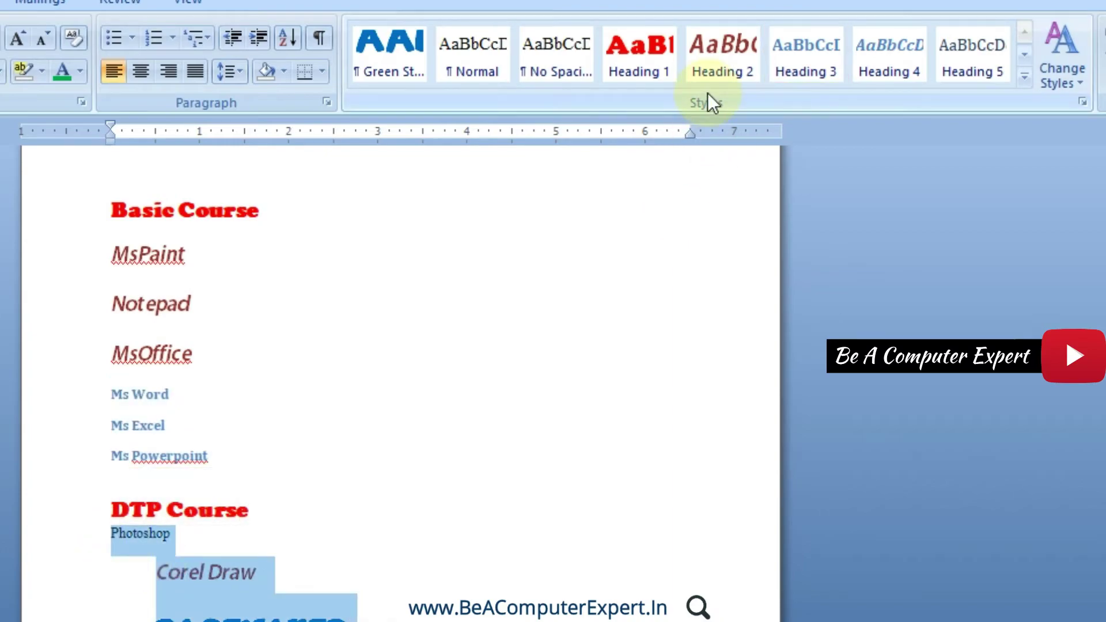
pyautogui.click(711, 60)
pyautogui.click(427, 376)
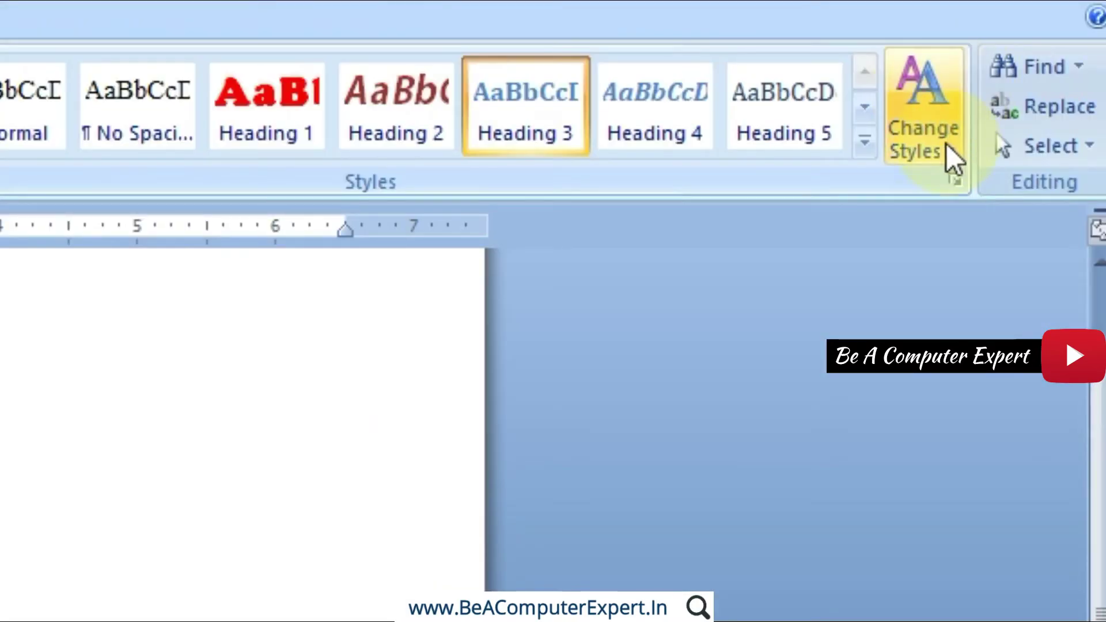
# Apply the Modern style set, preview the full Quick Styles gallery, then switch to the Traditional style set
pyautogui.click(946, 144)
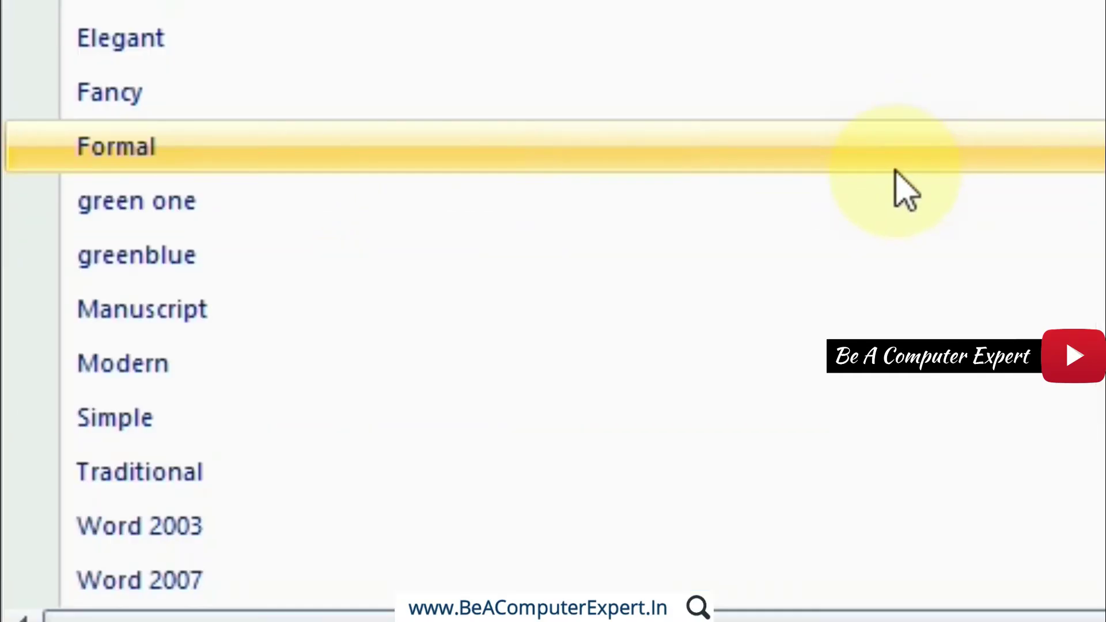
pyautogui.click(743, 357)
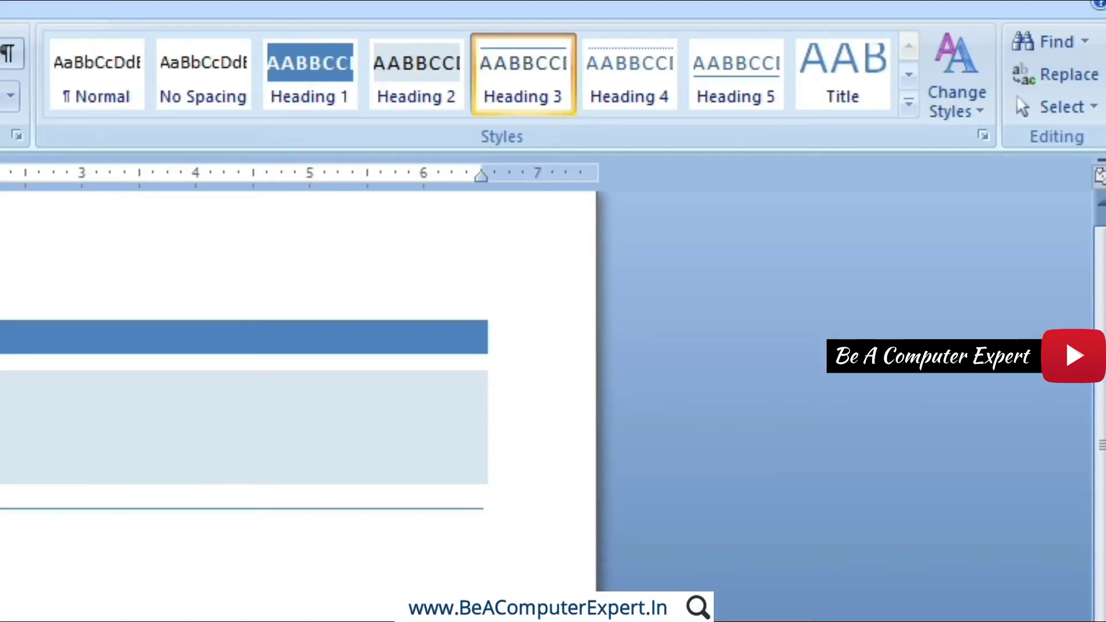
pyautogui.click(908, 104)
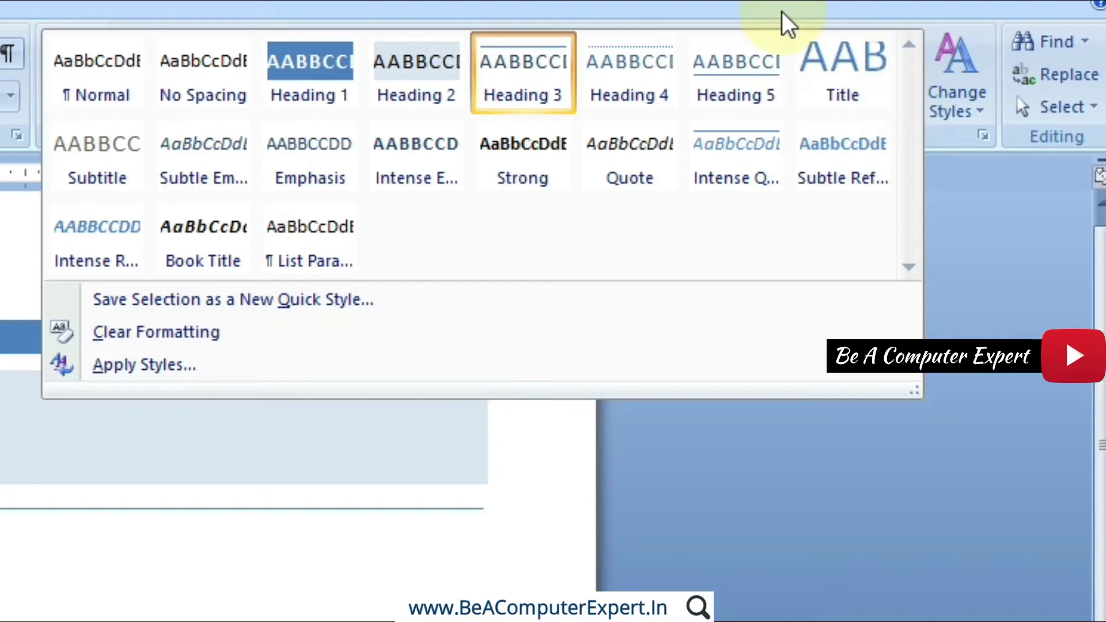
pyautogui.click(945, 112)
pyautogui.click(969, 115)
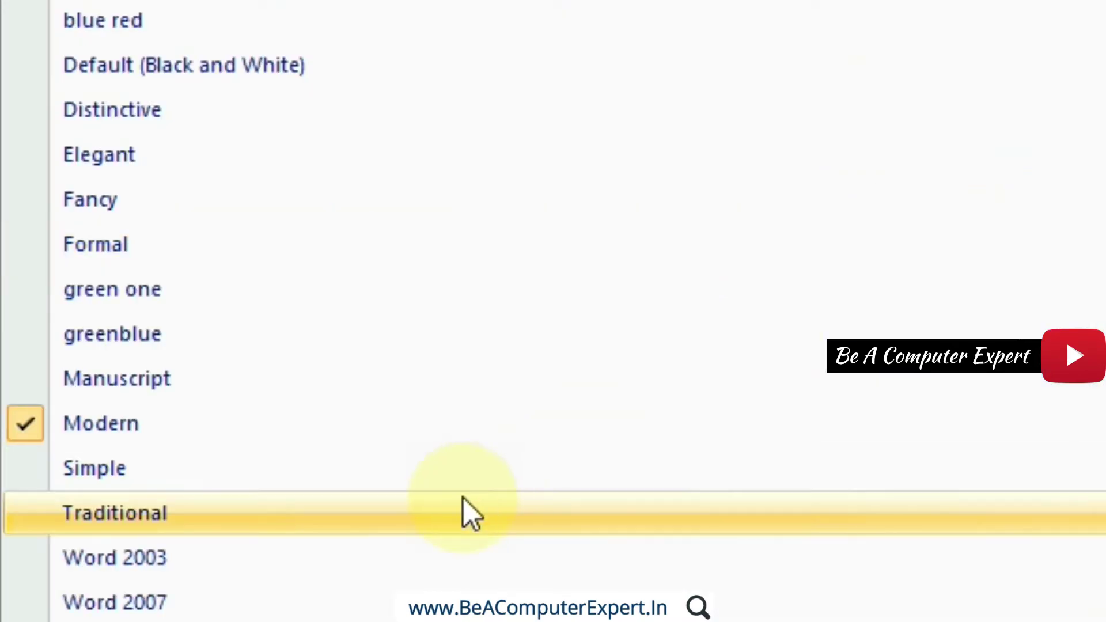
pyautogui.click(465, 509)
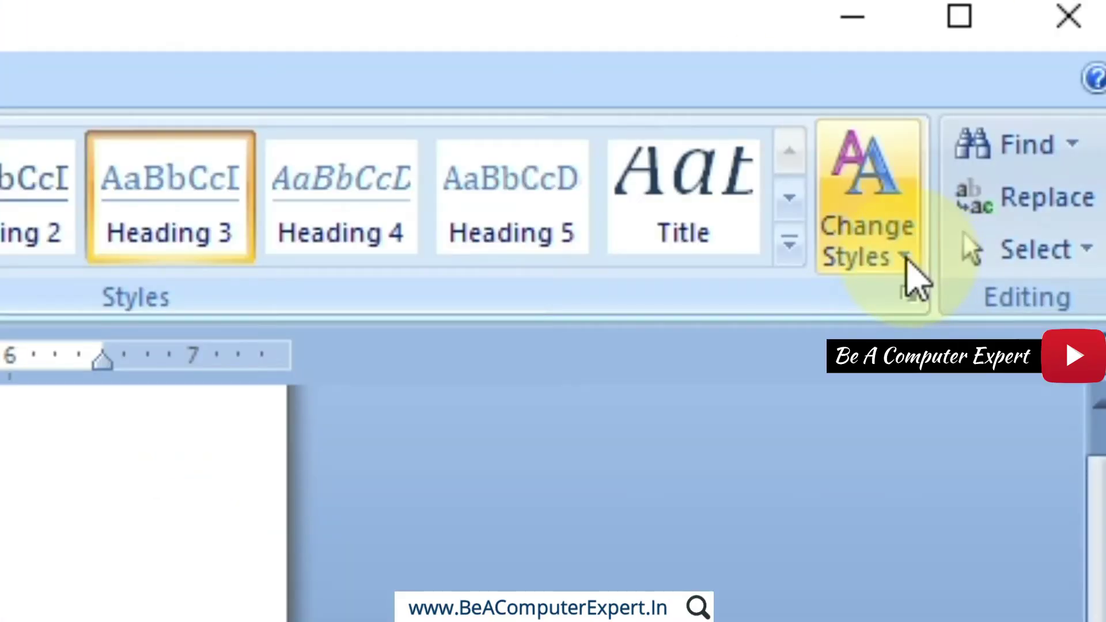
# Reset the quick styles to the template's defaults from the Style Set list
pyautogui.click(914, 270)
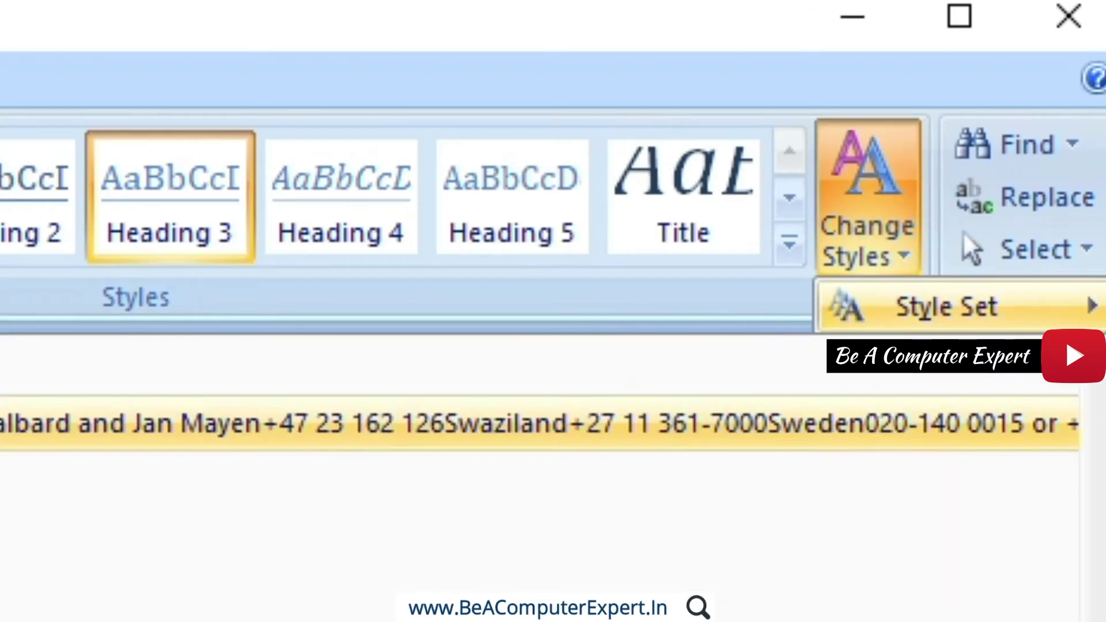
pyautogui.click(920, 314)
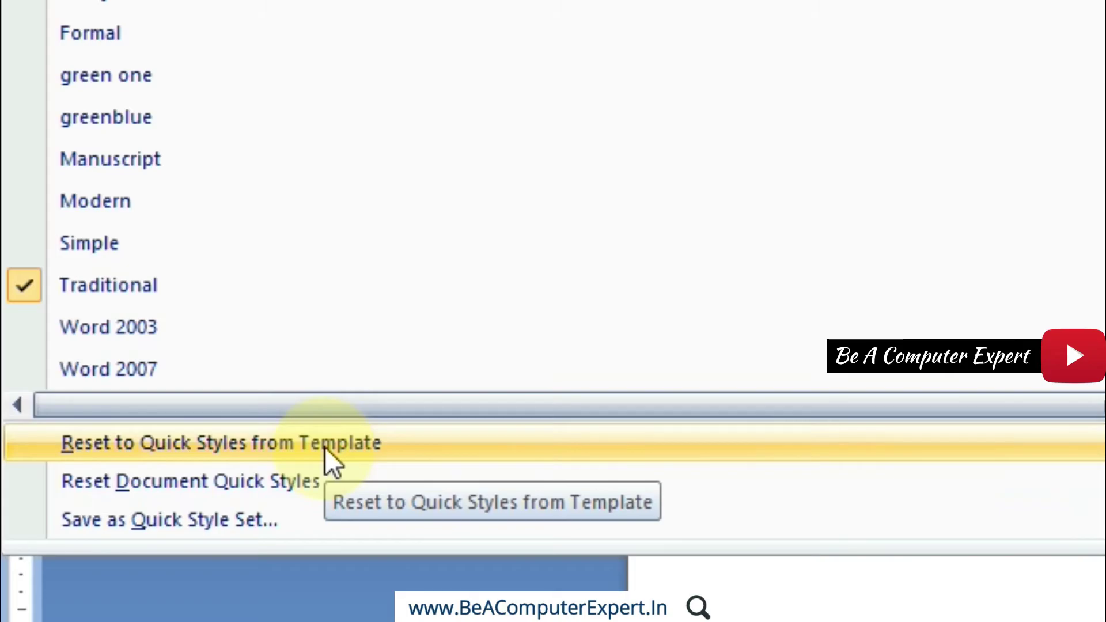
pyautogui.click(325, 447)
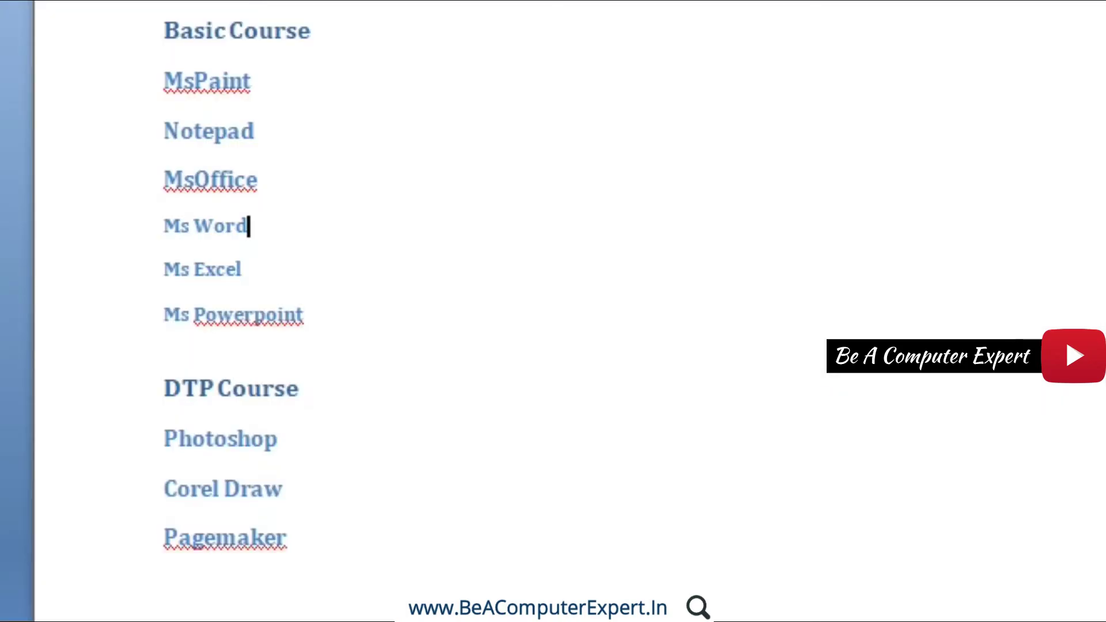
# Put the cursor after Ms Word and reset the document's quick styles
pyautogui.click(714, 224)
pyautogui.click(899, 213)
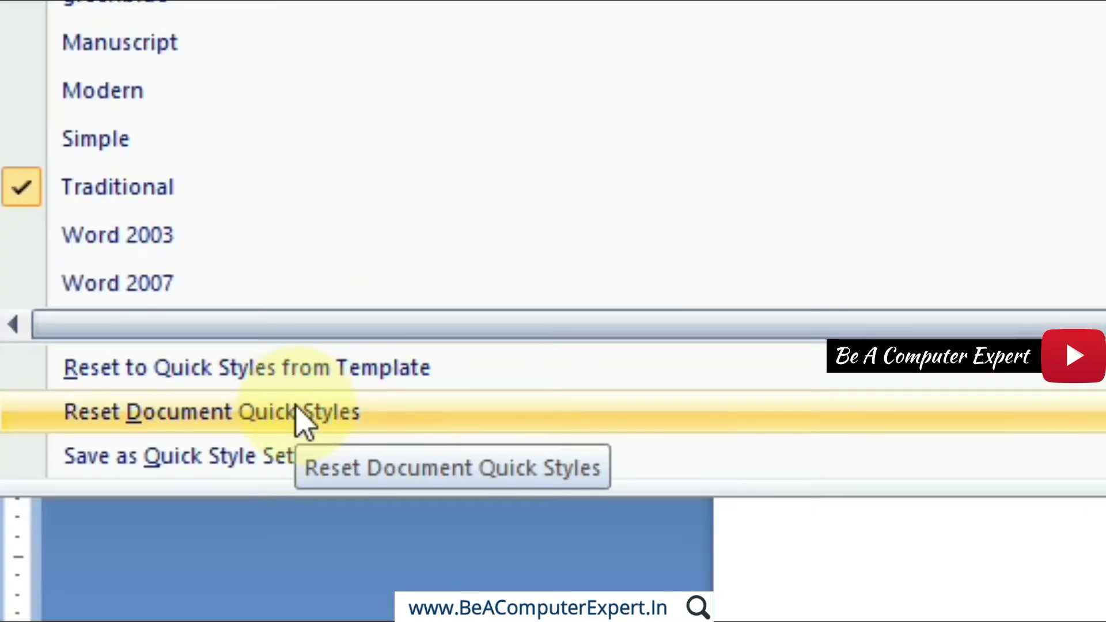
pyautogui.click(300, 414)
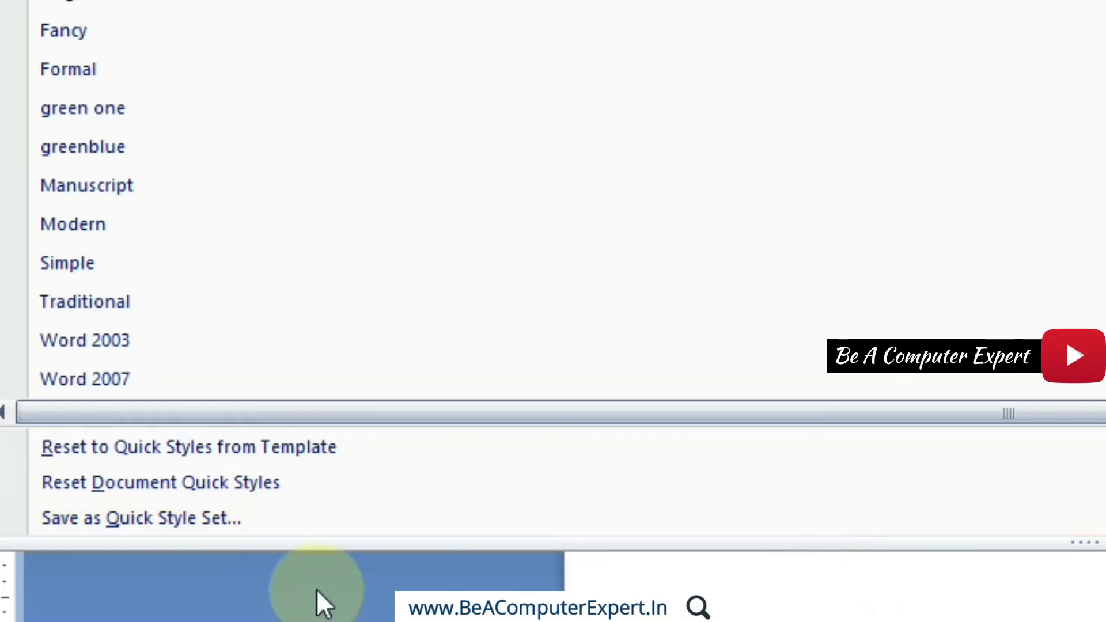
# Dismiss the open style set list, then choose Modern from Change Styles > Style Set
pyautogui.click(872, 593)
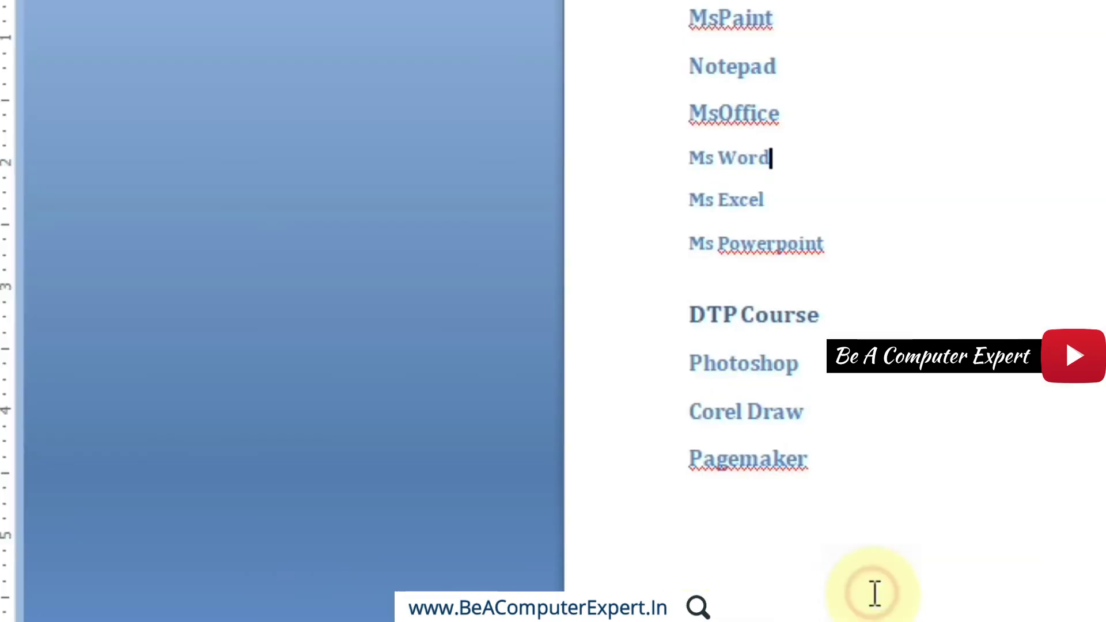
pyautogui.click(904, 231)
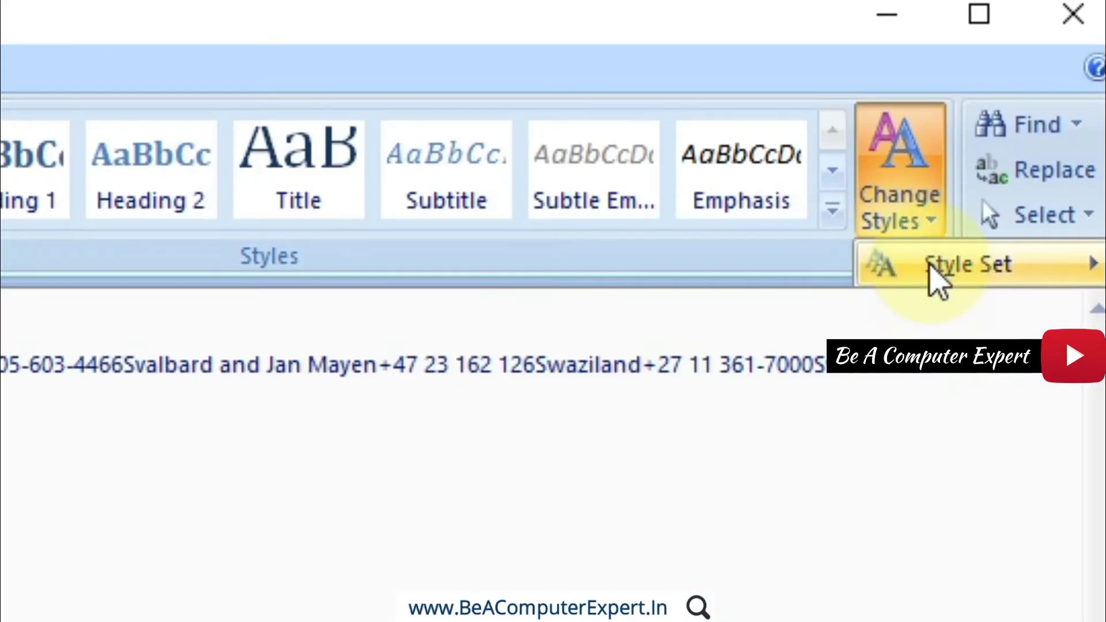
pyautogui.click(931, 268)
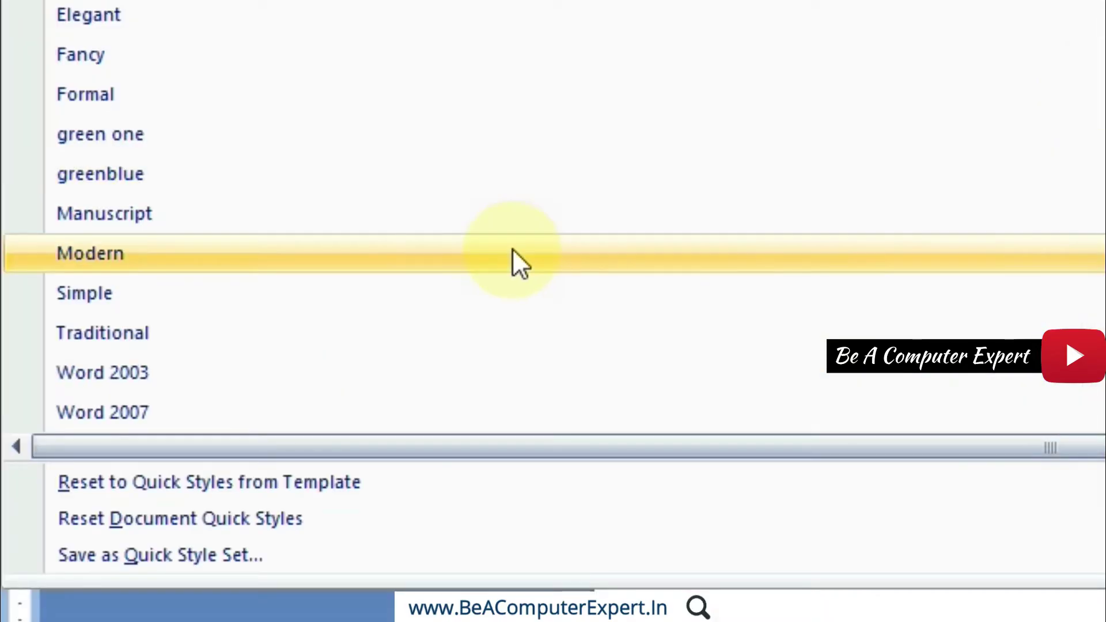
pyautogui.click(243, 262)
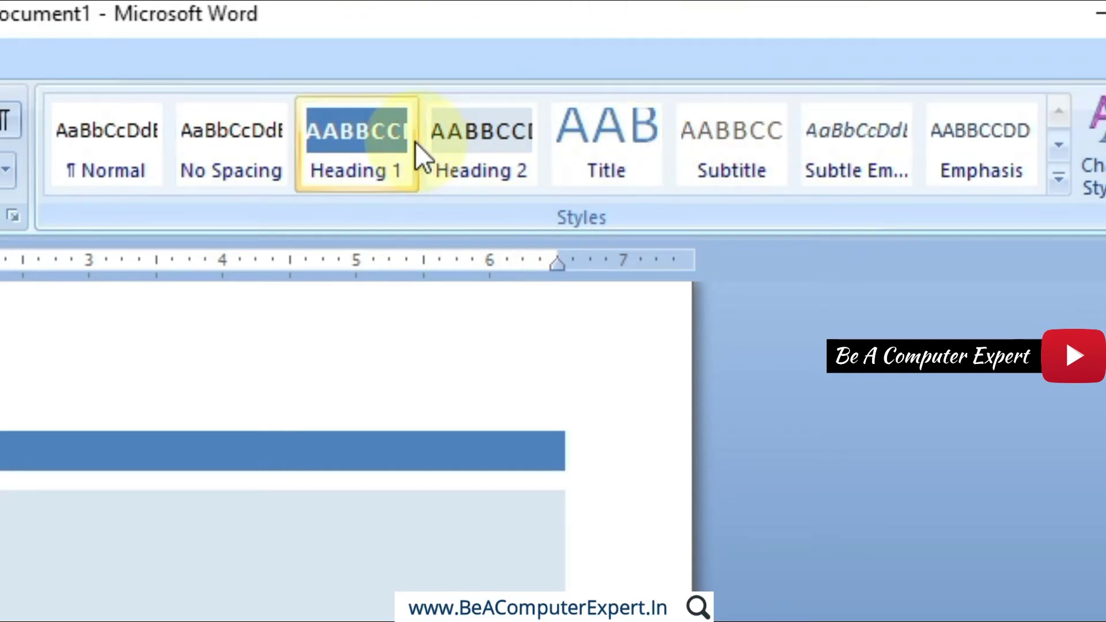
# Modify the Heading 1 style to an 18 pt font size with centred alignment
pyautogui.rightClick(349, 144)
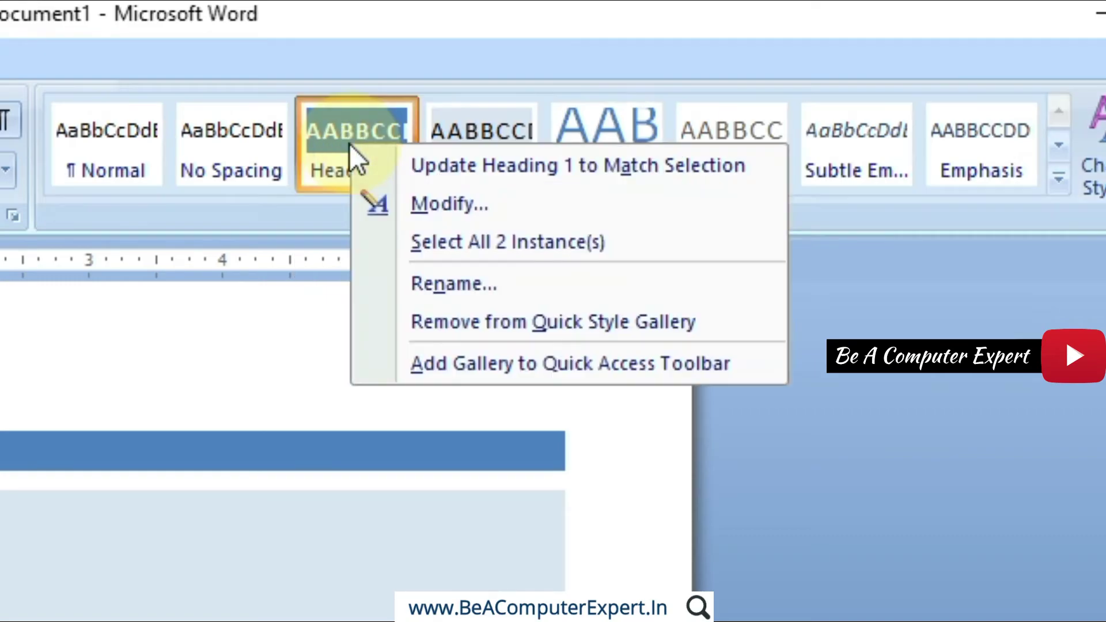
pyautogui.click(420, 205)
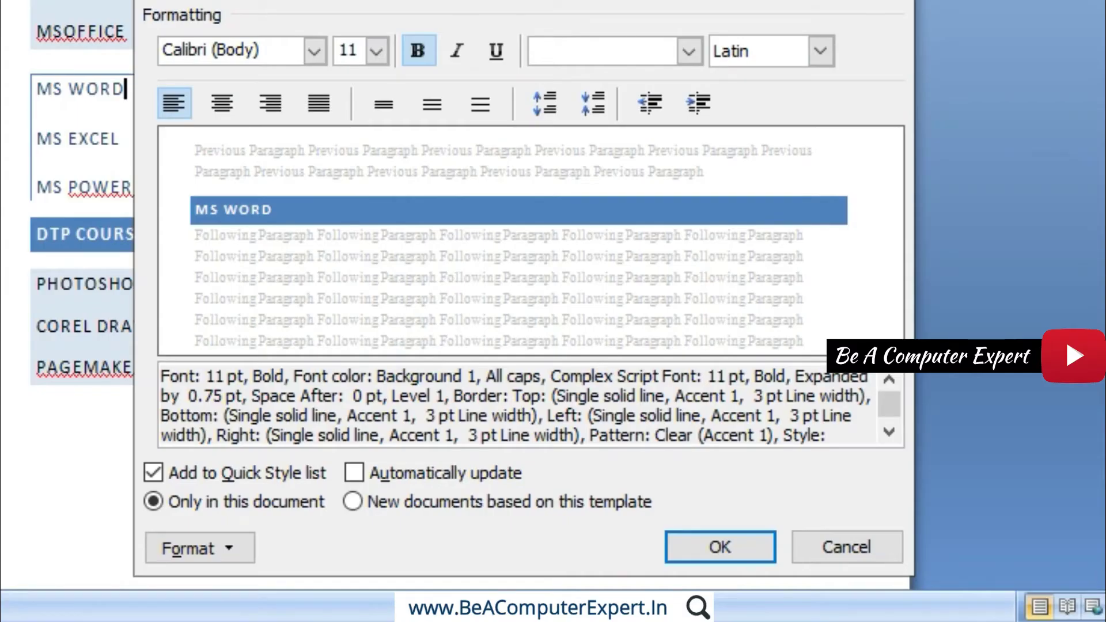
pyautogui.click(377, 52)
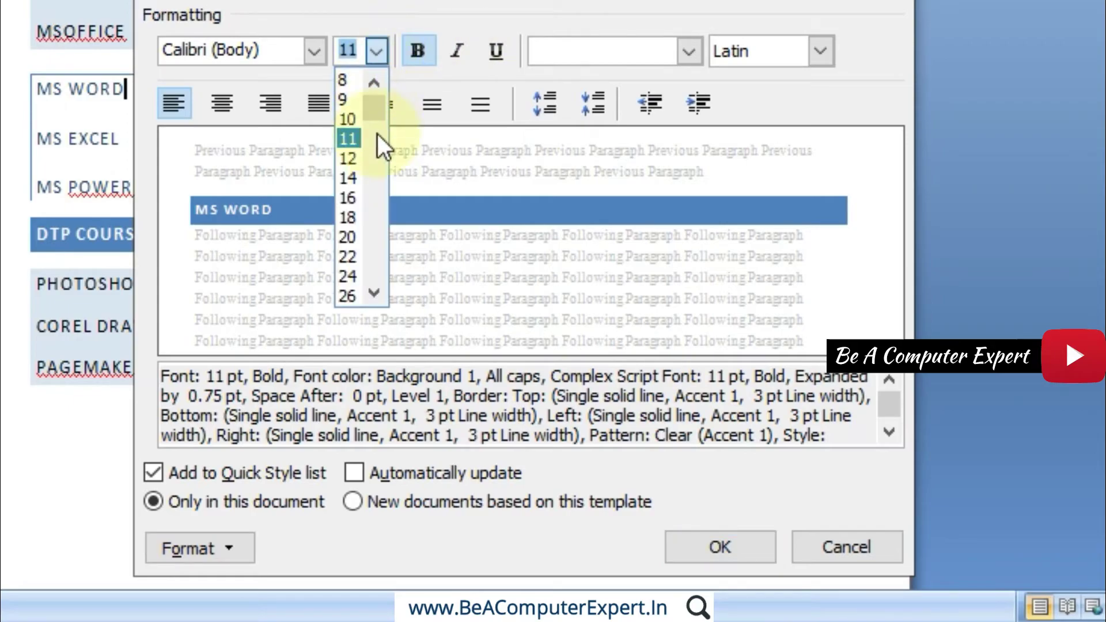
pyautogui.click(349, 218)
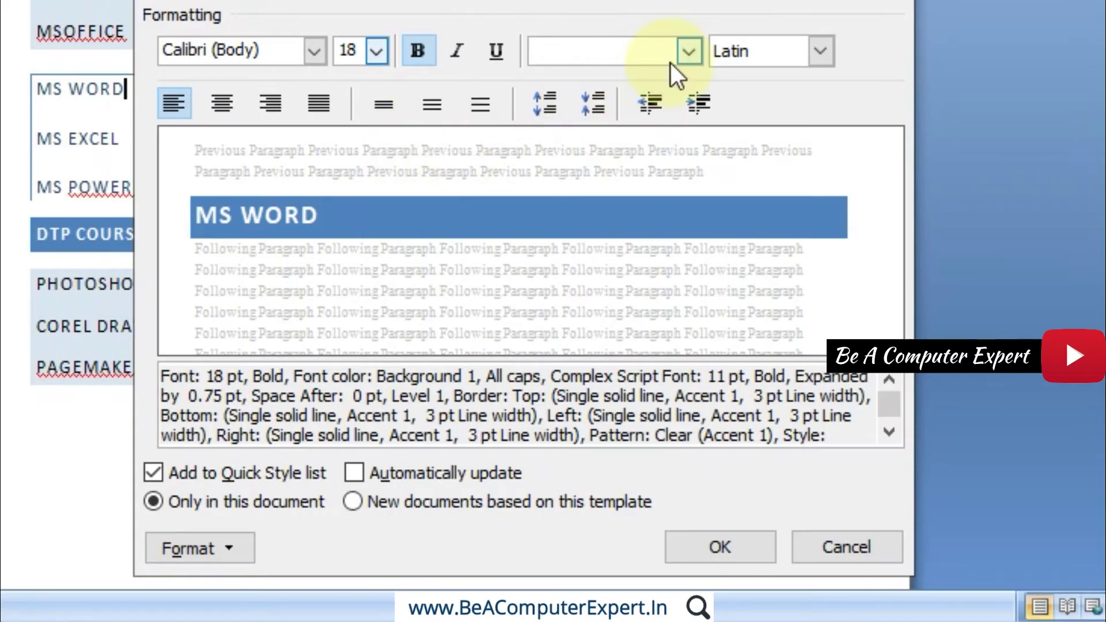
pyautogui.click(227, 105)
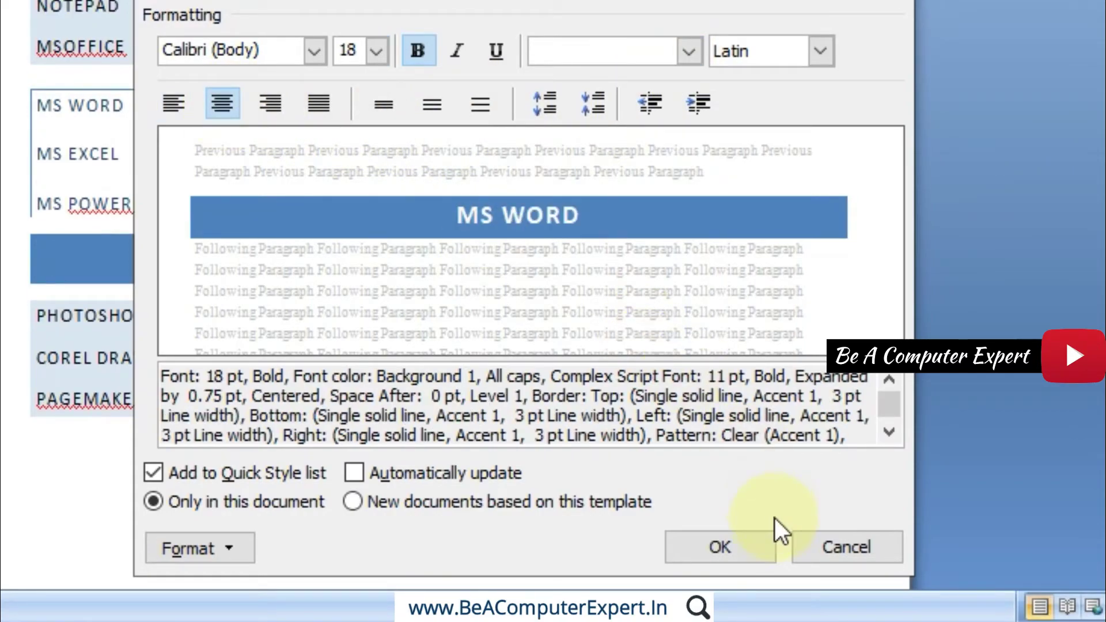
pyautogui.click(744, 548)
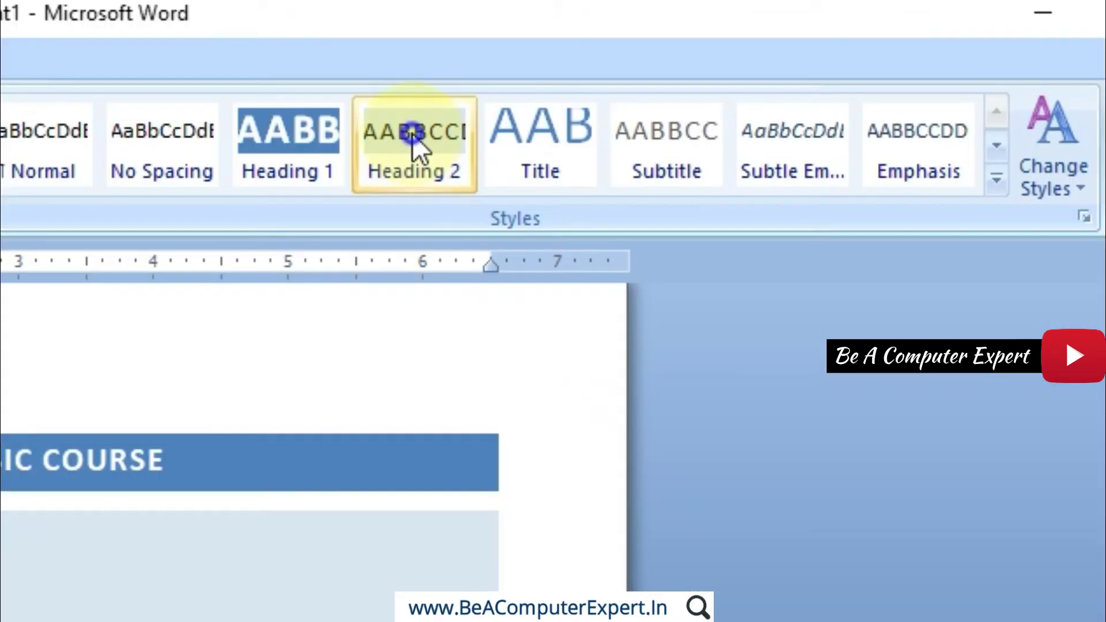
# Set the Heading 2 style's font colour to Red in Modify Style
pyautogui.rightClick(413, 134)
pyautogui.click(496, 182)
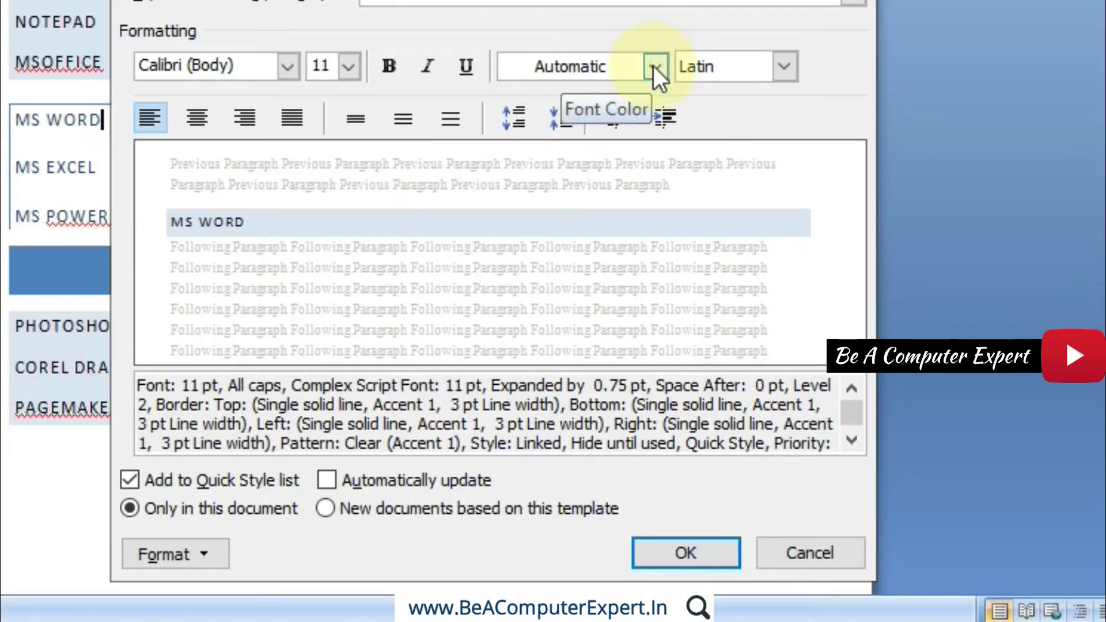
pyautogui.click(655, 66)
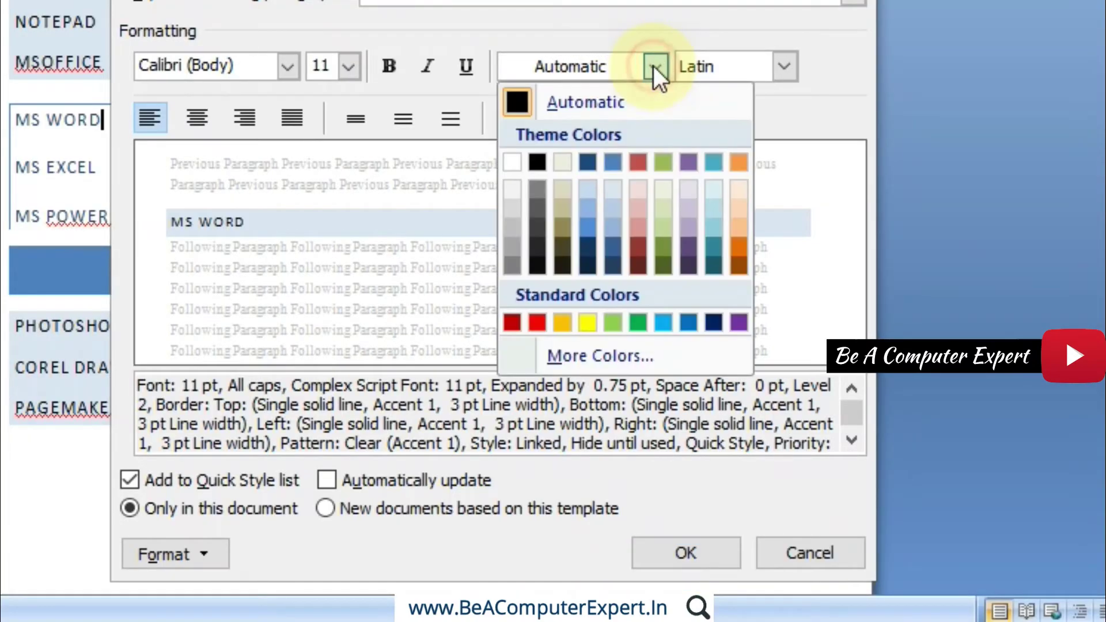
pyautogui.click(537, 323)
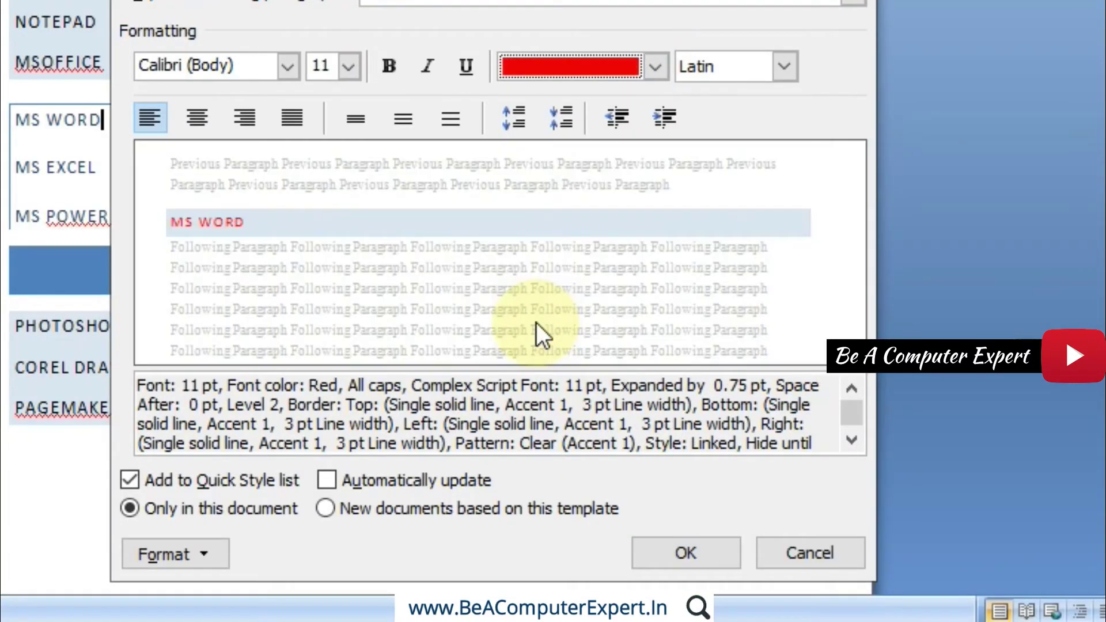
pyautogui.click(679, 553)
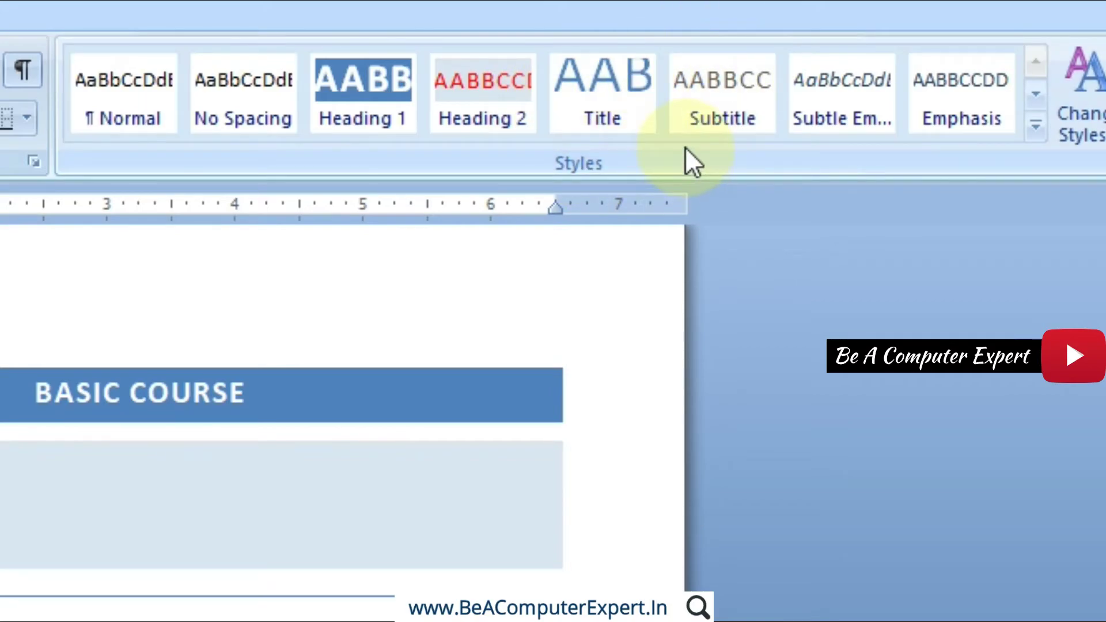
# Select the MS WORD to MS POWERPOINT lines and apply Heading 3 through the Apply Styles pane
pyautogui.click(1032, 129)
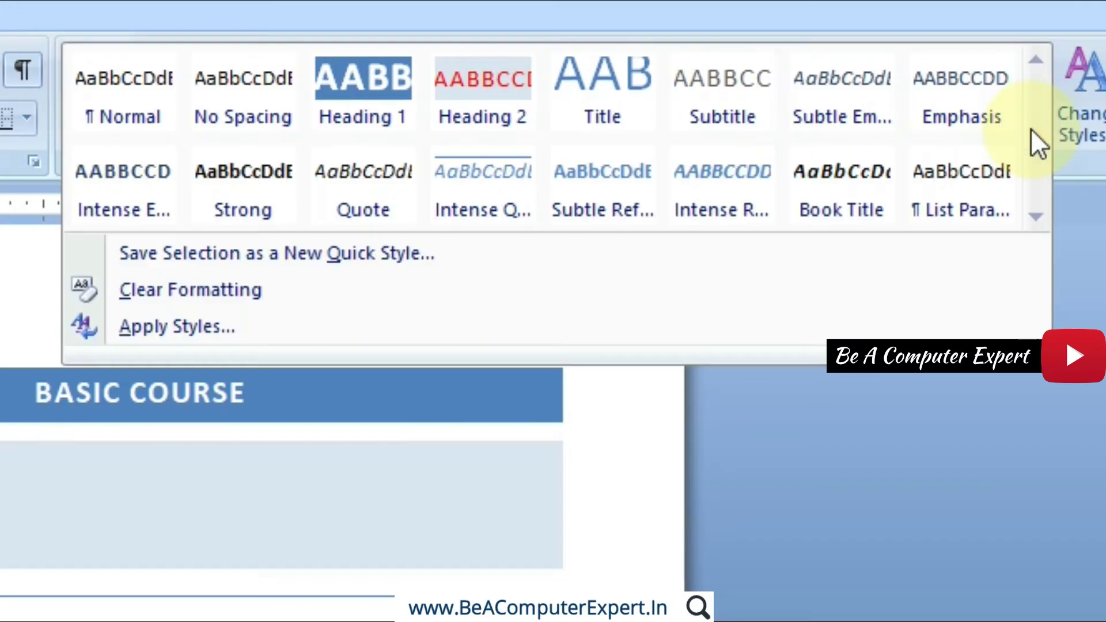
pyautogui.click(247, 334)
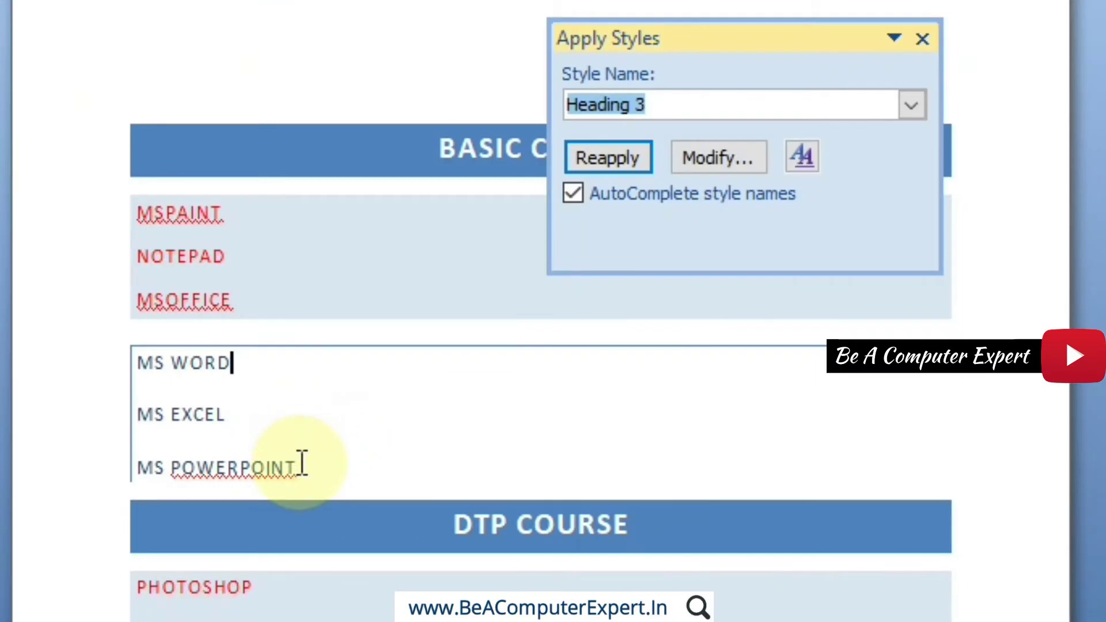
pyautogui.moveTo(302, 467); pyautogui.dragTo(142, 372)
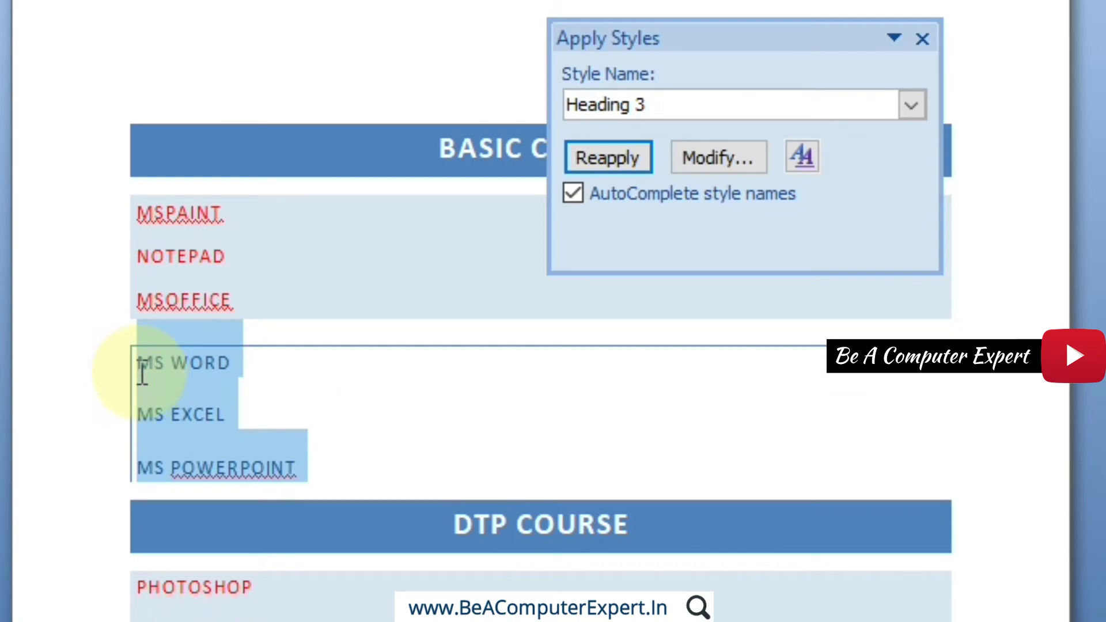
pyautogui.click(639, 110)
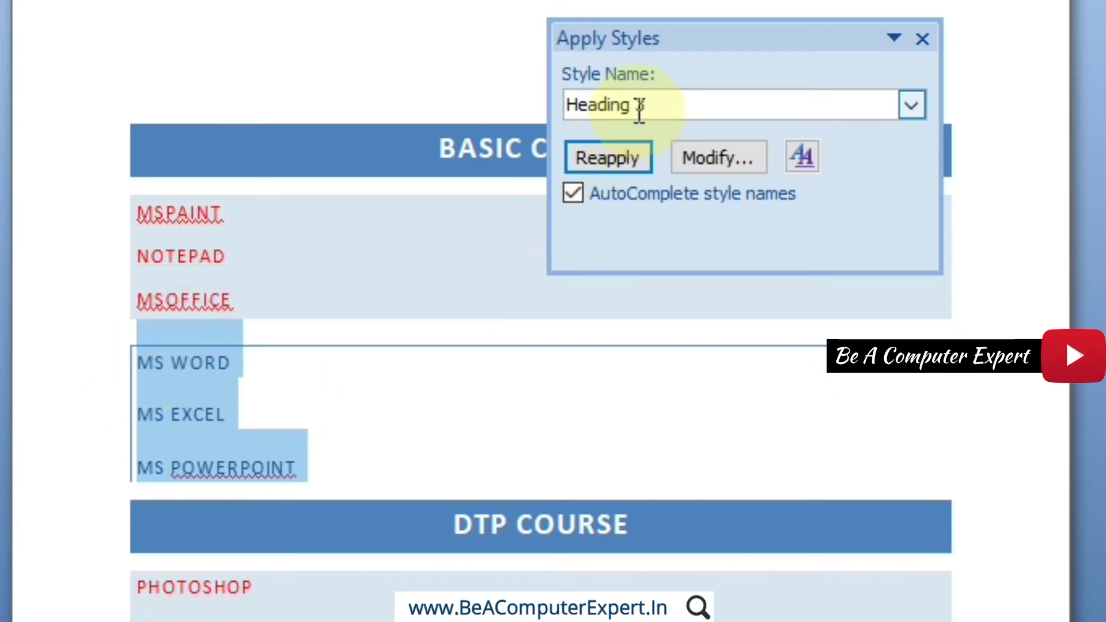
pyautogui.click(910, 105)
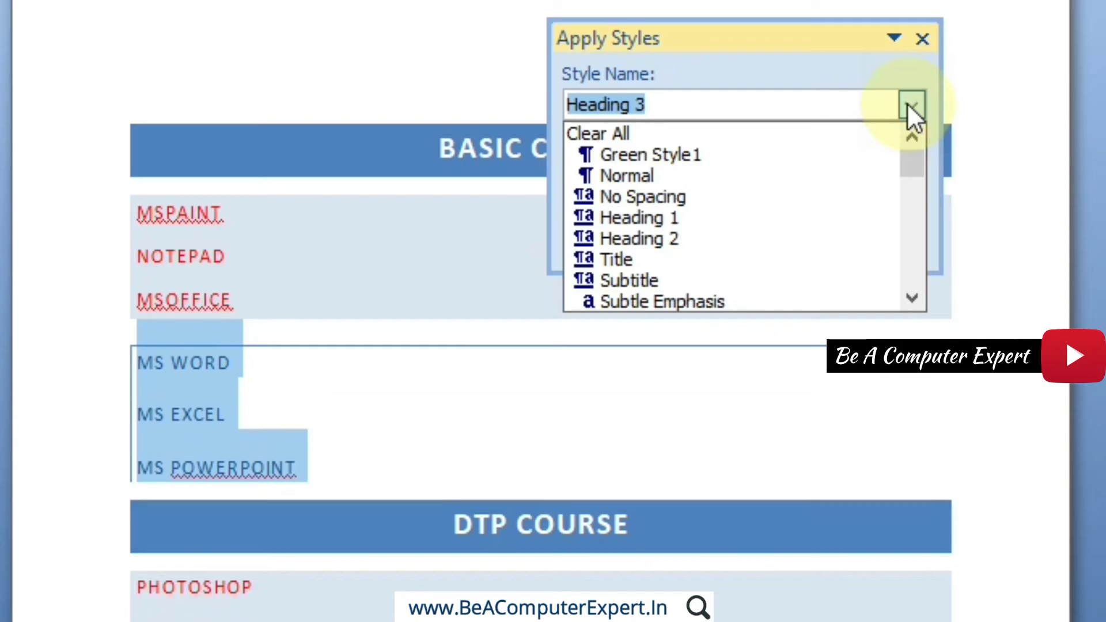
pyautogui.click(910, 105)
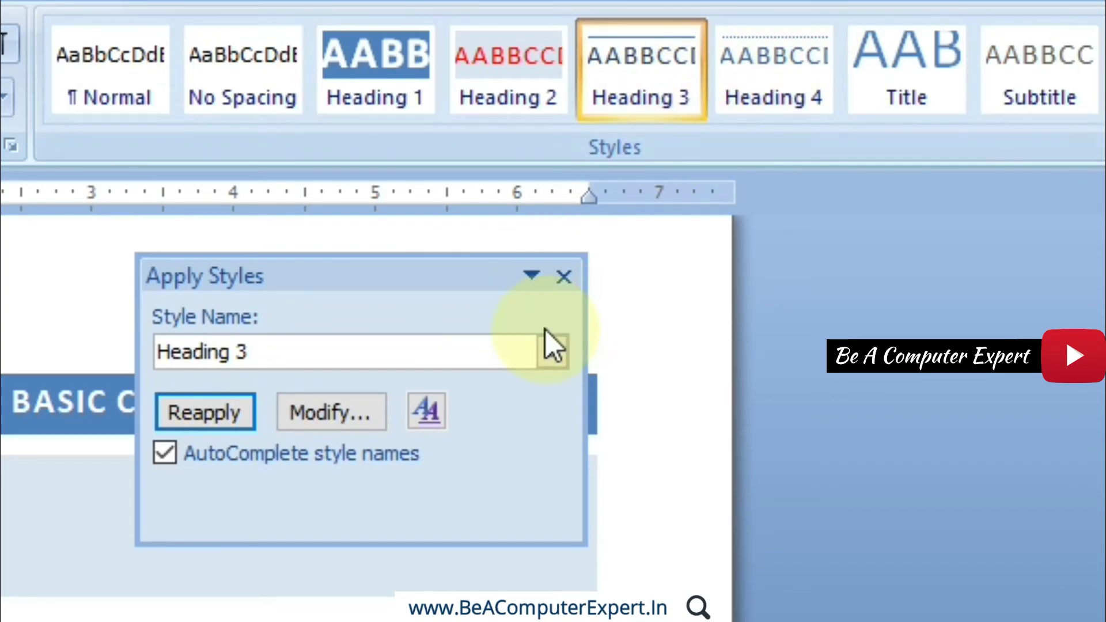
pyautogui.click(564, 278)
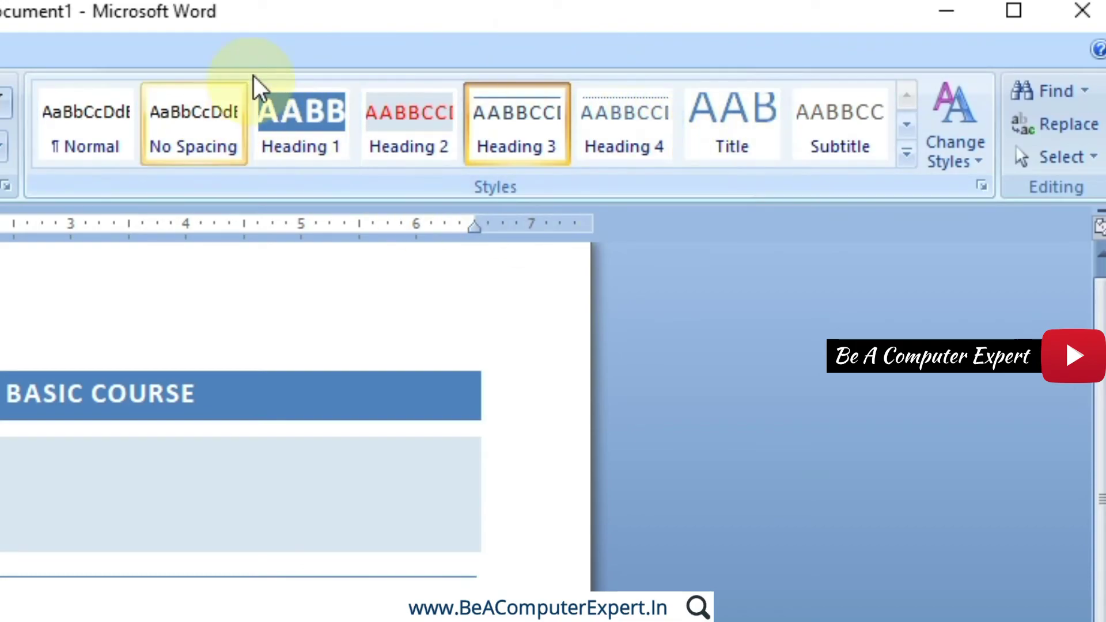
# Save the current styles as a new quick style set named 'my quick style 1'
pyautogui.click(979, 169)
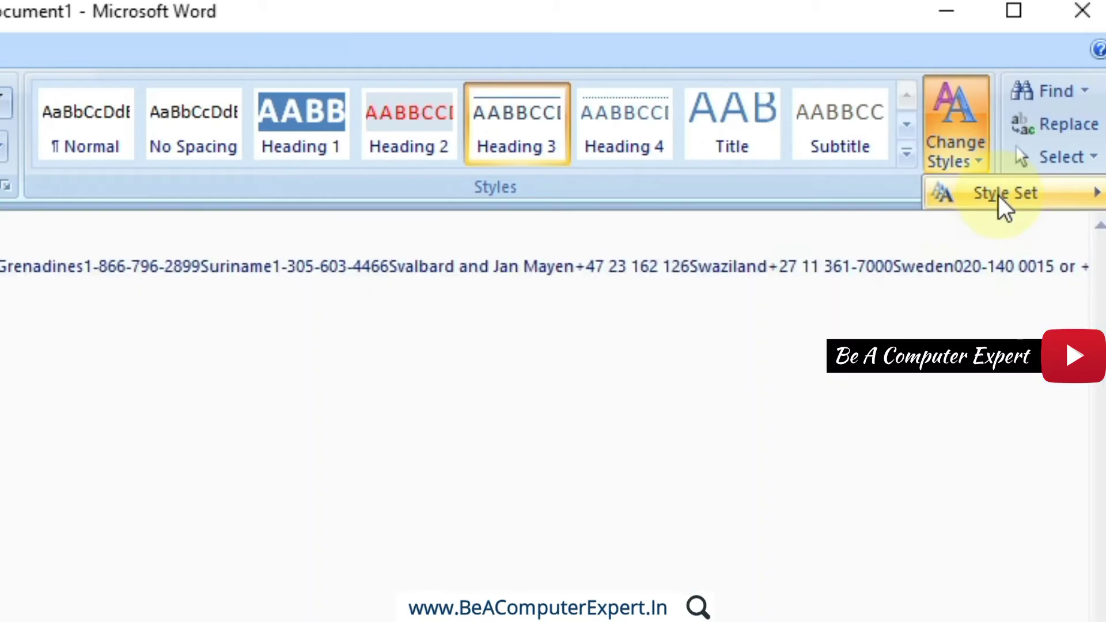
pyautogui.click(1003, 195)
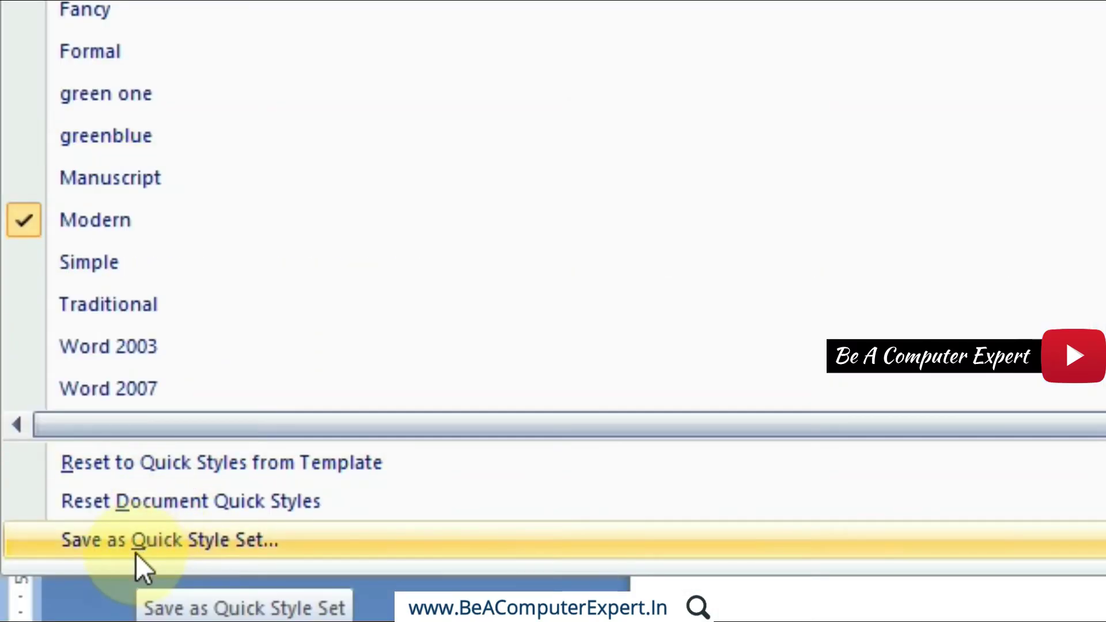
pyautogui.click(191, 550)
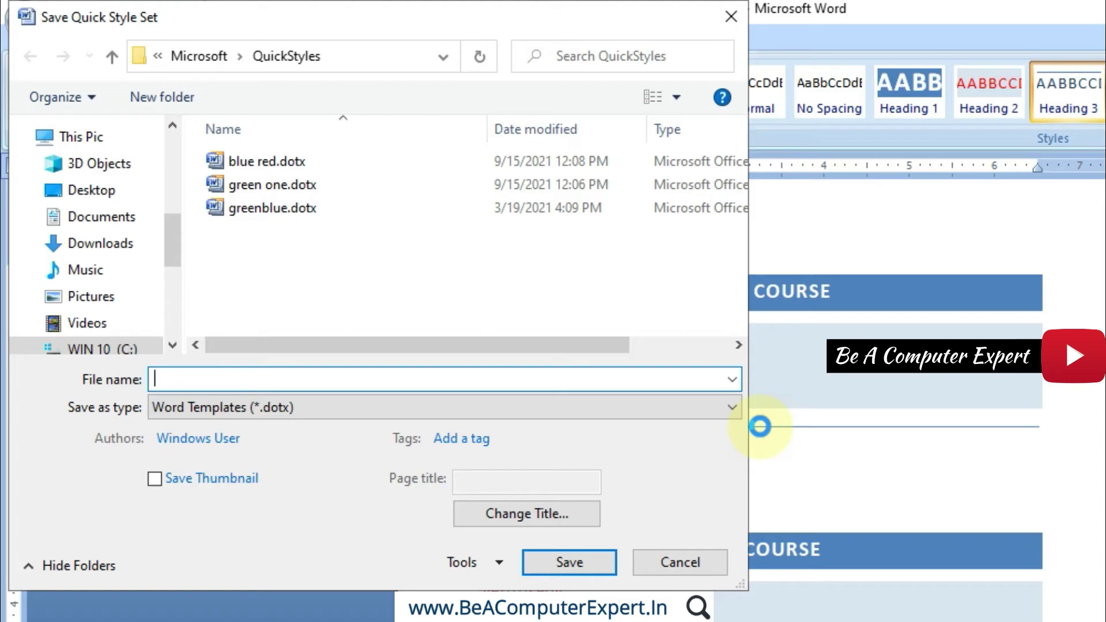
pyautogui.write('my q')
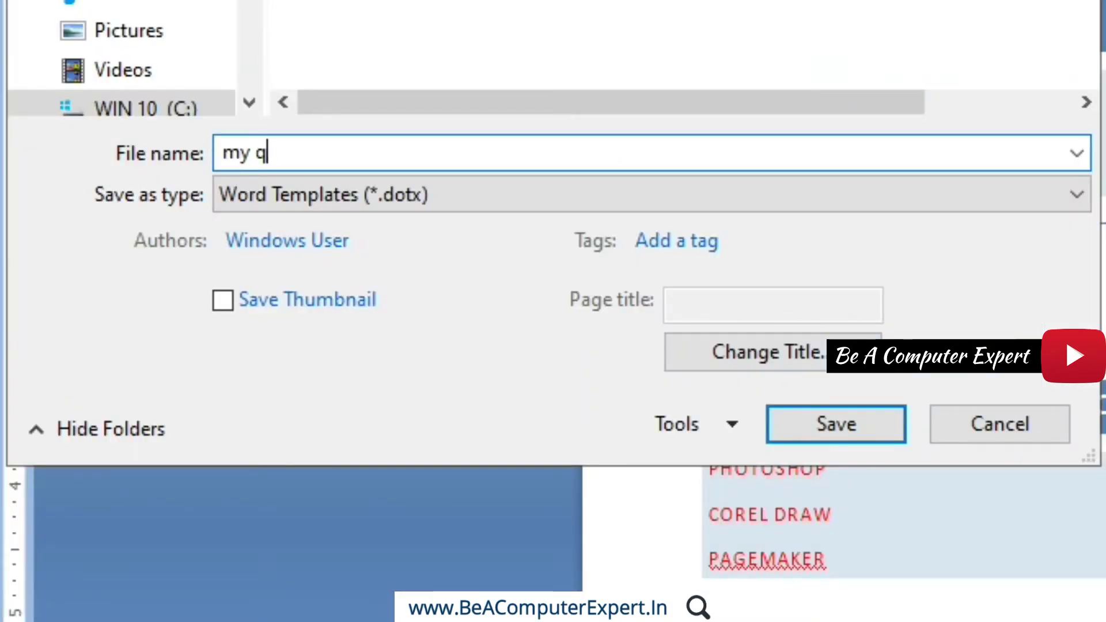
pyautogui.write('uick styke')
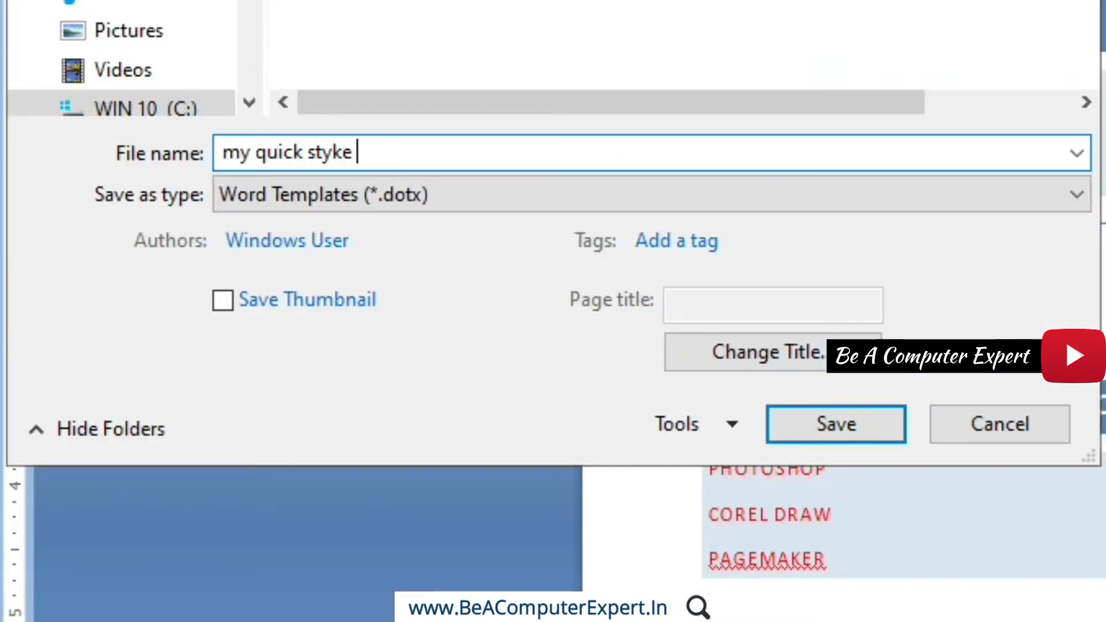
pyautogui.press('BackSpace')
pyautogui.press('BackSpace')
pyautogui.press('BackSpace')
pyautogui.write('le 1')
pyautogui.click(873, 411)
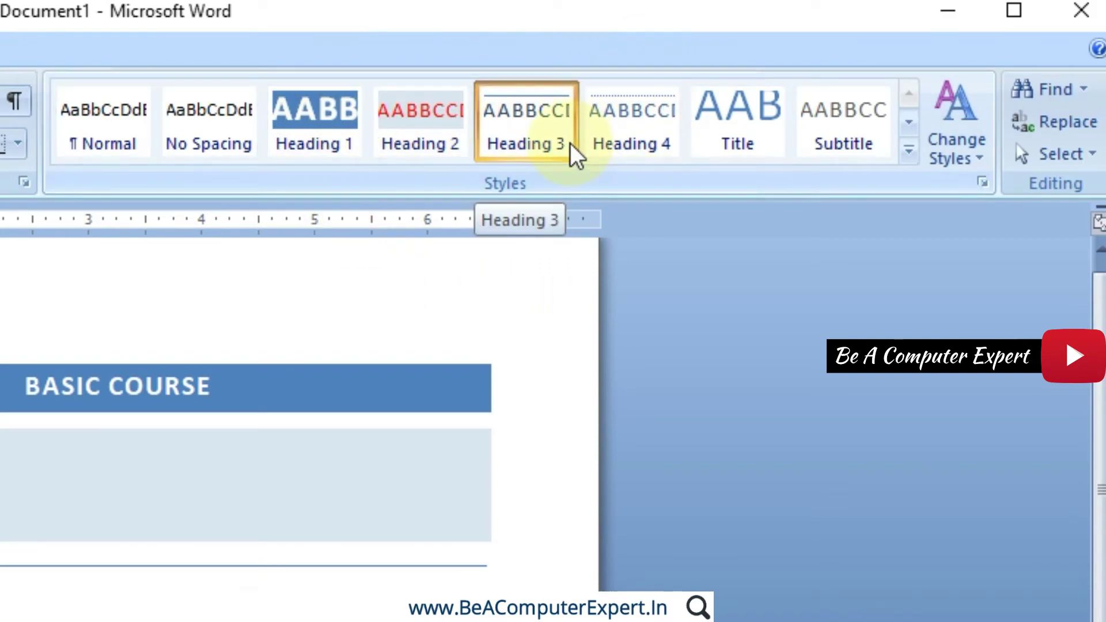
# Apply a different built-in style set to the document
pyautogui.click(980, 148)
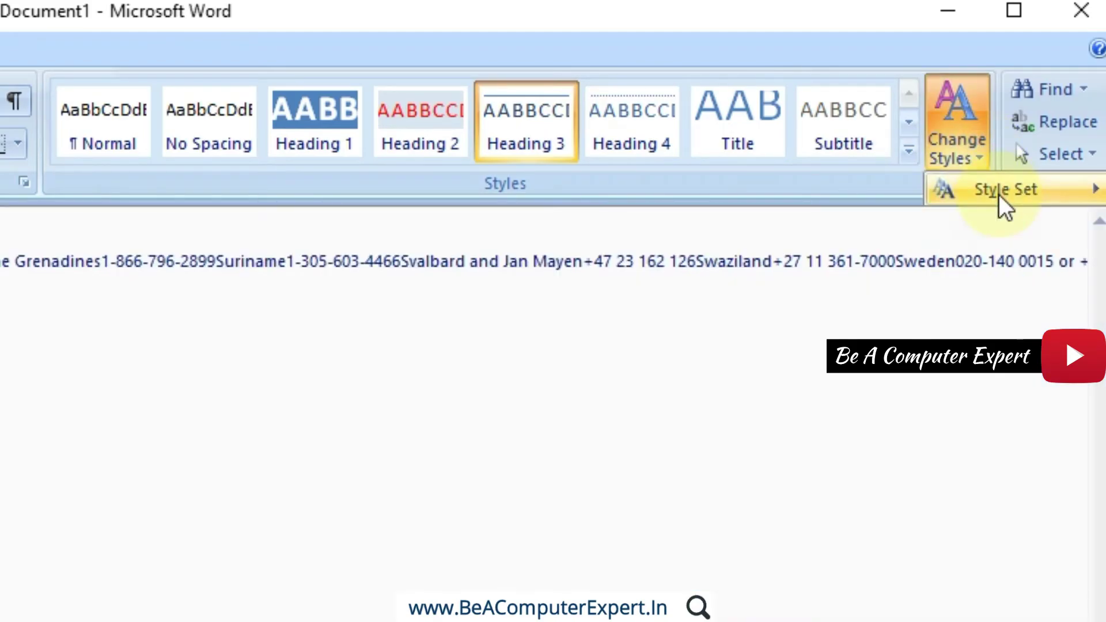
pyautogui.click(999, 190)
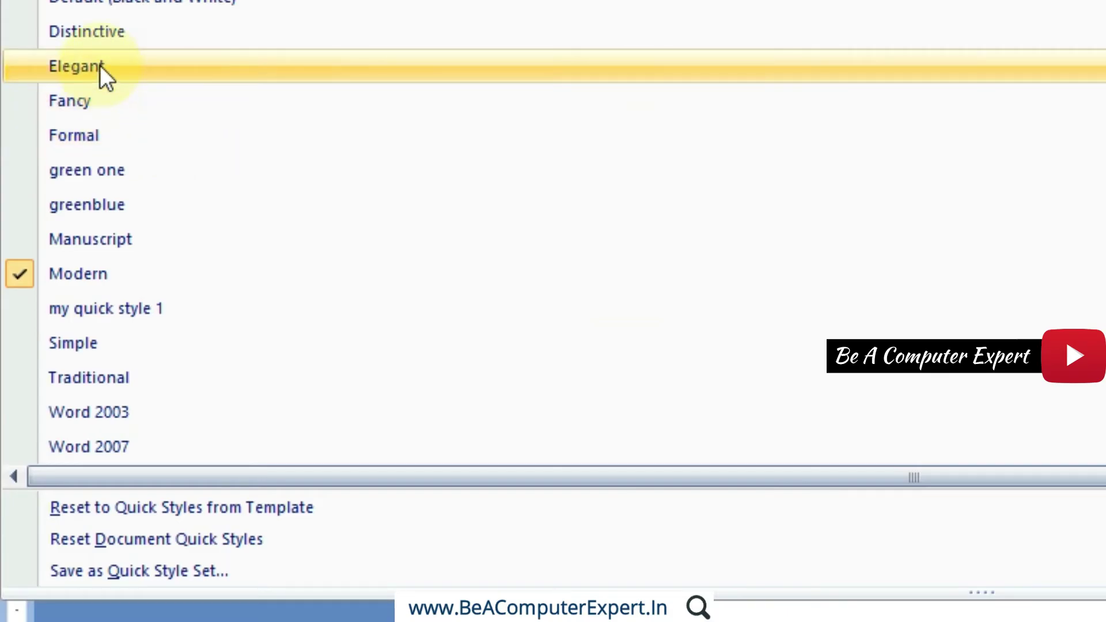
pyautogui.click(110, 33)
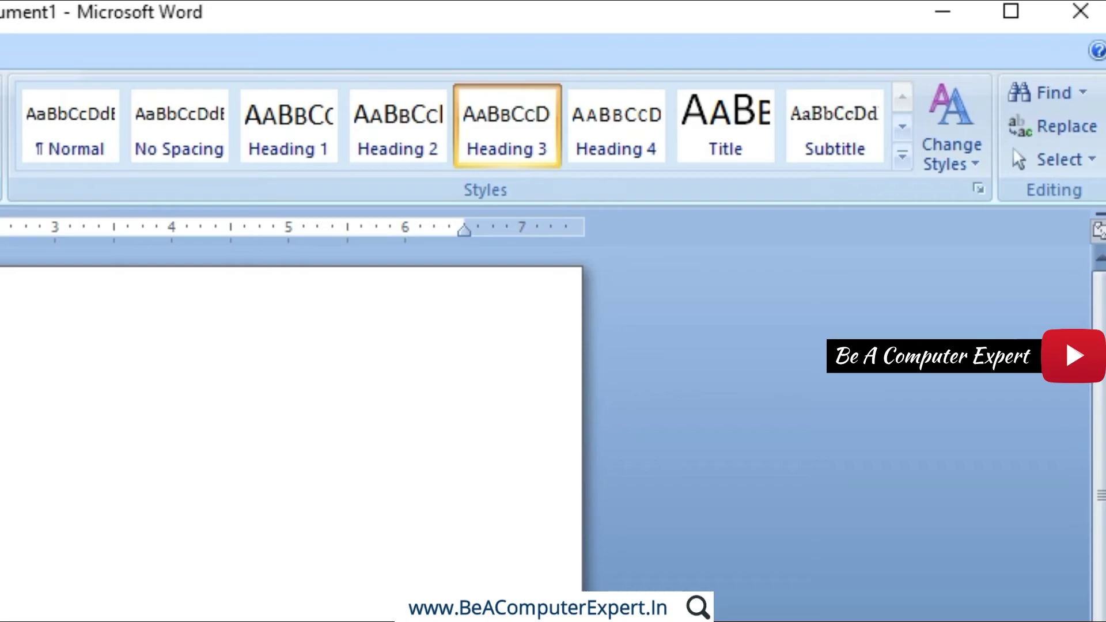
# Switch the document to 'my quick style 1' and bring up its extra options
pyautogui.click(967, 174)
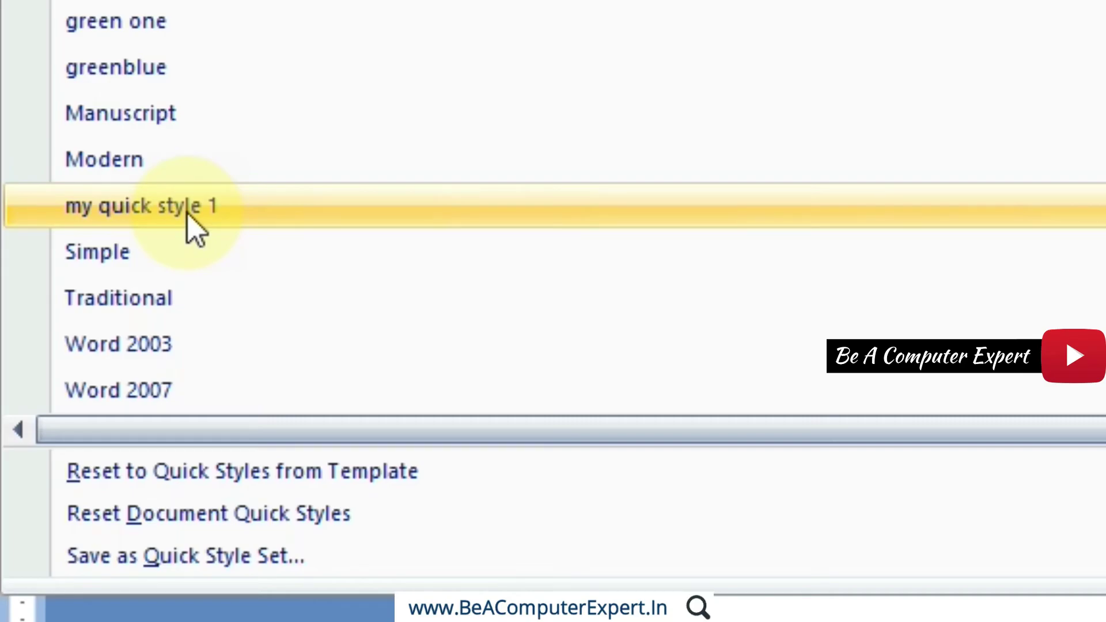
pyautogui.click(193, 228)
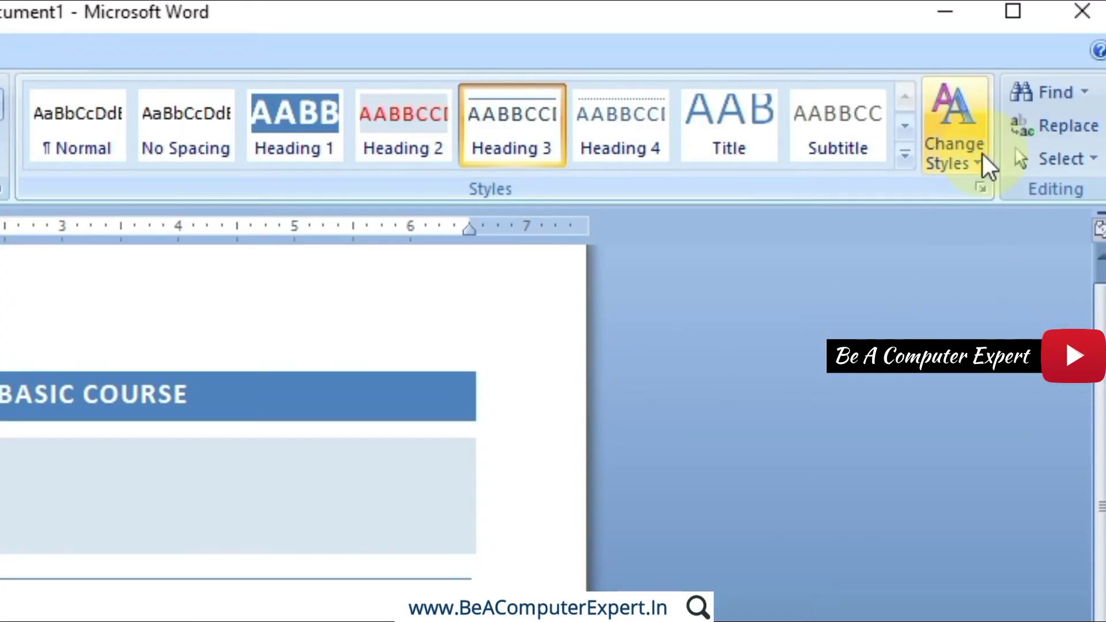
pyautogui.click(987, 167)
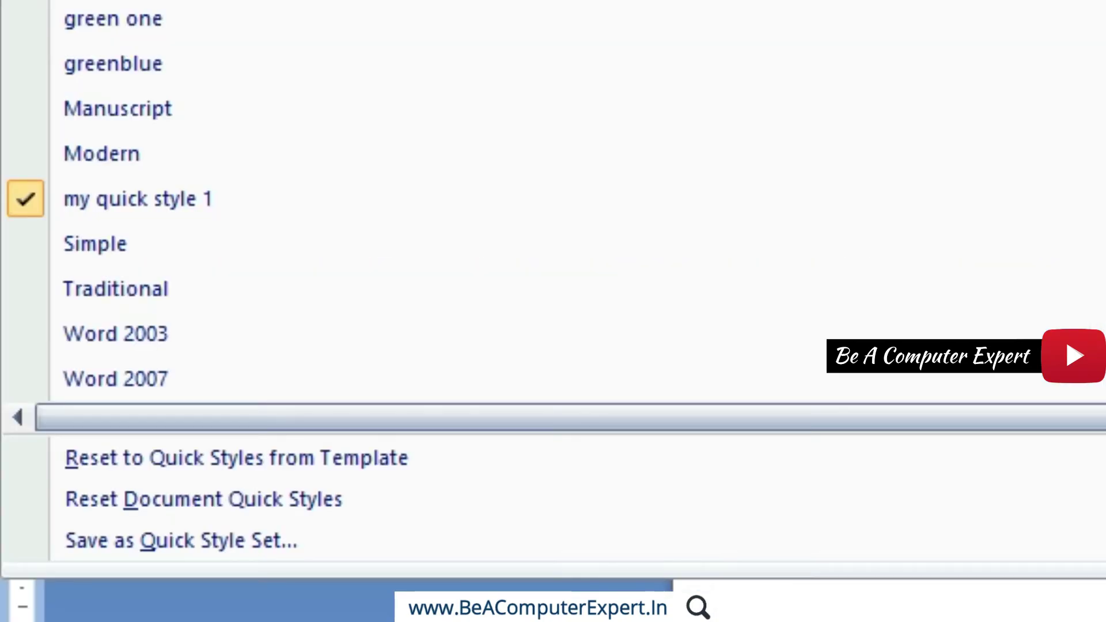
pyautogui.rightClick(252, 205)
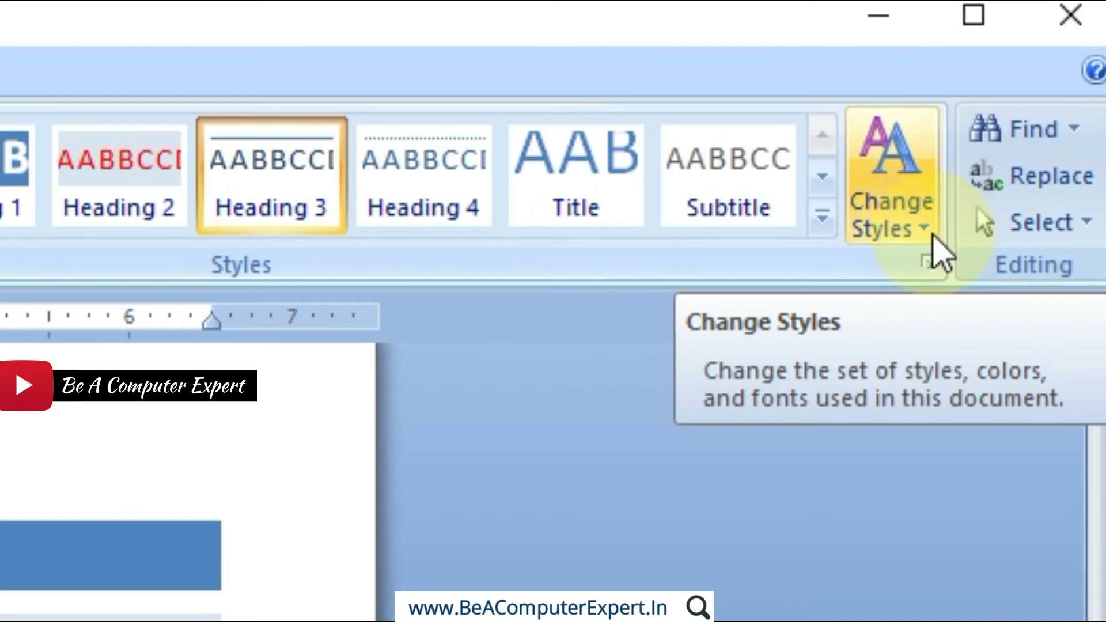
# Preview other colour themes but keep the Office colours, then start a new line below the course list
pyautogui.click(932, 236)
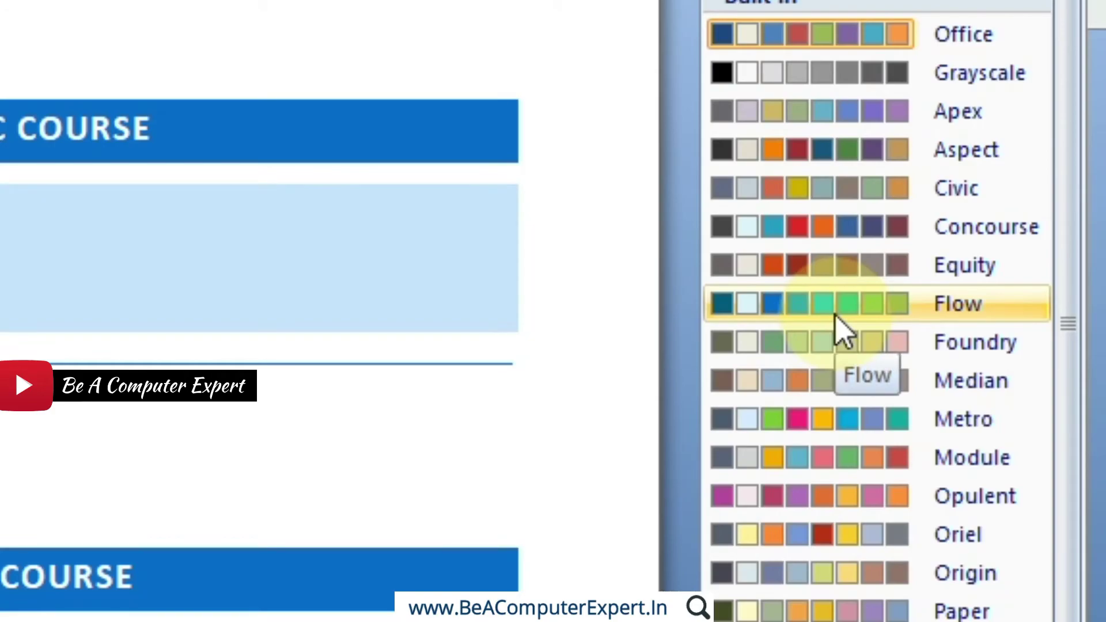
pyautogui.click(836, 317)
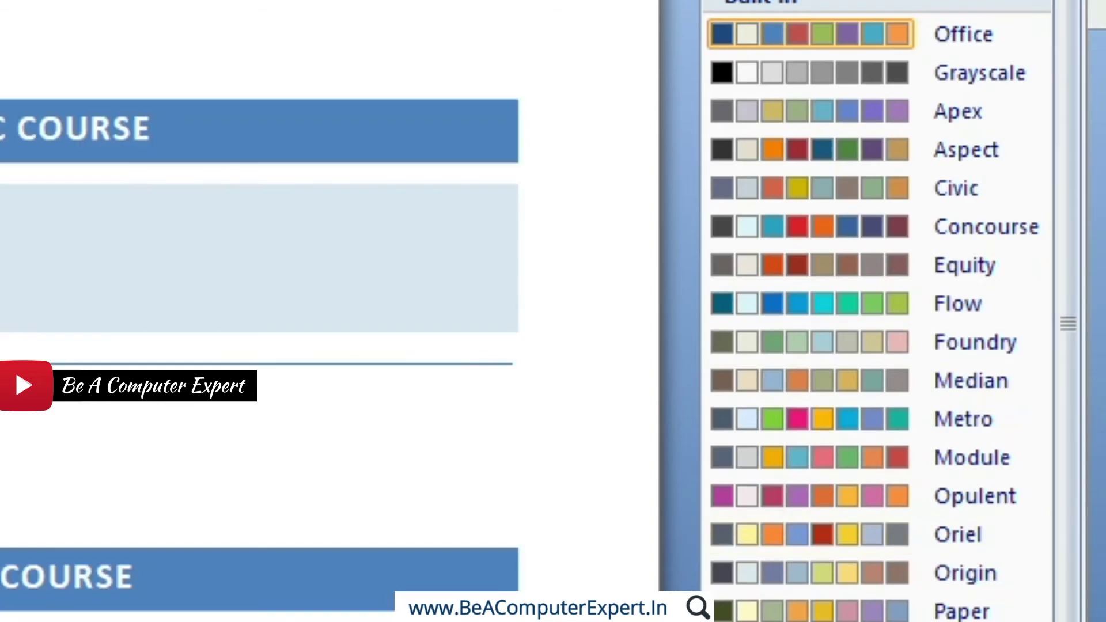
pyautogui.press('Escape')
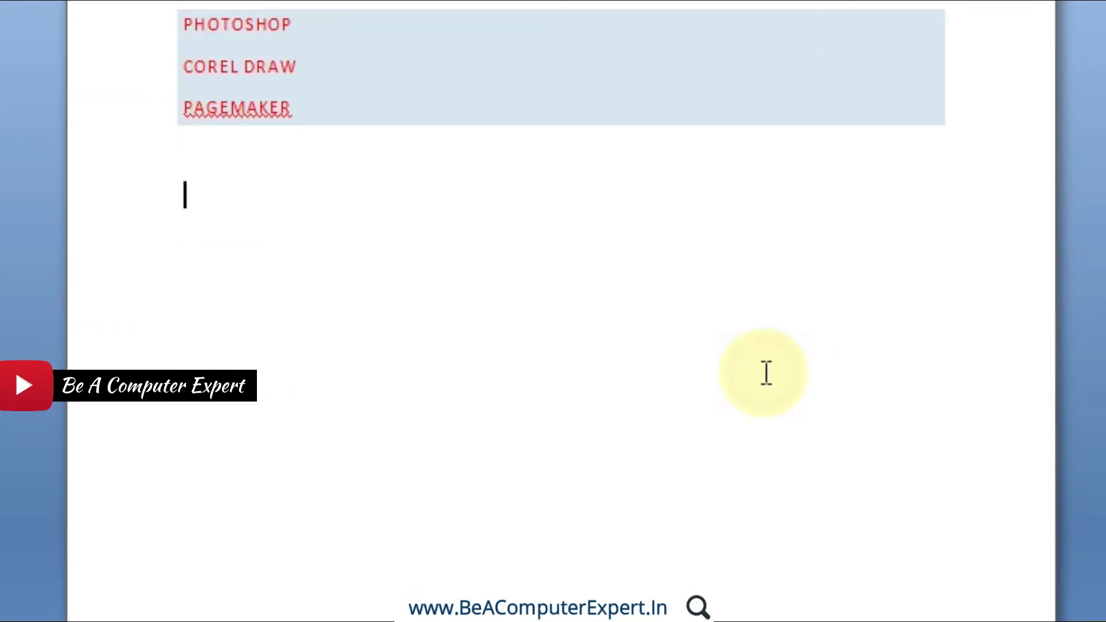
pyautogui.press('Return')
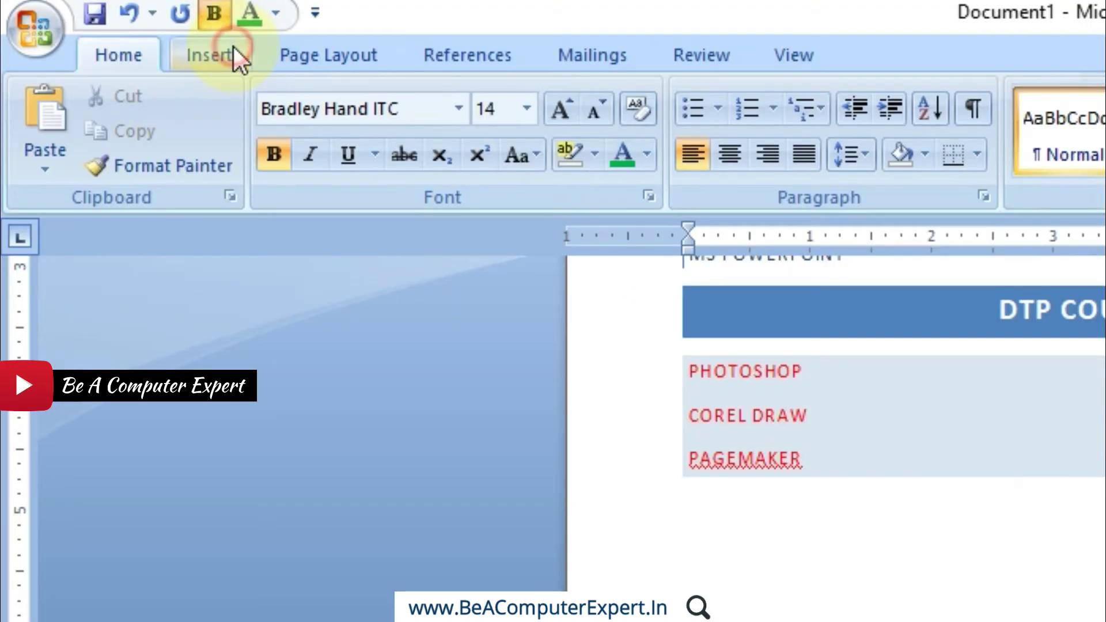
pyautogui.click(233, 51)
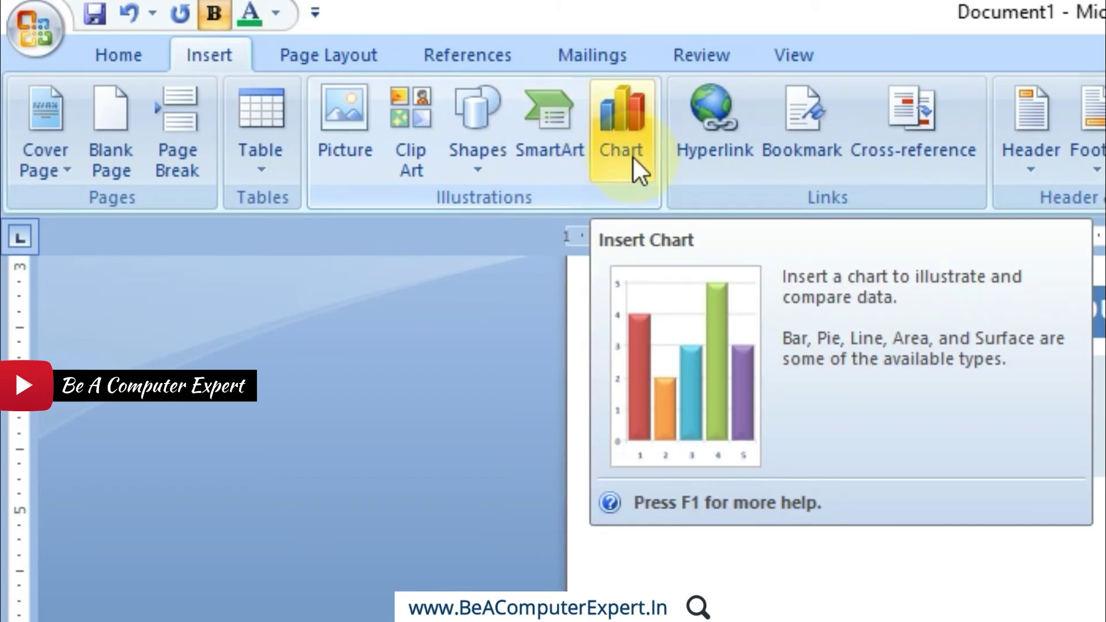
# Insert a Basic Block List SmartArt graphic below the list and select the whole graphic
pyautogui.click(554, 159)
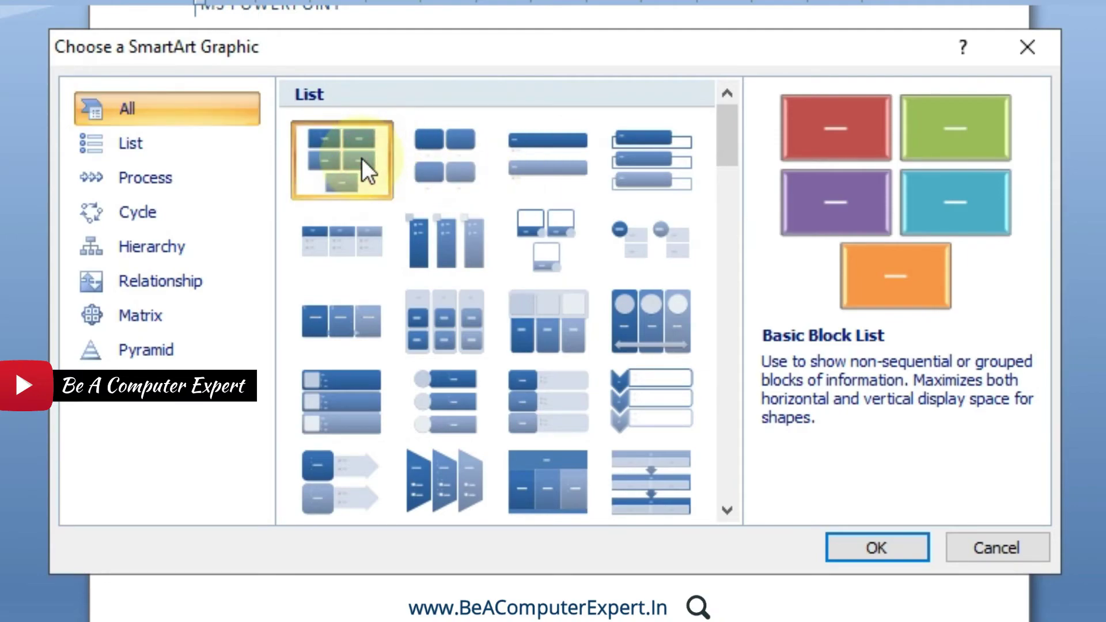
pyautogui.click(869, 551)
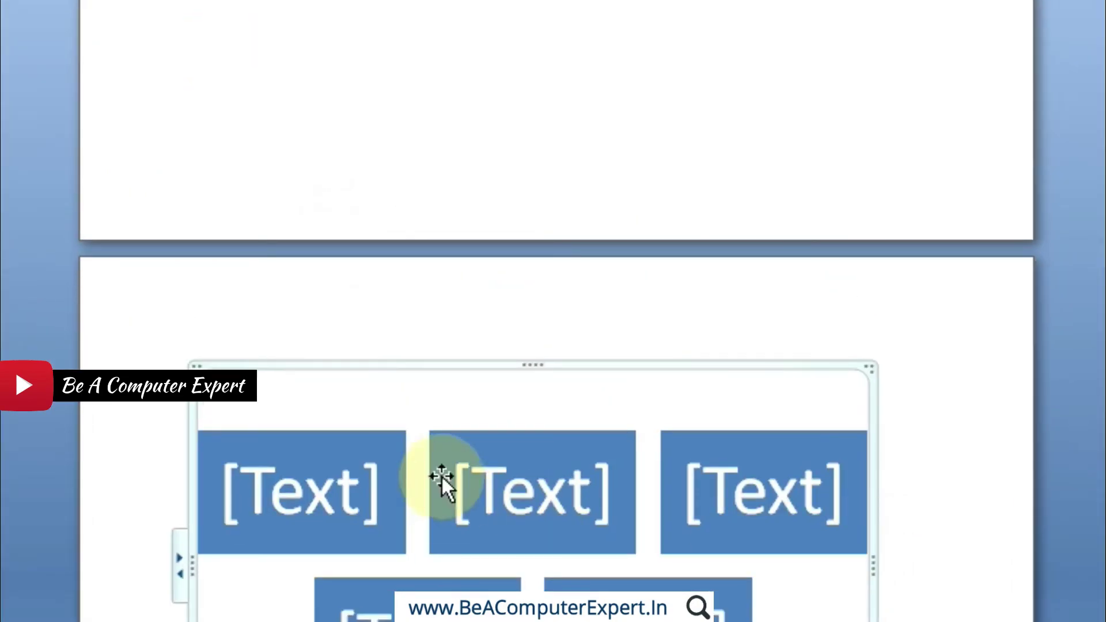
pyautogui.scroll(-5, 554, 312)
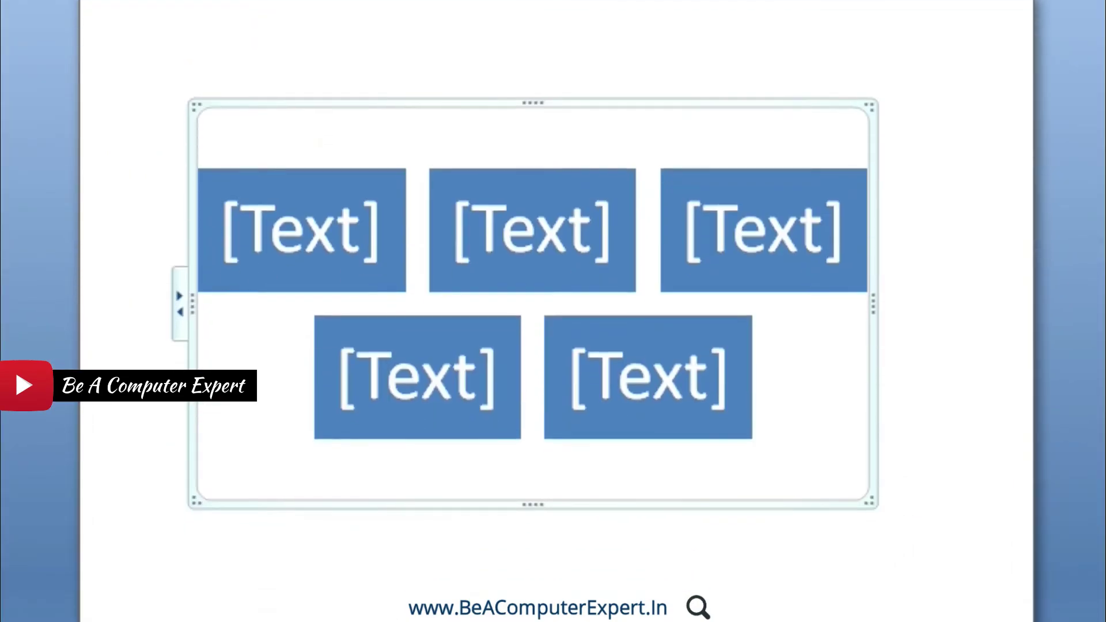
pyautogui.click(431, 172)
pyautogui.click(350, 170)
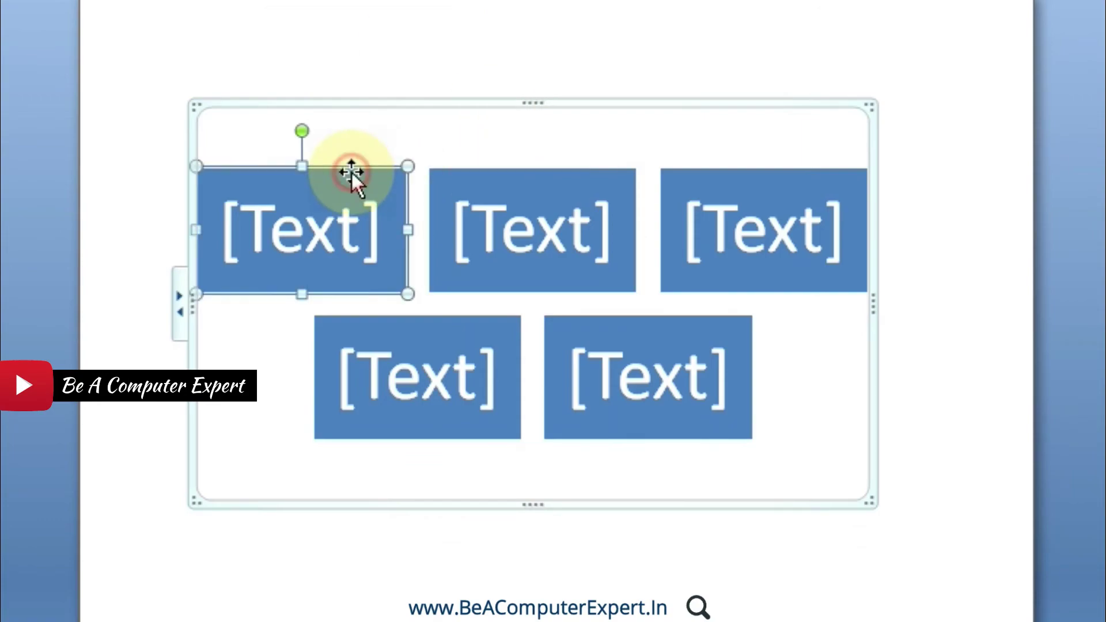
pyautogui.click(375, 102)
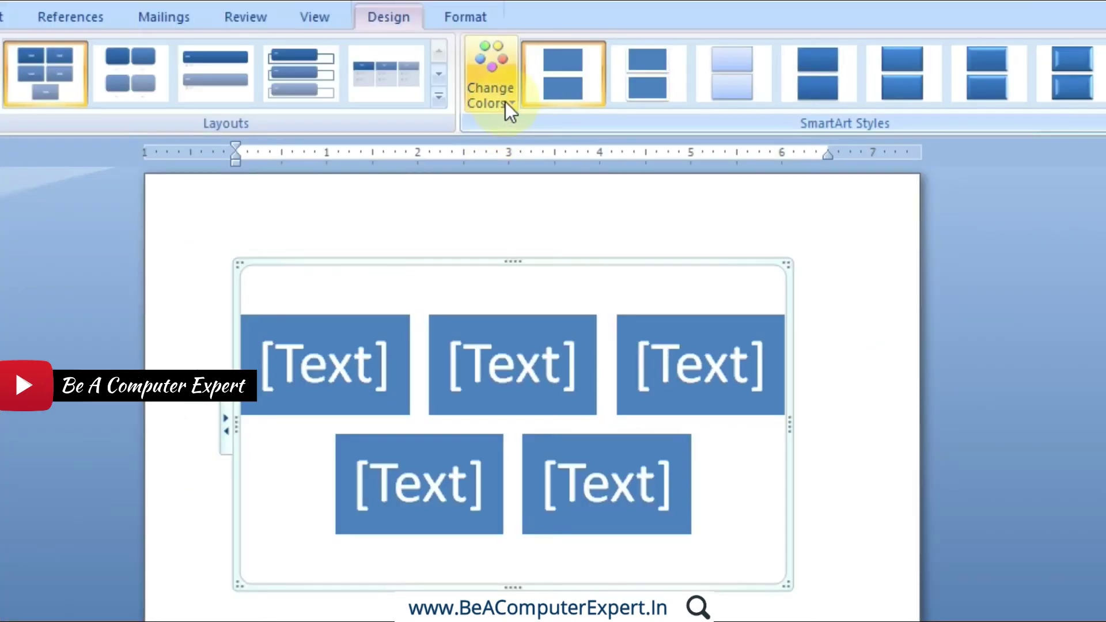
# Apply a Colorful colour scheme to the SmartArt blocks, then display the document colour theme list
pyautogui.click(506, 103)
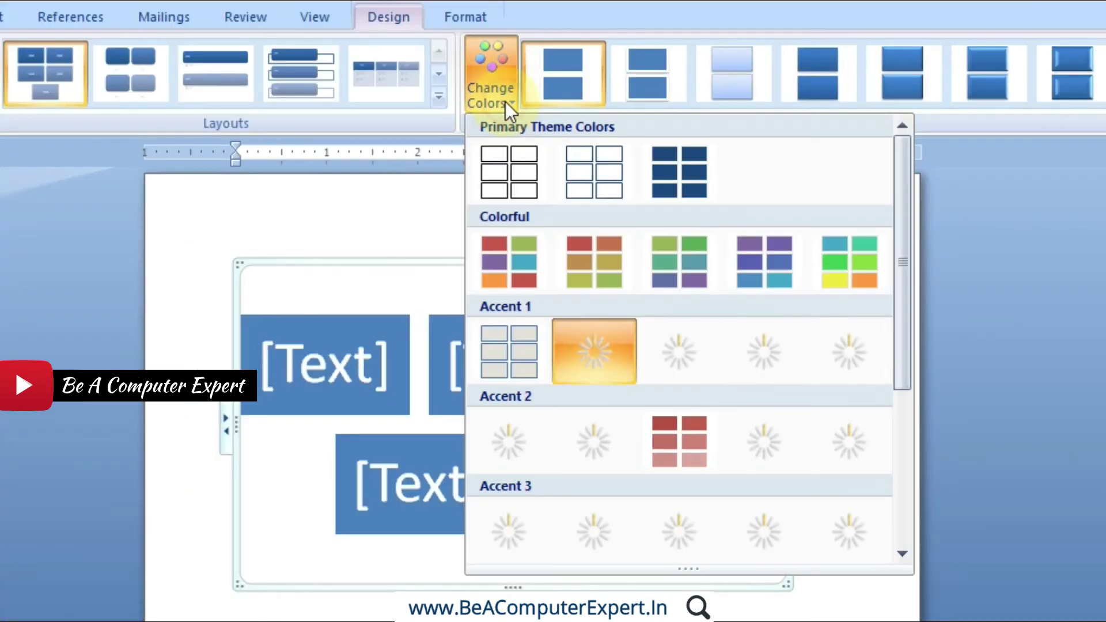
pyautogui.click(536, 254)
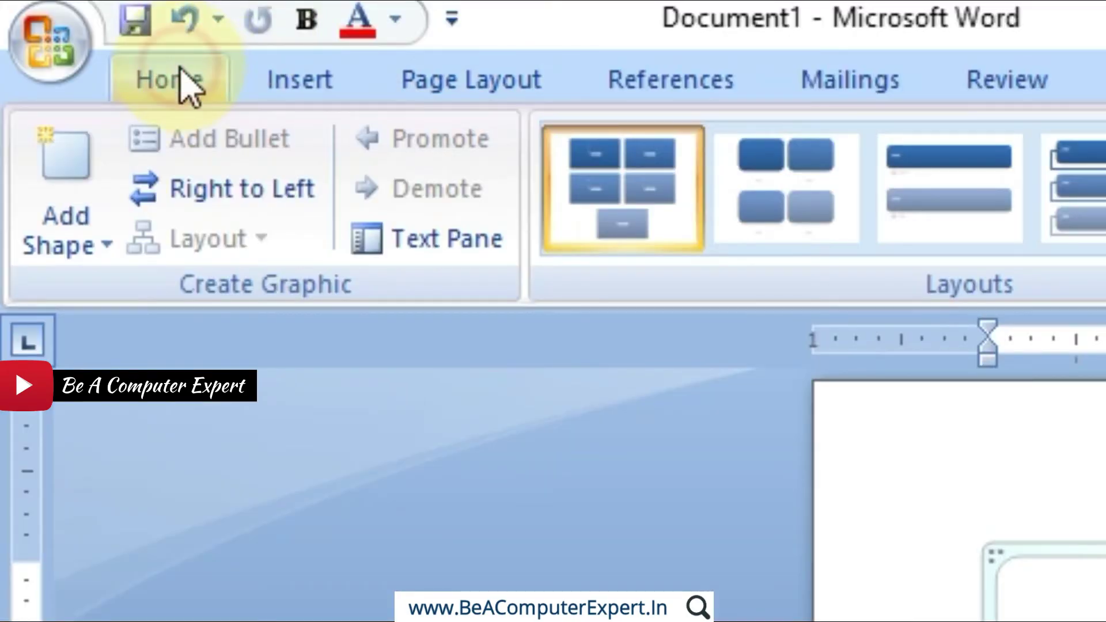
pyautogui.click(180, 75)
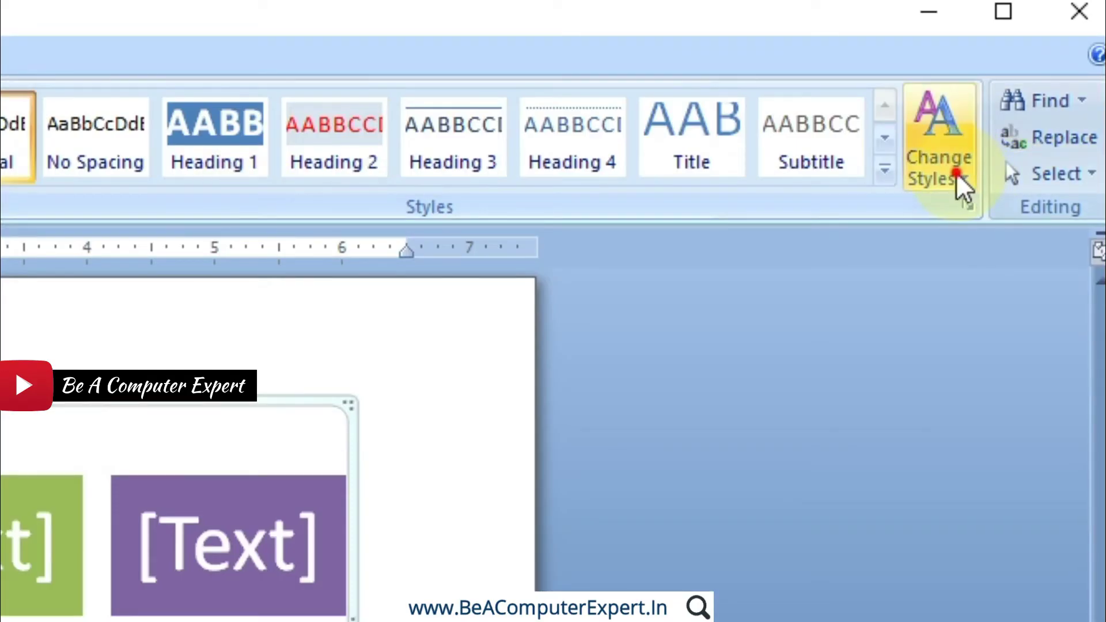
pyautogui.click(960, 185)
pyautogui.click(987, 257)
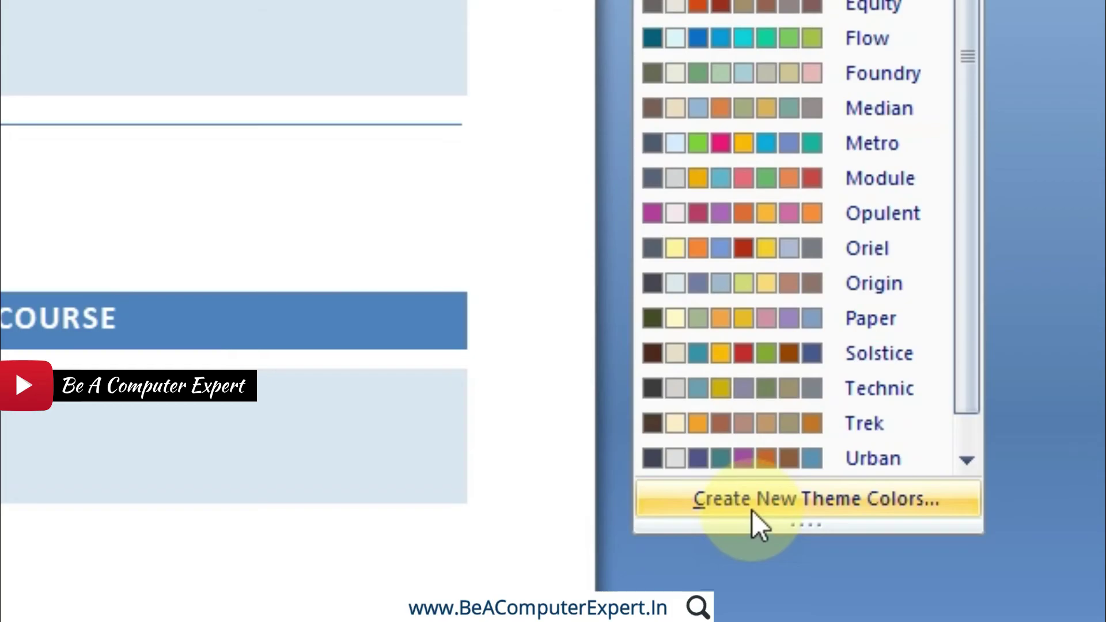
# Start a new theme colour set named 'My Color Theme'
pyautogui.click(755, 505)
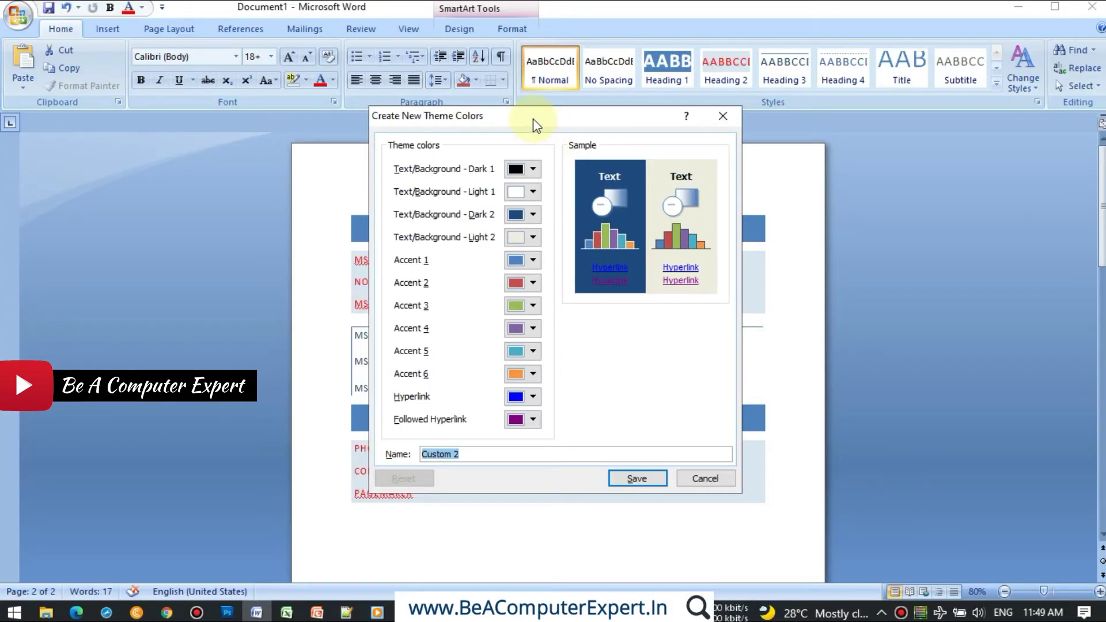
pyautogui.moveTo(533, 119); pyautogui.dragTo(861, 125)
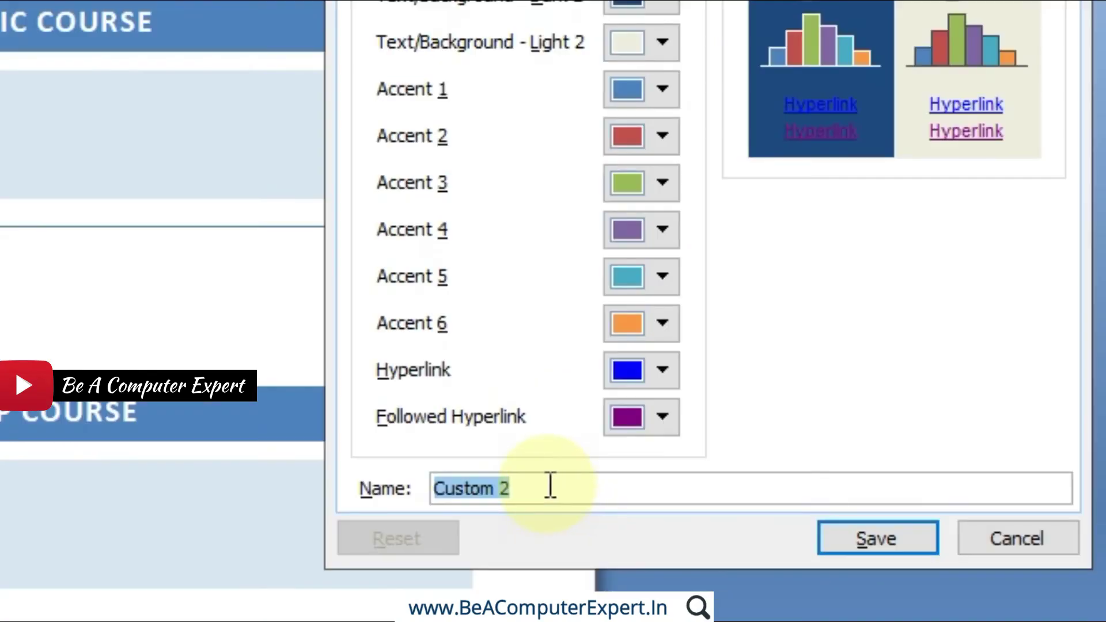
pyautogui.moveTo(548, 484); pyautogui.dragTo(368, 491)
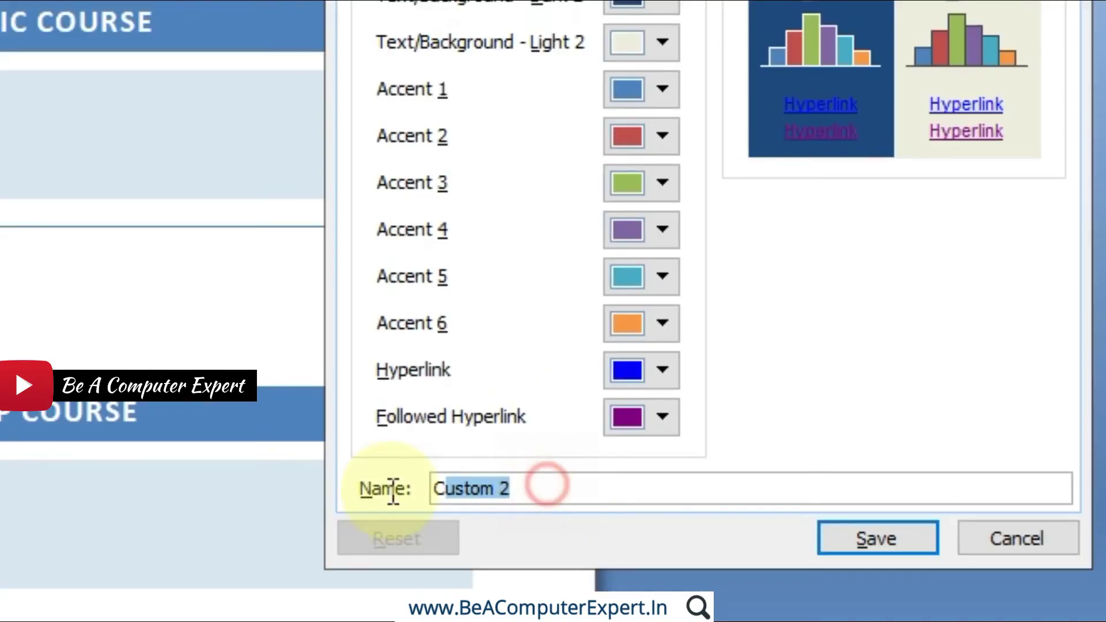
pyautogui.write('My ')
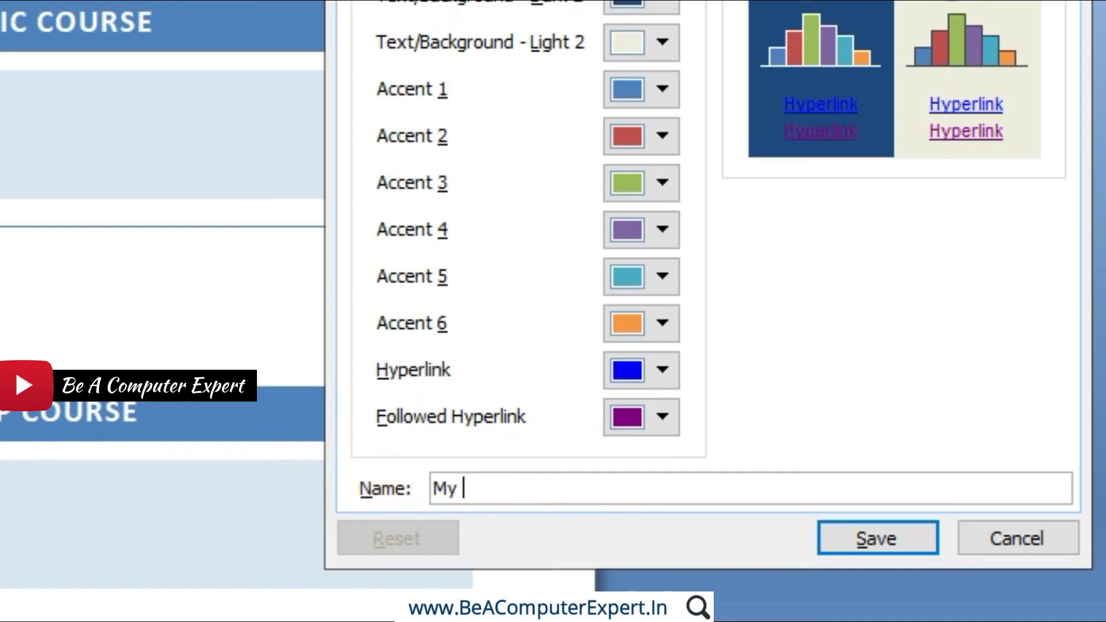
pyautogui.write('Color Theme')
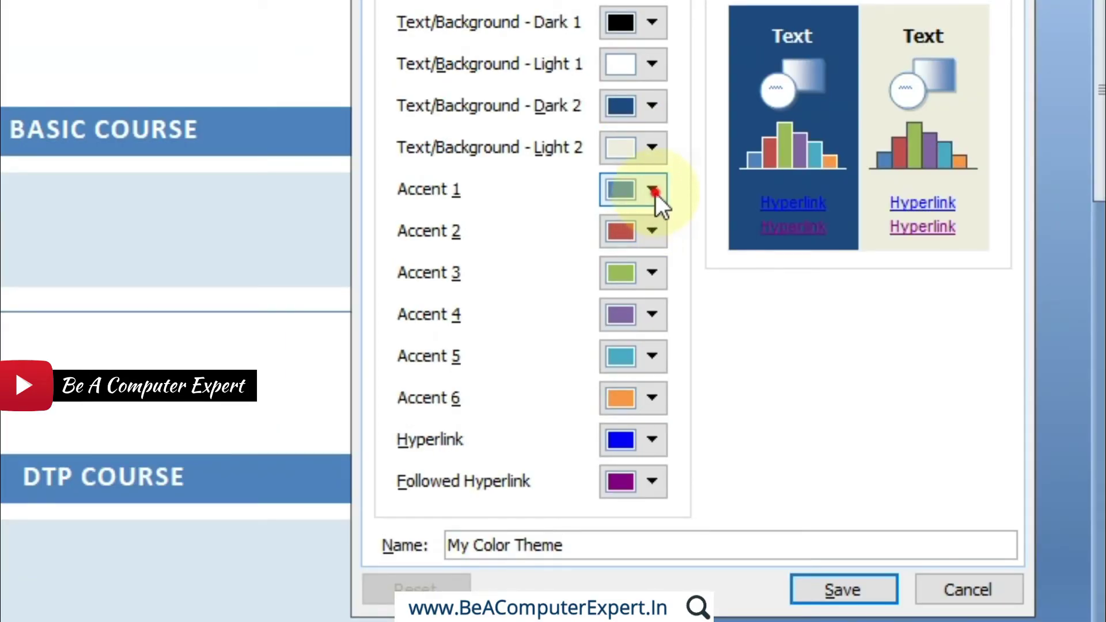
# Set Accents 1–4 to red, orange, magenta and yellow
pyautogui.click(655, 192)
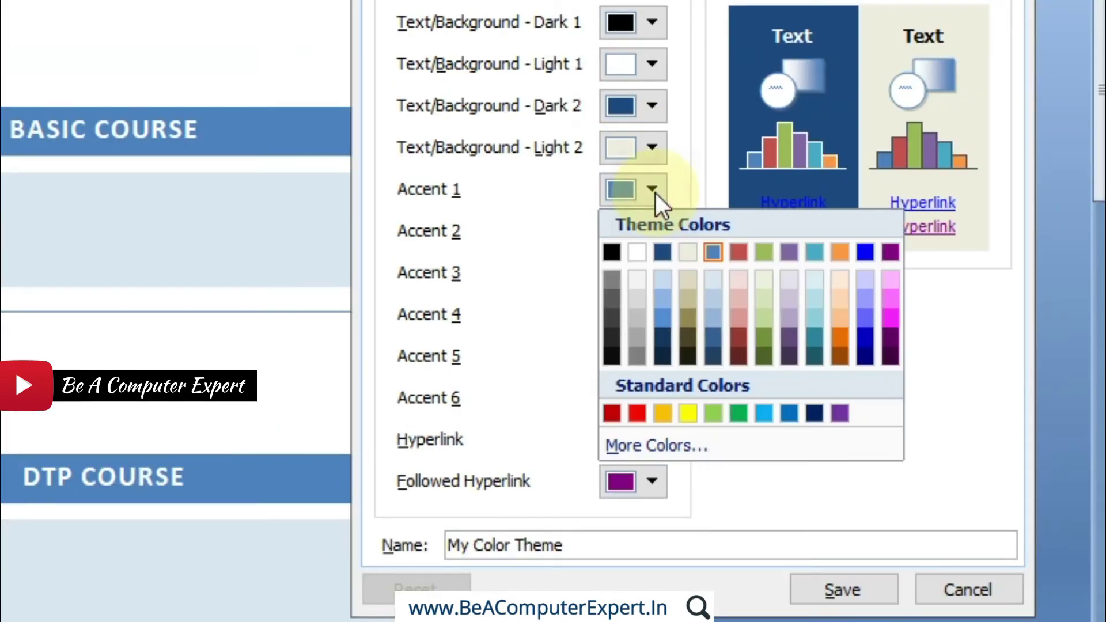
pyautogui.click(637, 413)
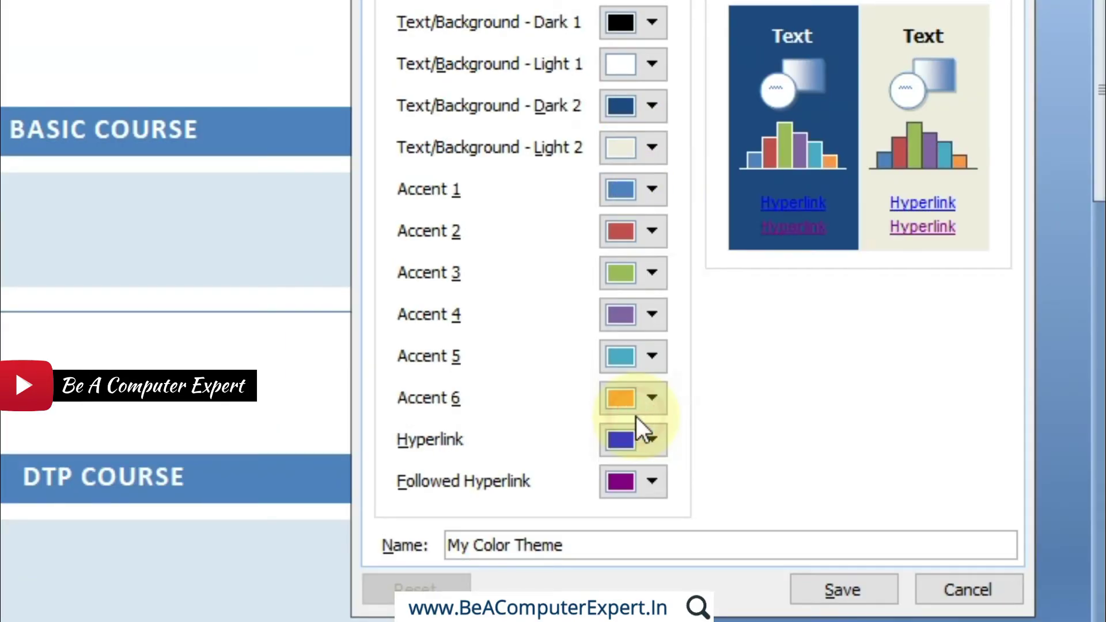
pyautogui.click(655, 236)
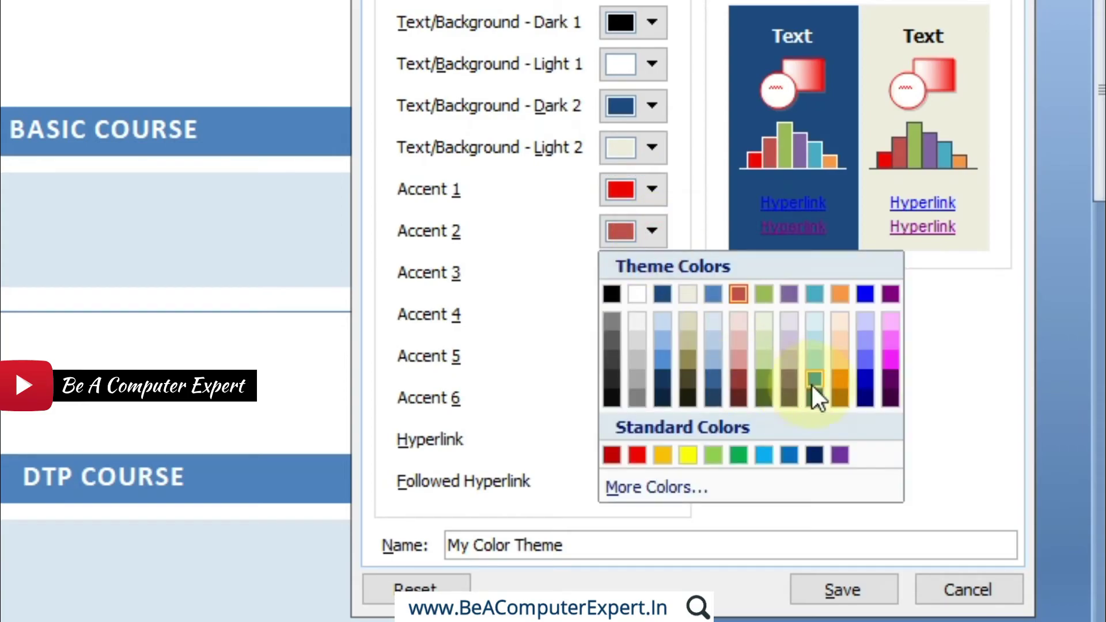
pyautogui.click(845, 385)
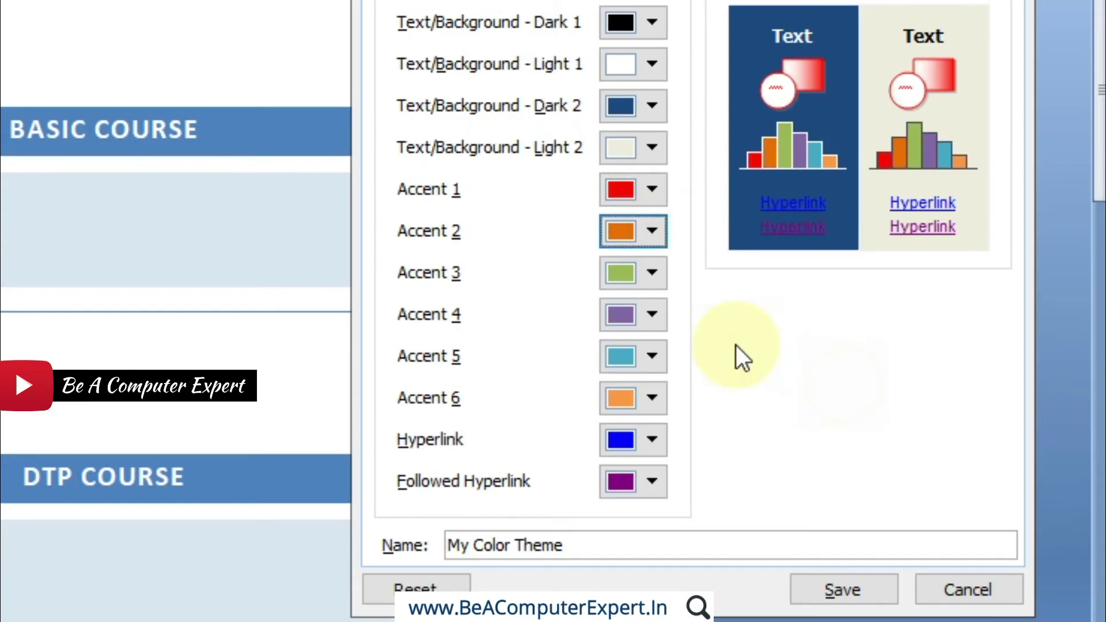
pyautogui.click(655, 275)
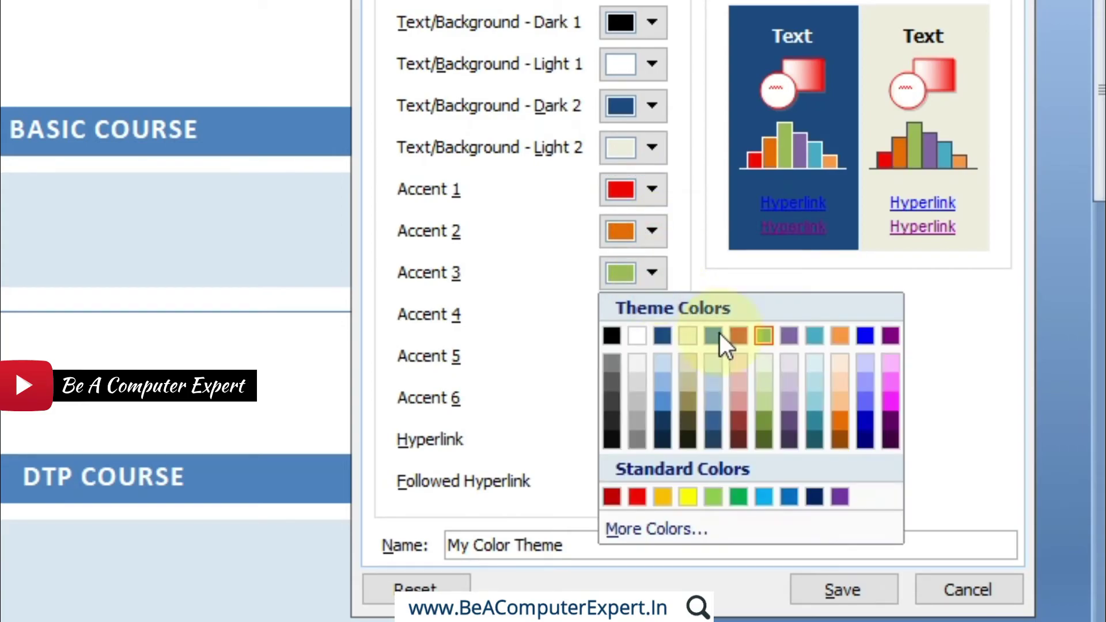
pyautogui.click(888, 406)
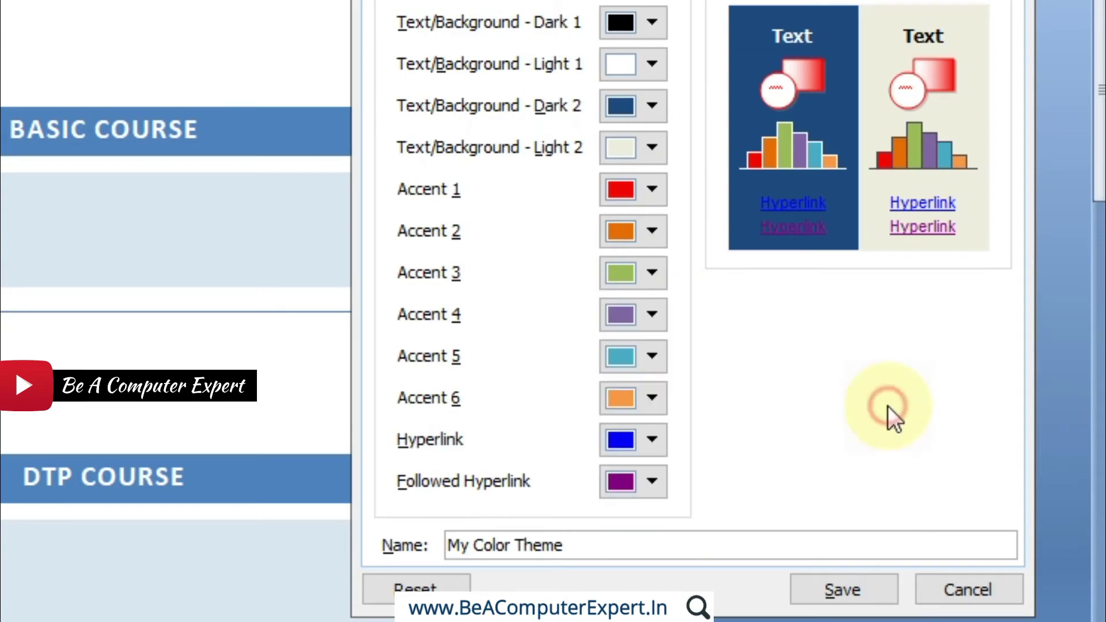
pyautogui.click(651, 316)
pyautogui.click(688, 539)
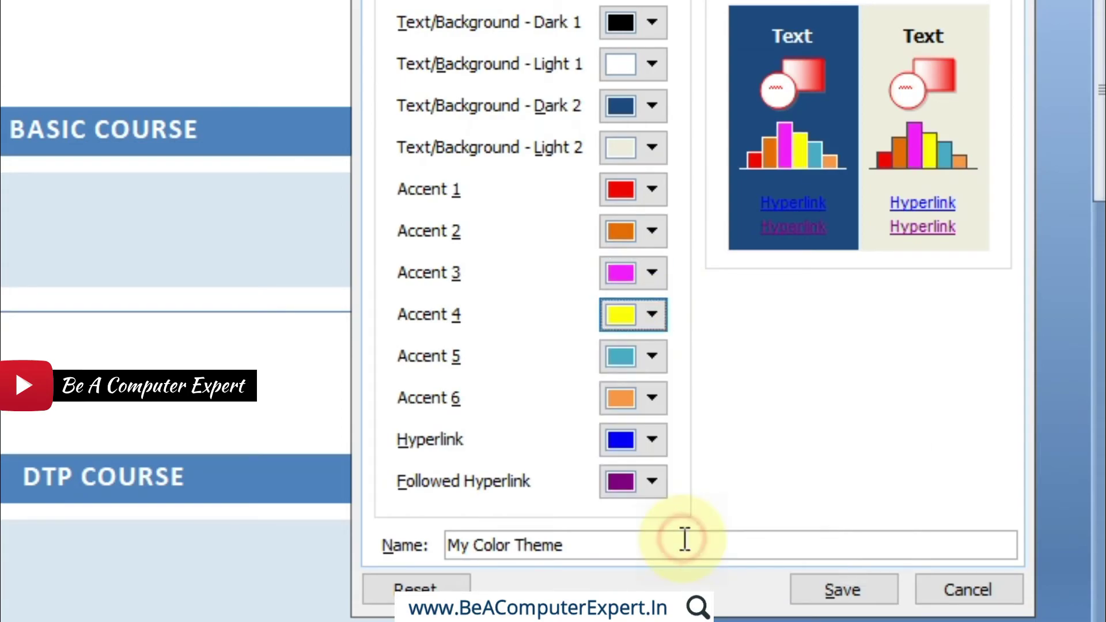
# Set Accent 5 to gold, pick a different Dark 1 text colour, and save the theme
pyautogui.click(651, 367)
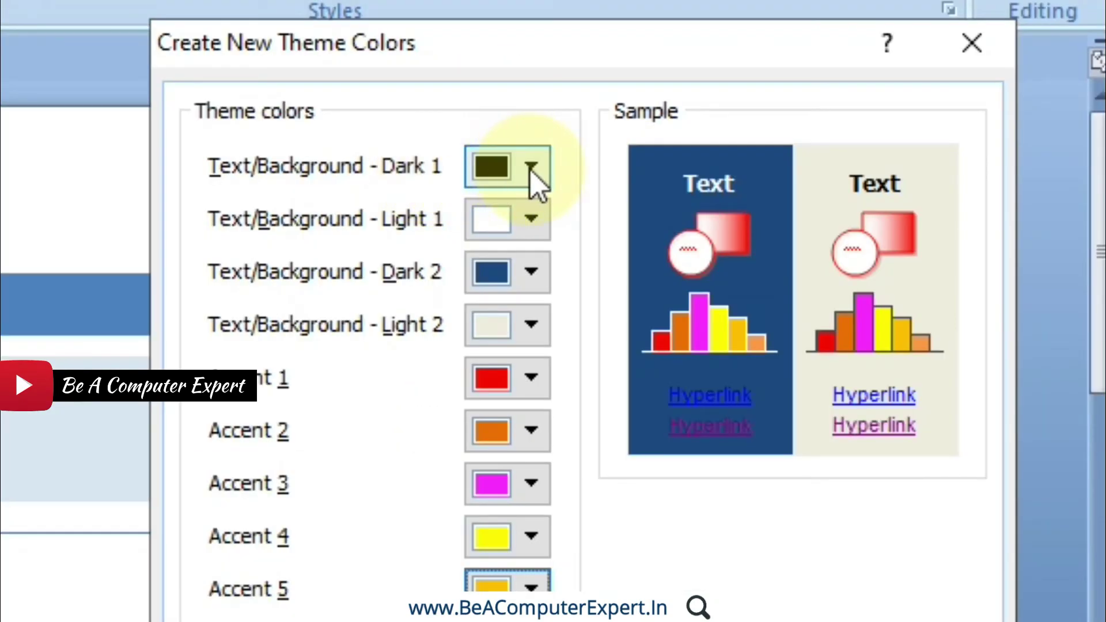
pyautogui.click(531, 219)
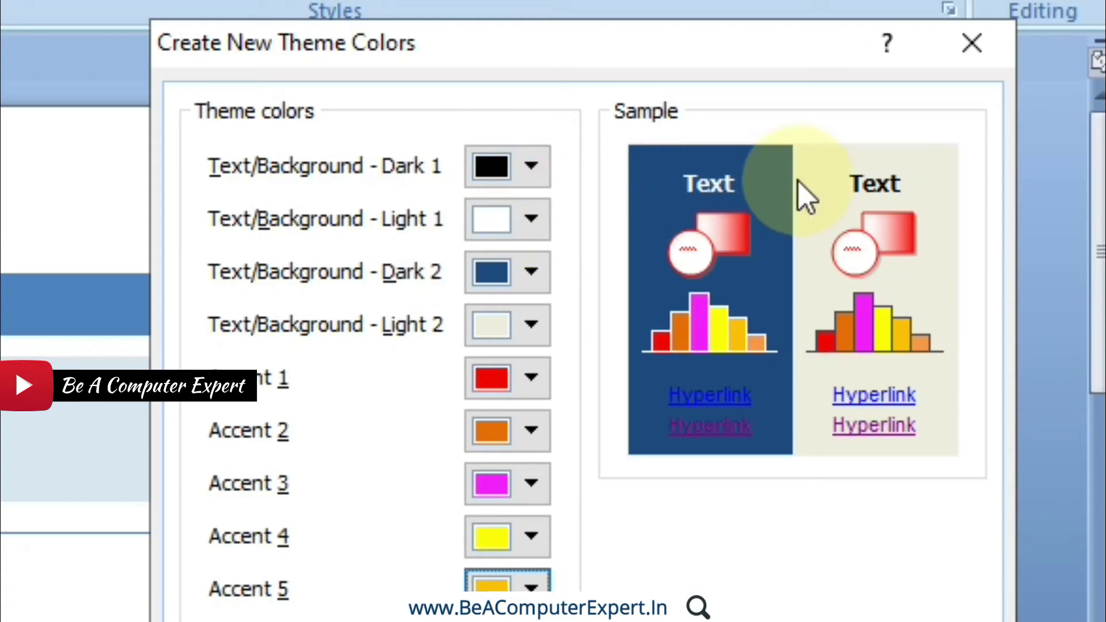
pyautogui.click(530, 173)
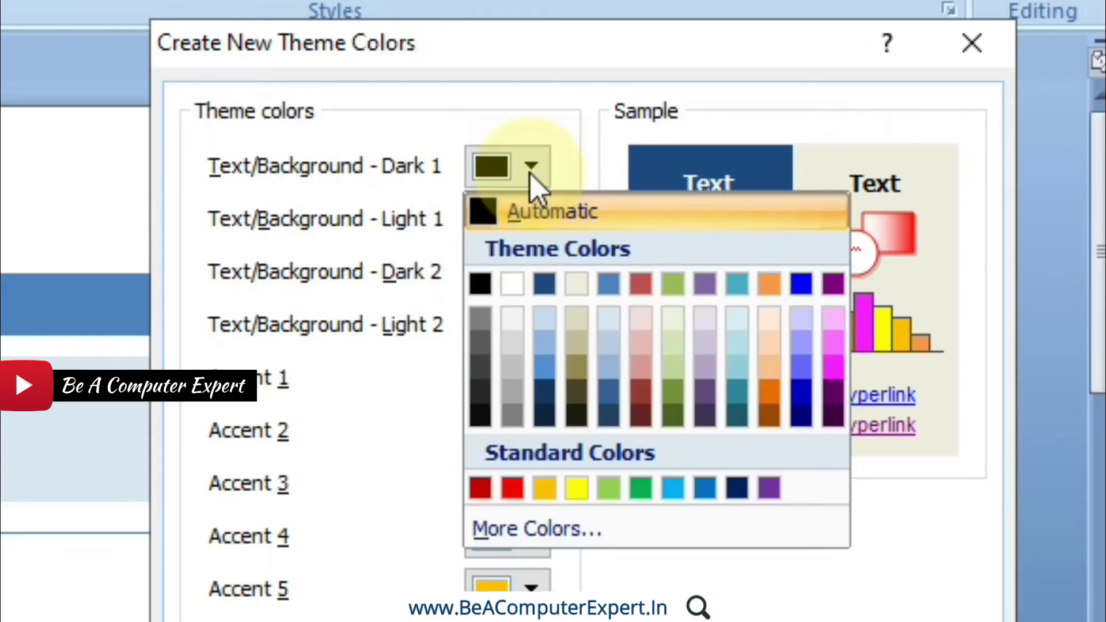
pyautogui.click(801, 284)
pyautogui.write('My Color Theme')
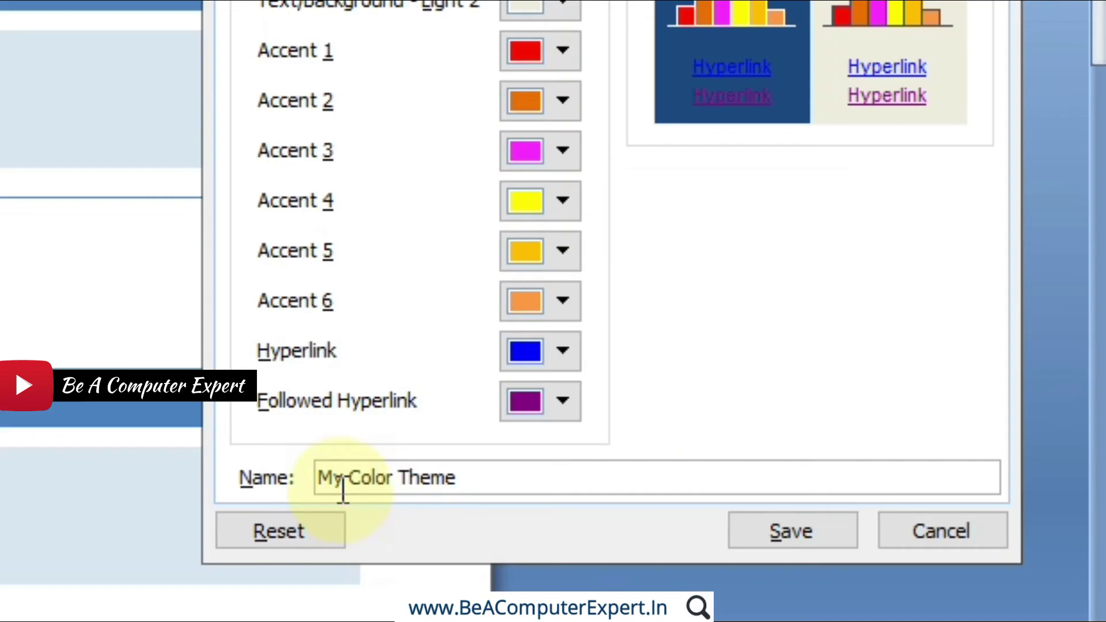
pyautogui.click(817, 534)
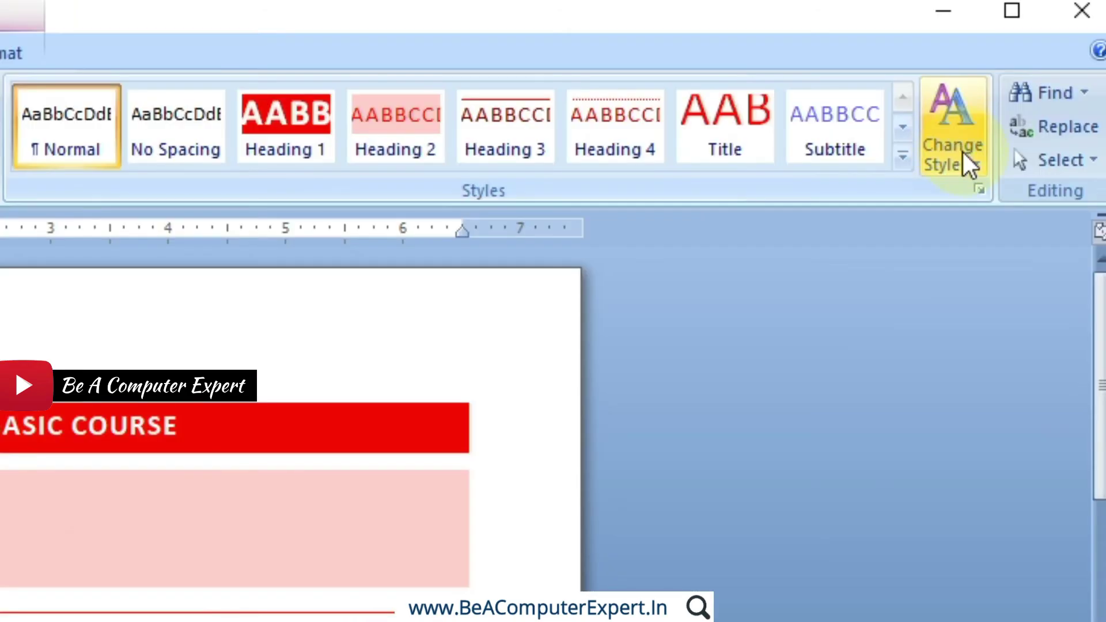
# Apply My Color Theme to the course list document
pyautogui.click(963, 161)
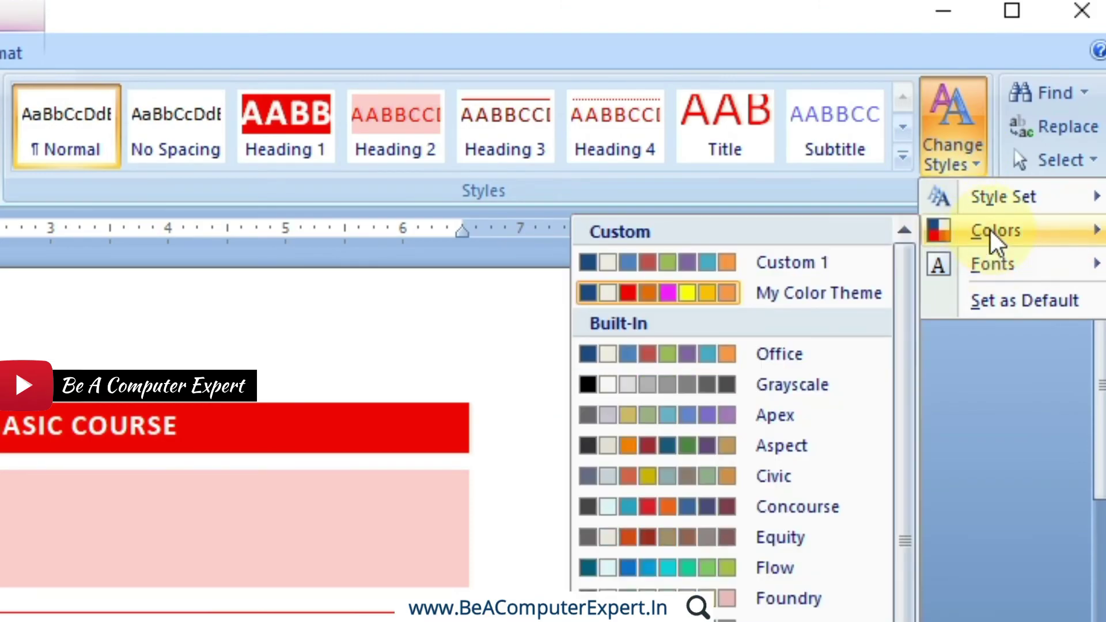
pyautogui.moveTo(987, 174)
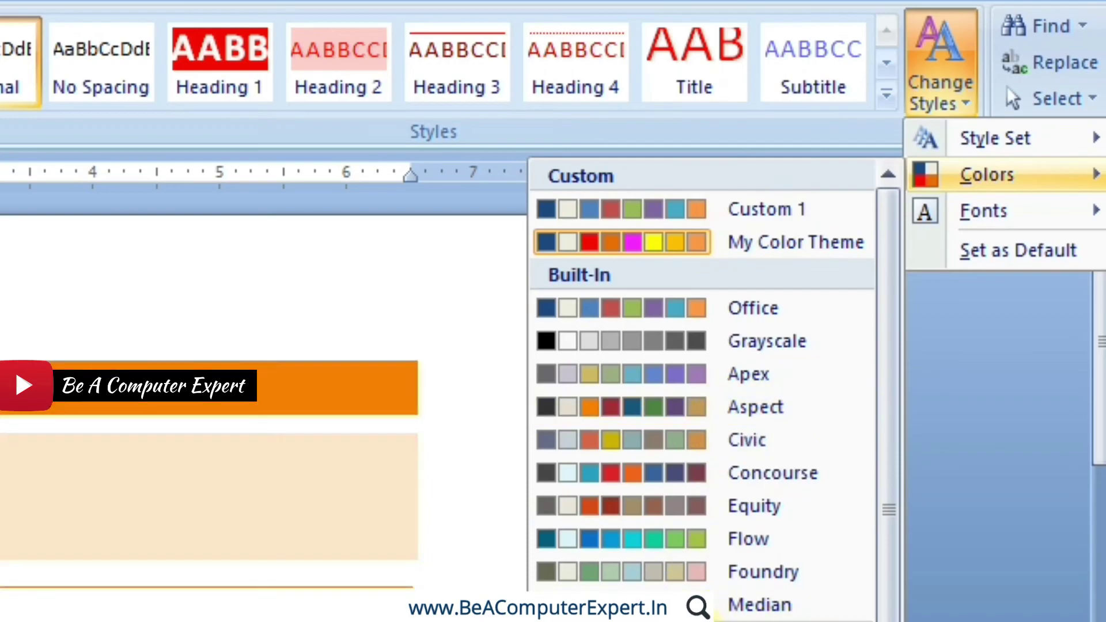
pyautogui.click(622, 242)
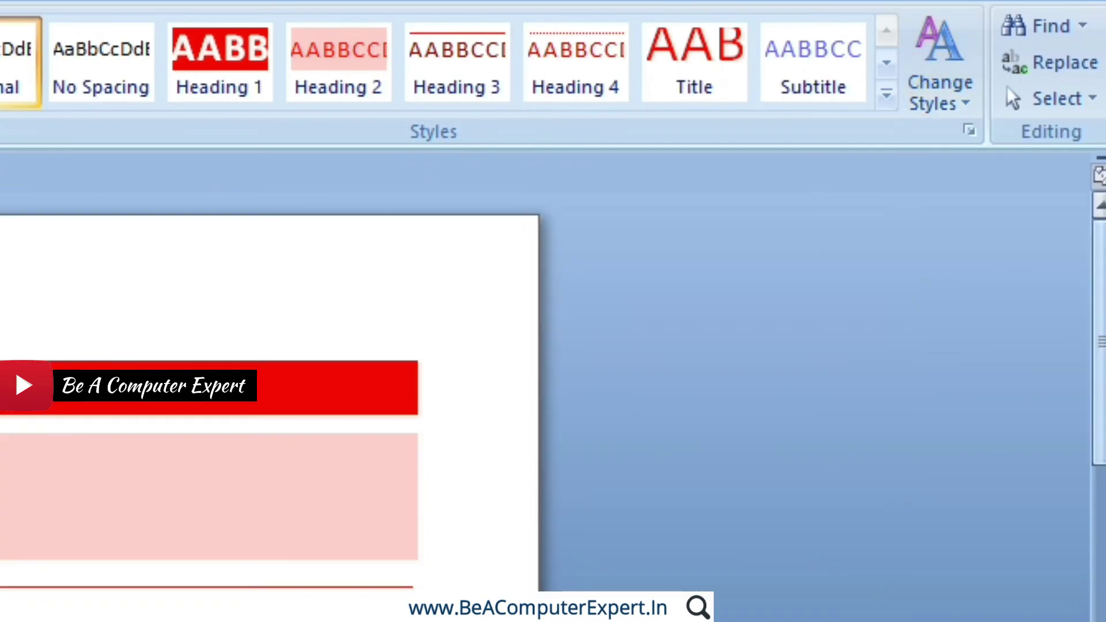
pyautogui.scroll(-10, 558, 346)
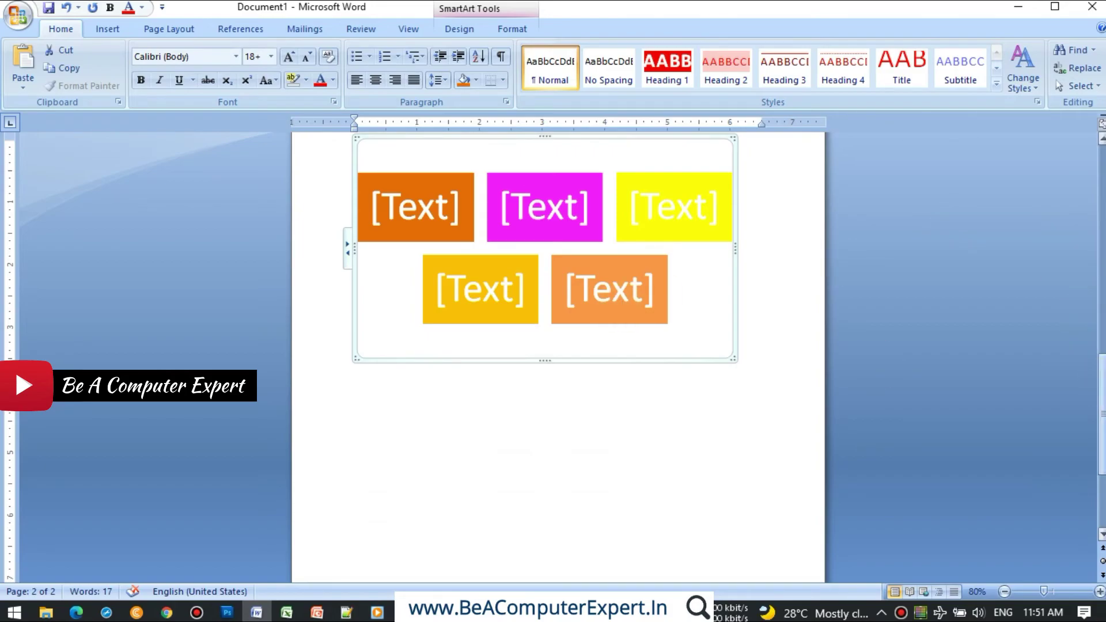
pyautogui.moveTo(1102, 415); pyautogui.dragTo(1102, 391)
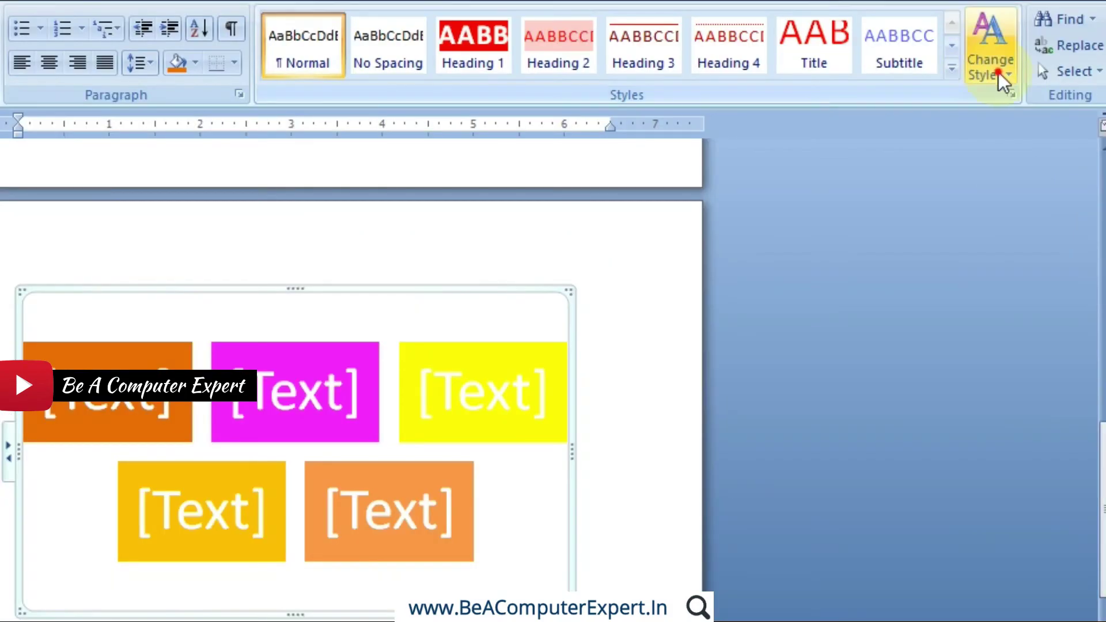
# Switch the document to the Equity colour theme and show the colour list again
pyautogui.click(1024, 80)
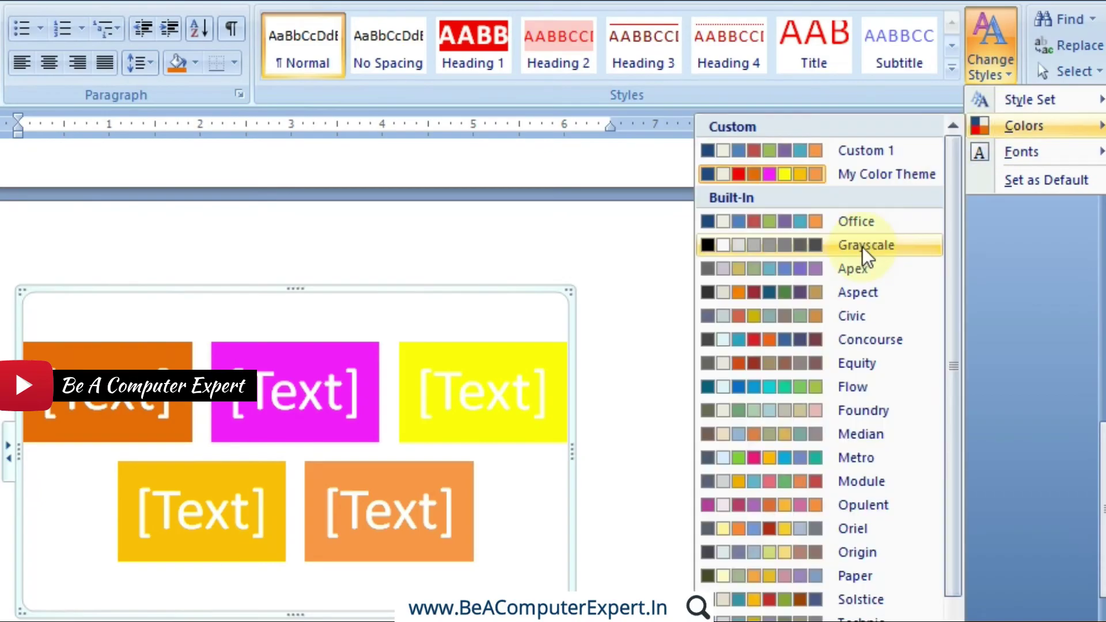
pyautogui.moveTo(1024, 126)
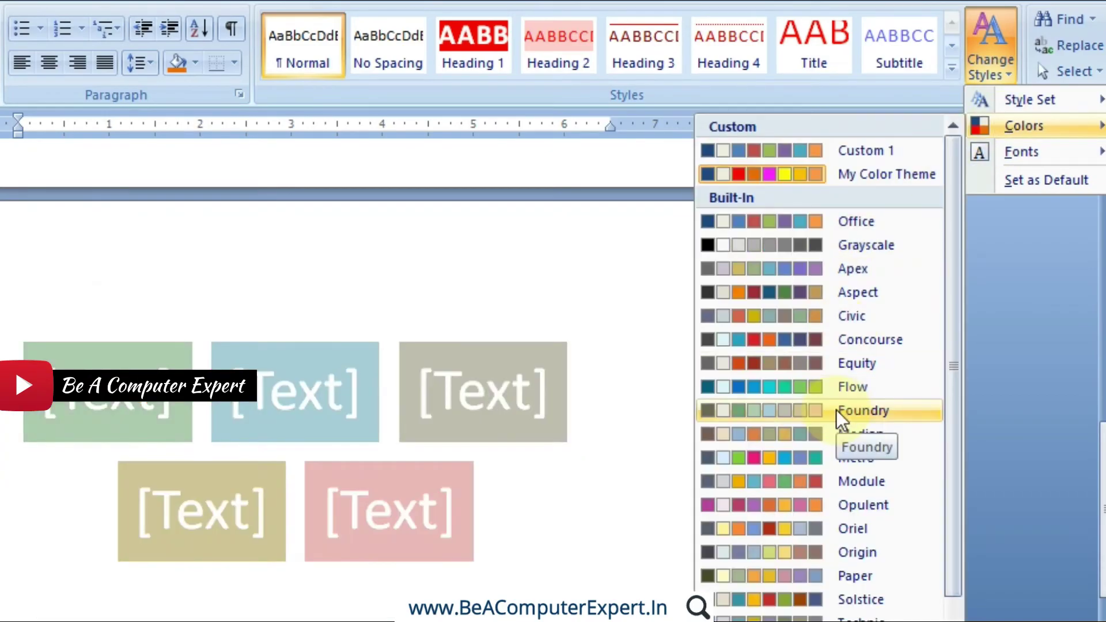
pyautogui.click(829, 364)
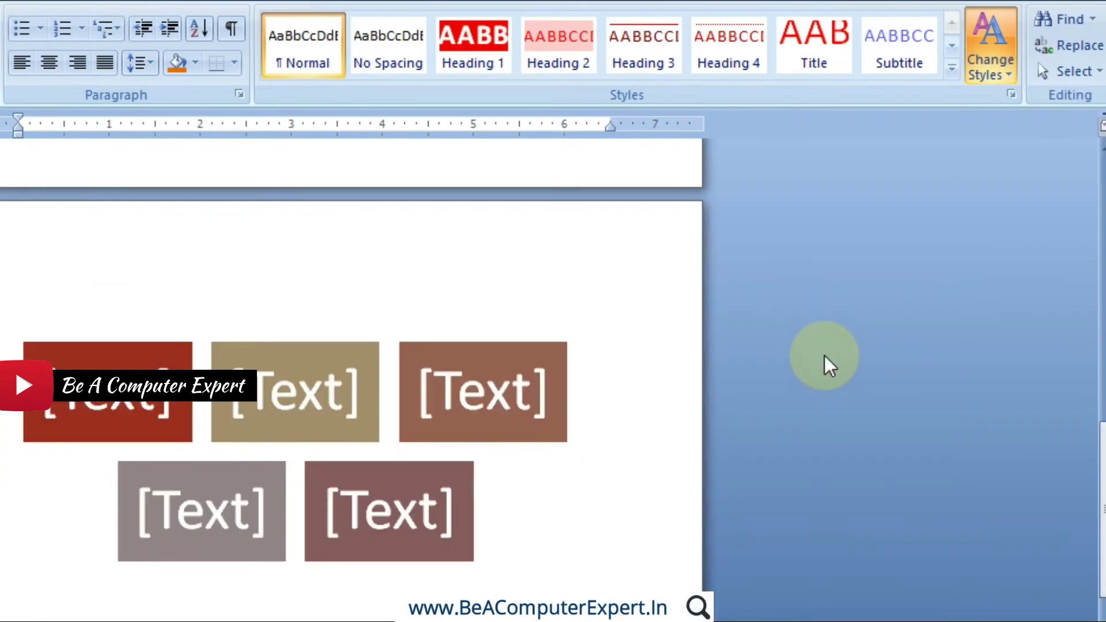
pyautogui.click(987, 72)
pyautogui.moveTo(1022, 124)
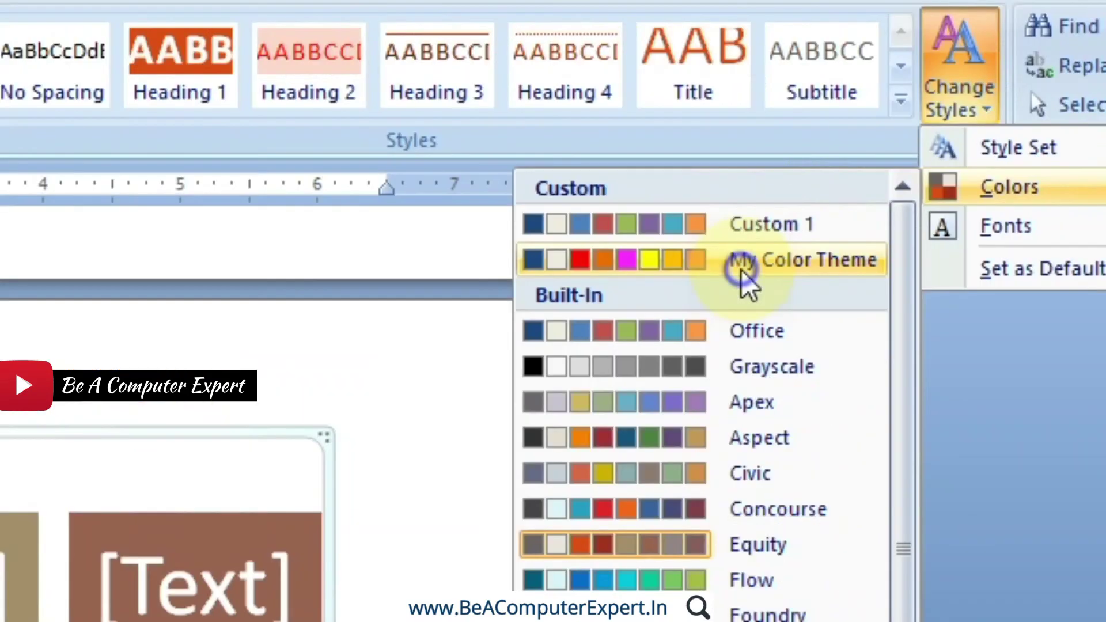
# Open My Color Theme for editing, then cancel without changes
pyautogui.rightClick(851, 183)
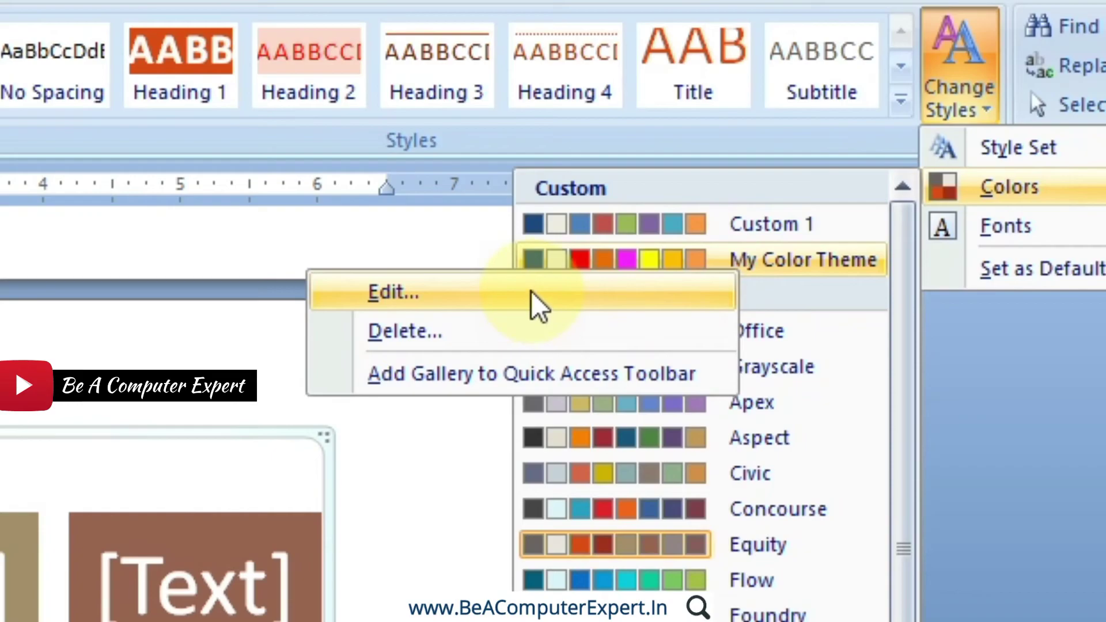
pyautogui.click(532, 293)
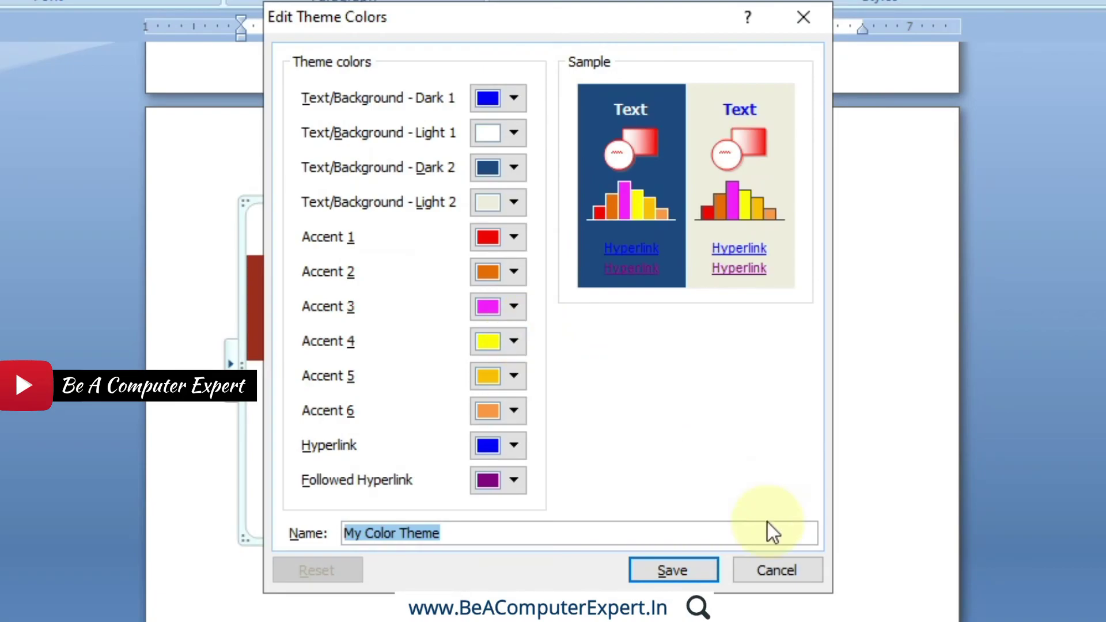
pyautogui.click(766, 568)
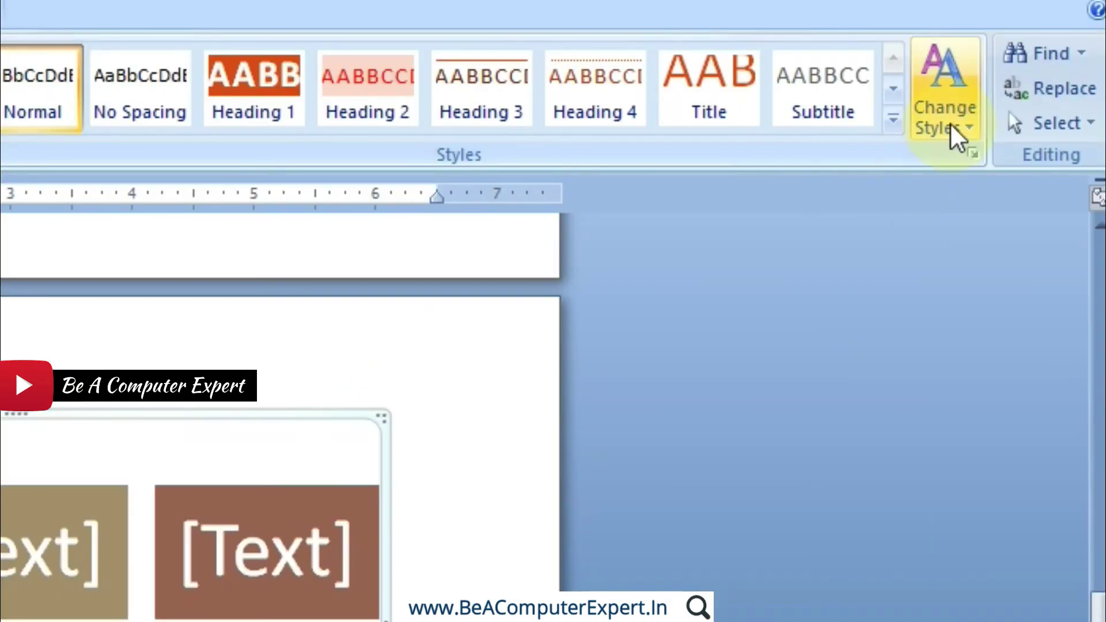
# Add the theme colours gallery to the Quick Access Toolbar, then remove it again
pyautogui.click(951, 128)
pyautogui.moveTo(990, 196)
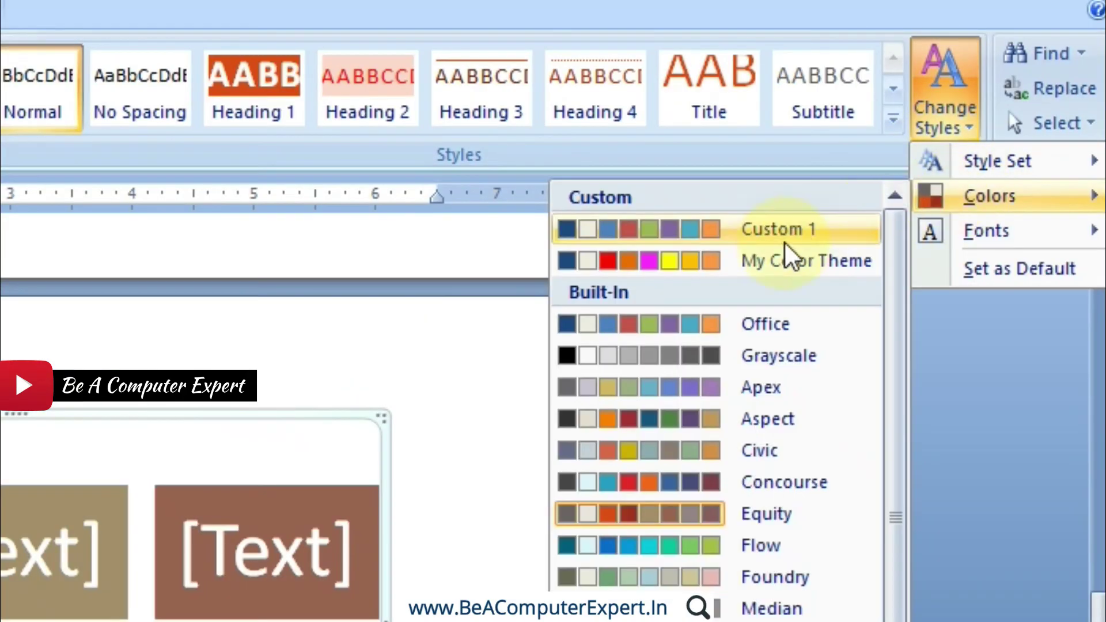
pyautogui.rightClick(763, 277)
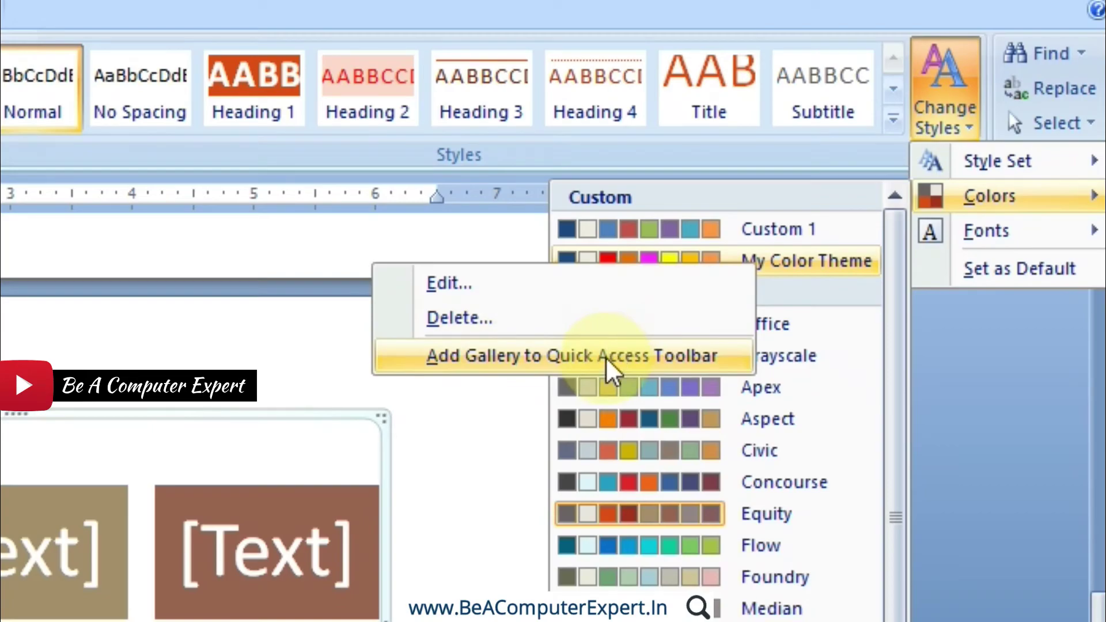
pyautogui.click(611, 371)
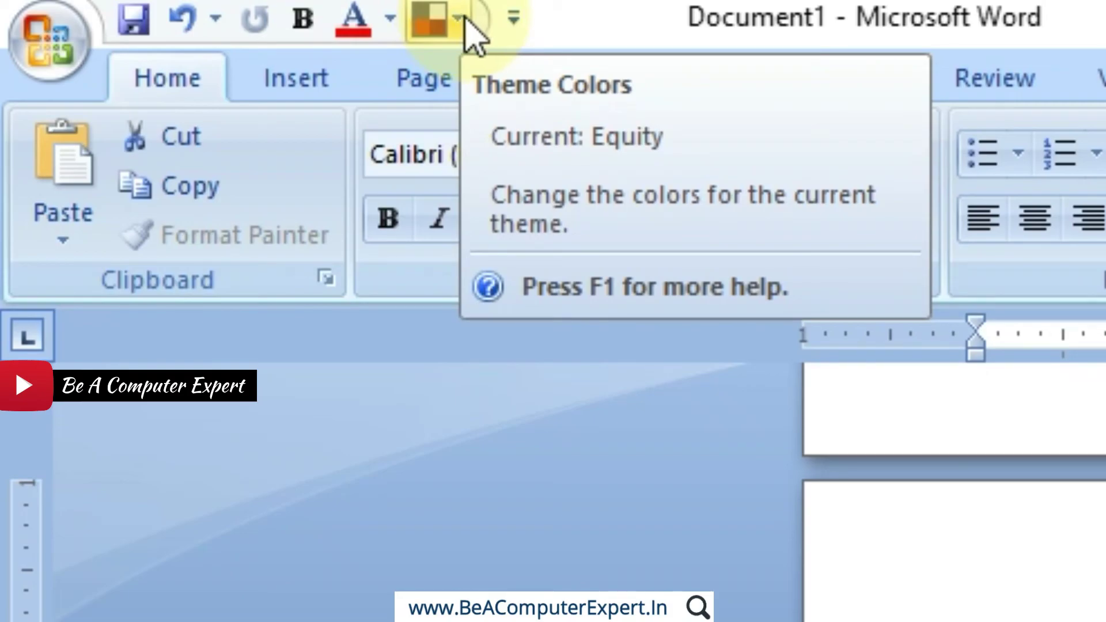
pyautogui.rightClick(465, 17)
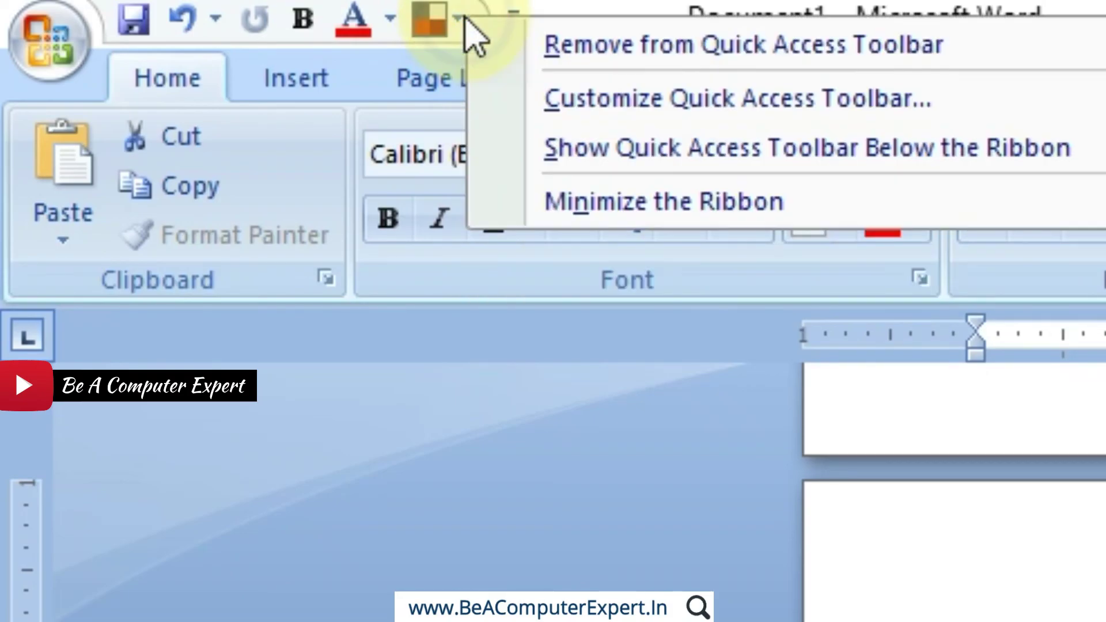
pyautogui.click(619, 68)
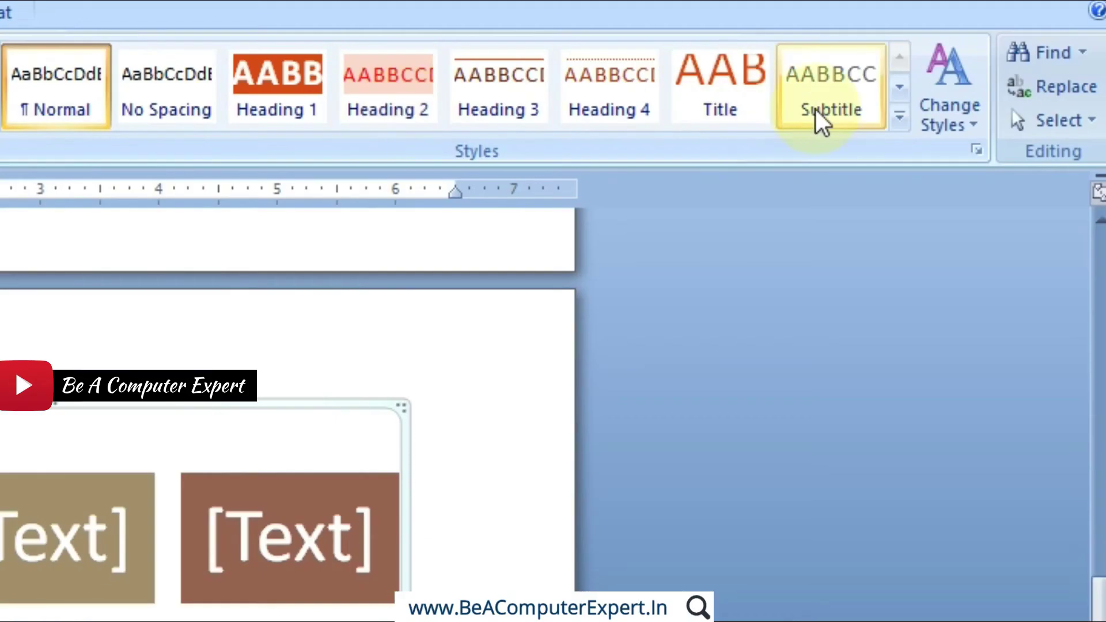
pyautogui.click(957, 124)
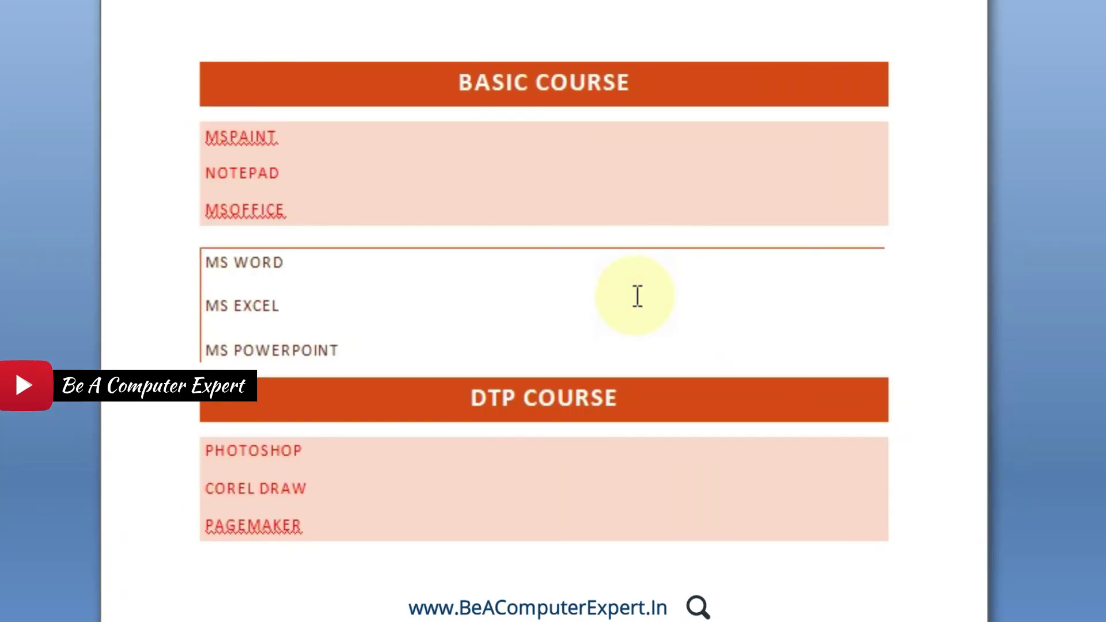
# Show the Change Styles Fonts gallery scrolled to its bottom
pyautogui.click(637, 296)
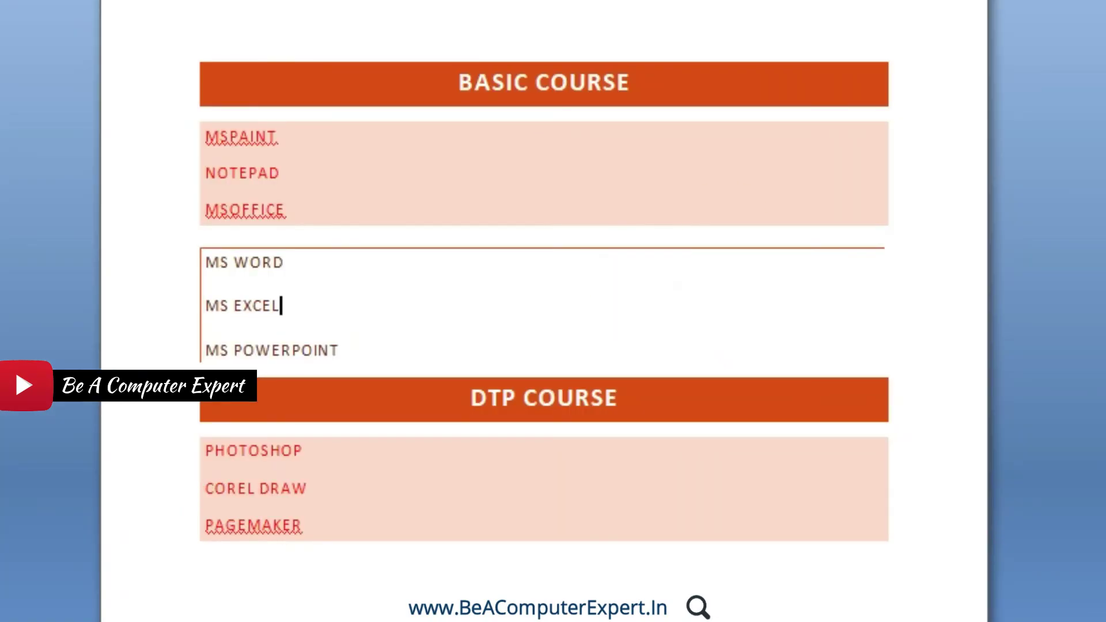
pyautogui.click(949, 127)
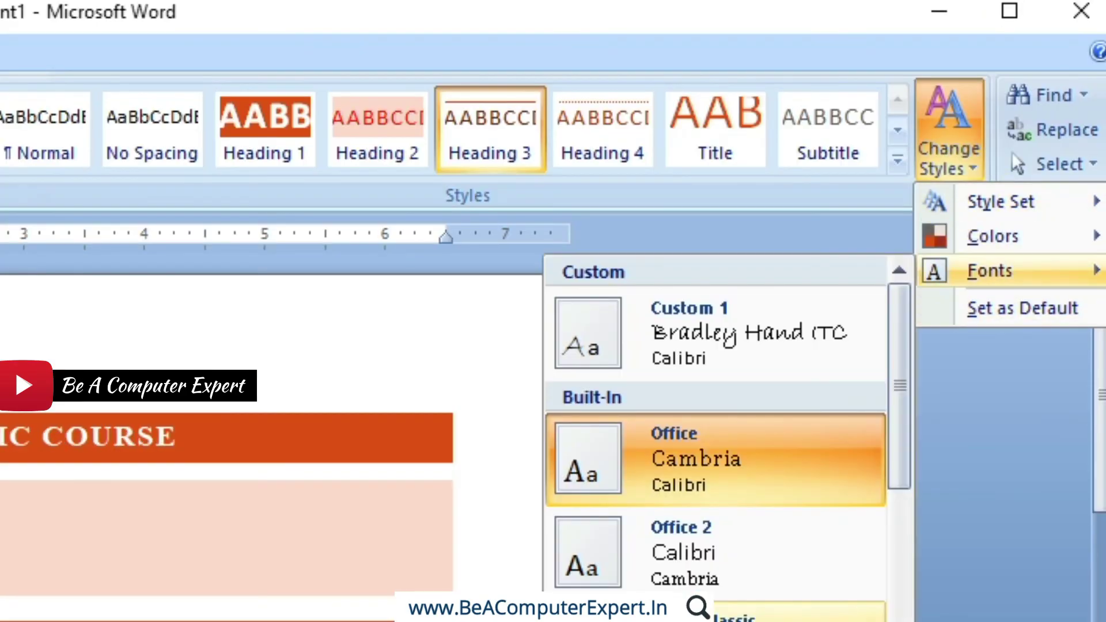
pyautogui.click(897, 458)
pyautogui.moveTo(897, 460); pyautogui.dragTo(900, 605)
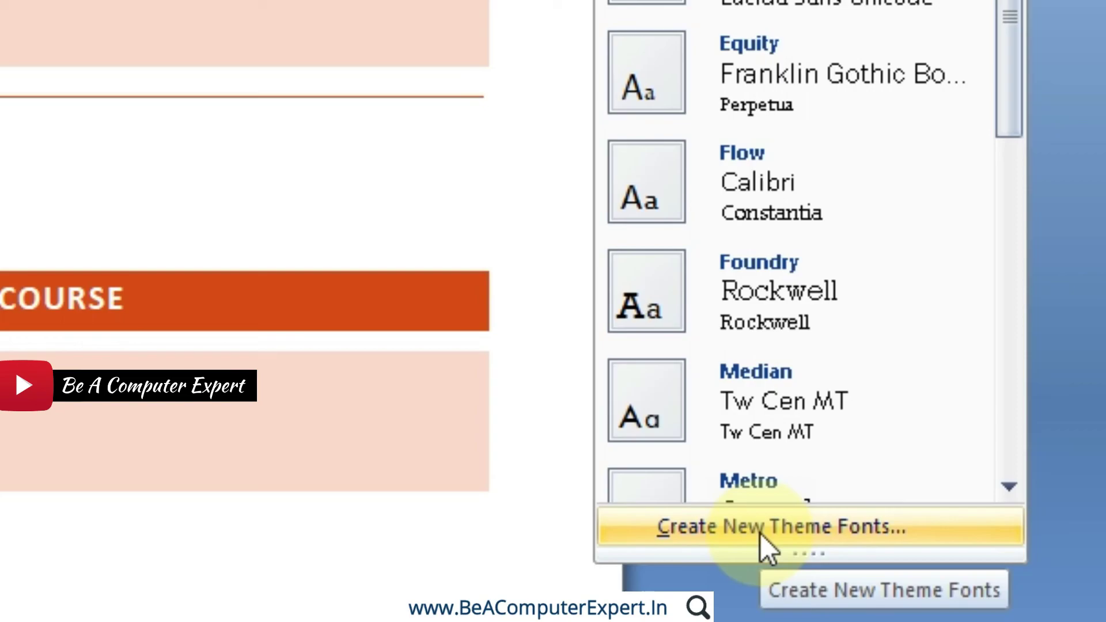
# Start new theme fonts with Brush Script Std headings and Calibri Light body text
pyautogui.click(760, 534)
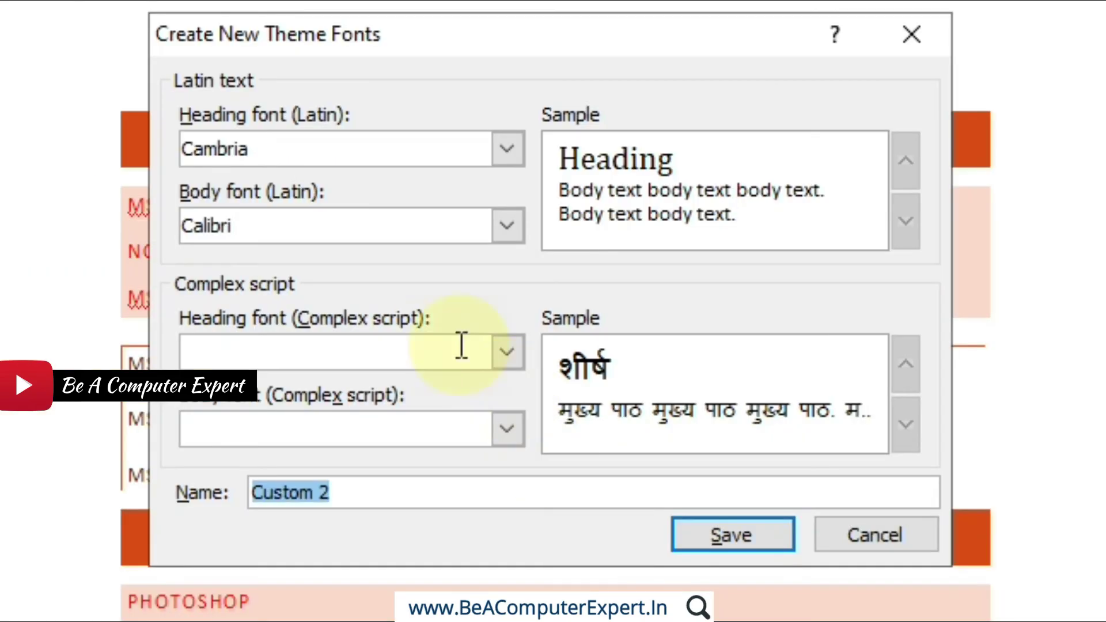
pyautogui.click(501, 145)
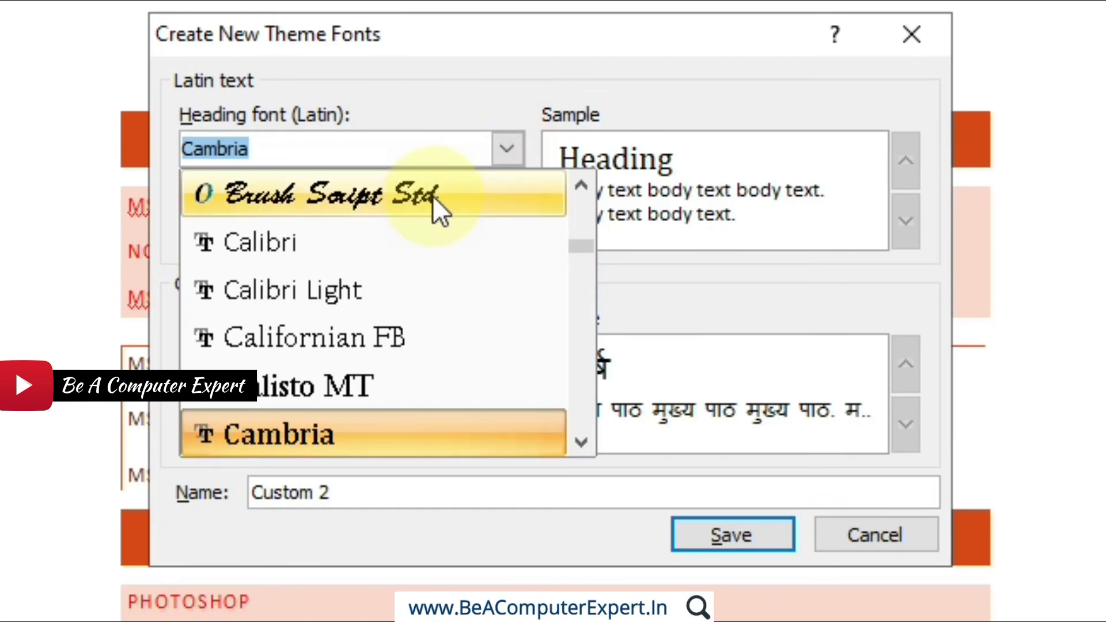
pyautogui.click(433, 197)
pyautogui.click(500, 226)
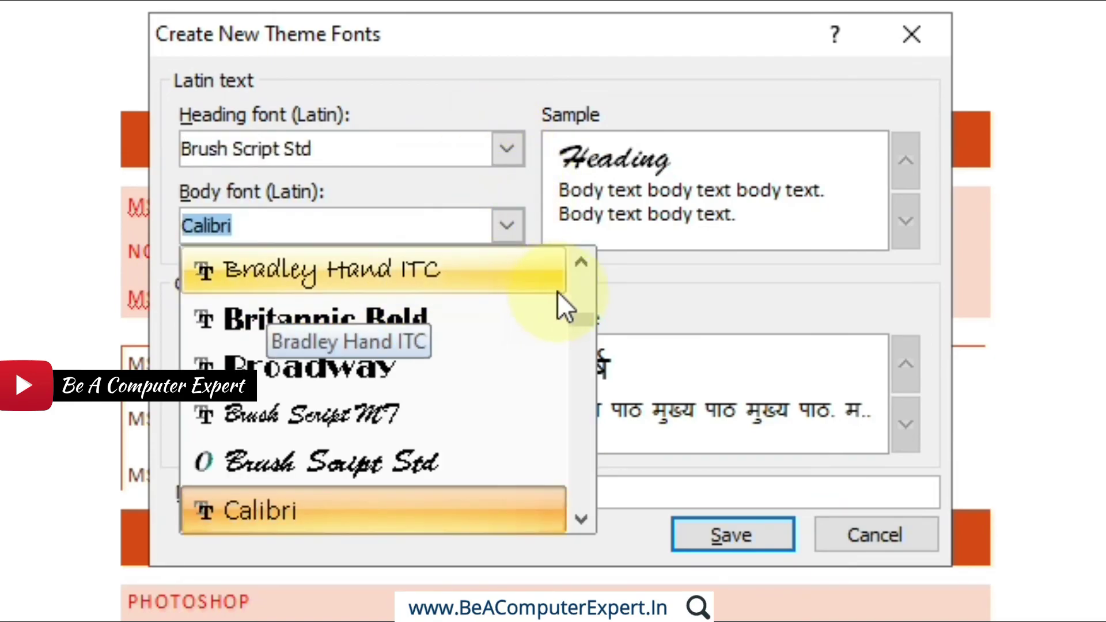
pyautogui.click(582, 520)
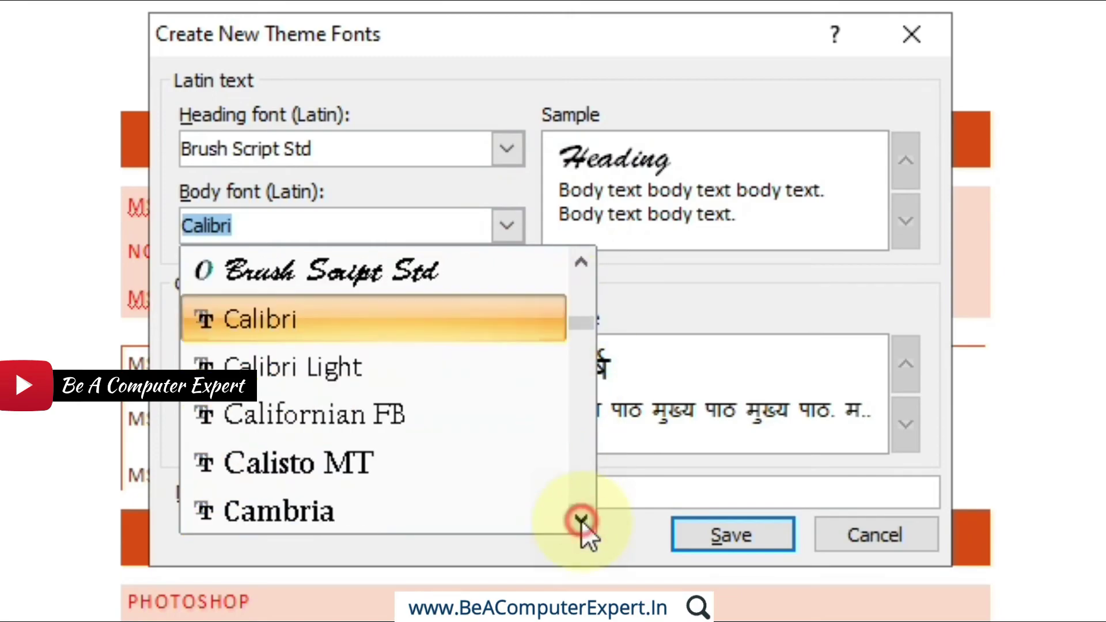
pyautogui.click(323, 319)
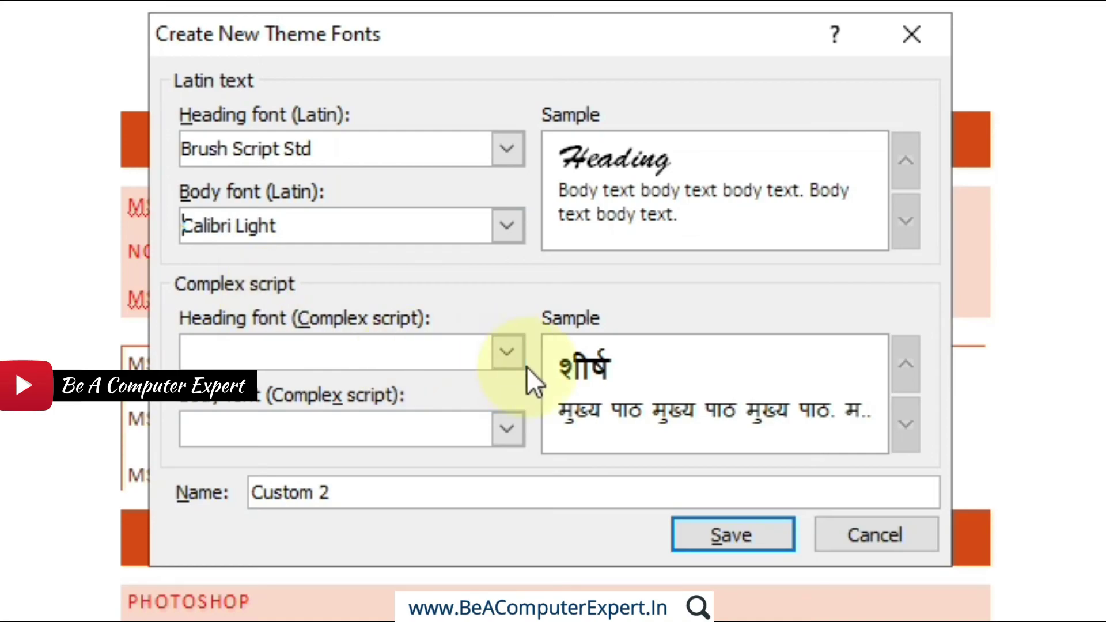
# Set complex-script headings to Adobe Hebrew, name the set 'My Font Theme' and save it
pyautogui.click(502, 354)
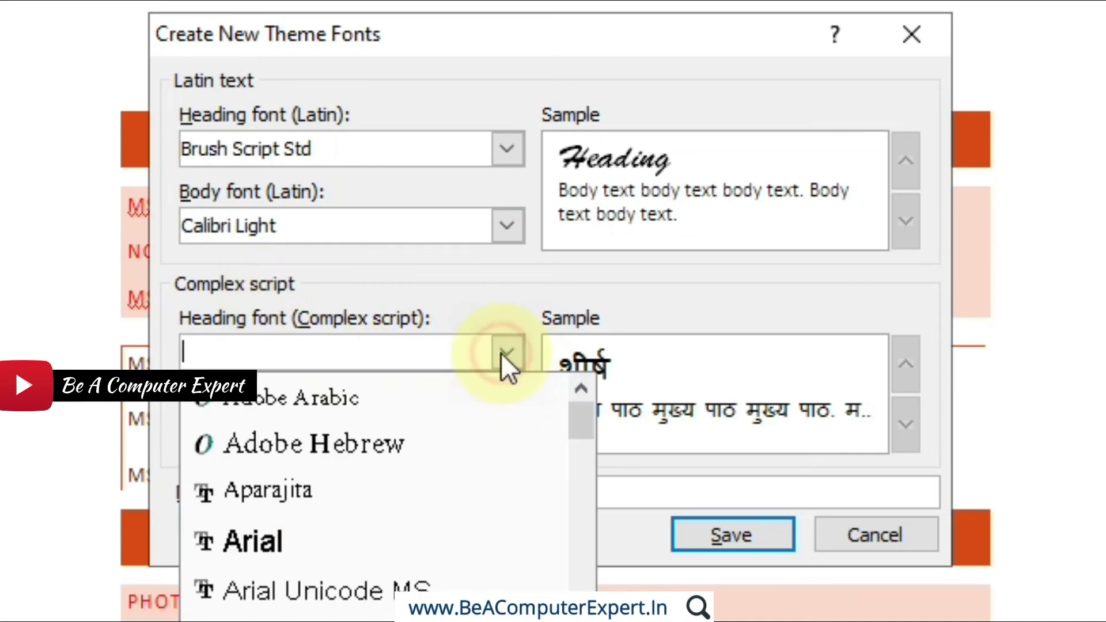
pyautogui.click(344, 444)
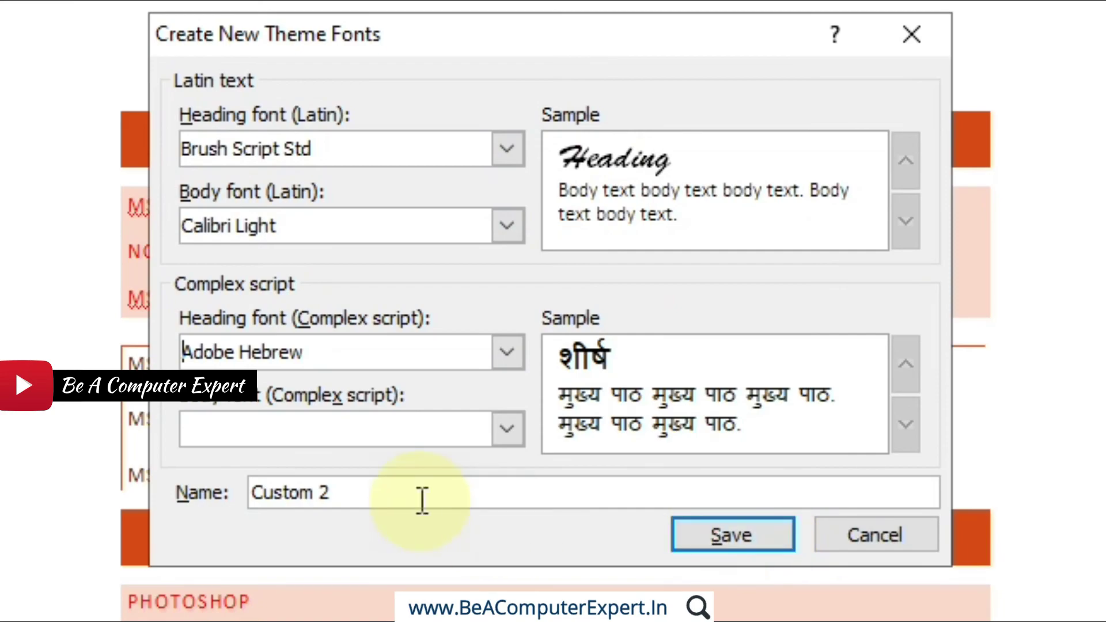
pyautogui.moveTo(419, 500); pyautogui.dragTo(181, 499)
pyautogui.write('My ')
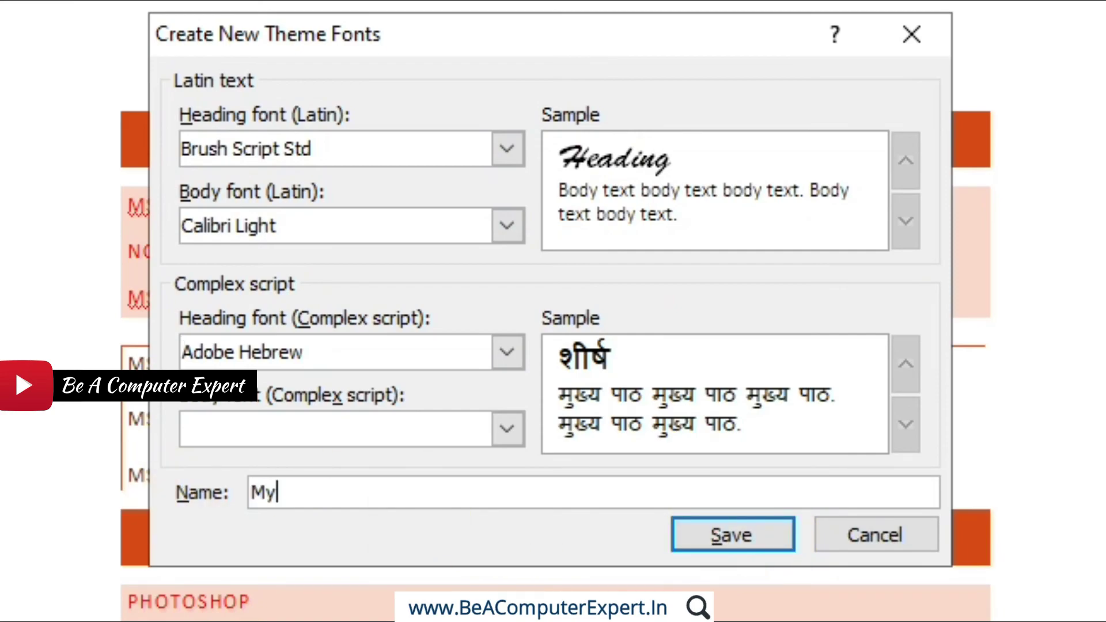
pyautogui.write('Font ')
pyautogui.write('Theme')
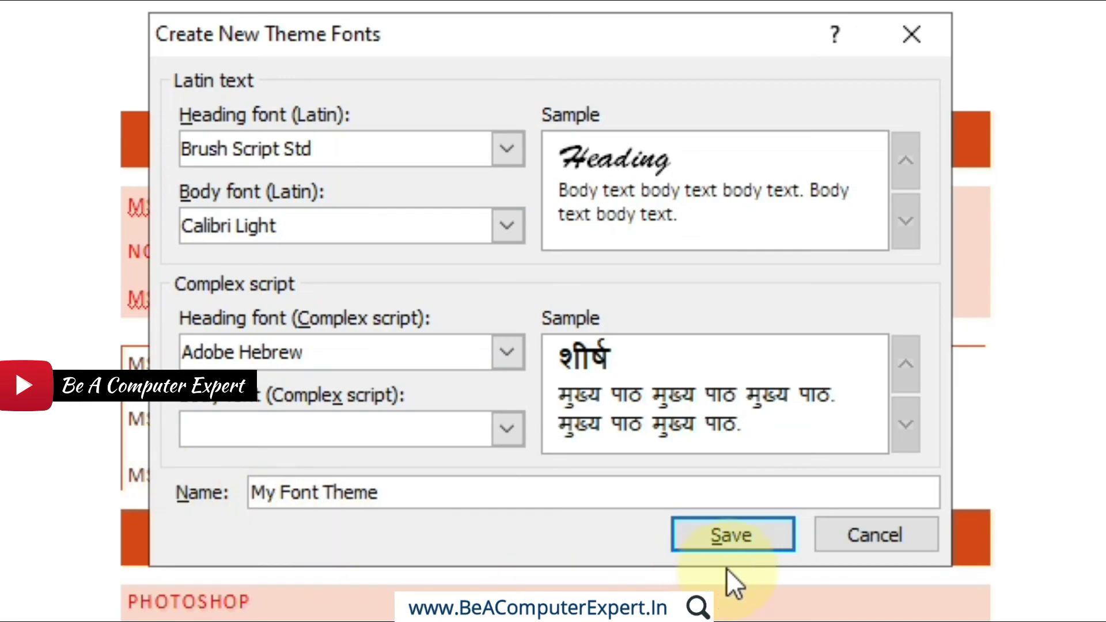
pyautogui.click(732, 536)
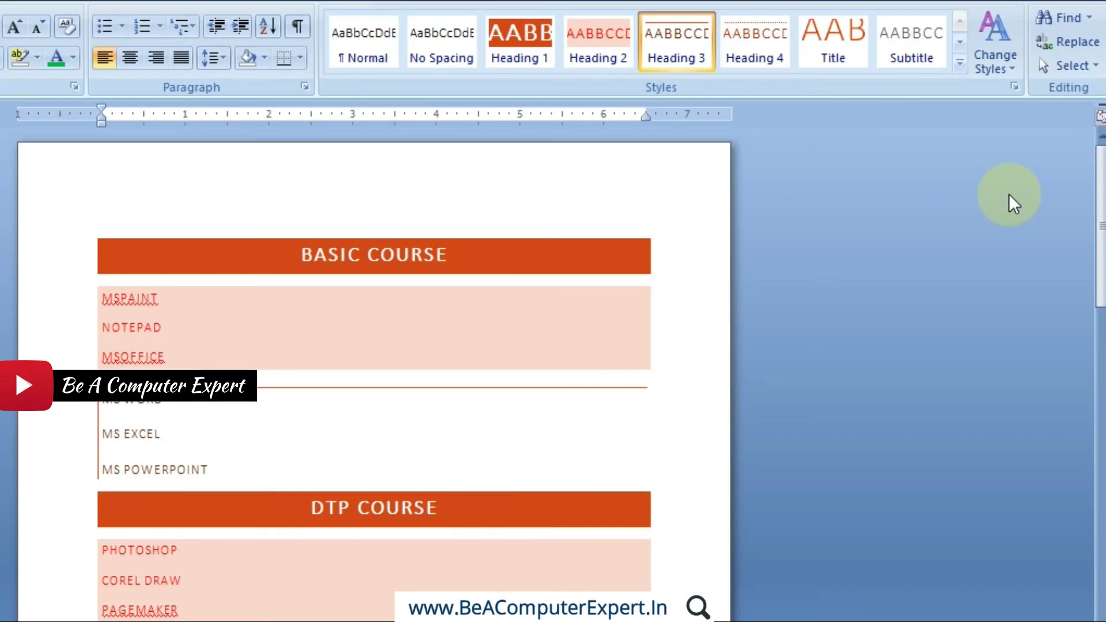
# Apply the Civic theme fonts to the document
pyautogui.click(994, 68)
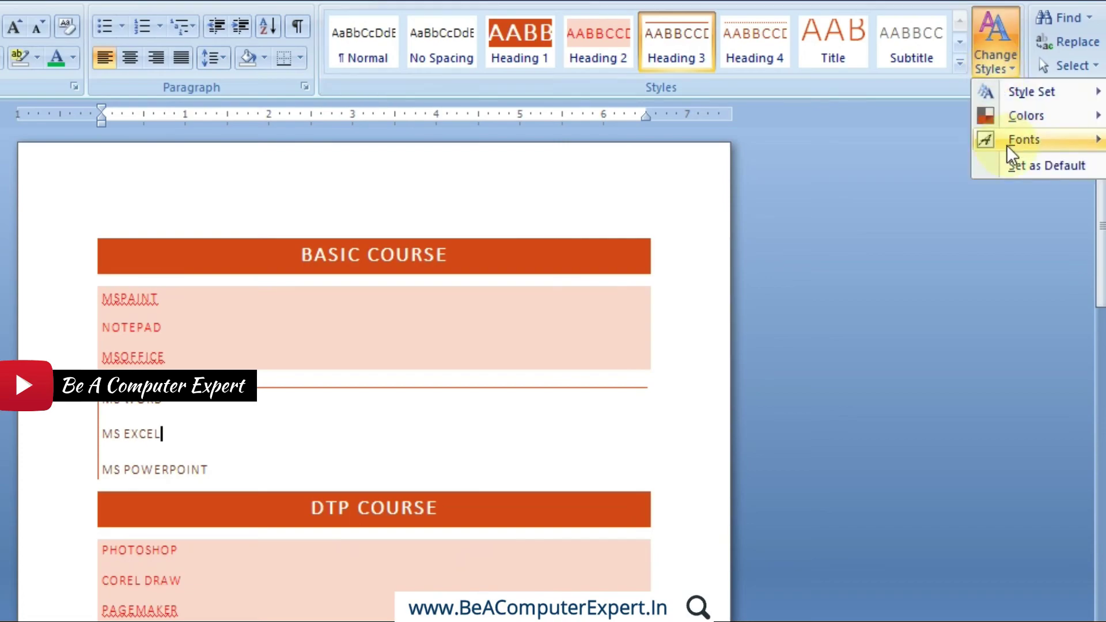
pyautogui.moveTo(1025, 139)
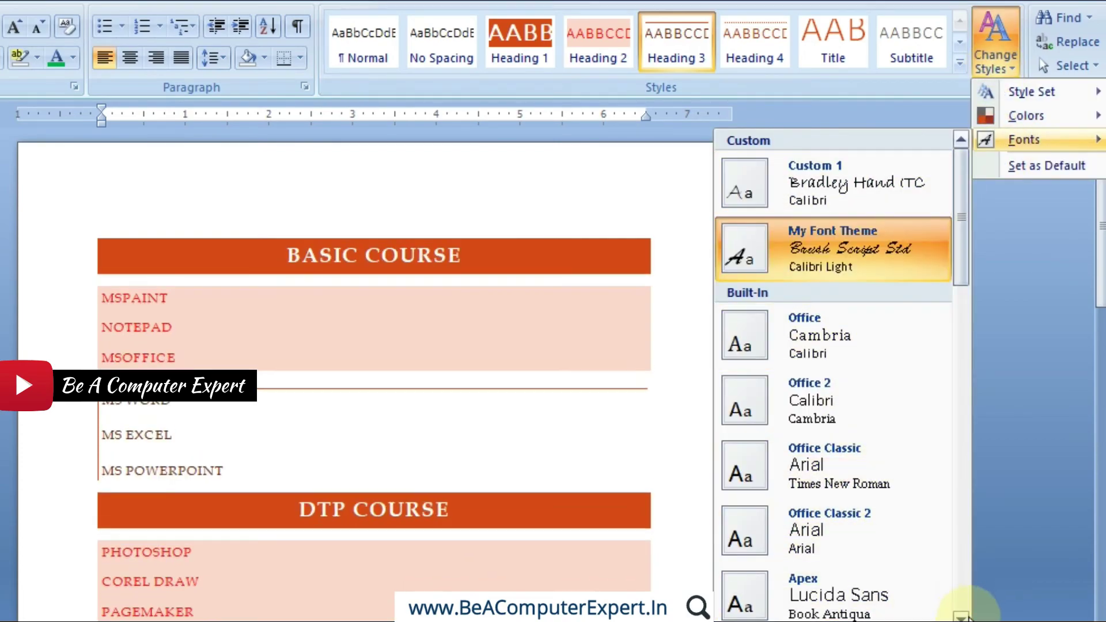
pyautogui.click(961, 617)
pyautogui.click(961, 617)
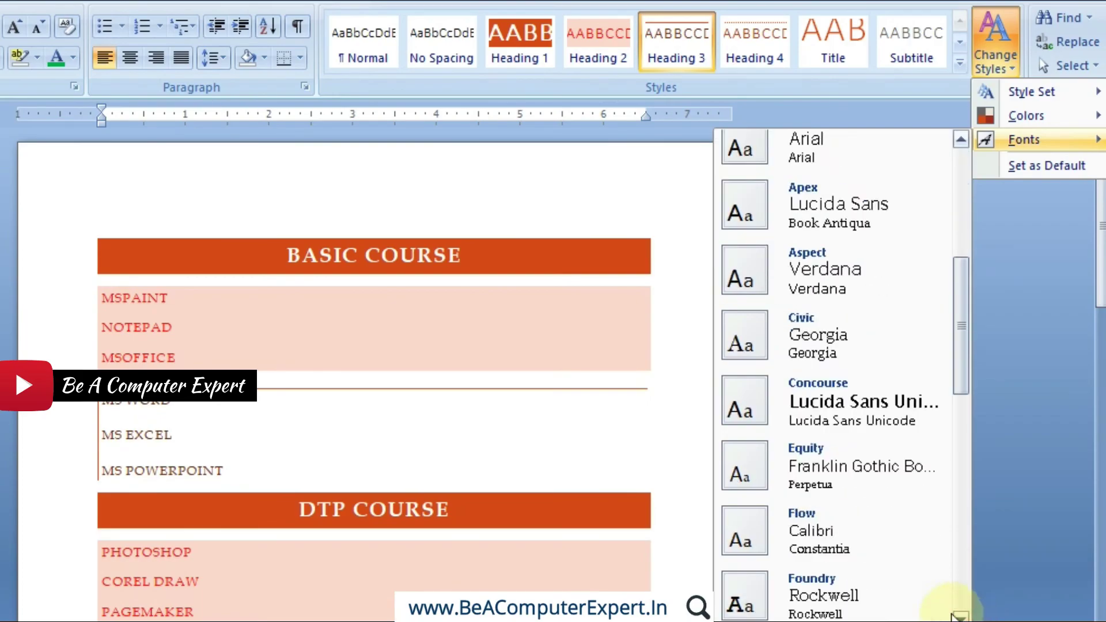
pyautogui.click(852, 356)
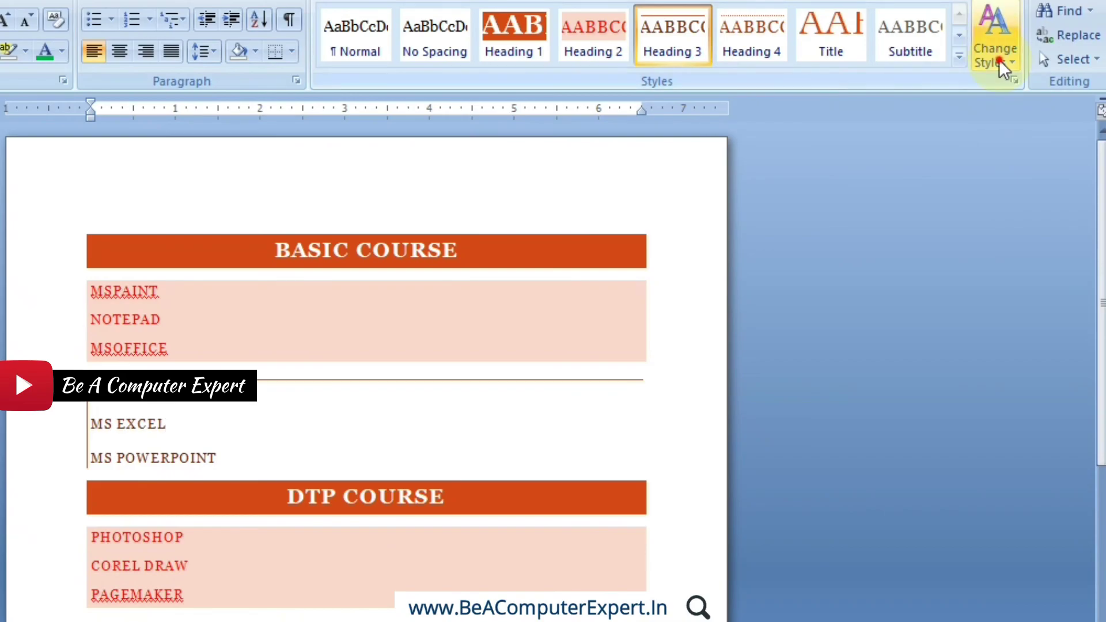
# Apply My Font Theme to the document and open it in Edit Theme Fonts
pyautogui.click(999, 60)
pyautogui.moveTo(1024, 134)
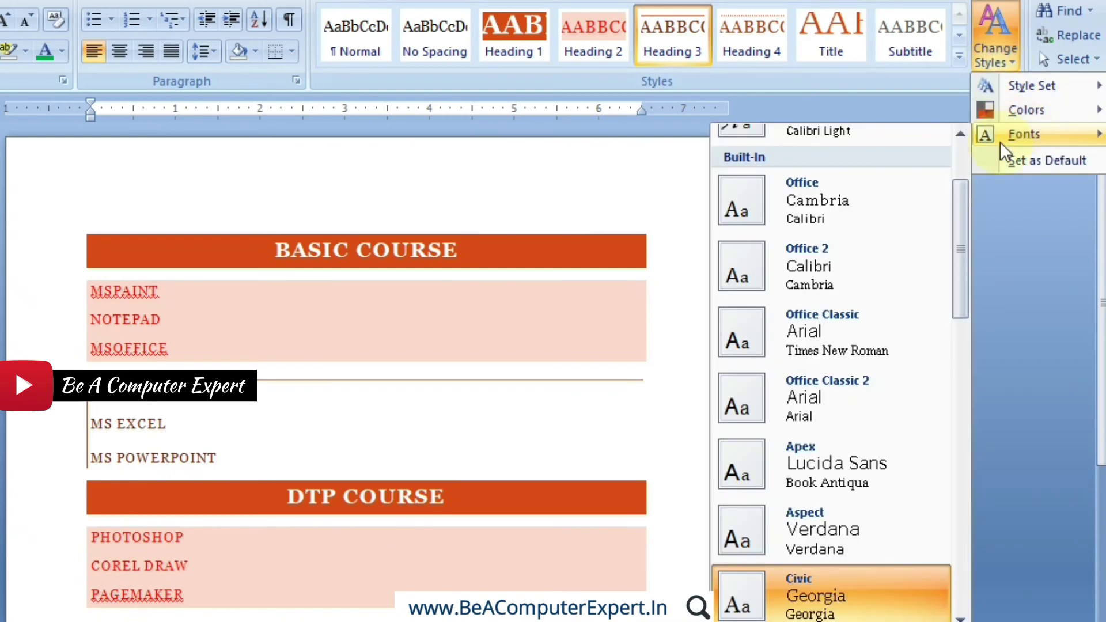
pyautogui.moveTo(964, 218); pyautogui.dragTo(963, 177)
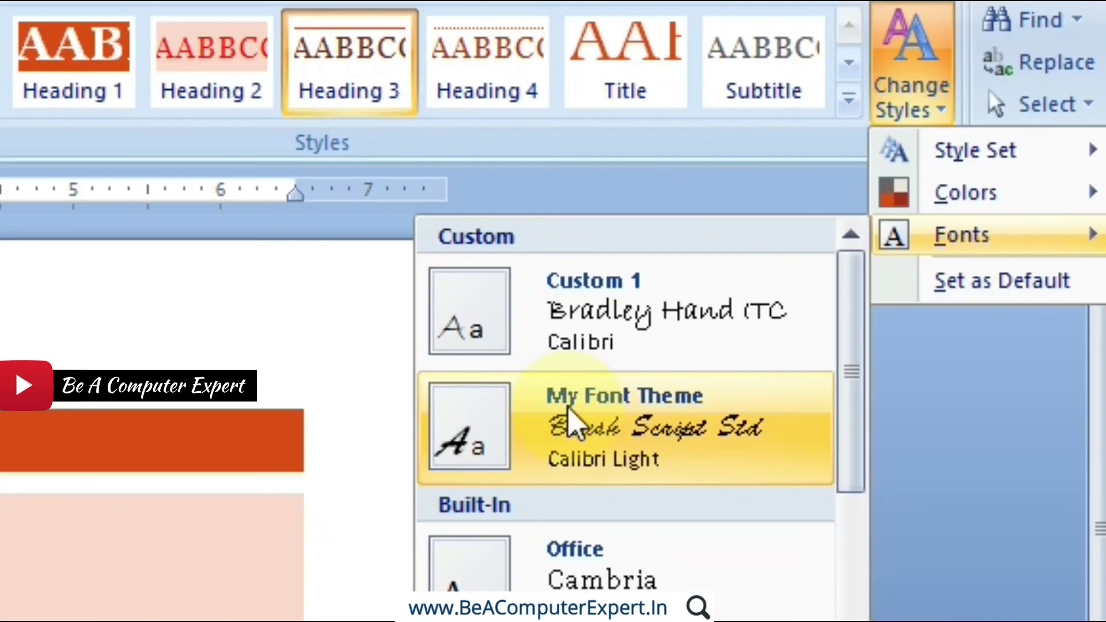
pyautogui.click(656, 456)
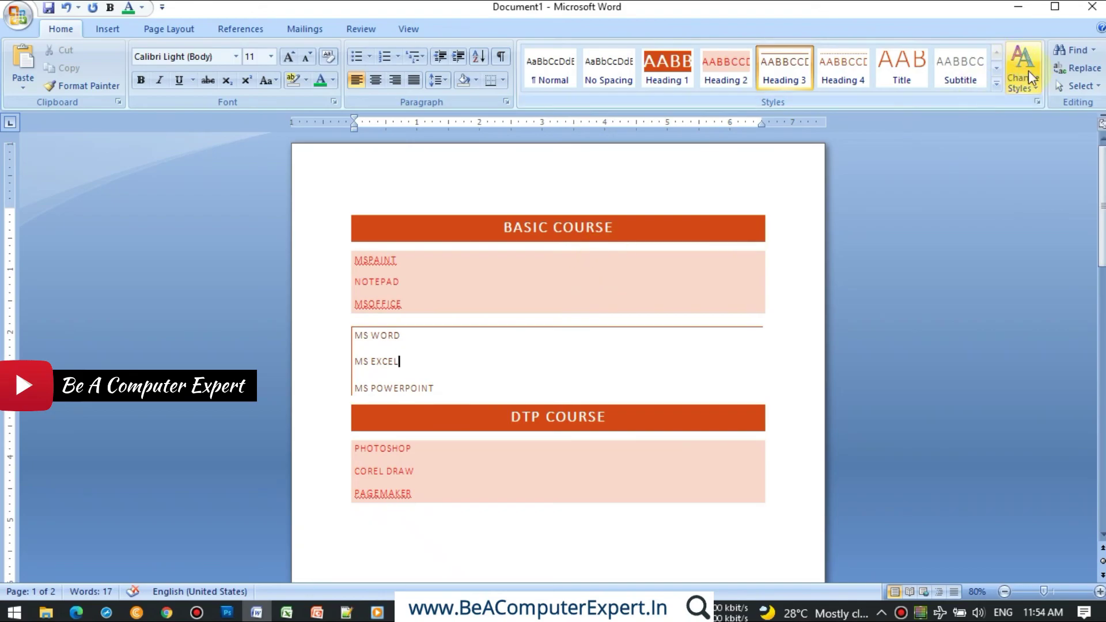
pyautogui.click(1030, 84)
pyautogui.moveTo(984, 213)
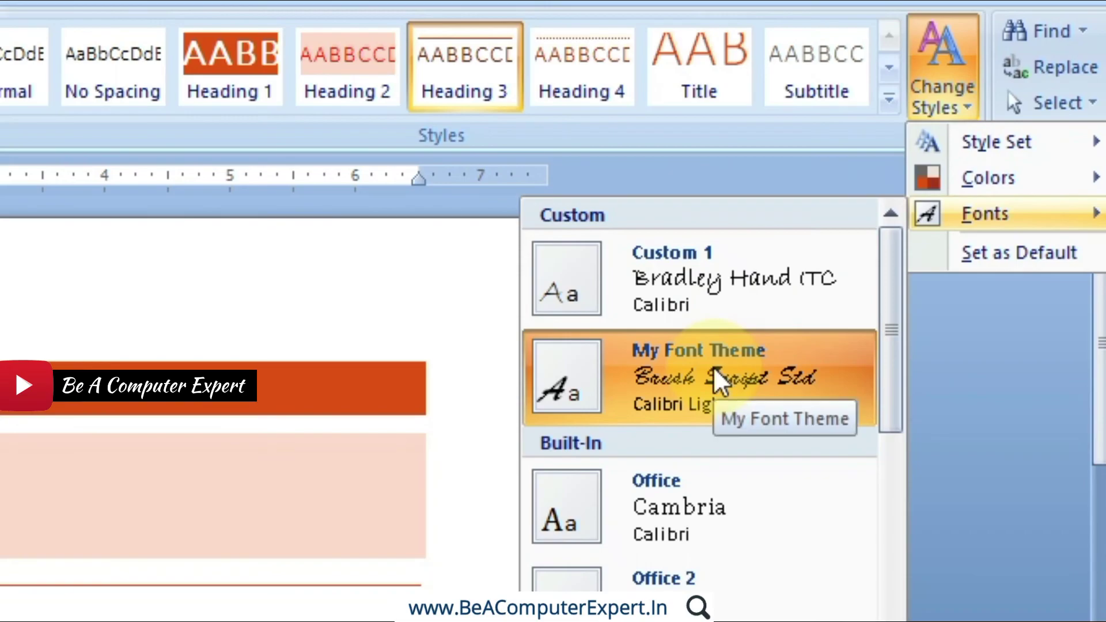
pyautogui.rightClick(711, 365)
pyautogui.click(784, 382)
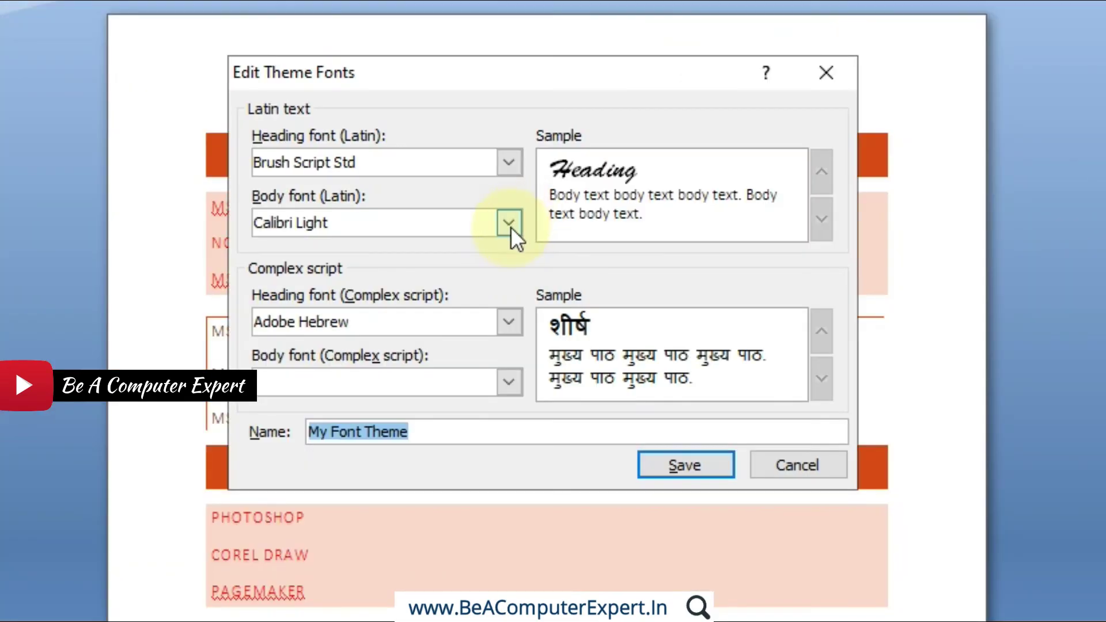
# Switch My Font Theme's Latin body font to Brush Script Std and save
pyautogui.click(508, 228)
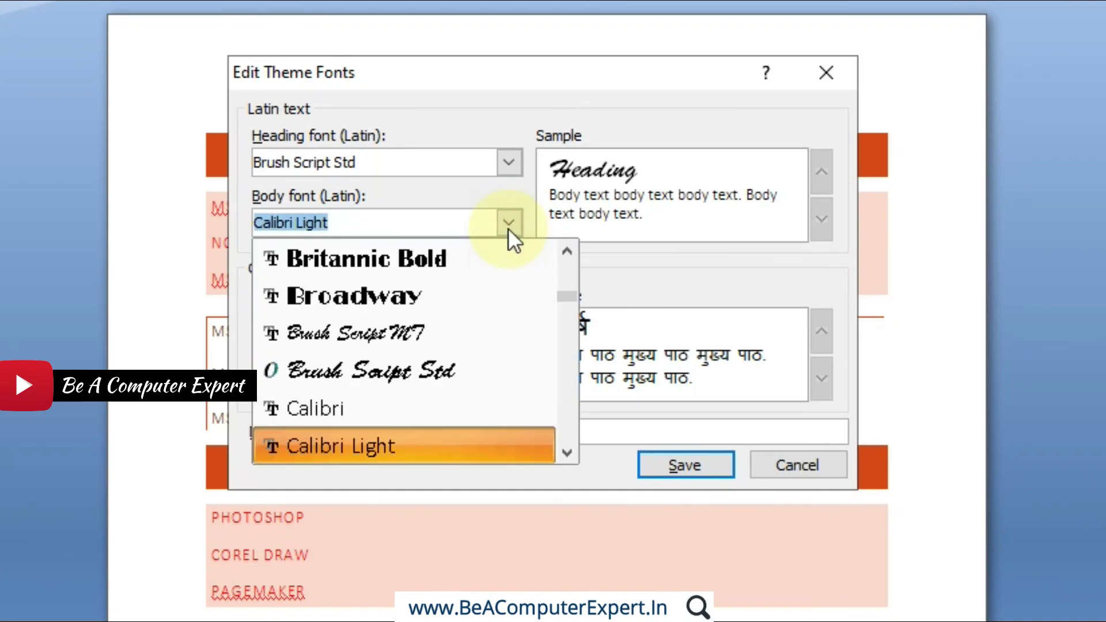
pyautogui.click(418, 364)
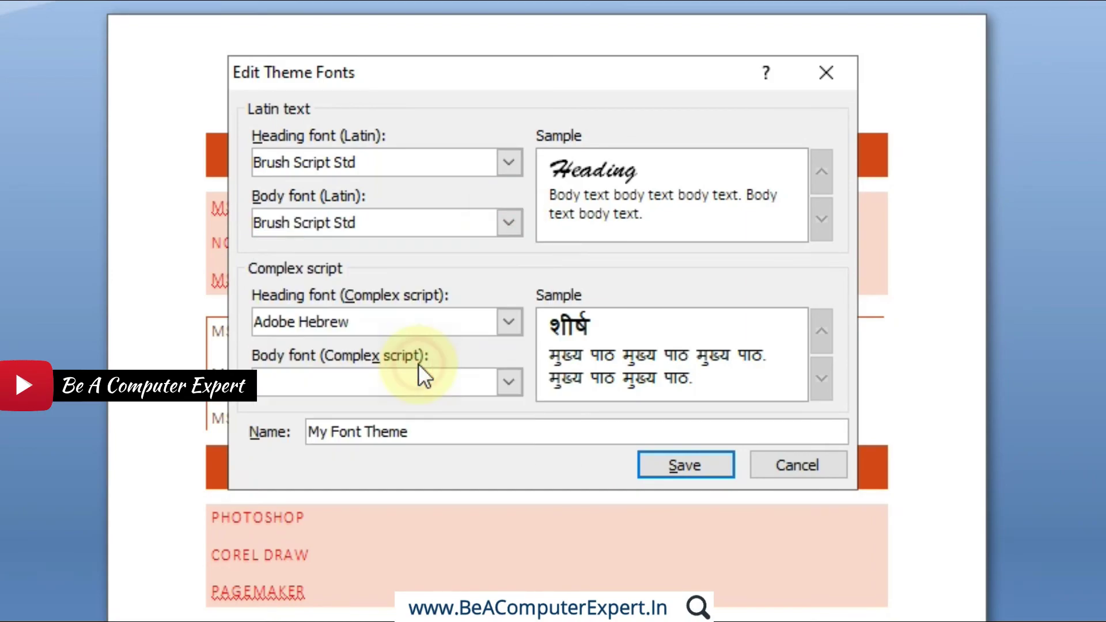
pyautogui.click(699, 465)
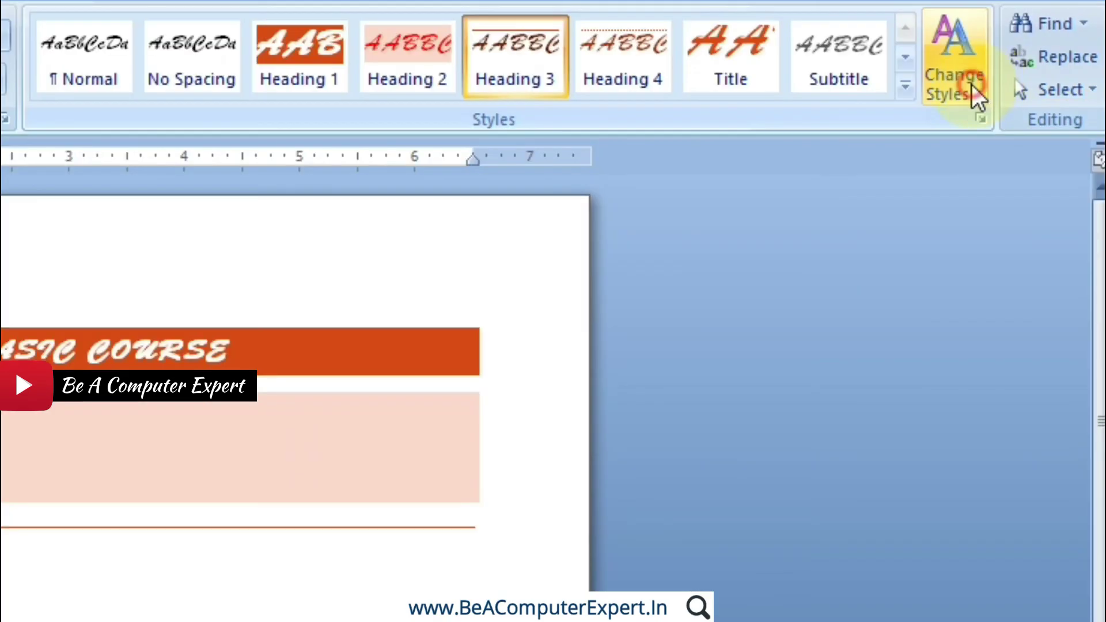
# Delete the My Font Theme font set from the Fonts gallery, confirming with Yes
pyautogui.click(974, 90)
pyautogui.moveTo(994, 192)
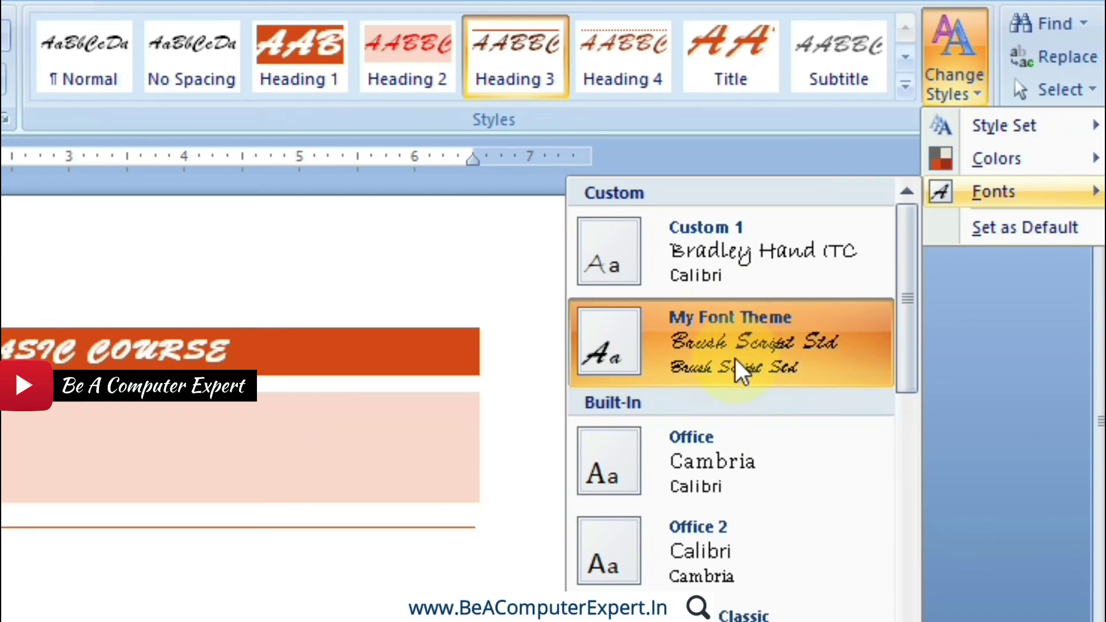
pyautogui.rightClick(727, 344)
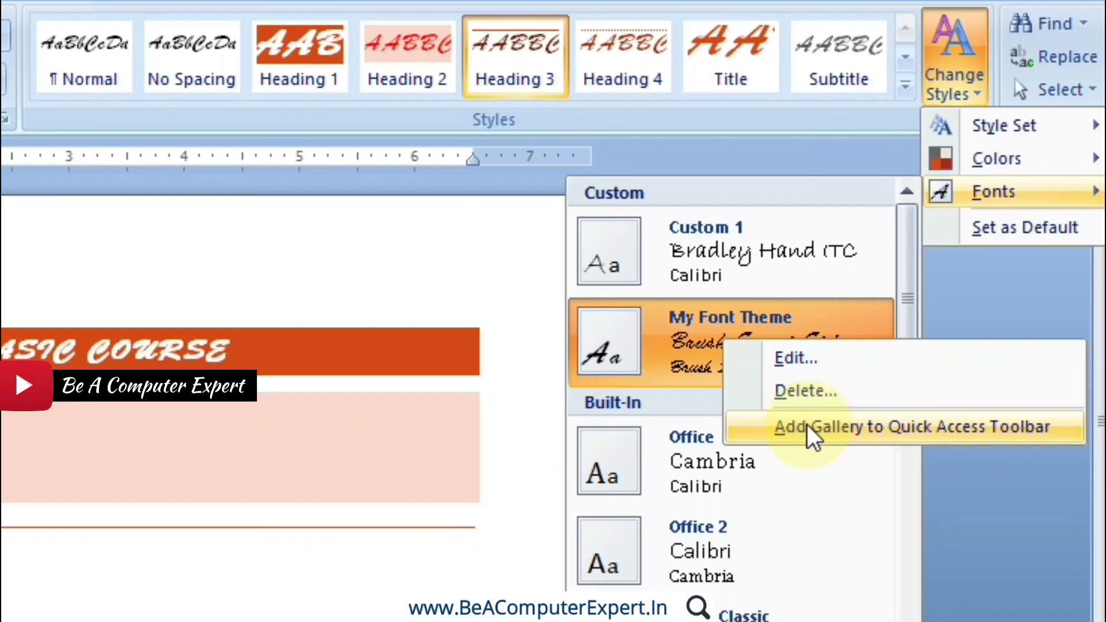
pyautogui.click(813, 432)
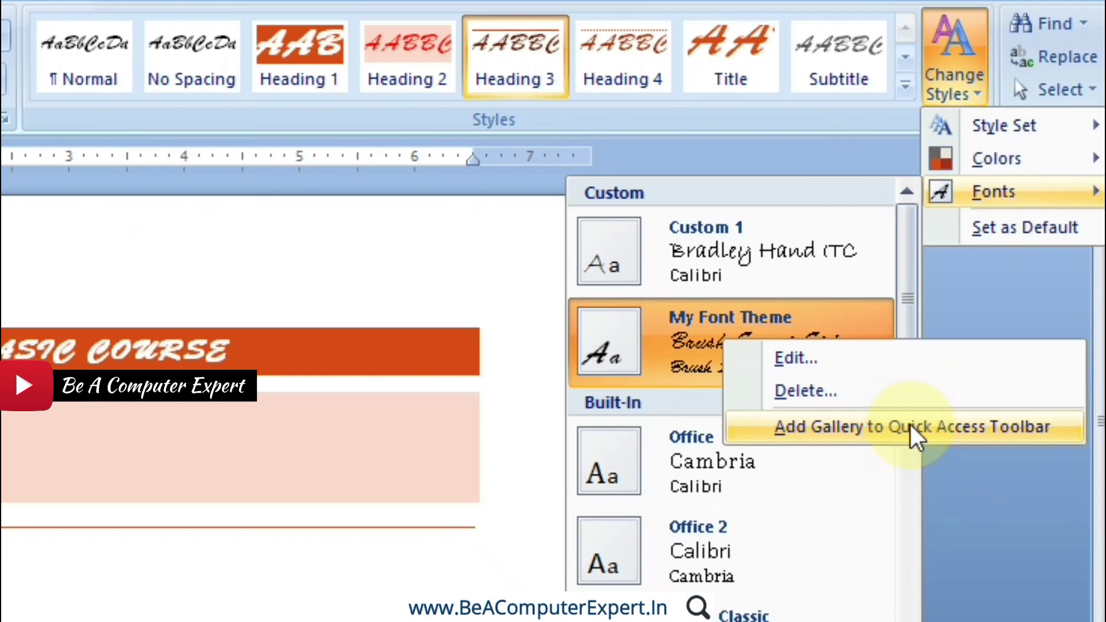
pyautogui.click(817, 385)
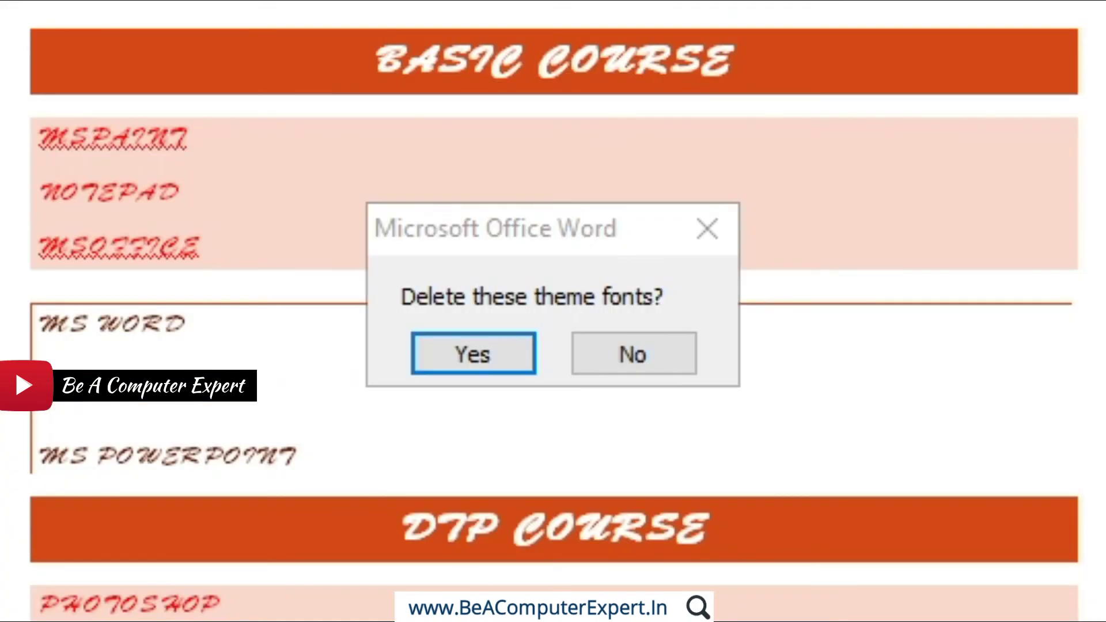
pyautogui.click(482, 358)
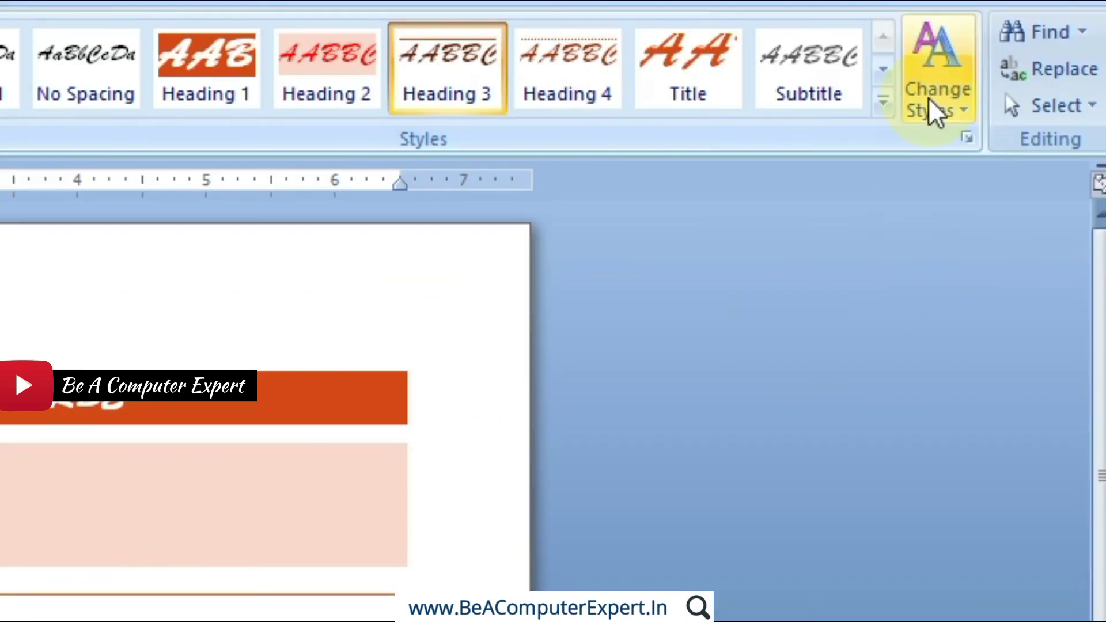
# Use Set as Default so new documents get the current style set and theme
pyautogui.click(929, 102)
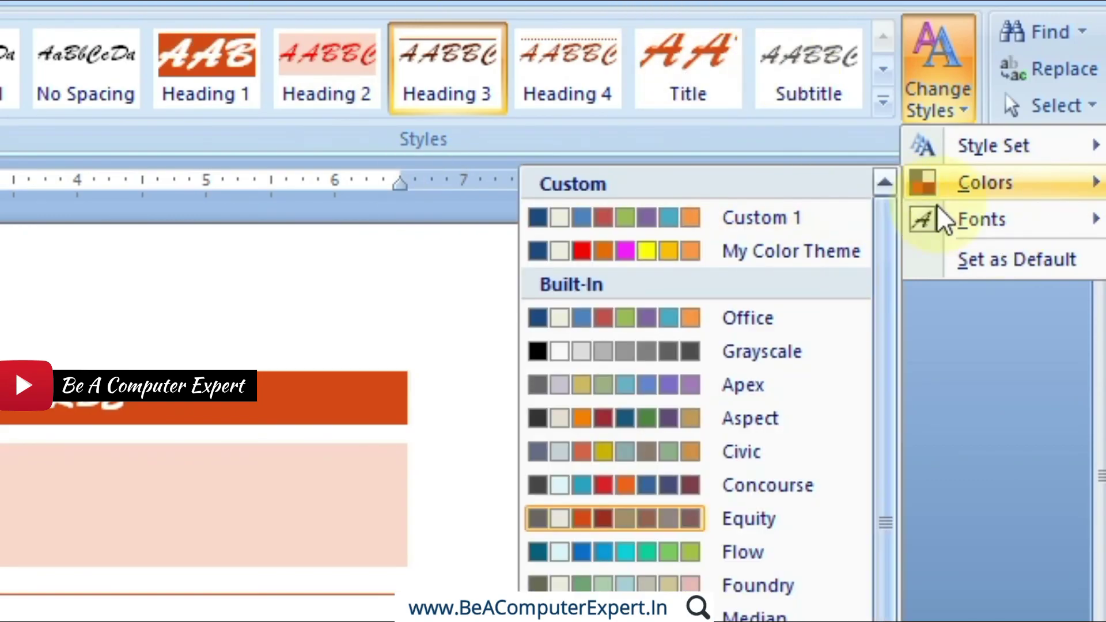
pyautogui.press('Escape')
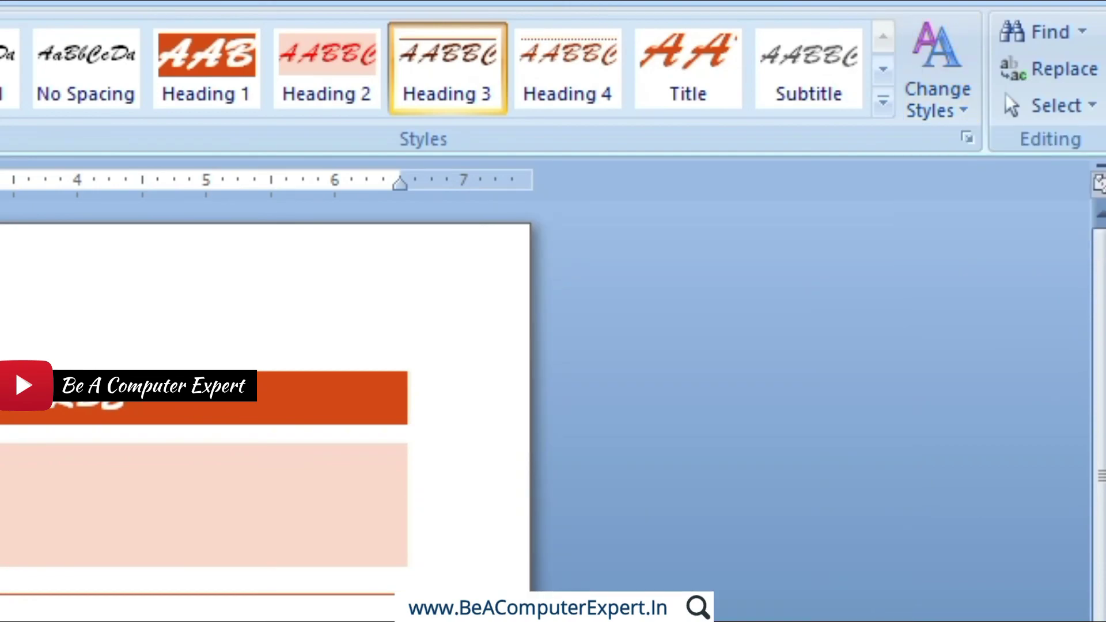
pyautogui.click(956, 115)
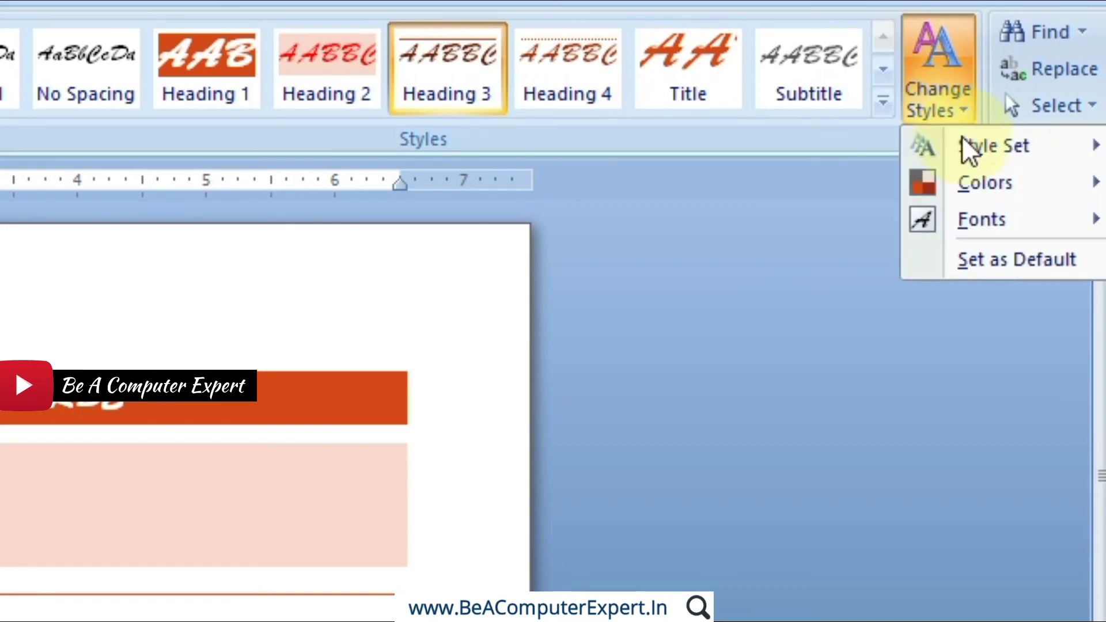
pyautogui.click(1001, 262)
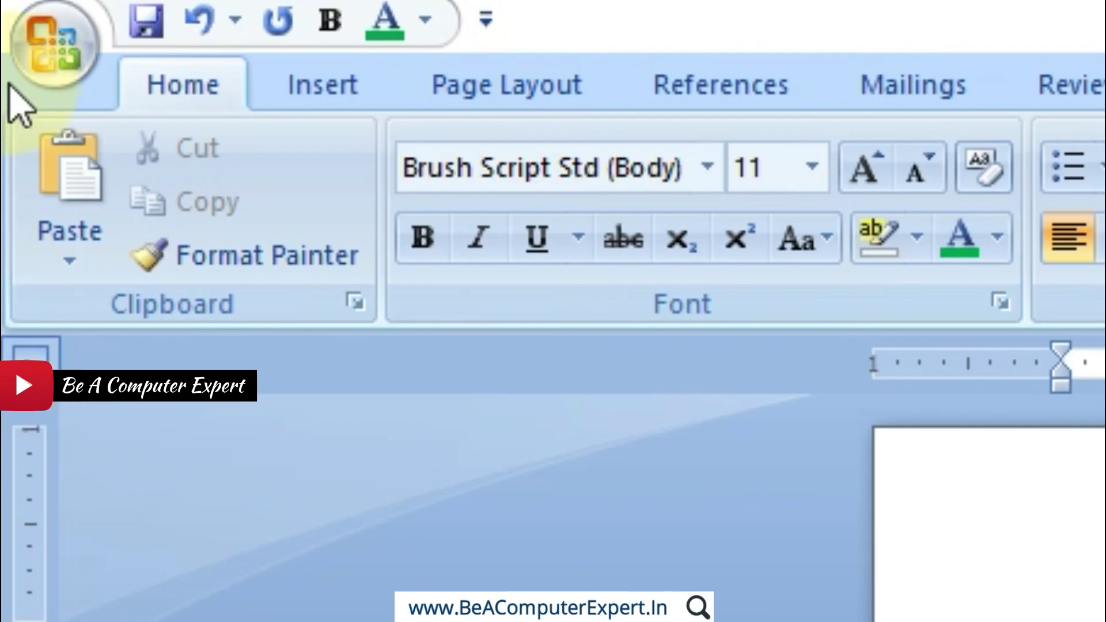
# Create a new blank document, Document2, which shows Brush Script Std body text and the custom quick styles
pyautogui.click(20, 78)
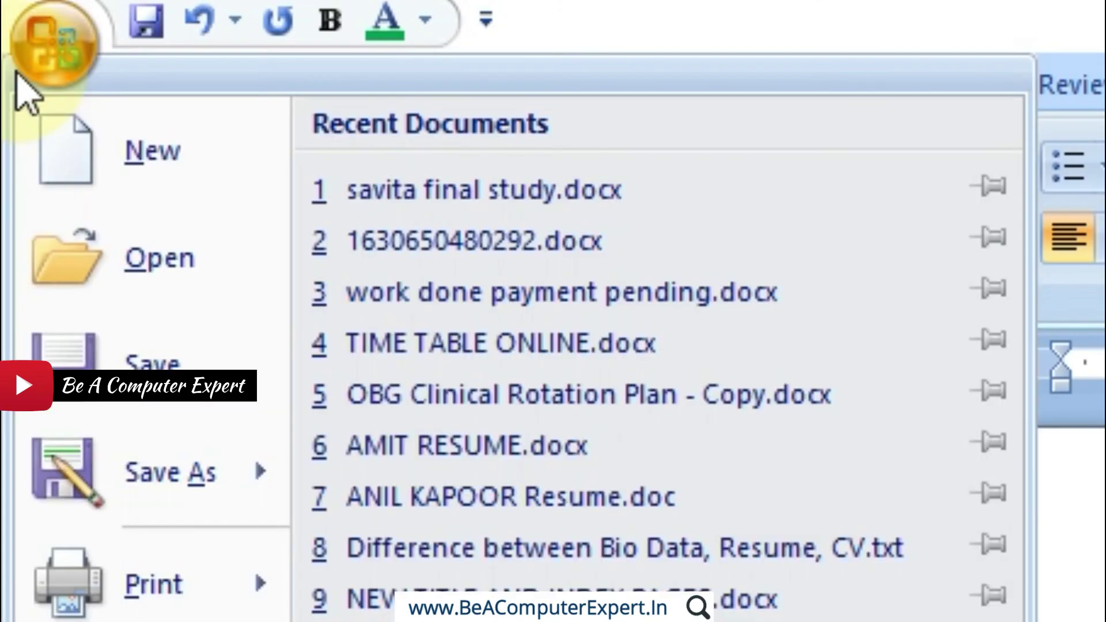
pyautogui.click(80, 143)
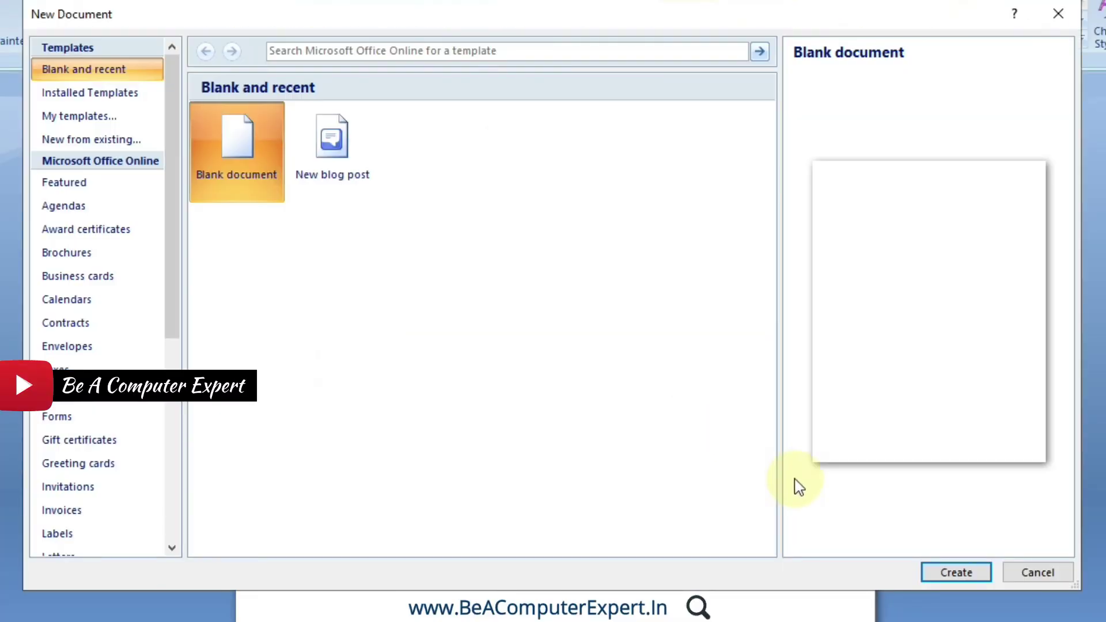
pyautogui.click(961, 574)
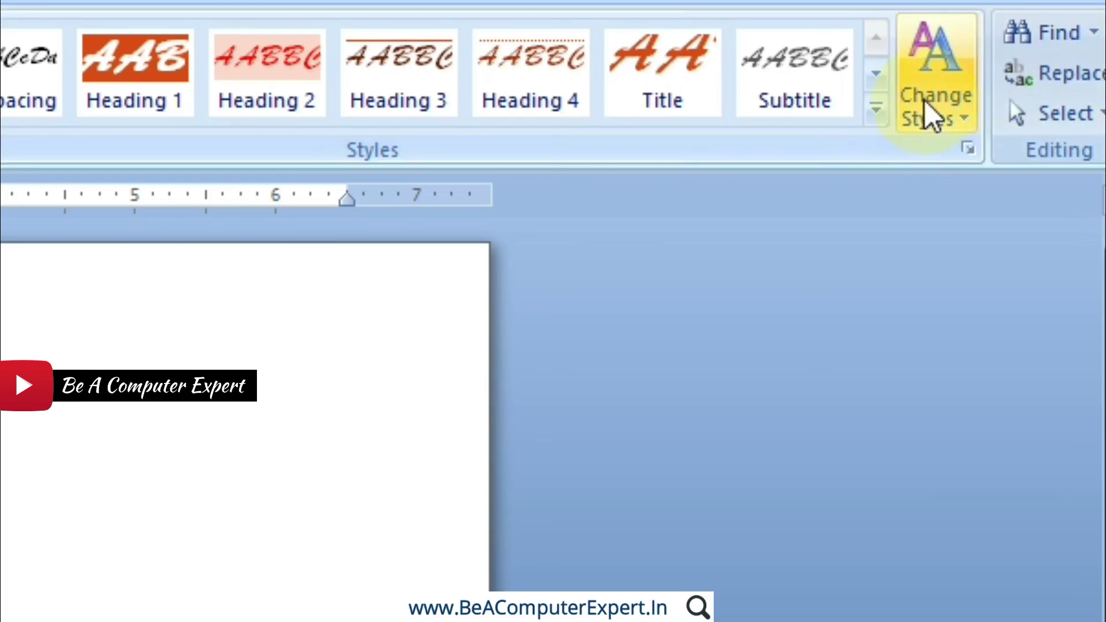
# Apply the Default (Black and White) style set with Office colours and Office fonts, and set it as default
pyautogui.click(948, 124)
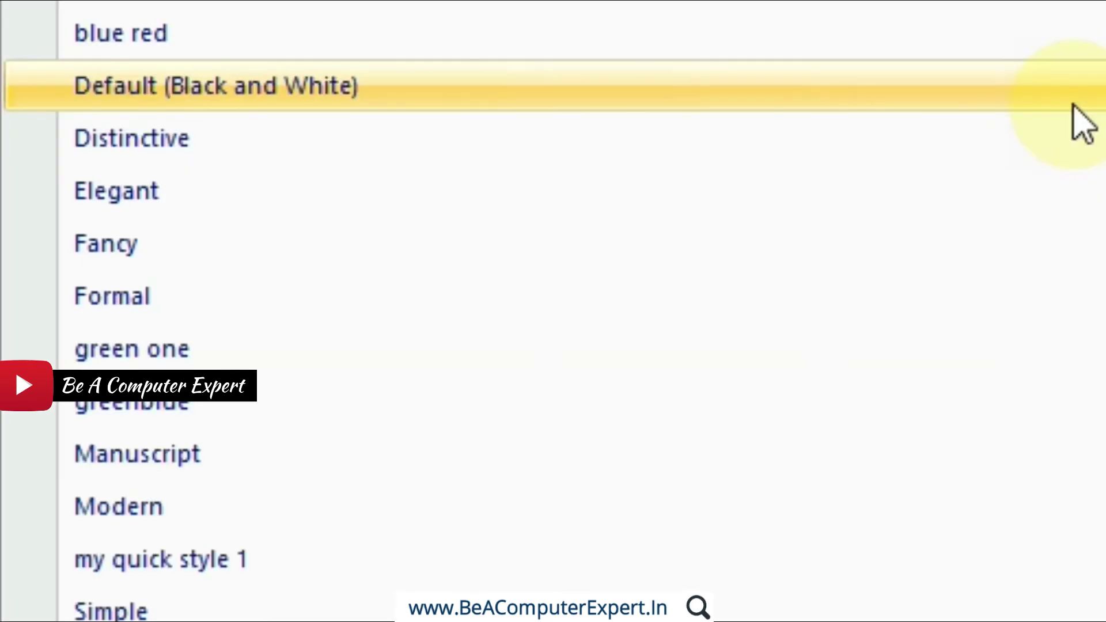
pyautogui.click(1073, 104)
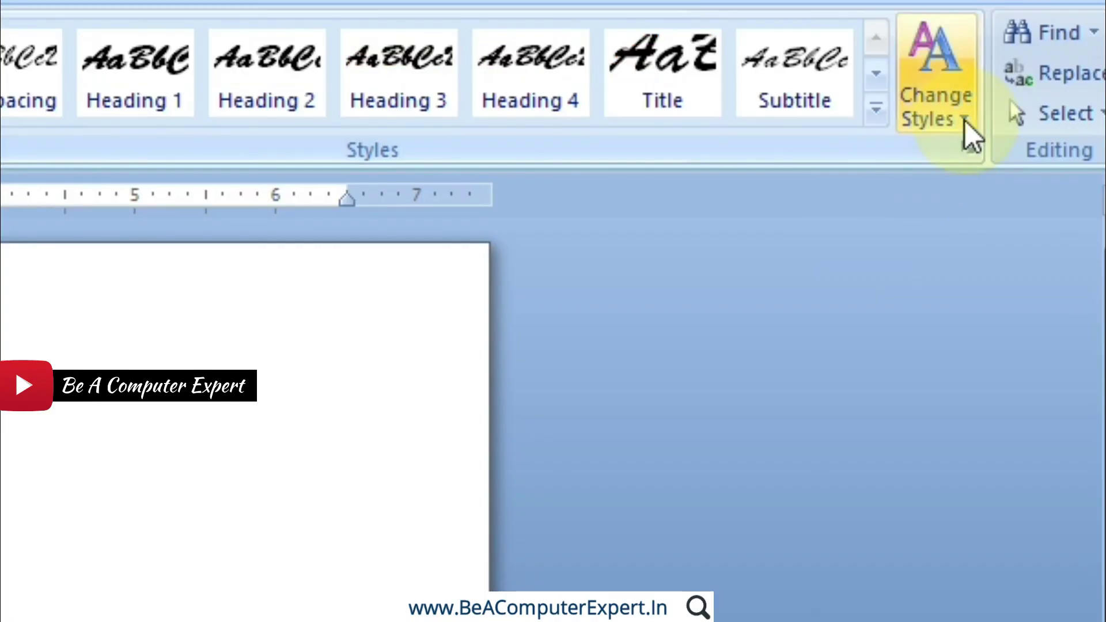
pyautogui.click(965, 123)
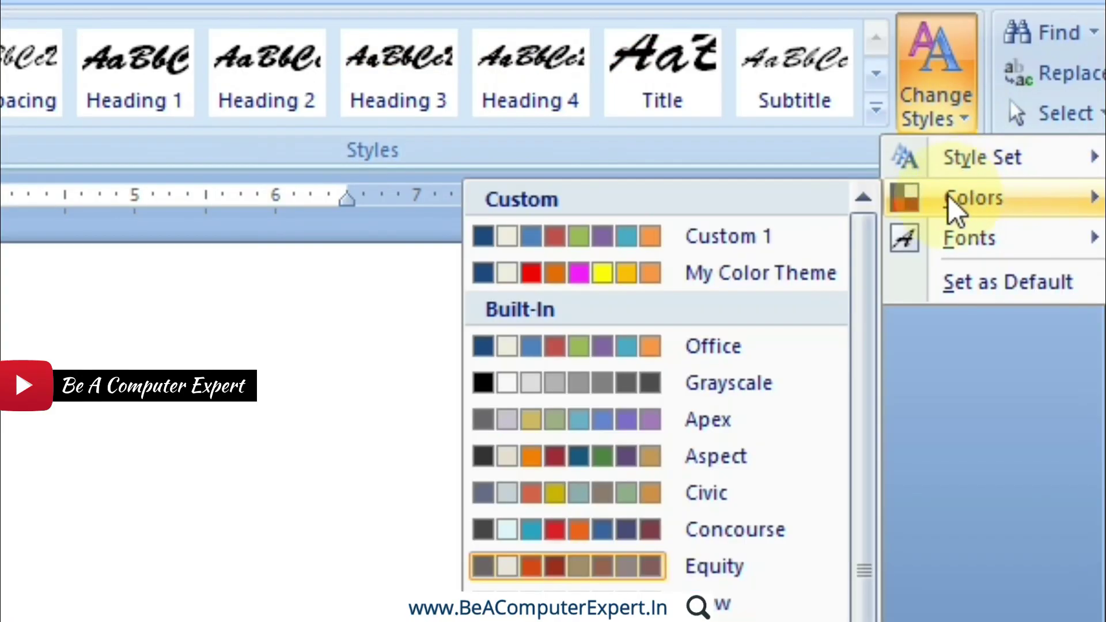
pyautogui.click(671, 357)
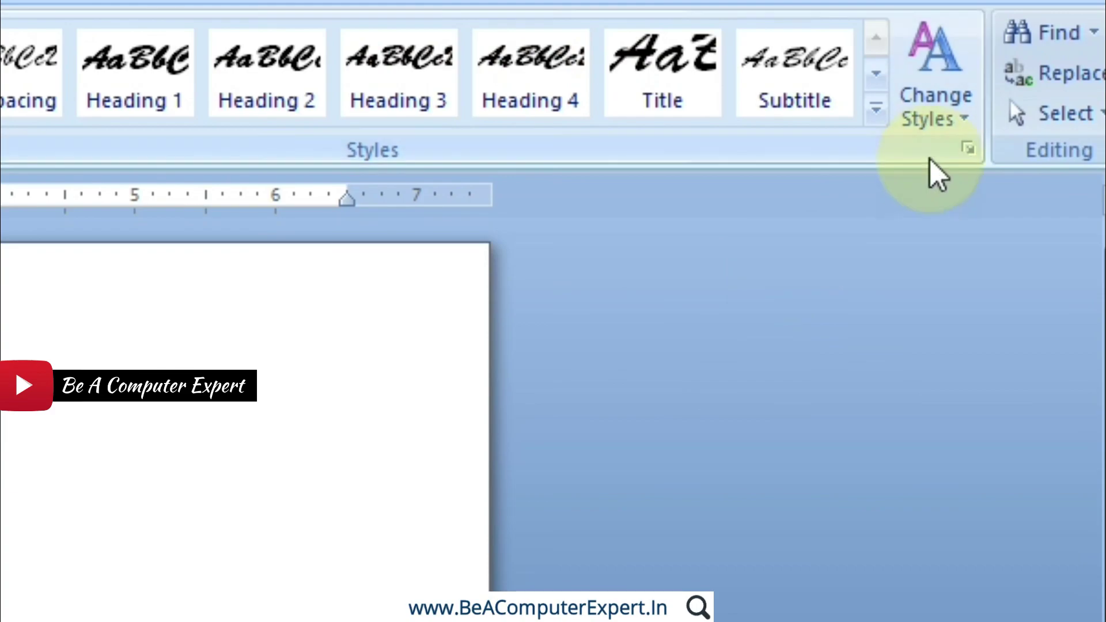
pyautogui.click(948, 124)
pyautogui.moveTo(969, 238)
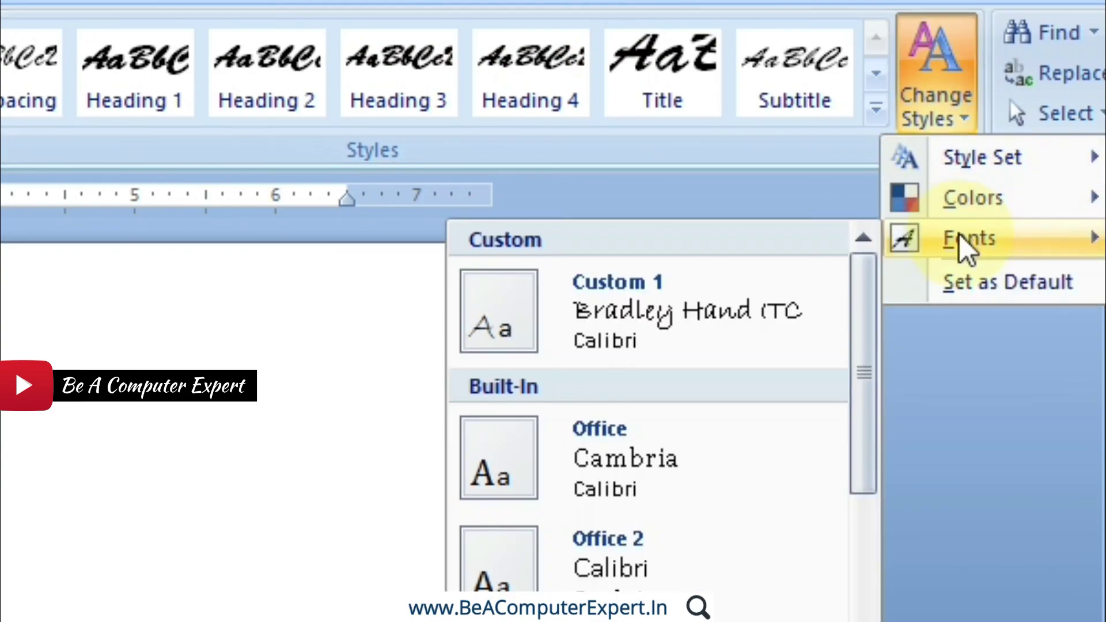
pyautogui.click(644, 434)
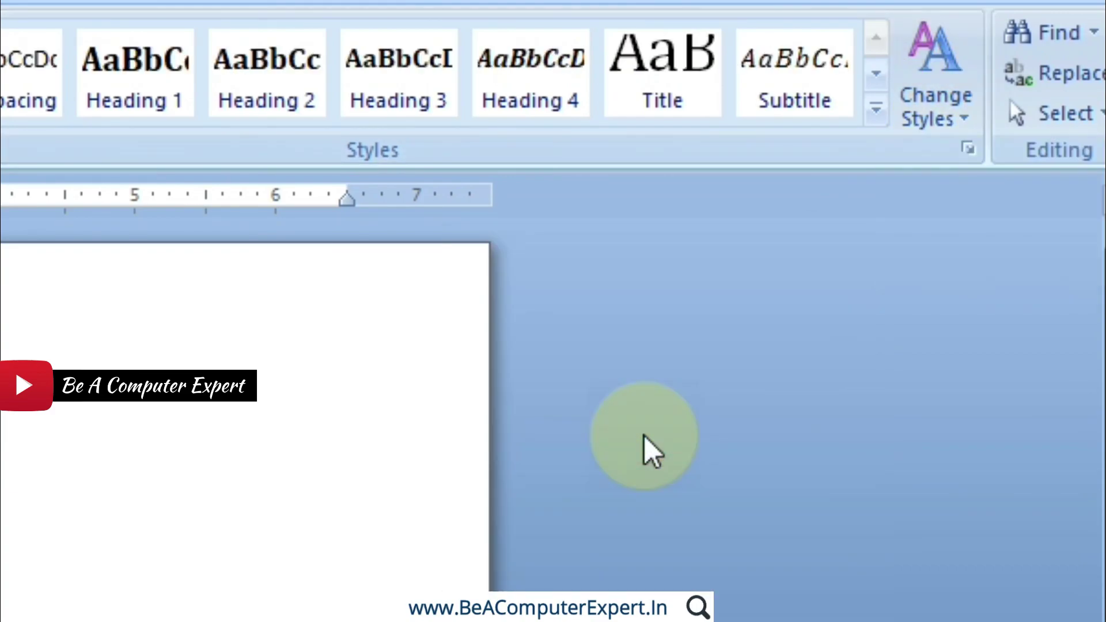
pyautogui.click(974, 116)
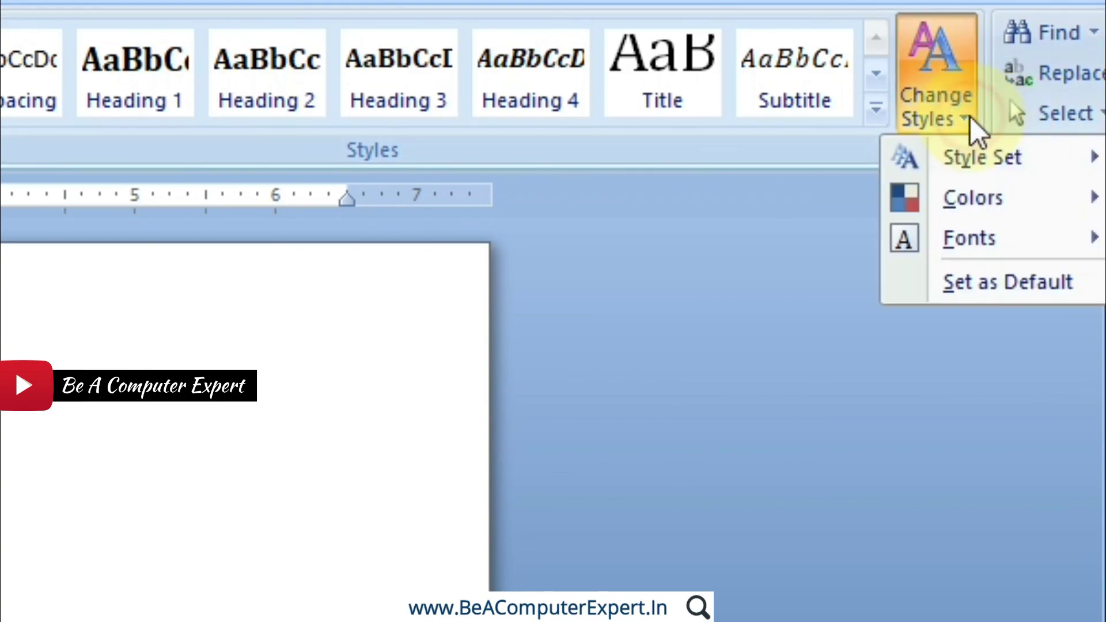
pyautogui.click(985, 288)
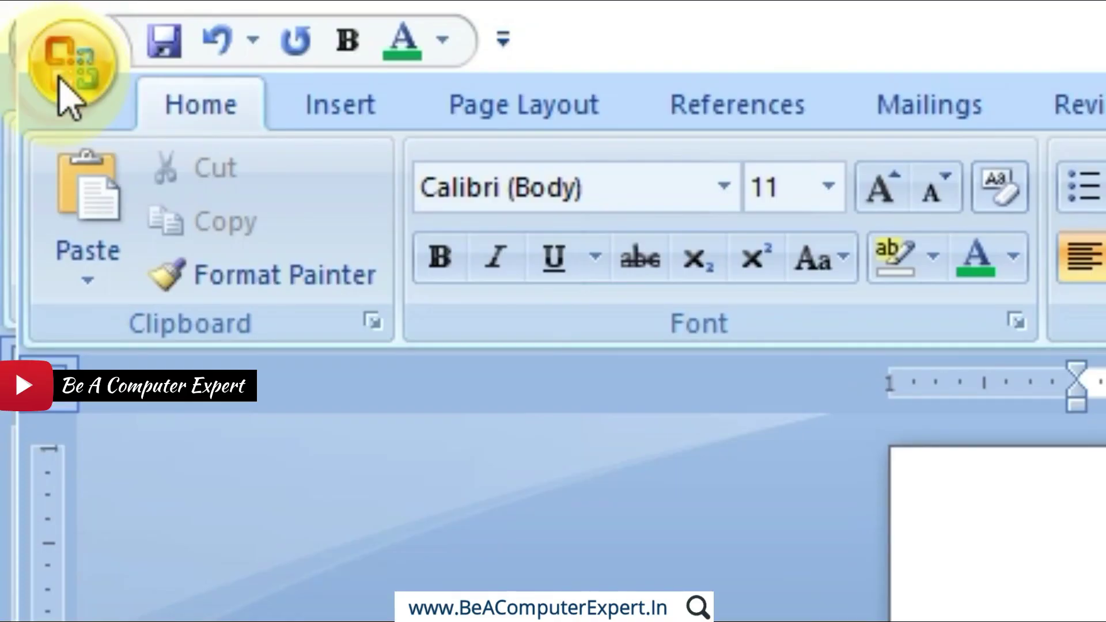
# Create a new blank document, Document3, from the Office menu
pyautogui.click(57, 81)
pyautogui.click(128, 182)
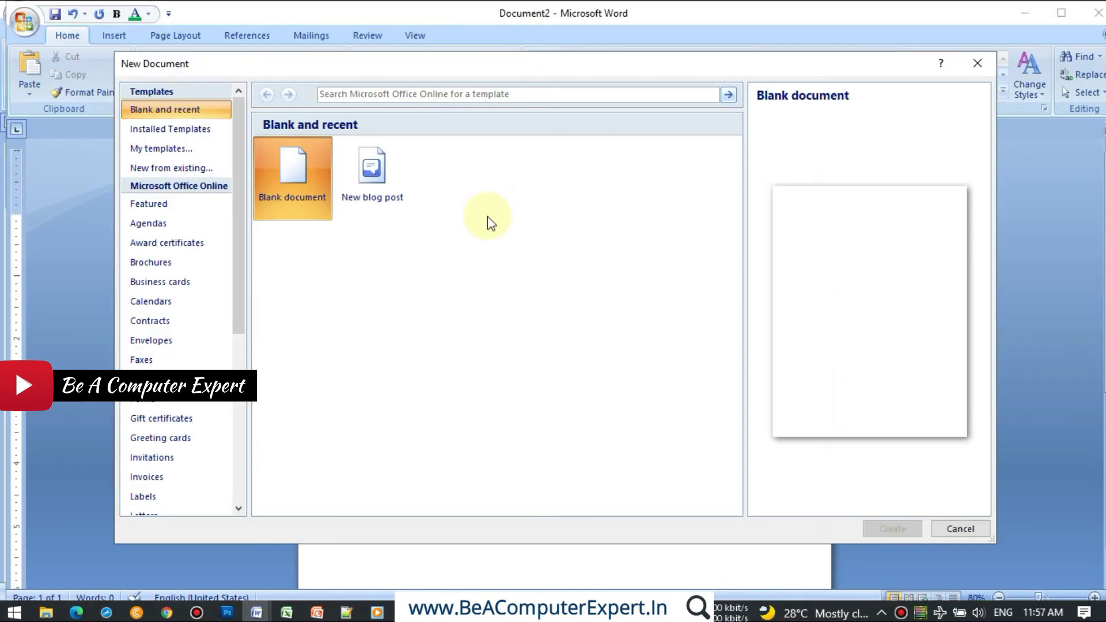
pyautogui.click(892, 529)
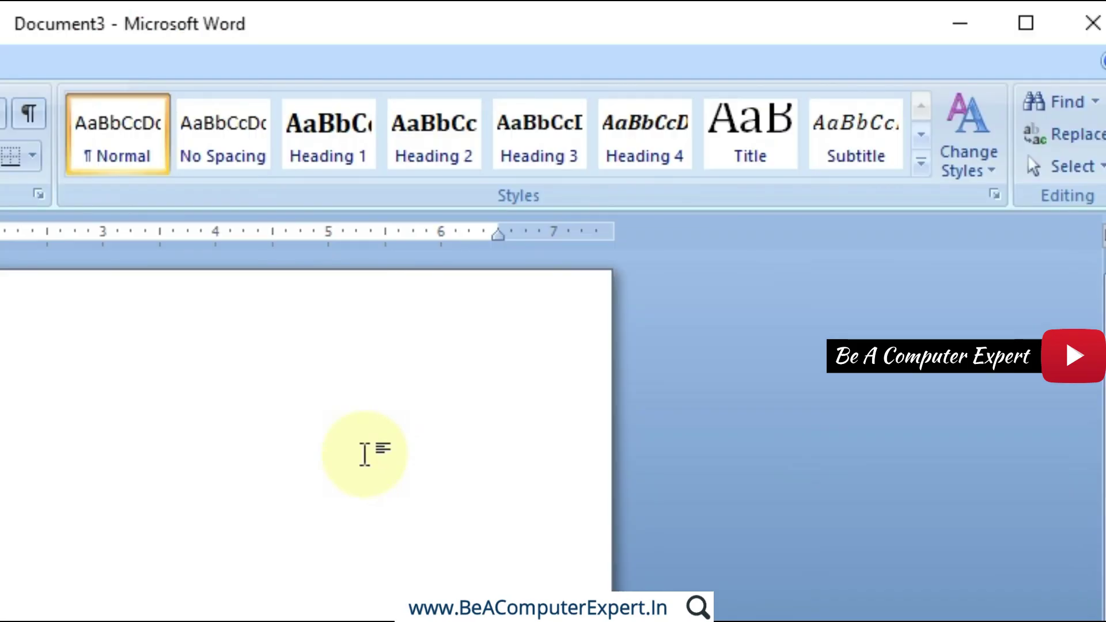
# Check that Document3's Change Styles menu and Quick Styles gallery show the restored black-and-white defaults
pyautogui.click(990, 164)
pyautogui.click(989, 155)
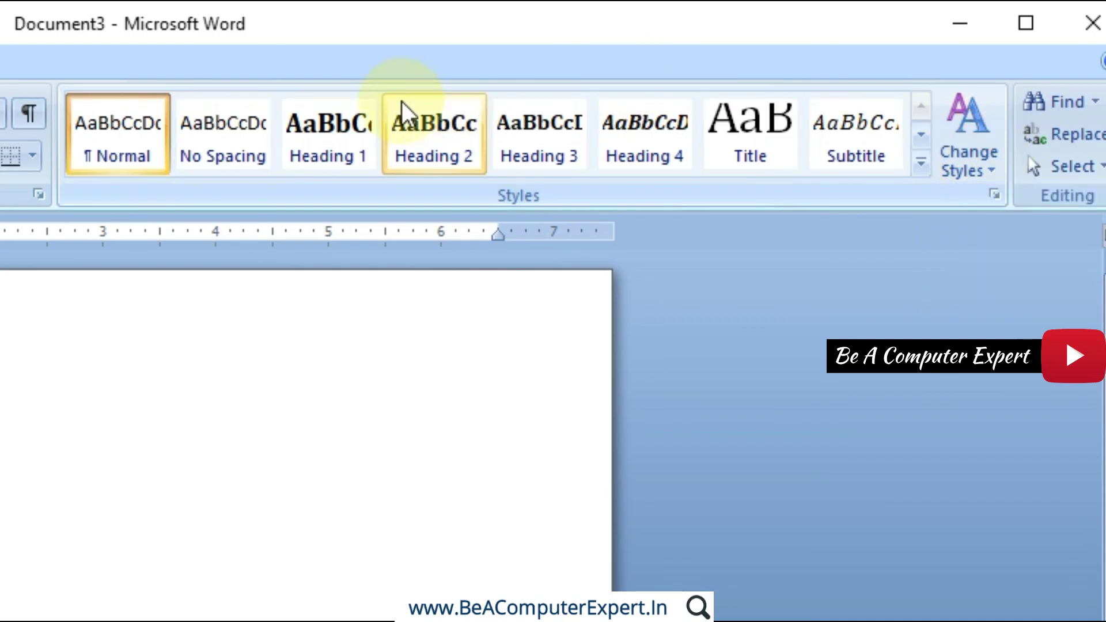
pyautogui.click(921, 172)
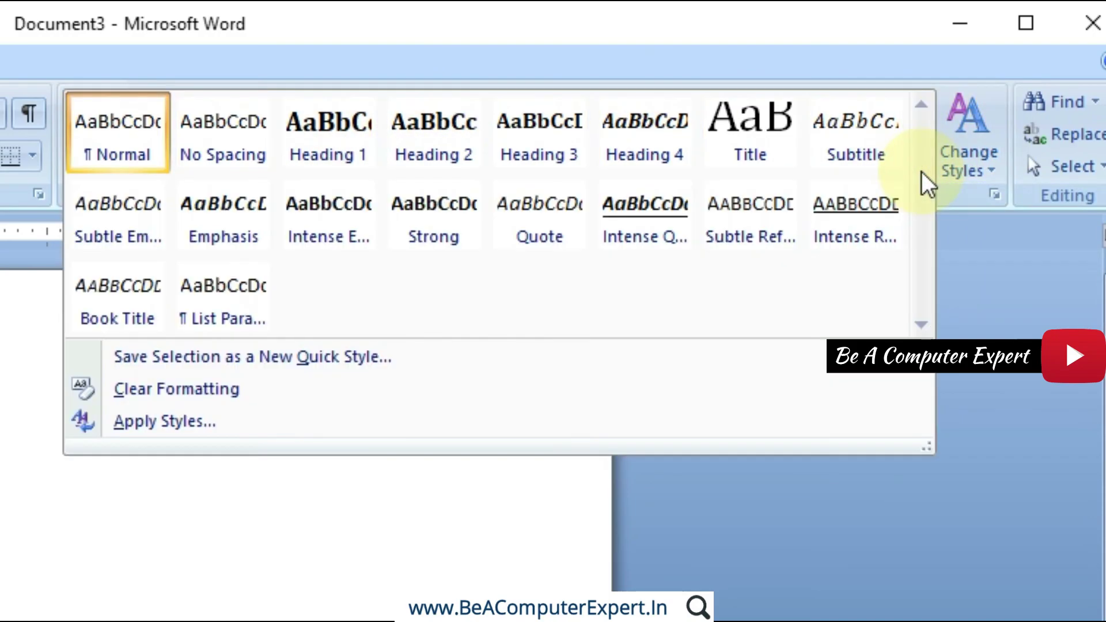
pyautogui.click(606, 35)
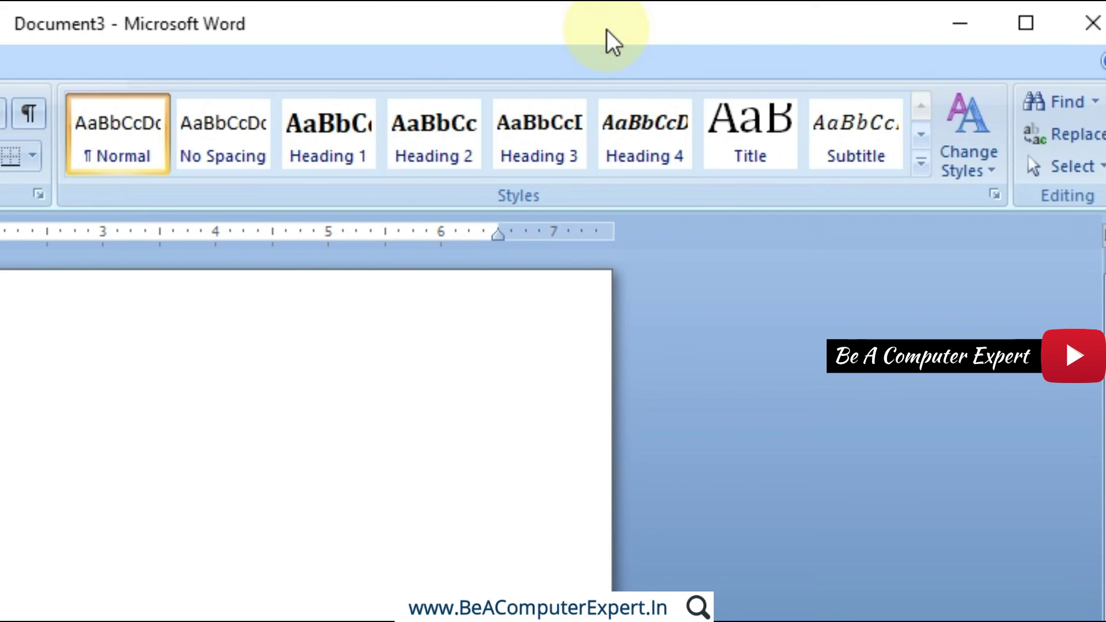